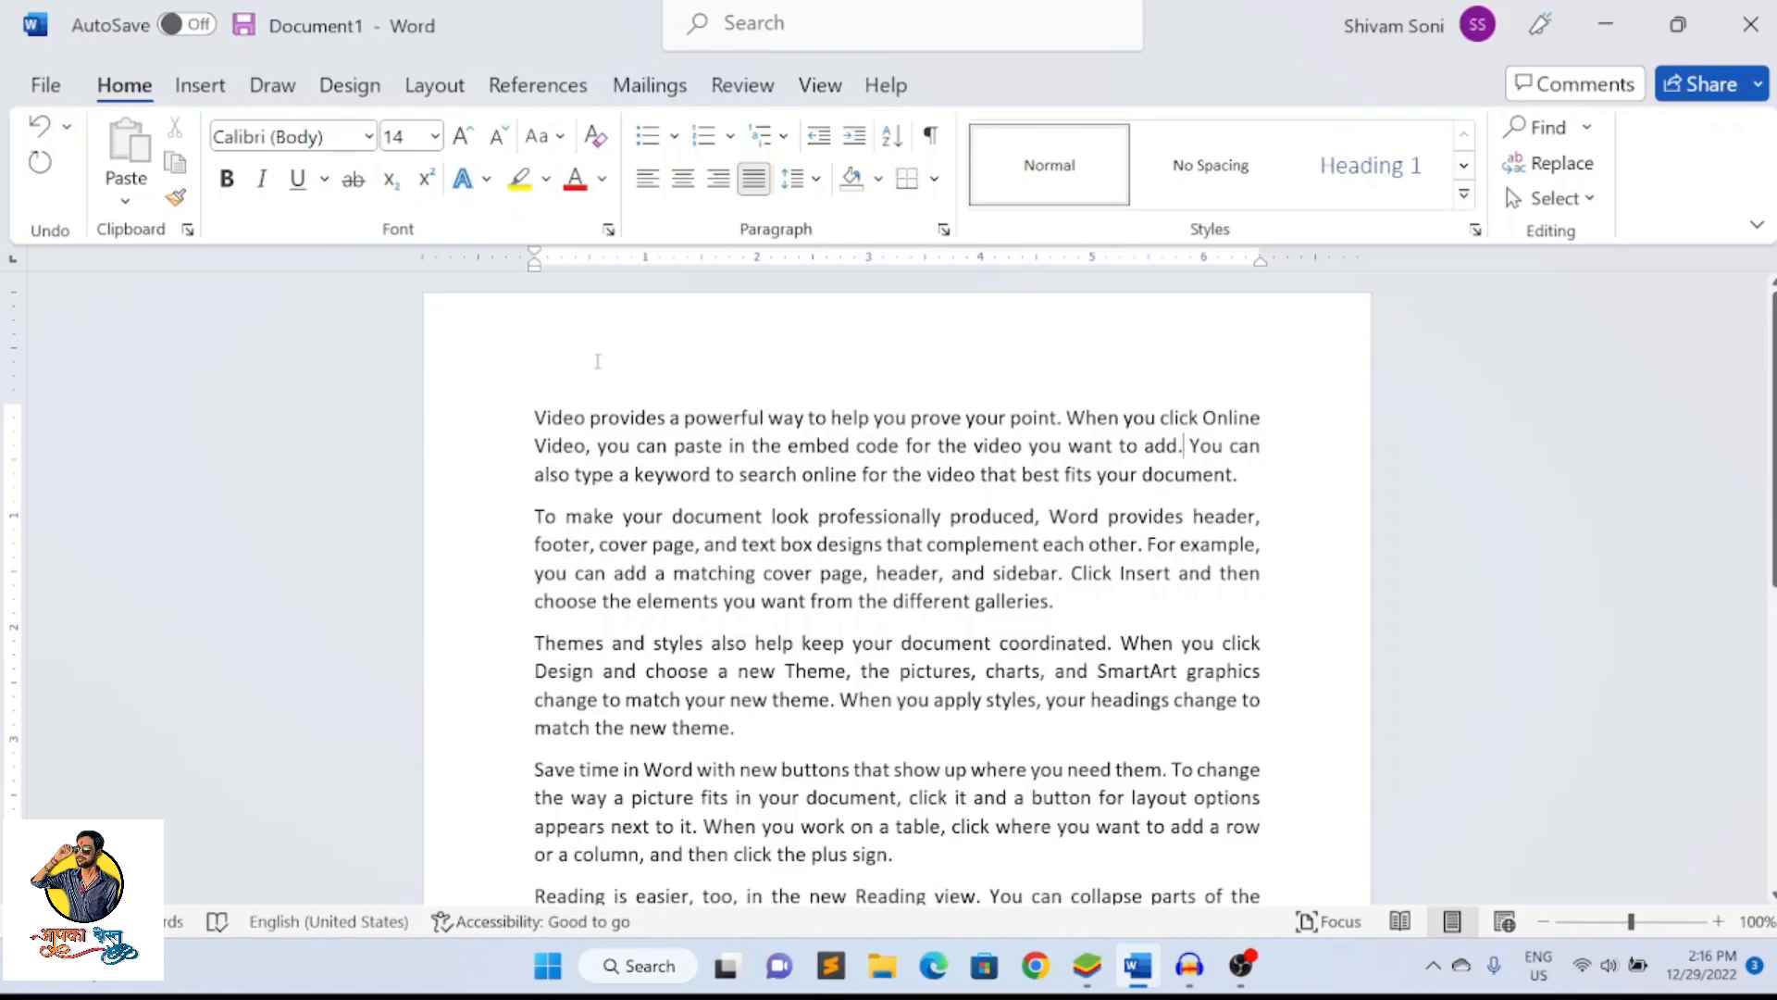
left_click(223, 88)
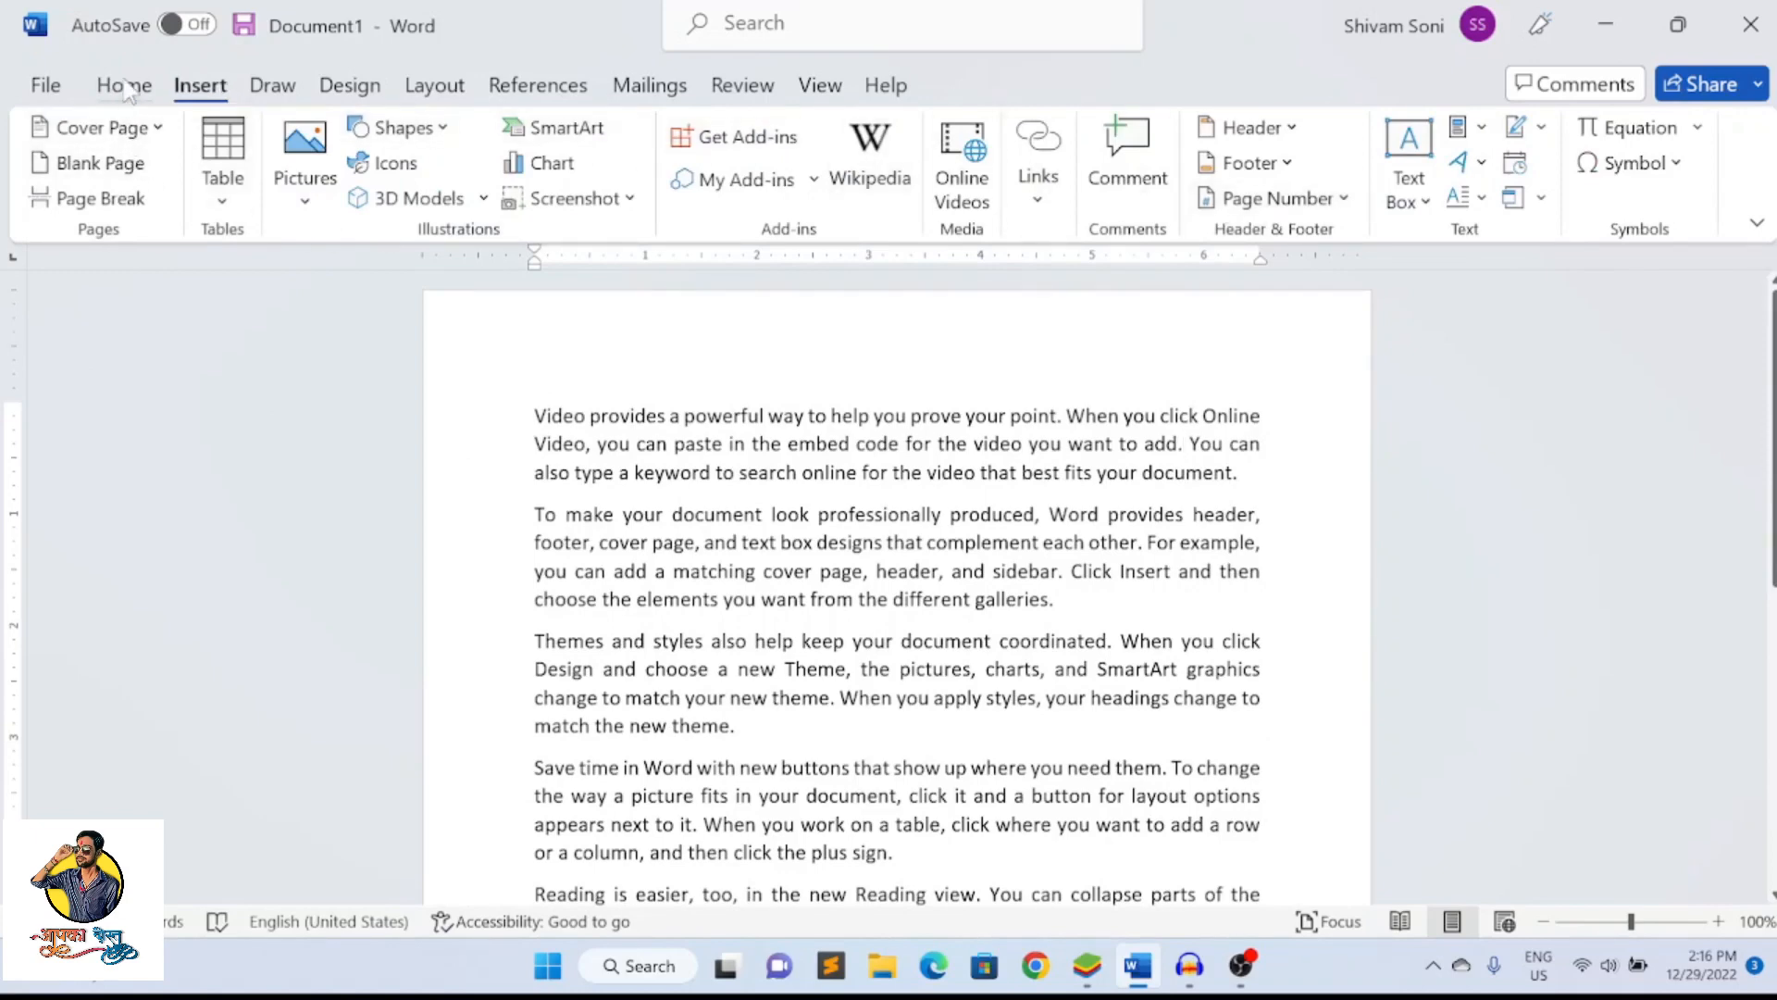
left_click(126, 87)
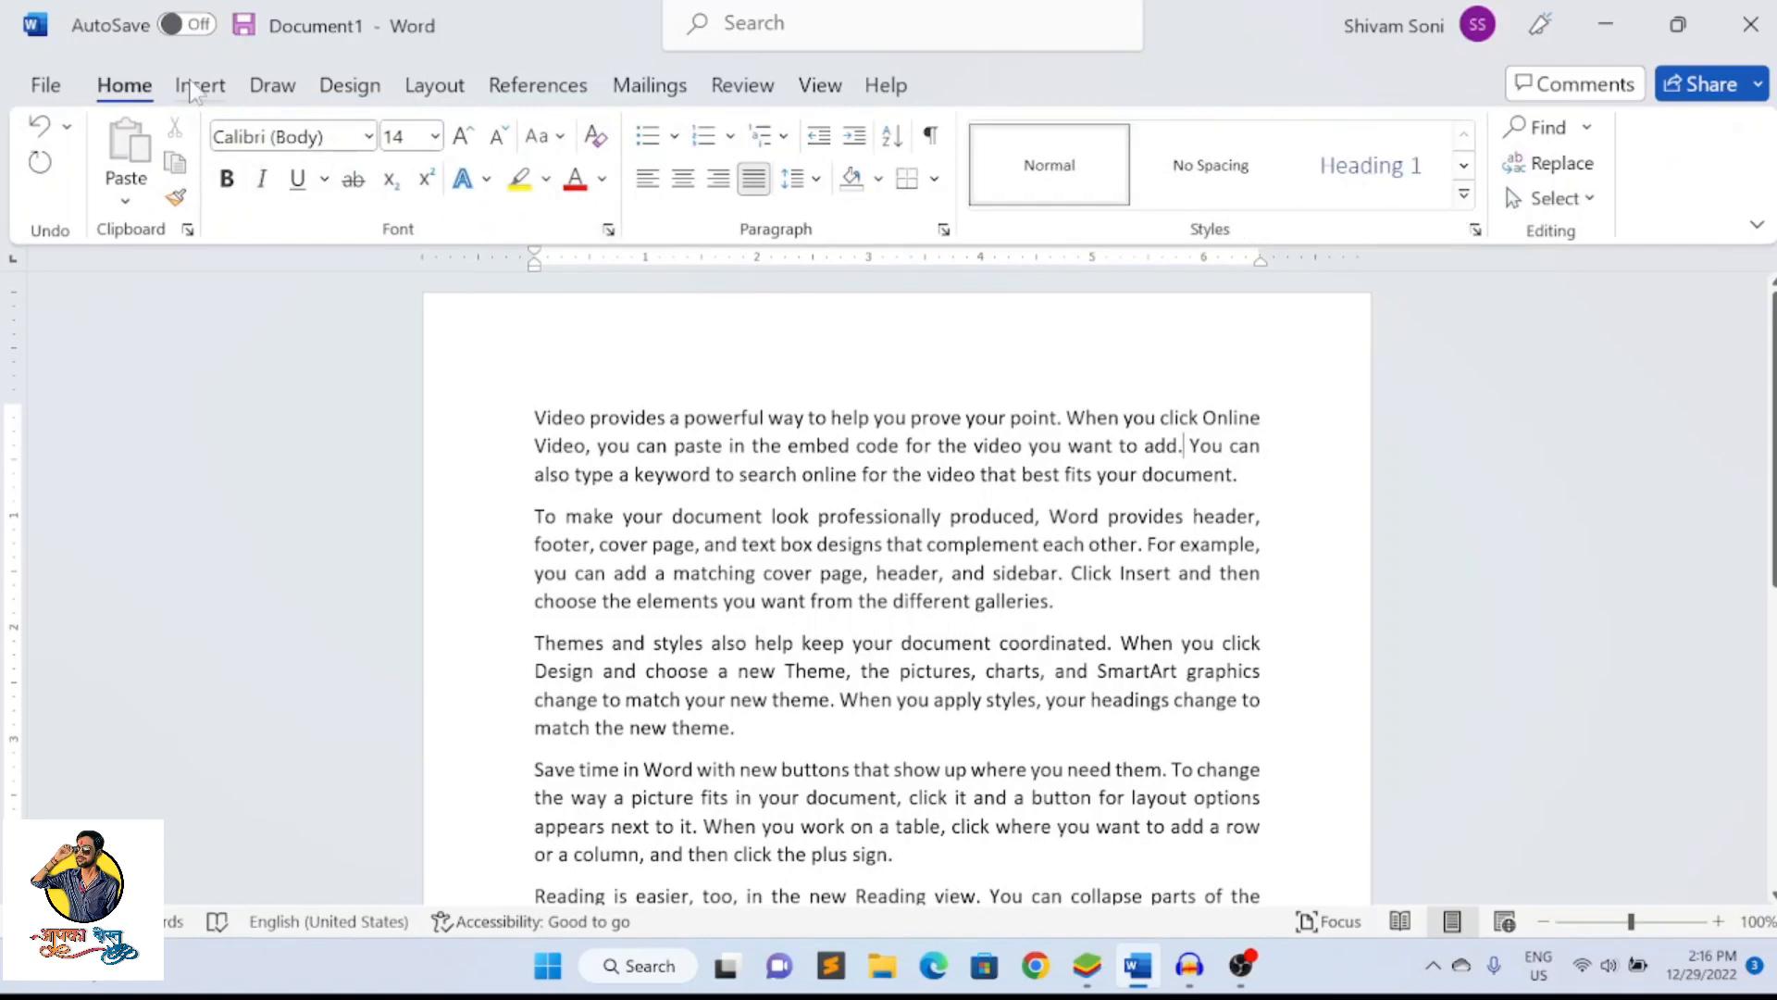
left_click(196, 86)
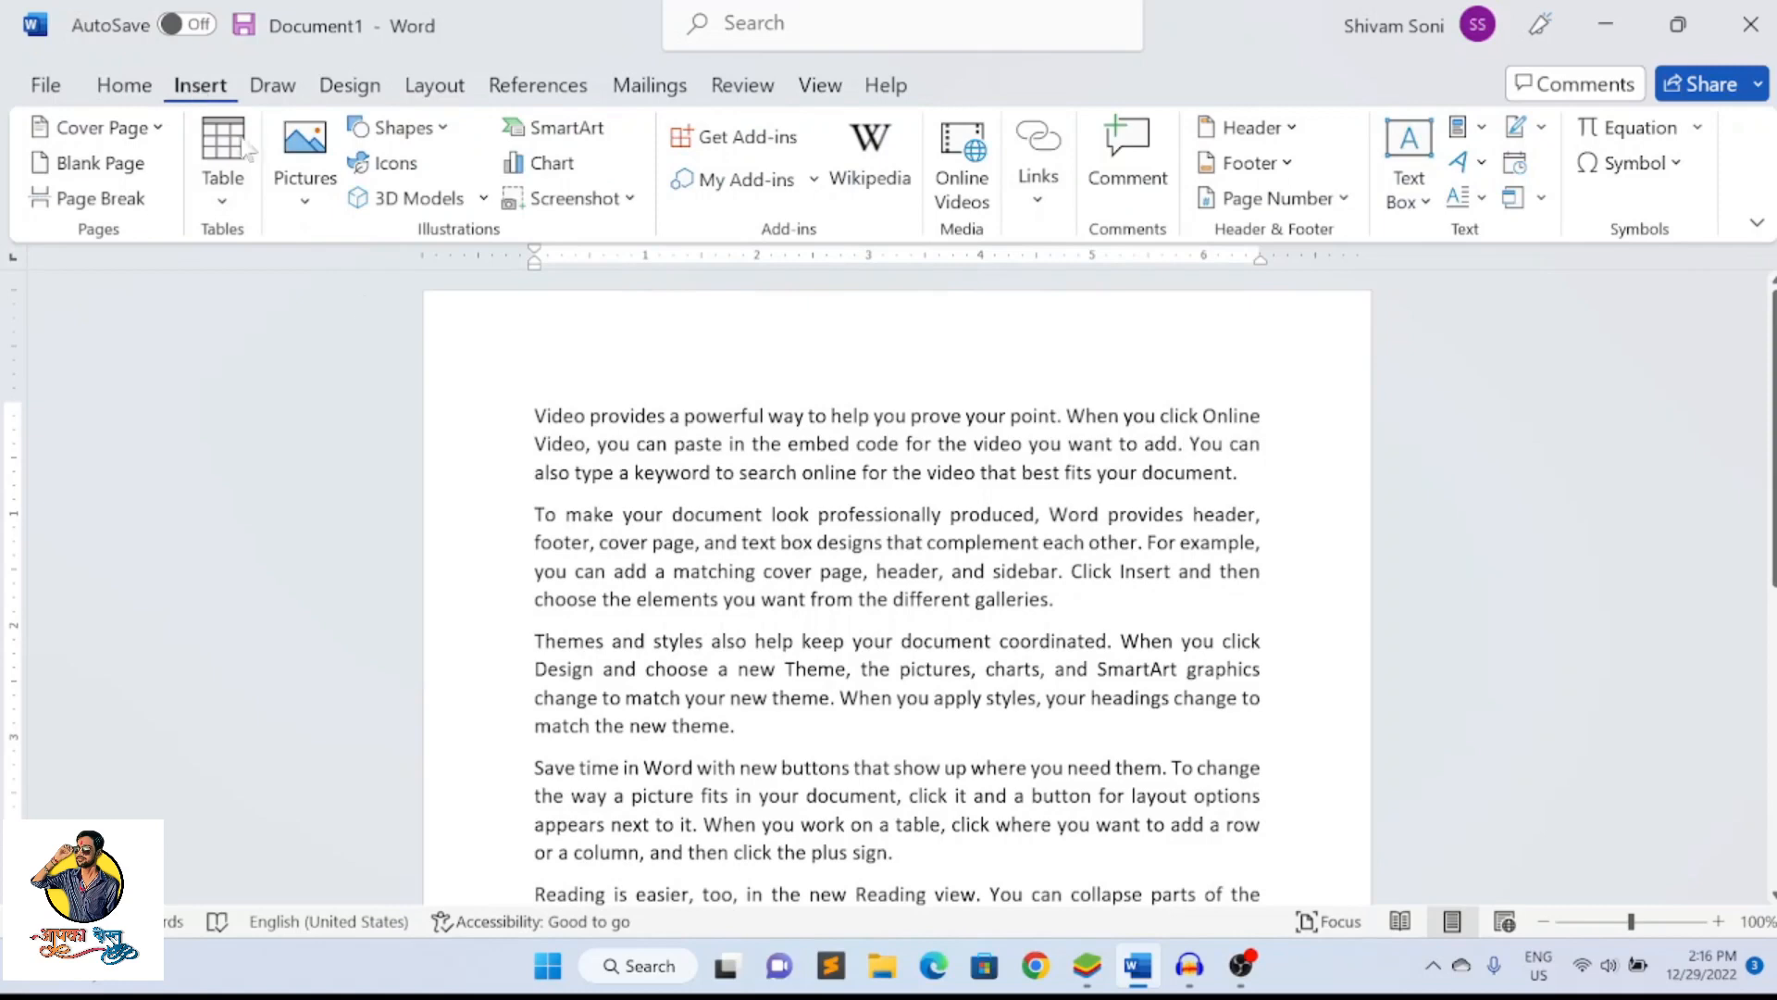
Enlarge the page view to 150% and look through the document from beginning to end
scroll(559, 433, "down", 5)
scroll(559, 433, "up", 5)
left_click(1719, 923)
left_click(1719, 922)
left_click(1718, 923)
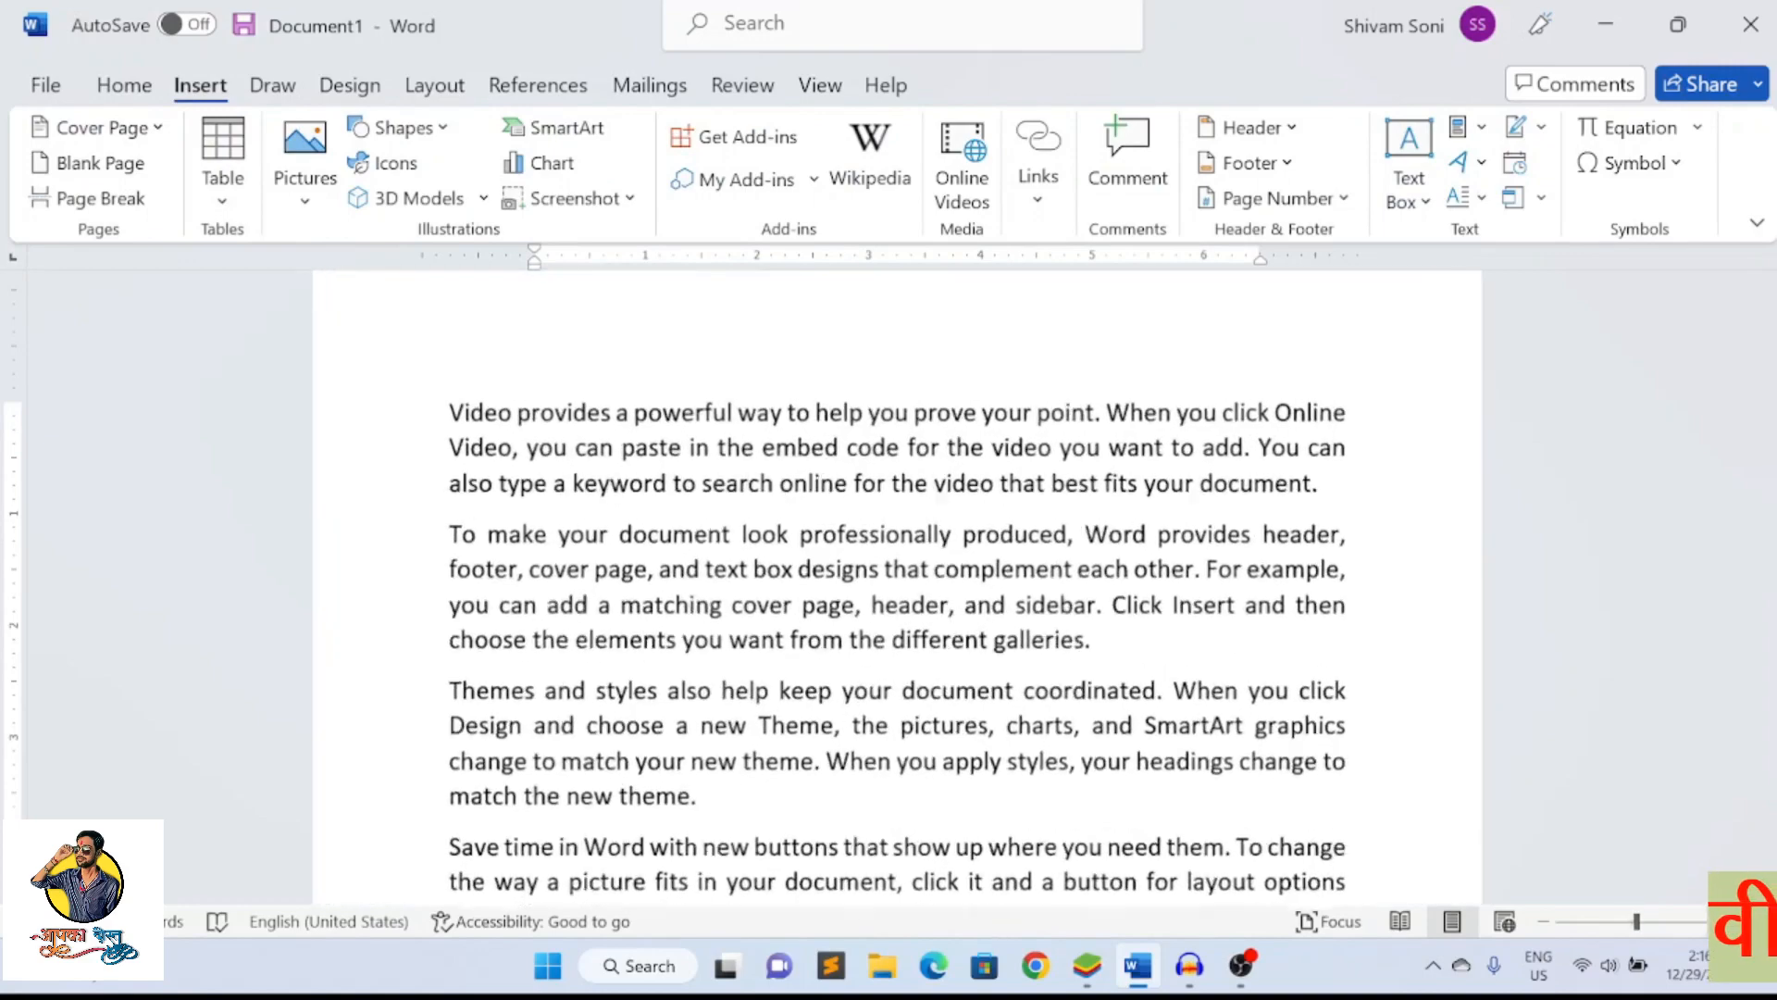
left_click(1719, 923)
left_click(1718, 922)
scroll(1260, 729, "up", 2)
scroll(1256, 726, "down", 3)
scroll(1256, 727, "up", 3)
scroll(1256, 727, "down", 10)
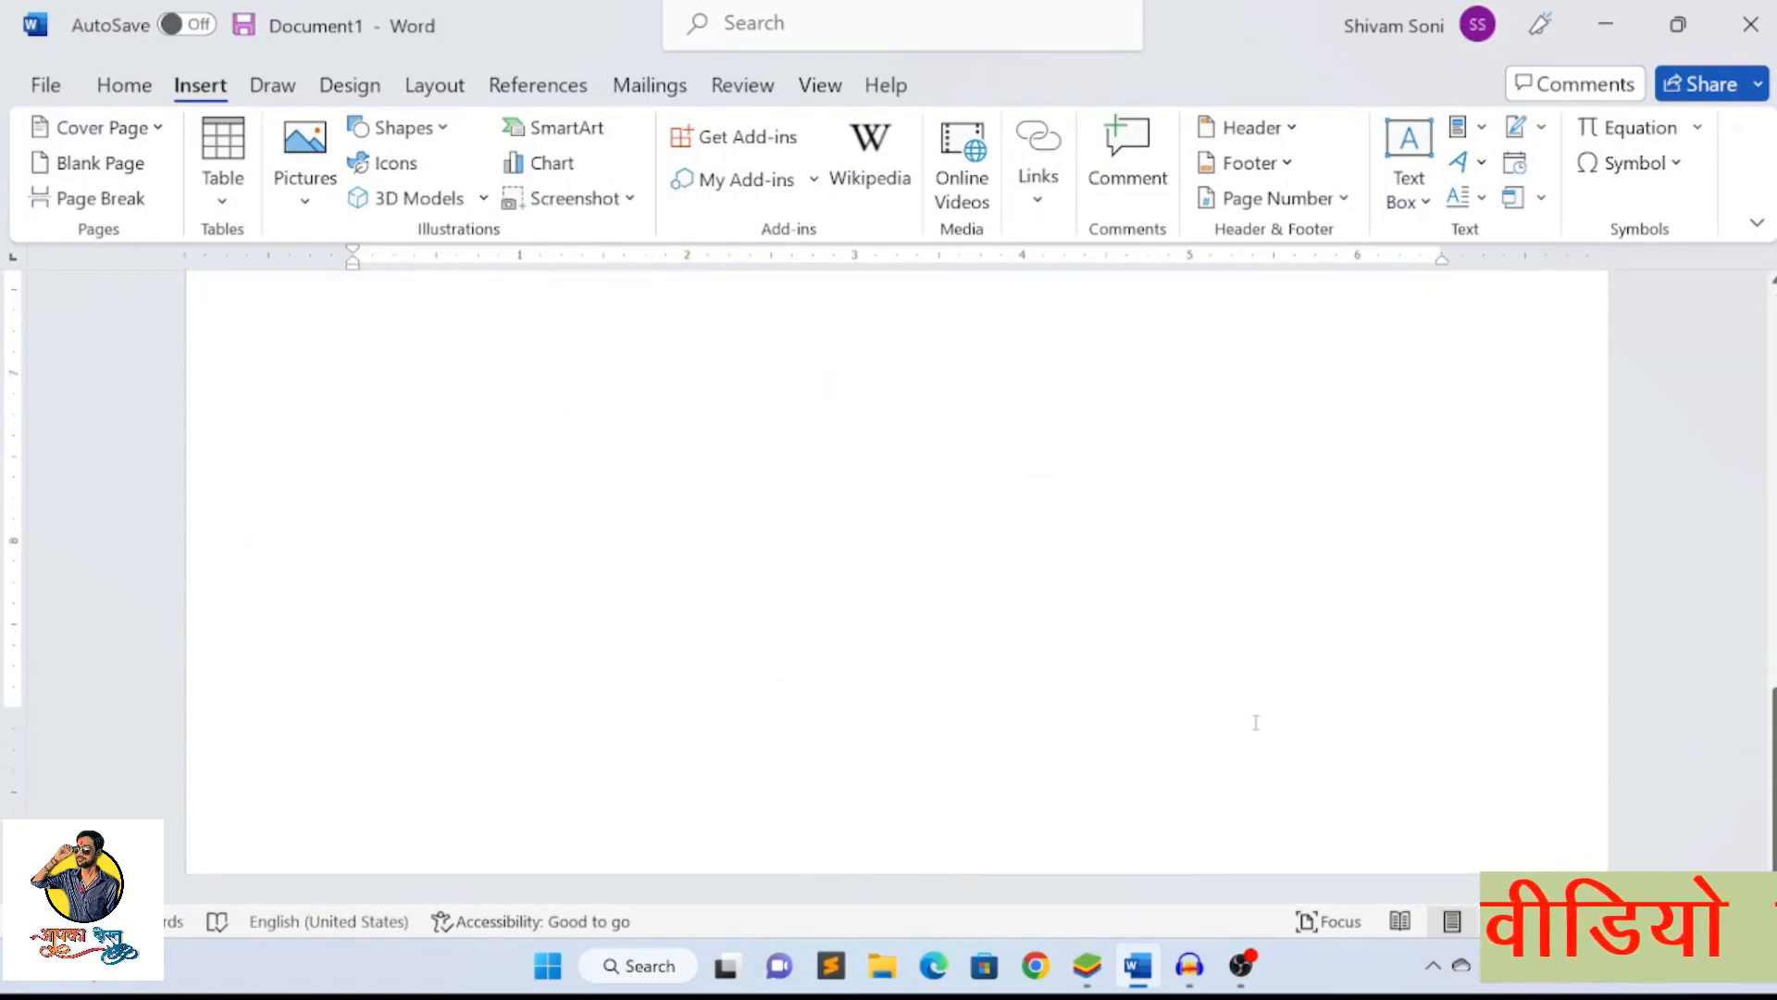
scroll(1256, 722, "up", 8)
scroll(1257, 717, "up", 2)
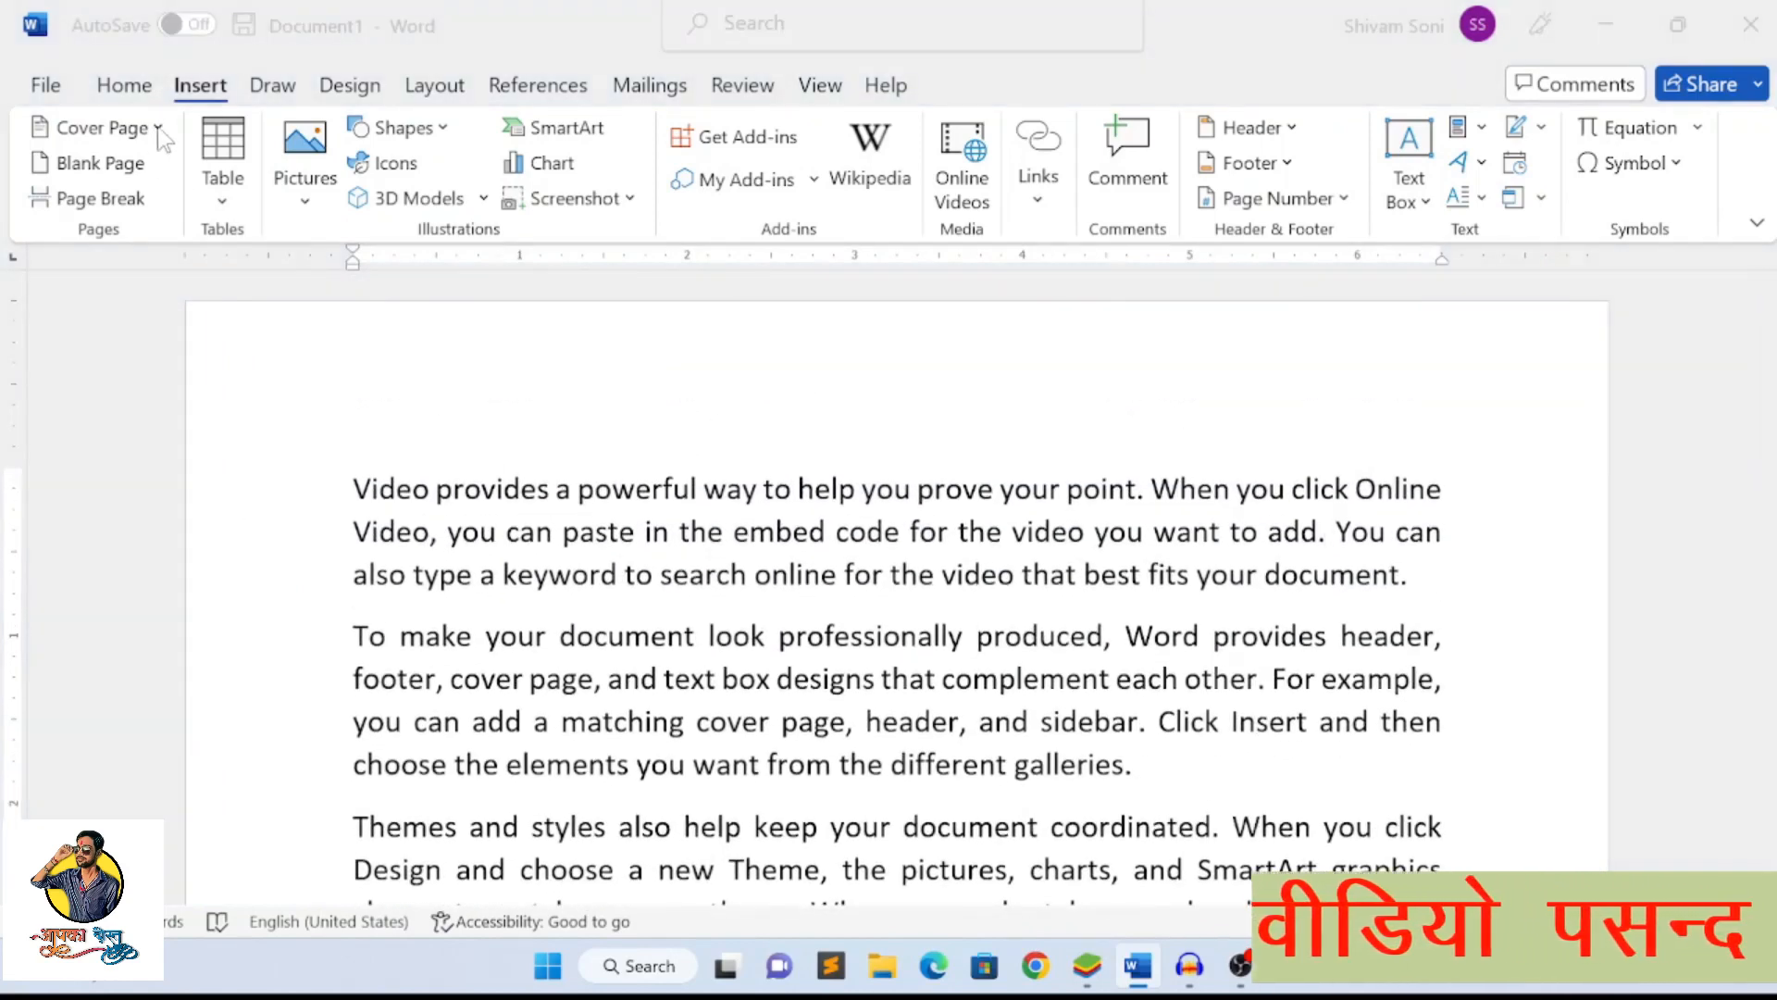
Add the built-in Whisp cover page to the document
left_click(534, 330)
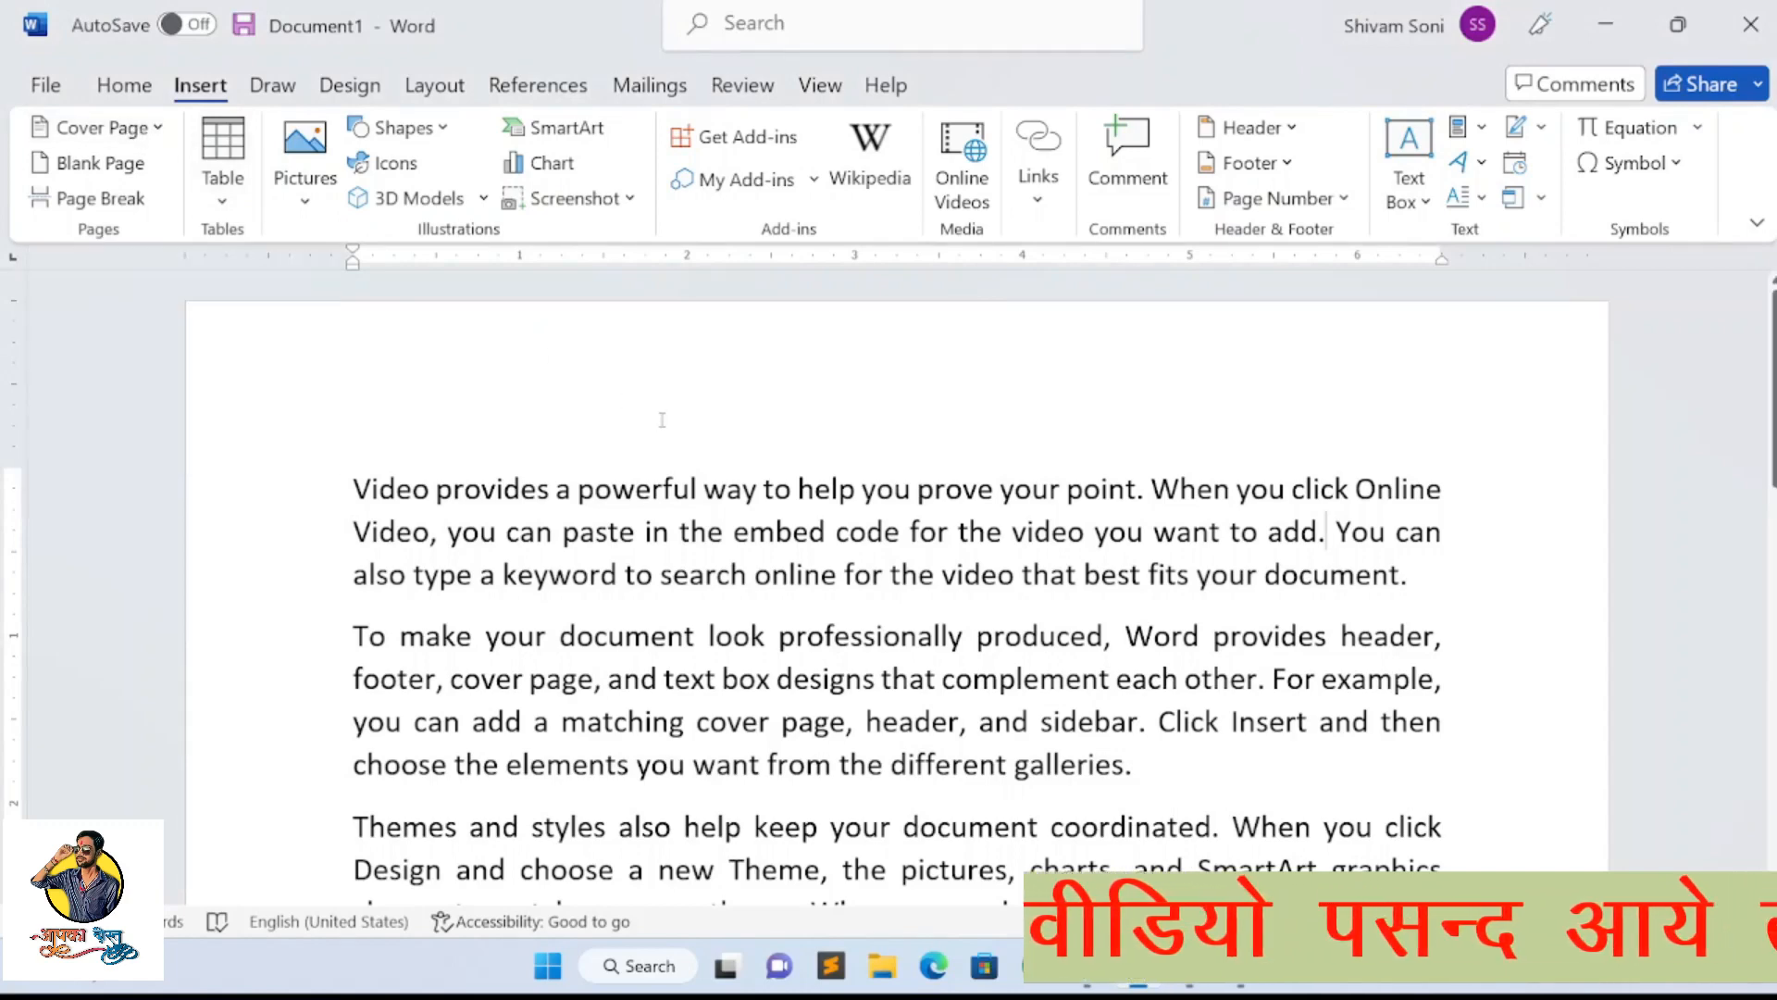
left_click(159, 139)
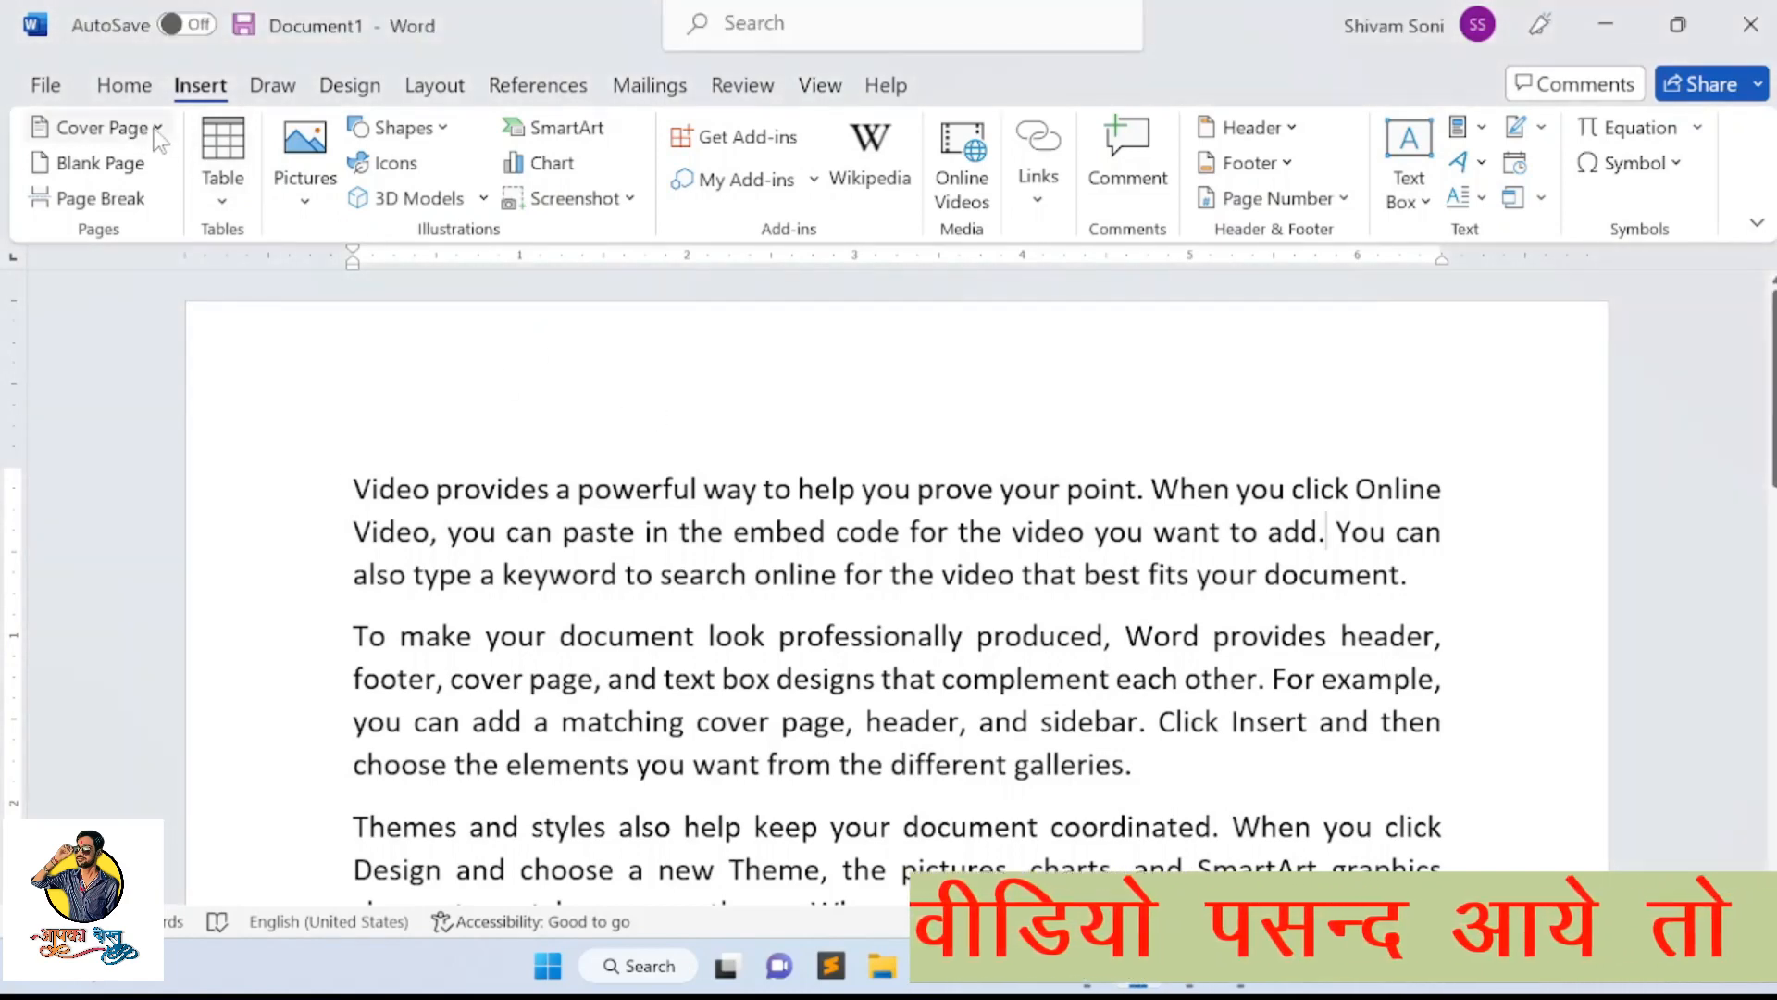
left_click(156, 129)
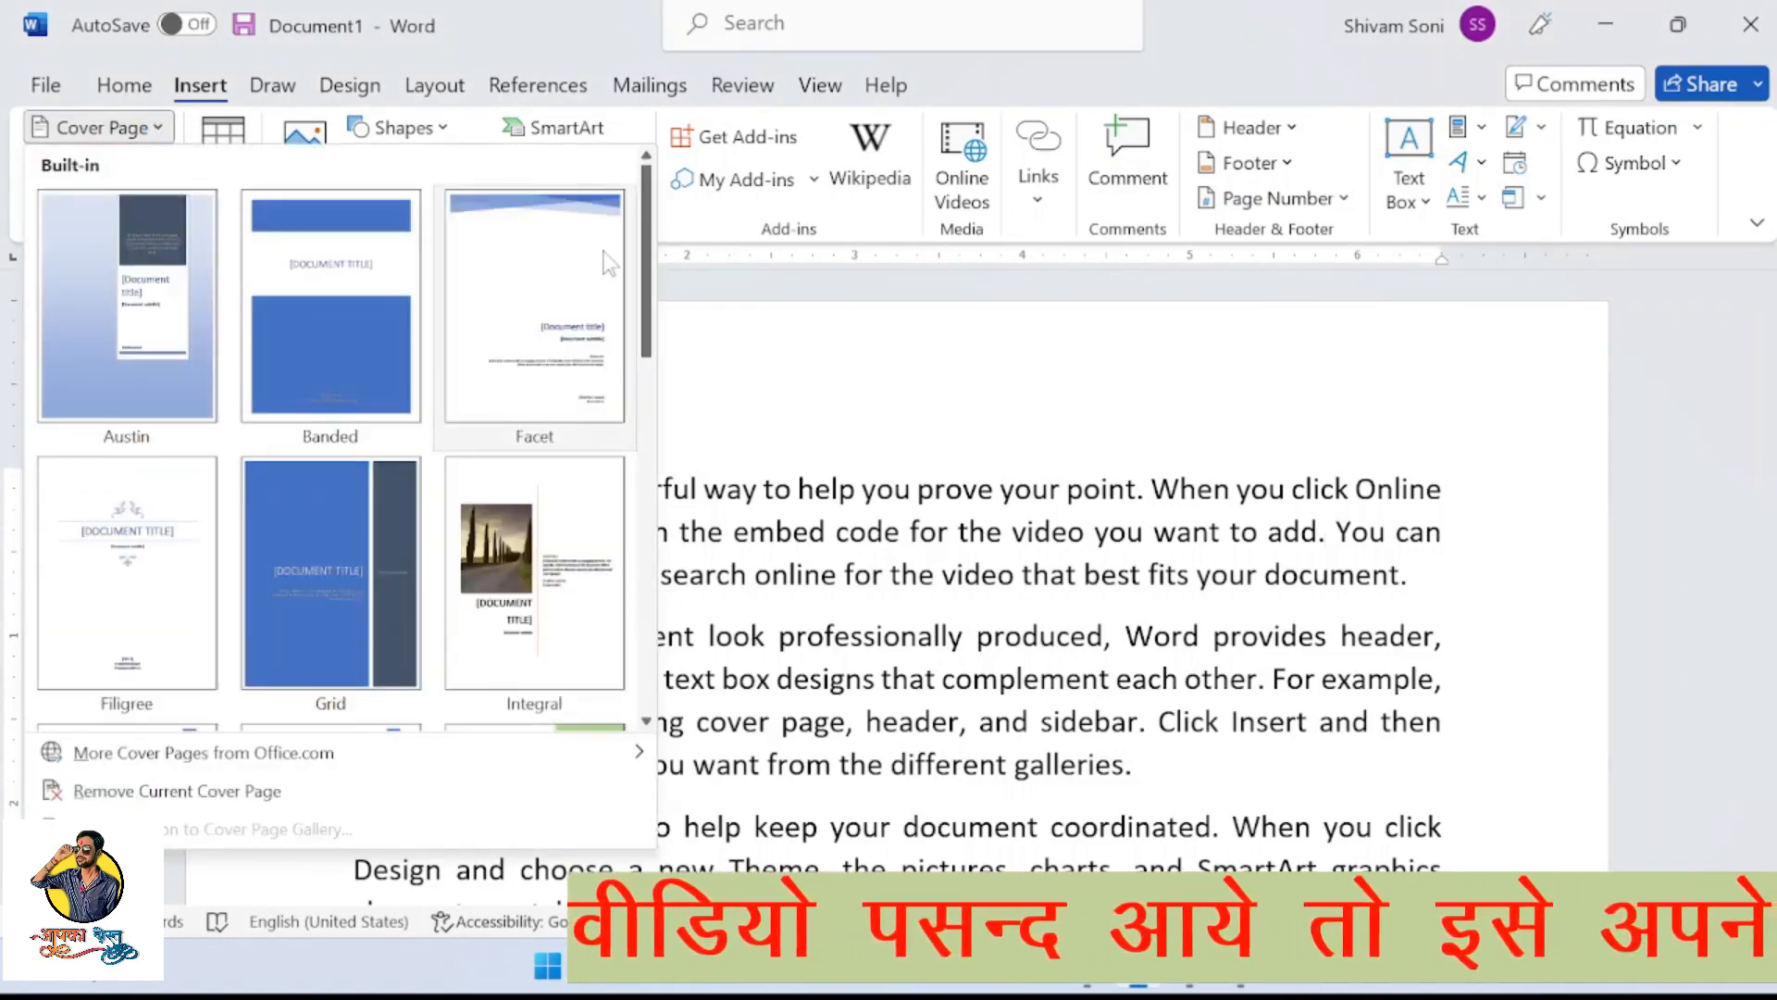
left_click_drag(651, 248, 641, 618)
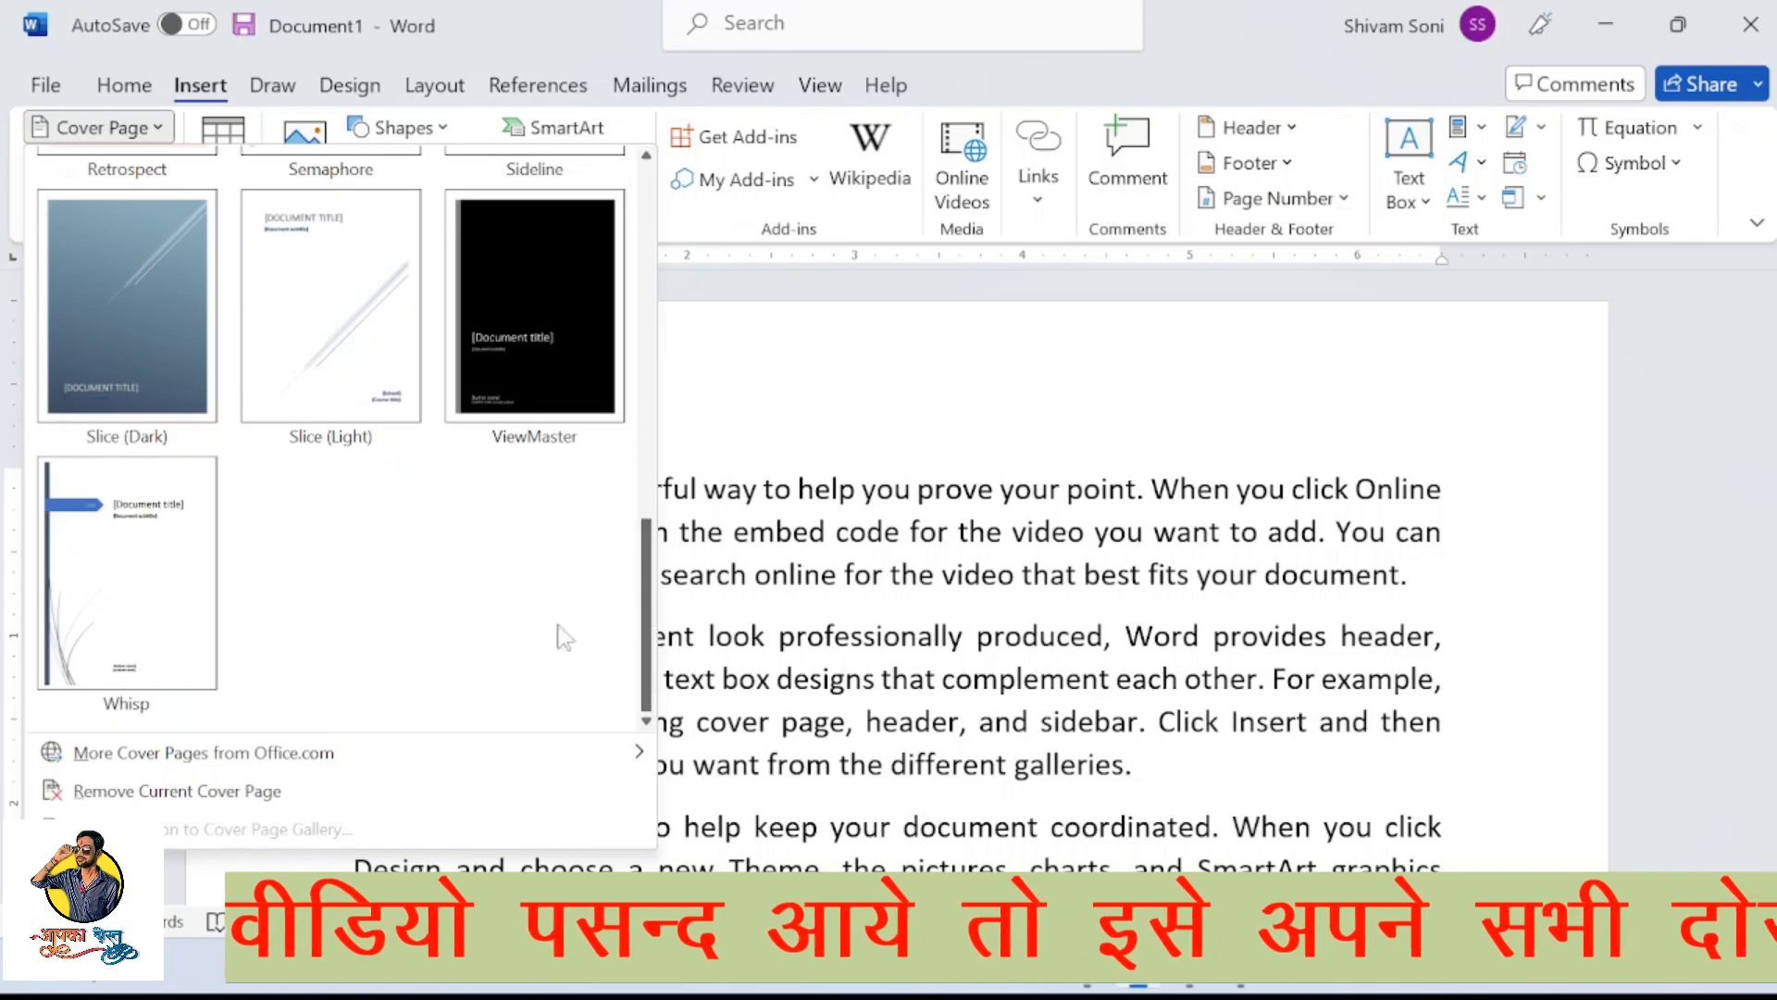
left_click(139, 573)
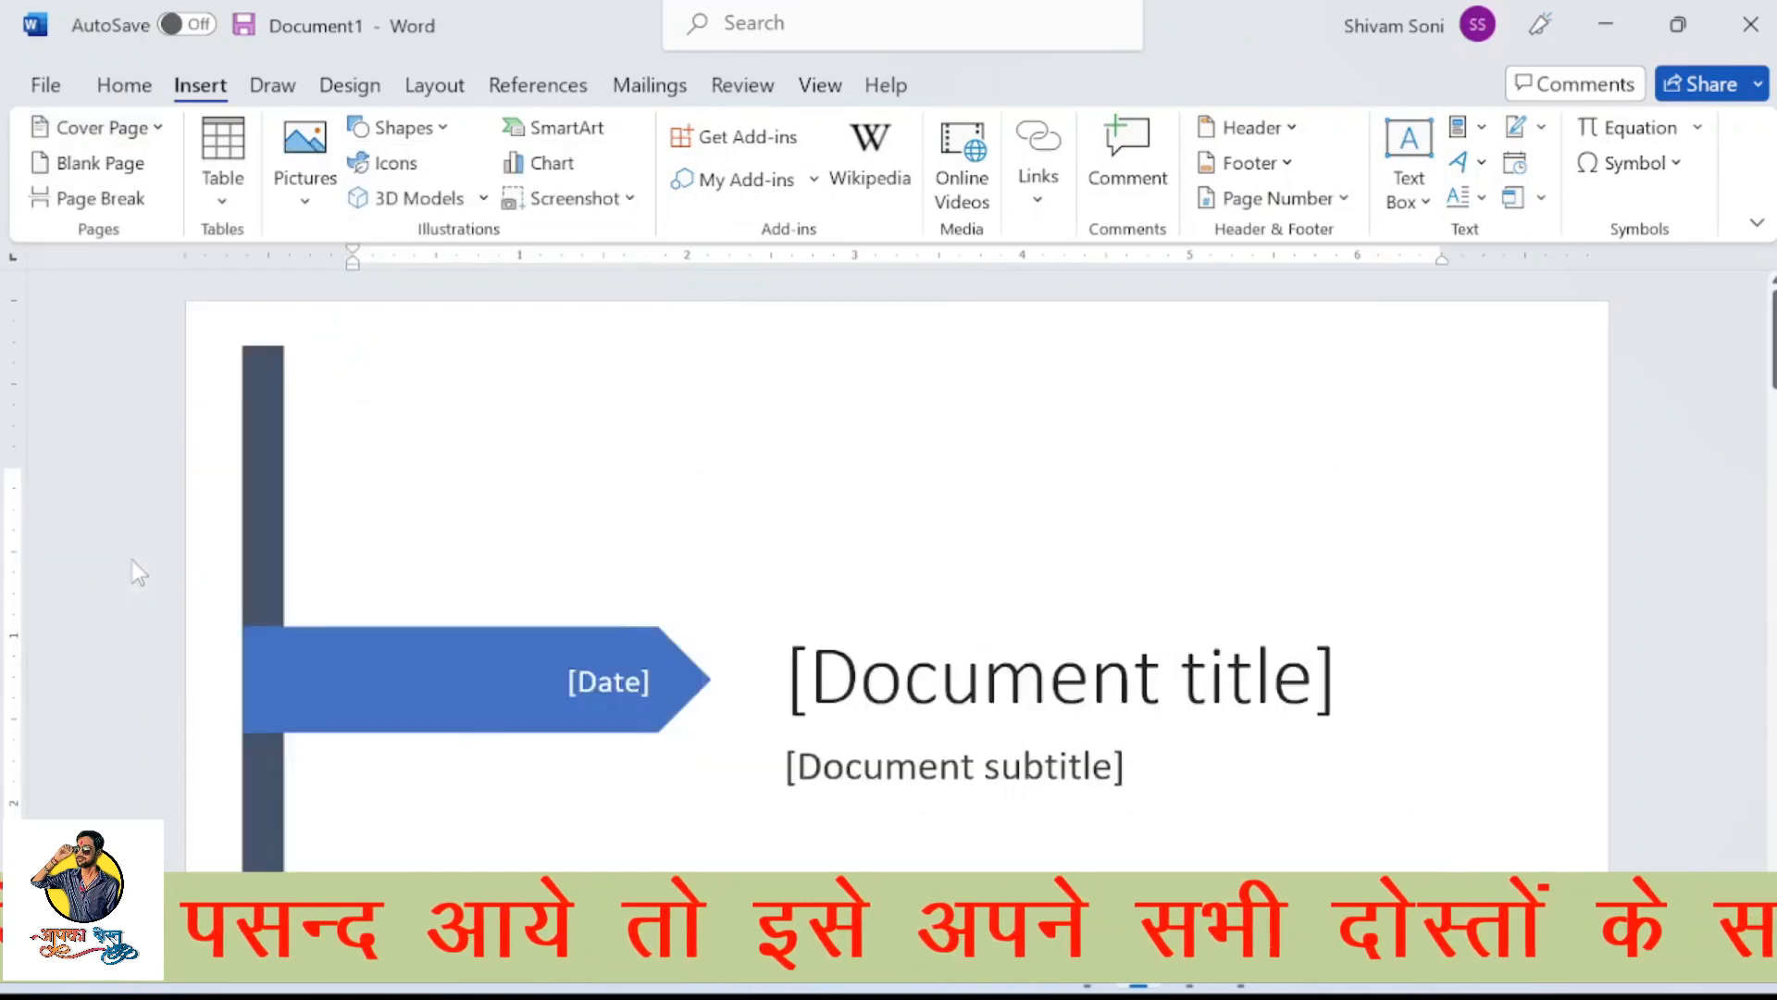
scroll(777, 583, "down", 6)
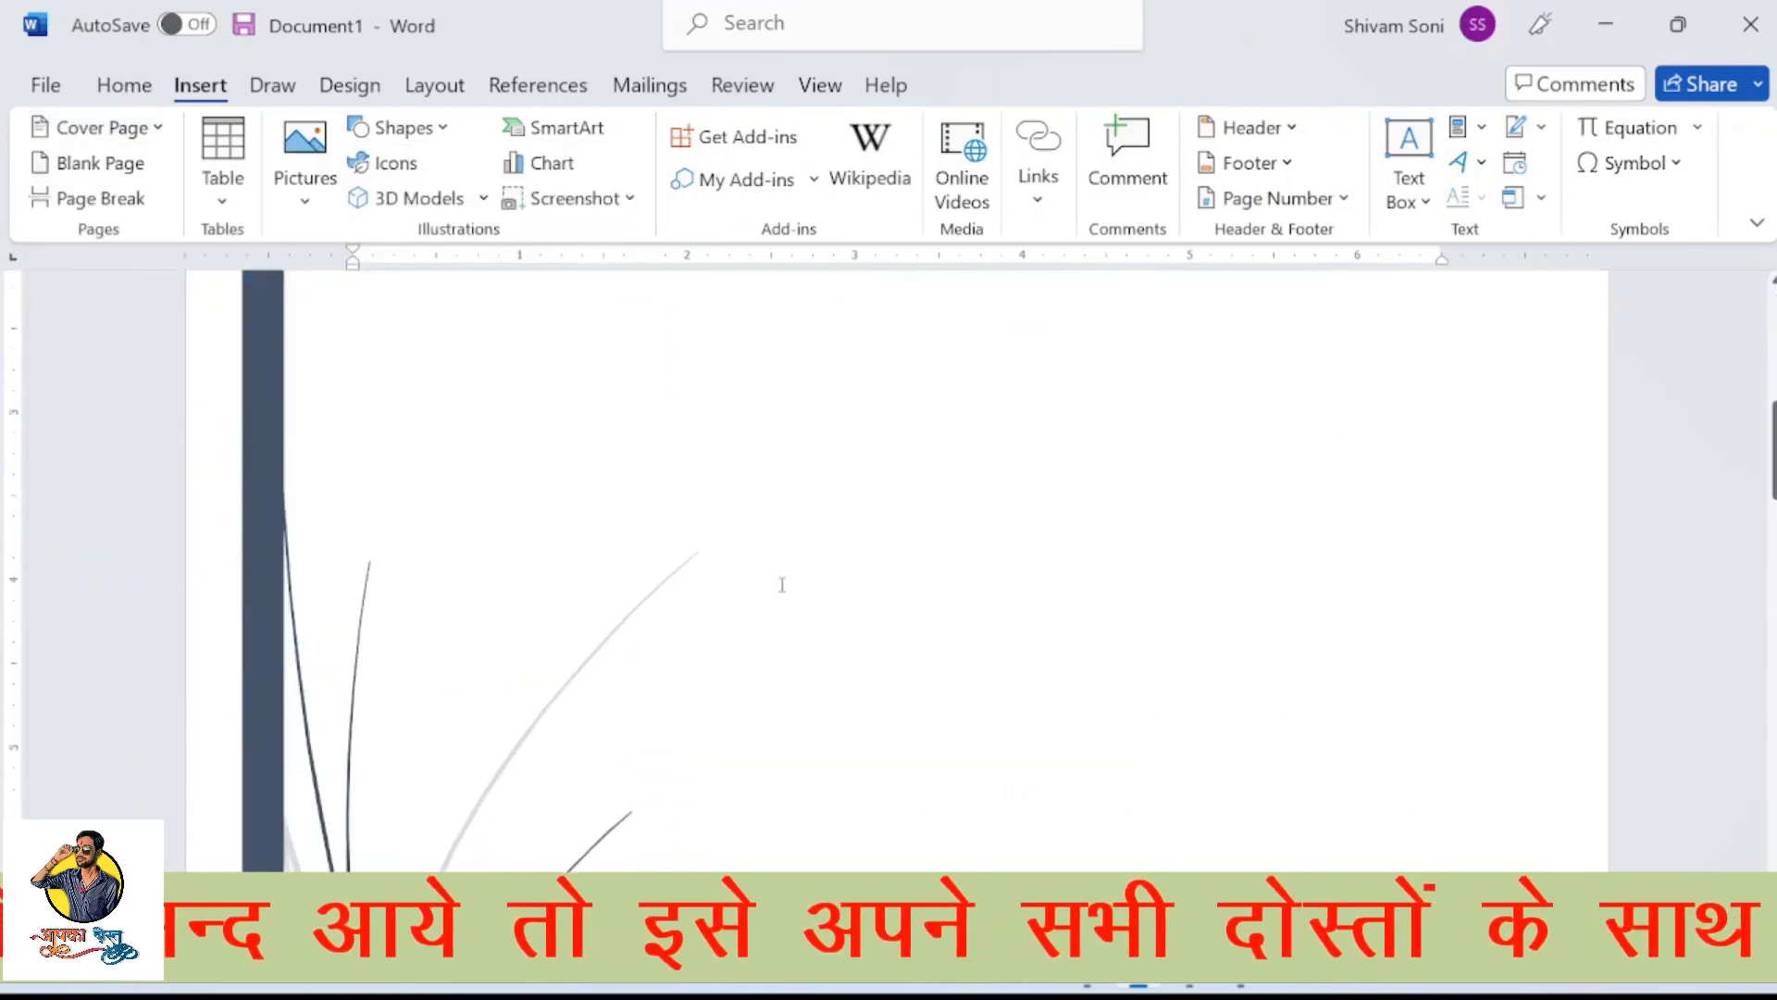
scroll(724, 607, "up", 6)
Fill in the cover page's date field with 29/12/2022
left_click(613, 693)
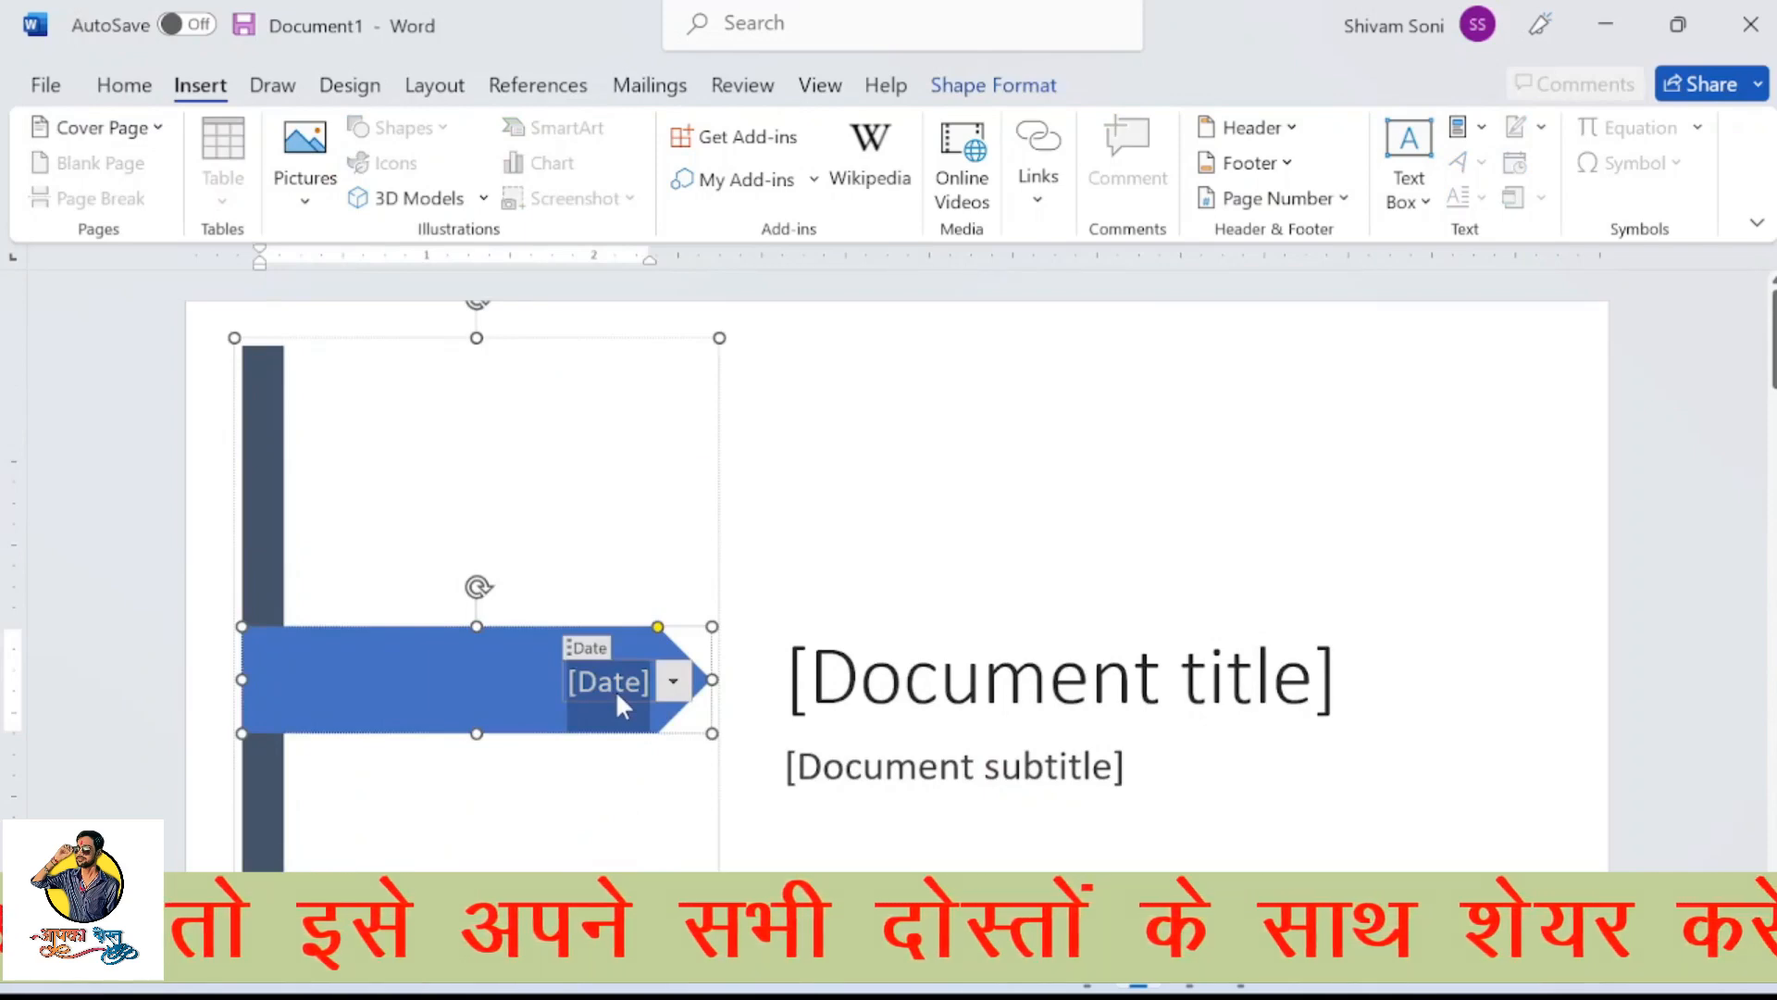
type("2")
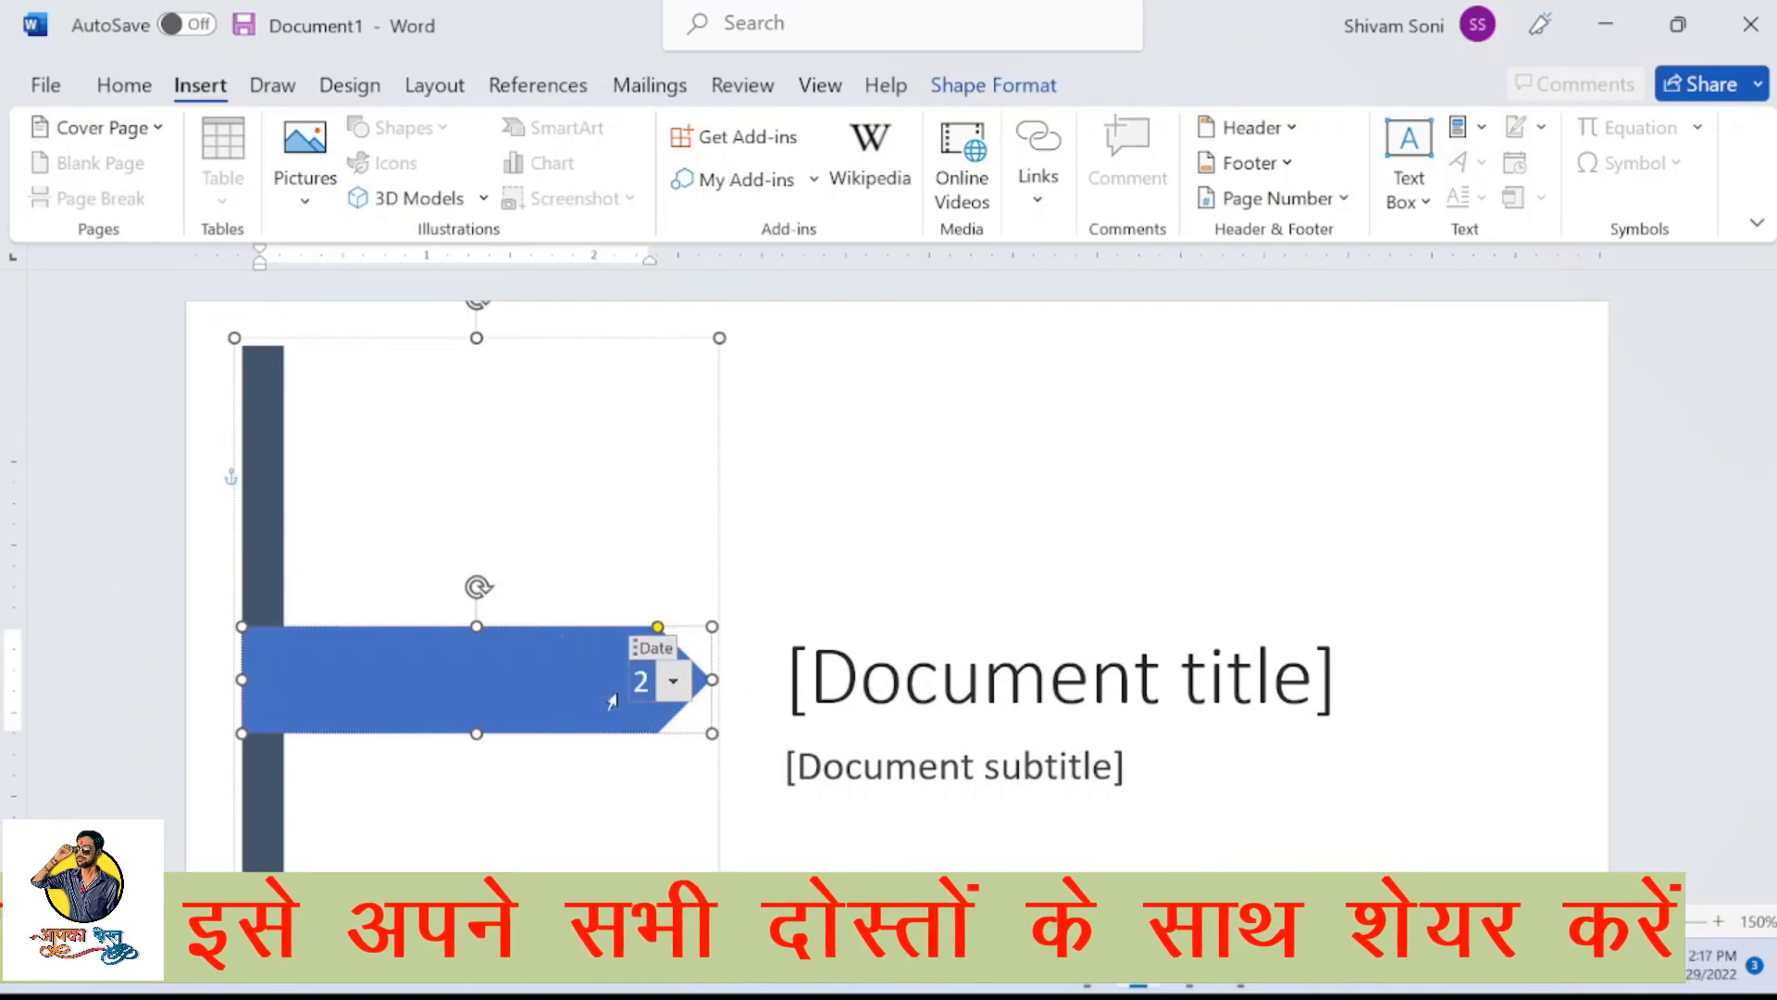
type("9/")
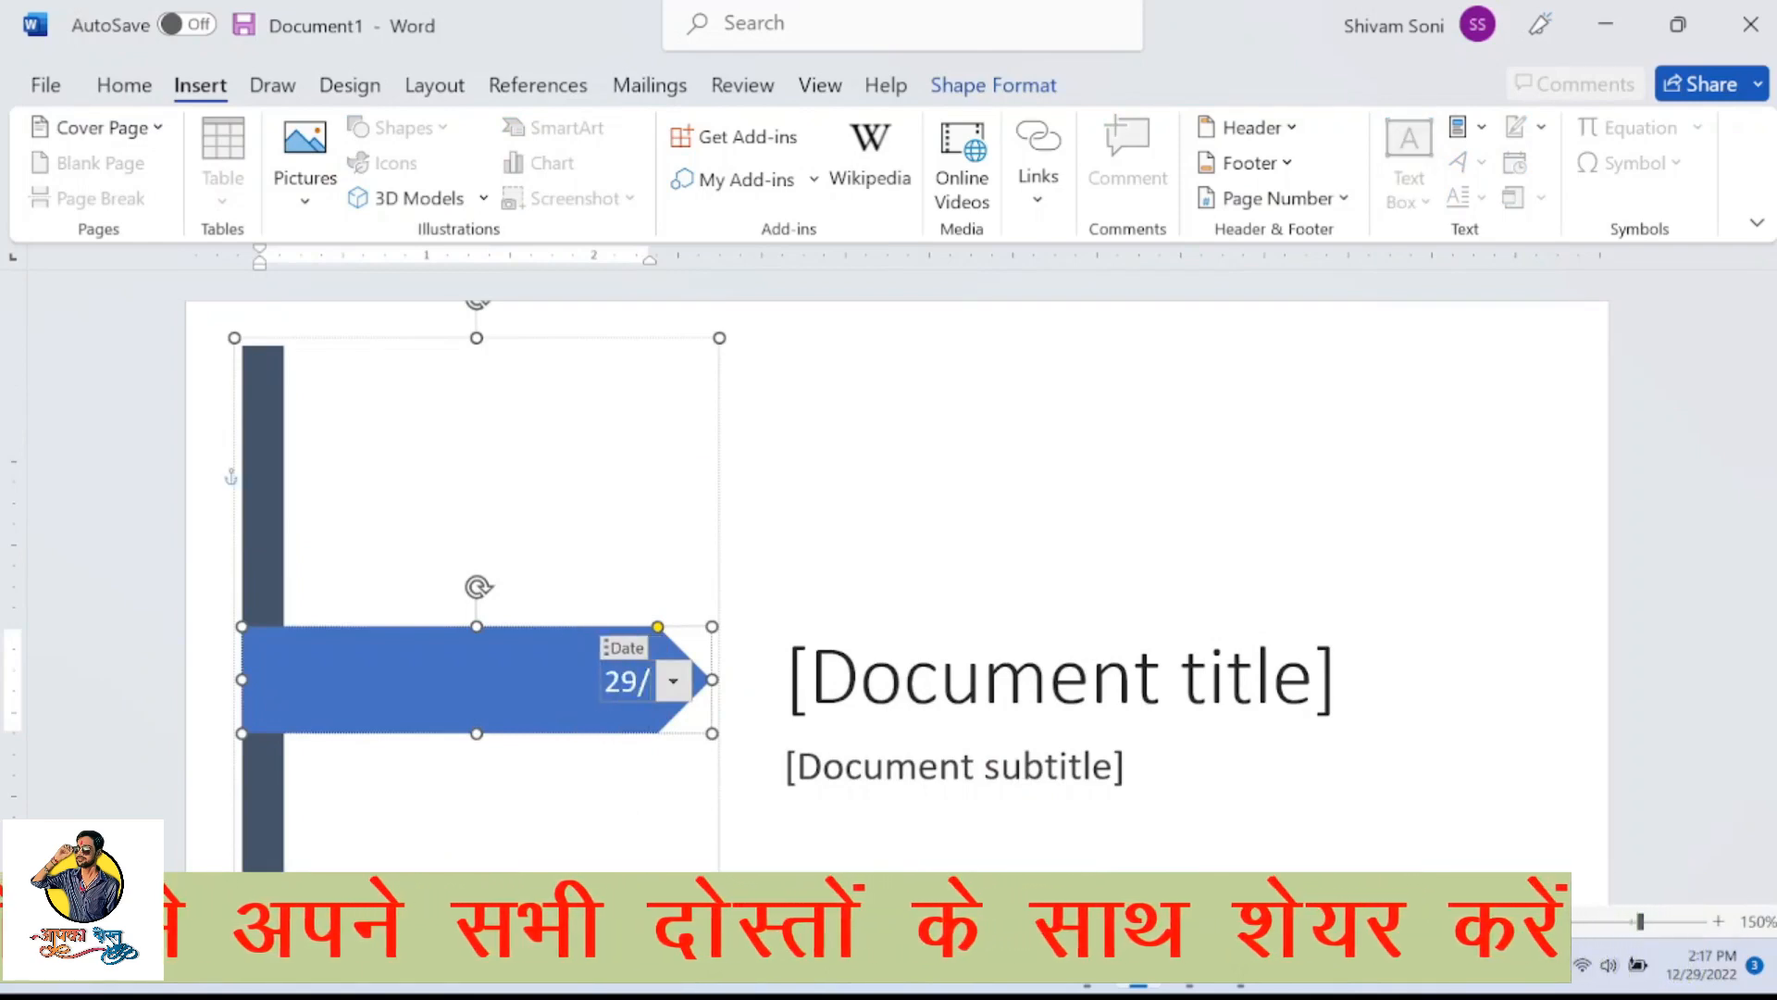
type("12/2")
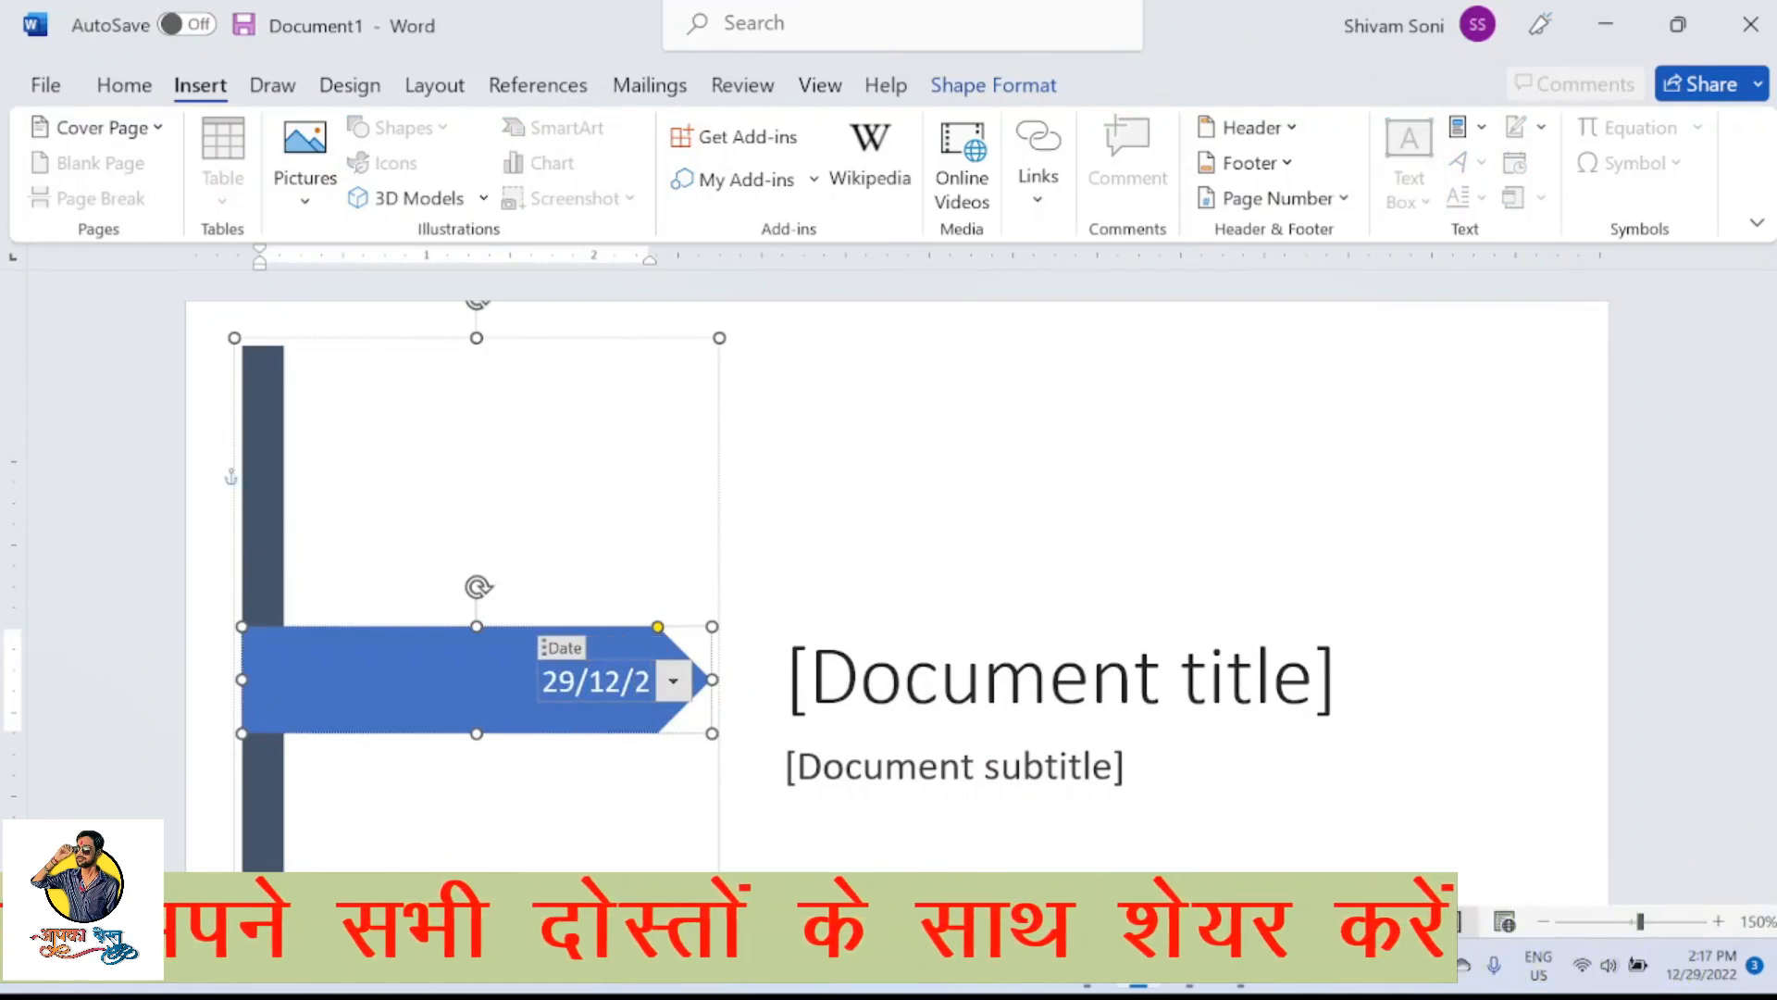
type("022")
left_click(1201, 497)
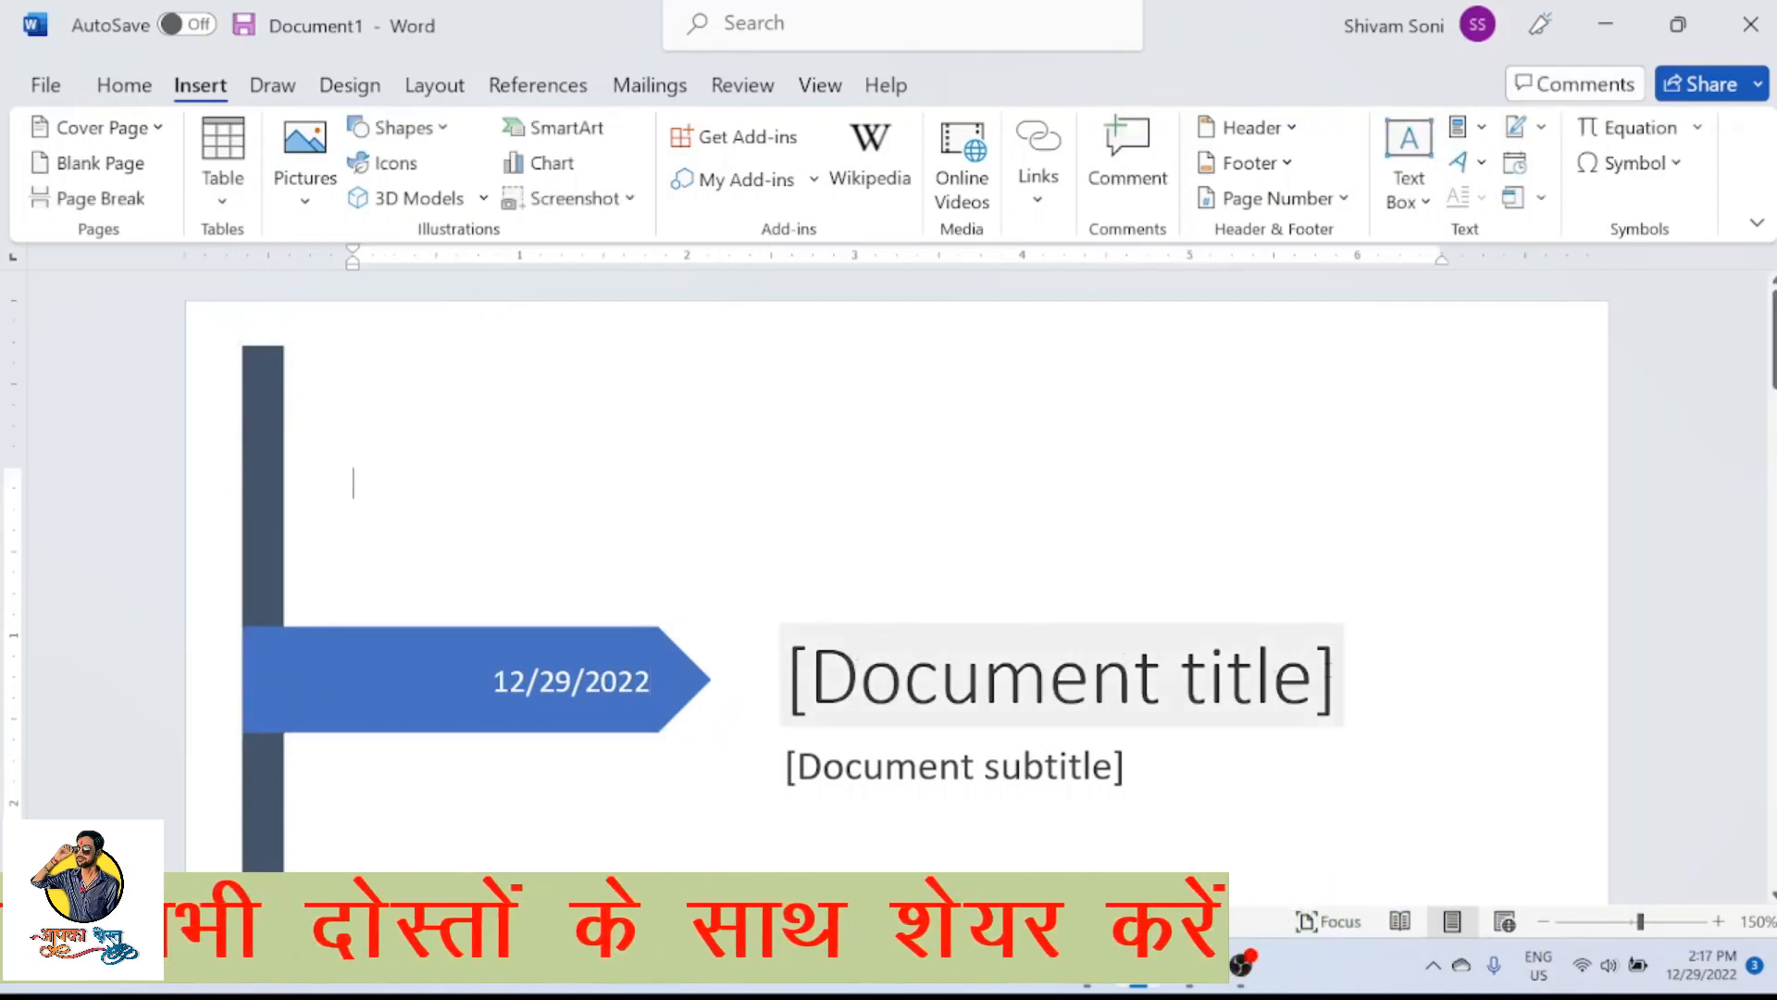
Replace the document title placeholder on the cover page with "Insert Tab"
left_click_drag(1314, 683, 896, 727)
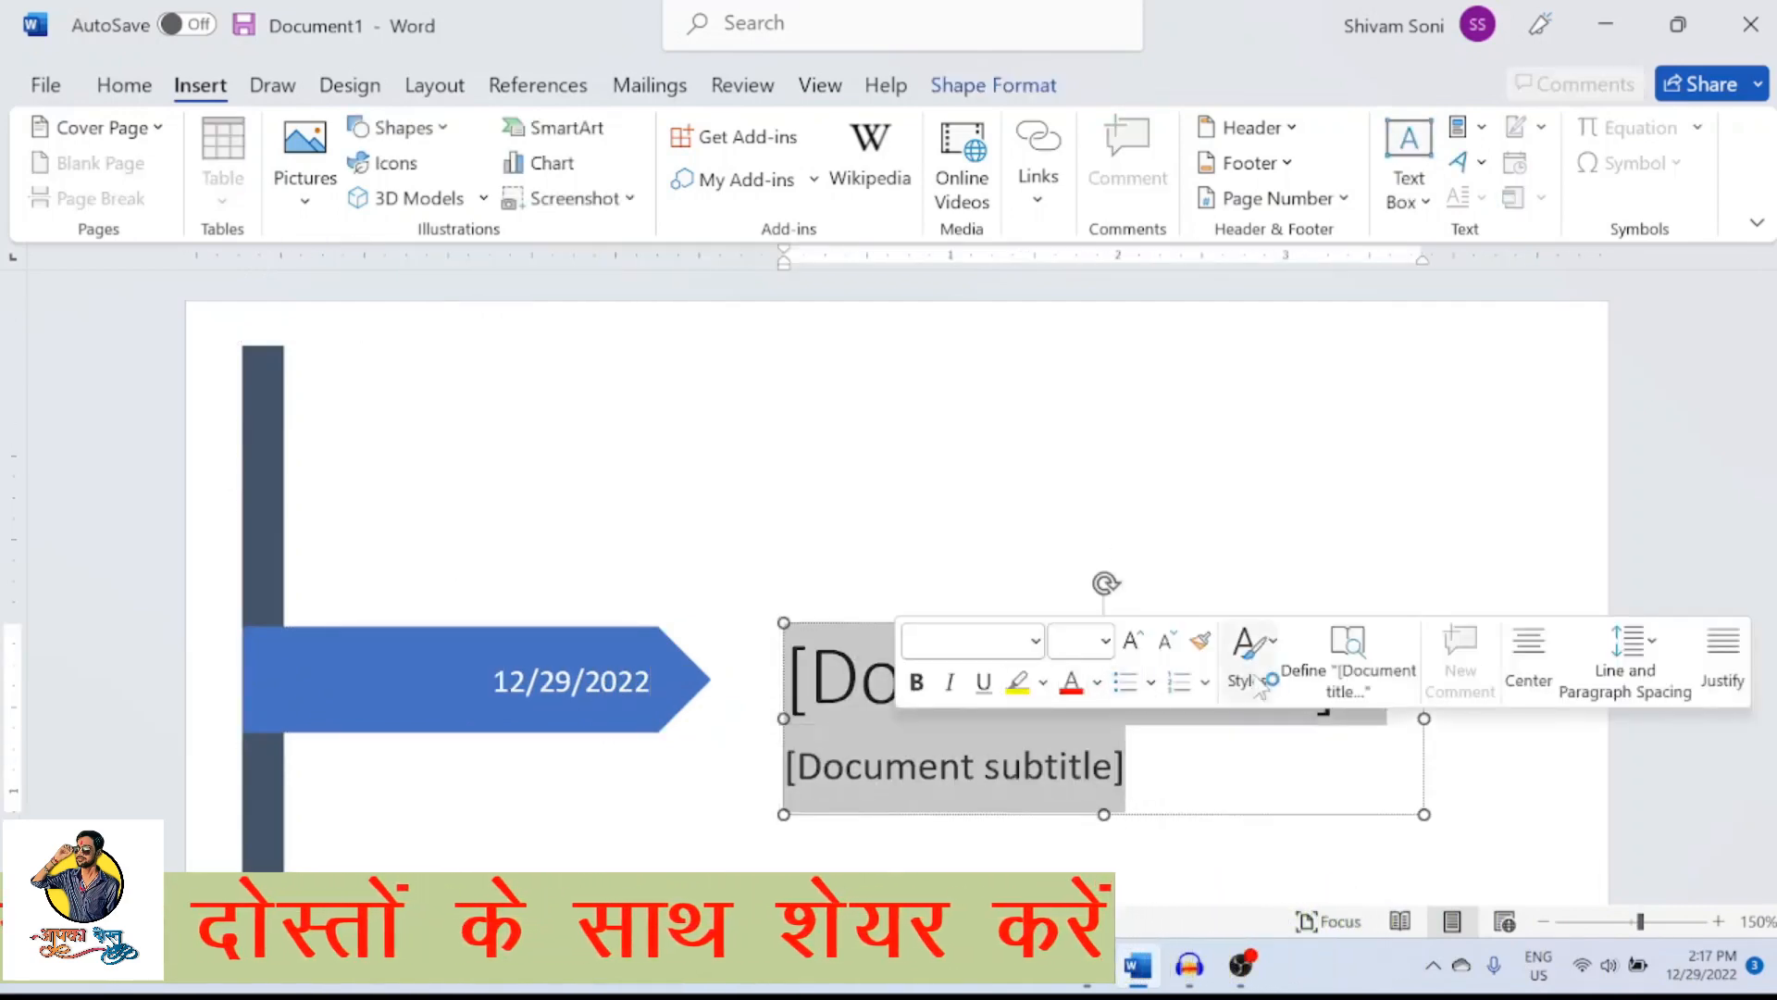
left_click(1297, 740)
left_click(1319, 704)
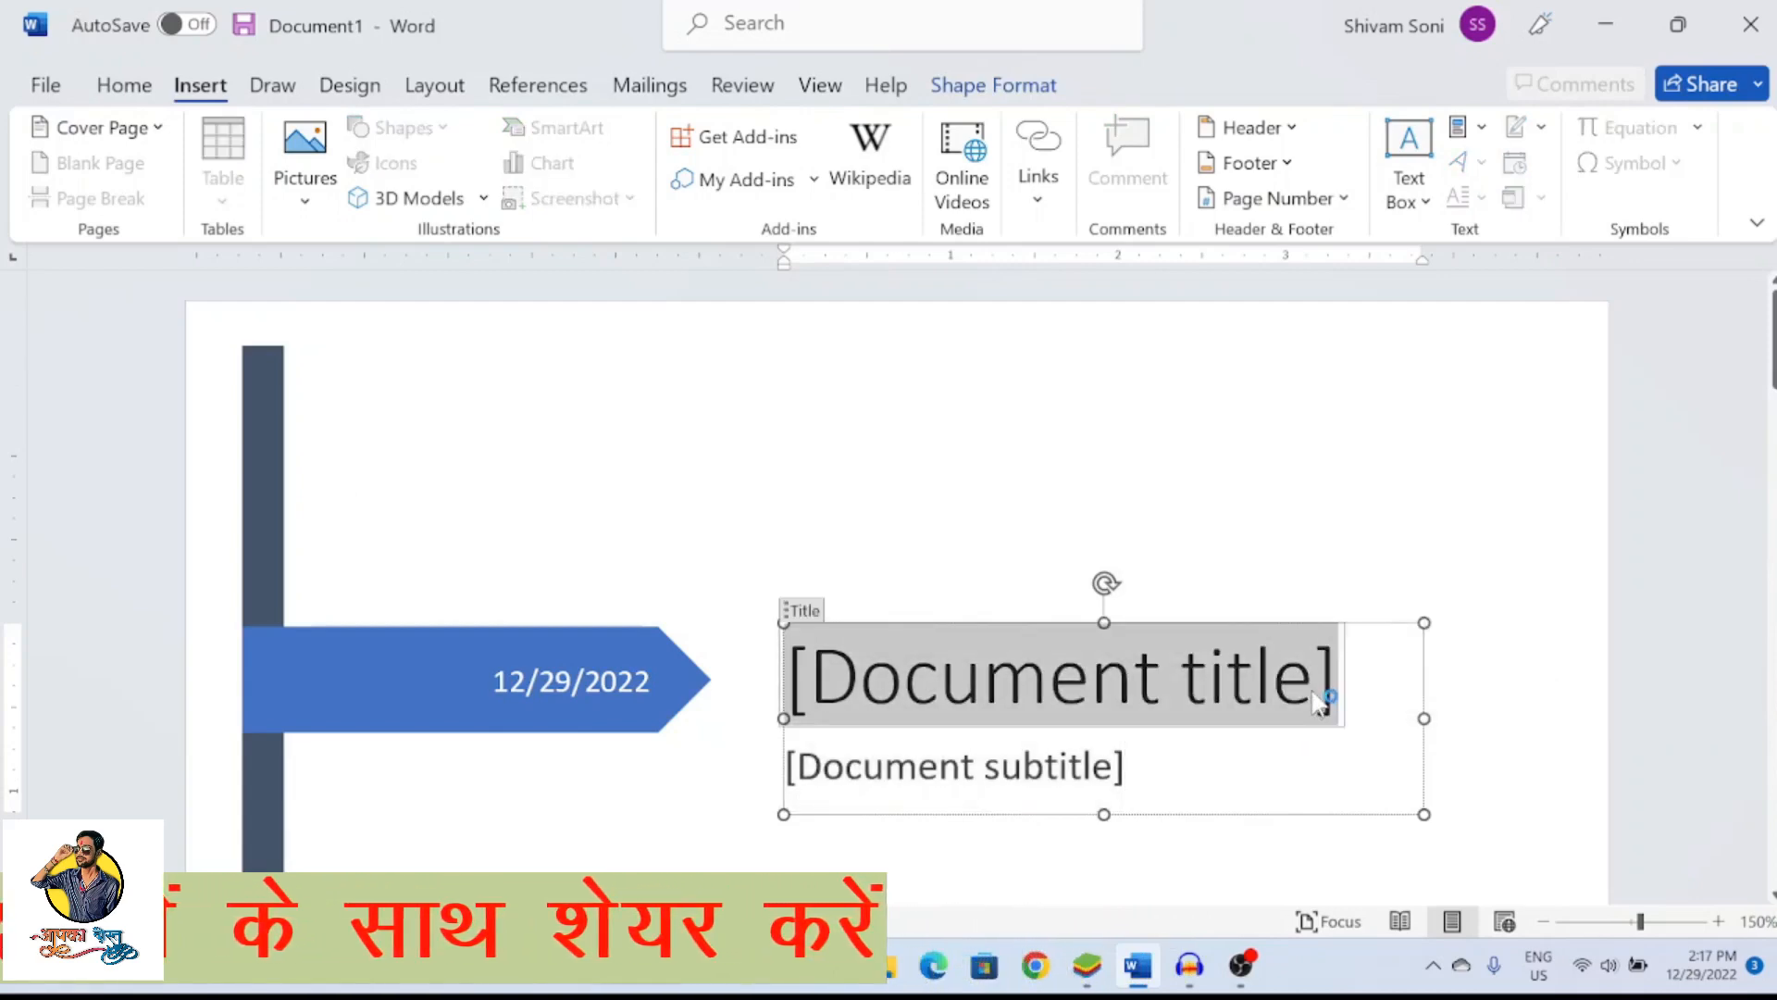
key("Delete")
type("Insert")
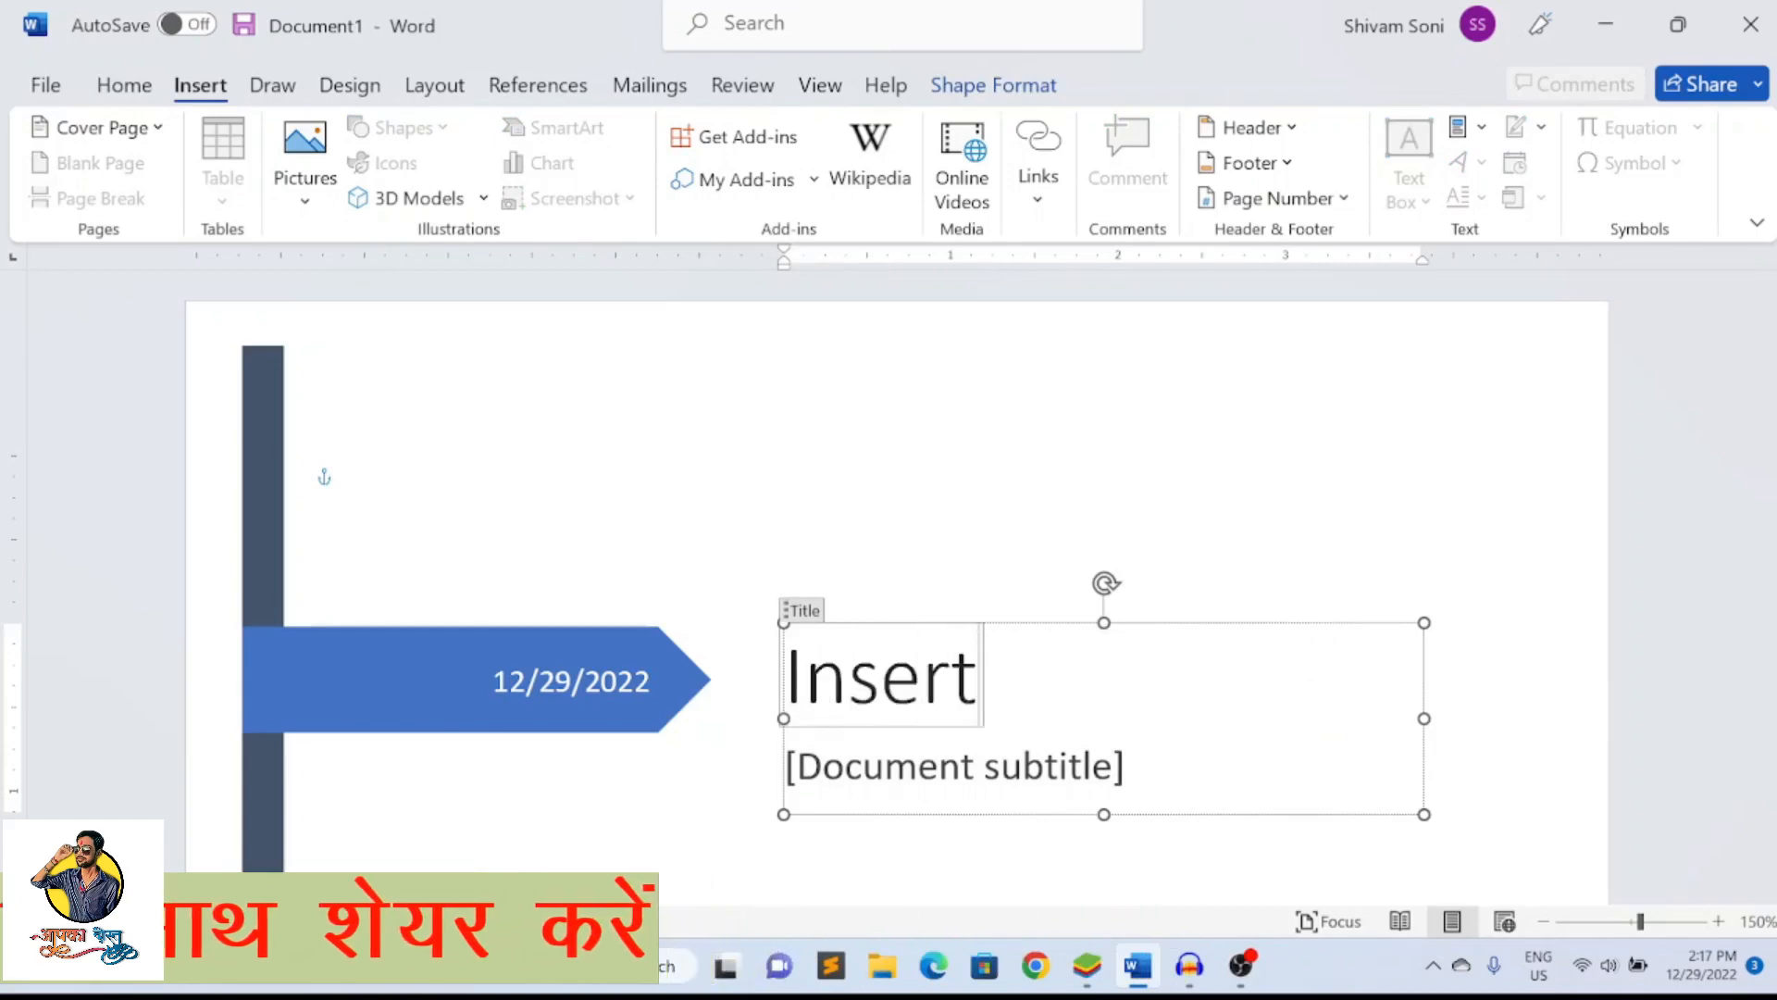
type(" Tab")
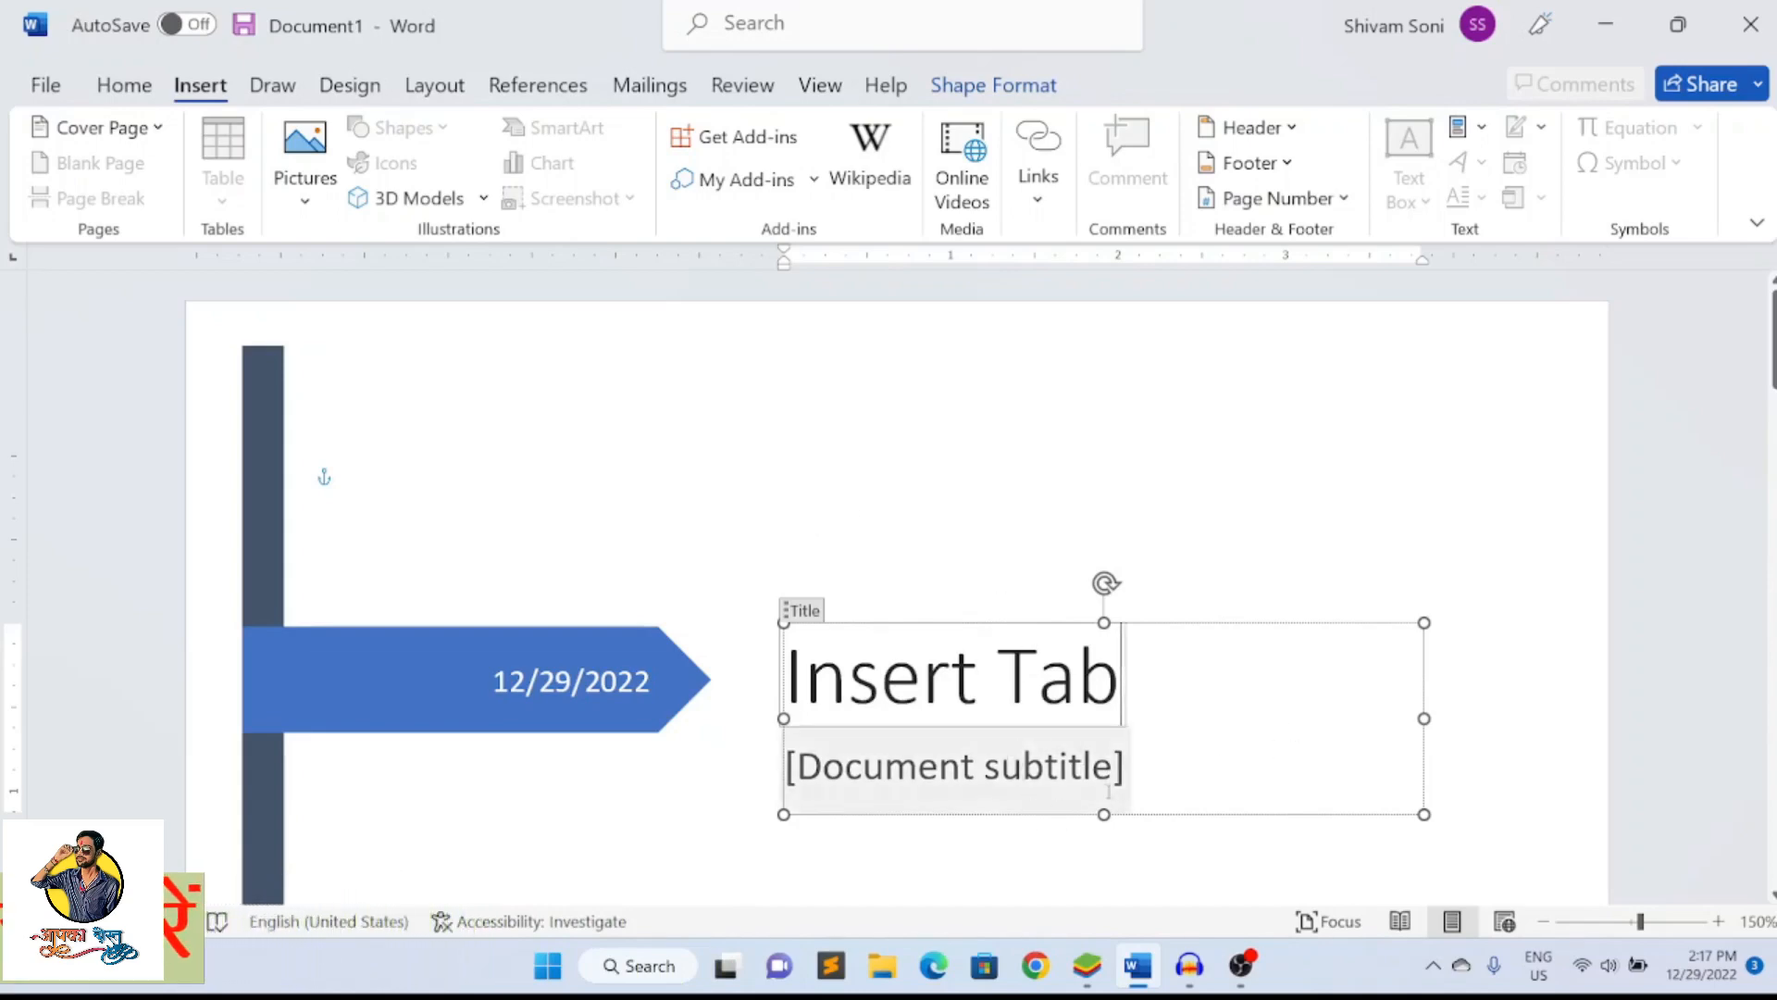
Replace the document subtitle placeholder with "Detailed Video"
left_click(1052, 776)
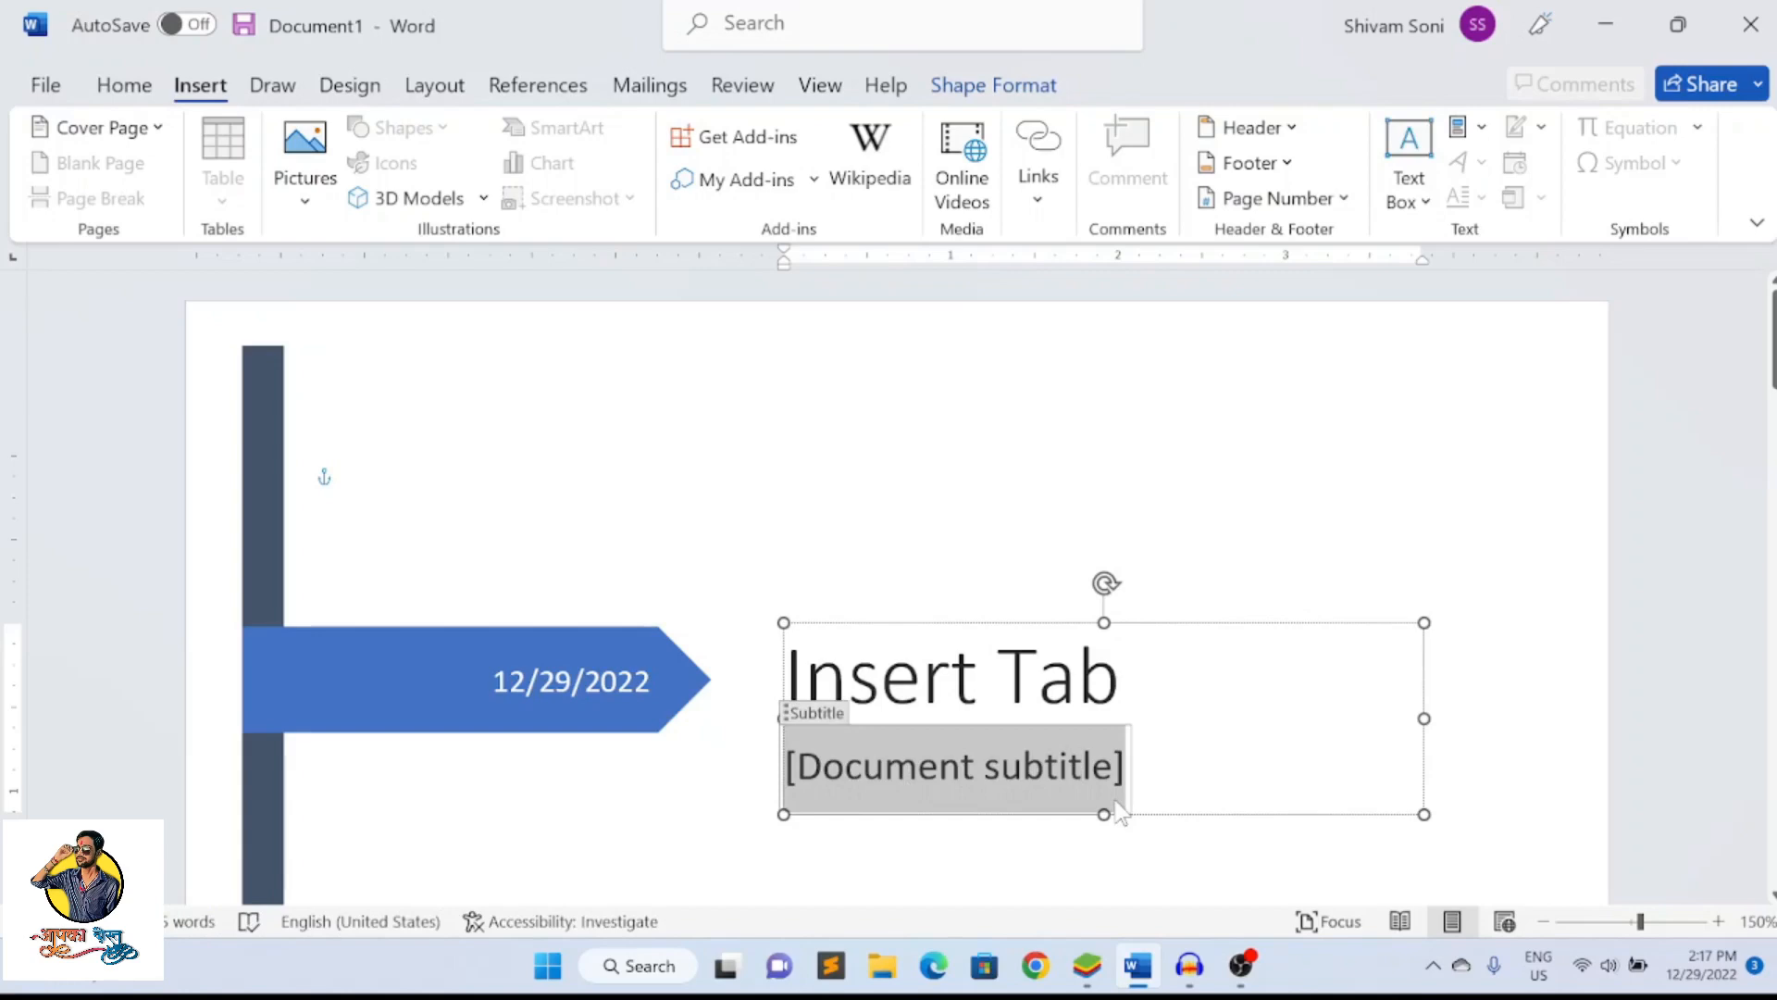
type("D")
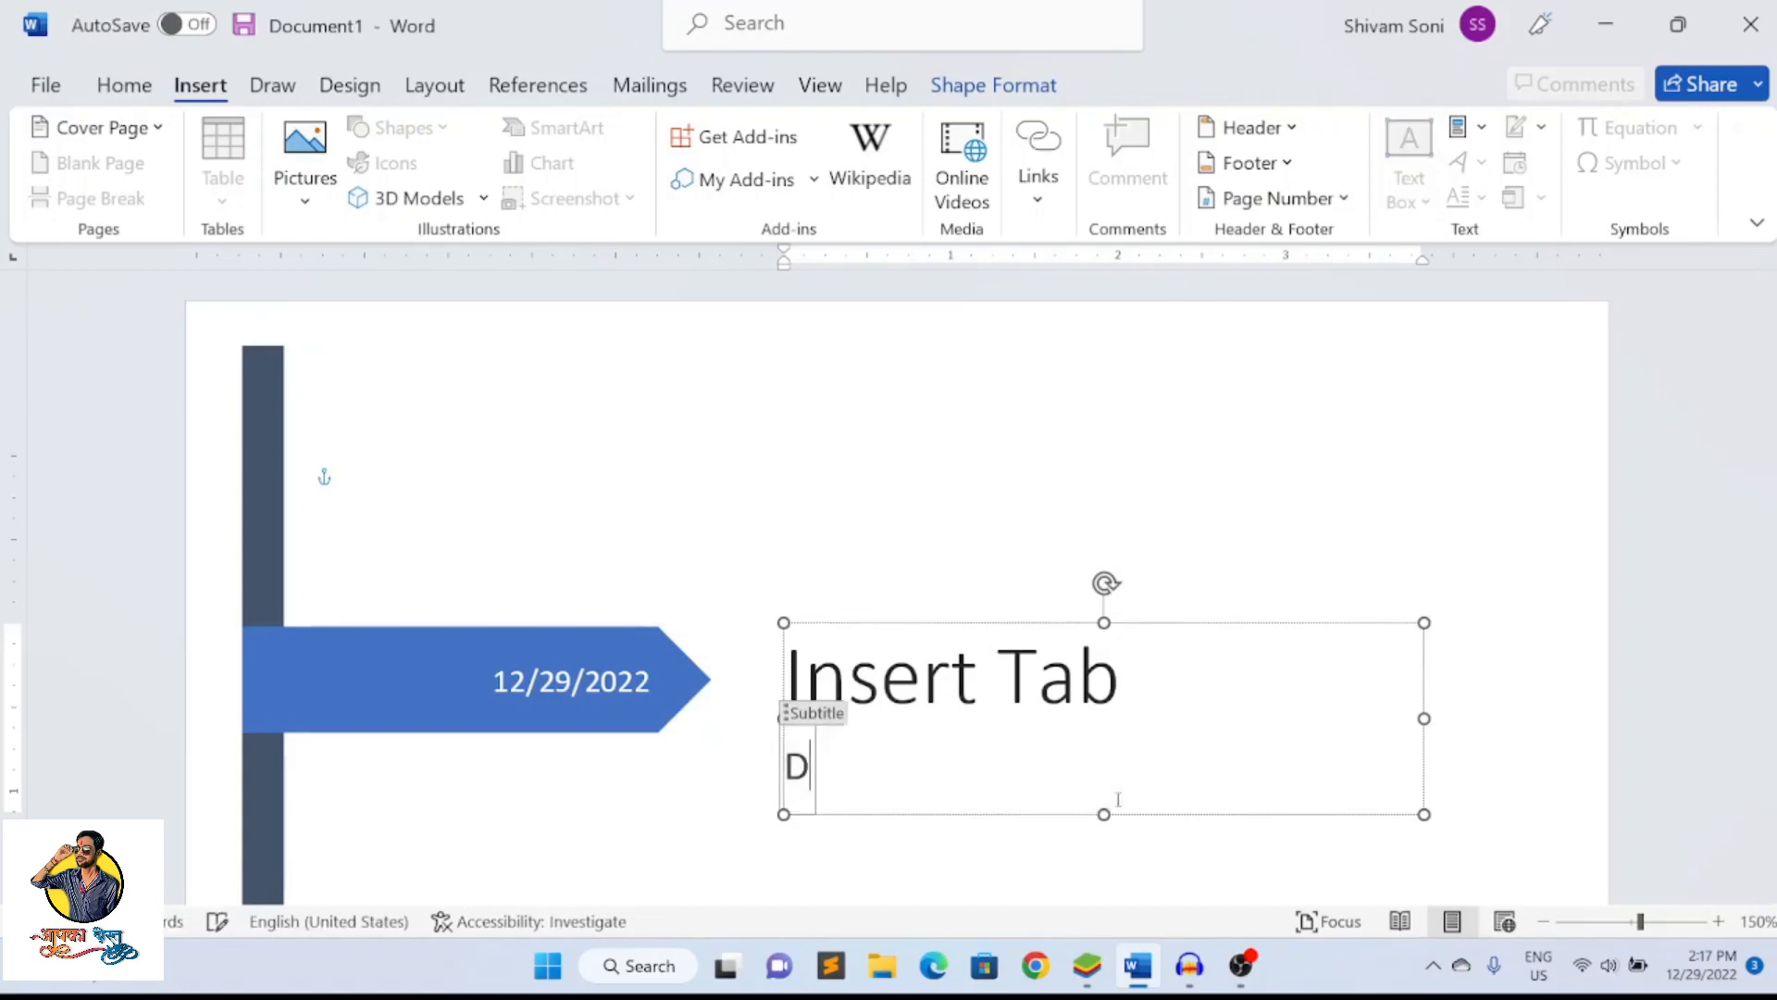
type("etails")
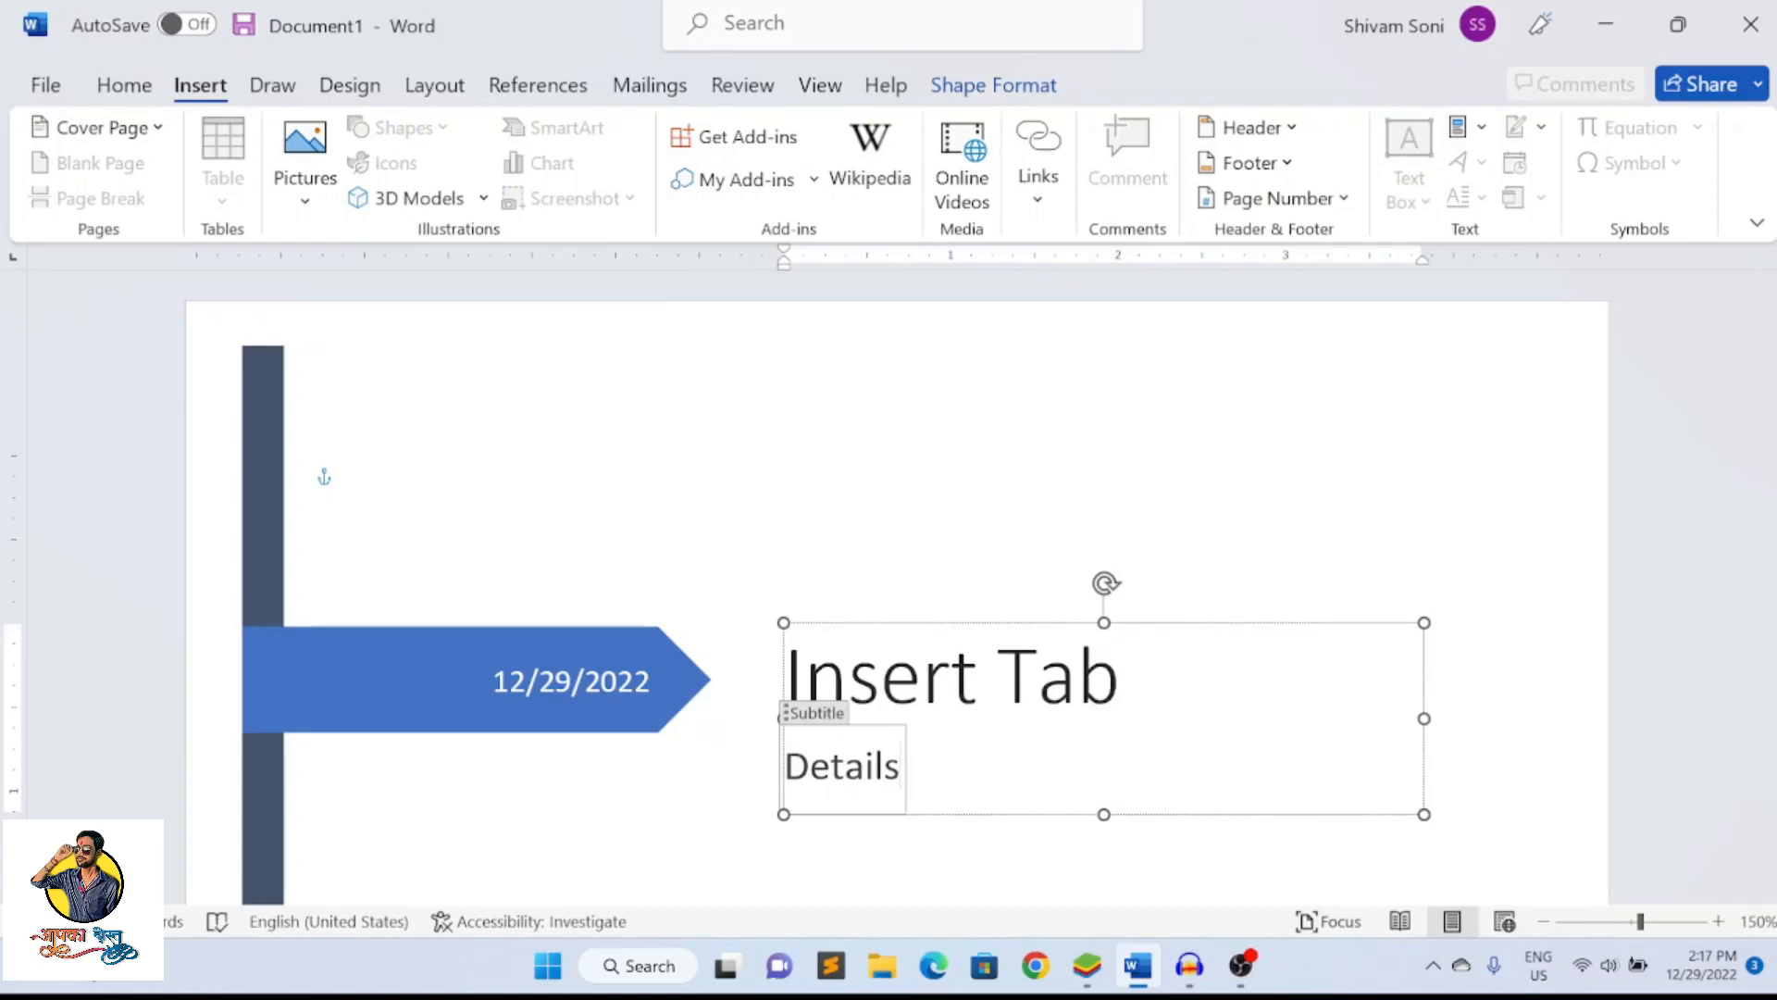
key("BackSpace")
type("ed Video")
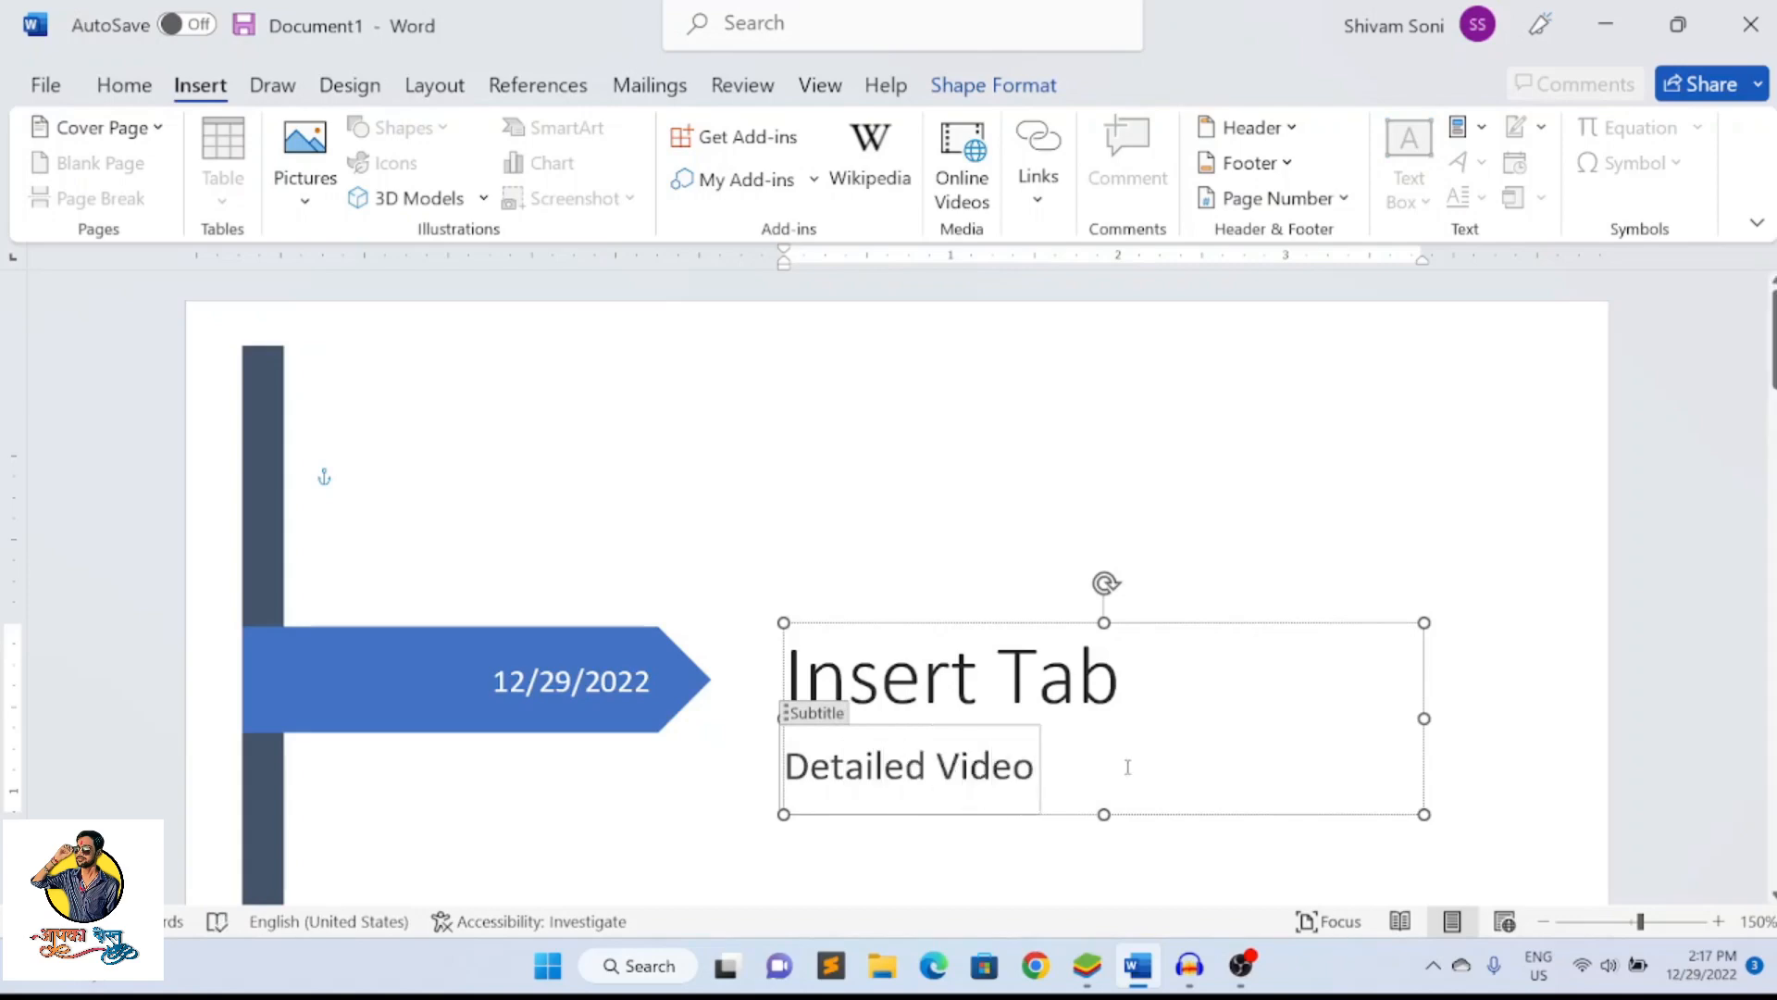
Delete the subtitle on the cover page and write "details" in its place
scroll(1338, 484, "down", 3)
scroll(1333, 500, "up", 1)
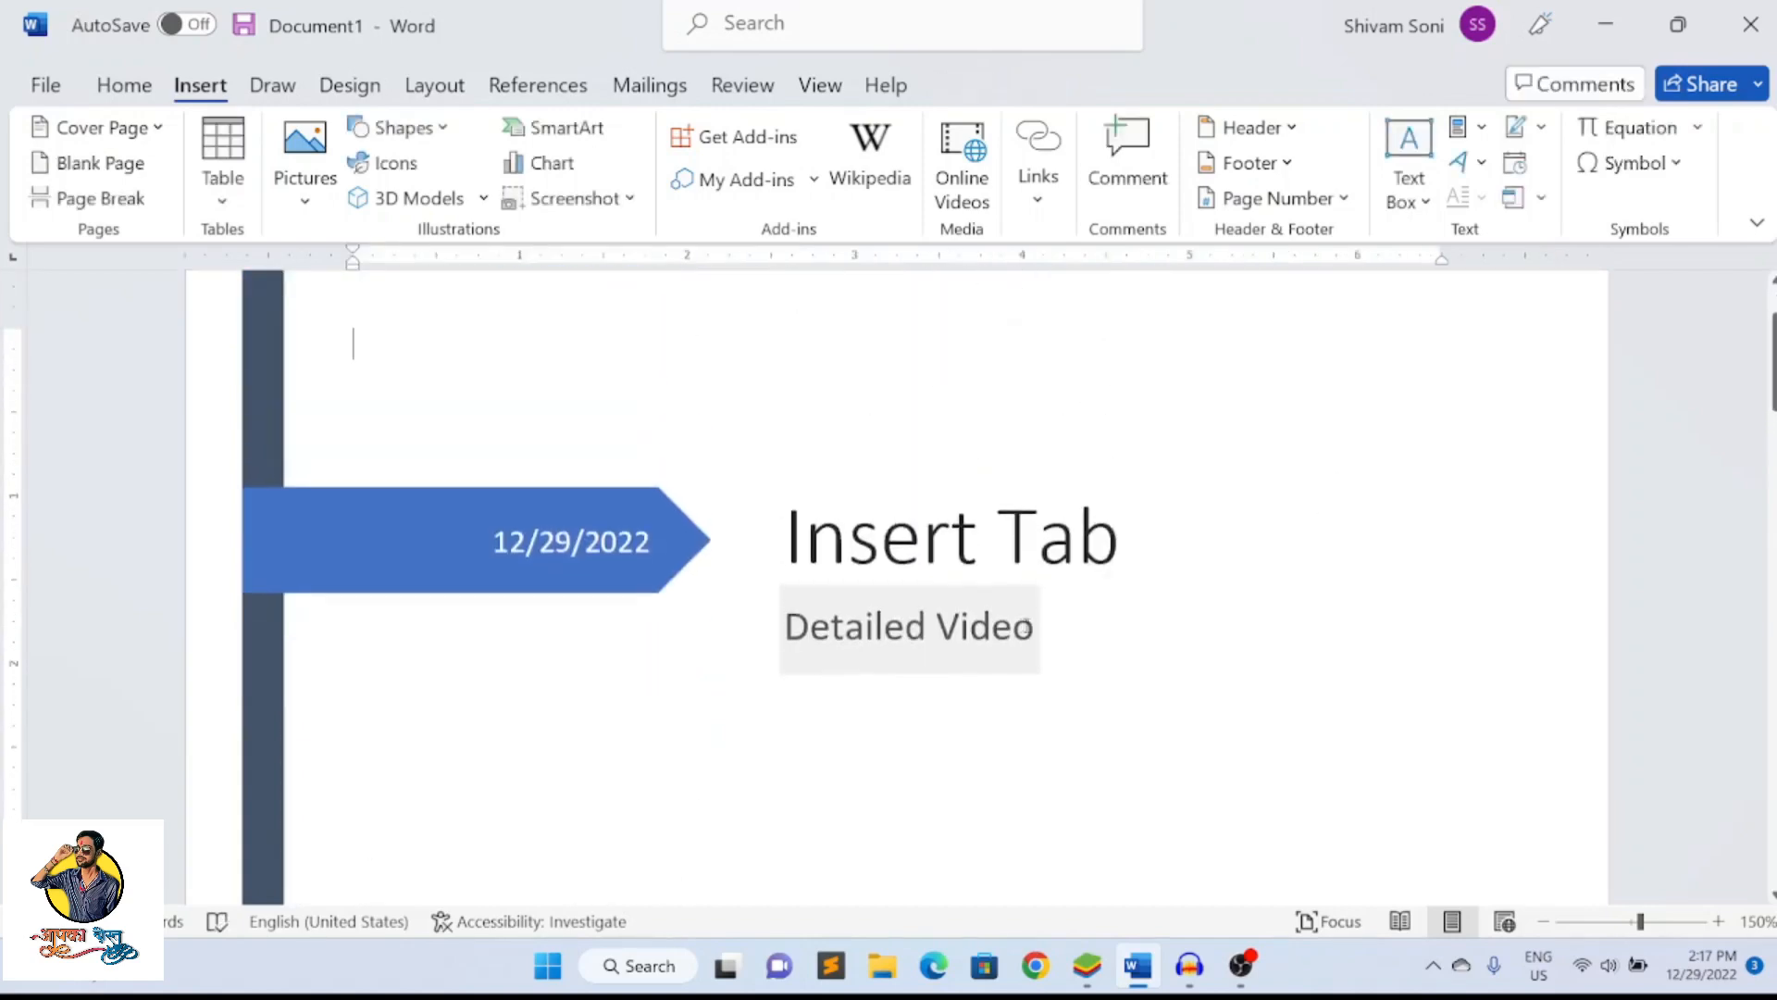
triple_click(1041, 629)
key("BackSpace")
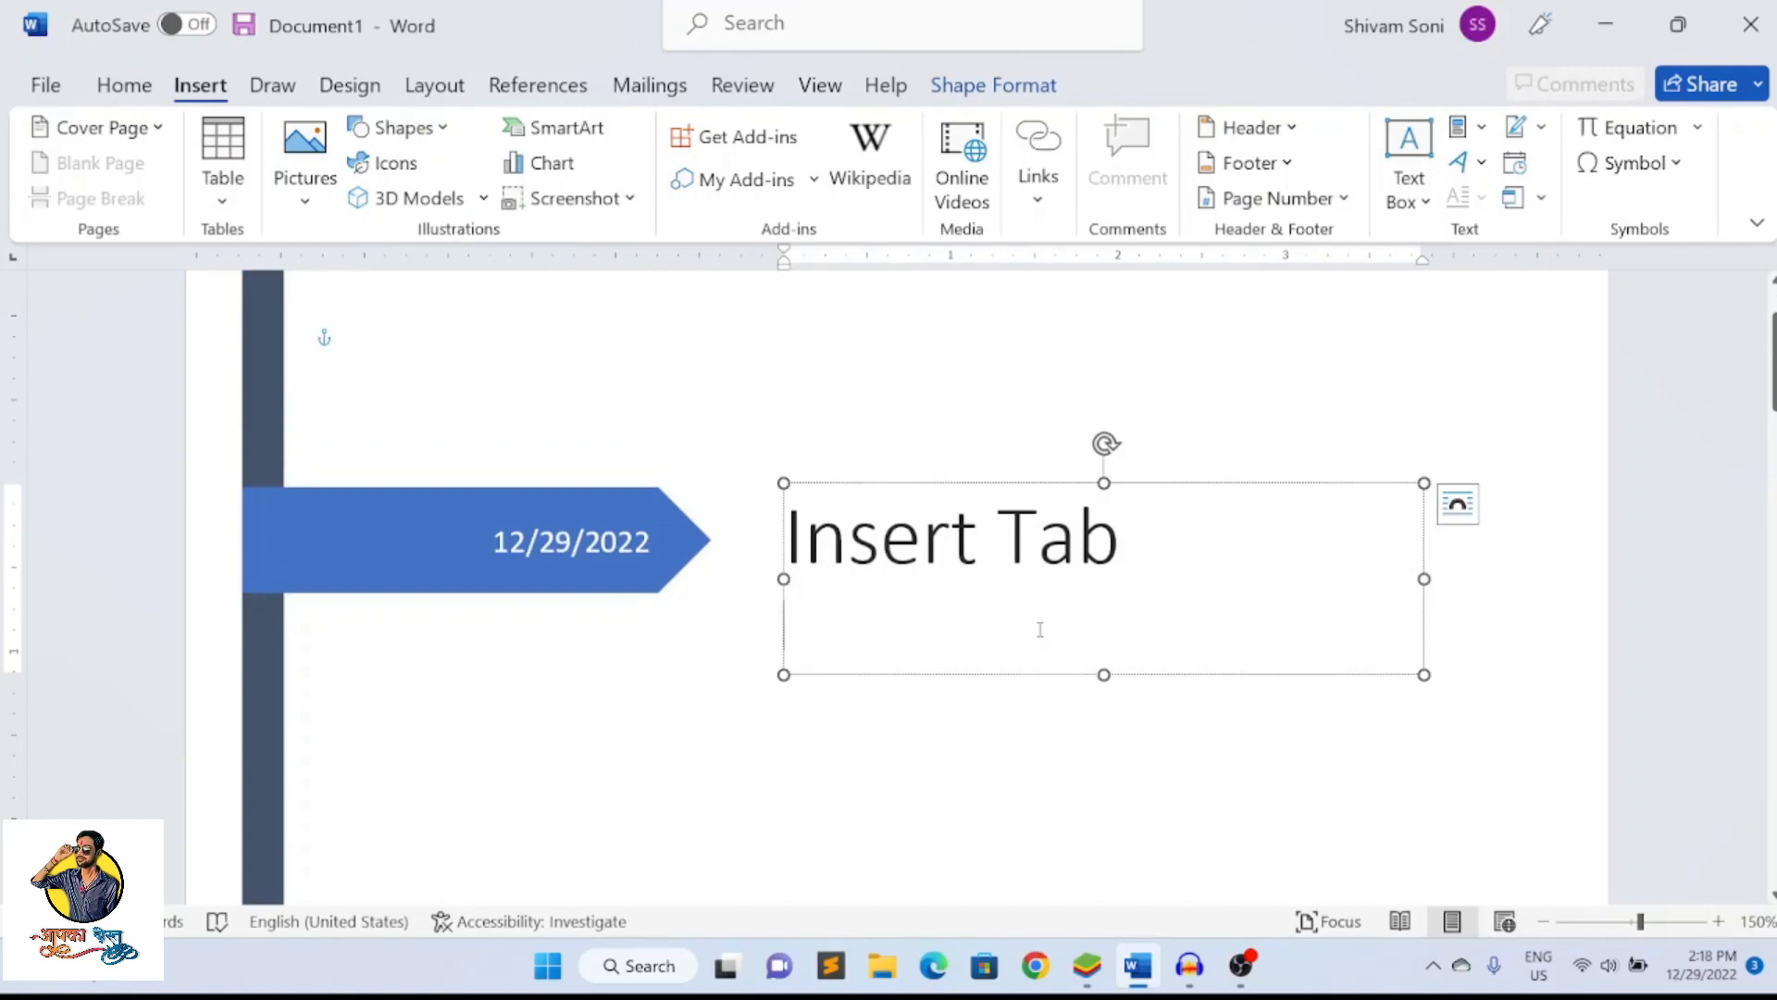
type("details")
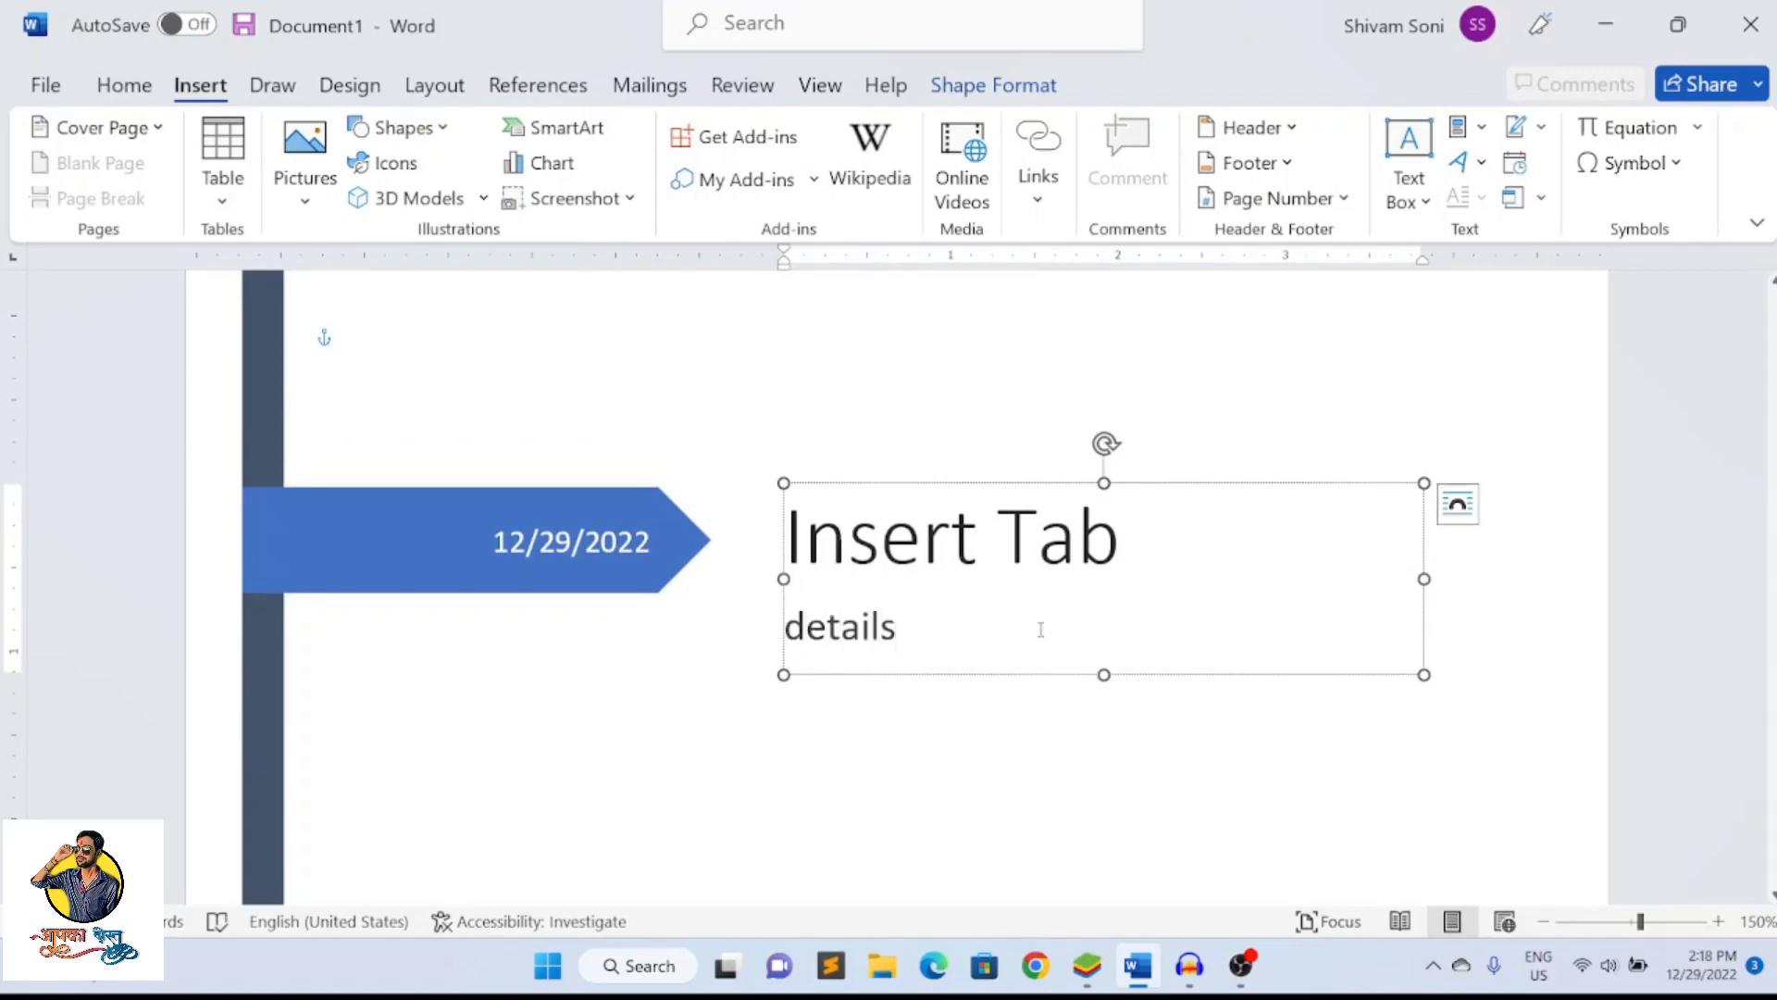
left_click(1055, 780)
Enter 123 as the company name near the bottom of the cover page and review the finished page
scroll(1058, 777, "down", 10)
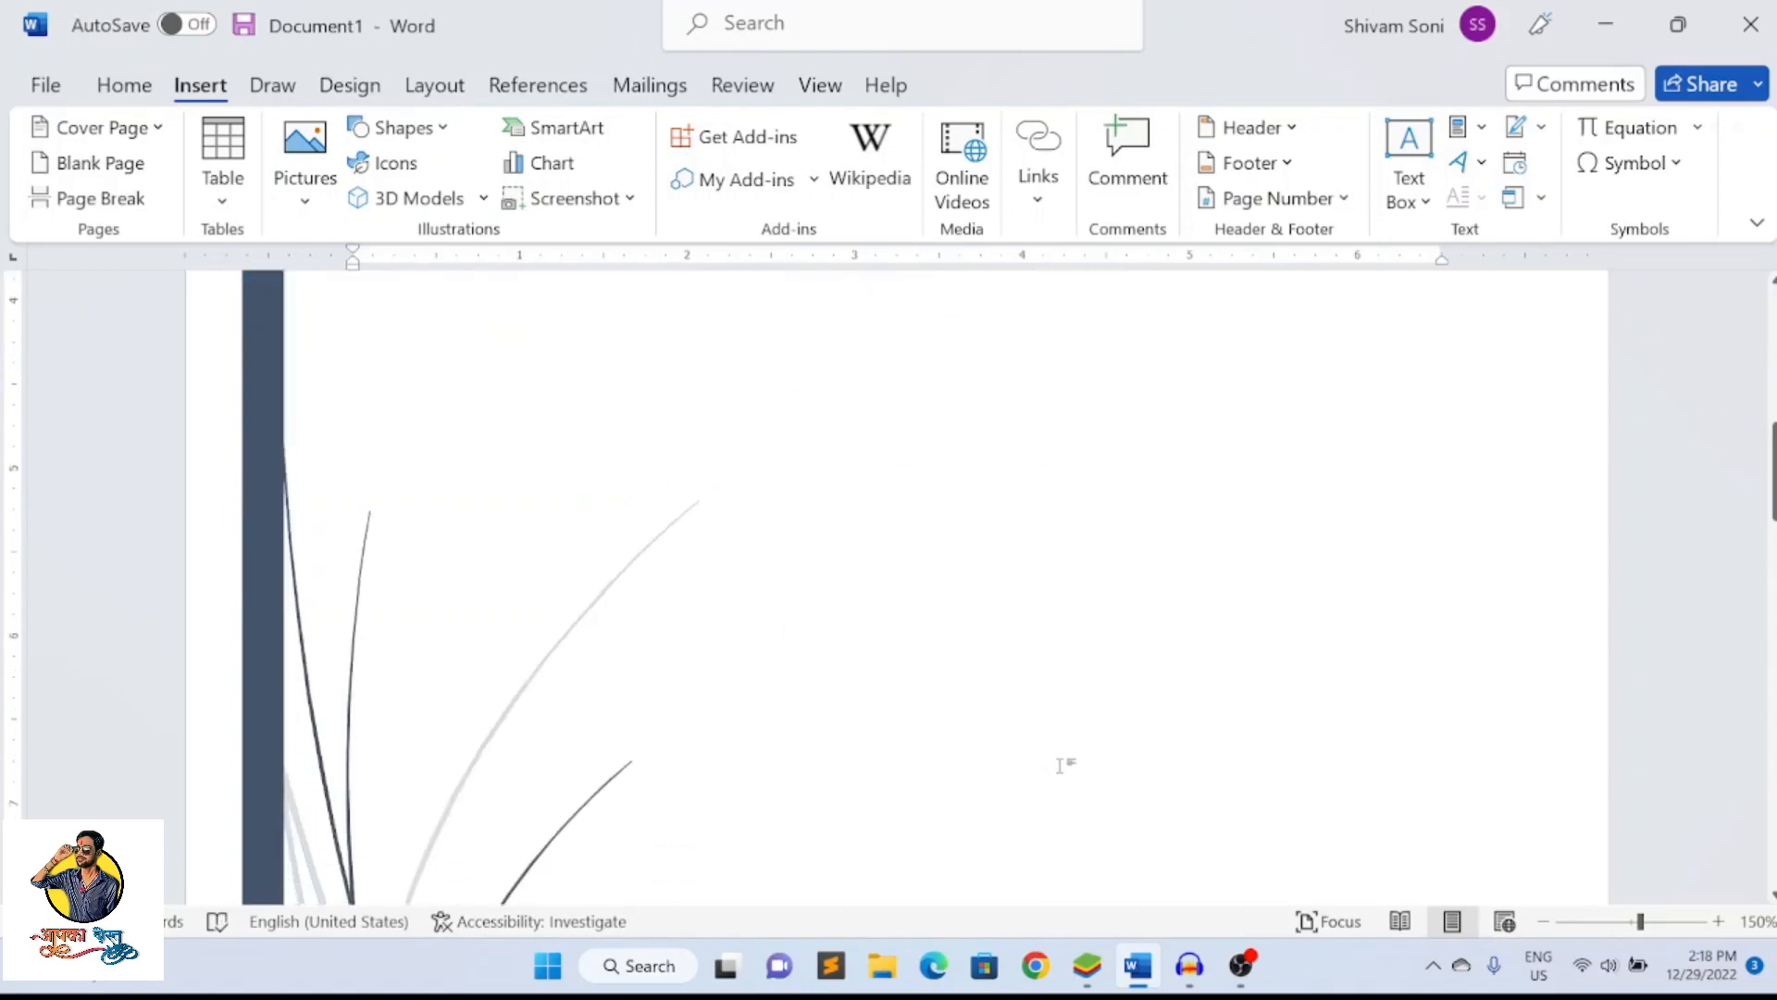
scroll(1061, 743, "down", 4)
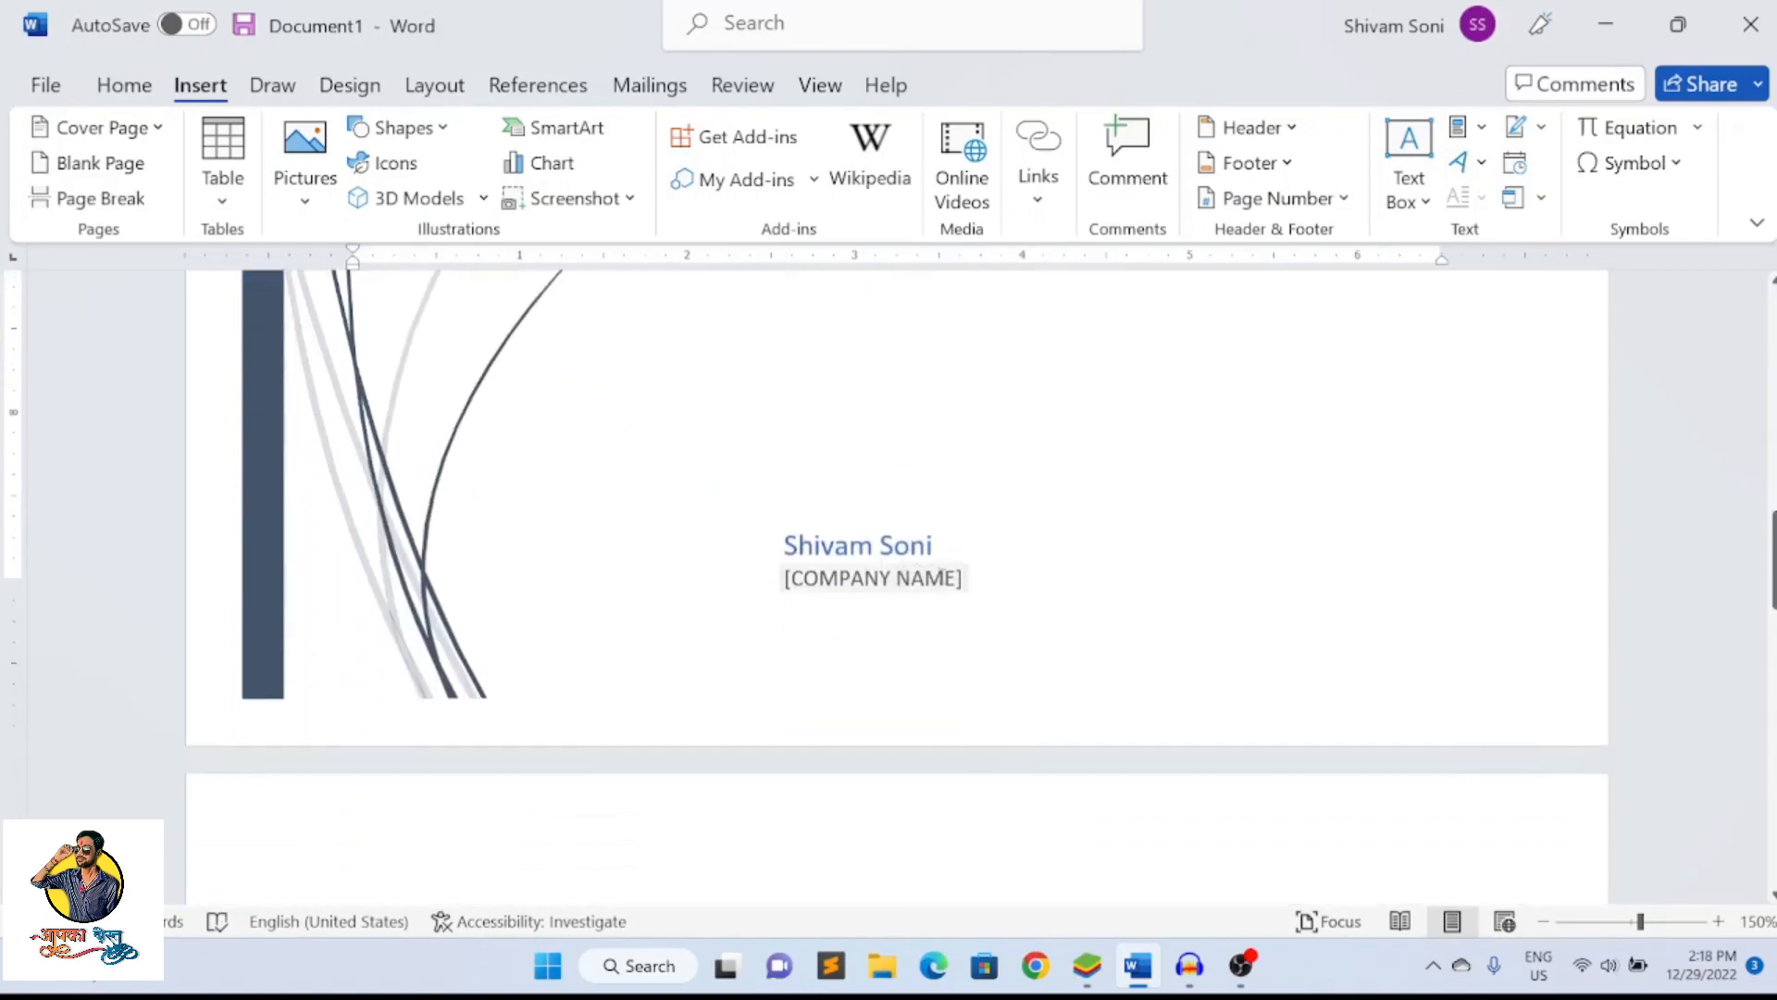
left_click(955, 578)
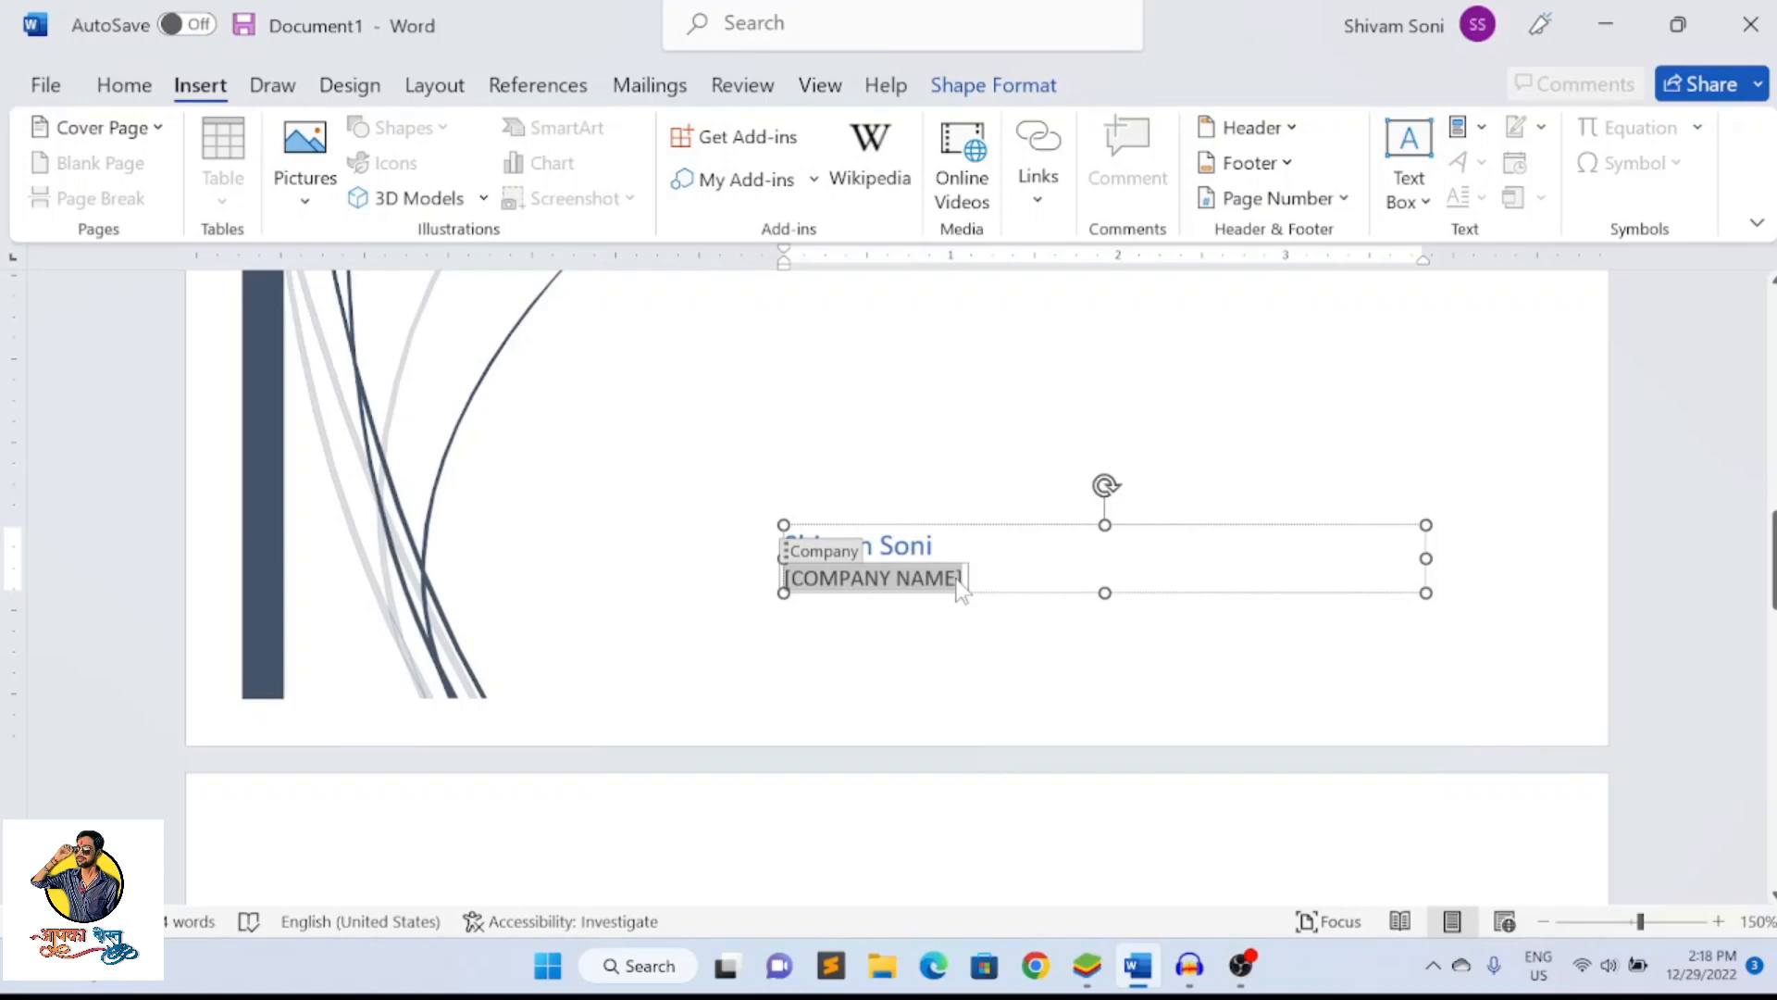
type("123")
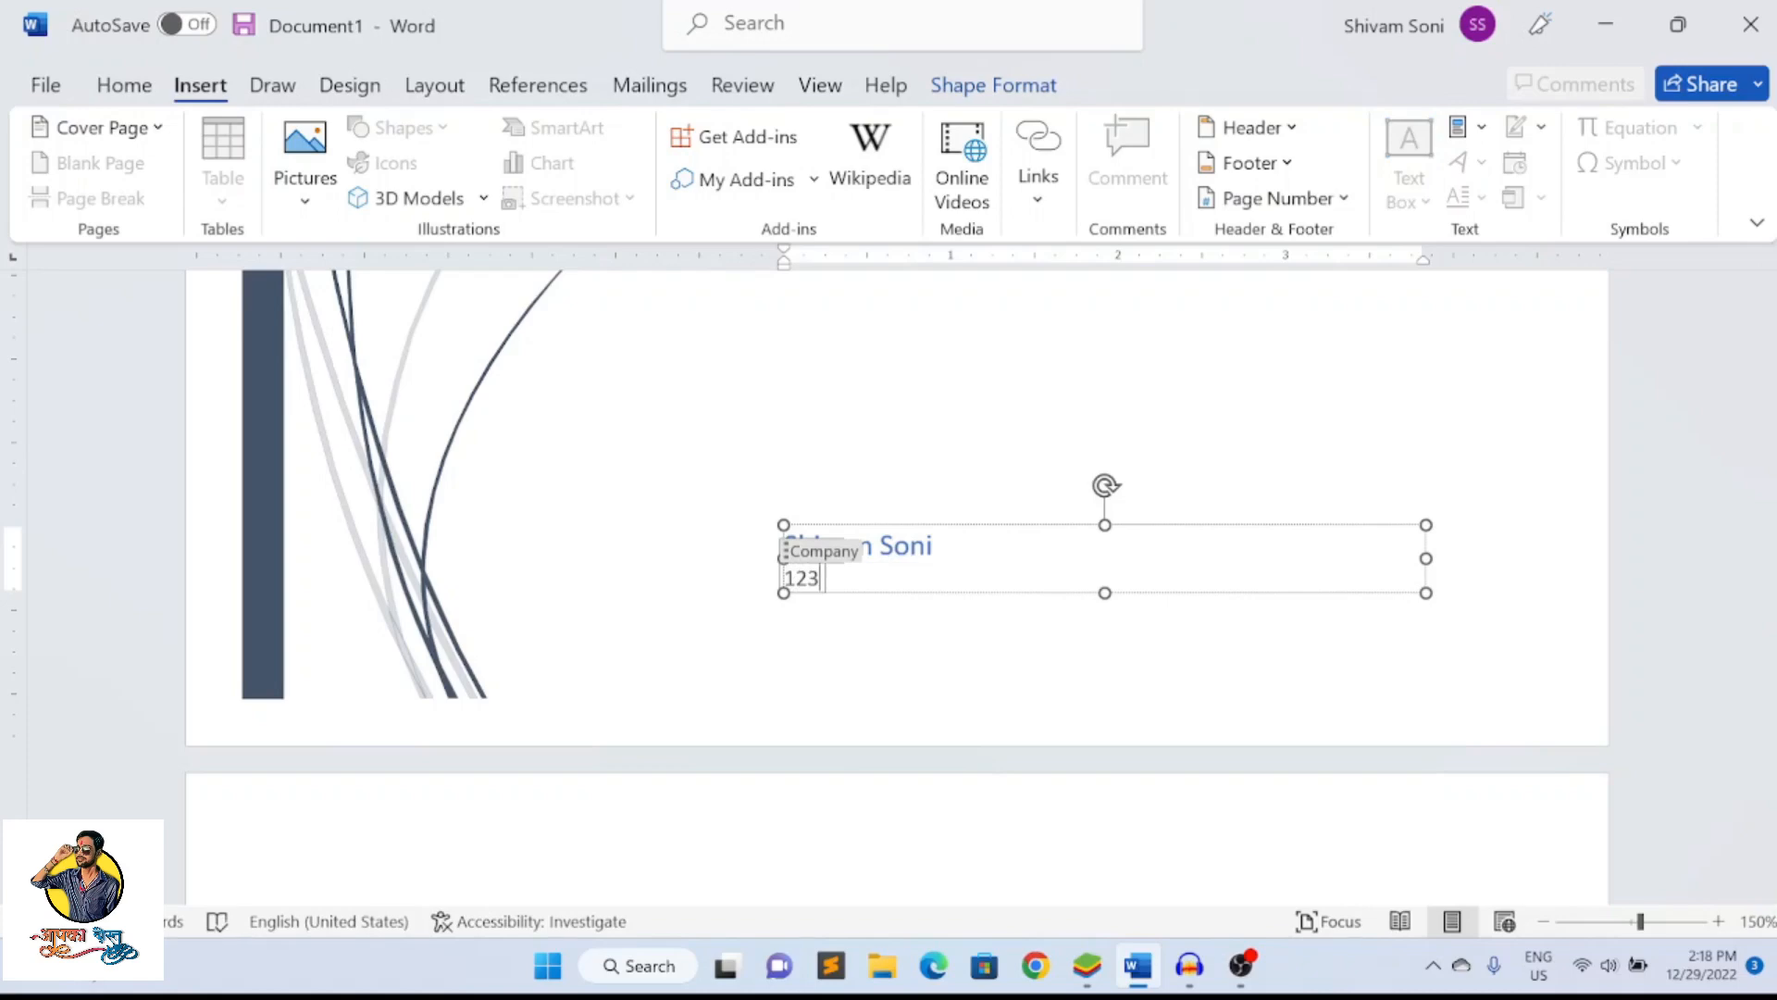
left_click(935, 645)
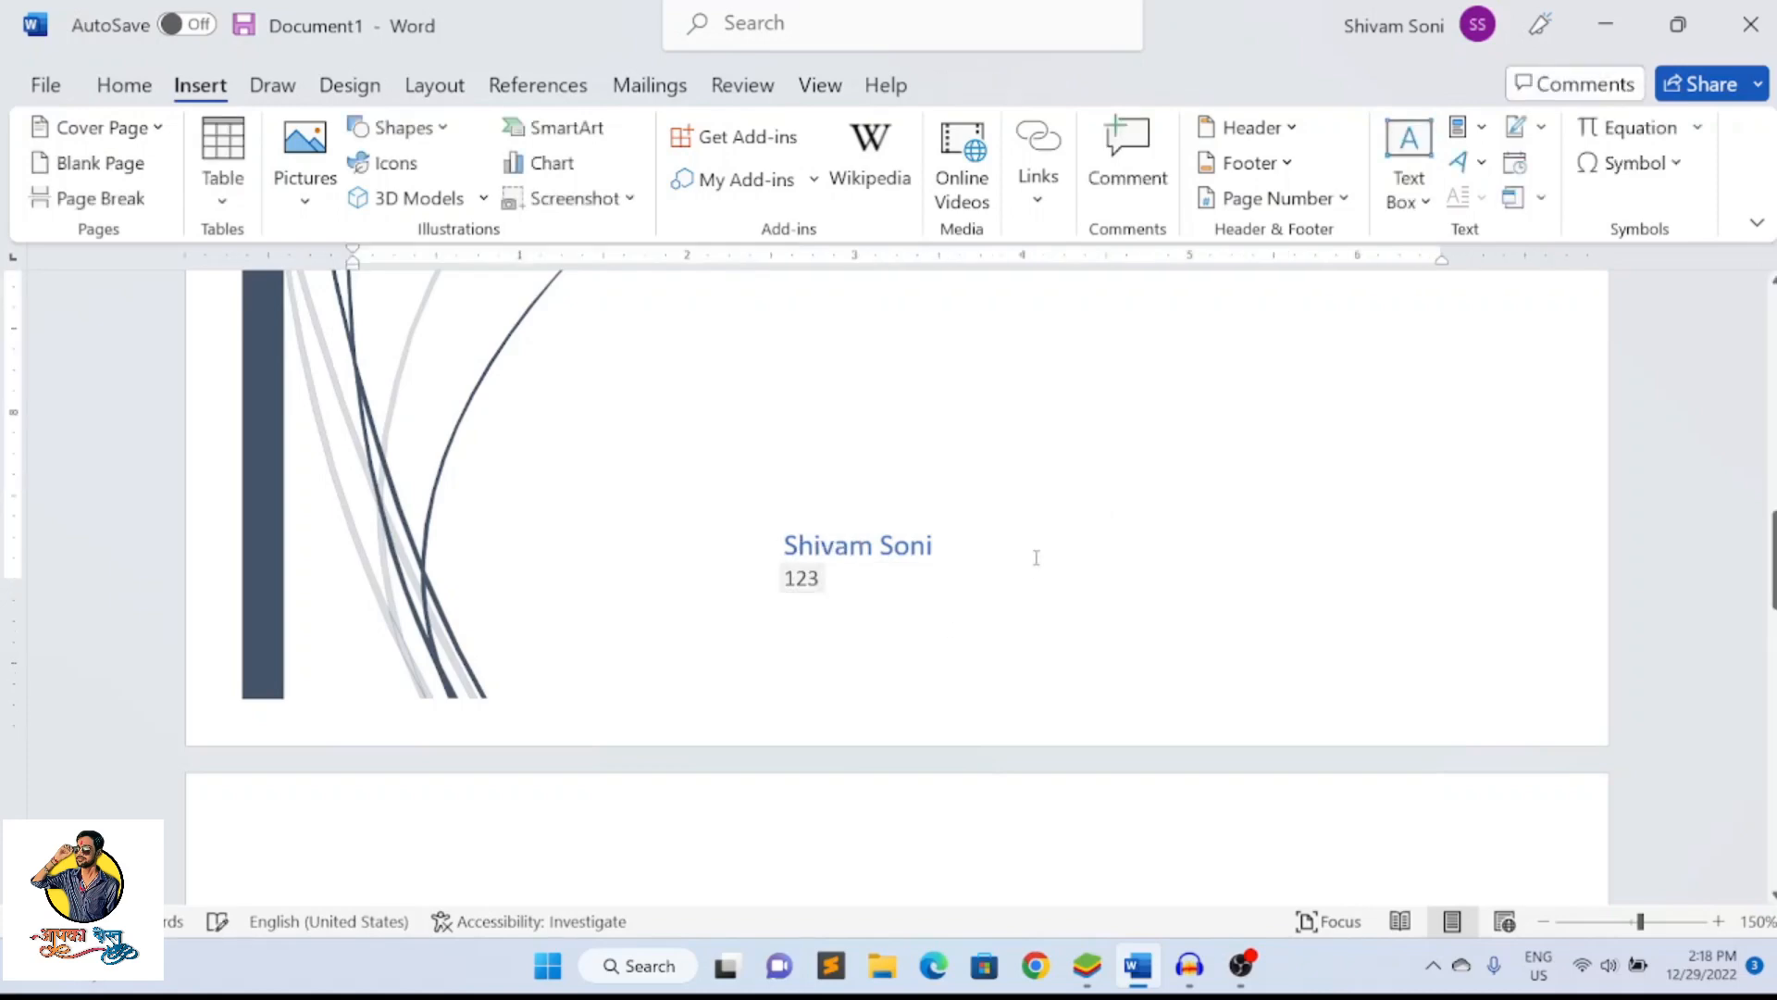
scroll(1036, 557, "up", 10)
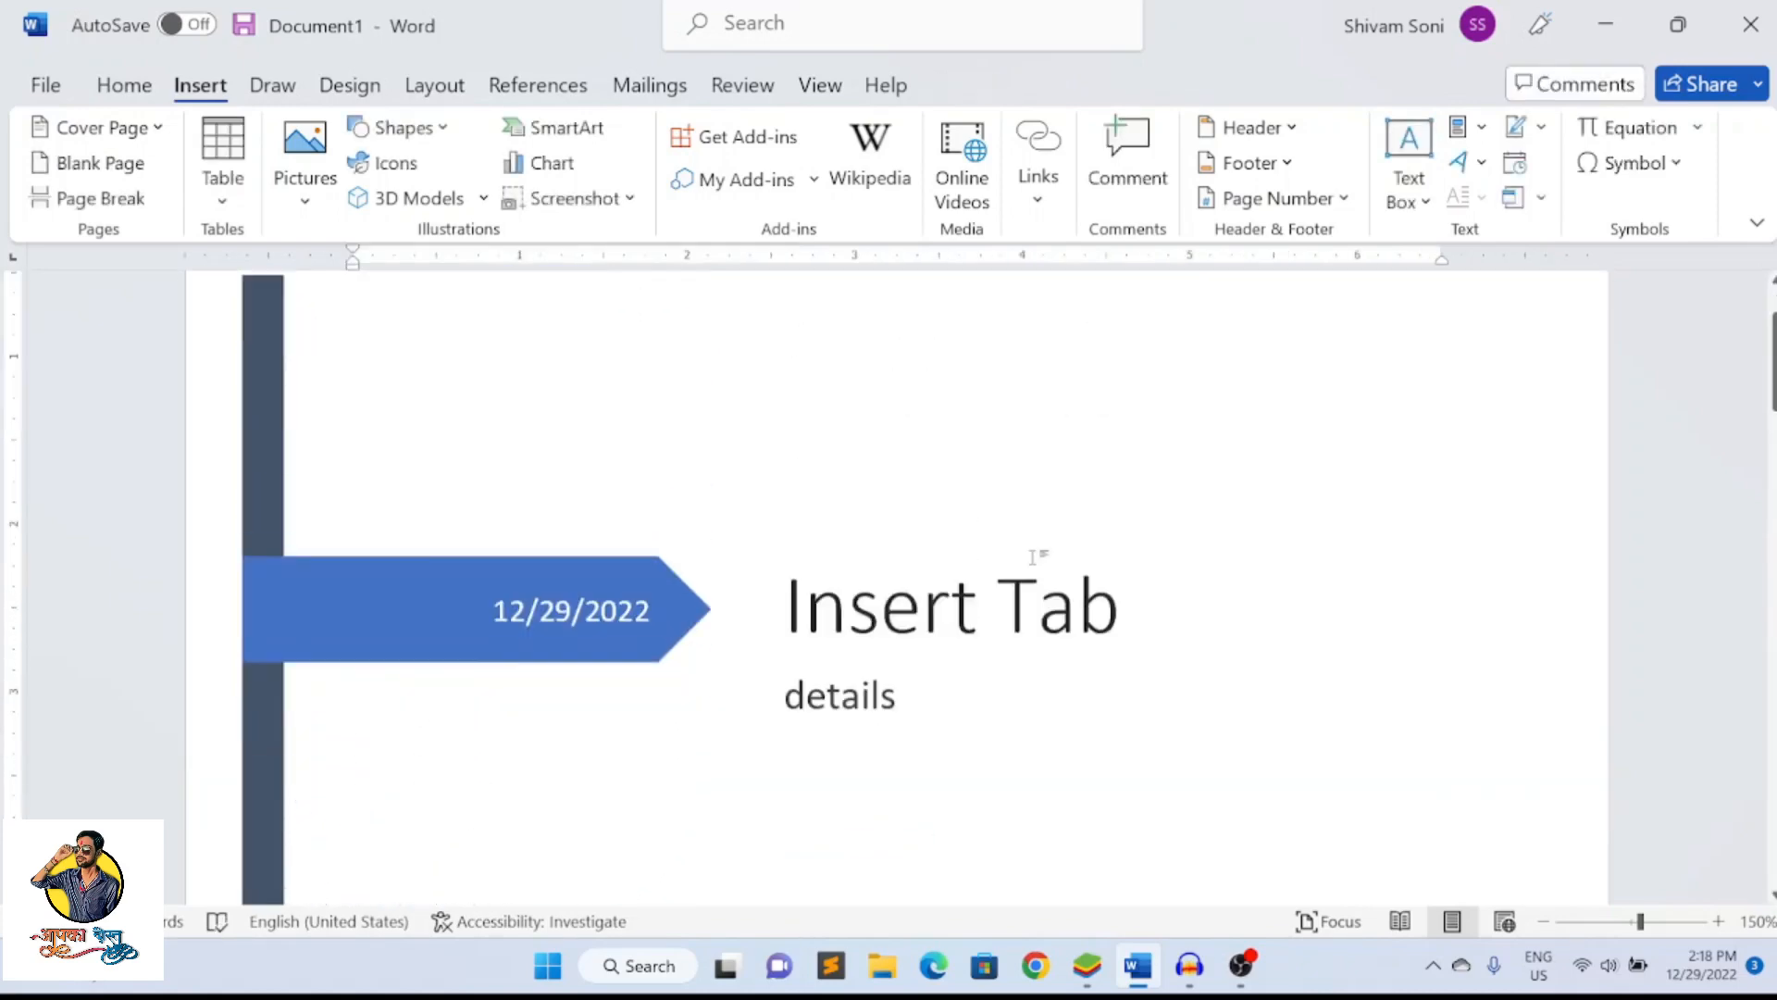
scroll(1032, 556, "down", 4)
scroll(1031, 555, "up", 5)
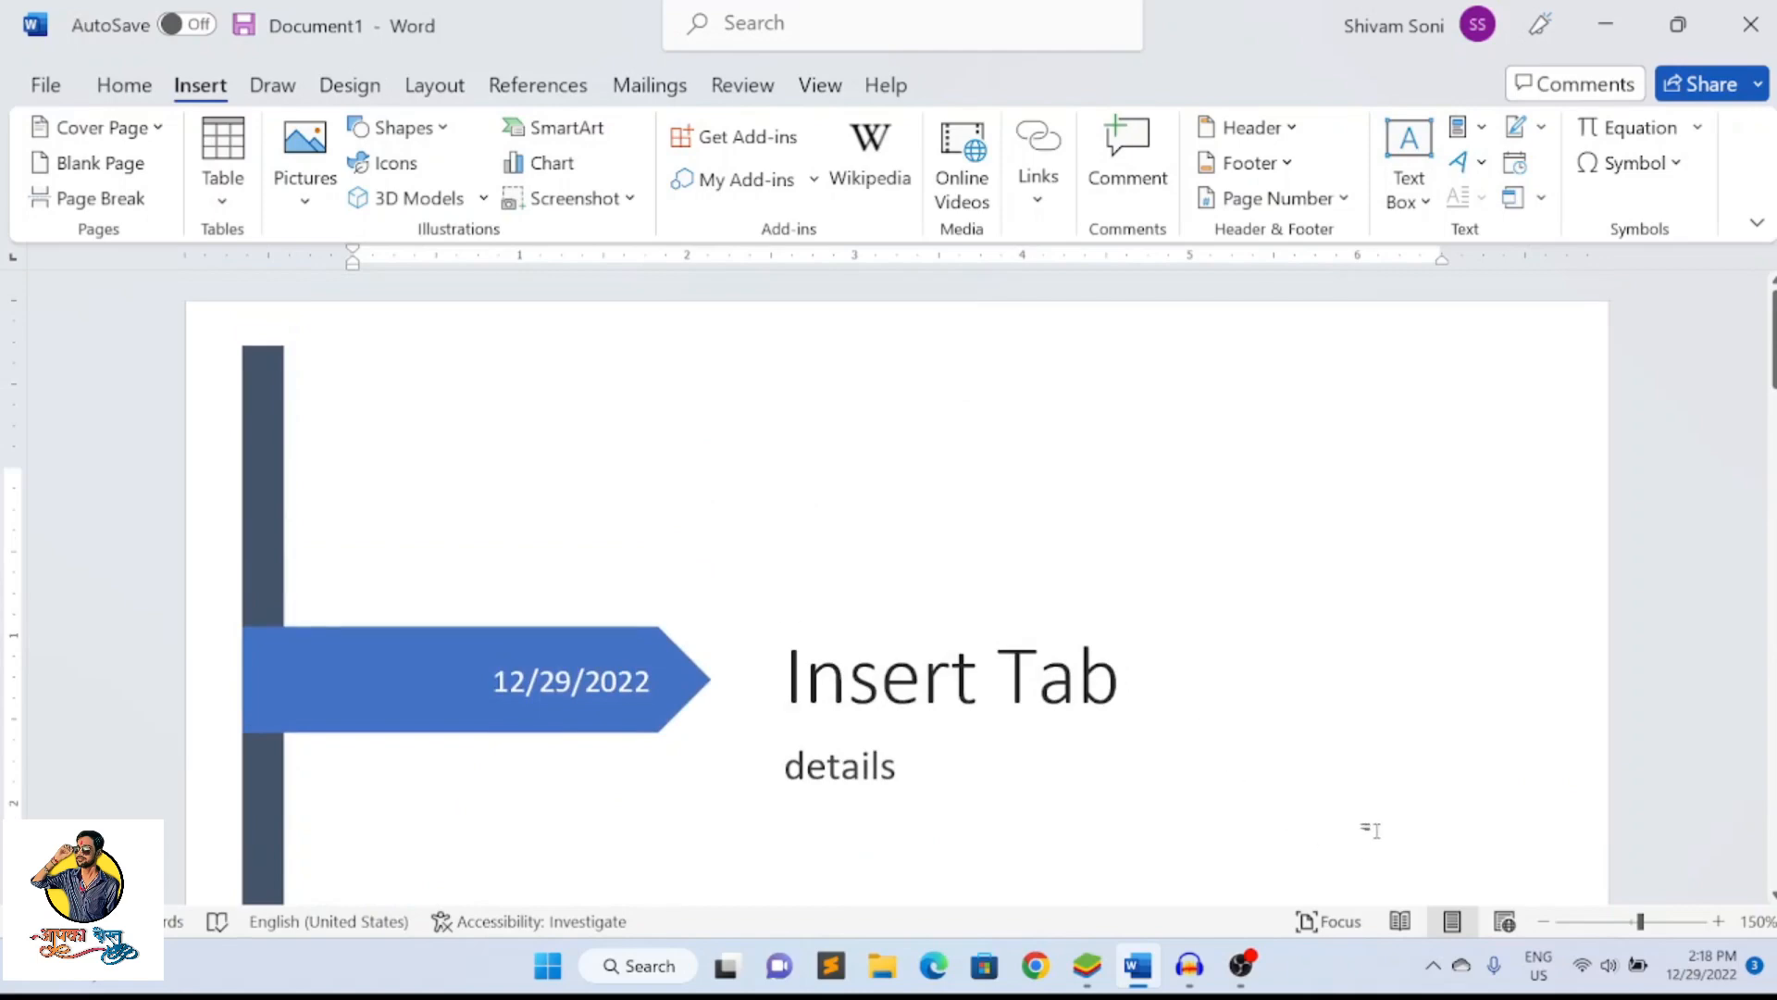
Examine the cover page side by side with the body text page
left_click(1543, 921)
left_click(1543, 921)
left_click(1543, 921)
left_click(1543, 921)
left_click(1543, 921)
left_click(1543, 921)
left_click(1543, 921)
left_click(1543, 921)
left_click(1542, 920)
left_click(1543, 921)
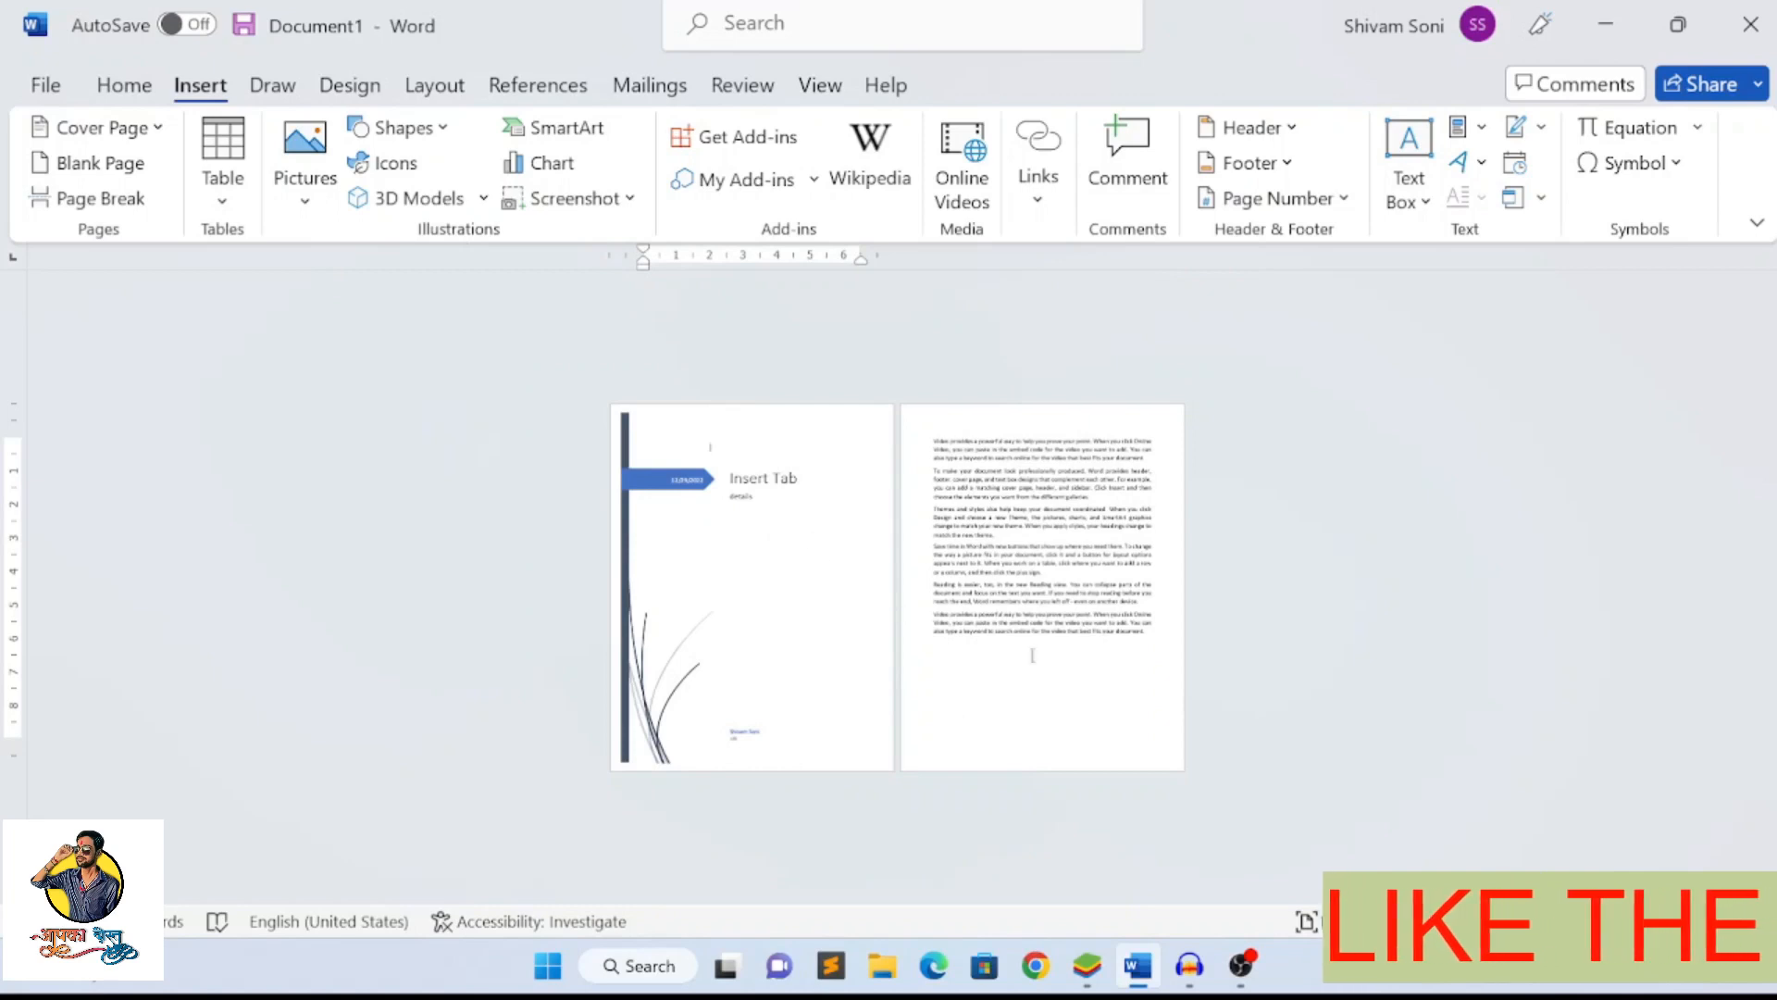
left_click(1107, 646)
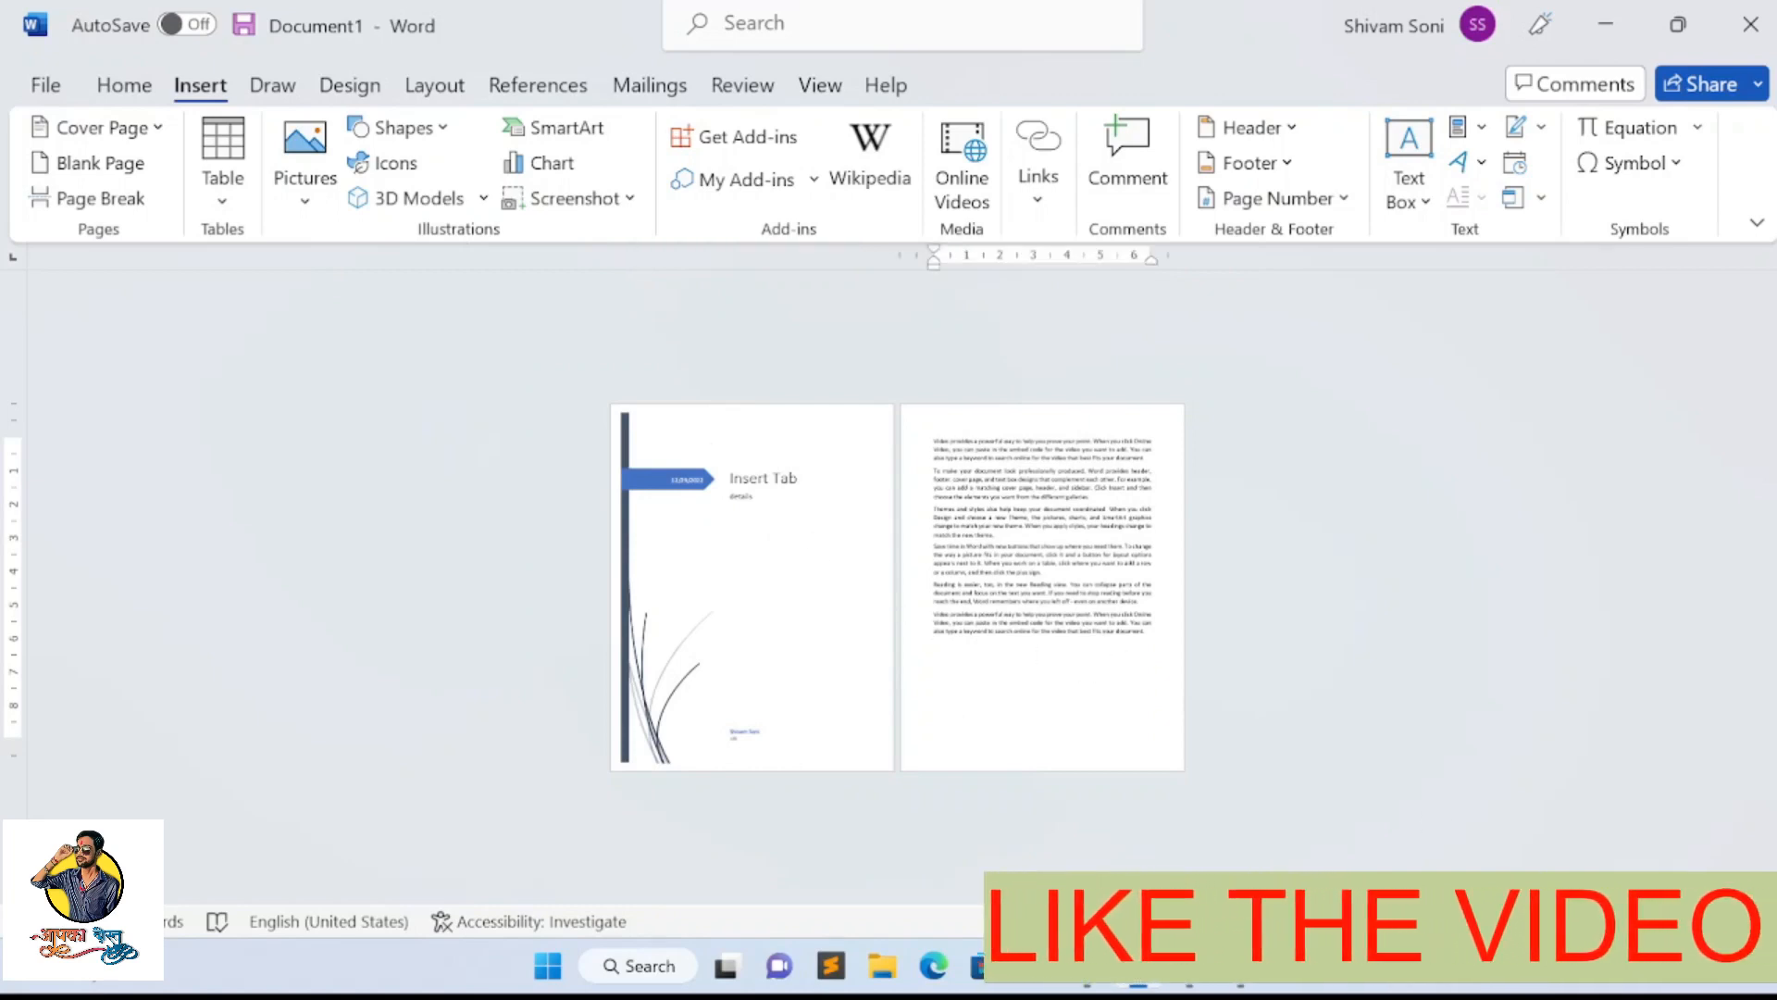
left_click_drag(1559, 922, 1566, 921)
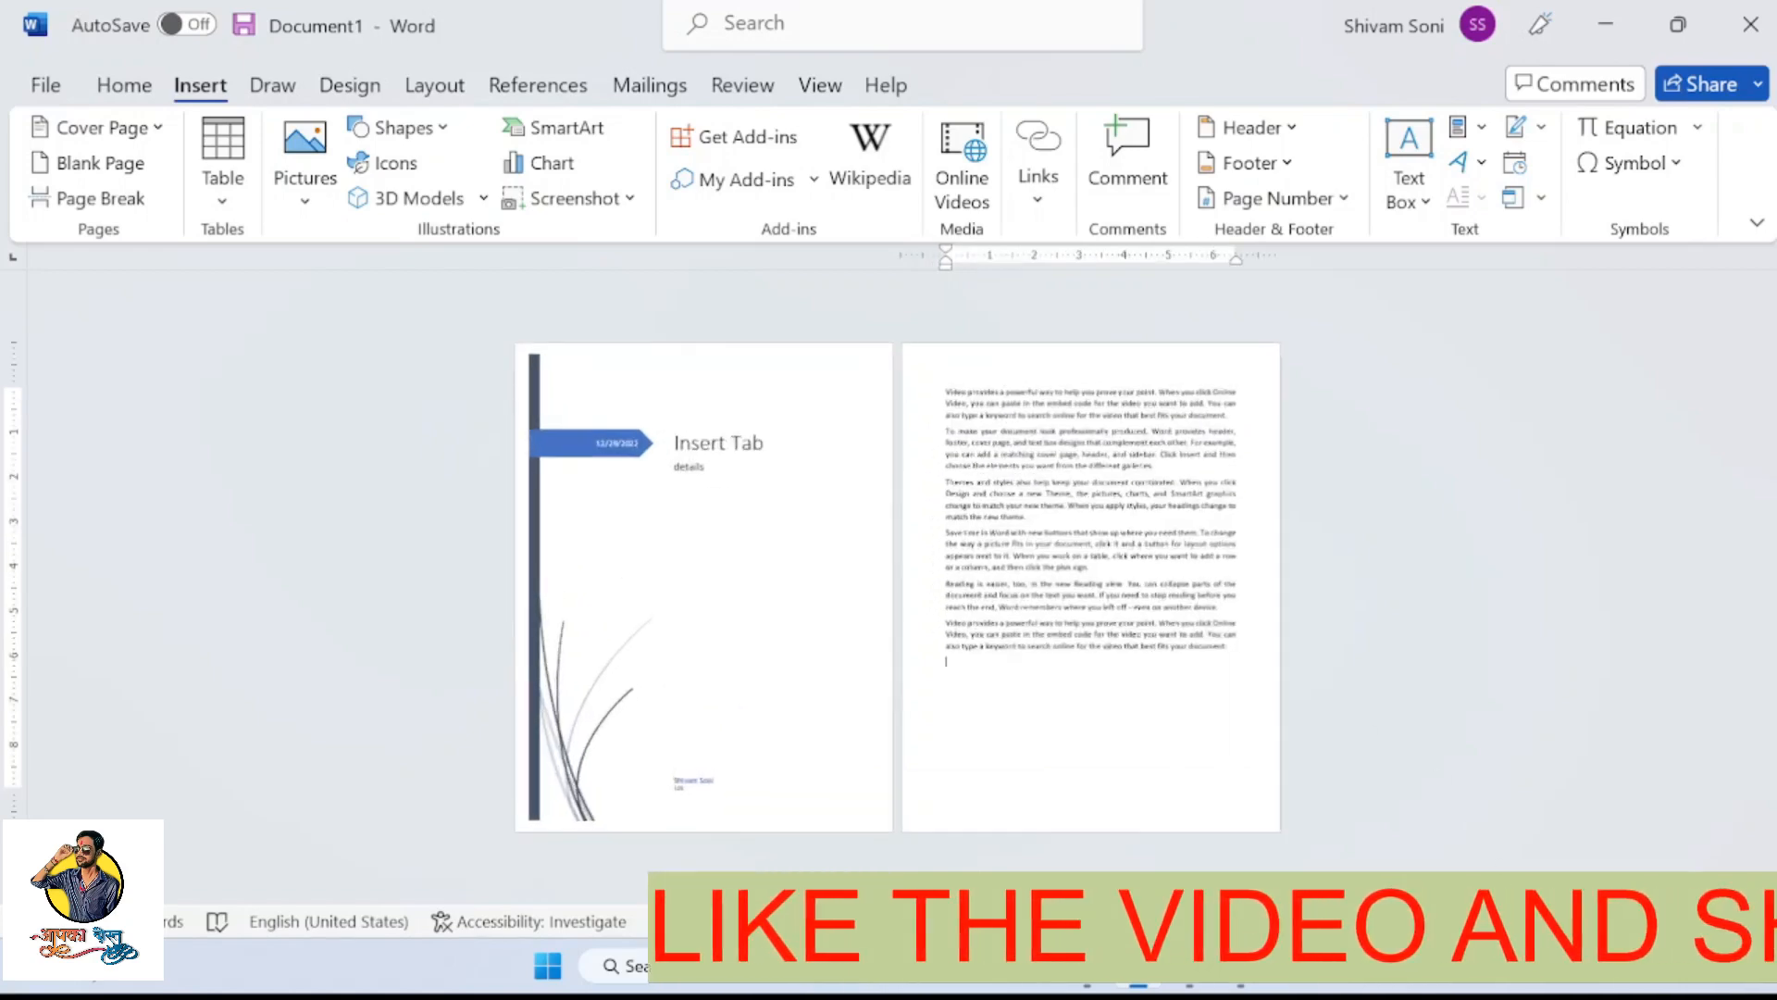
left_click(1701, 922)
left_click(1701, 922)
left_click(1701, 922)
left_click(1701, 922)
left_click(1701, 922)
left_click(1701, 922)
left_click(1702, 922)
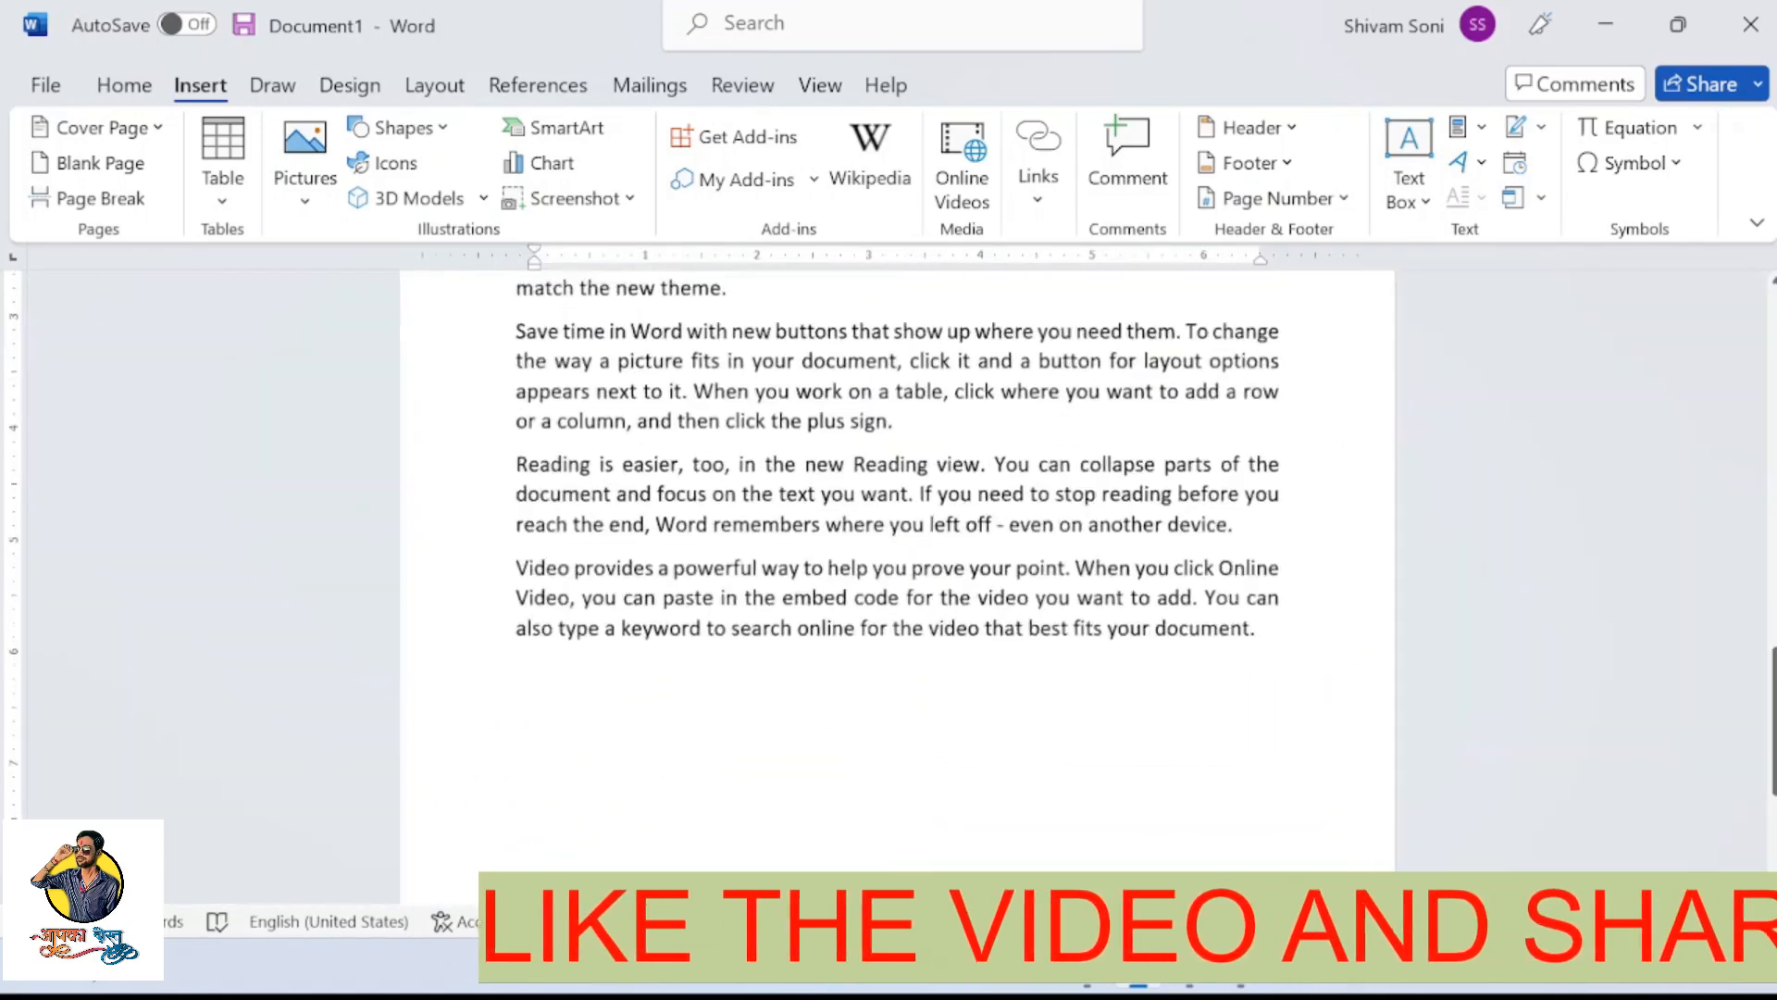
left_click(1701, 922)
left_click(1701, 921)
left_click(1701, 922)
Remove the current cover page from the document
scroll(1534, 683, "up", 7)
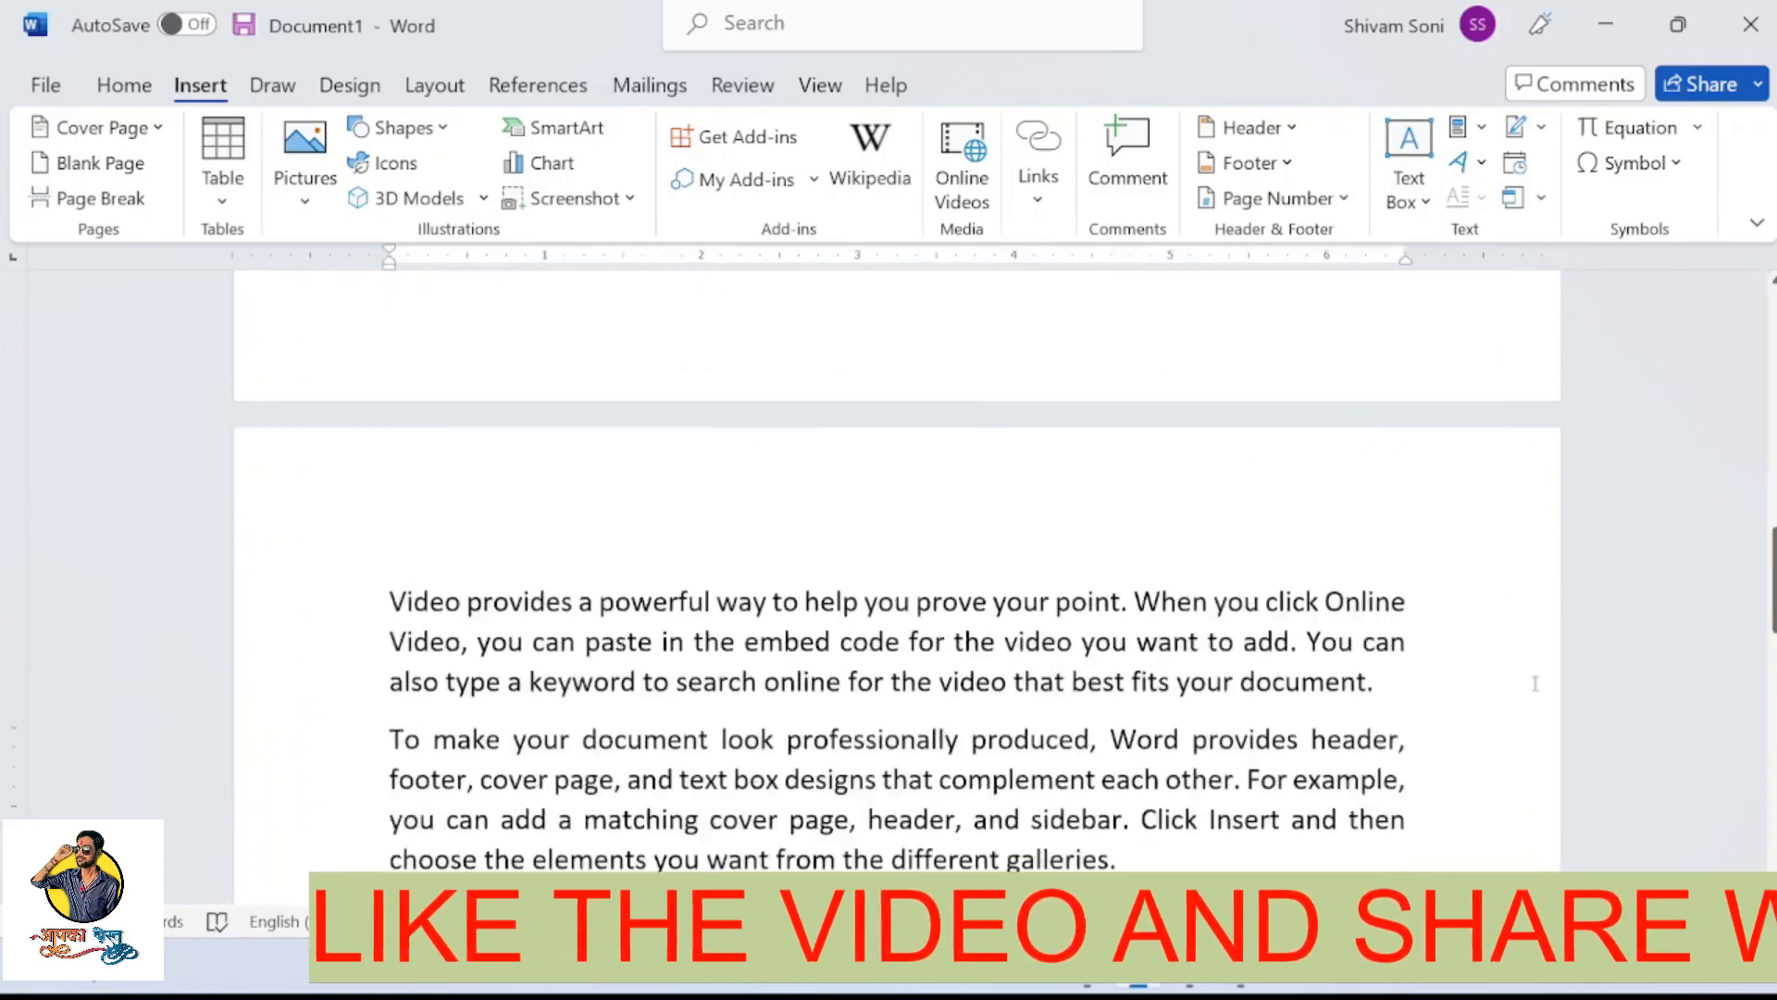
scroll(1535, 683, "up", 5)
left_click(155, 130)
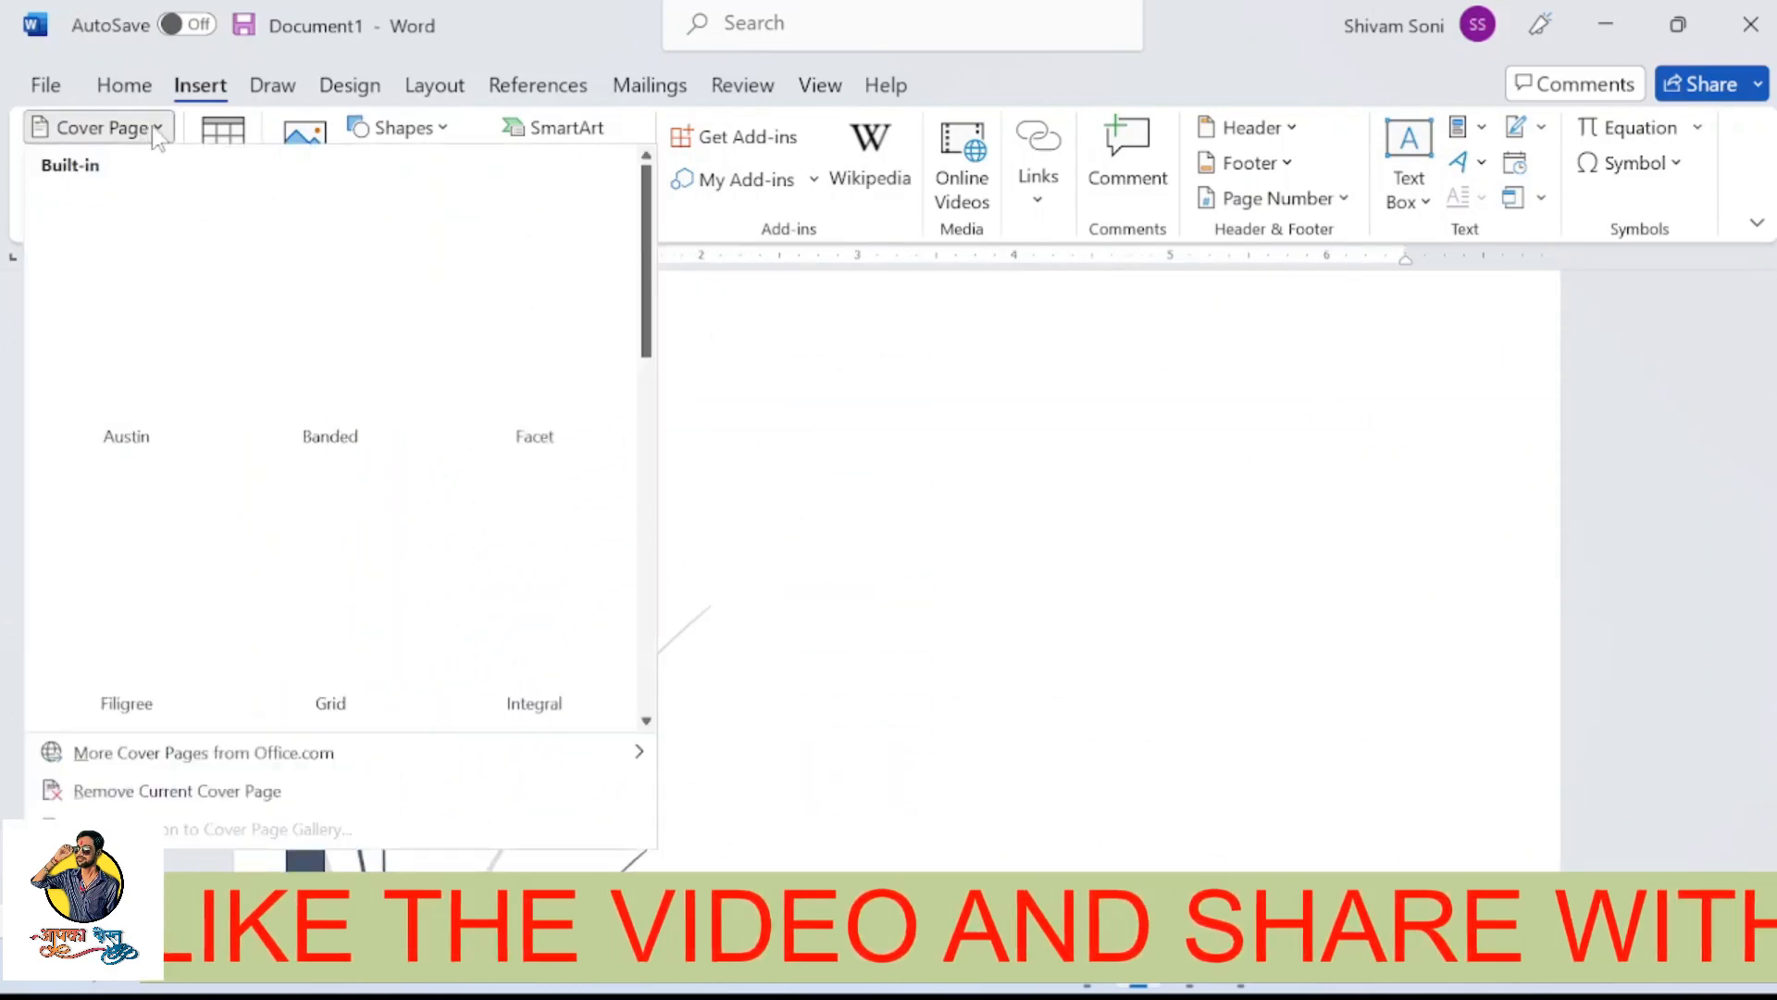
left_click(163, 792)
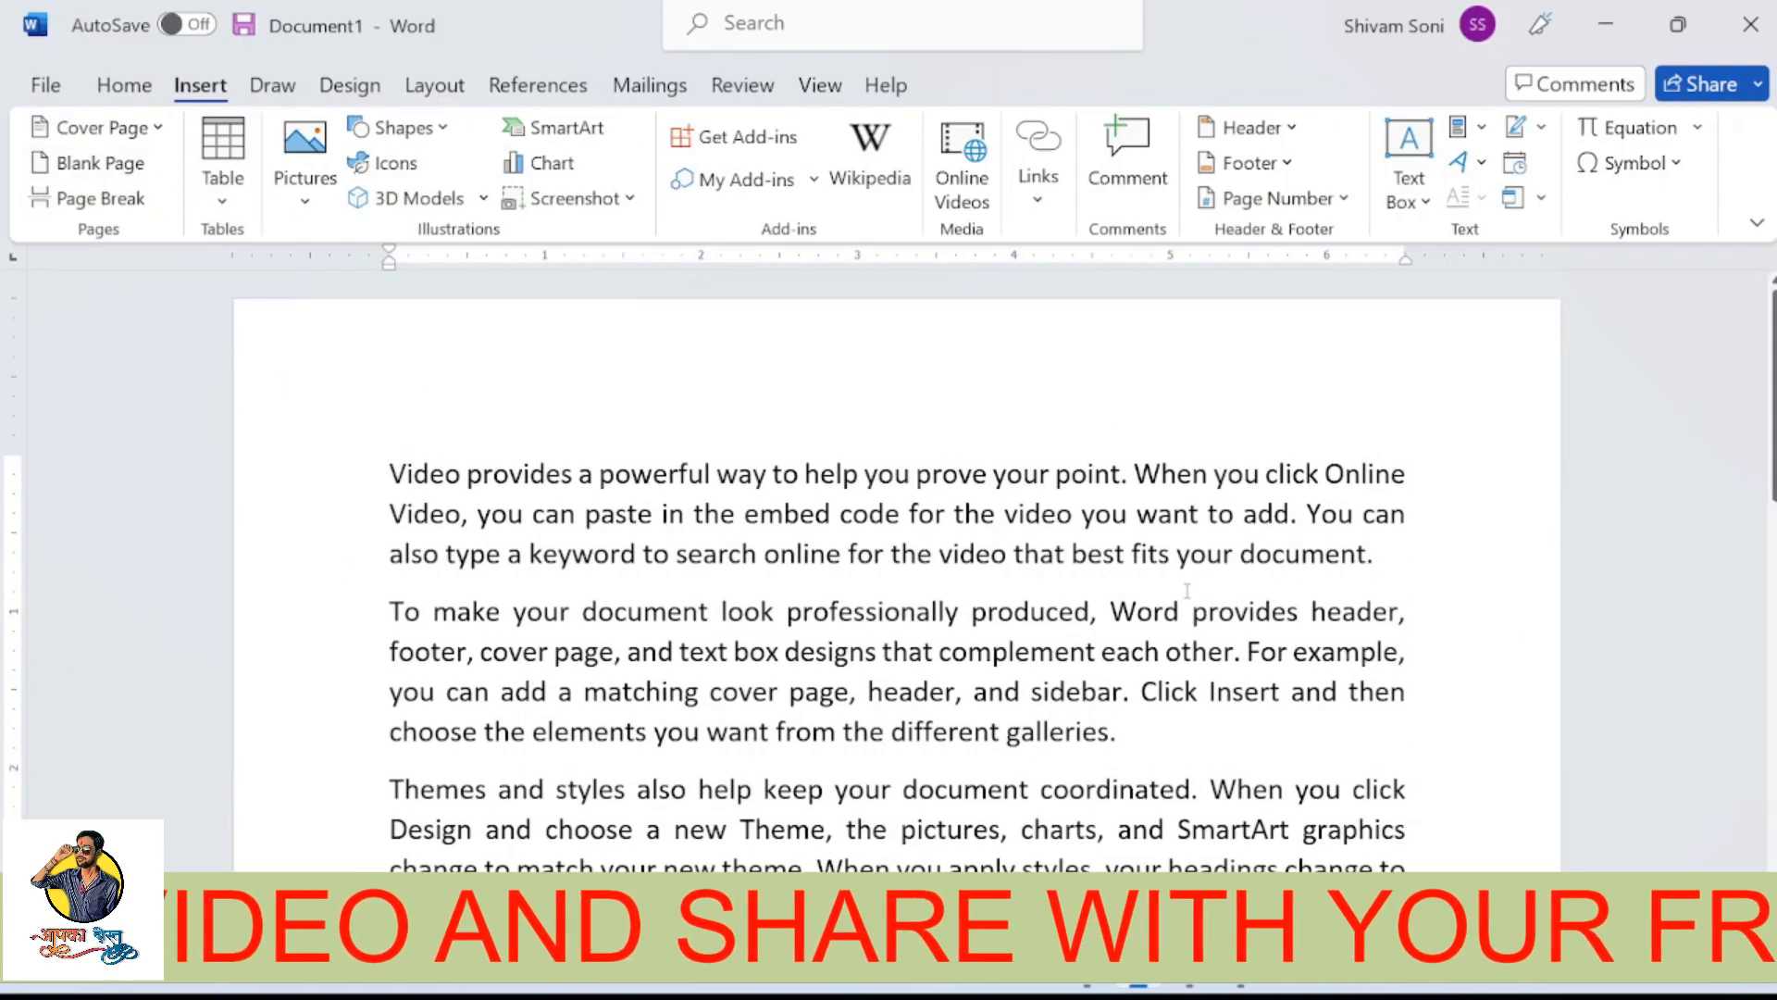
Try to add a blank page after the last paragraph of the body text
scroll(1187, 590, "down", 7)
left_click(651, 737)
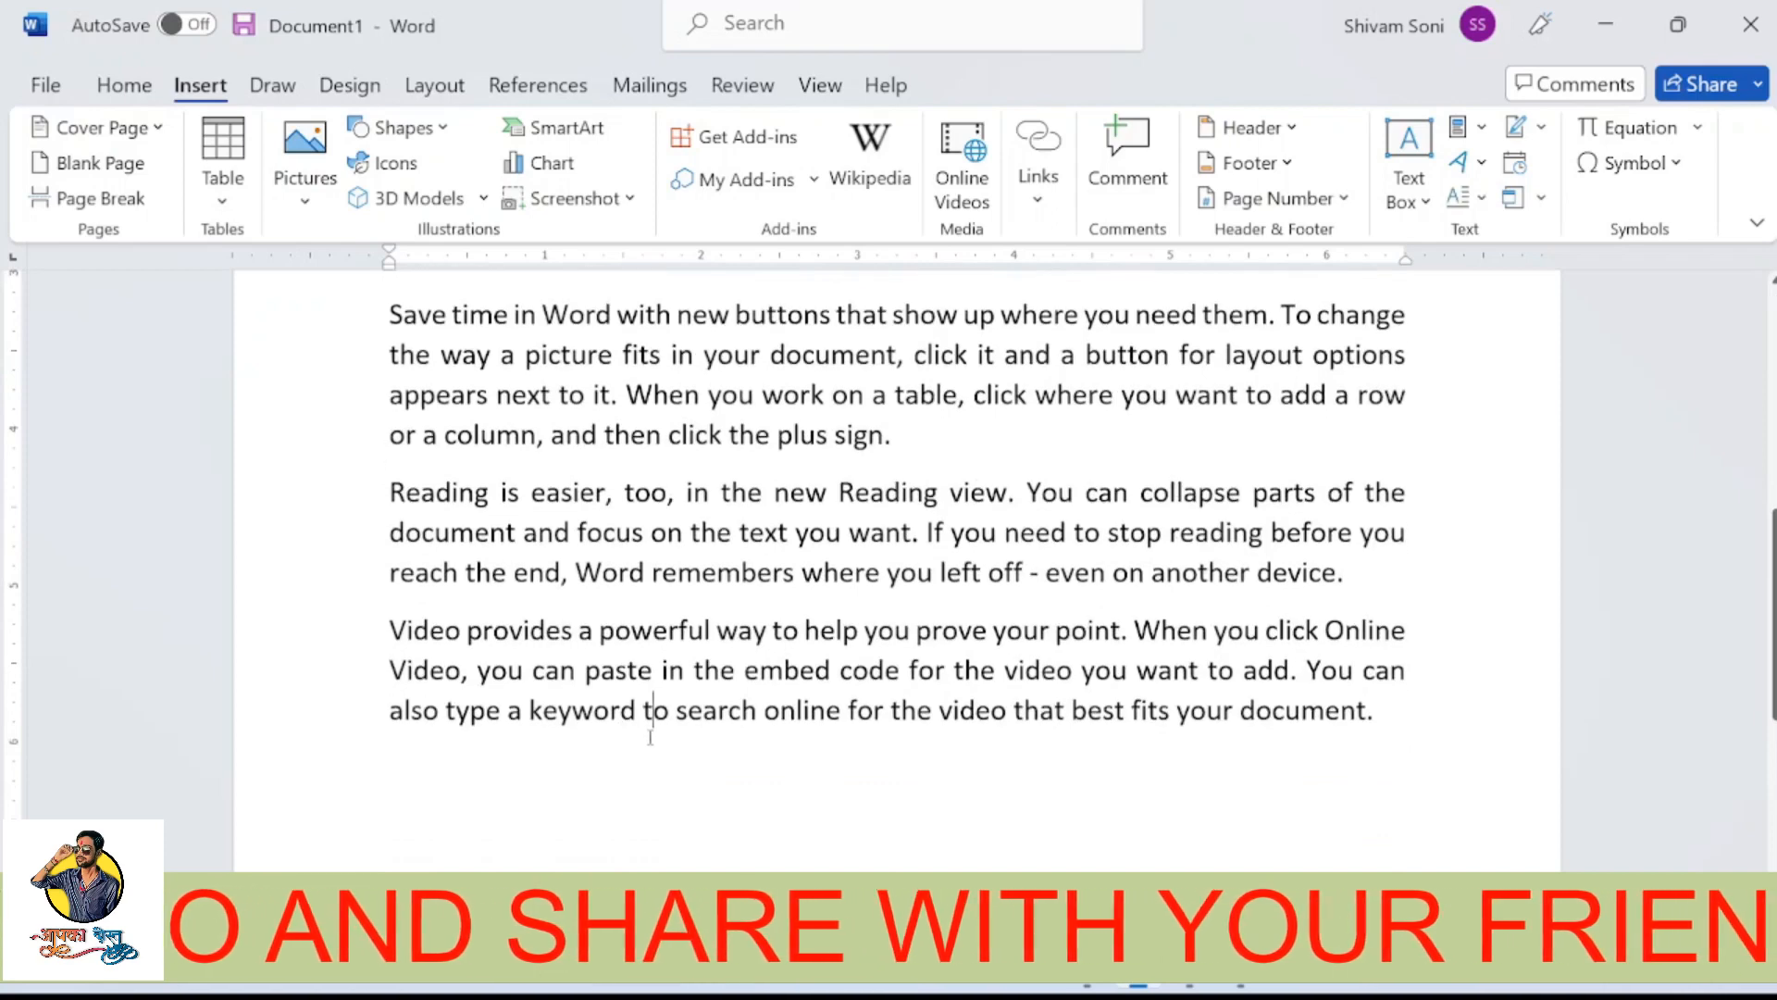
left_click(428, 759)
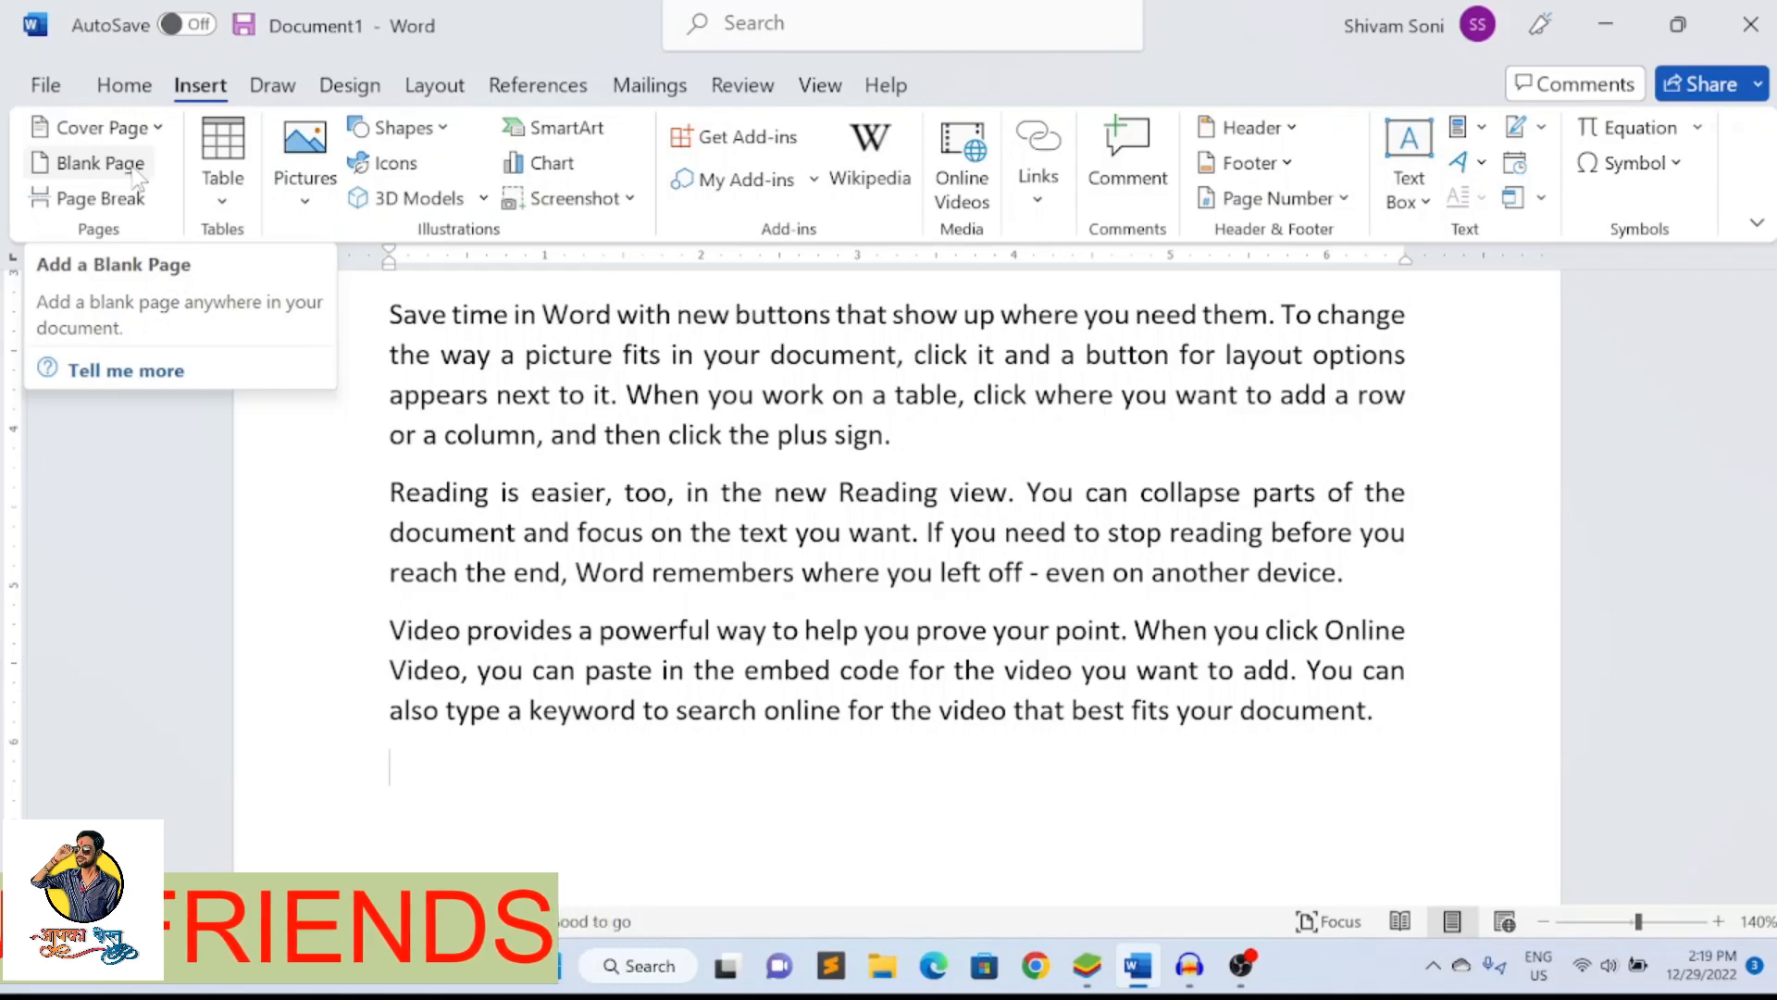
left_click(102, 163)
scroll(514, 781, "down", 3)
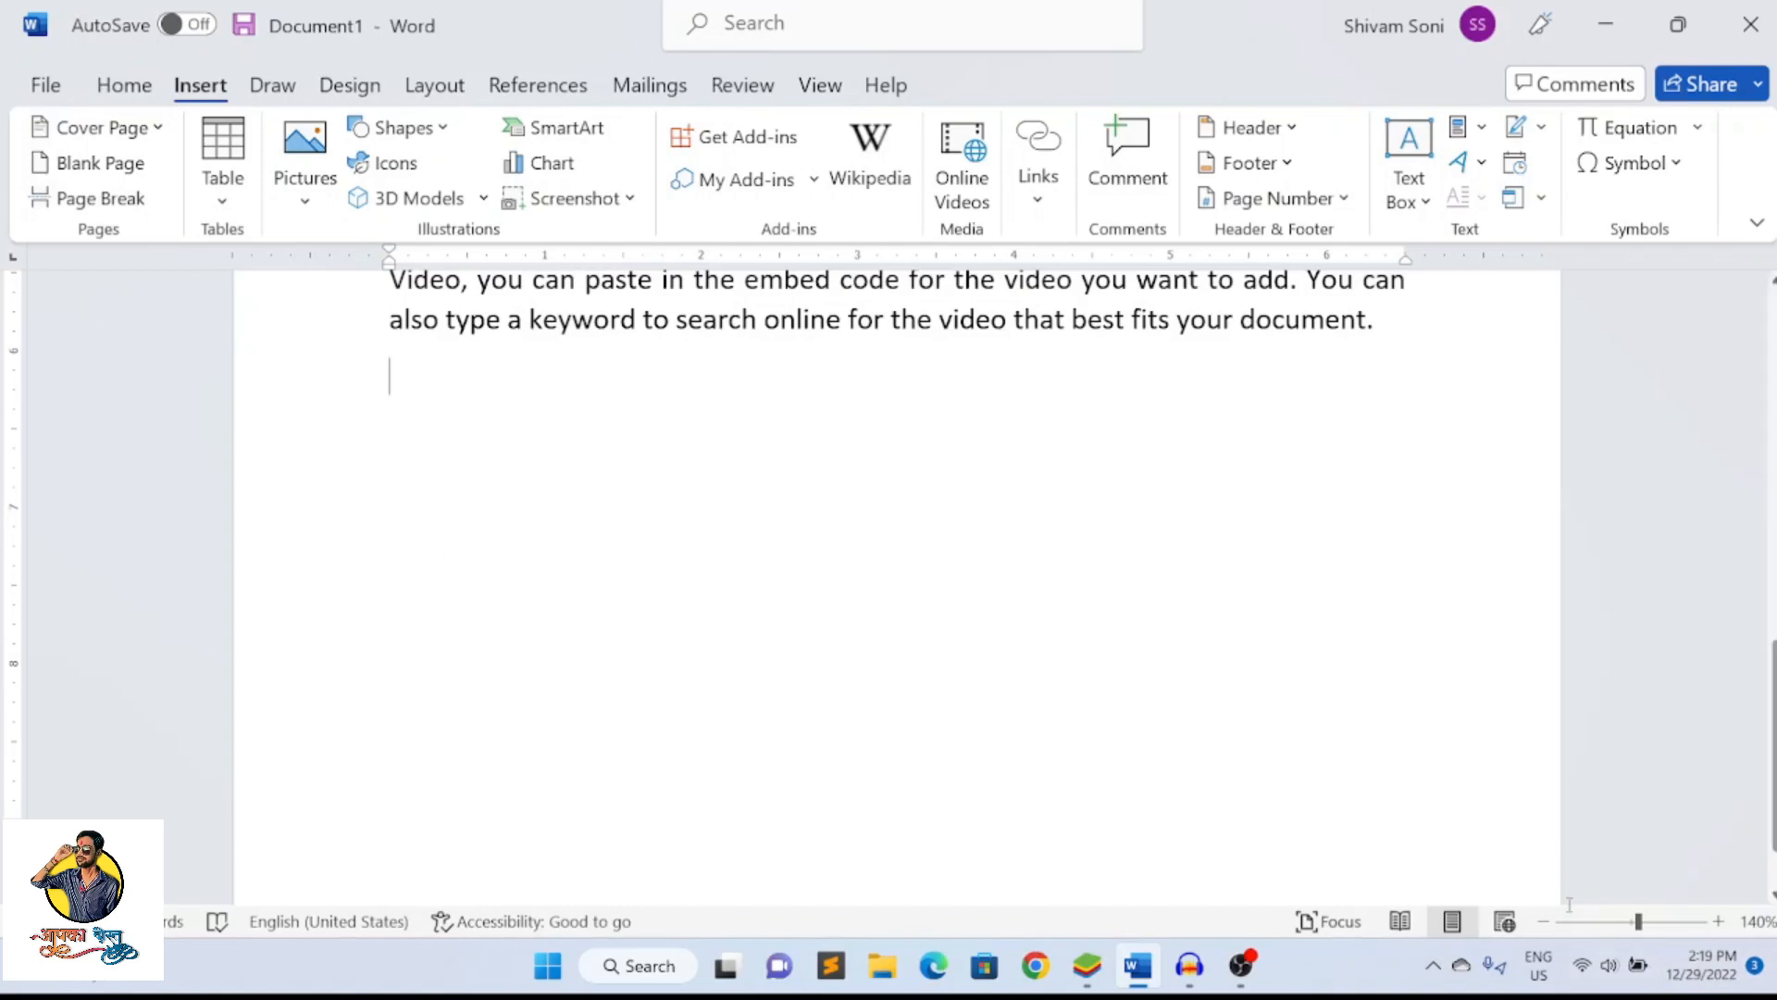
Insert a blank page at the end of the document again and remove it along with its sample text
left_click(1544, 921)
left_click(1544, 921)
left_click(1547, 919)
left_click(1547, 919)
left_click(1546, 919)
left_click(1547, 919)
left_click(1546, 919)
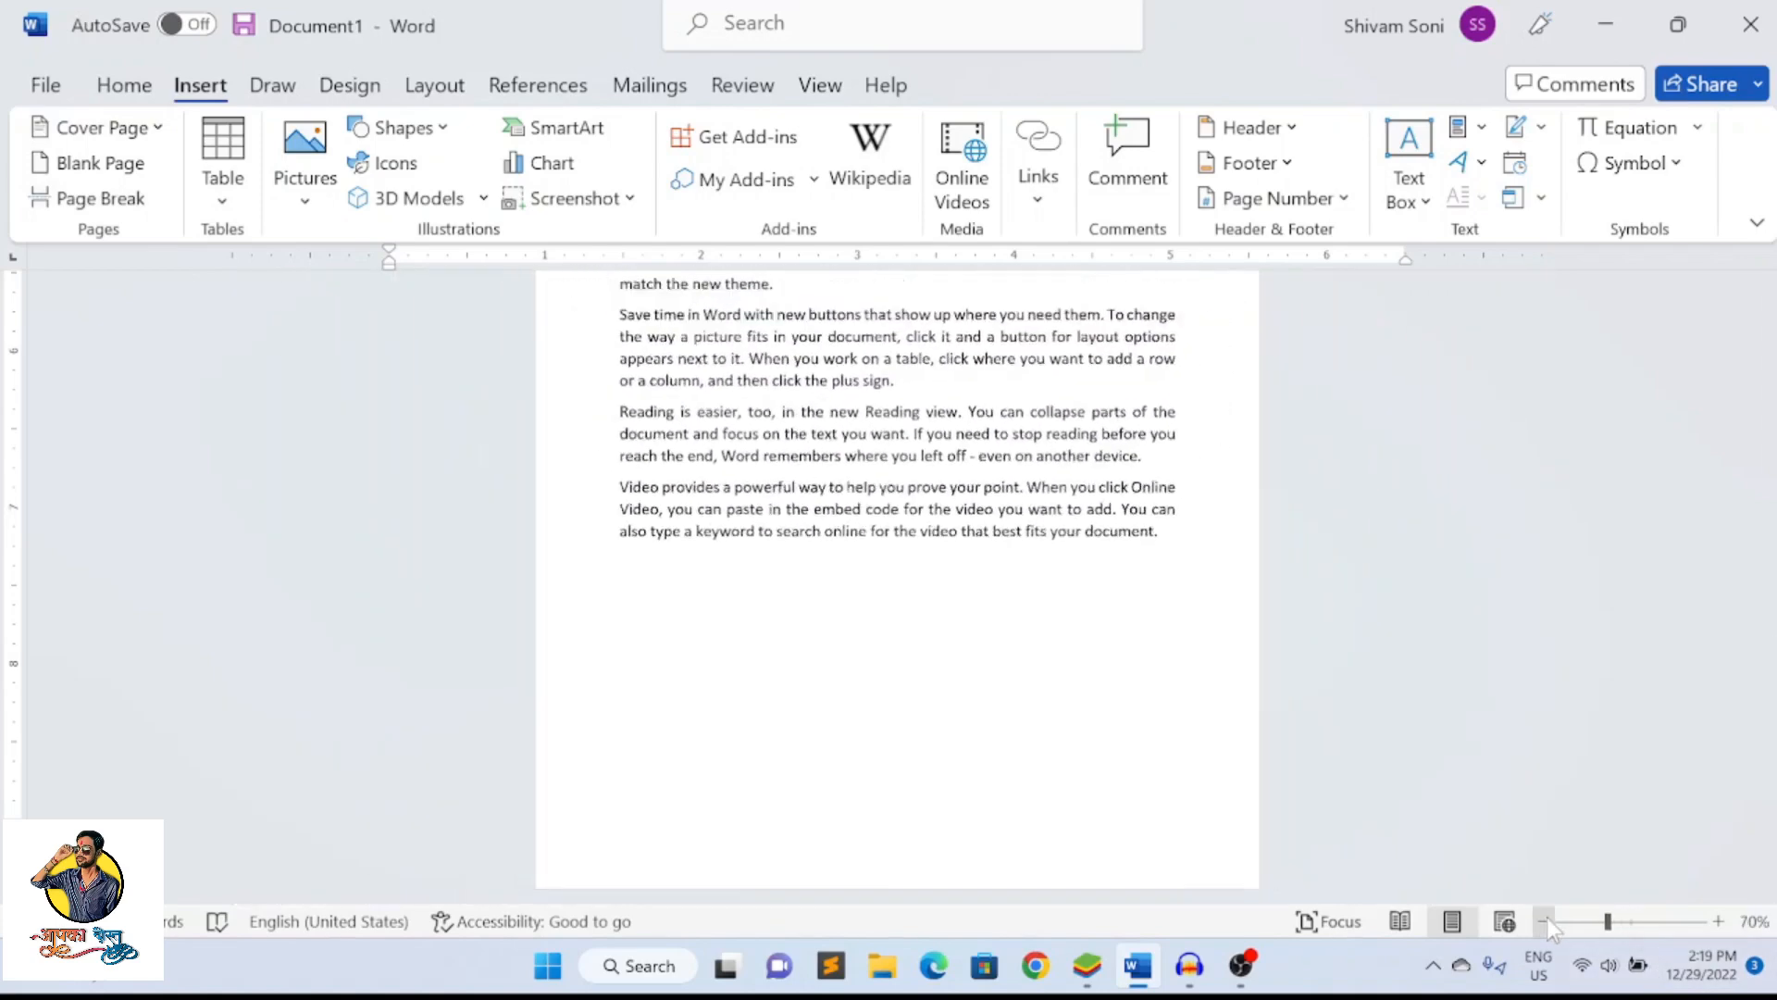
left_click(1546, 919)
left_click(1546, 919)
left_click(1546, 919)
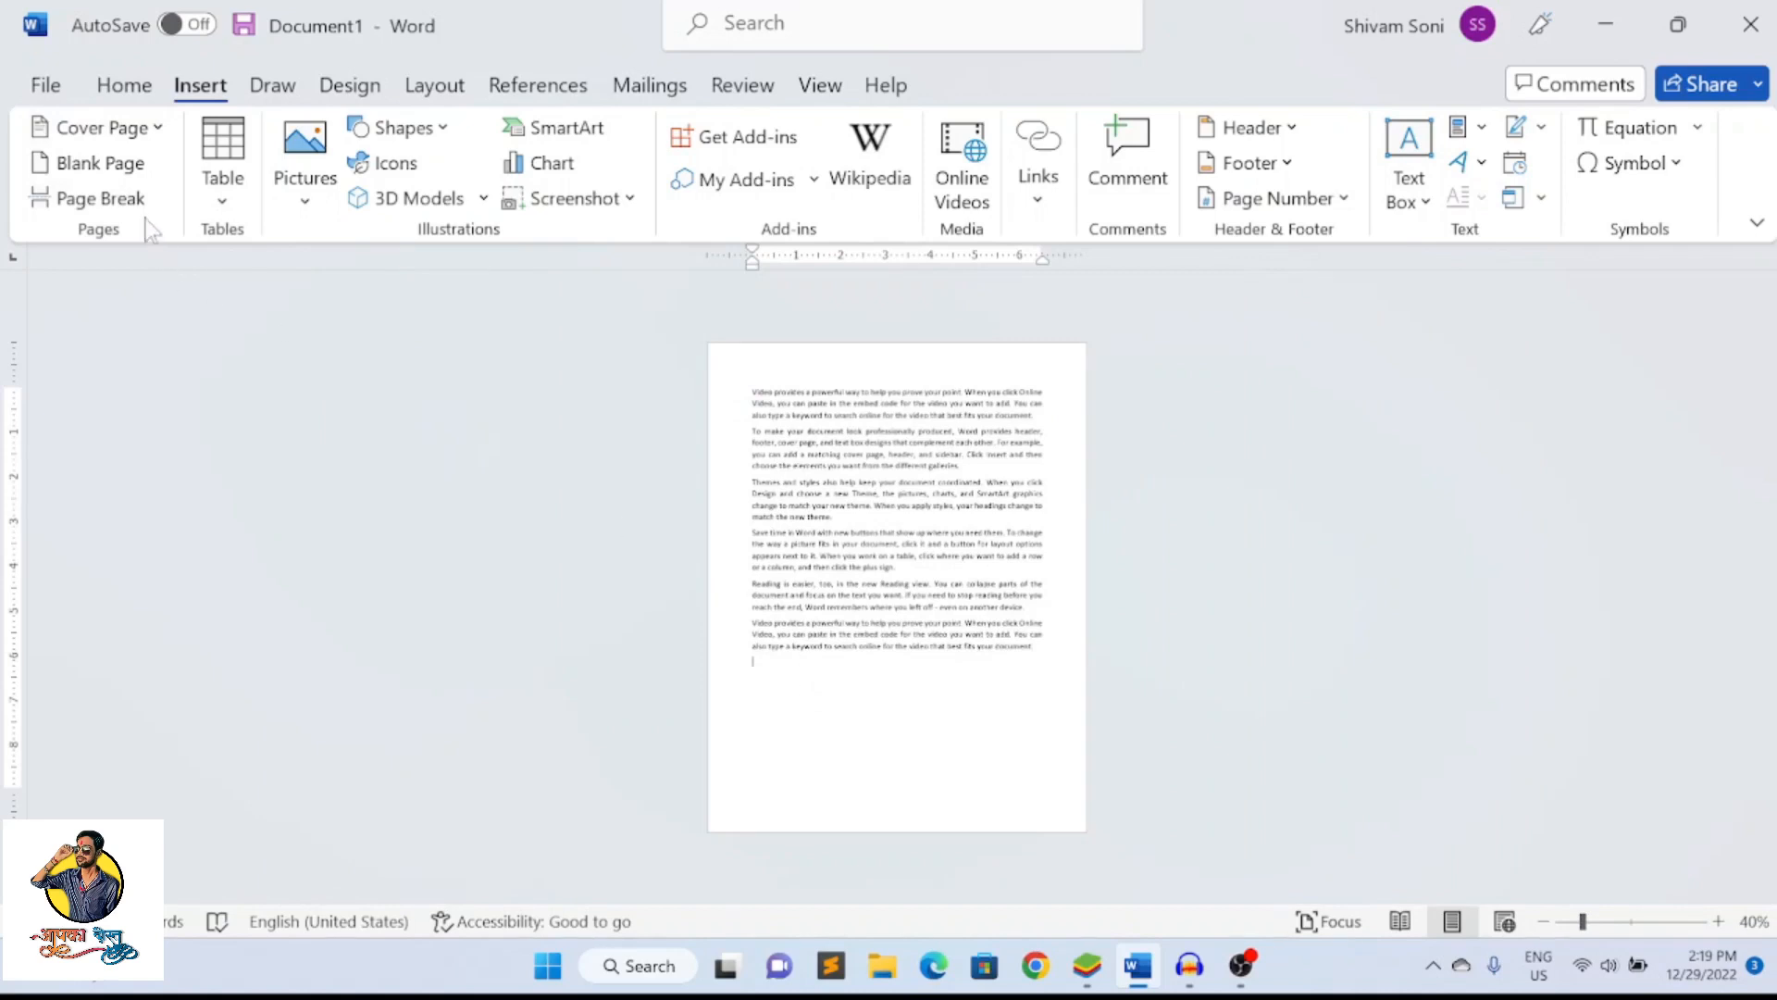
left_click(92, 166)
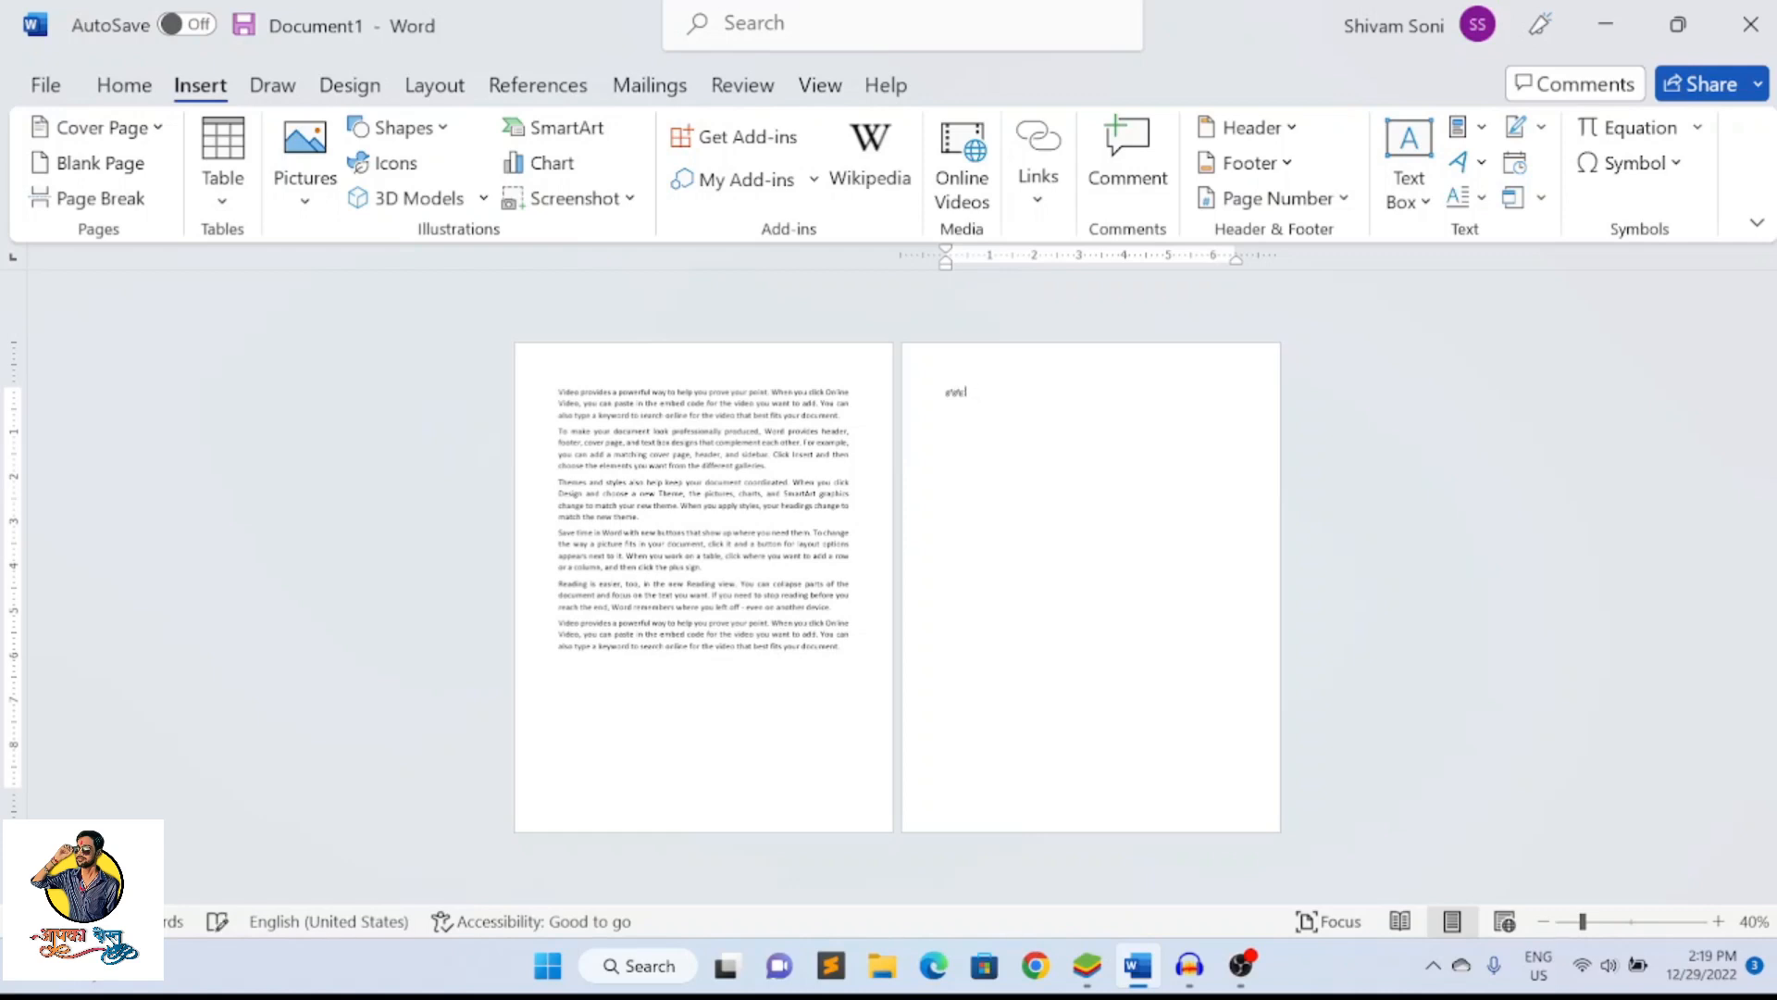
key("BackSpace")
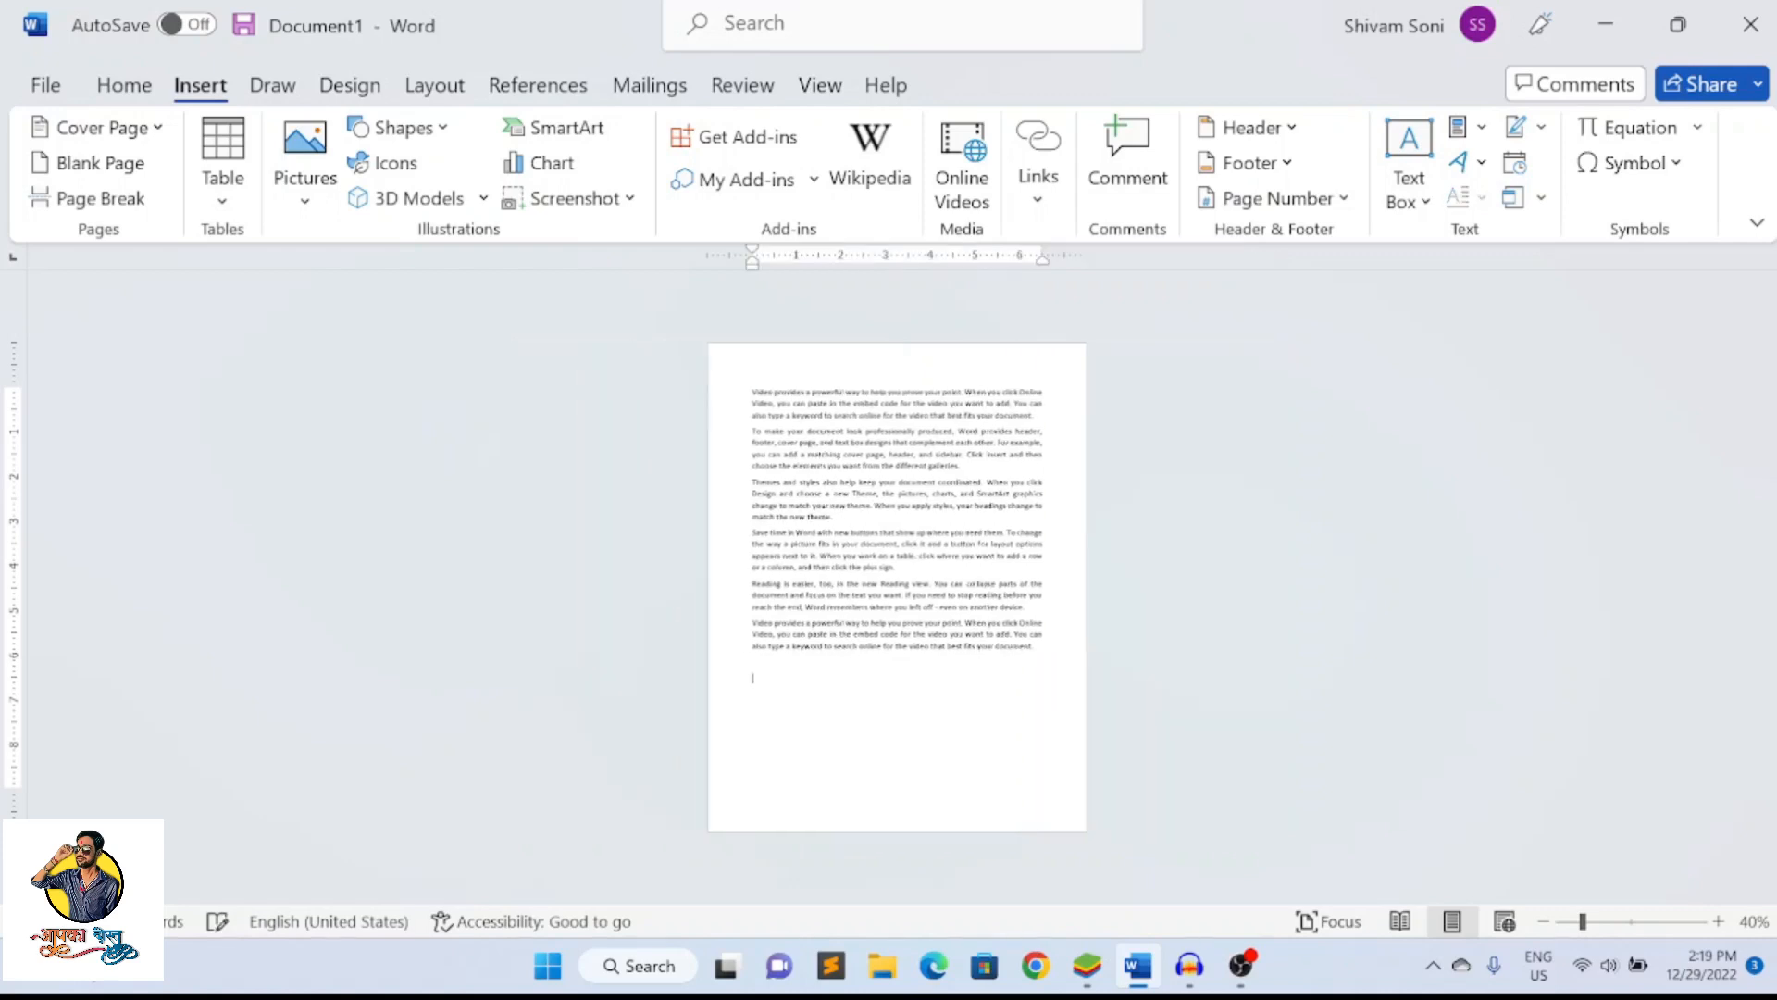
Insert a page break after the "Save time in Word" paragraph so the last two paragraphs start on a new page
left_click(1718, 921)
left_click(1718, 921)
left_click(1718, 921)
left_click(1718, 920)
left_click(1718, 921)
scroll(897, 592, "up", 5)
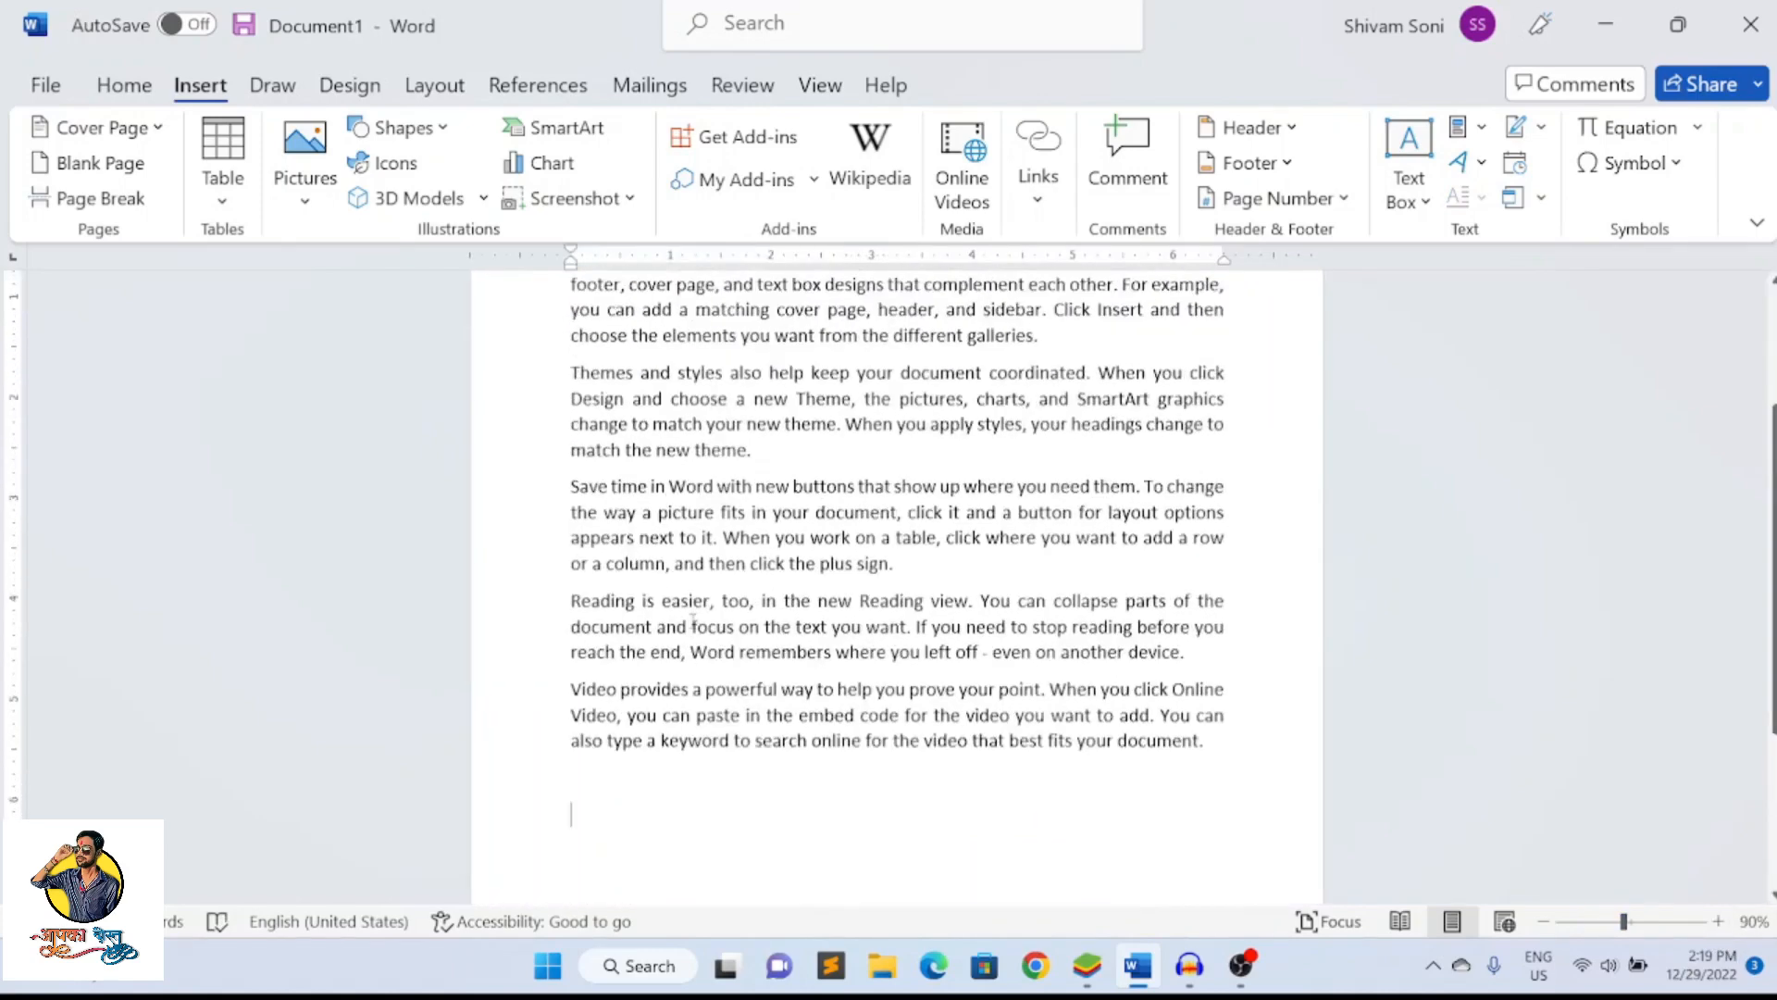
left_click(91, 198)
scroll(532, 404, "up", 3)
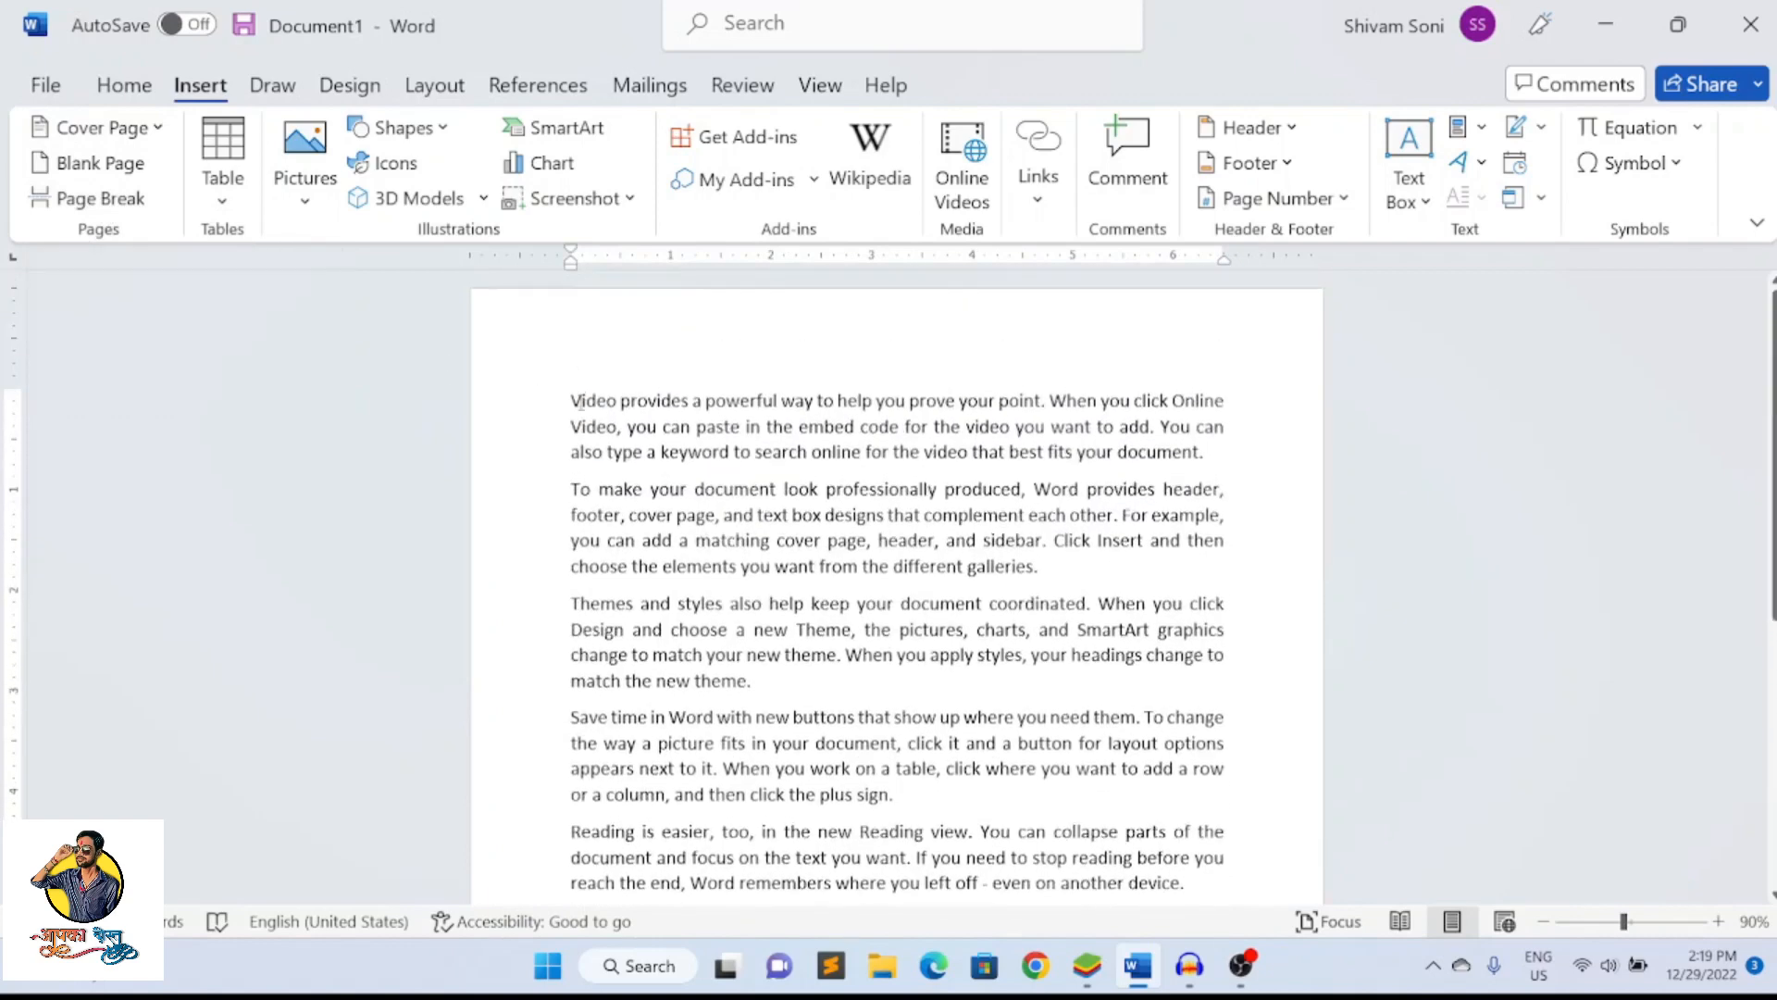
scroll(575, 403, "down", 3)
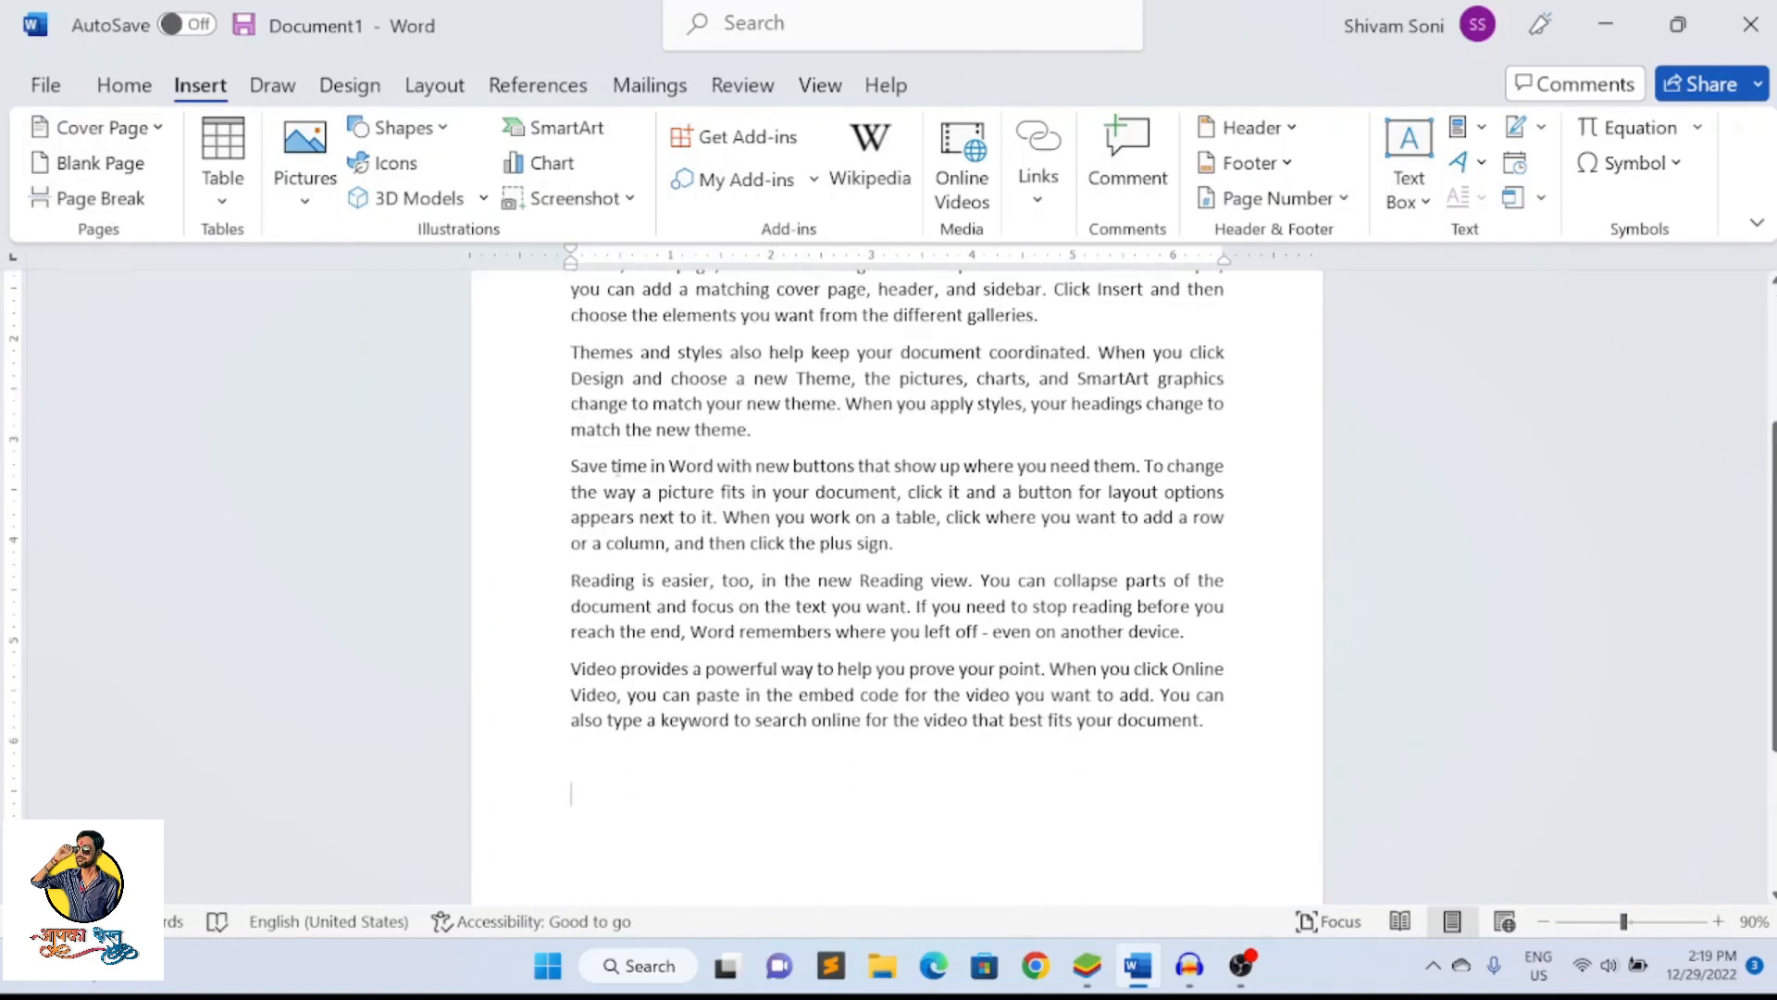
left_click(899, 542)
left_click_drag(571, 580, 1199, 728)
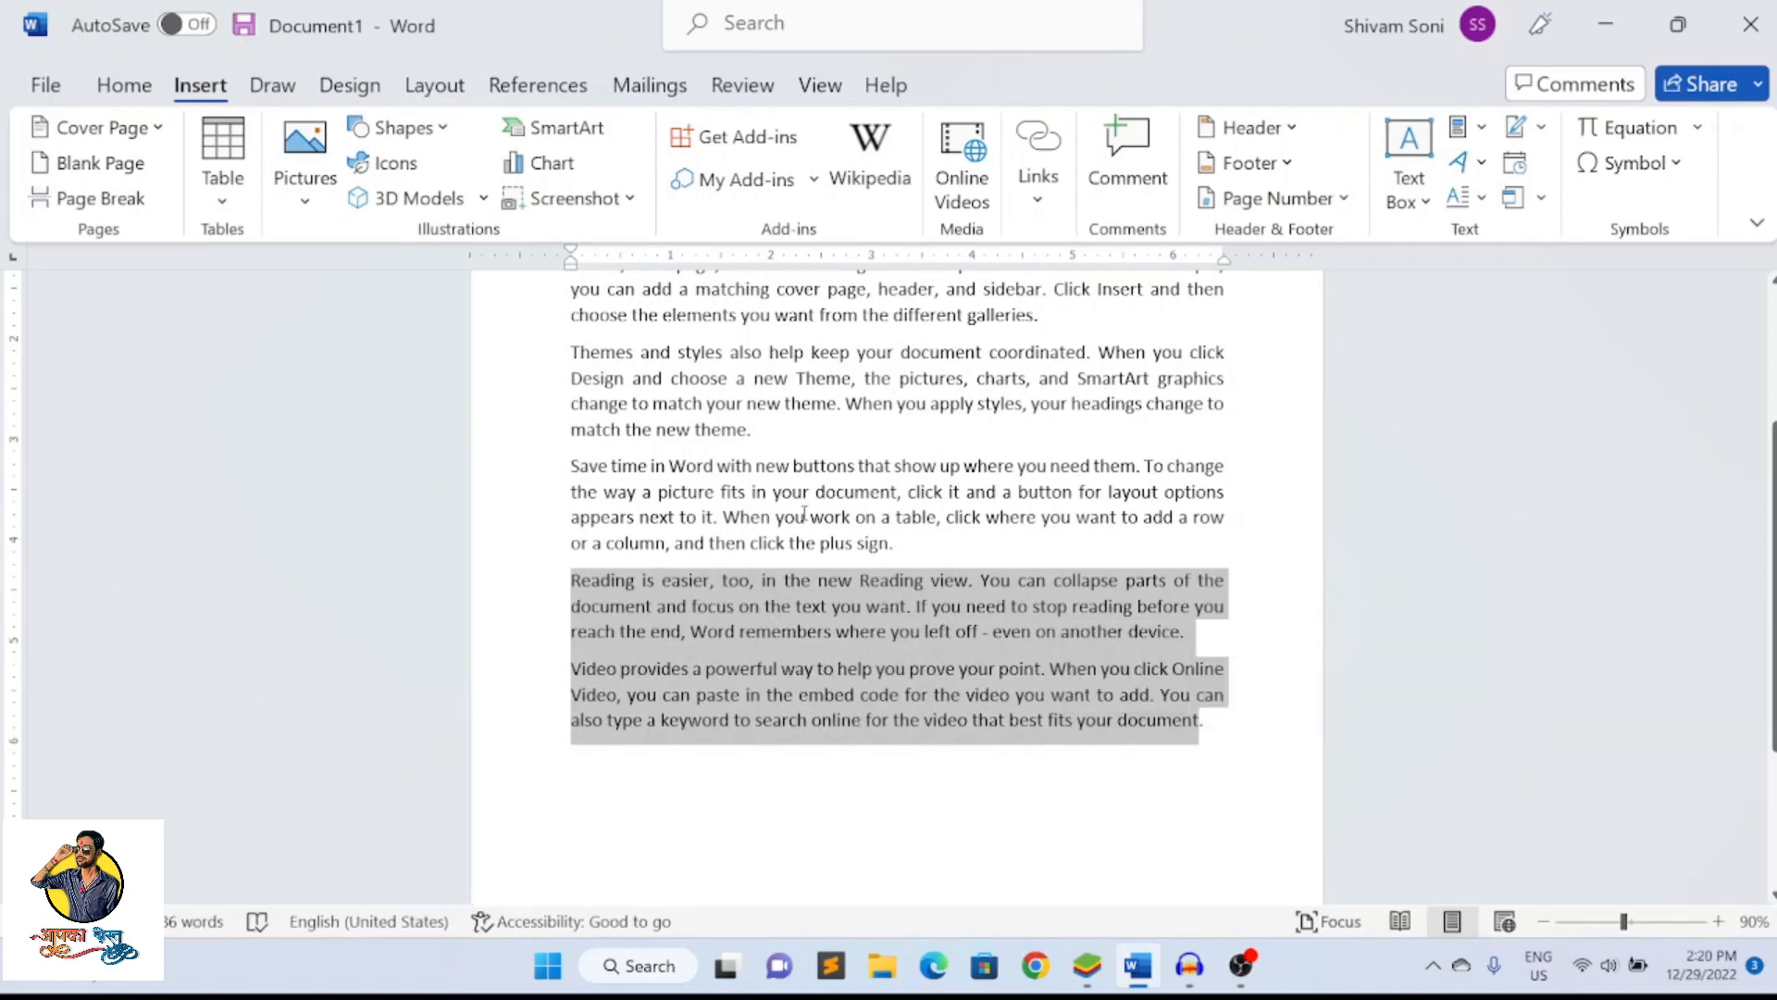
left_click(913, 551)
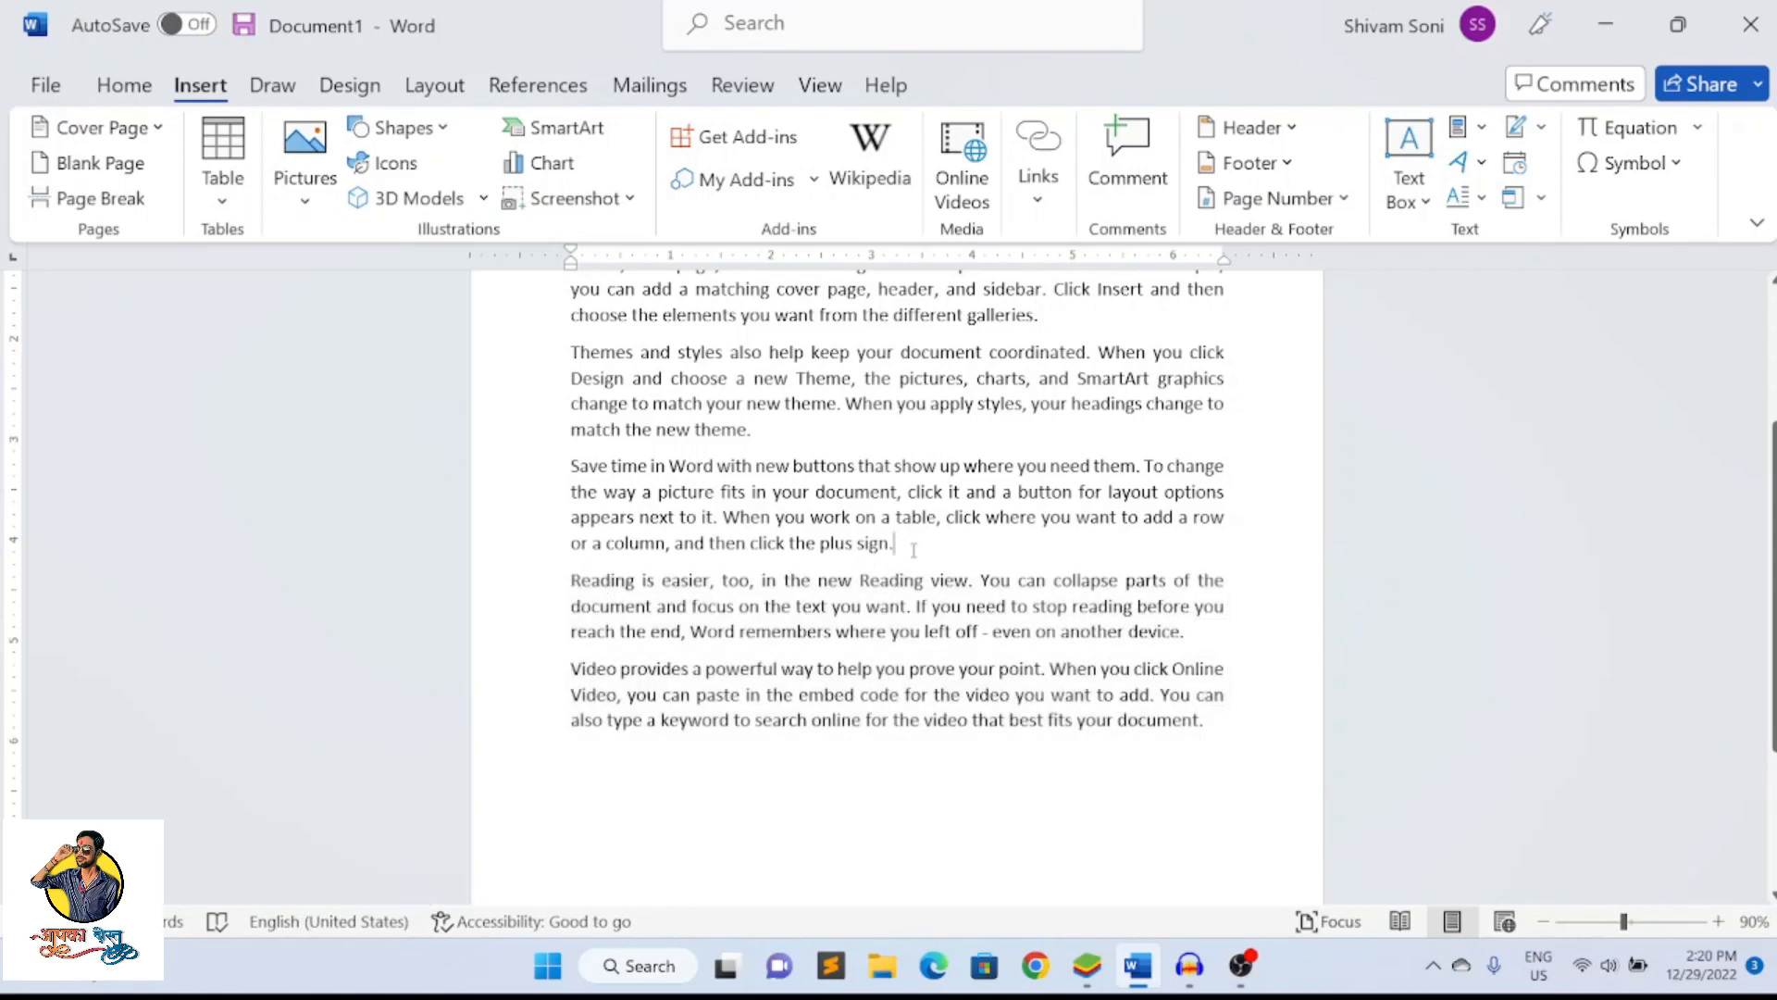
left_click(102, 198)
Examine how the page break divides the paragraphs between the first and second pages
scroll(574, 398, "up", 5)
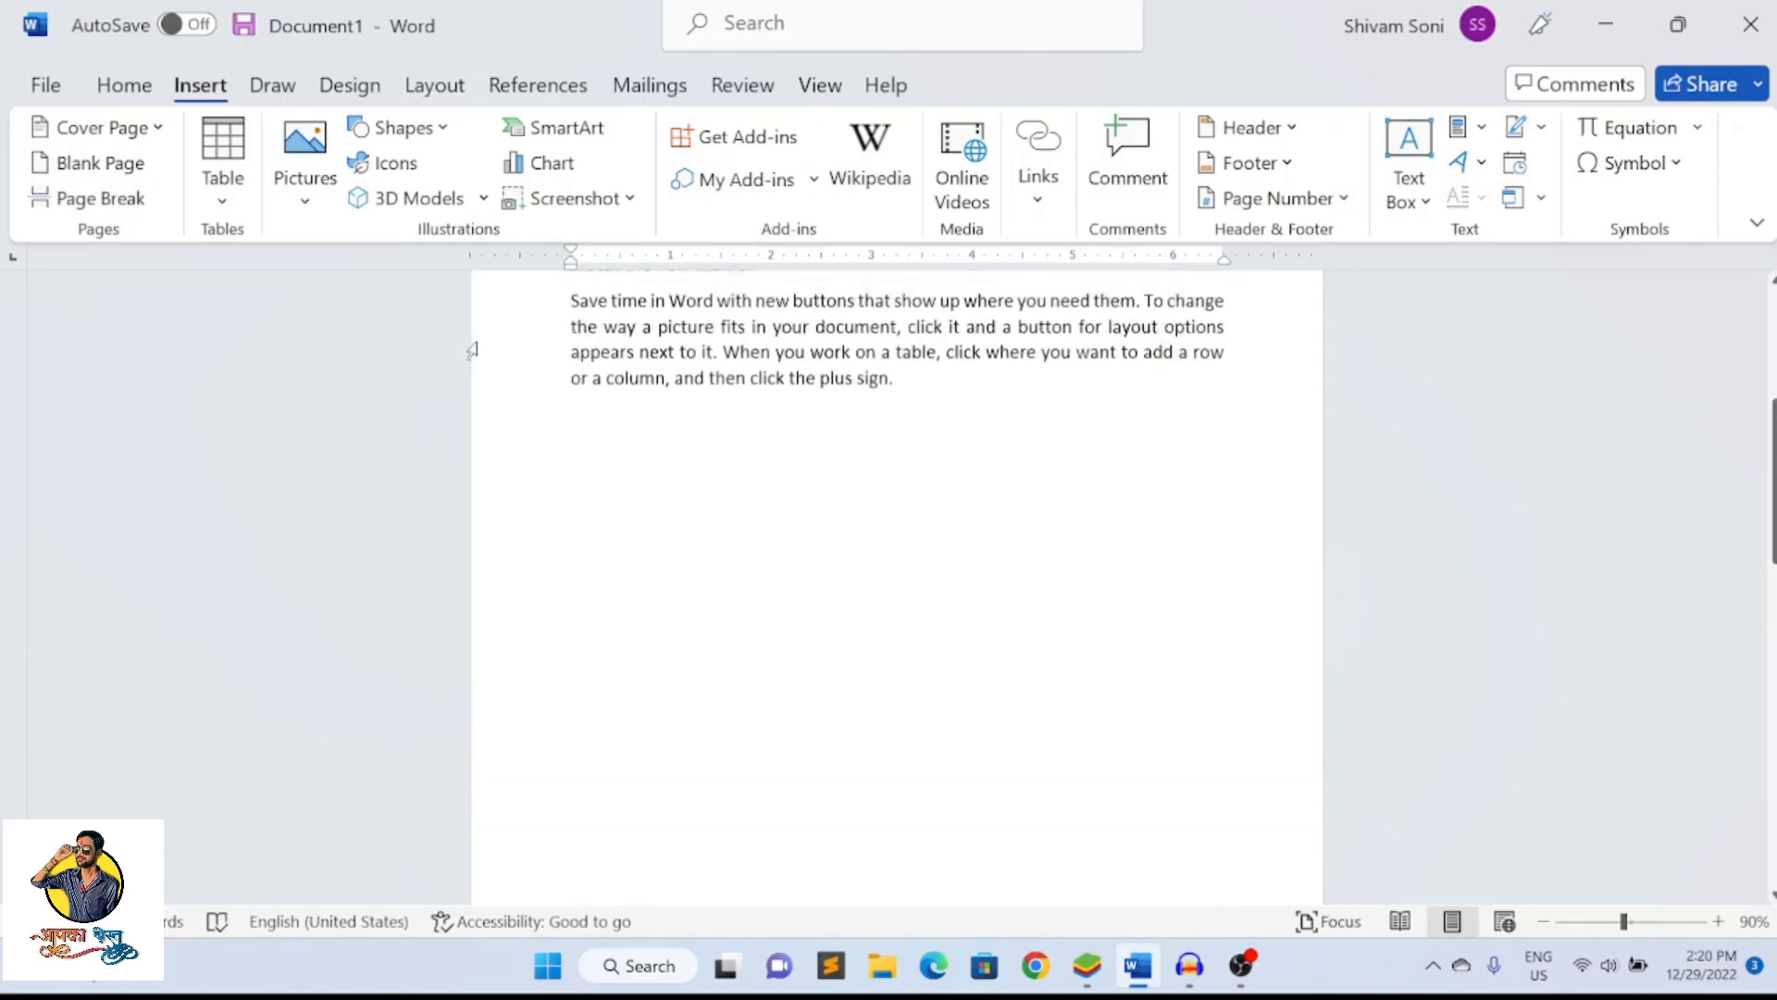
left_click(928, 478)
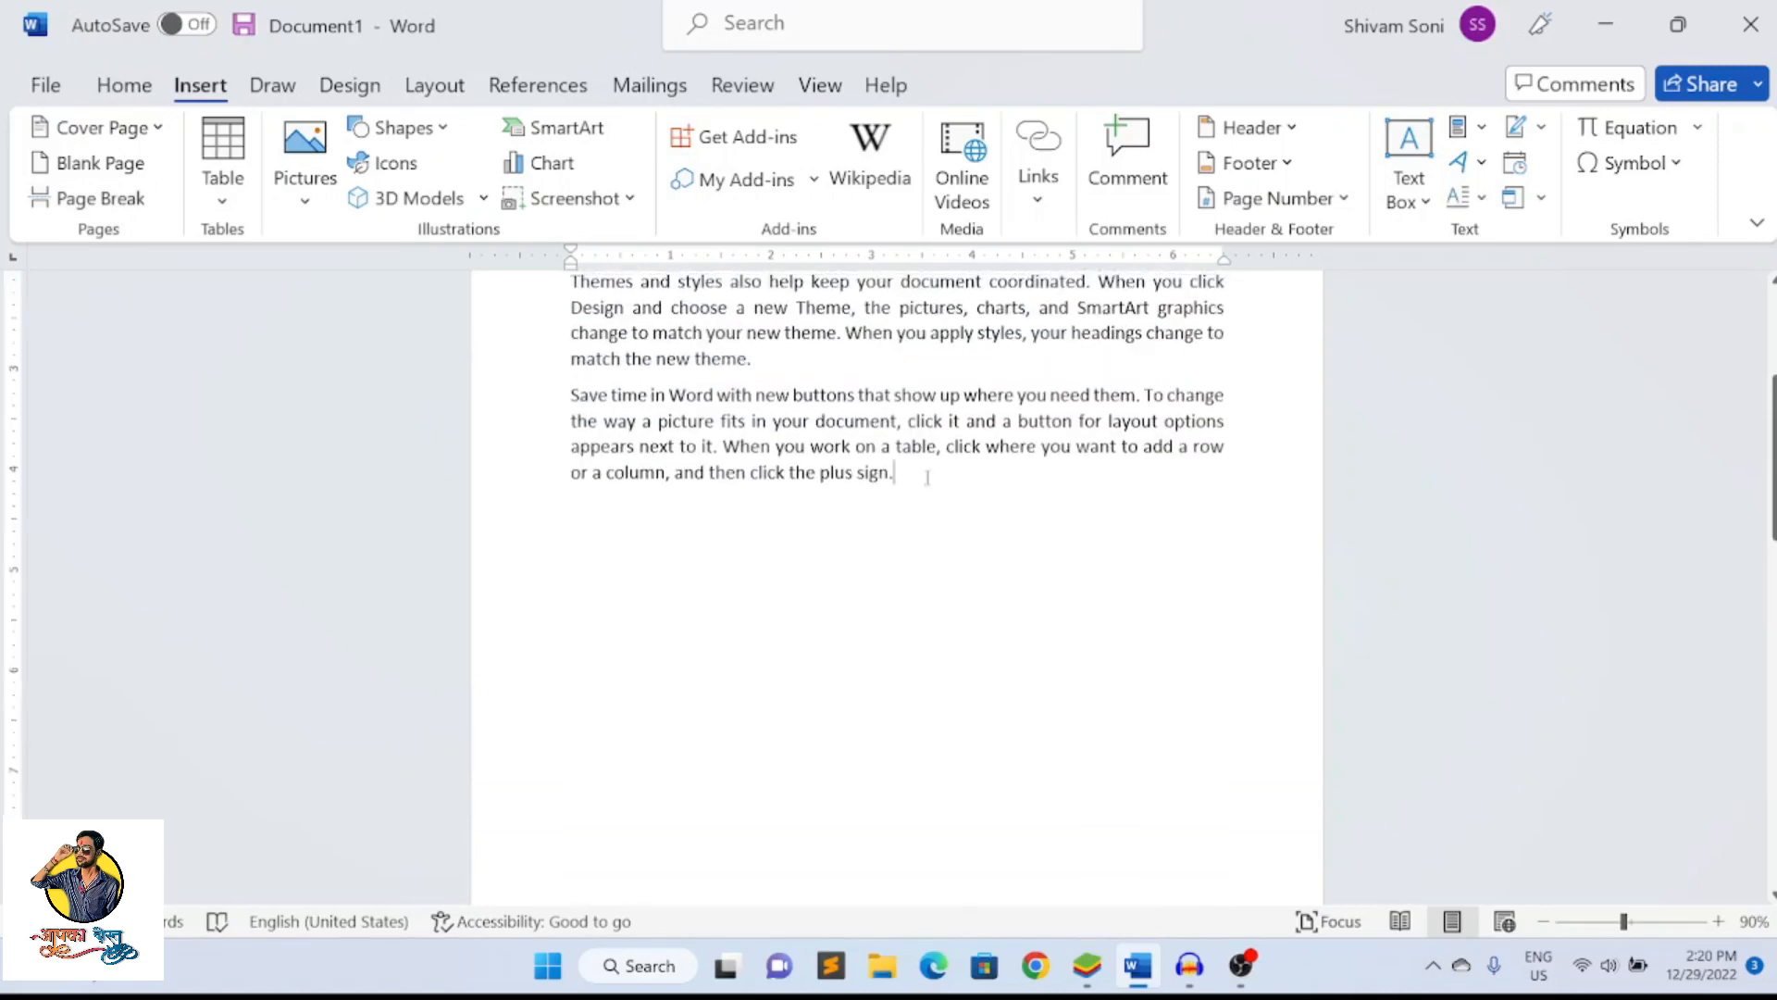
scroll(928, 478, "down", 8)
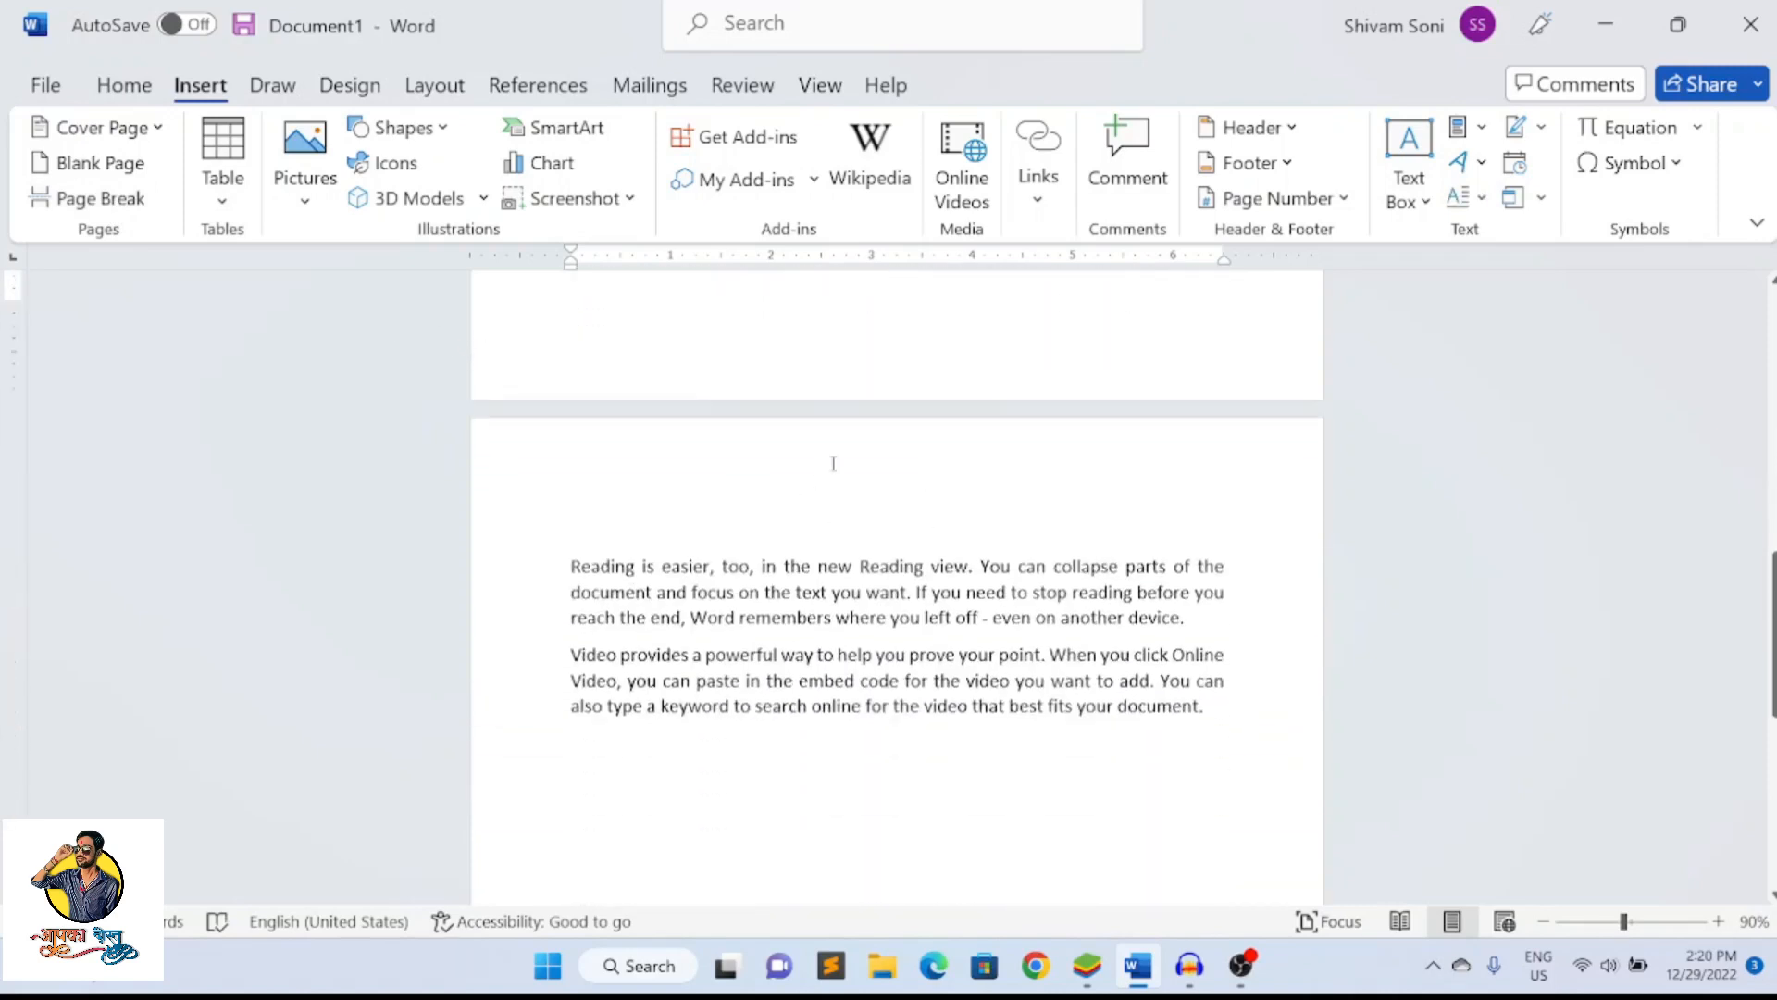
scroll(833, 463, "down", 1)
left_click_drag(574, 482, 1194, 636)
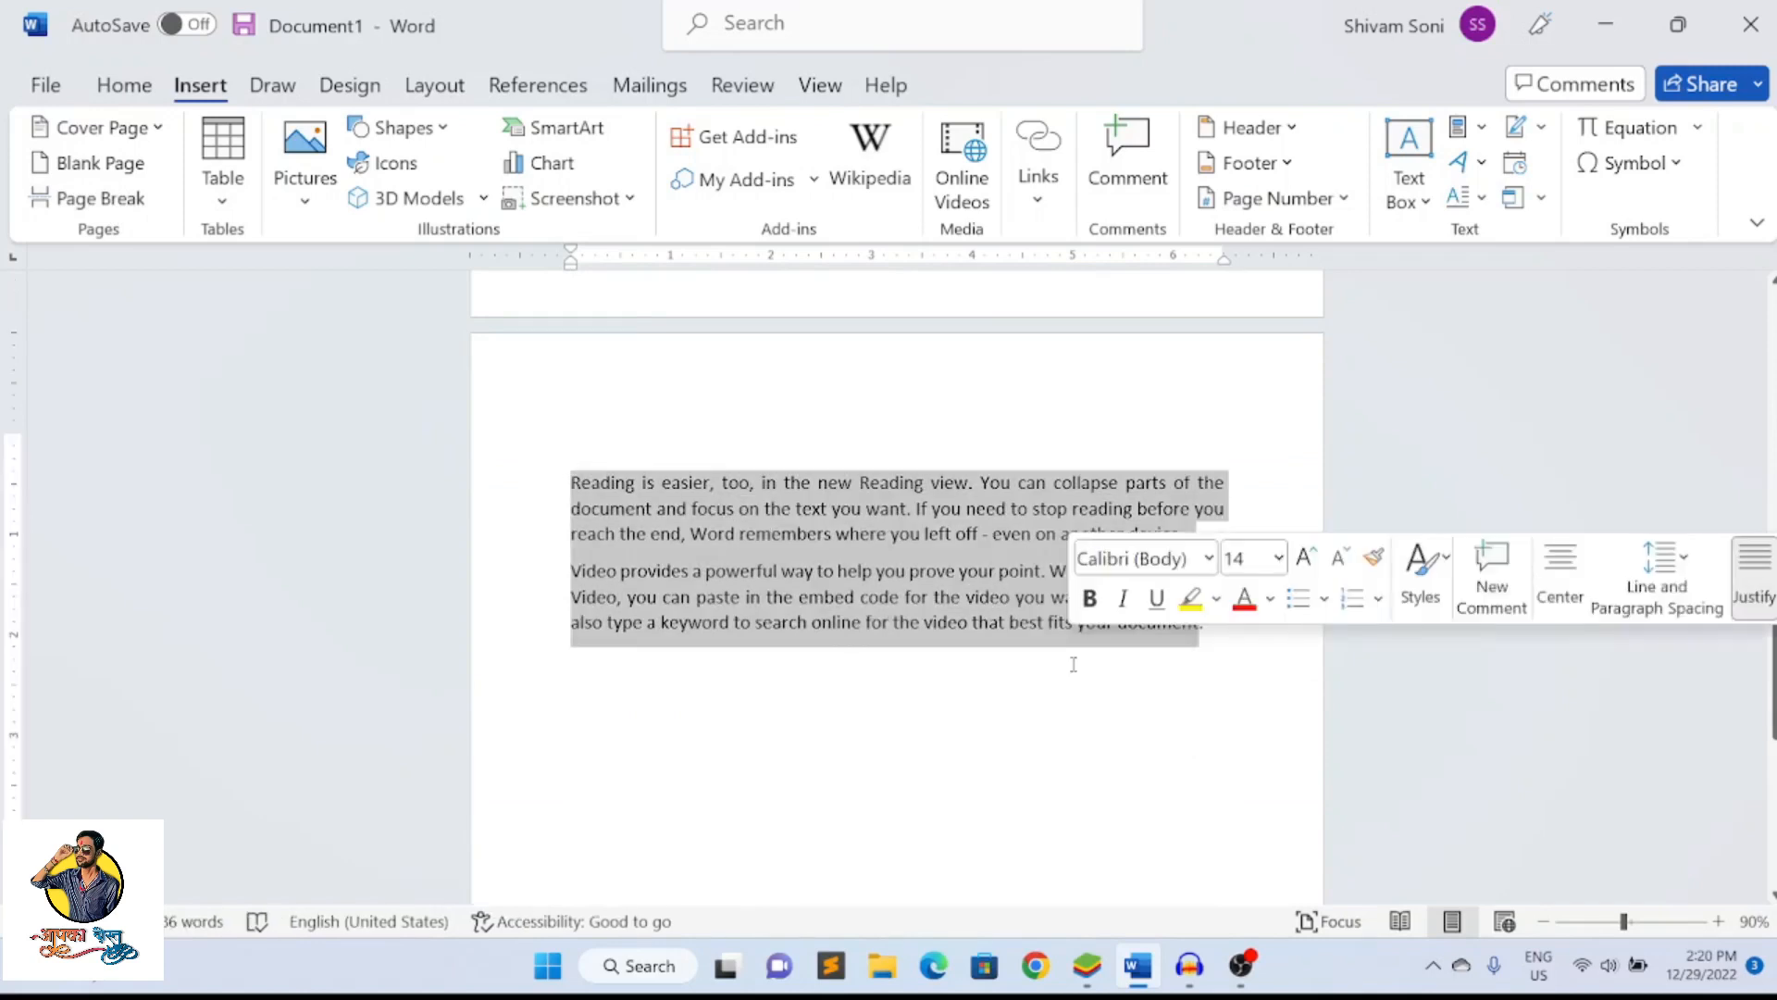
left_click(873, 639)
scroll(561, 424, "up", 5)
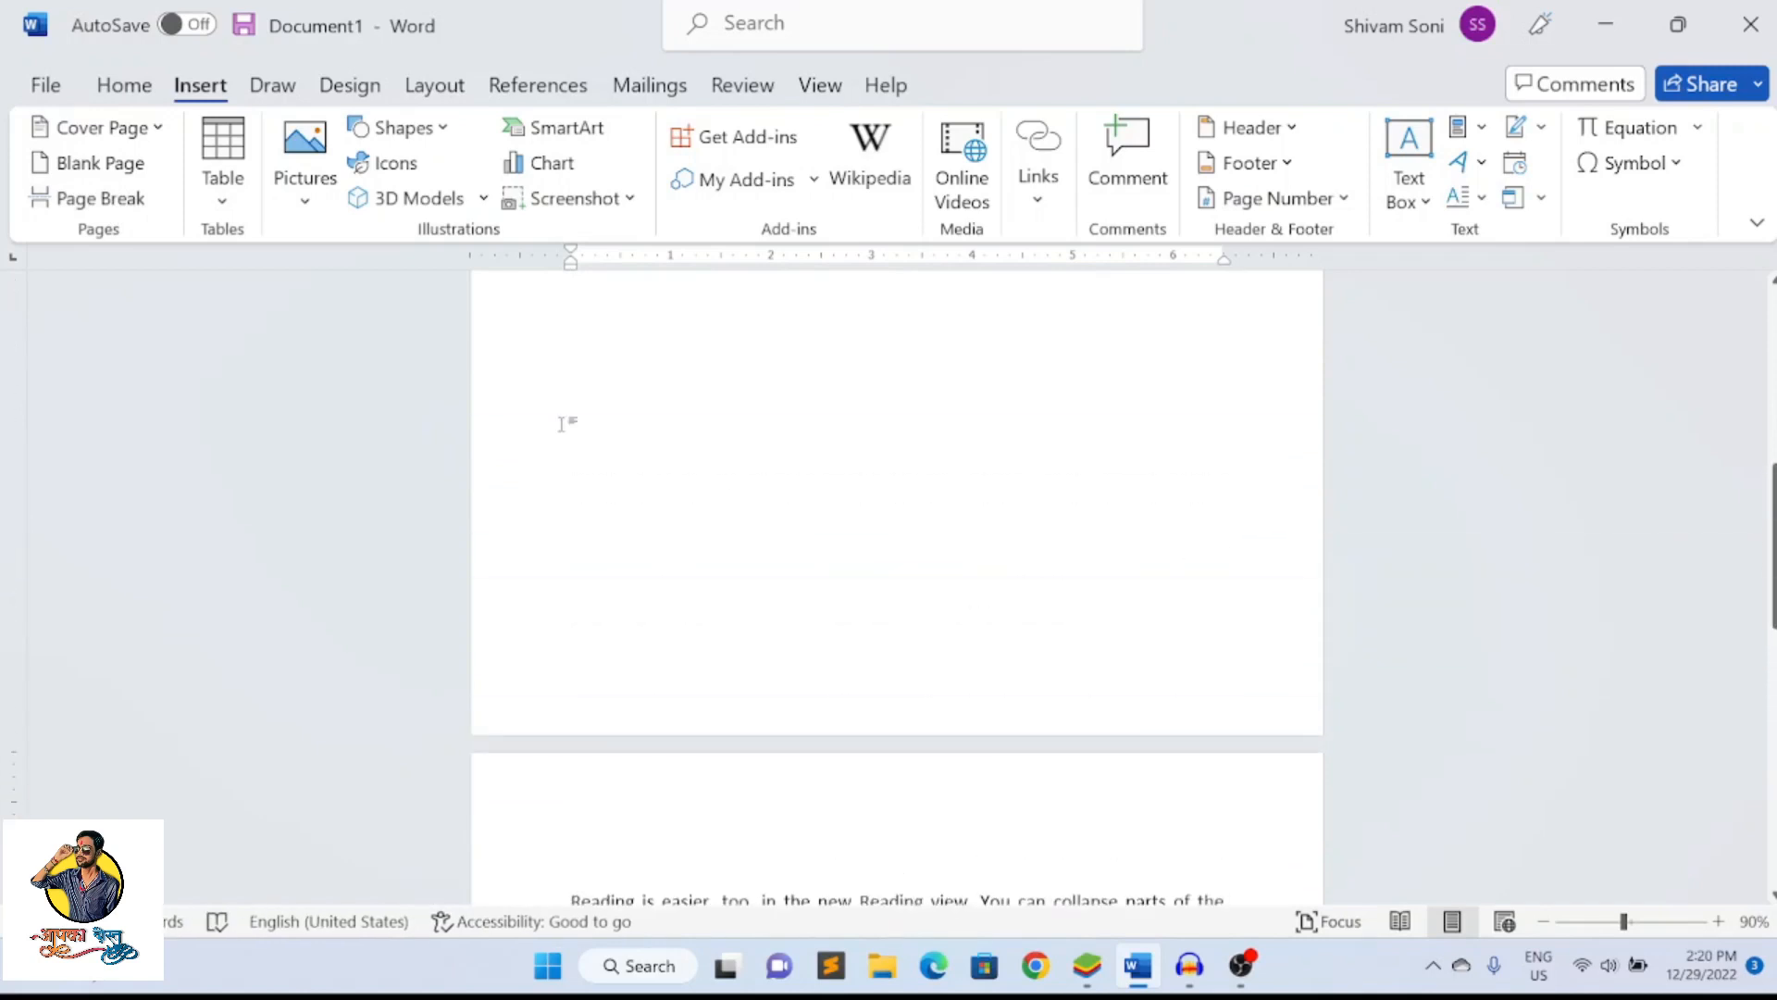
Insert a table with 5 columns and 2 rows below the last paragraph and undo the insertion
left_click(222, 171)
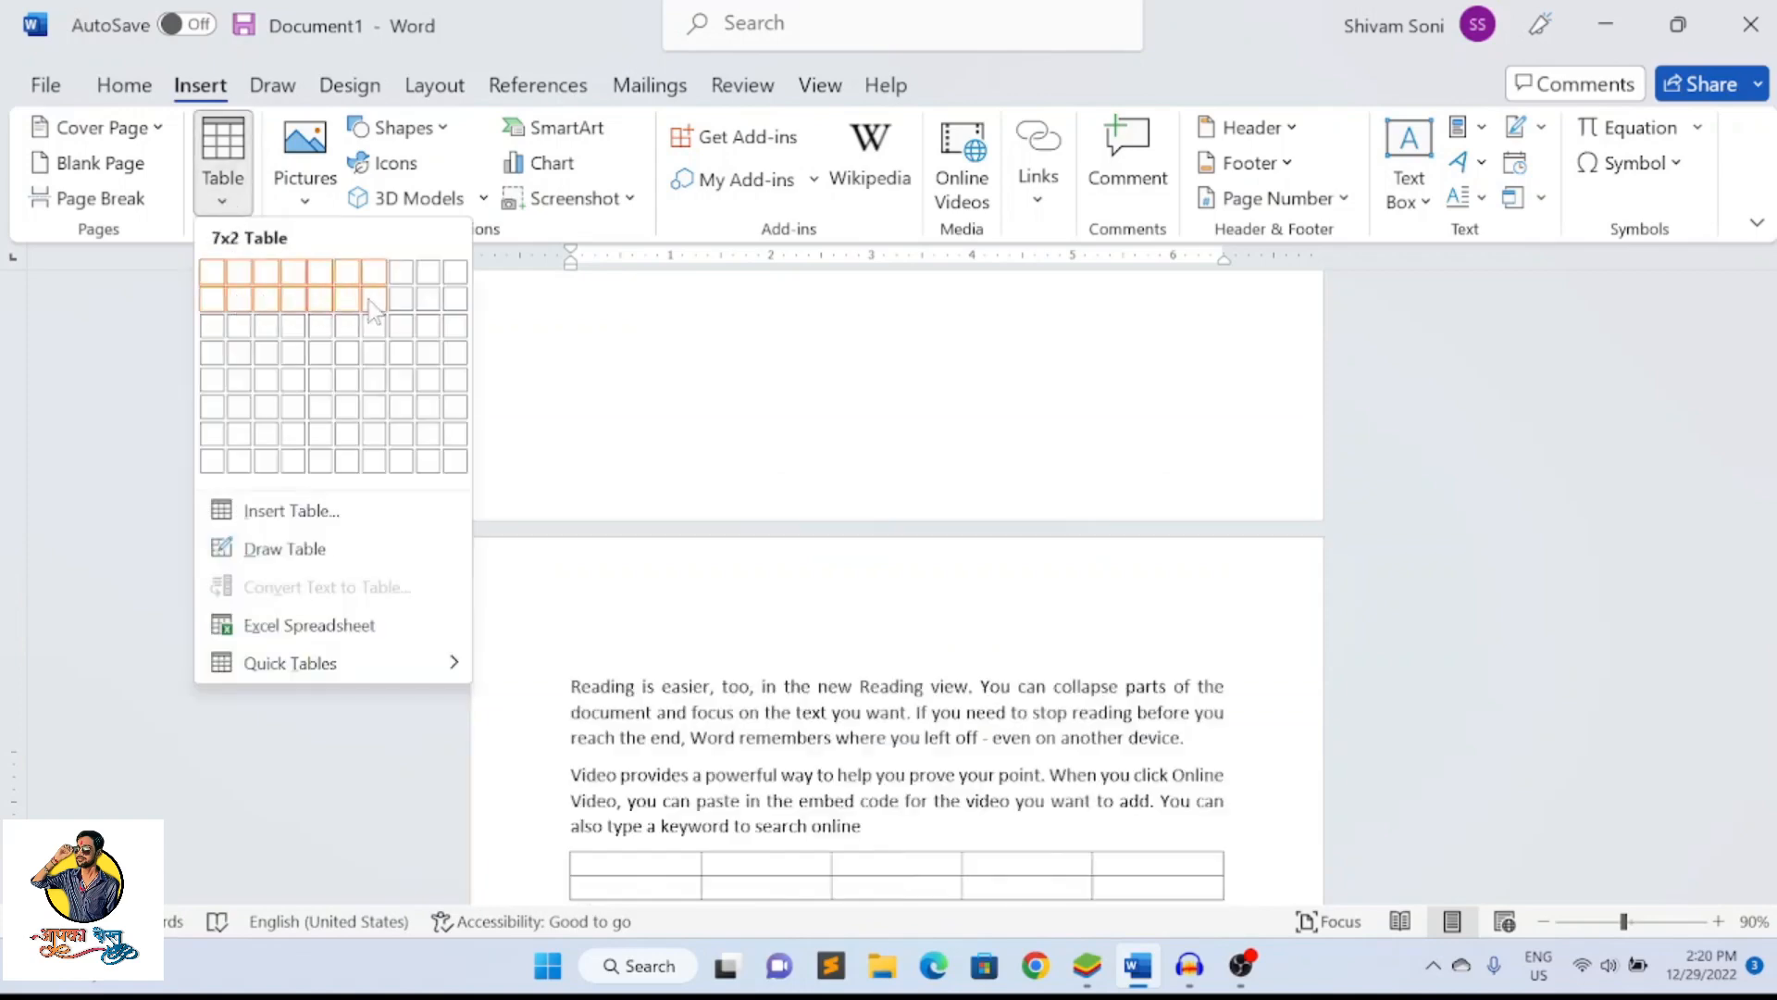
scroll(756, 418, "down", 7)
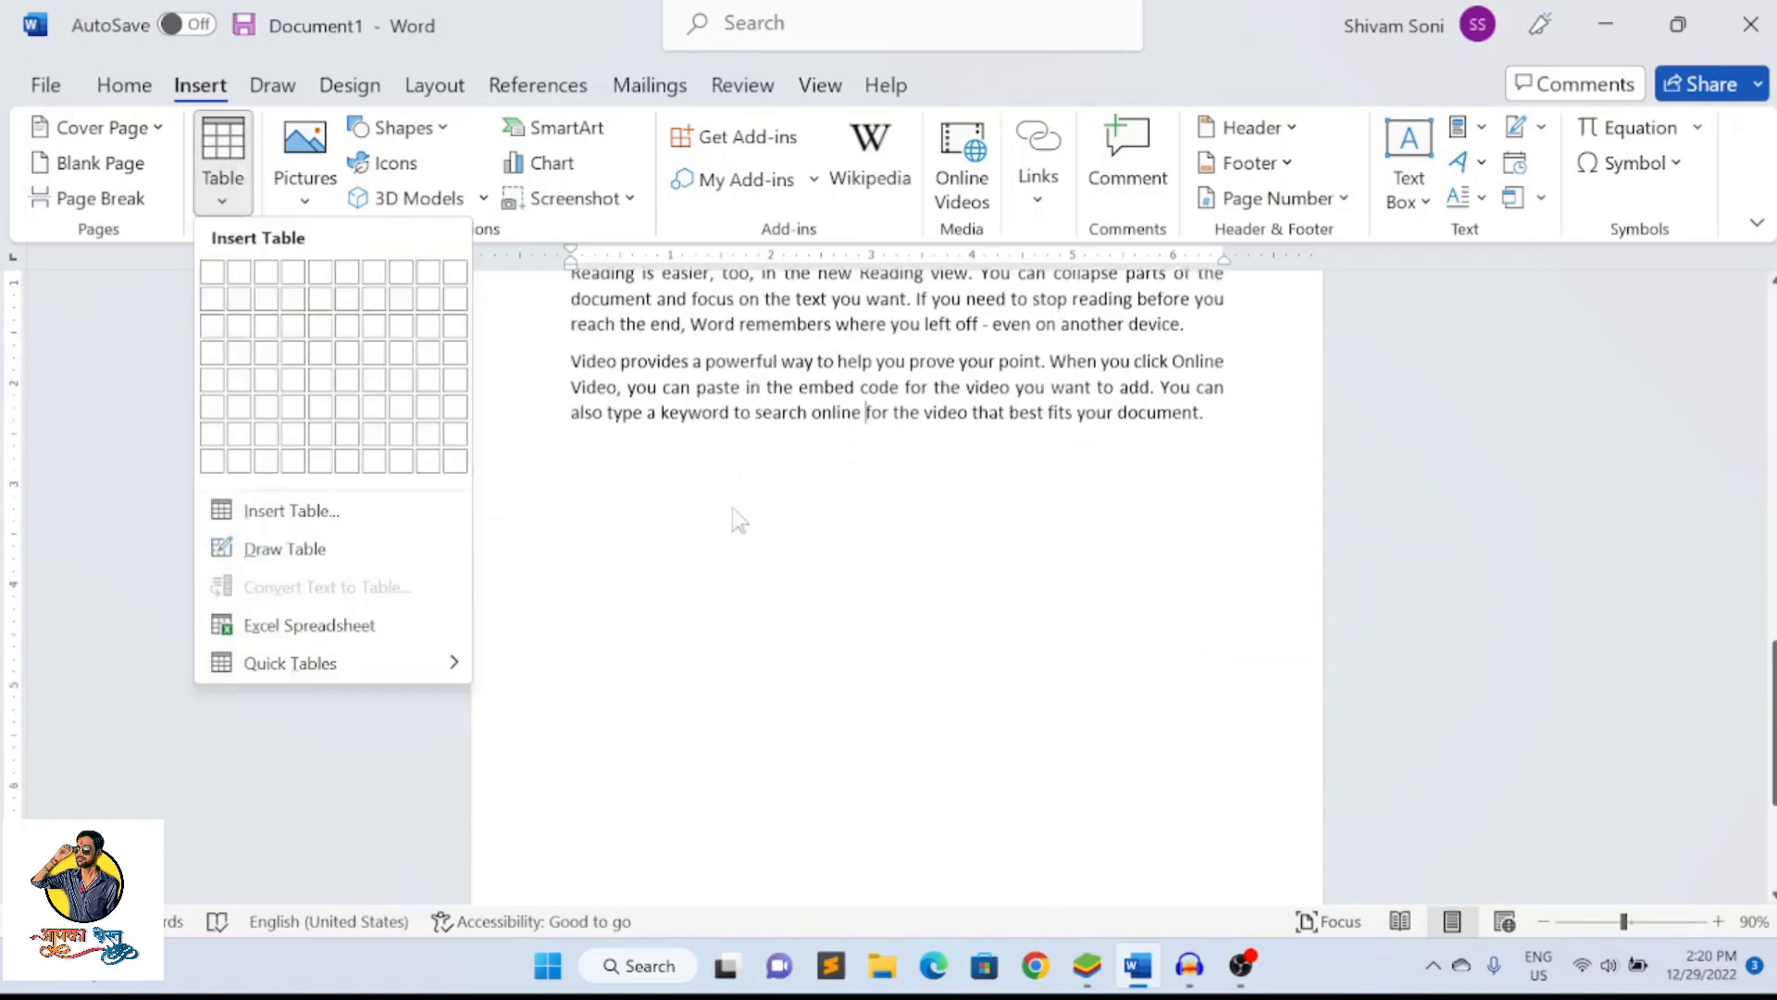
left_click(631, 491)
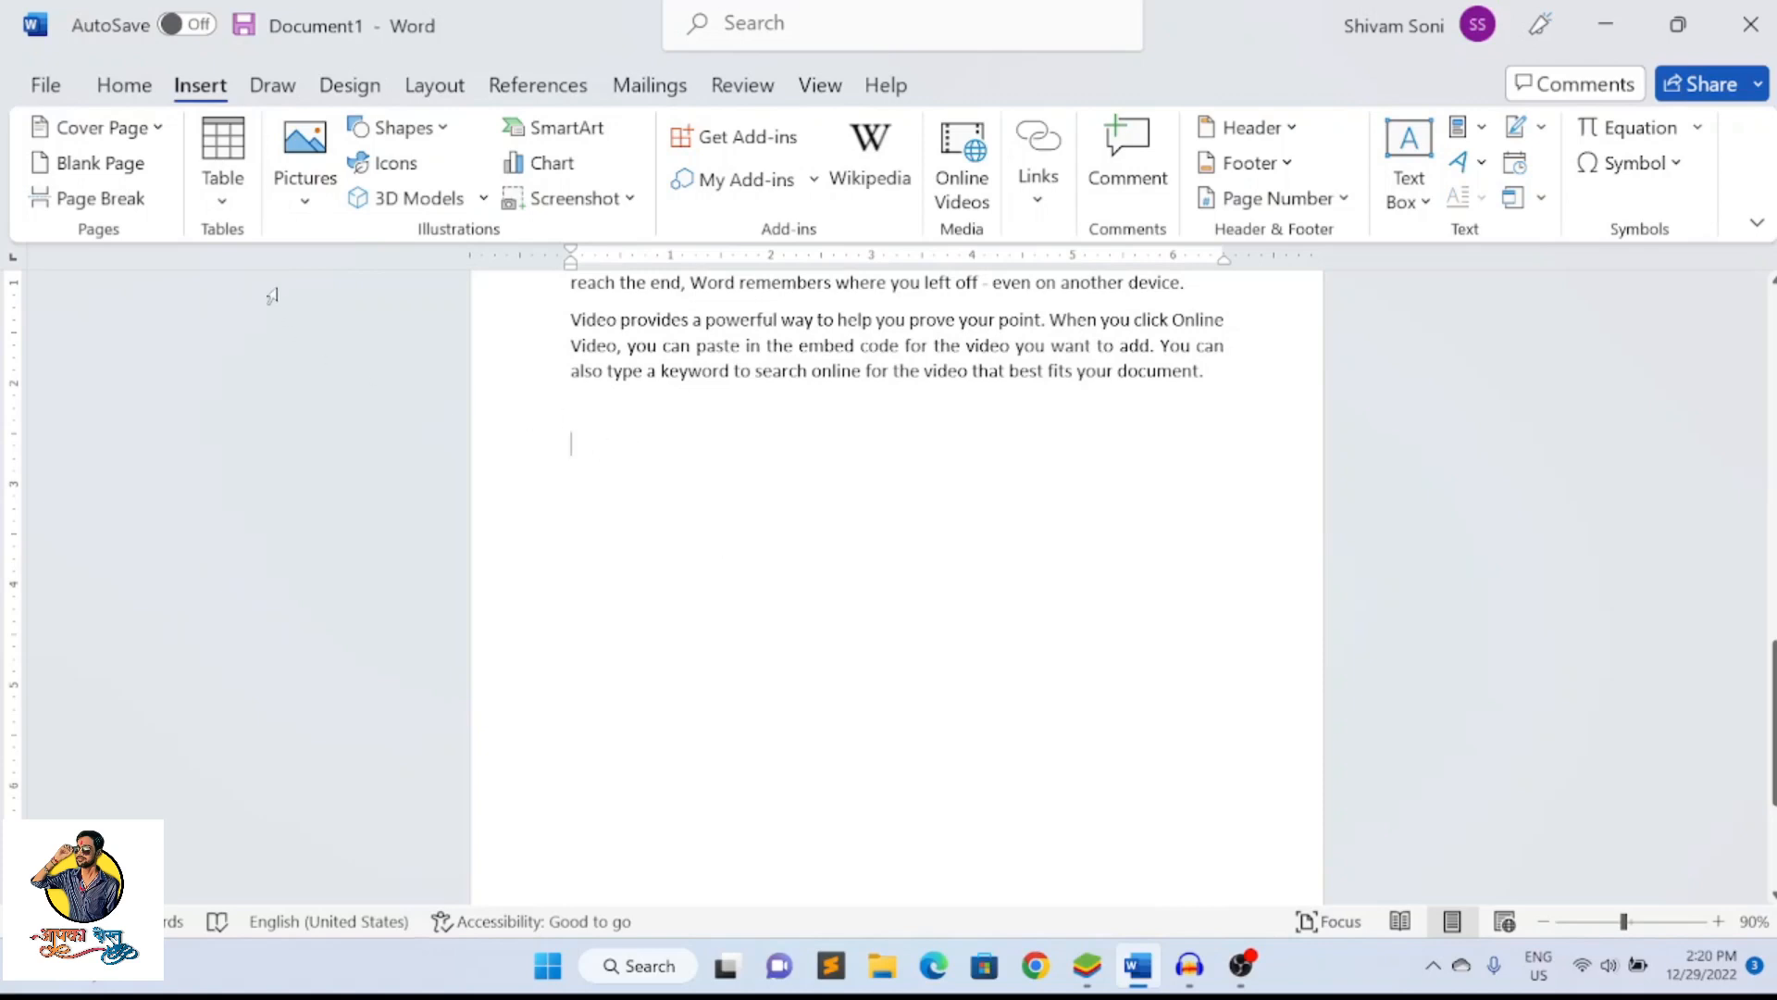
left_click(233, 211)
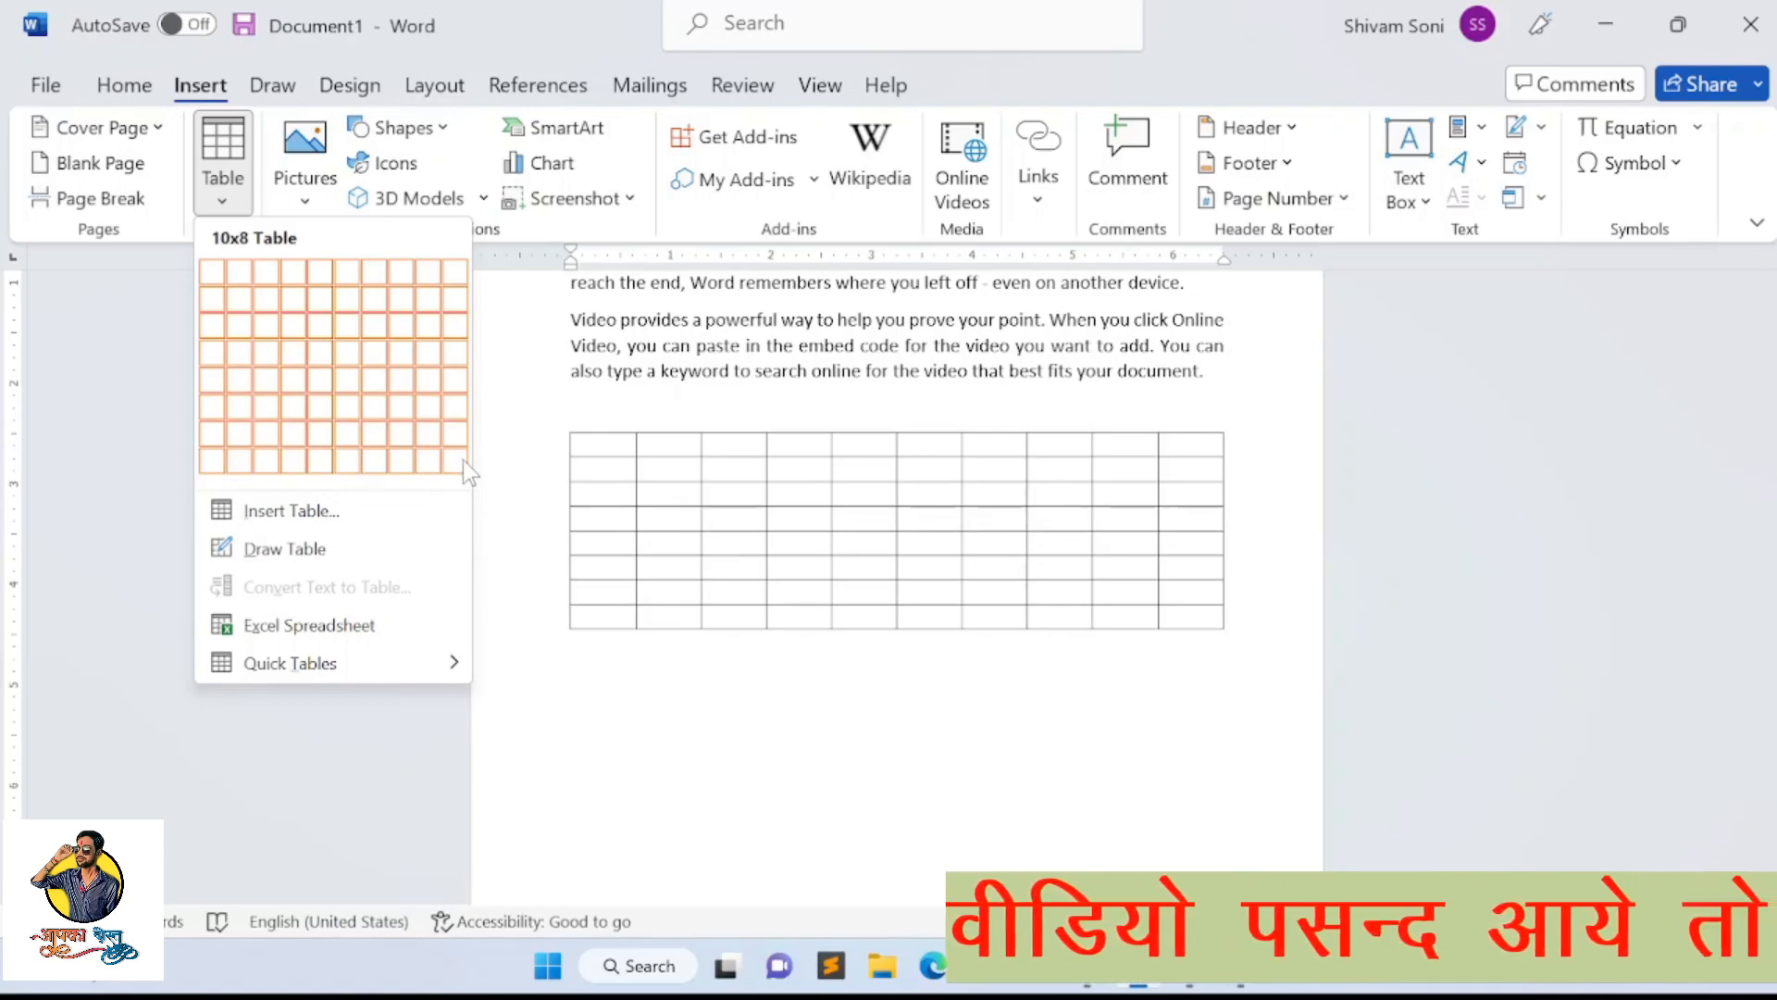
left_click(266, 514)
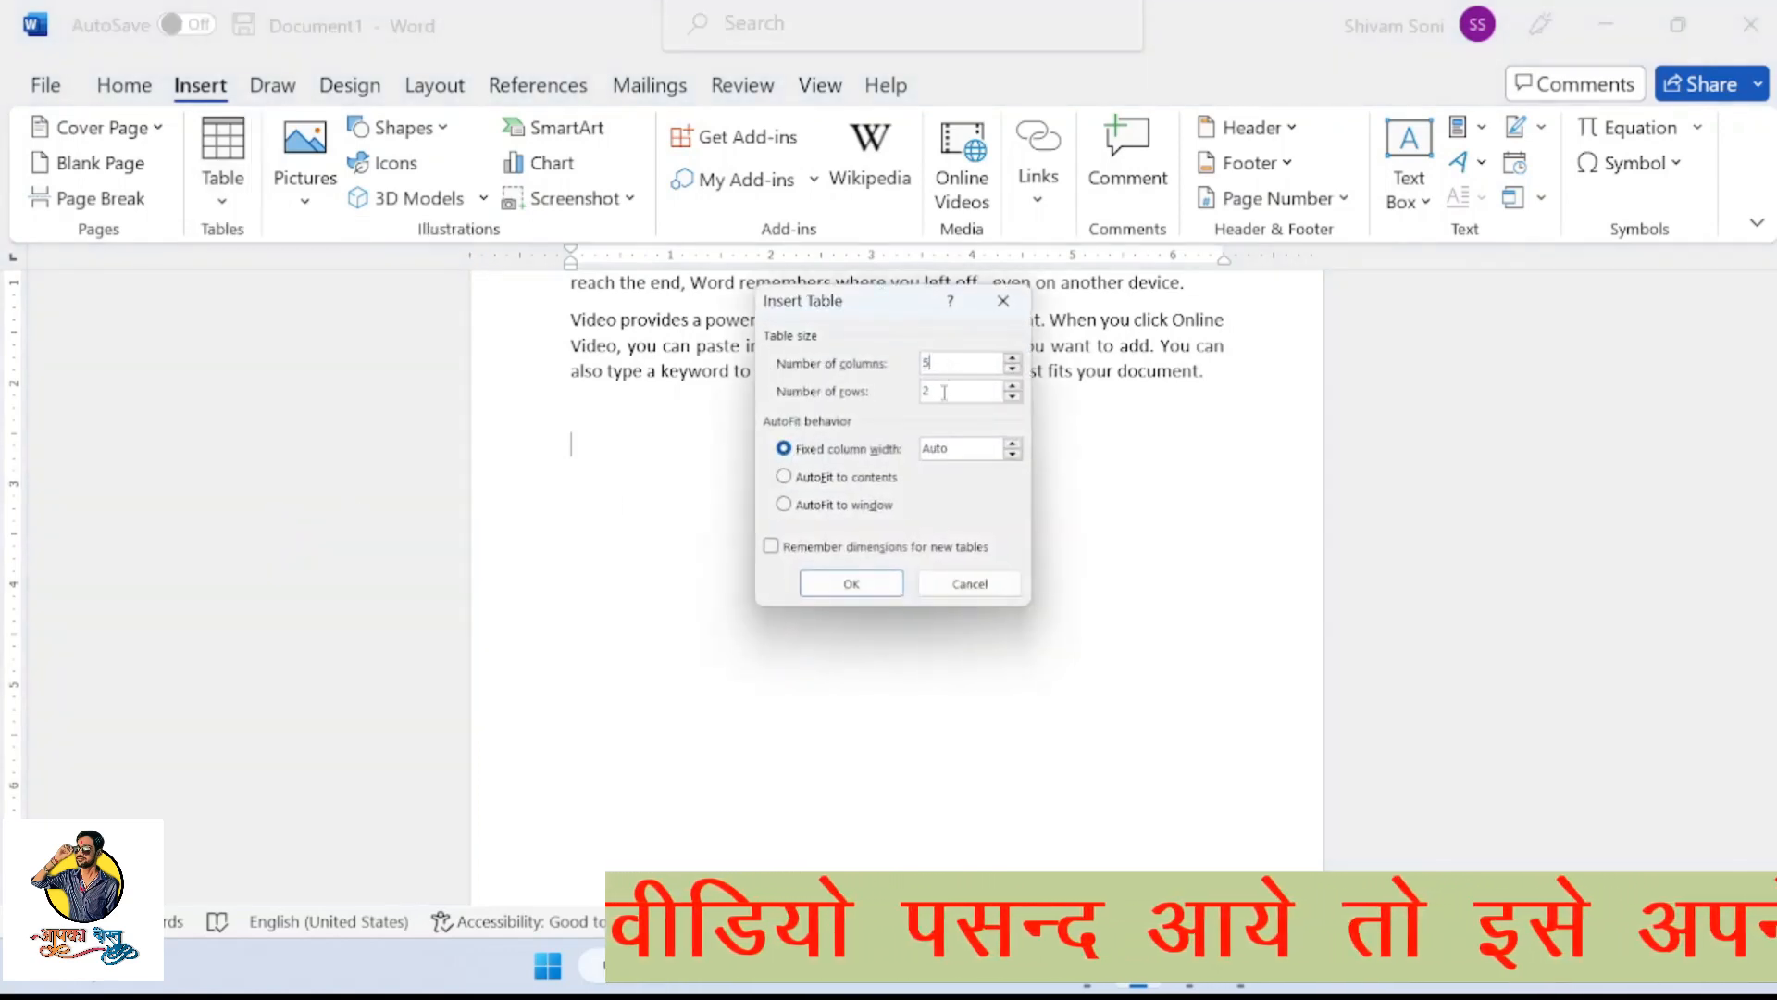
left_click(870, 585)
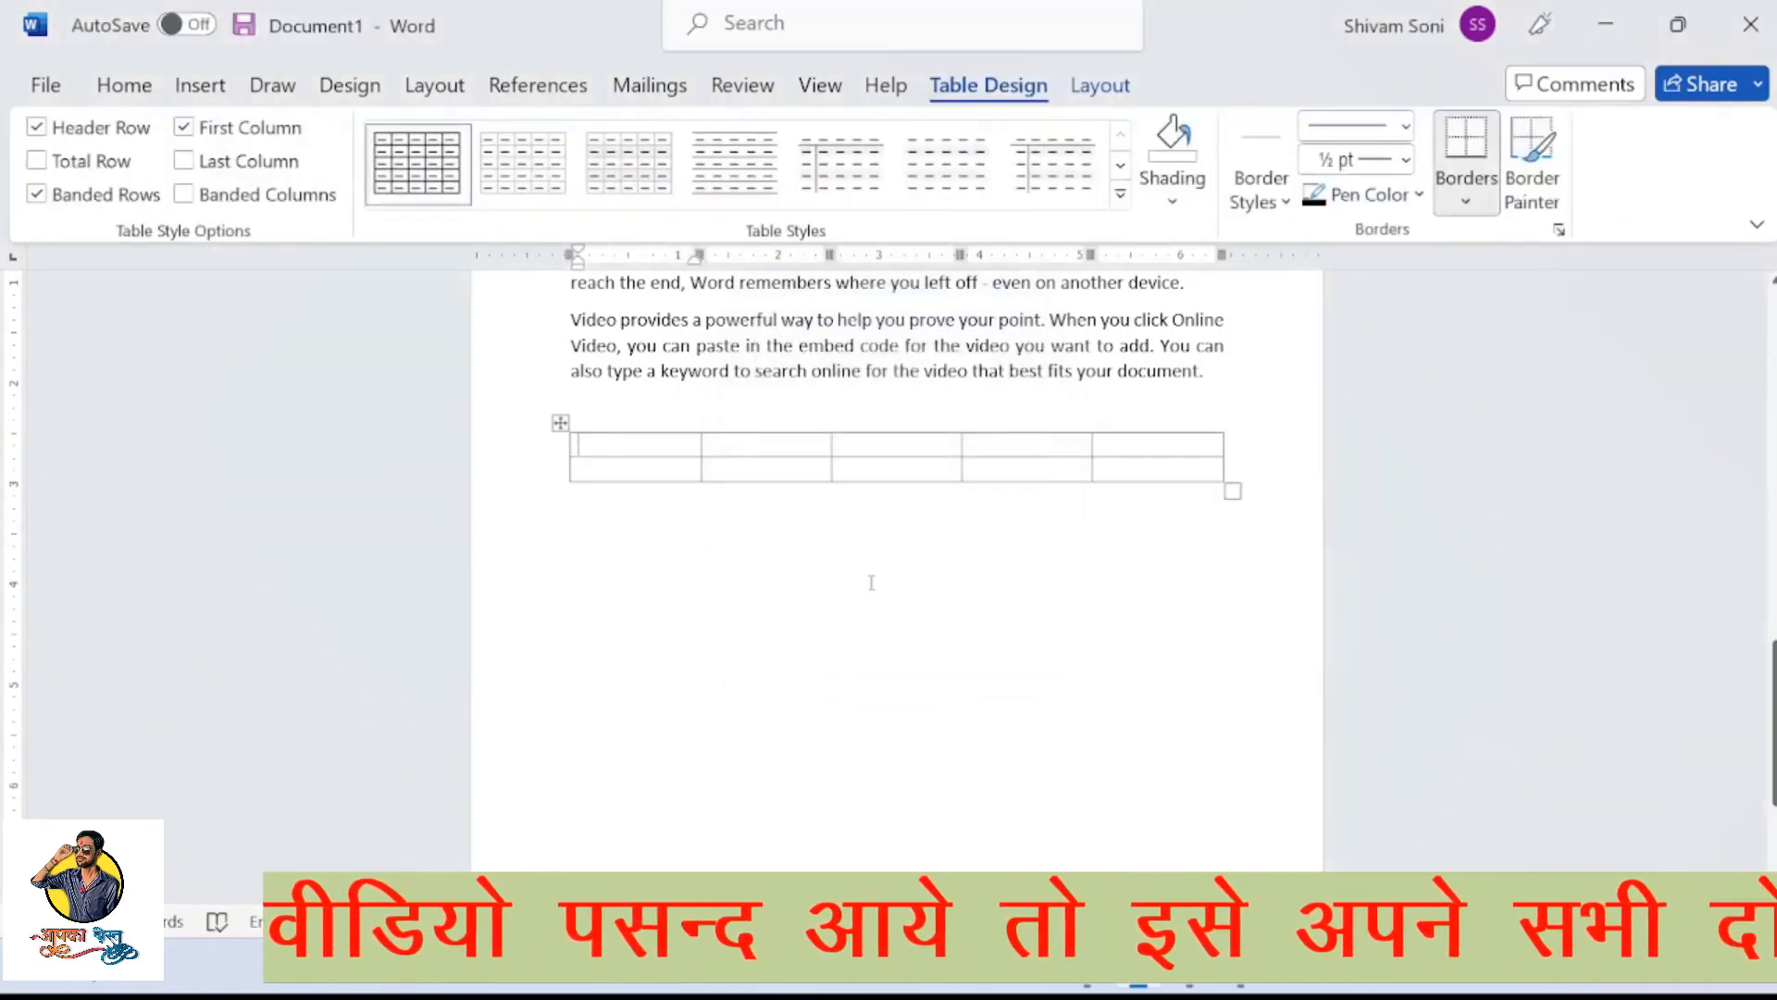
key("ctrl+z")
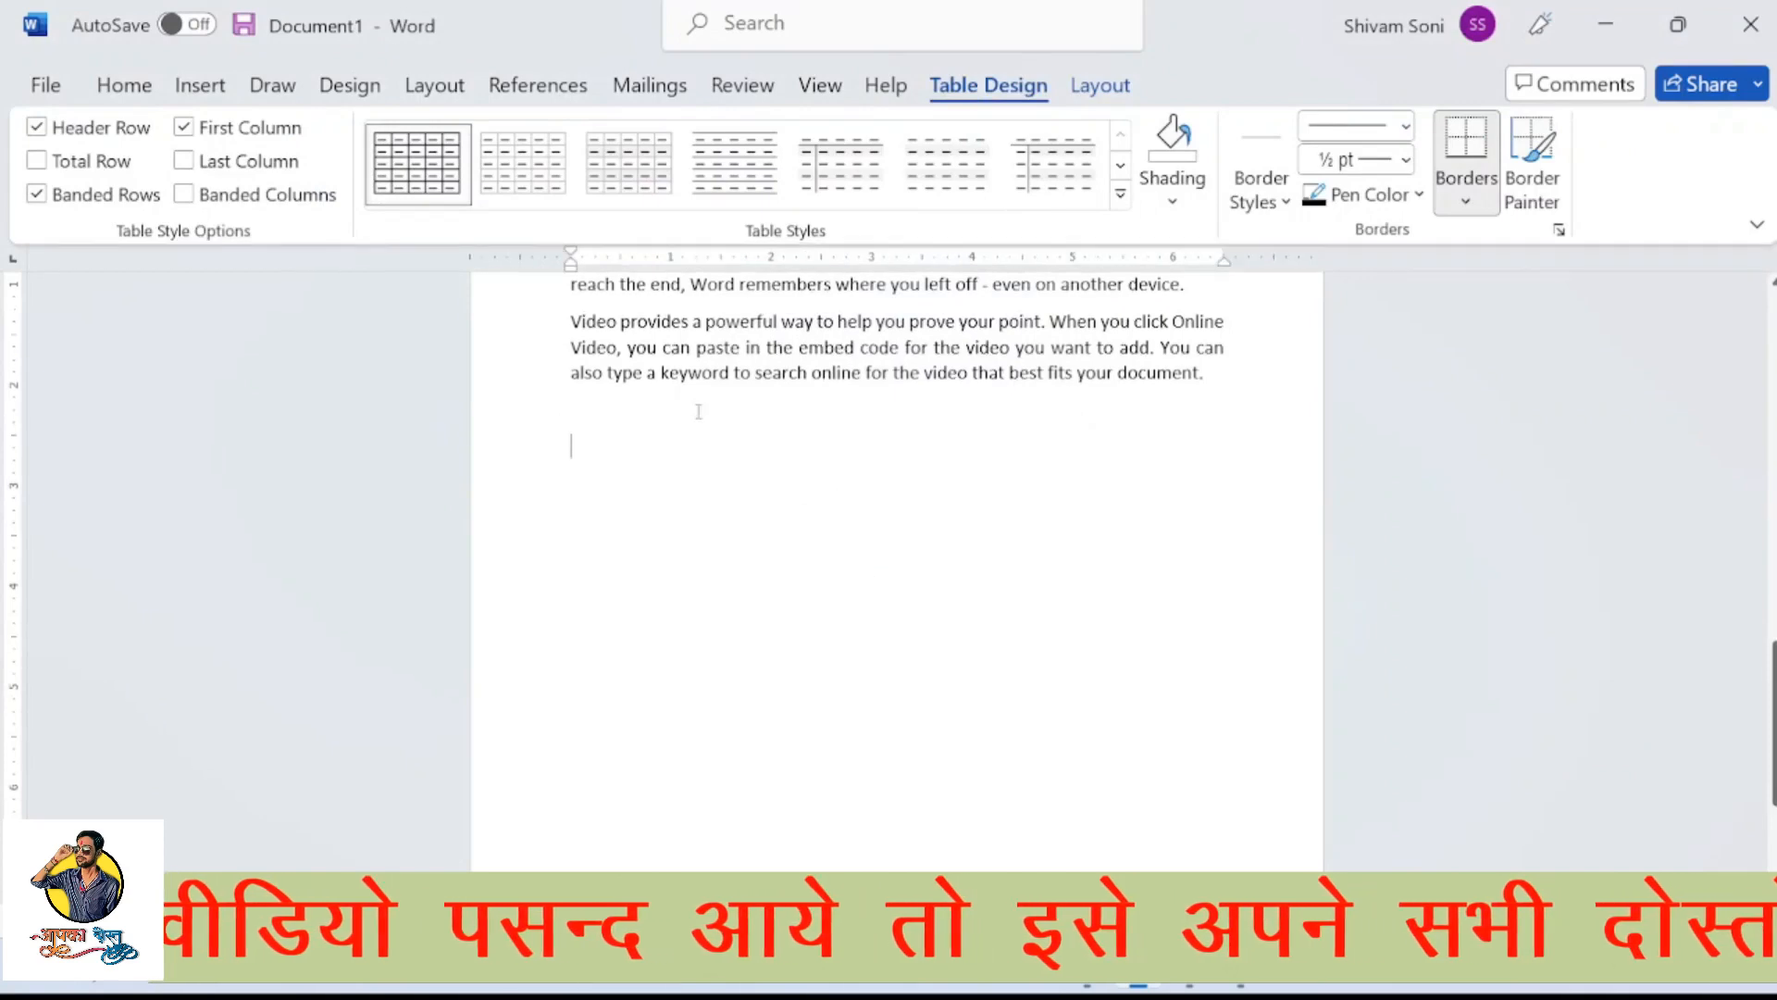
Draw a table outline about 4.73" wide and 2.34" high below the last paragraph with Draw Table
left_click(200, 84)
left_click(232, 185)
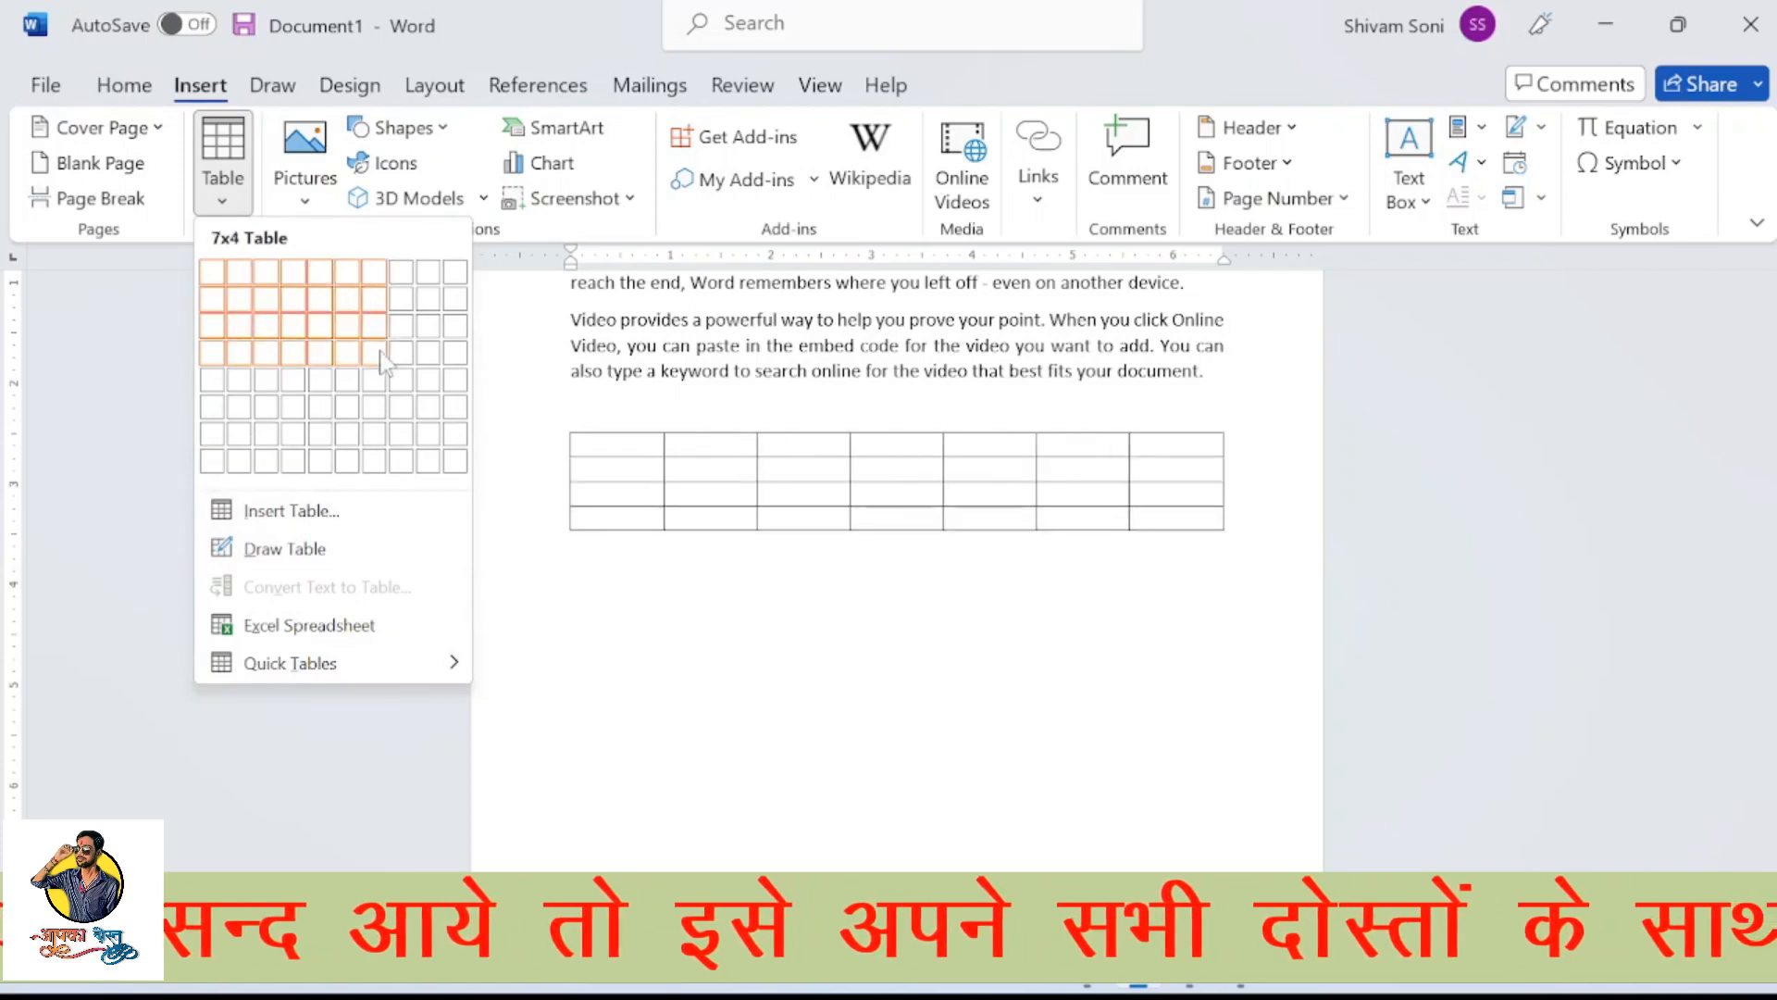
left_click(264, 552)
mouse_move(580, 435)
left_mouse_down()
mouse_move(857, 615)
mouse_move(1057, 681)
left_mouse_up()
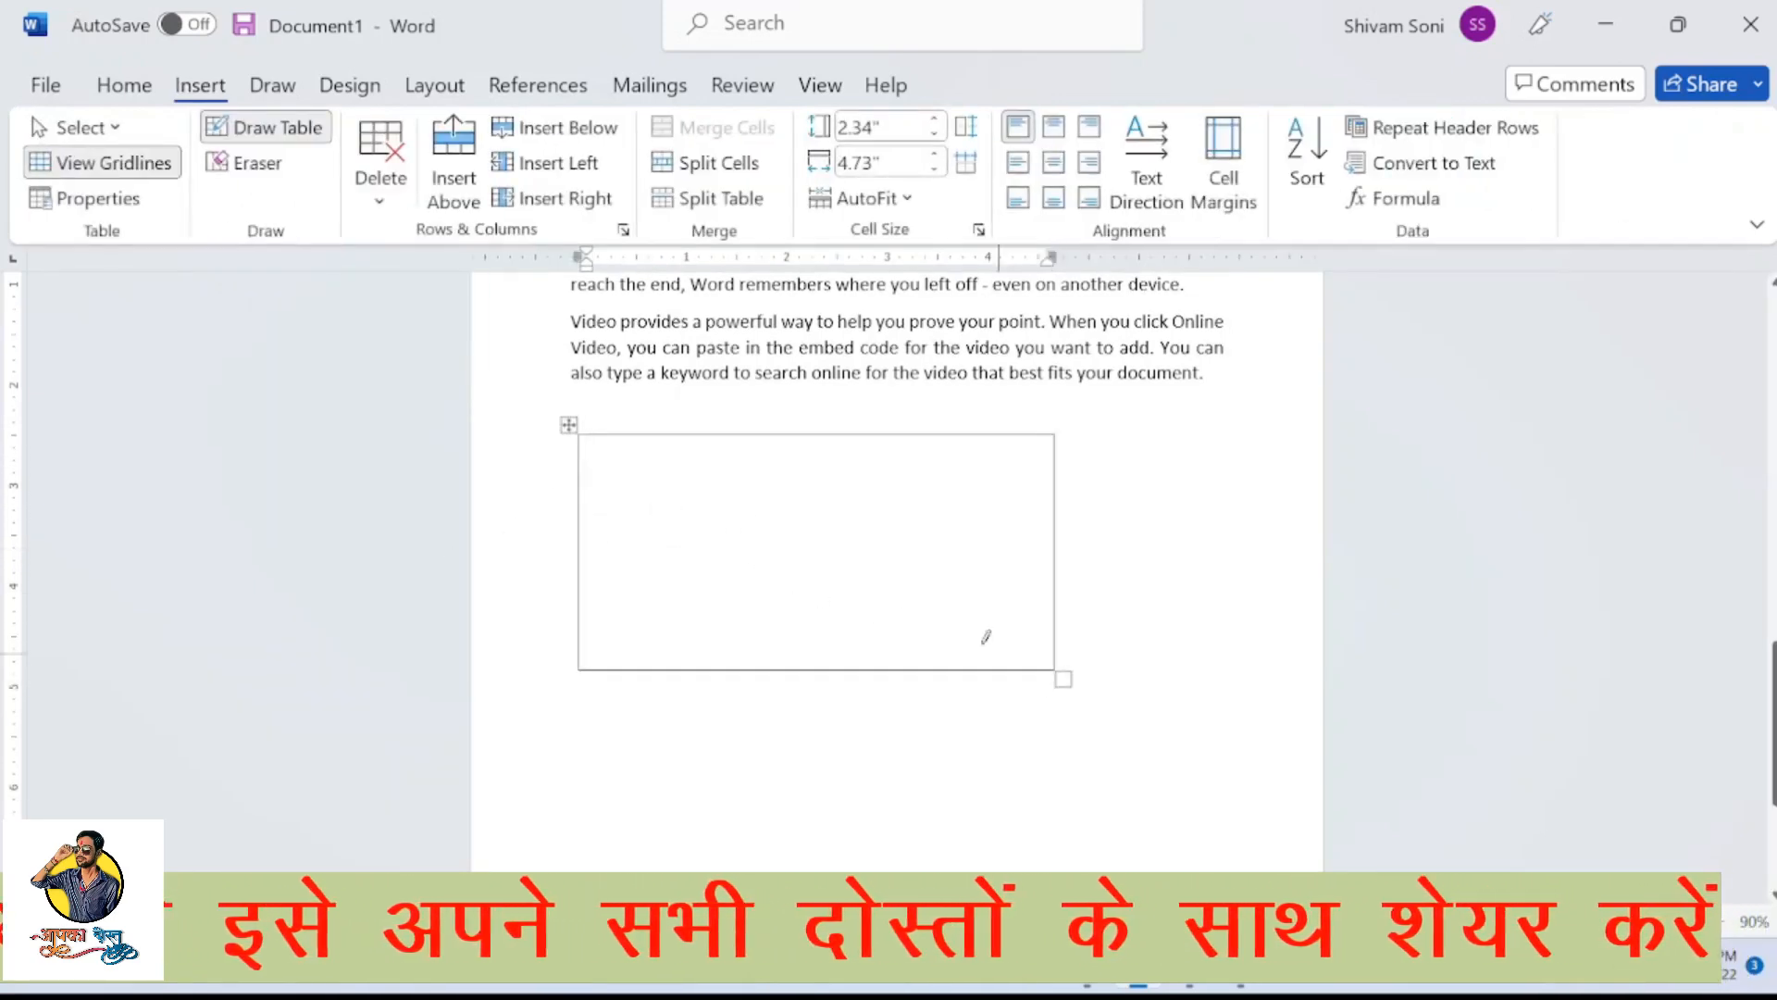
Draw three vertical borders that divide the table into four columns, plus a horizontal border across the first column about 1.32" down
left_click_drag(692, 439, 690, 664)
left_click_drag(821, 435, 830, 550)
left_click_drag(834, 611, 835, 615)
left_click_drag(940, 436, 944, 615)
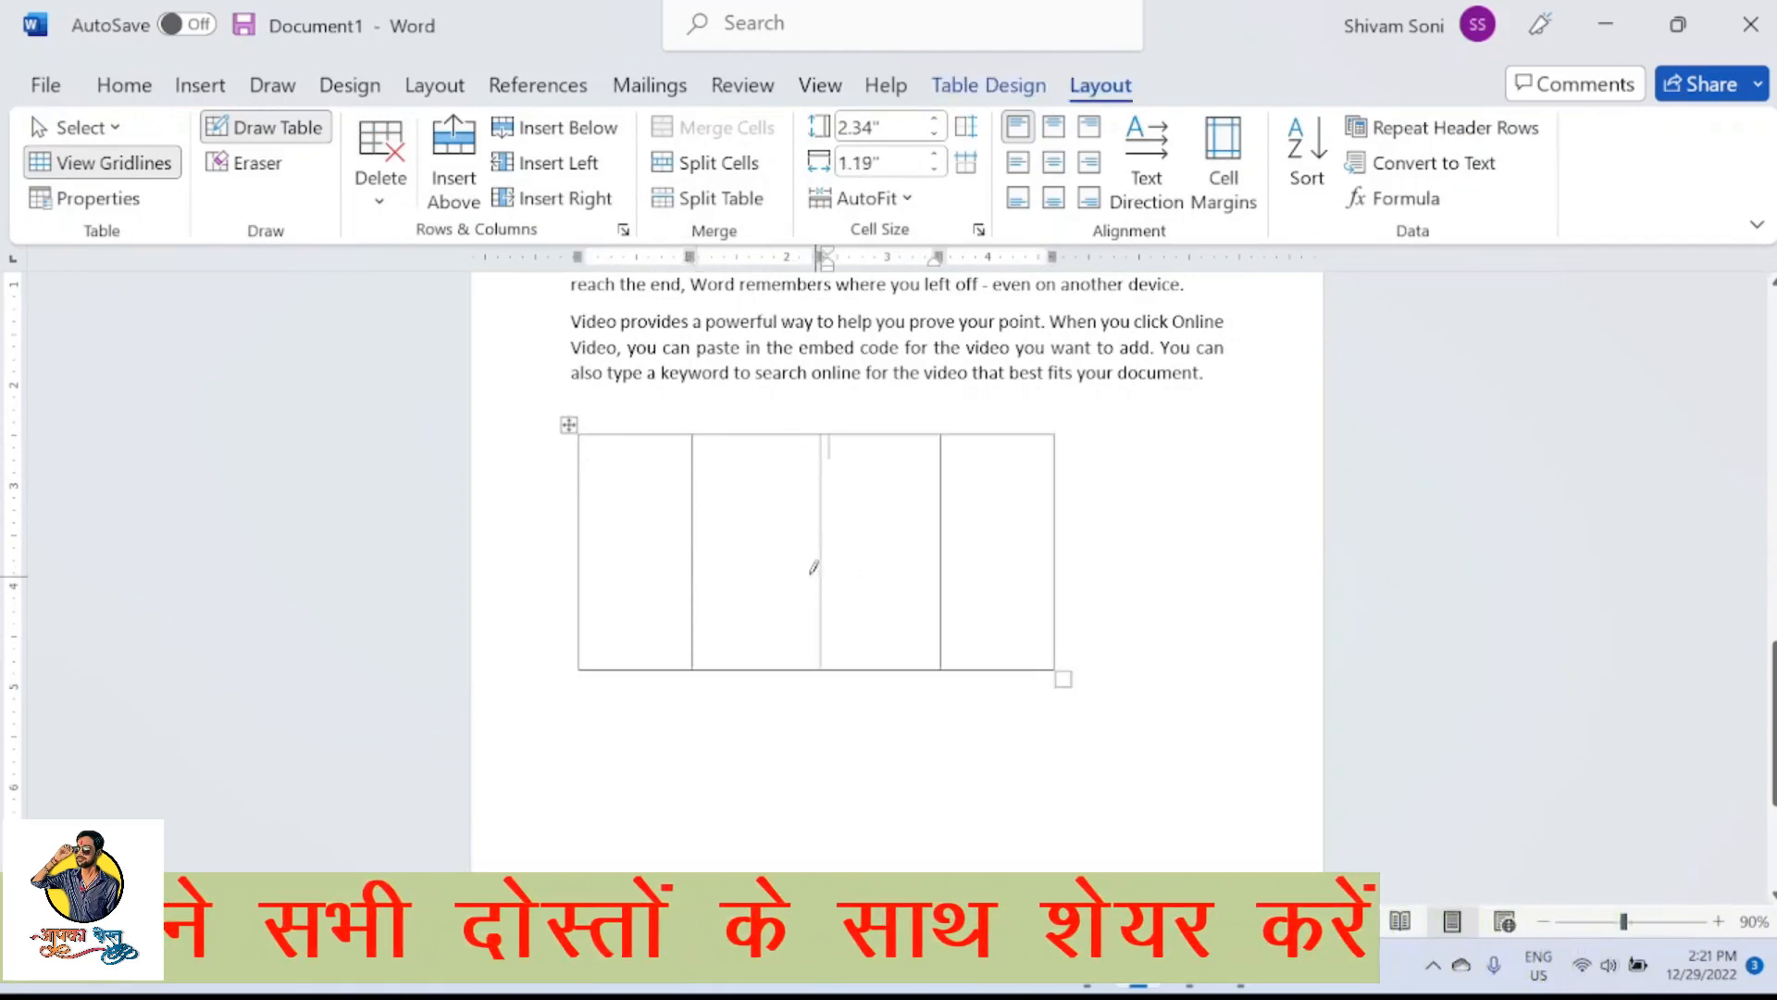
left_click_drag(583, 567, 690, 566)
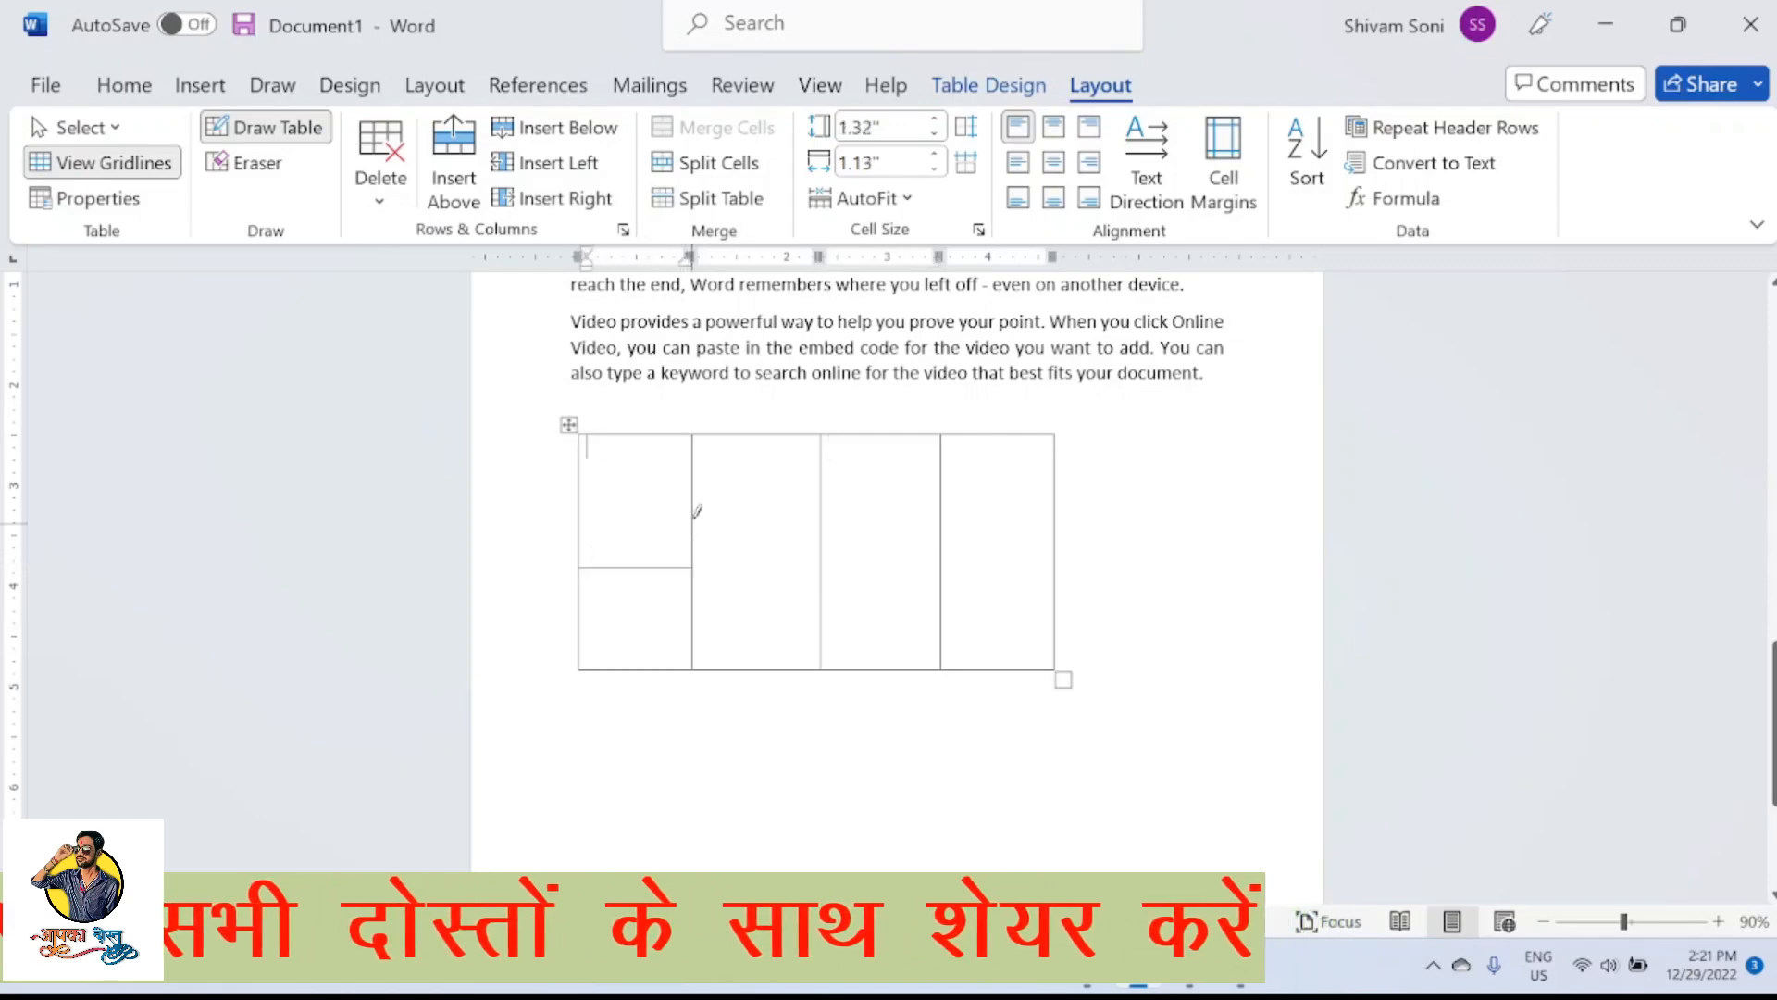
Draw a horizontal border at a different height across each of the second, third and fourth columns, and undo the whole drawn table
mouse_move(696, 483)
left_mouse_down()
mouse_move(803, 474)
mouse_move(936, 534)
left_mouse_up()
left_click_drag(944, 608, 1052, 608)
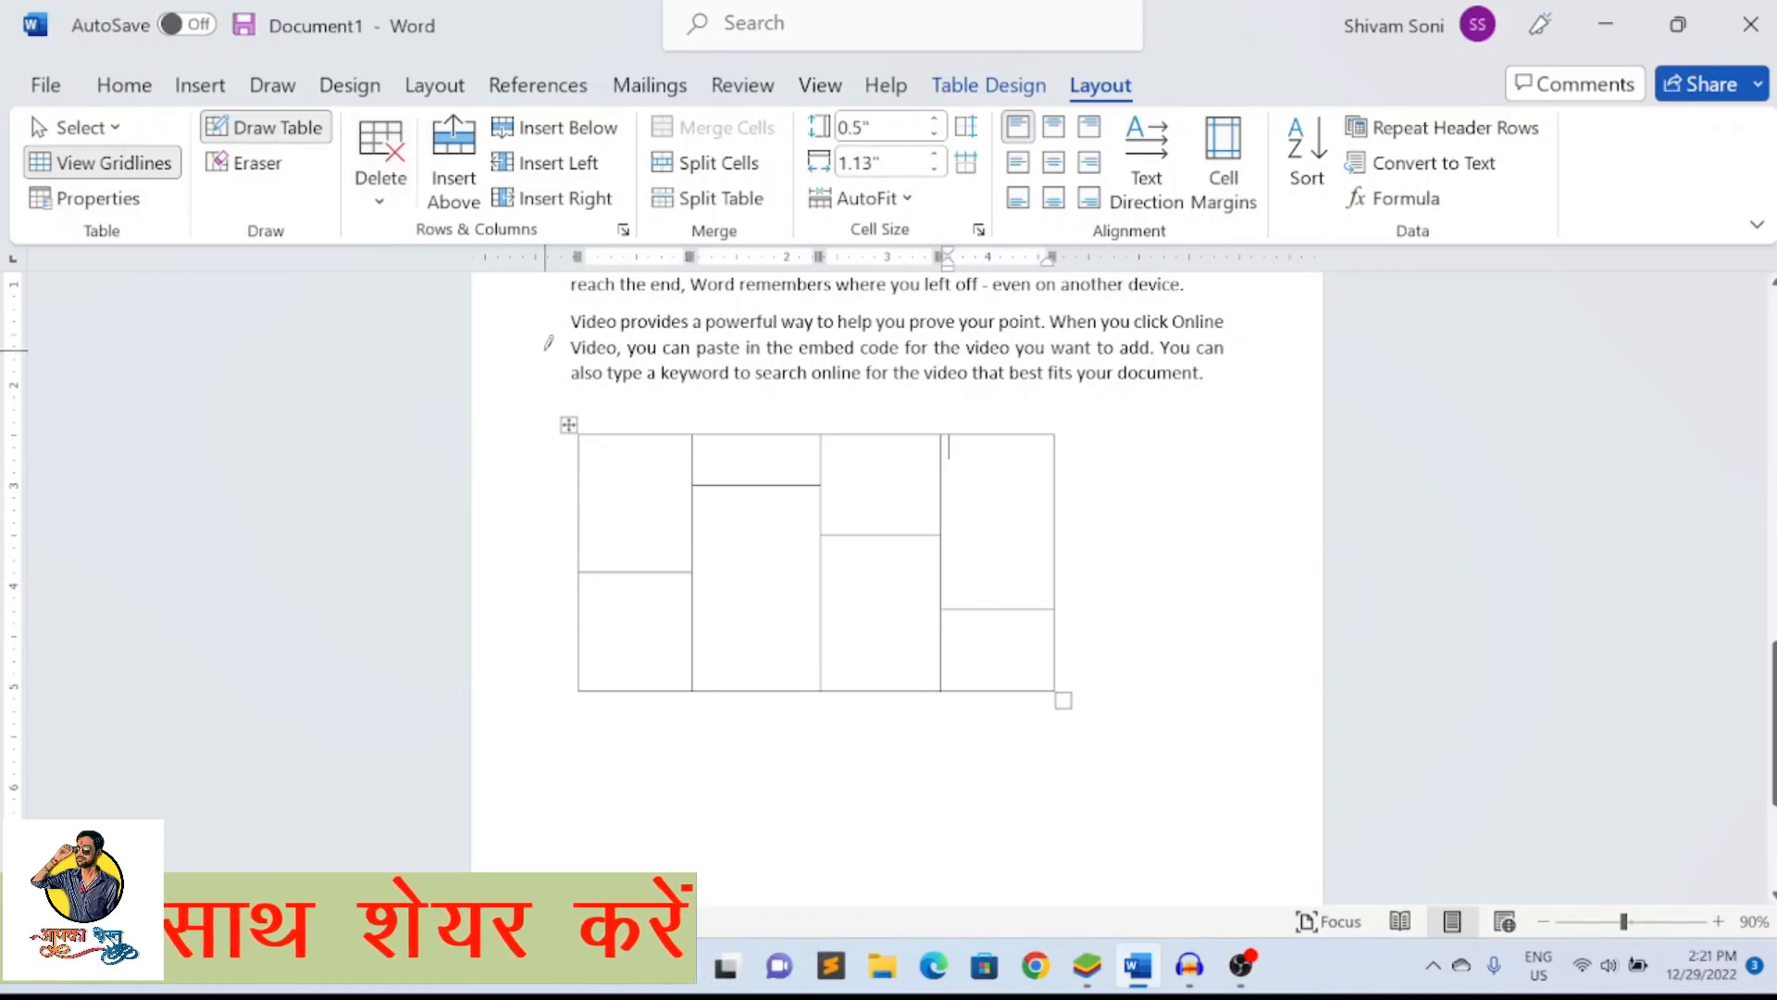
key("ctrl+z")
key("ctrl+z")
key("ctrl+z")
key("ctrl+z")
key("ctrl+z")
key("ctrl+z")
key("ctrl+z")
key("ctrl+z")
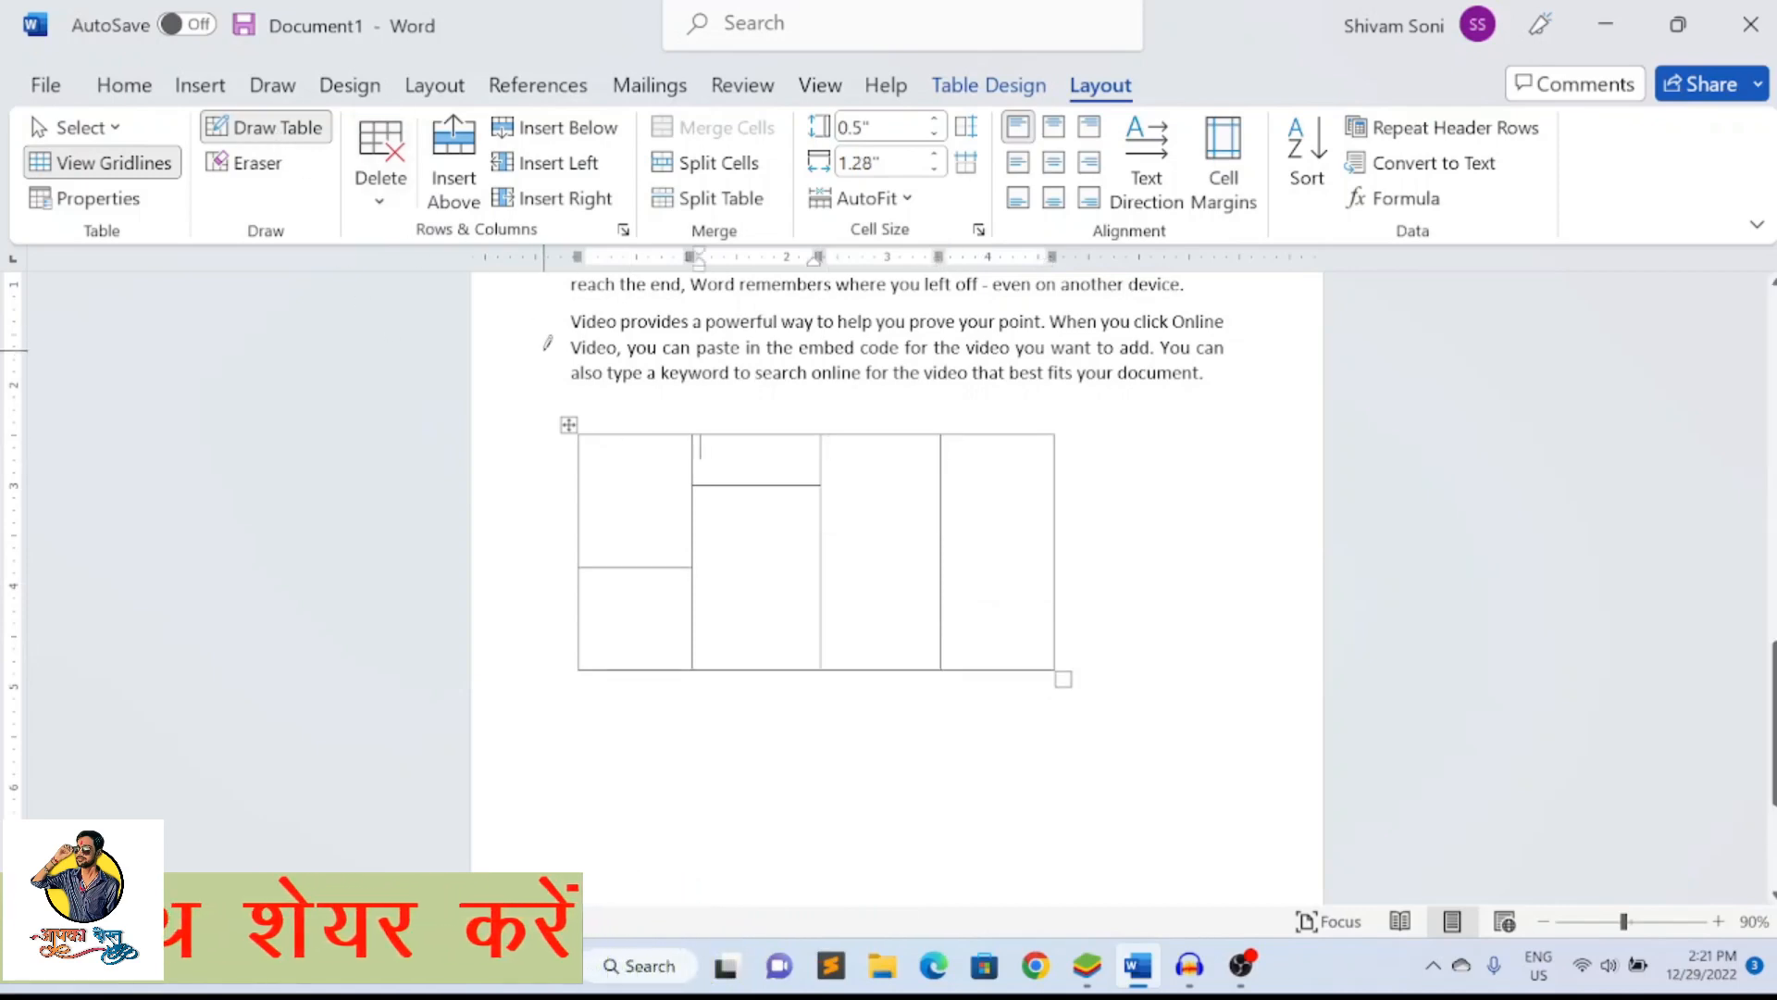
key("ctrl+z")
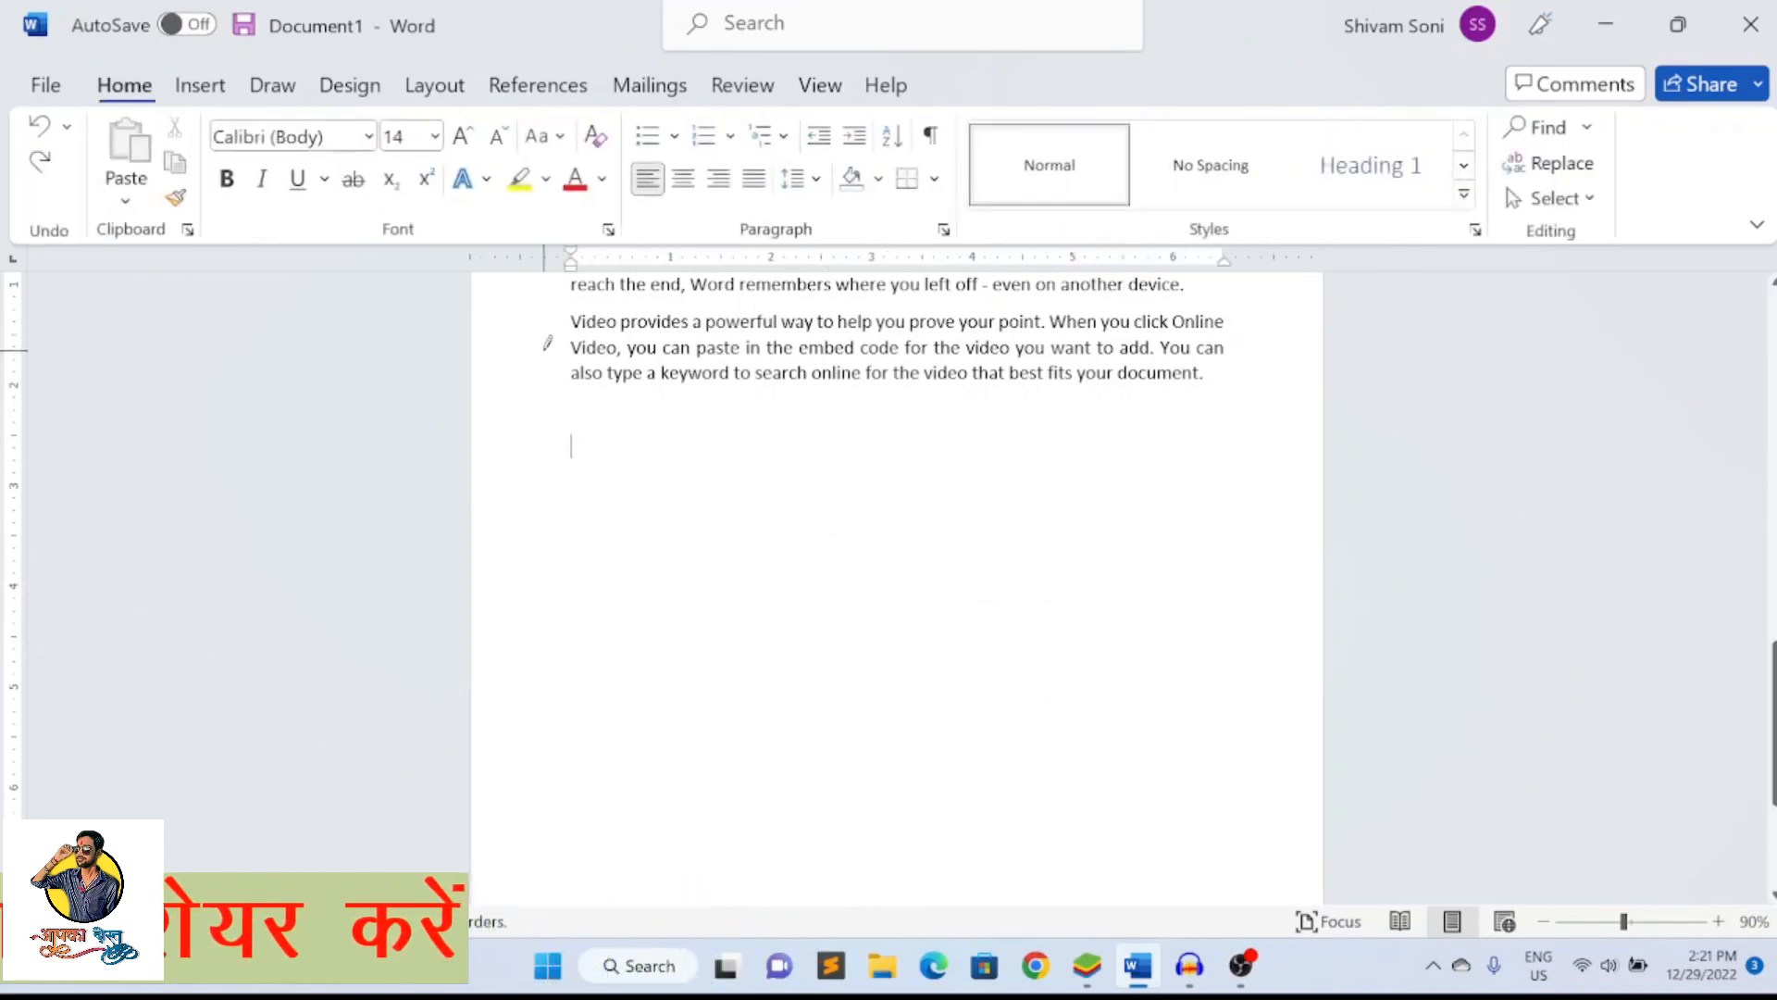
Insert the built-in Calendar 2 quick table below the last paragraph and undo the insertion
left_click(200, 85)
left_click(238, 196)
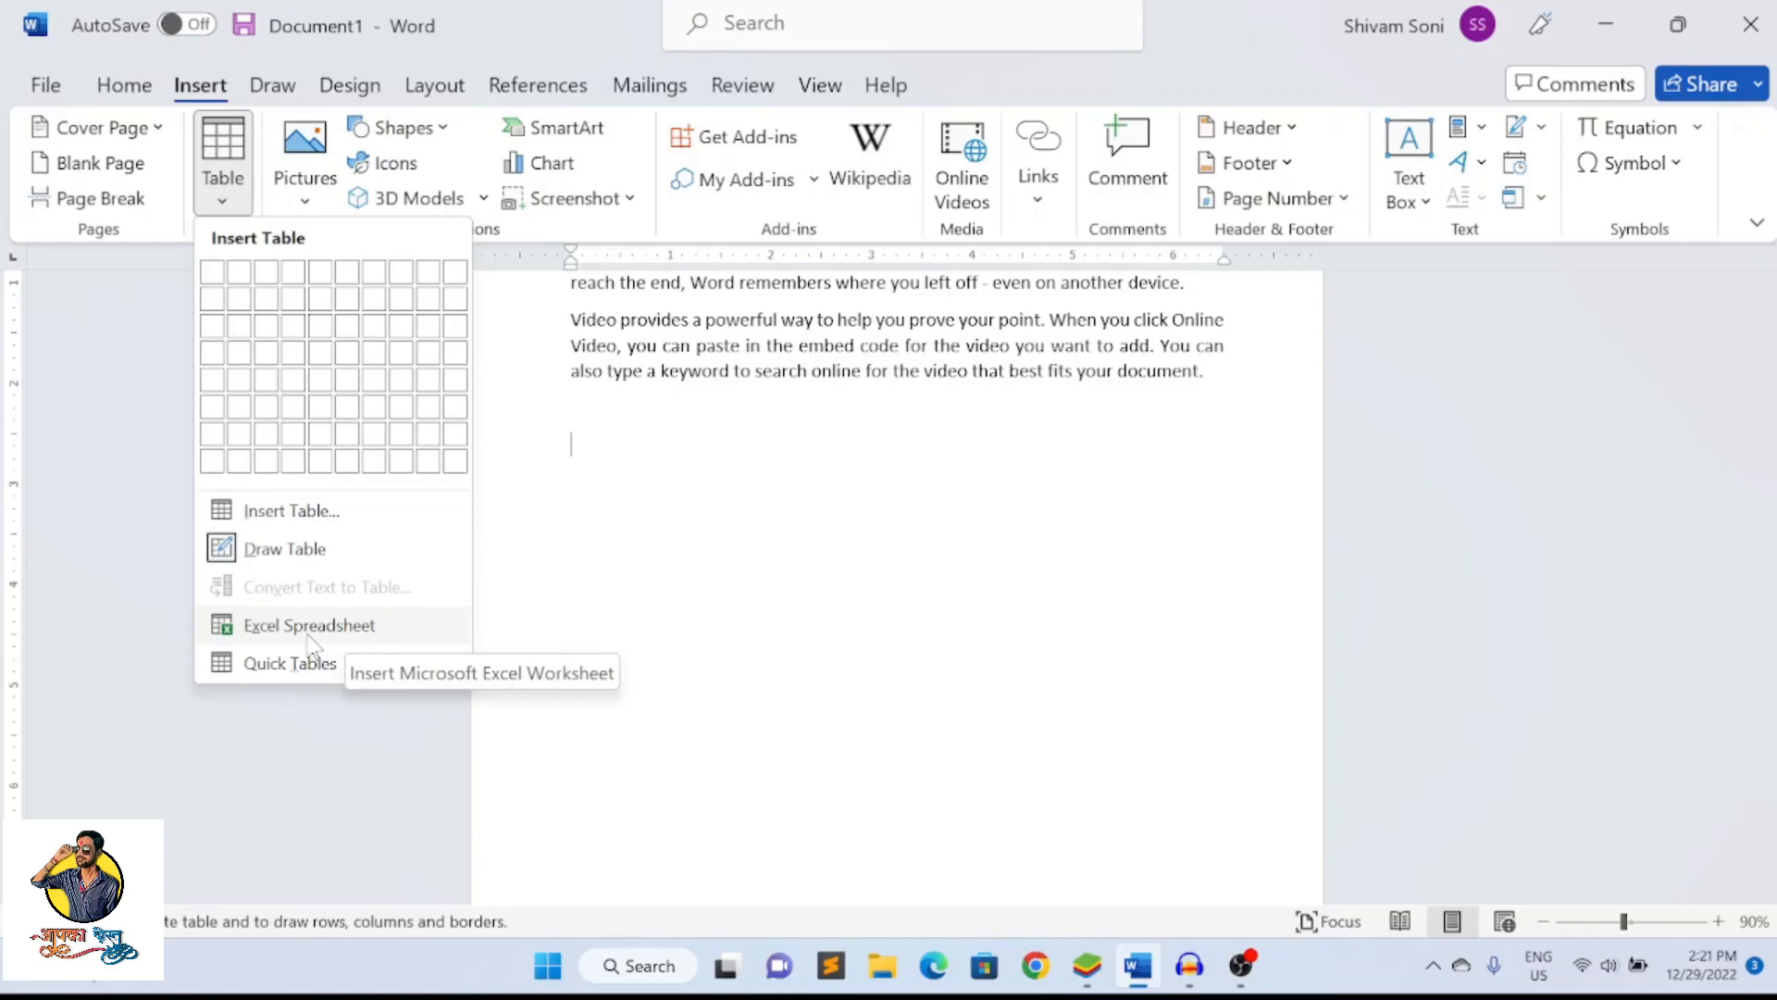
mouse_move(296, 662)
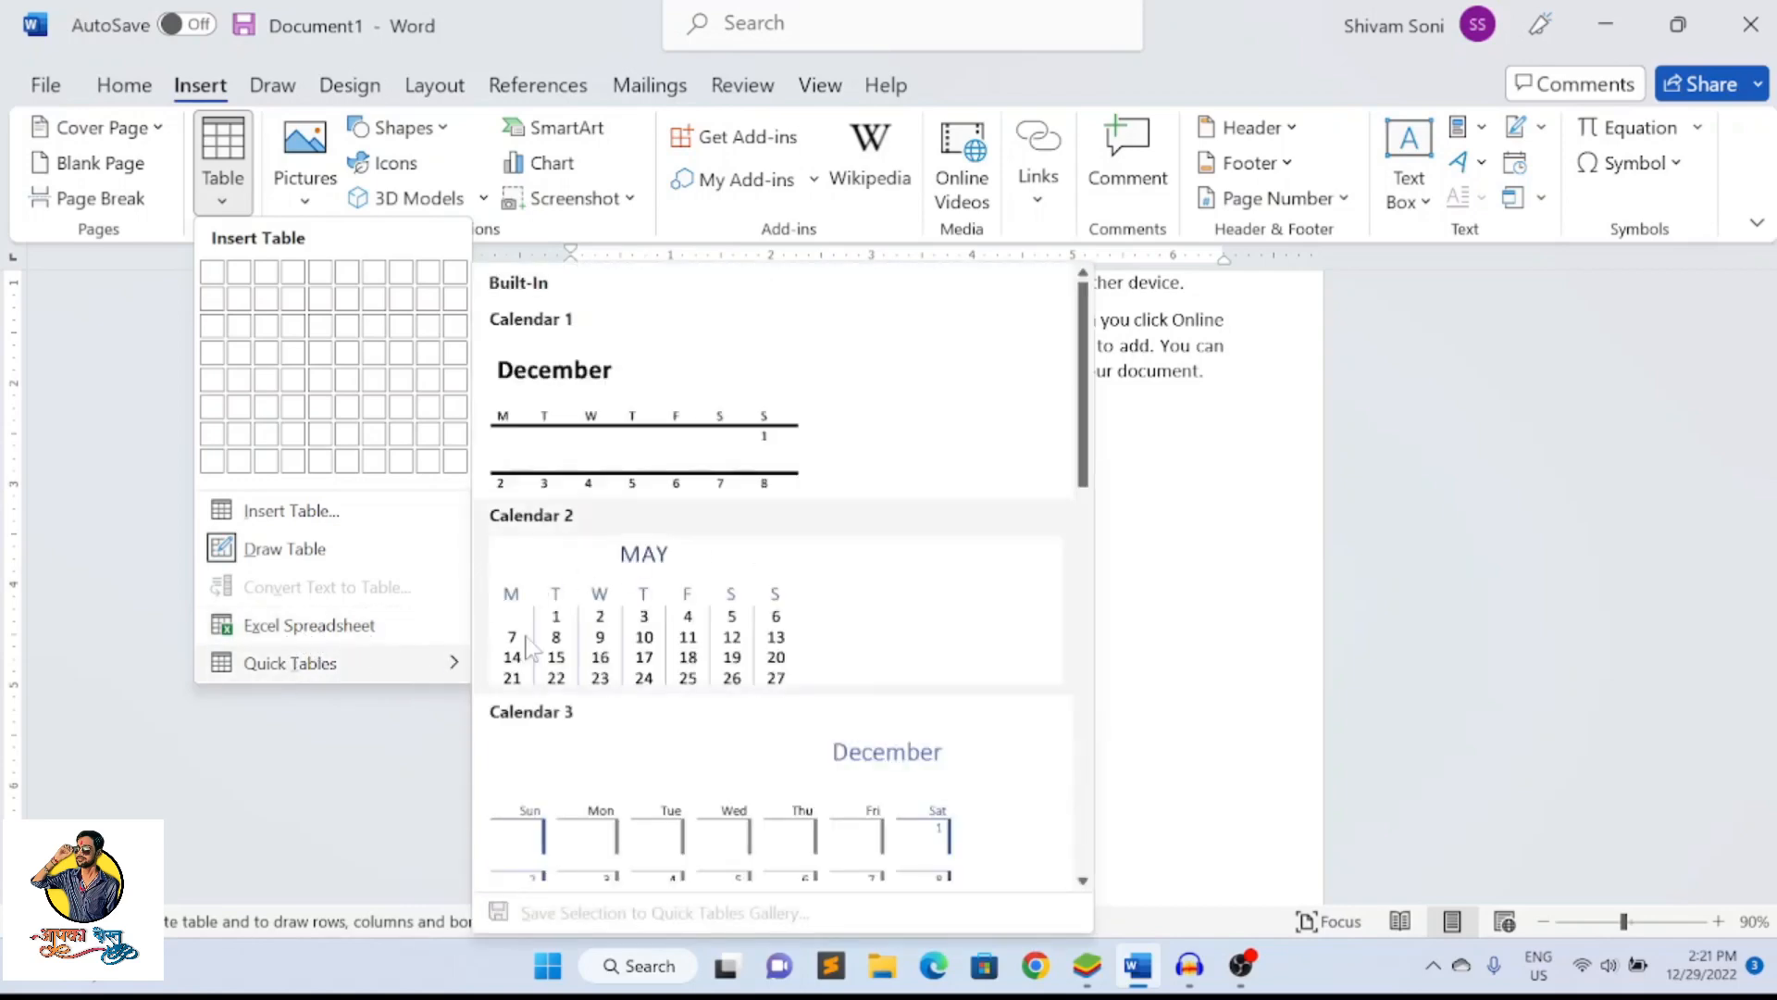
scroll(648, 518, "down", 5)
scroll(648, 518, "up", 10)
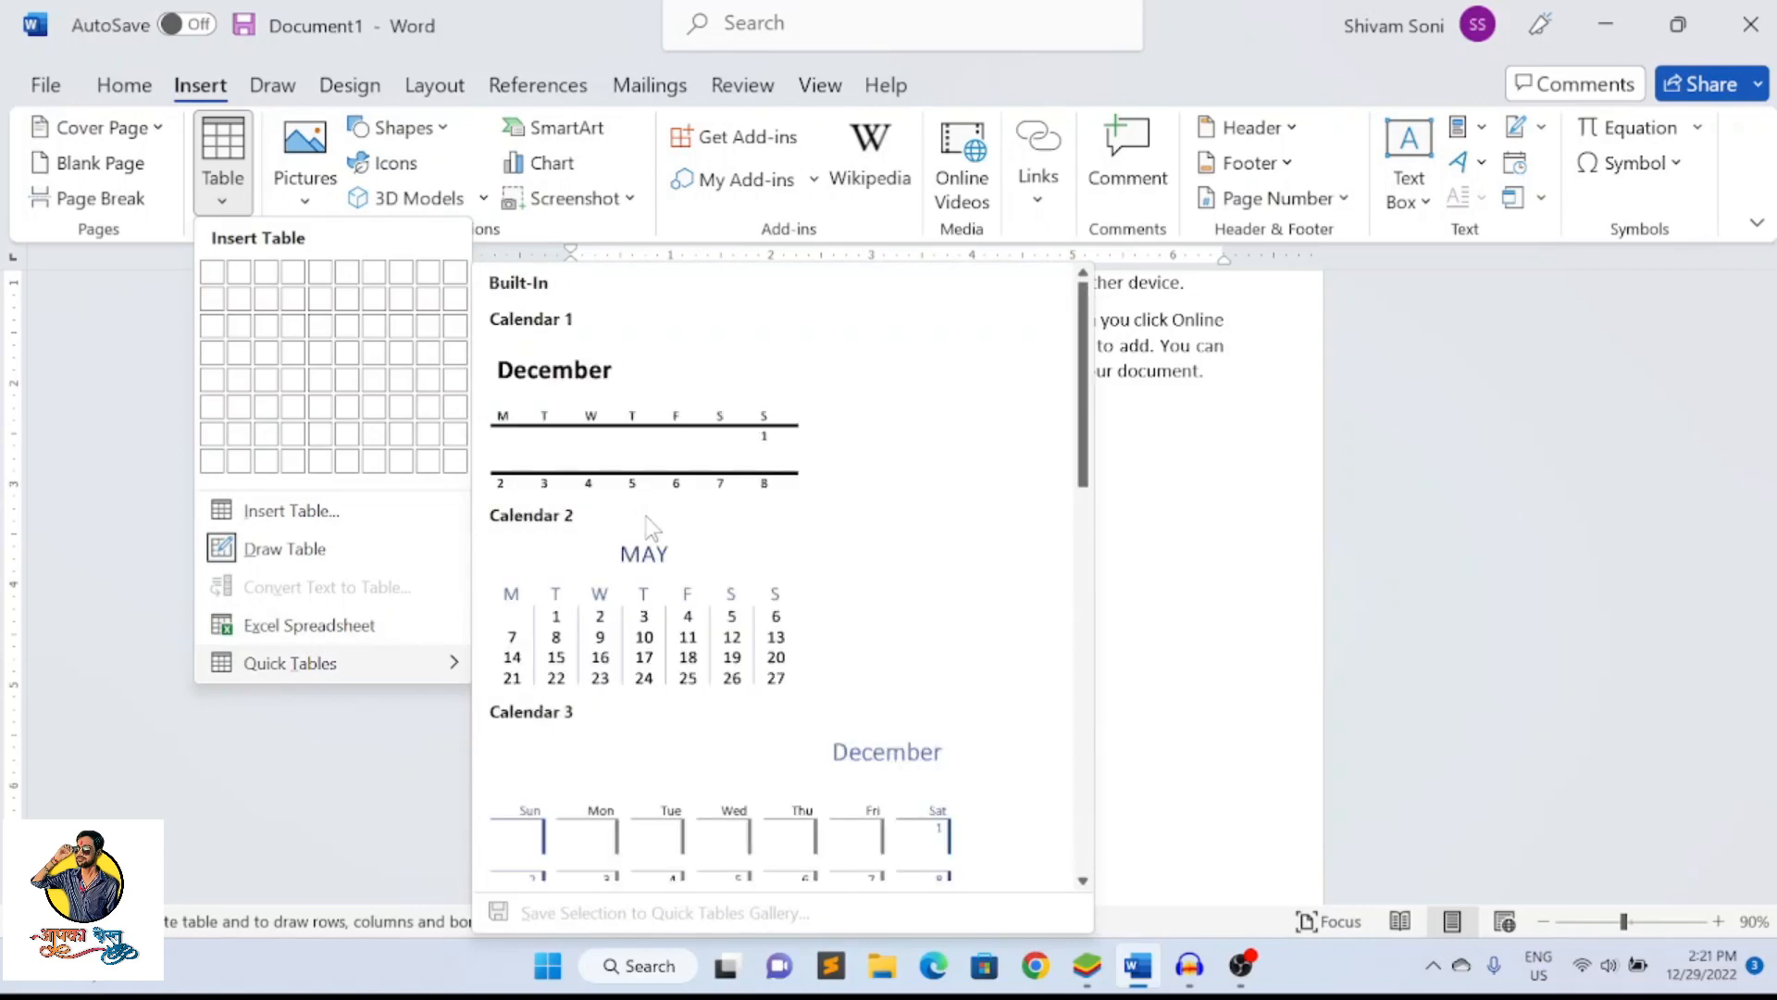
left_click(646, 592)
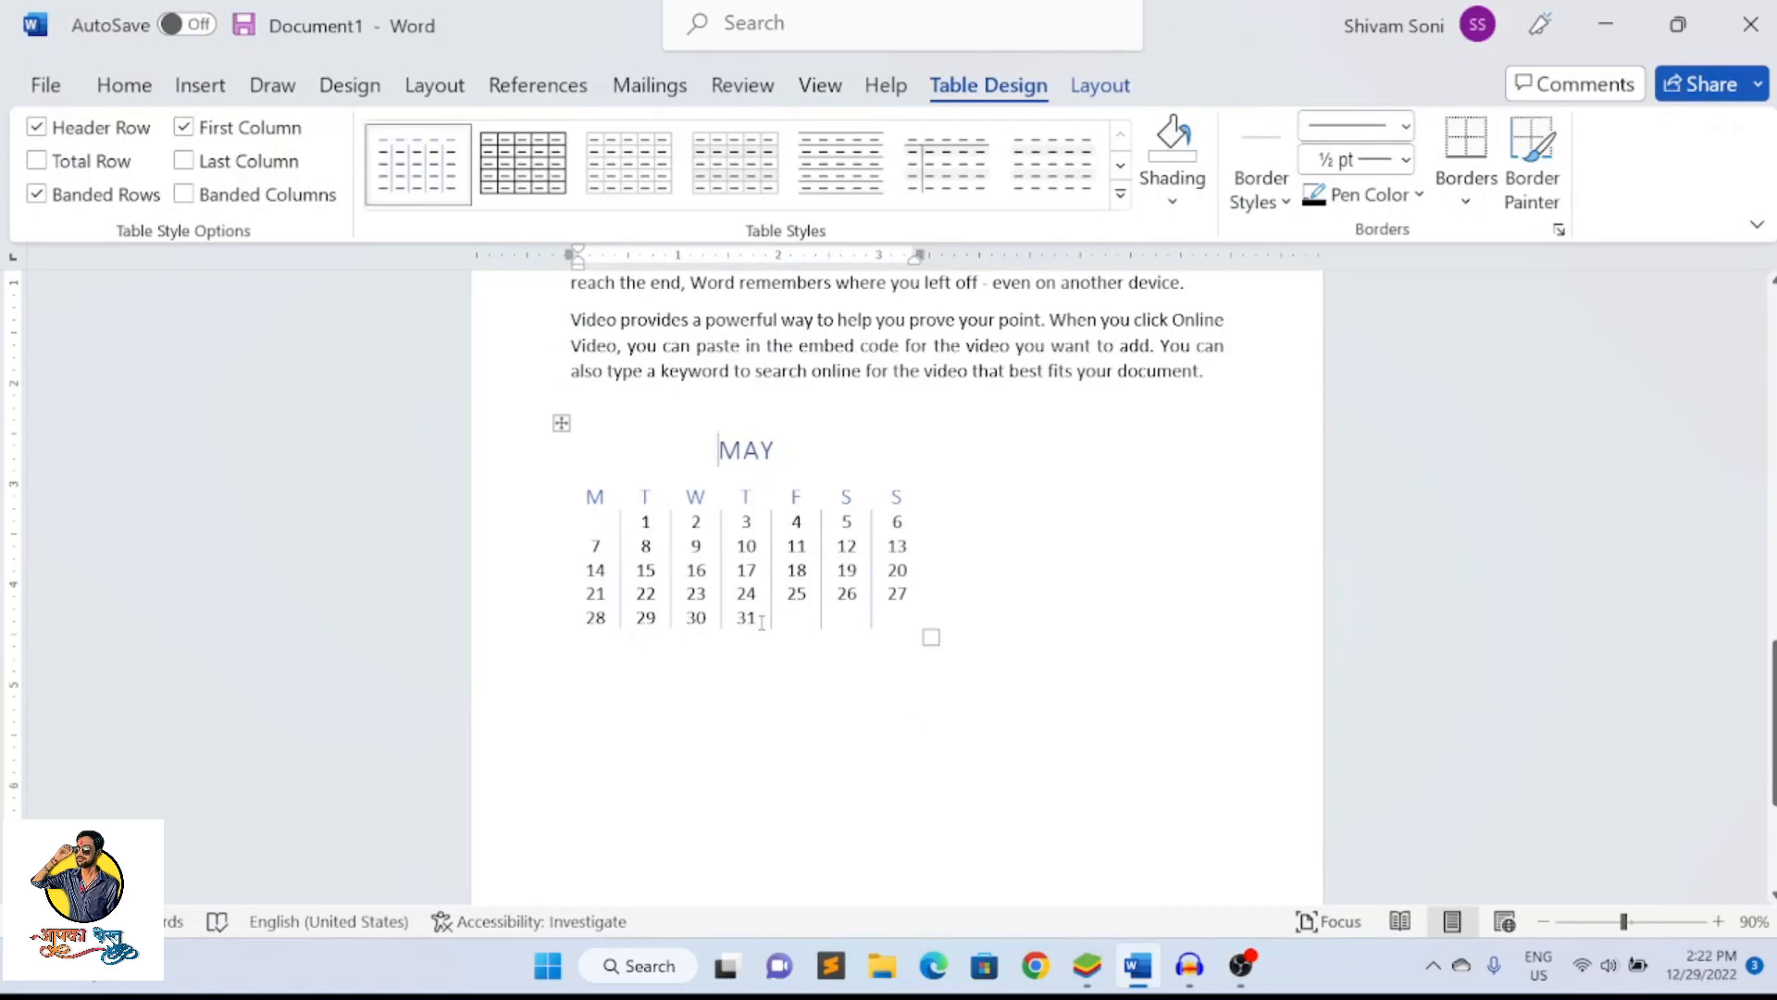
key("ctrl+z")
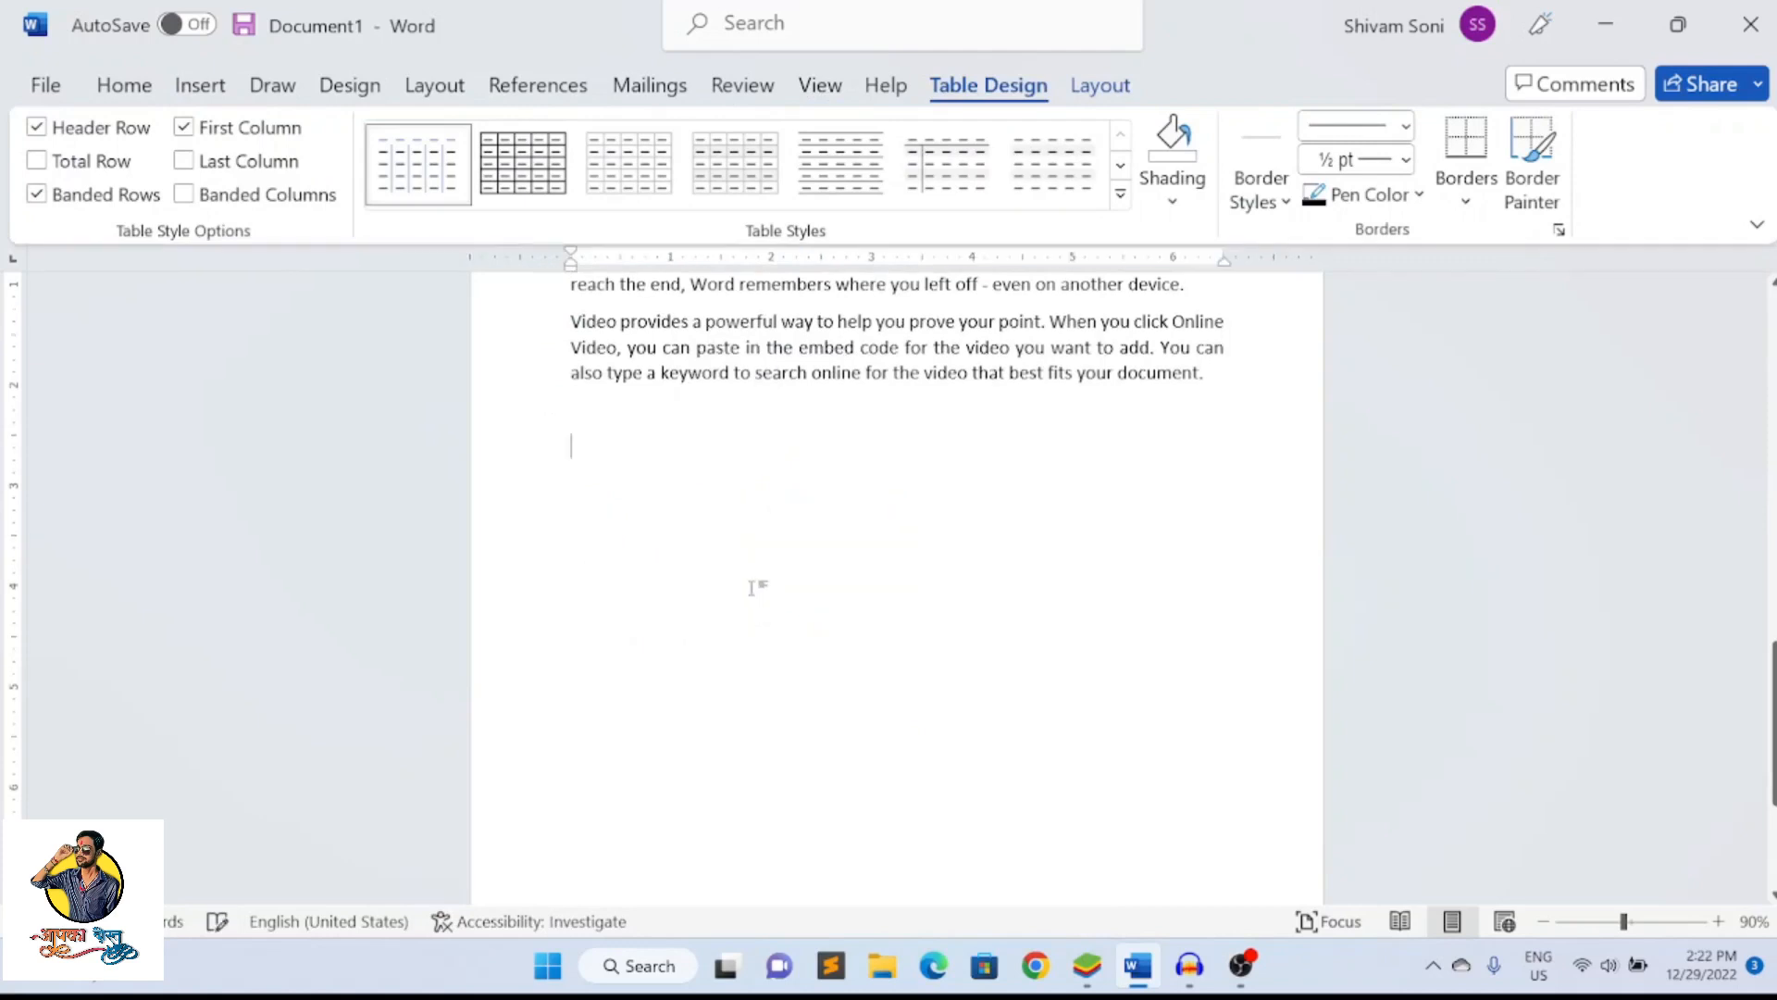
Insert two stock images, the gloved hand placing a golf ball and the person seen through a metal tube
left_click(192, 93)
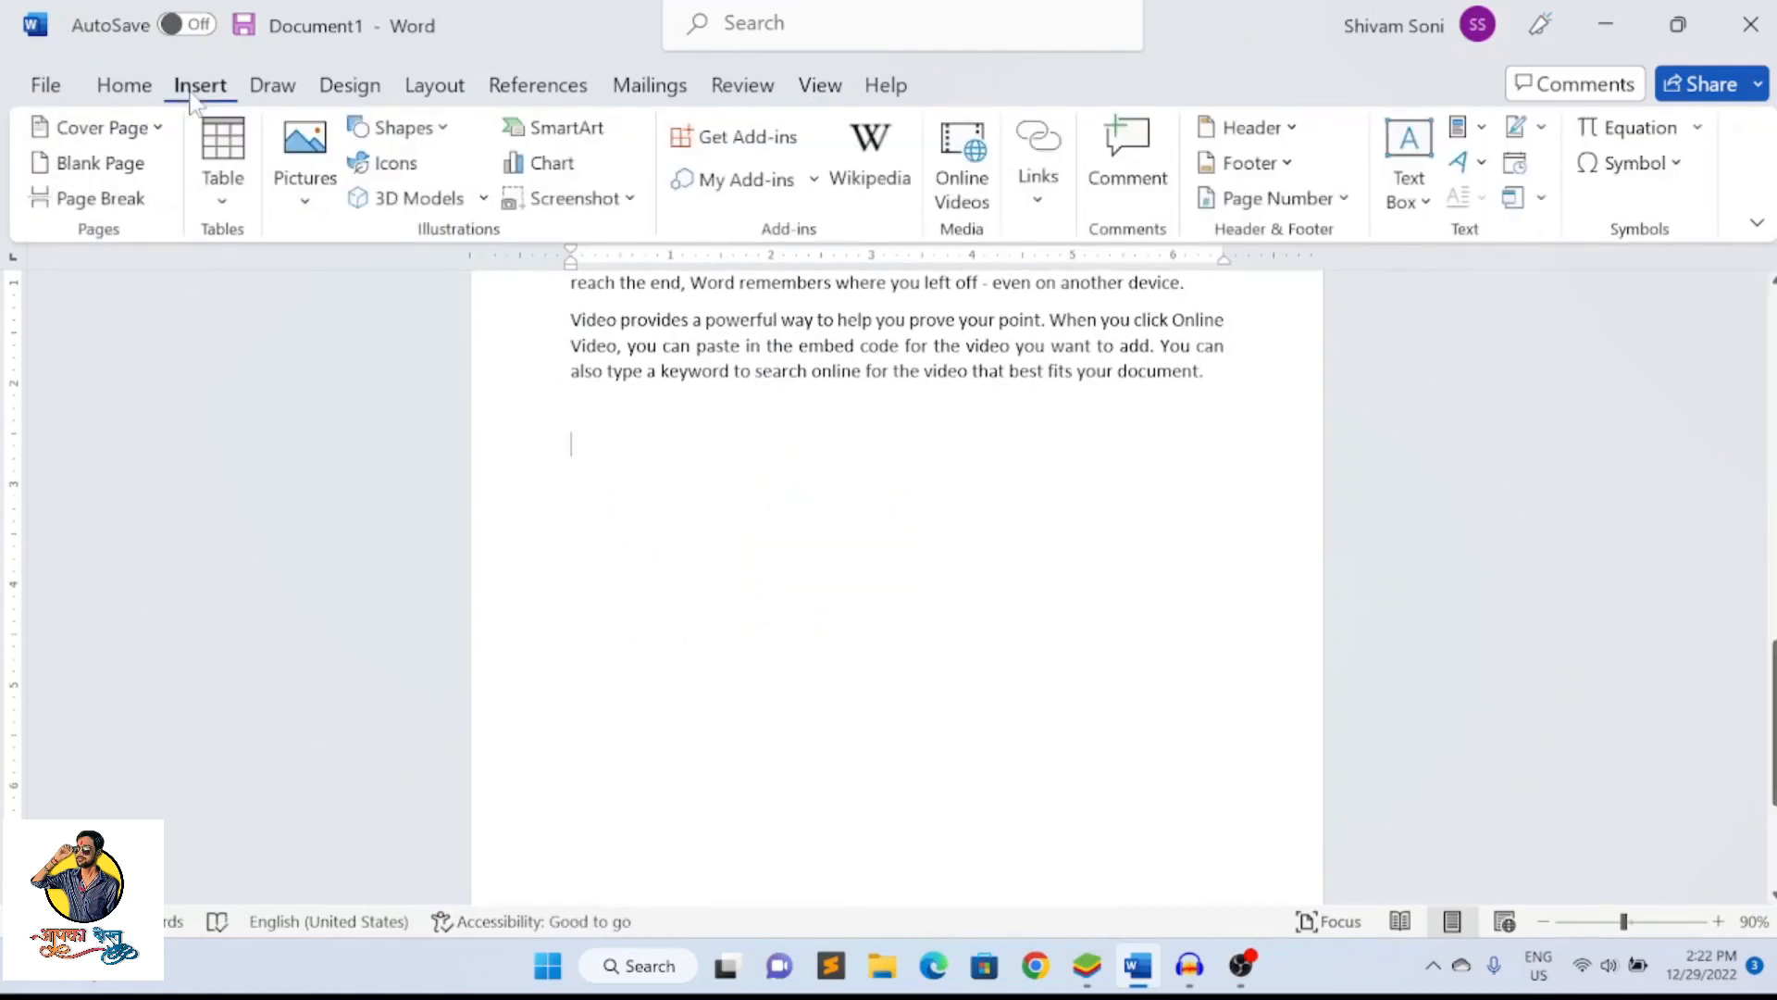
left_click(308, 209)
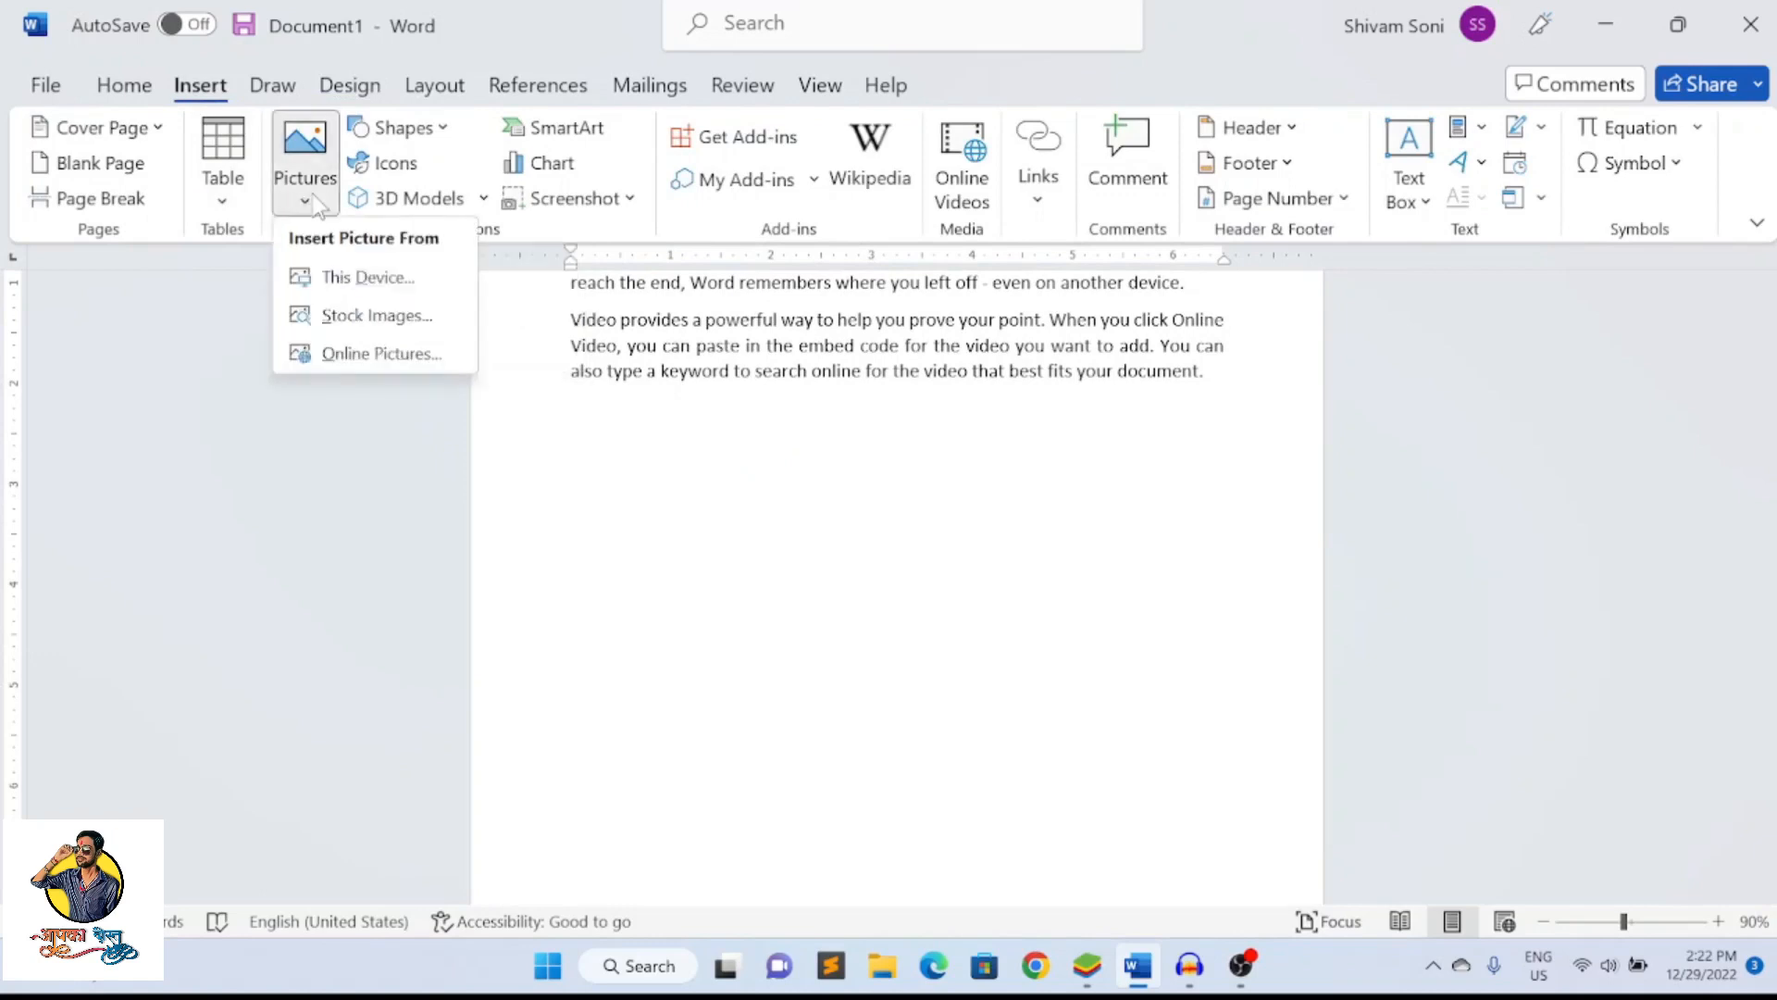
left_click(348, 320)
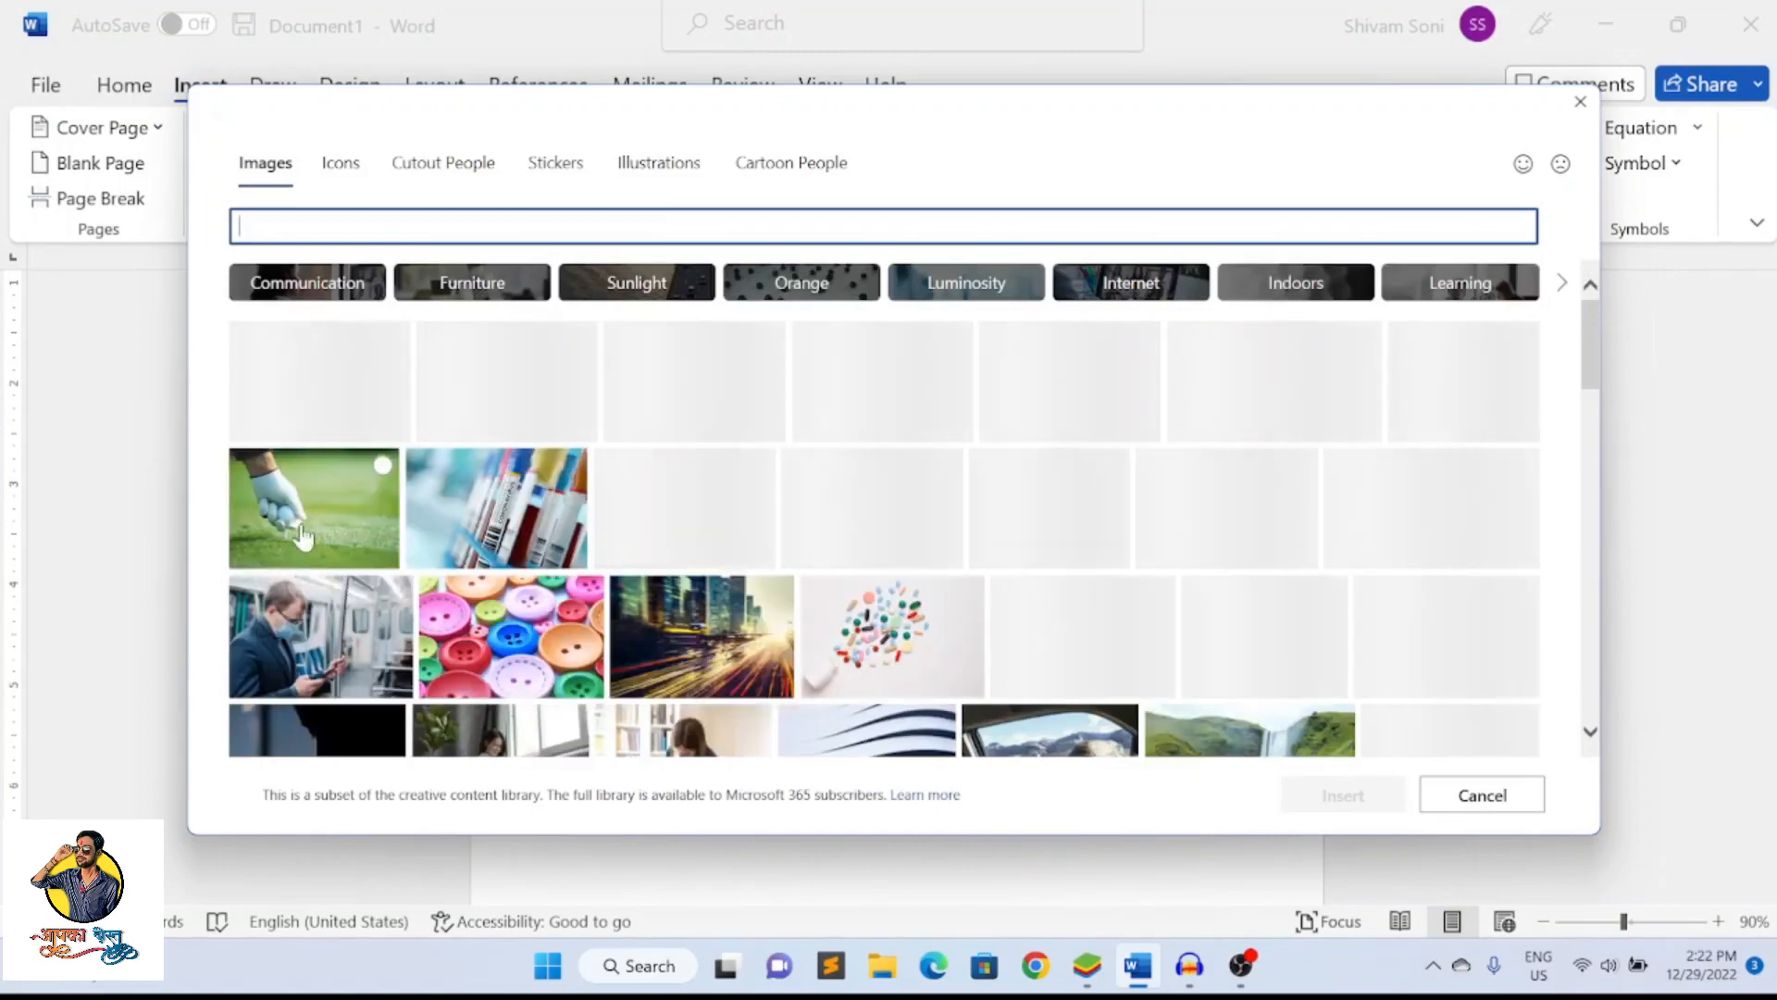
left_click(303, 535)
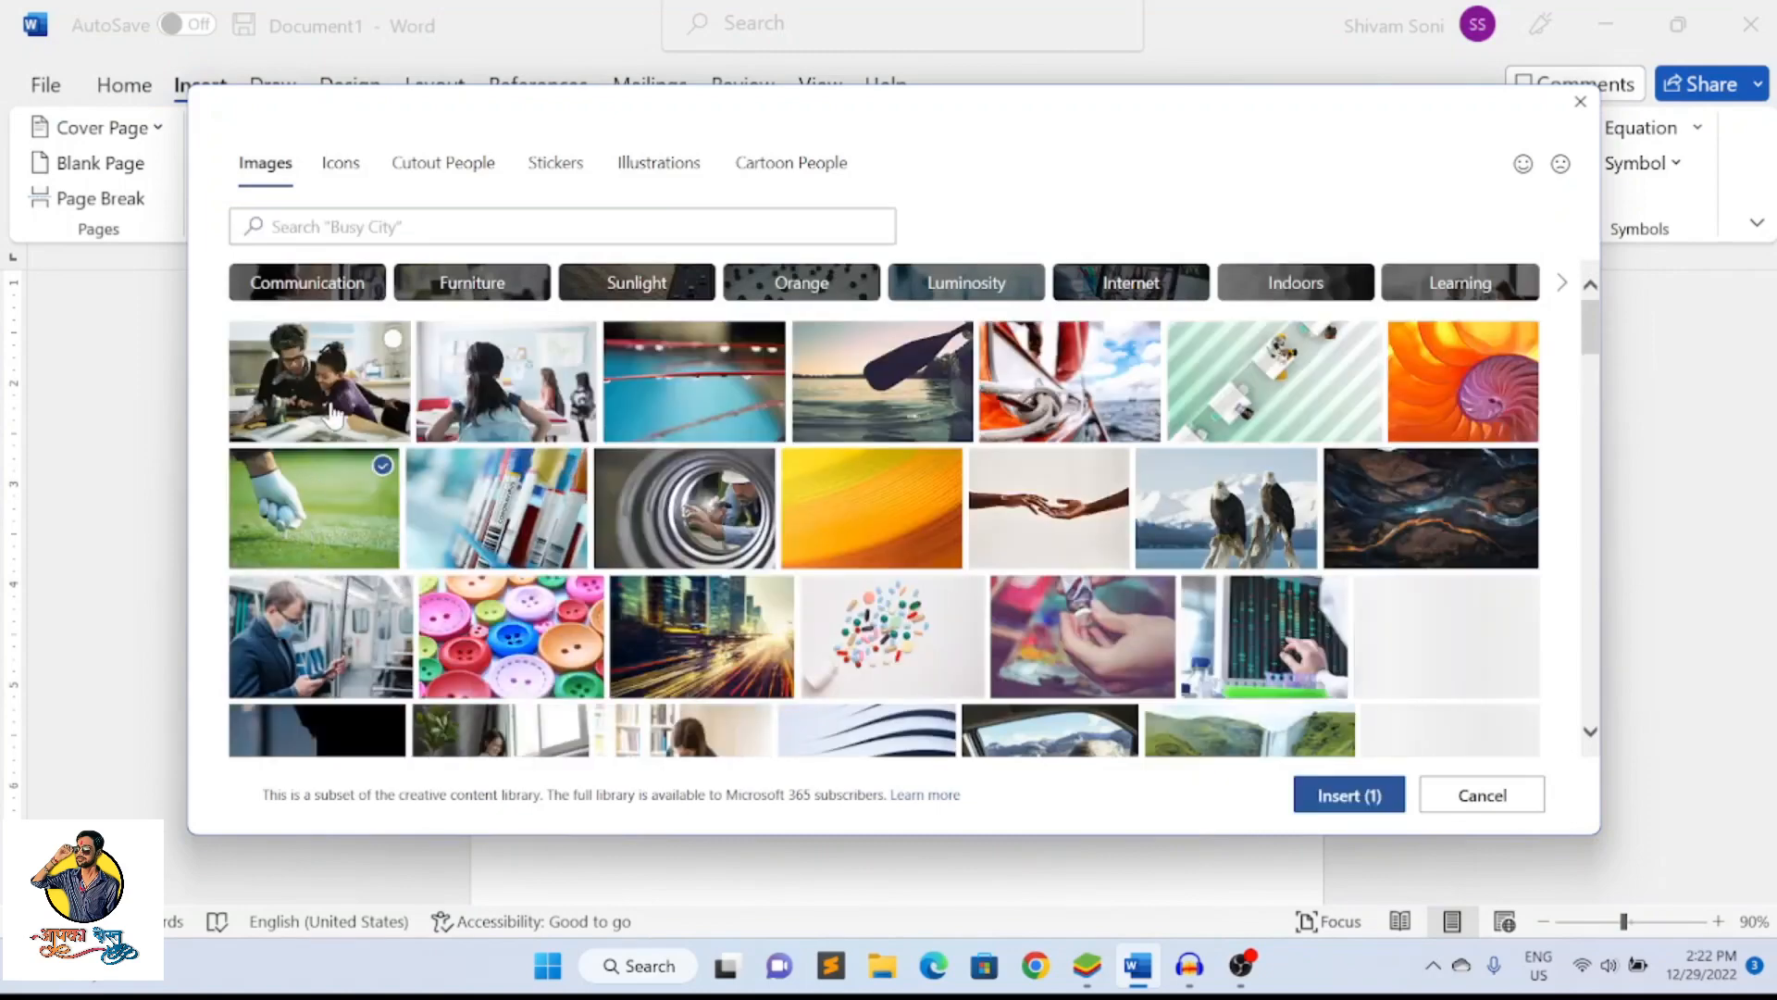
left_click(726, 530)
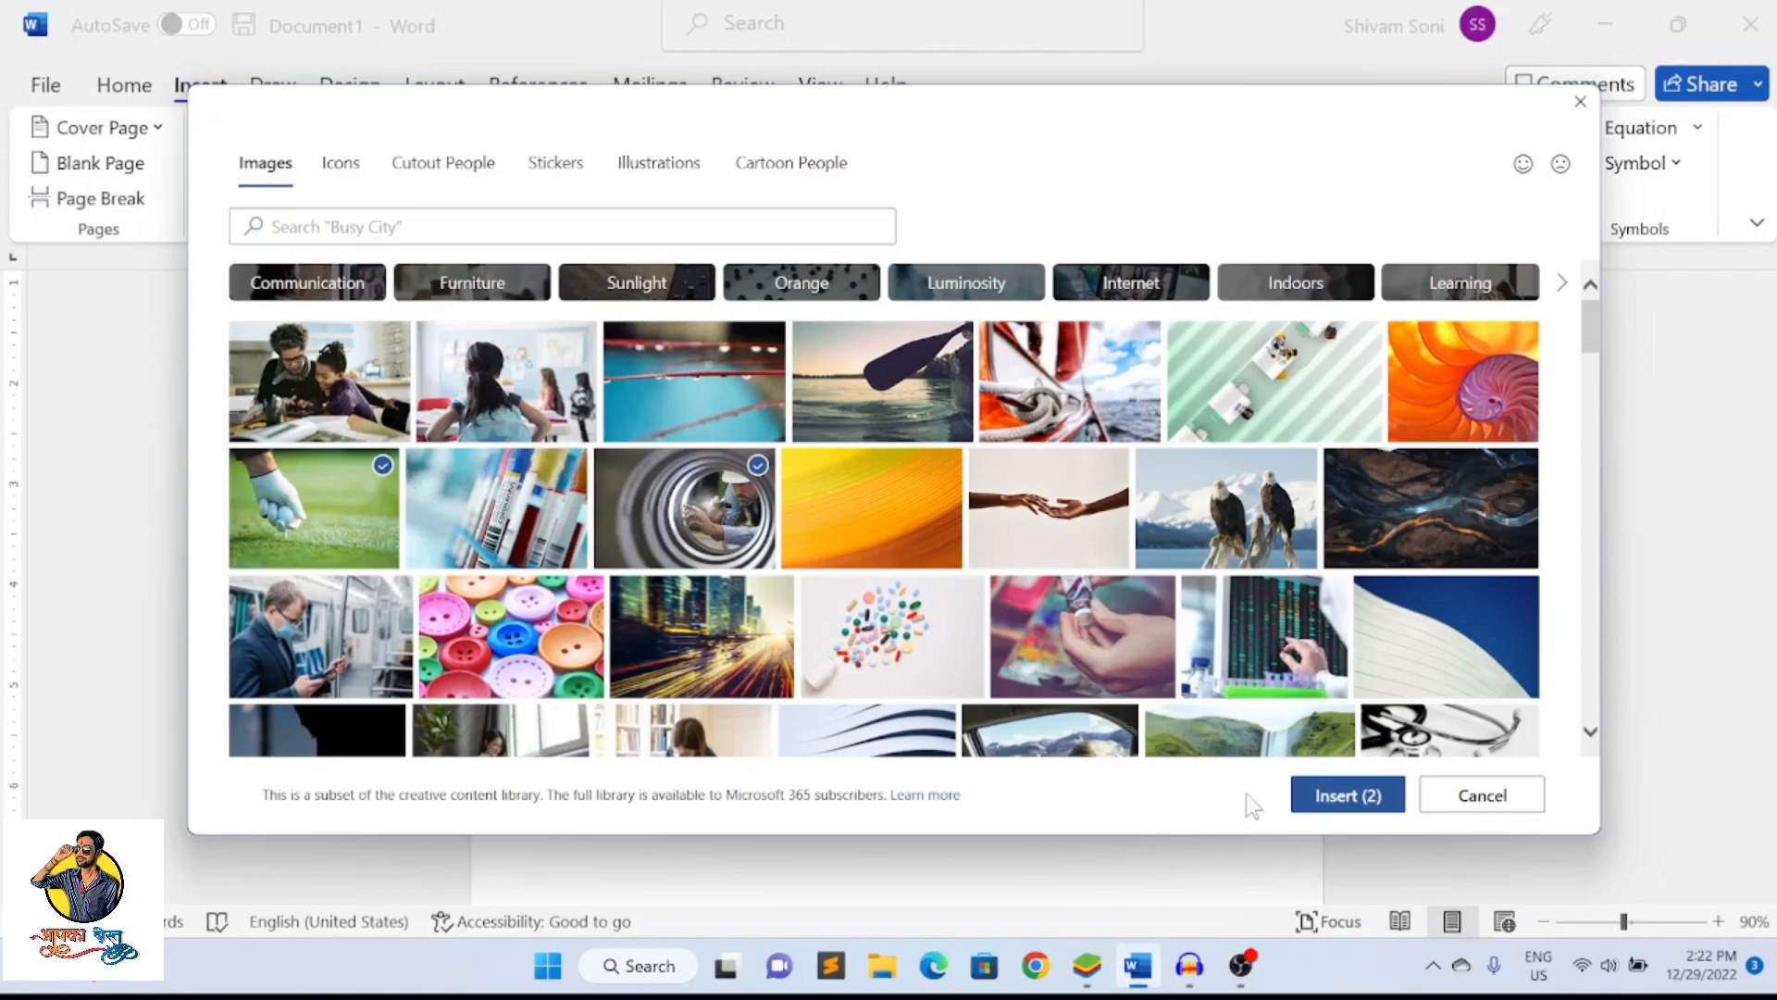
left_click(1344, 794)
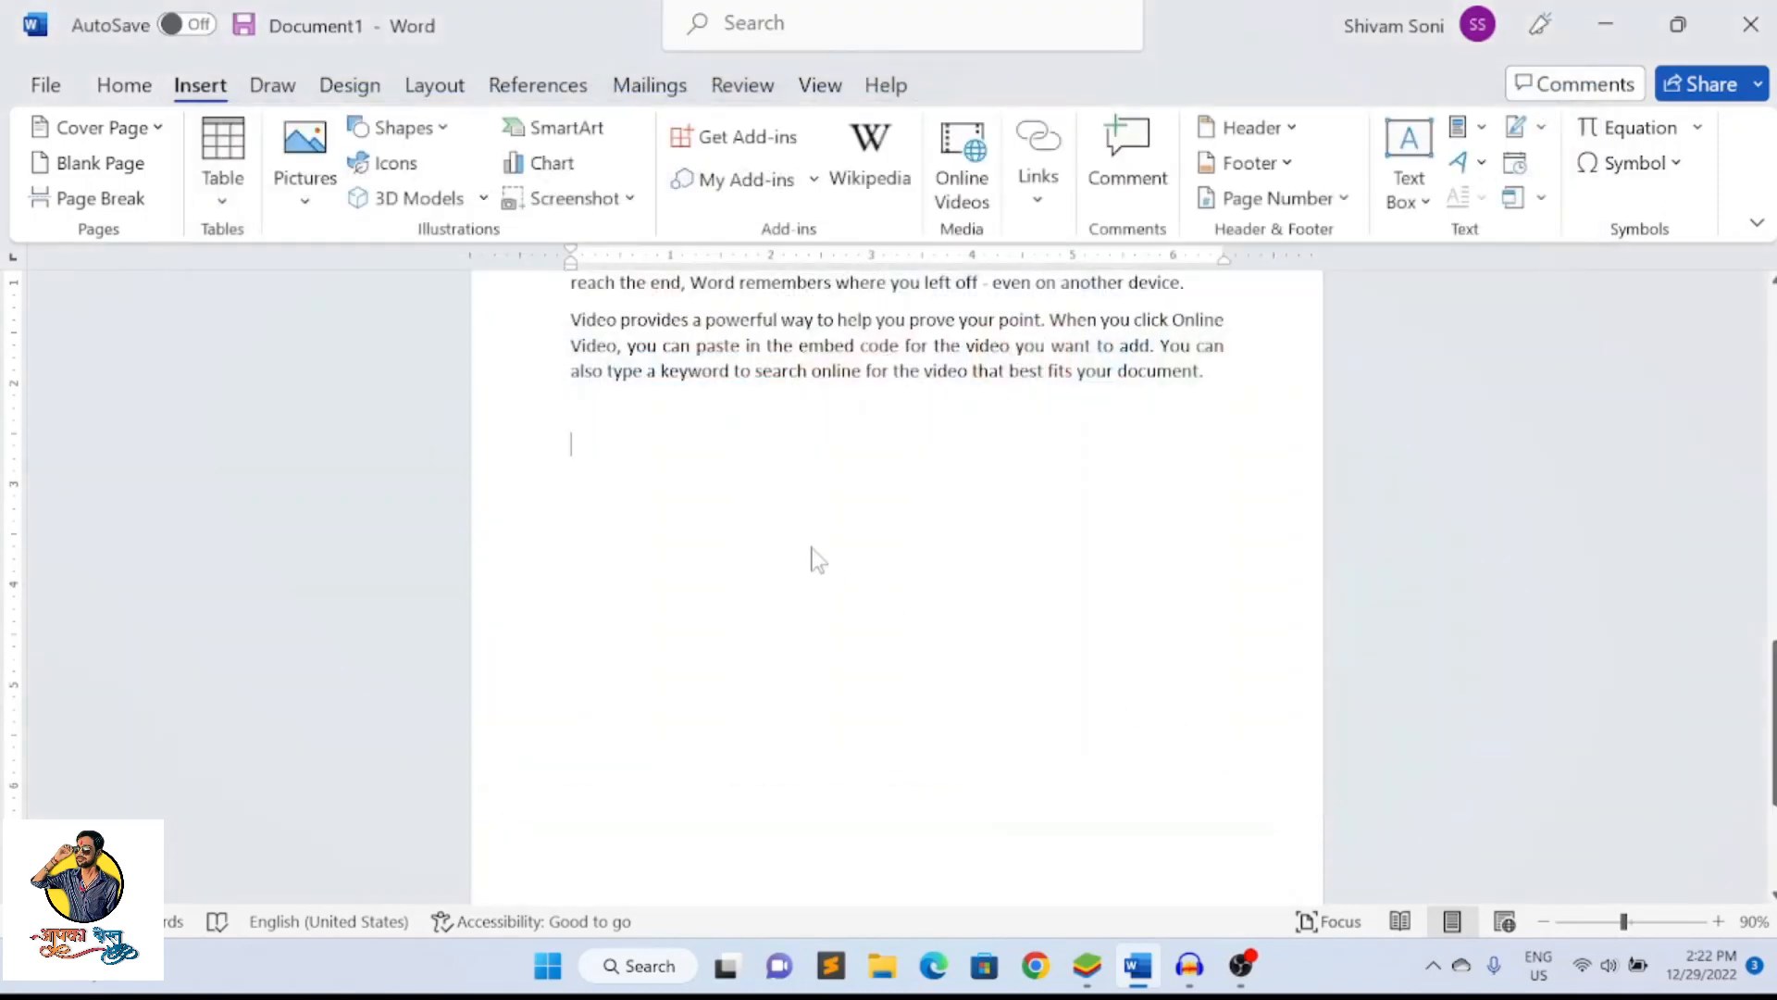
scroll(802, 542, "up", 5)
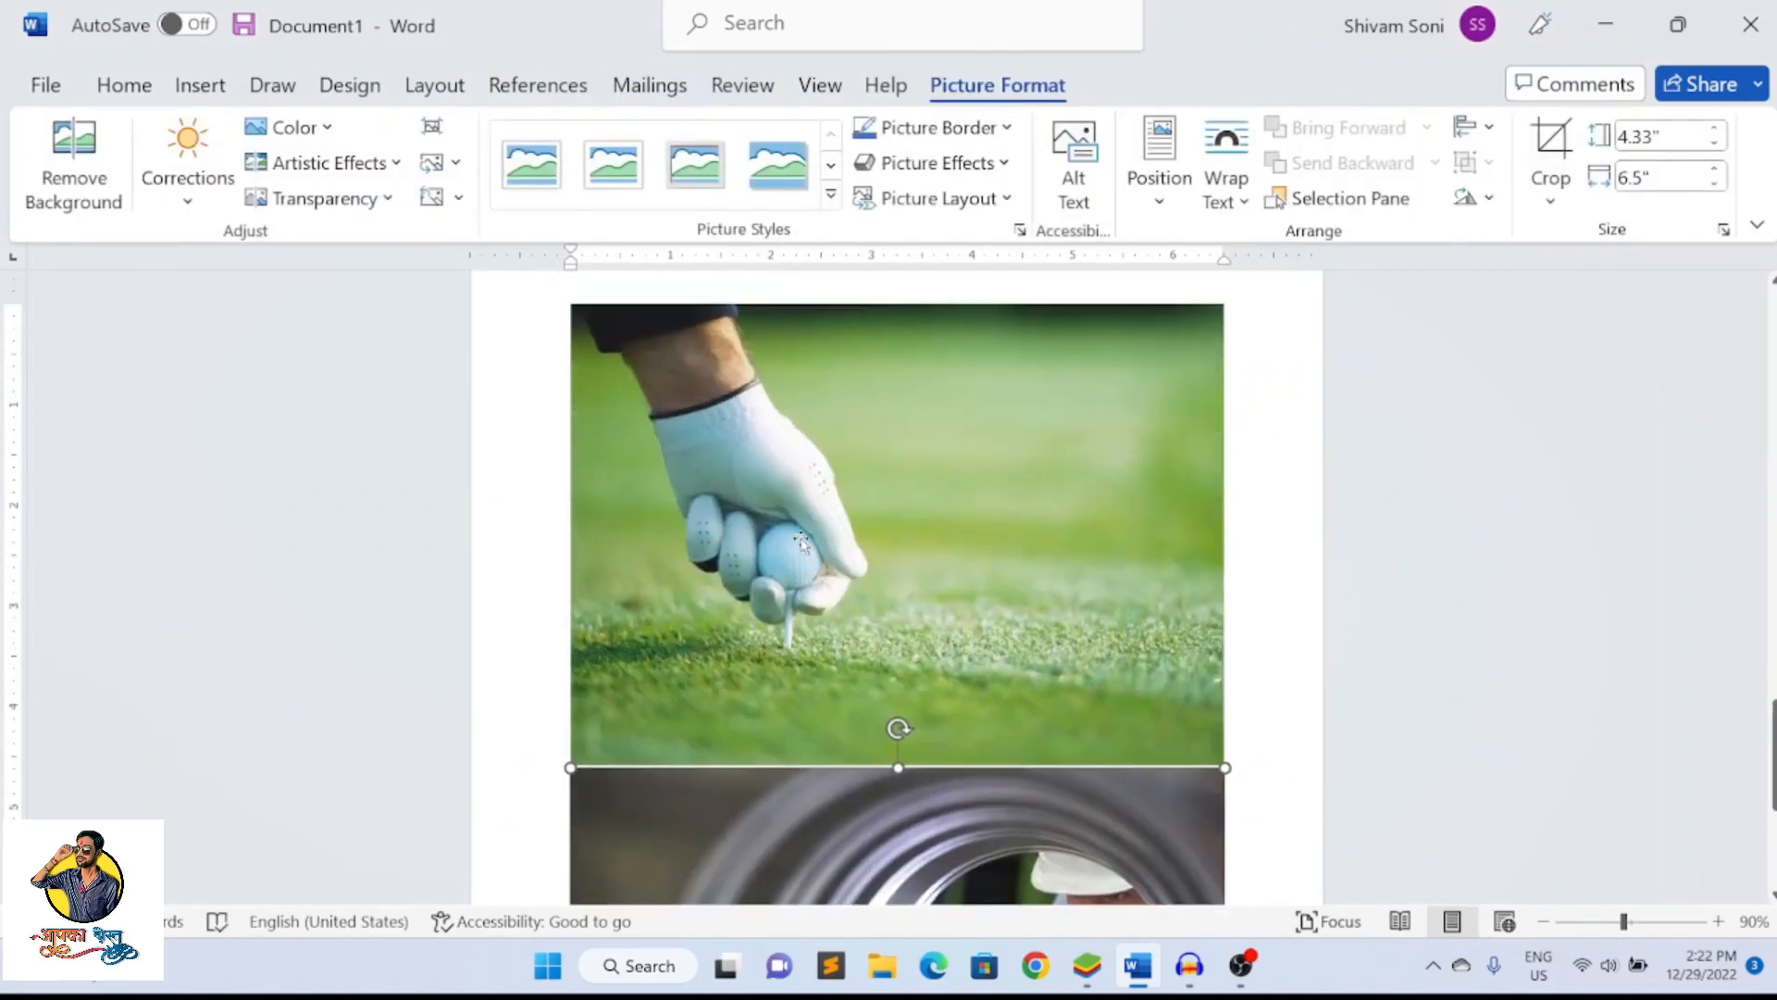
Insert the picture 123 from this device's Pictures folder below the last paragraph
scroll(654, 467, "up", 6)
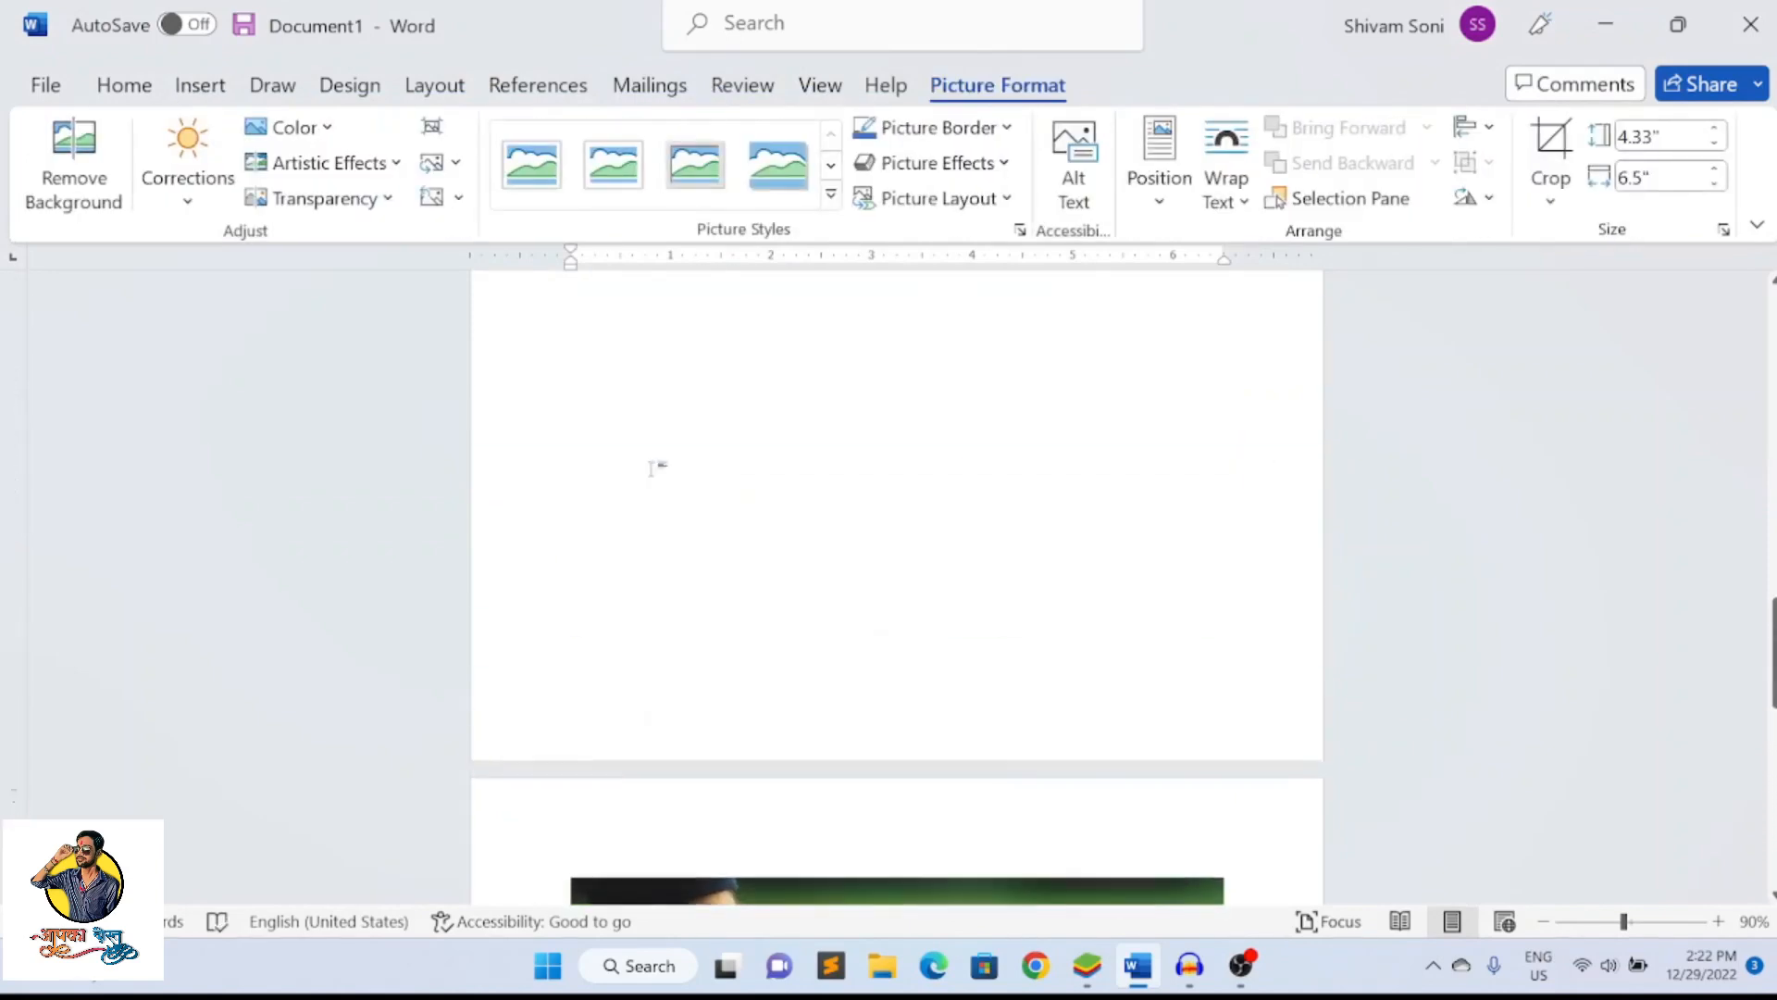
scroll(651, 468, "up", 5)
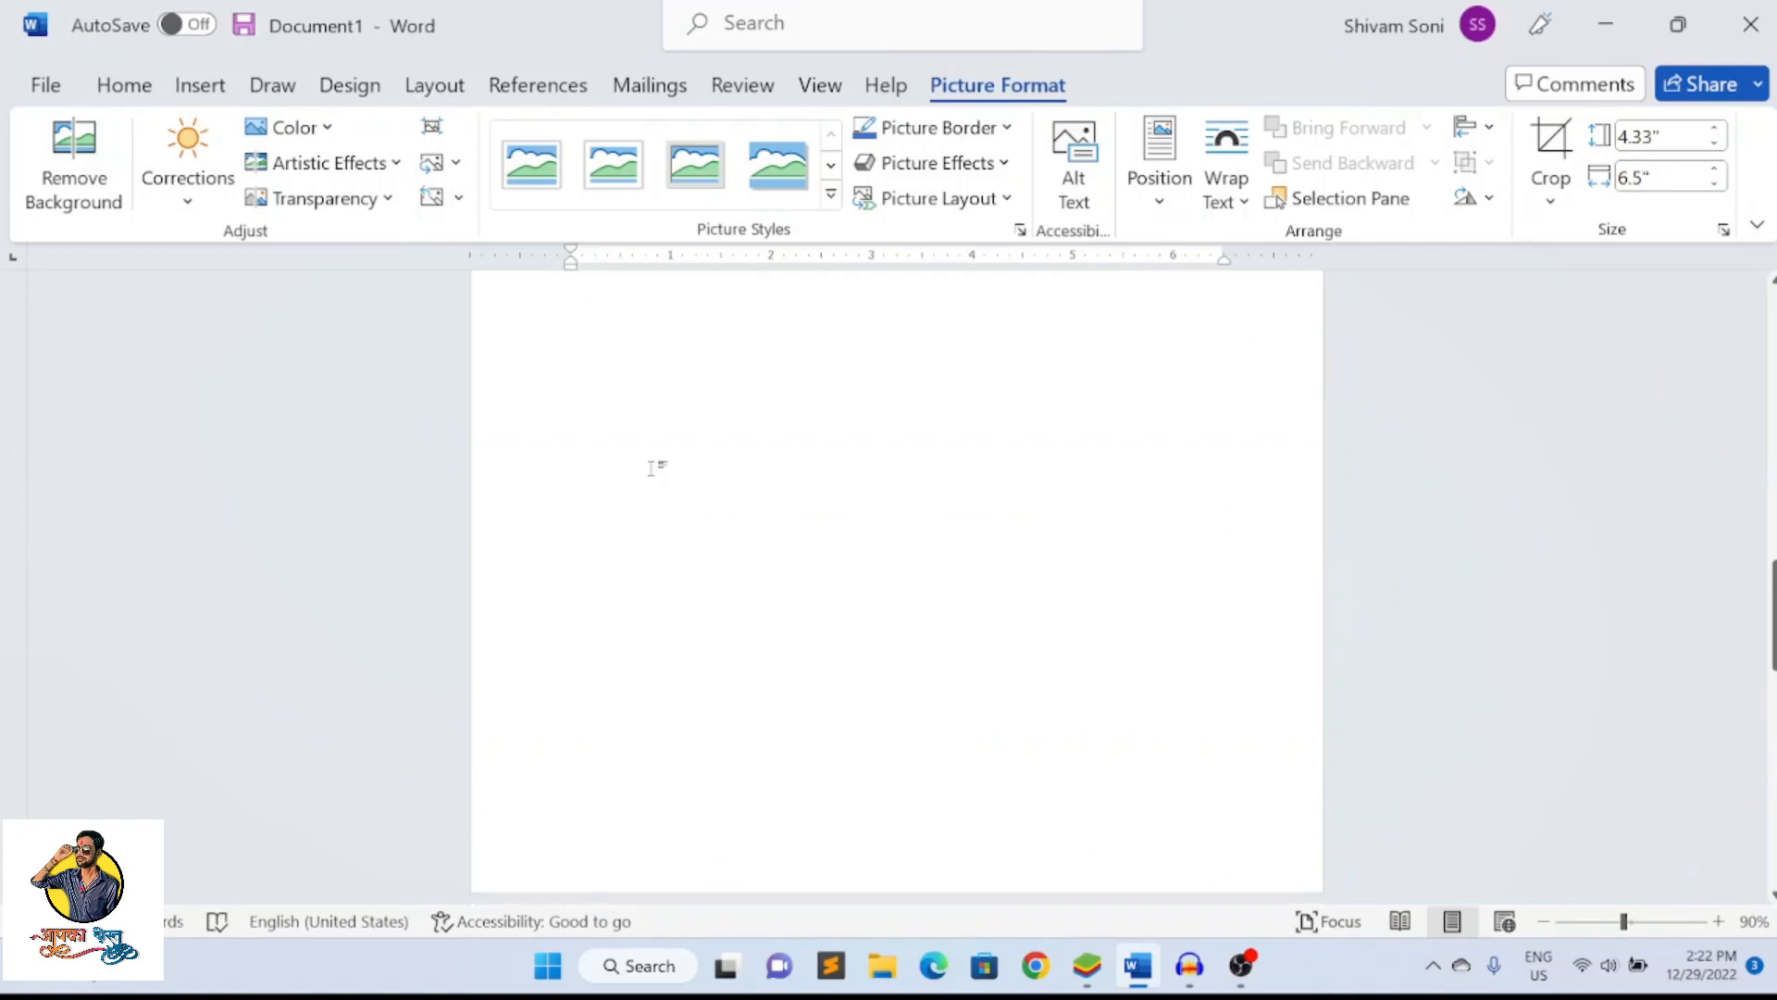
left_click(201, 86)
left_click(305, 180)
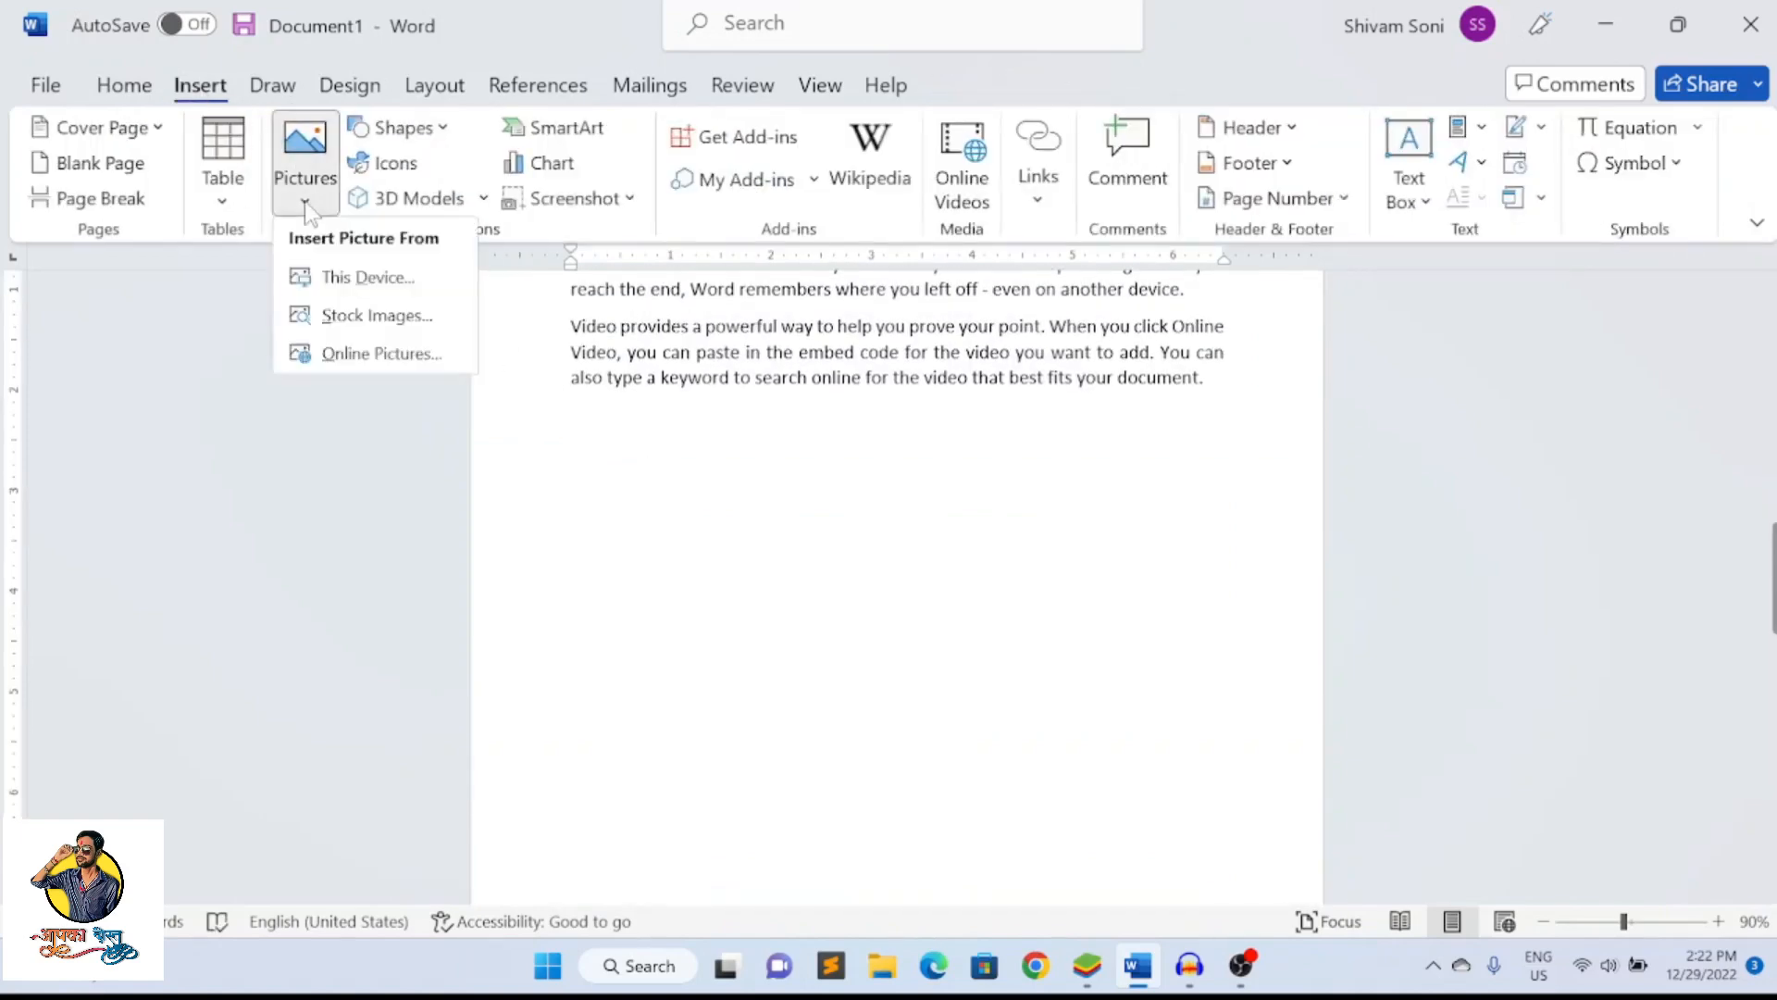
left_click(357, 277)
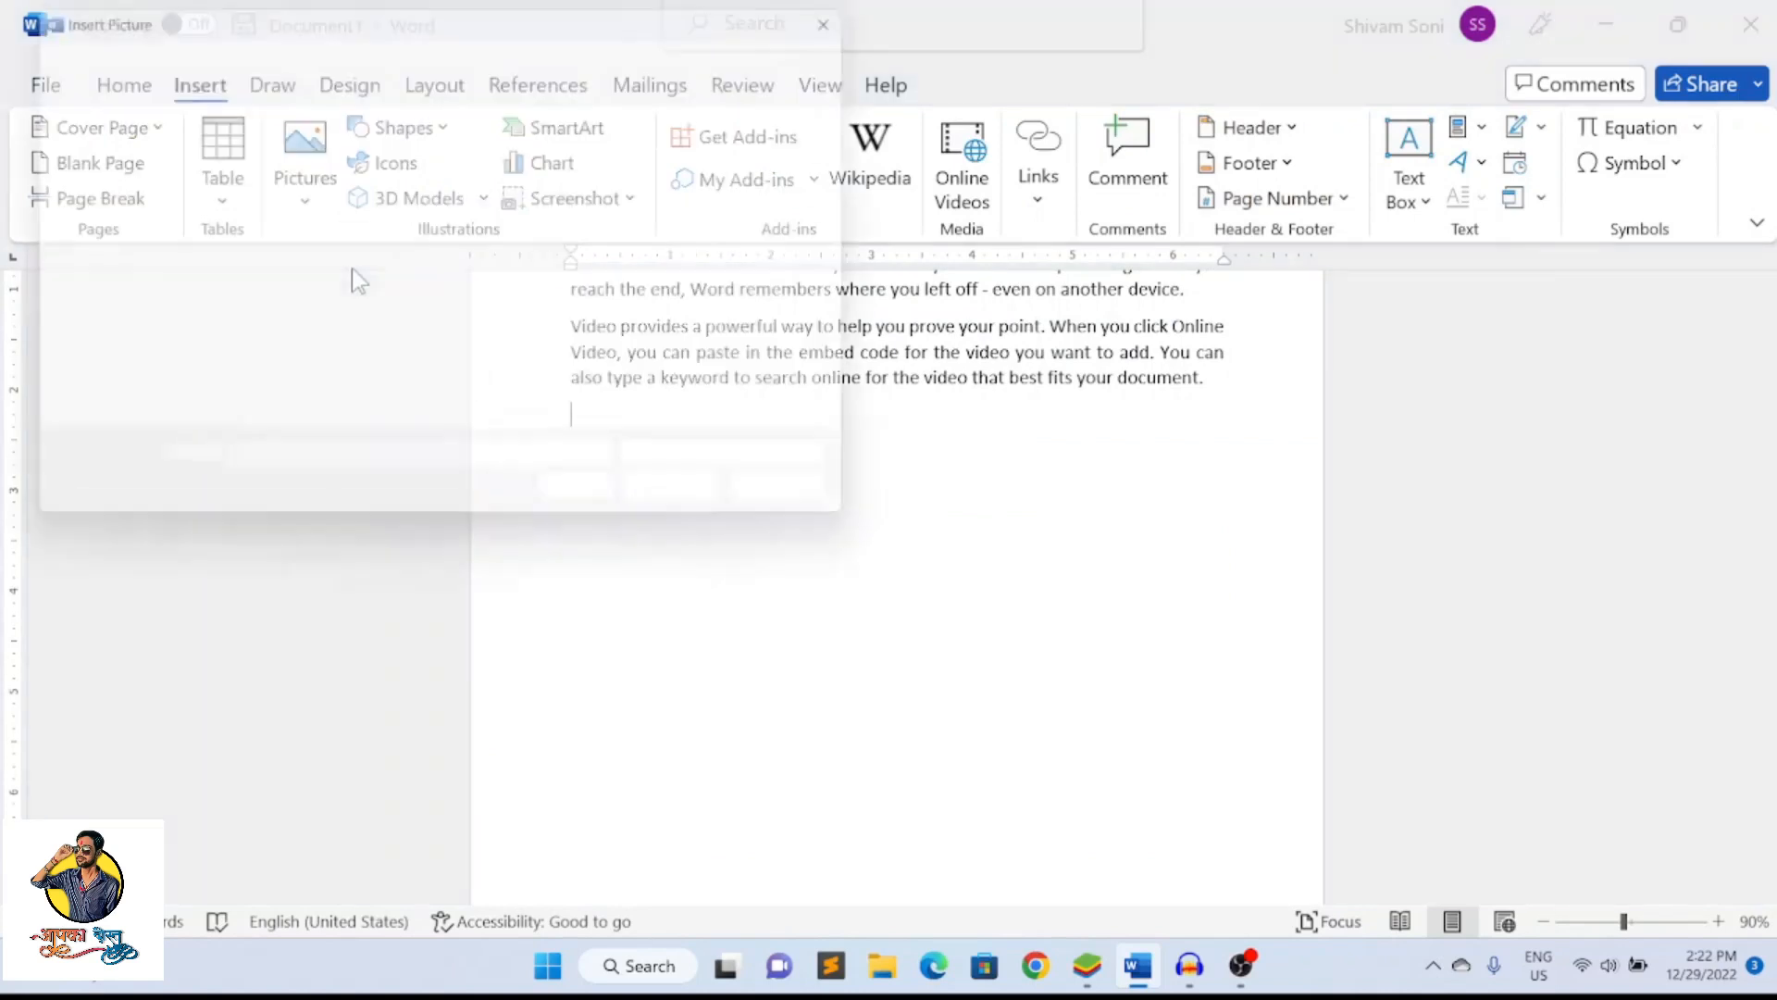
left_click(842, 205)
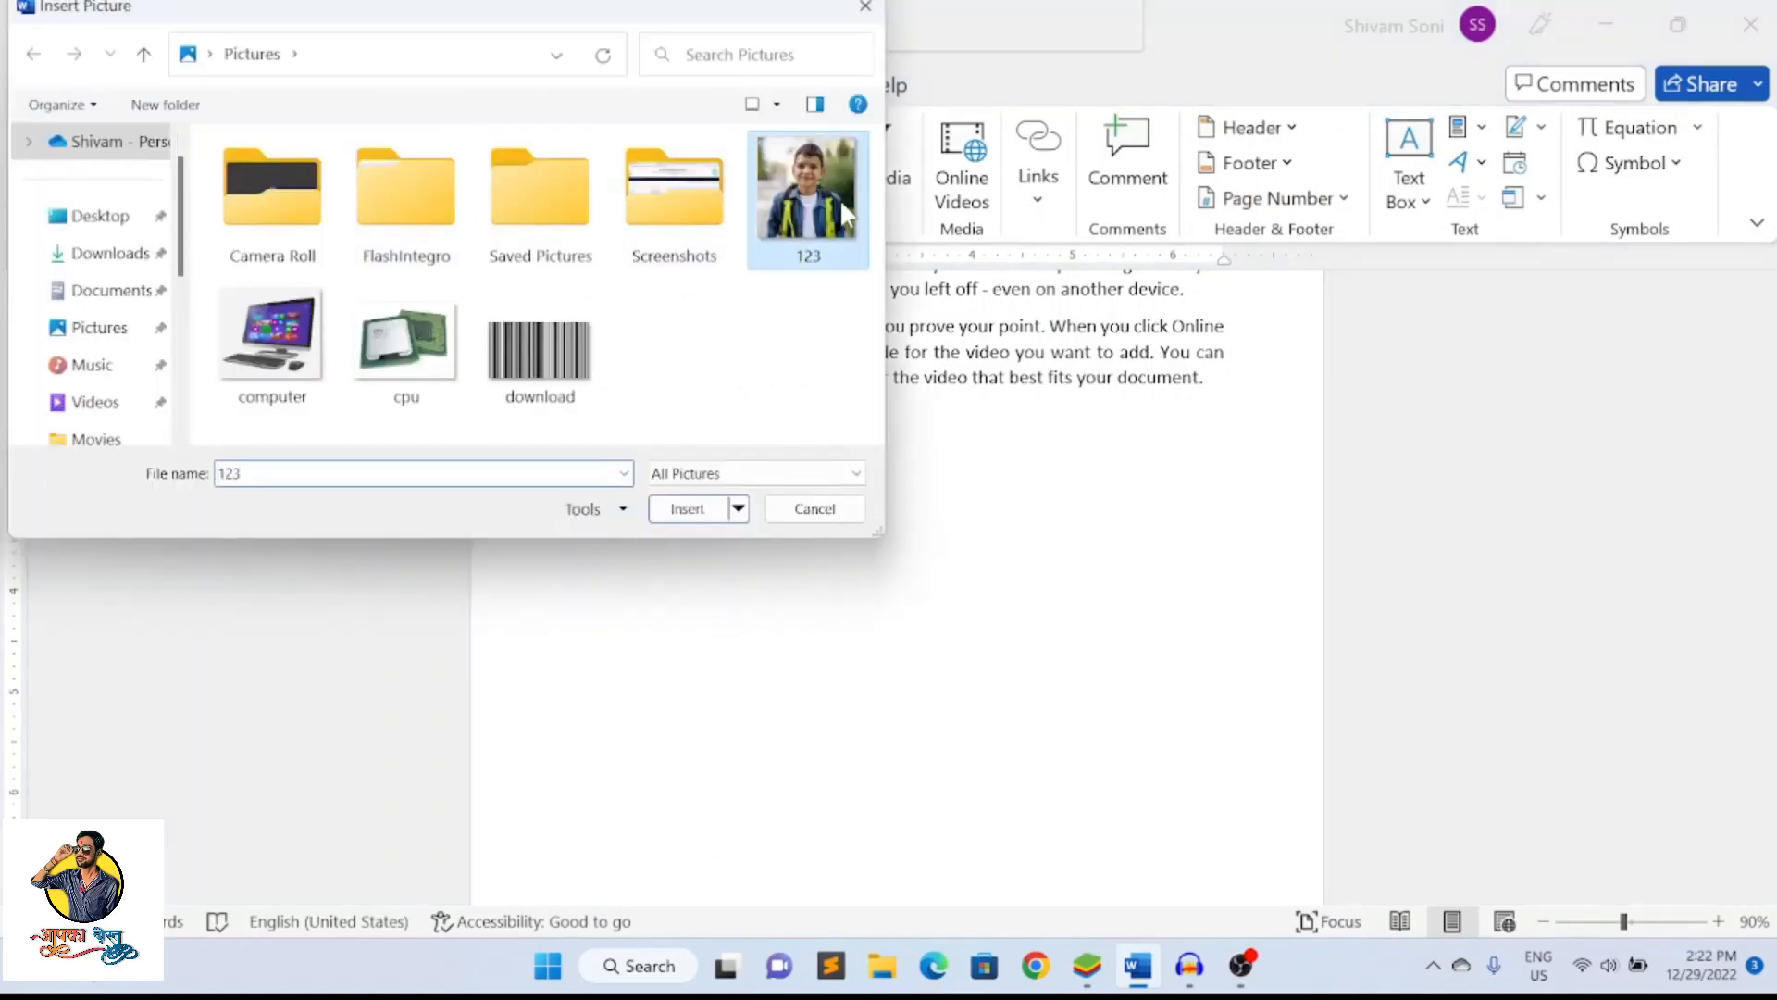
left_click(682, 509)
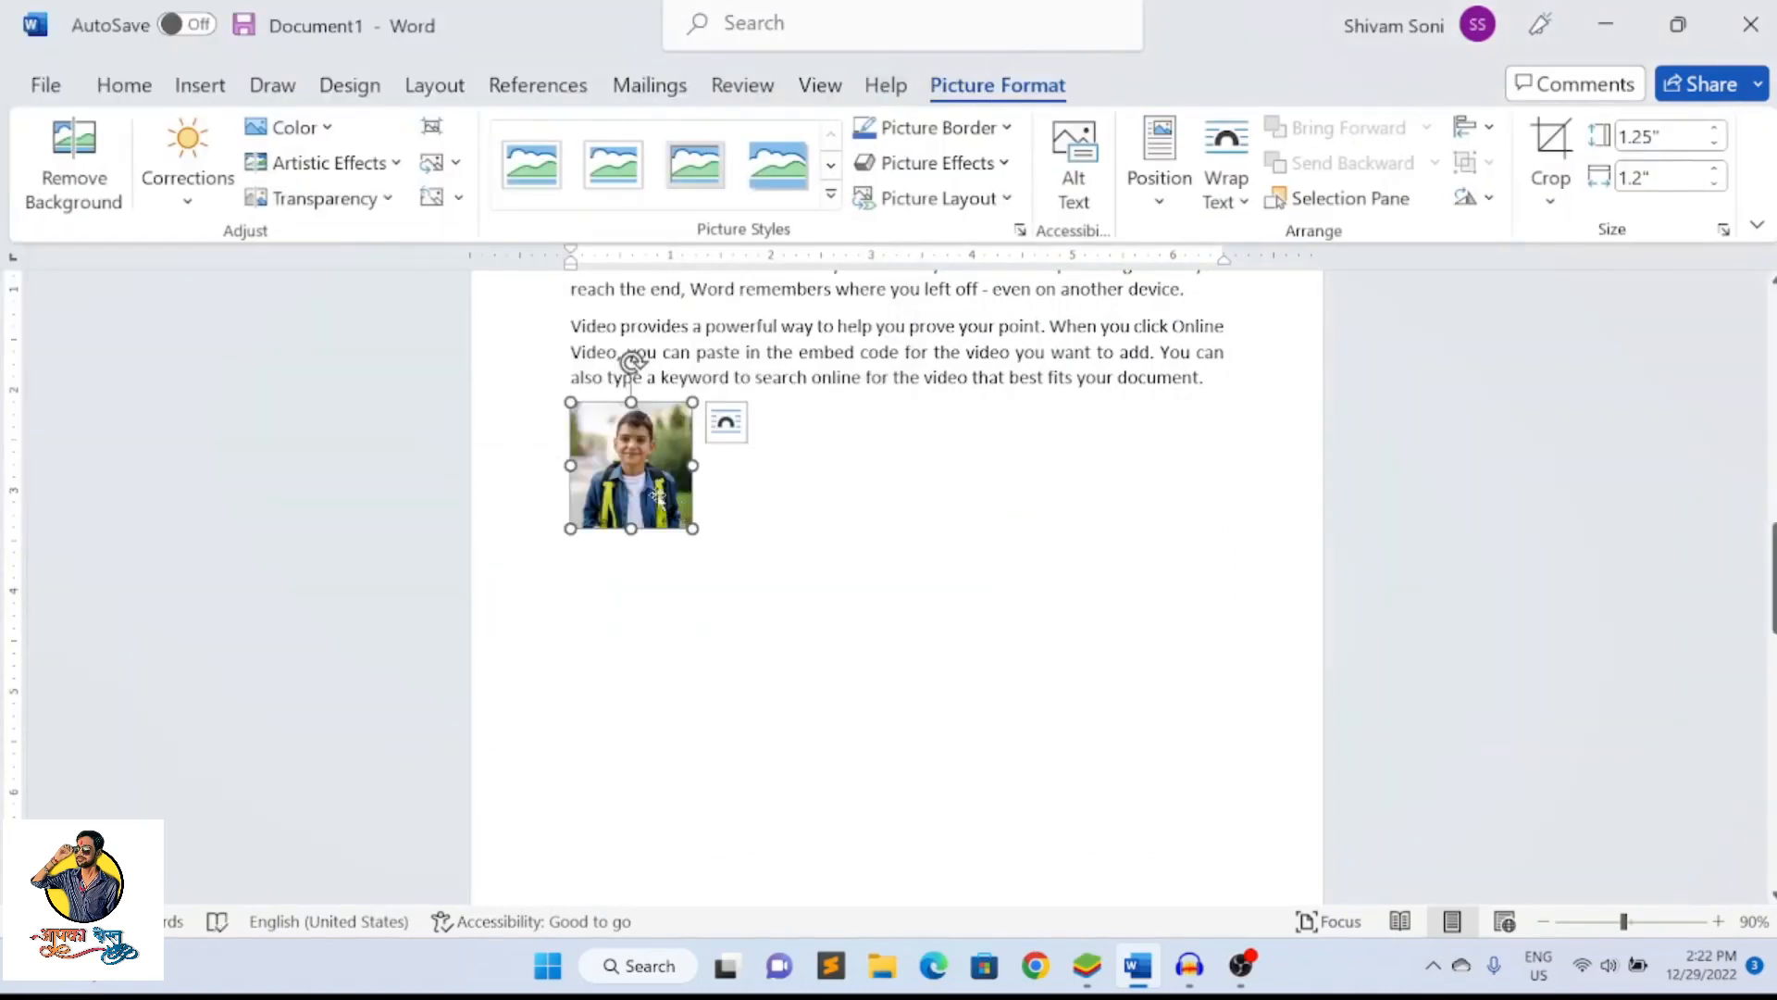
Enlarge the picture to about 3.87" high by 3.7" wide and apply the white-framed picture style with snipped diagonal corners
left_click_drag(694, 528, 941, 696)
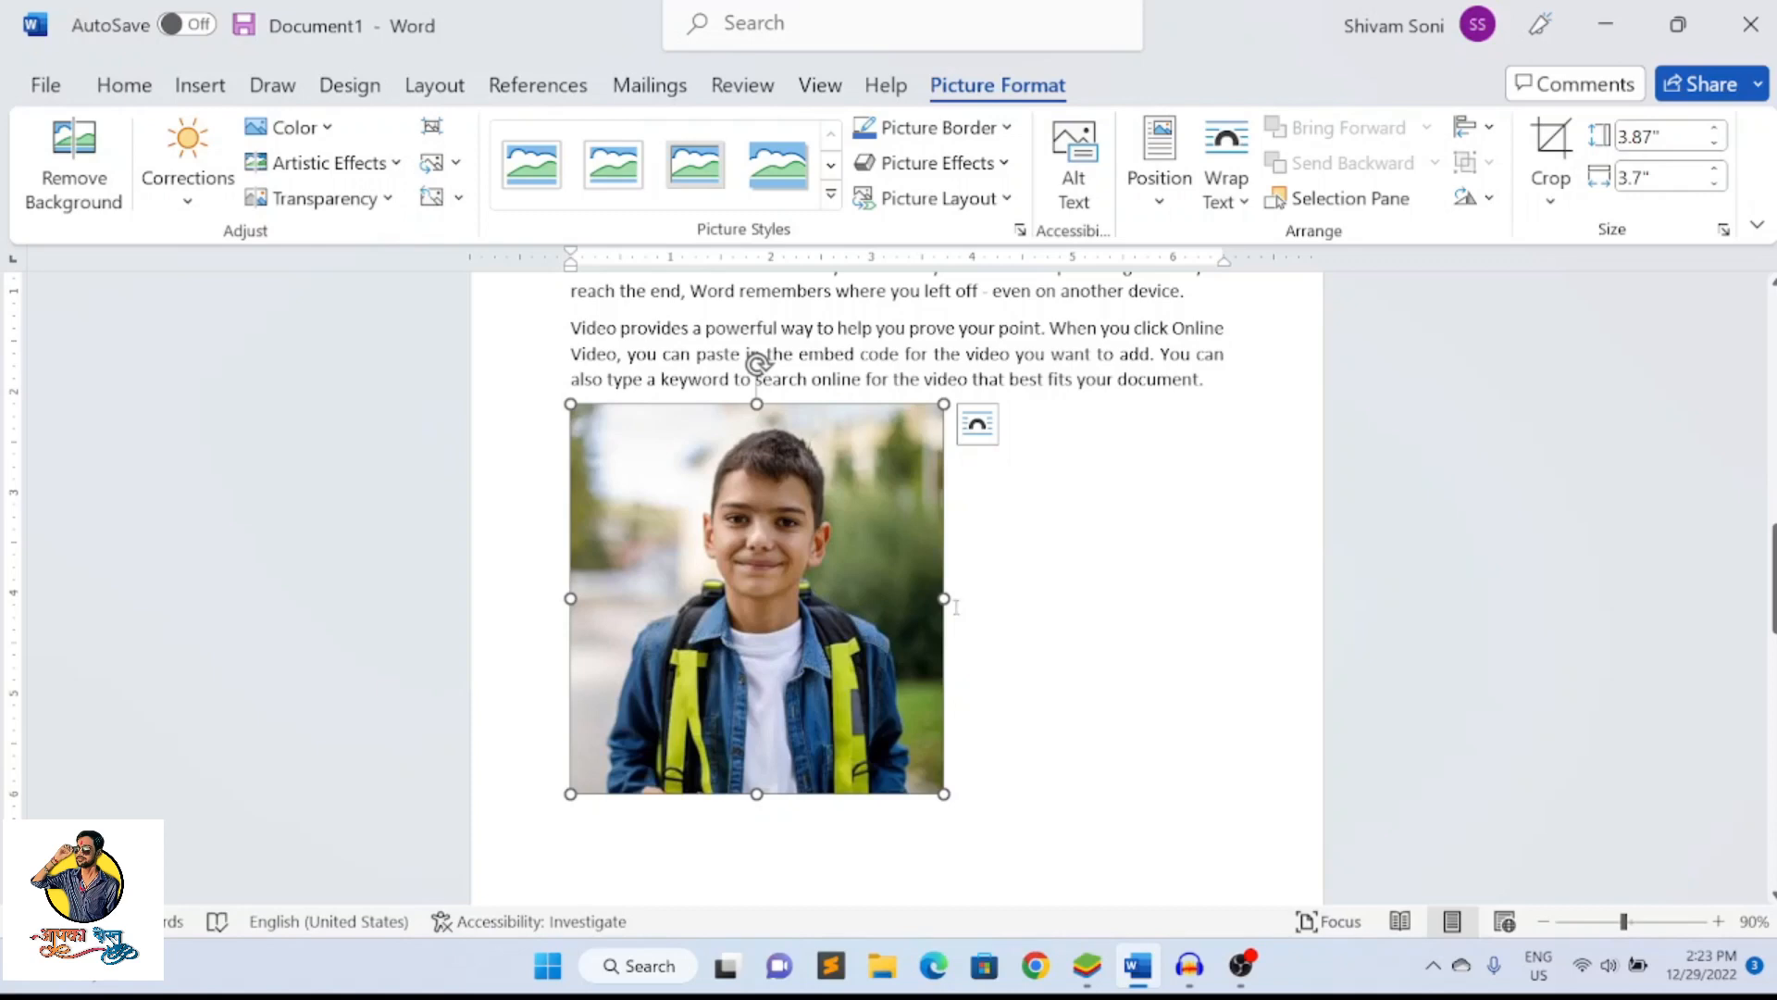
left_click(1107, 541)
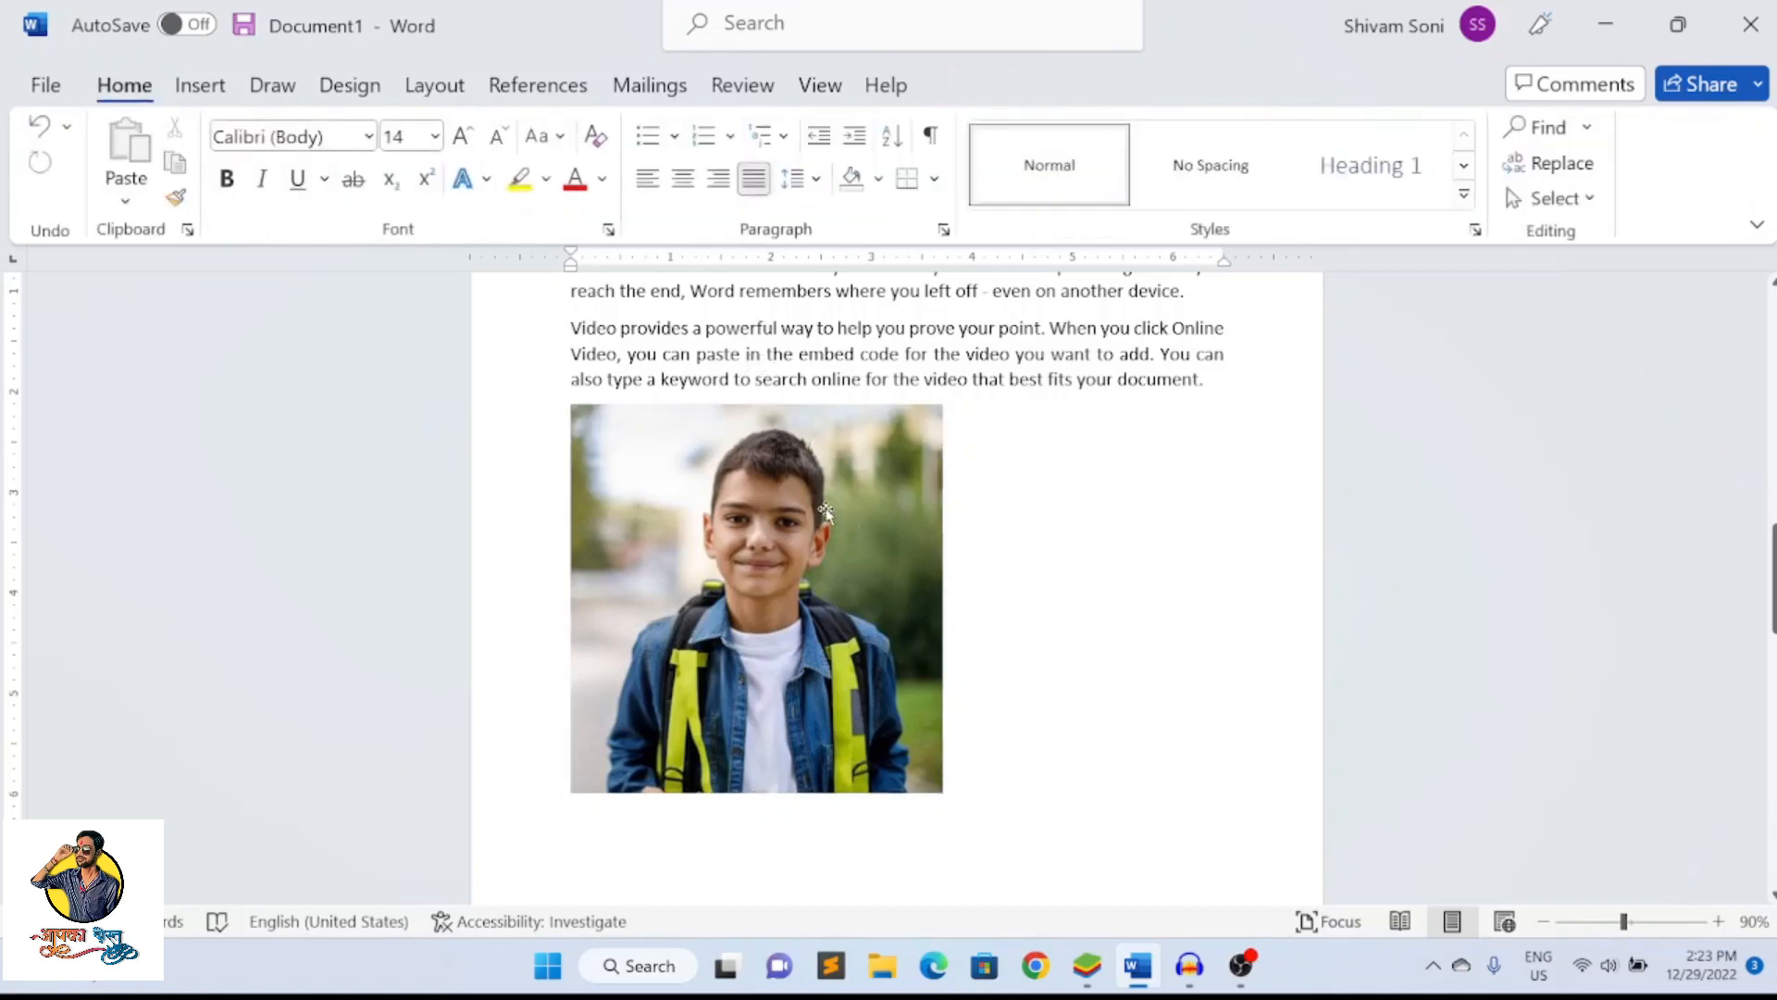
left_click(825, 512)
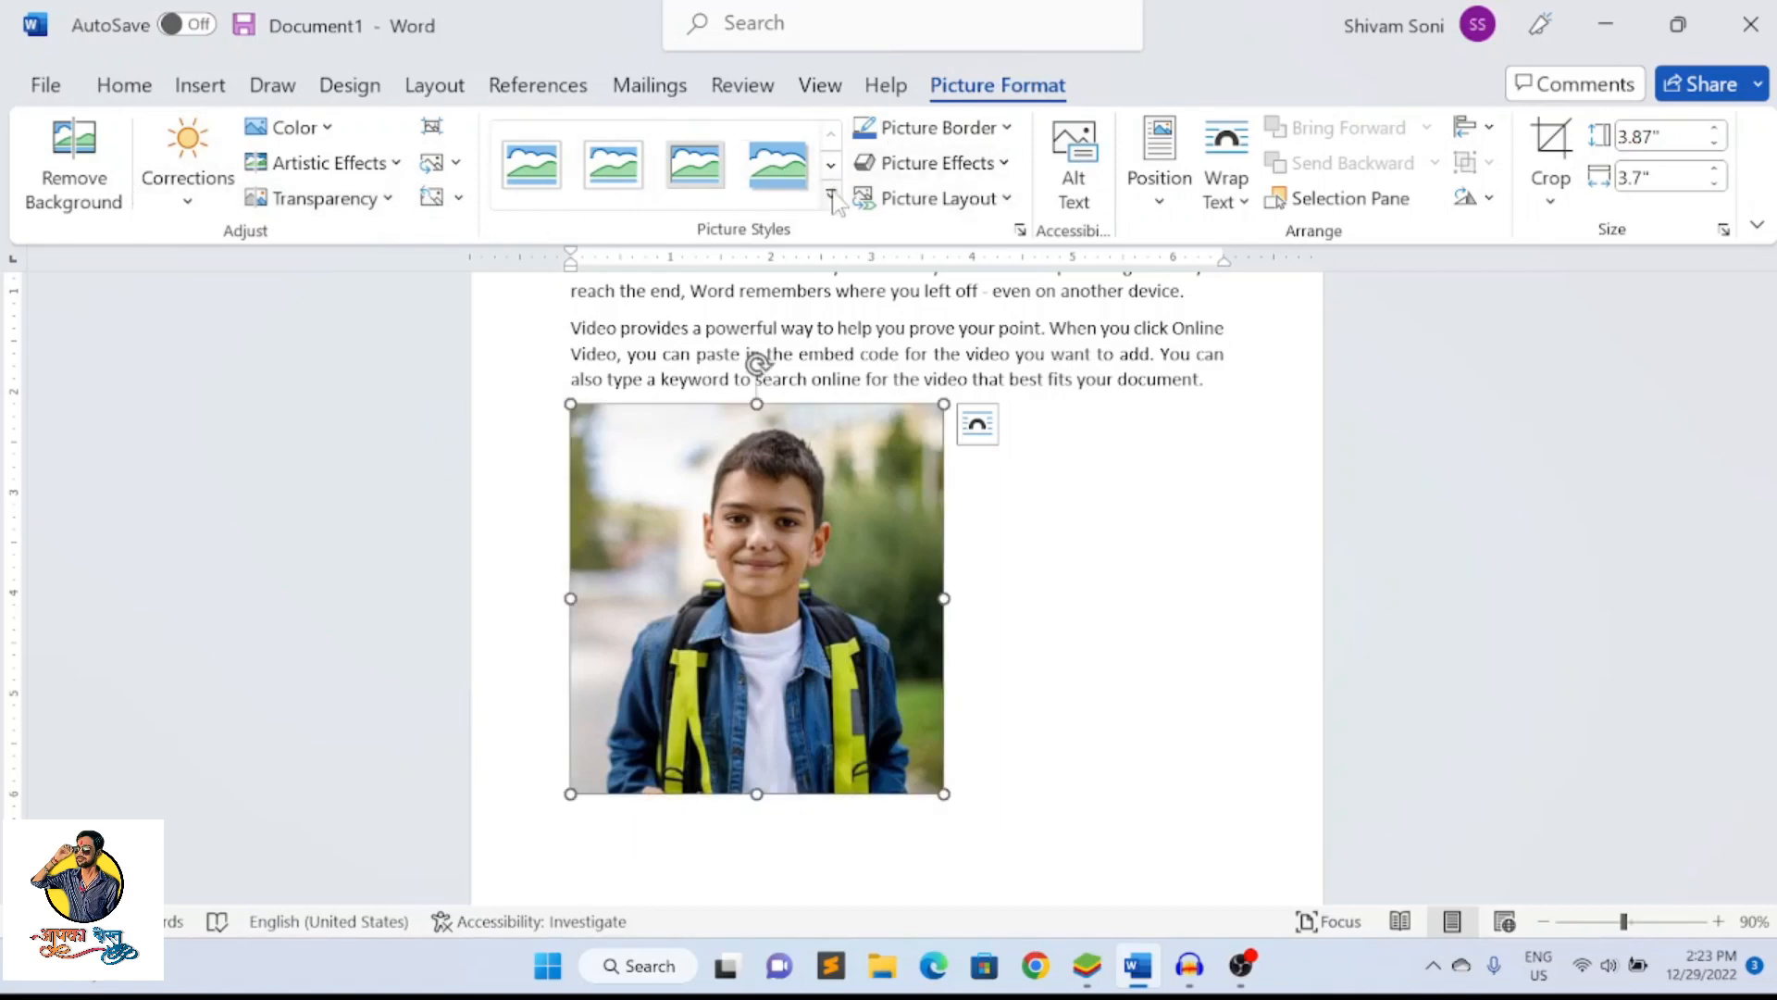
left_click(832, 197)
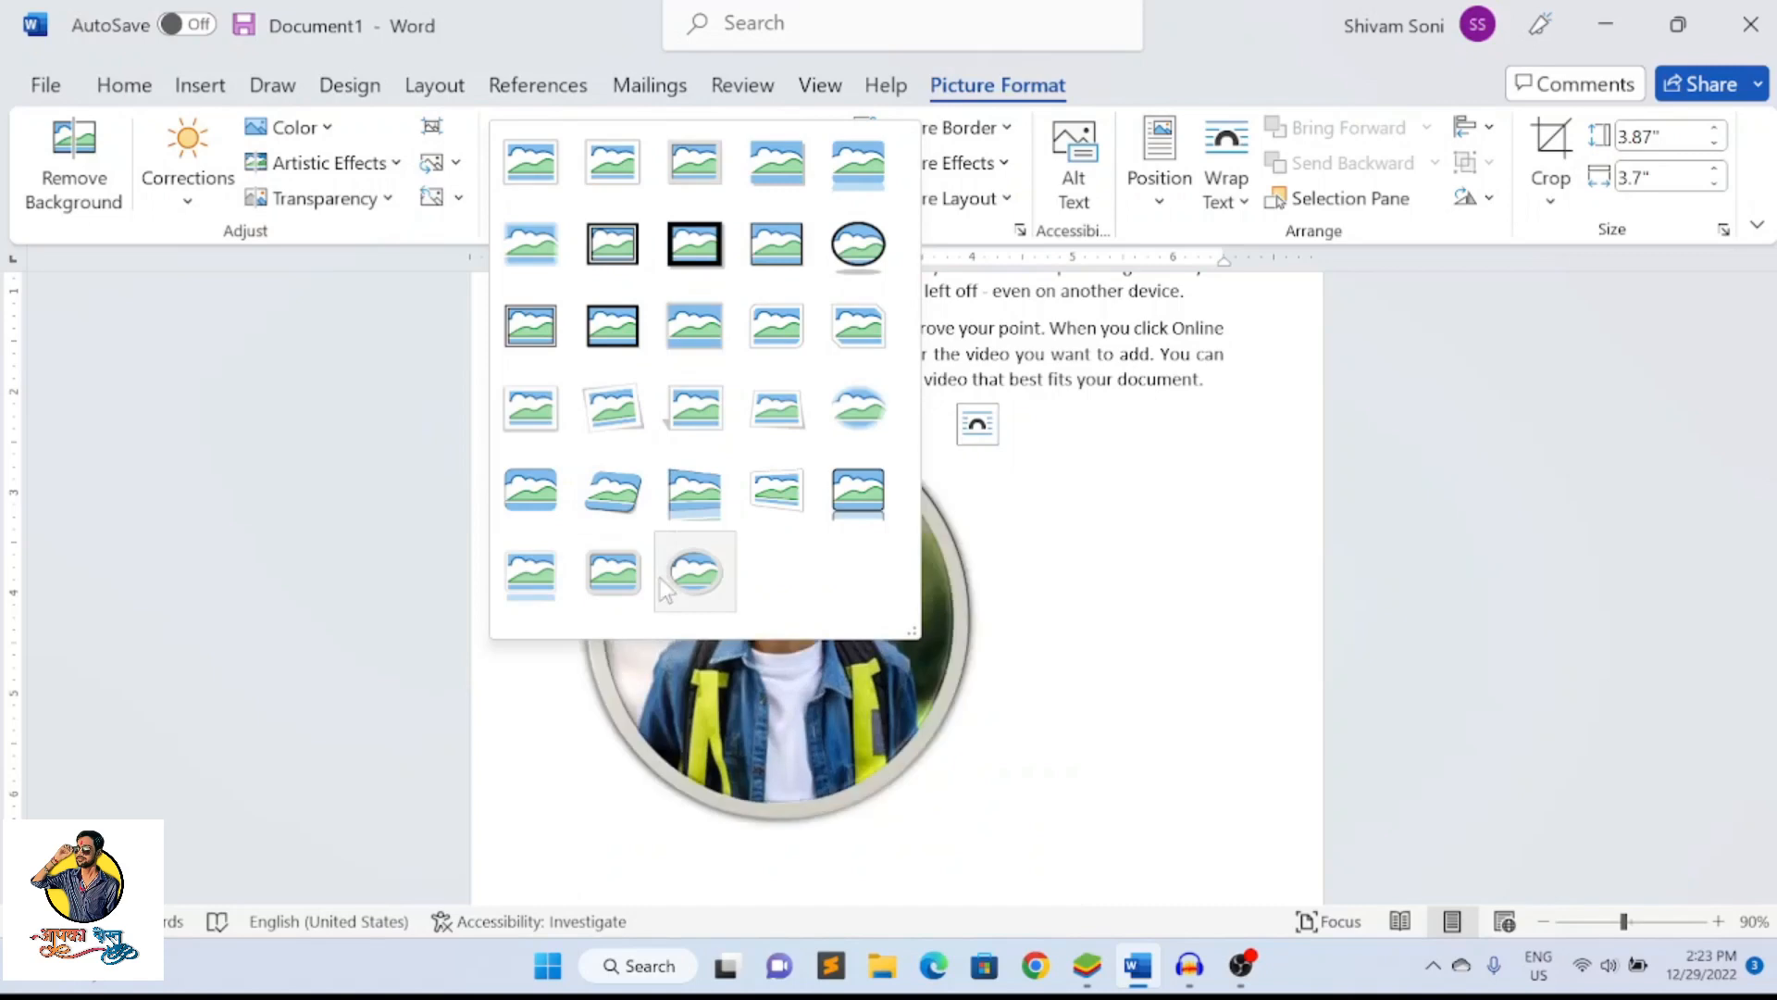
left_click(870, 335)
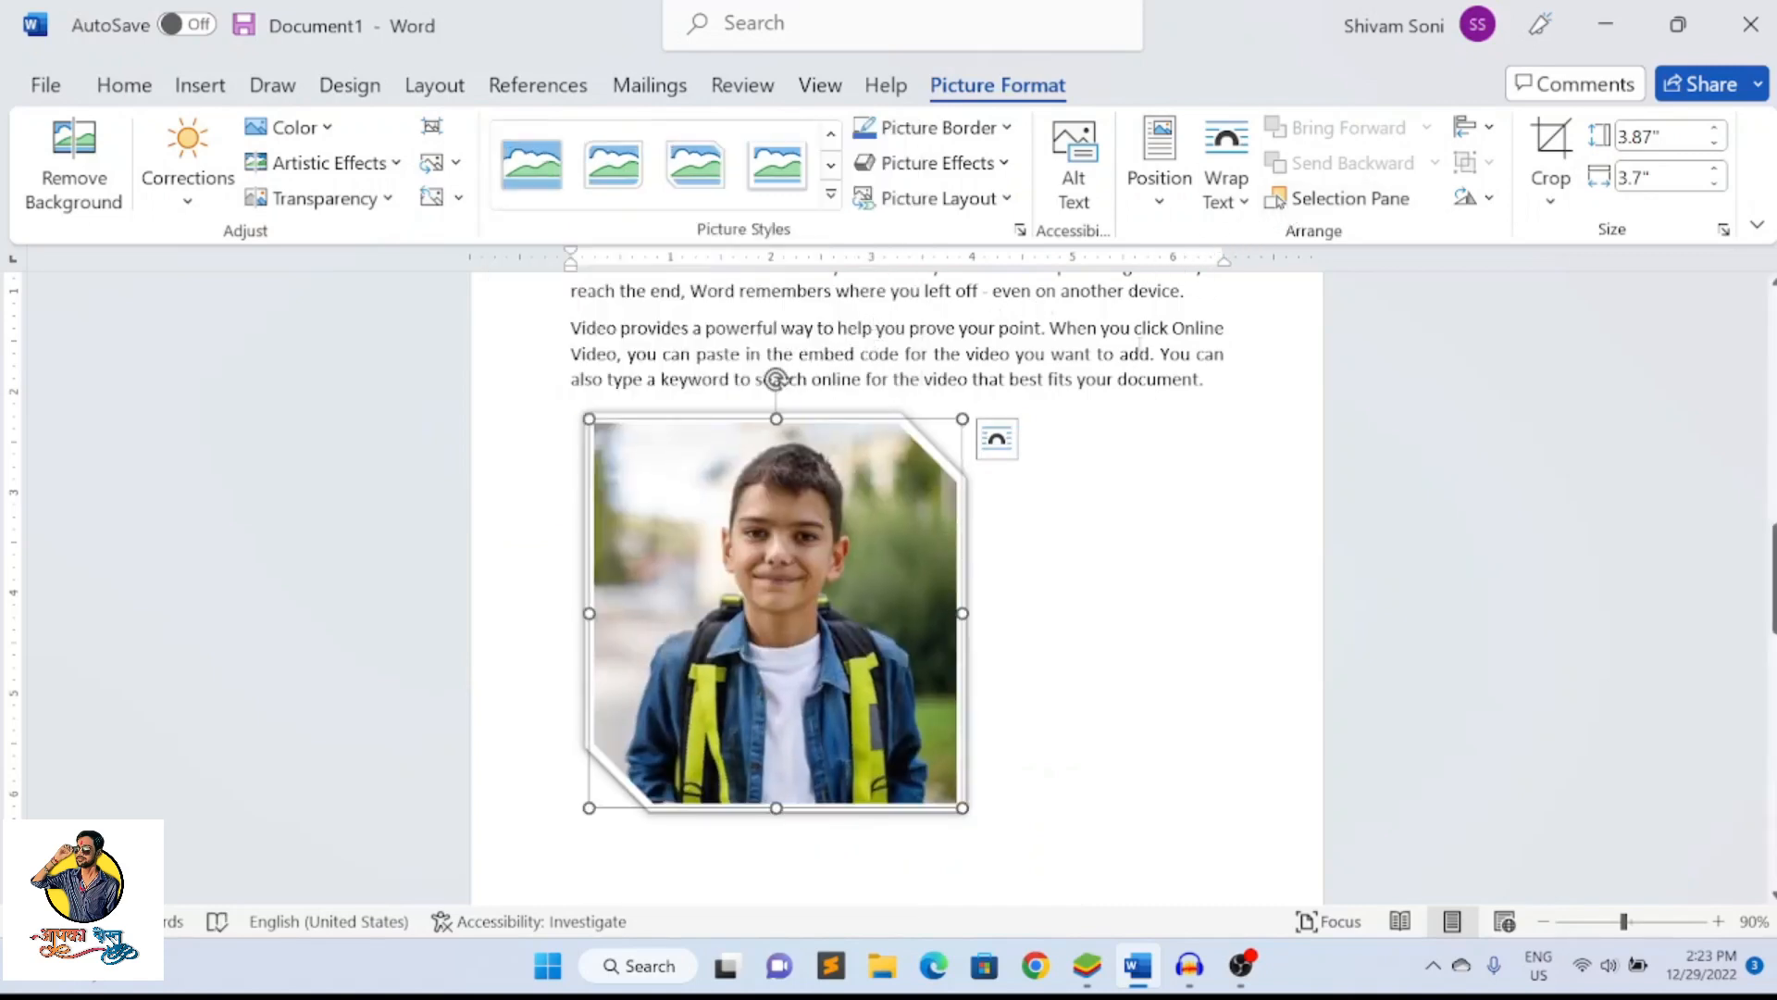
Try to move the picture sideways toward the page's right margin
left_click(1081, 557)
left_click_drag(1081, 557, 1079, 557)
left_click_drag(892, 555, 1124, 553)
left_click_drag(923, 571, 1074, 571)
Set the picture's text wrapping to Tight and move it into the last paragraph so the text flows around it
left_click(1242, 204)
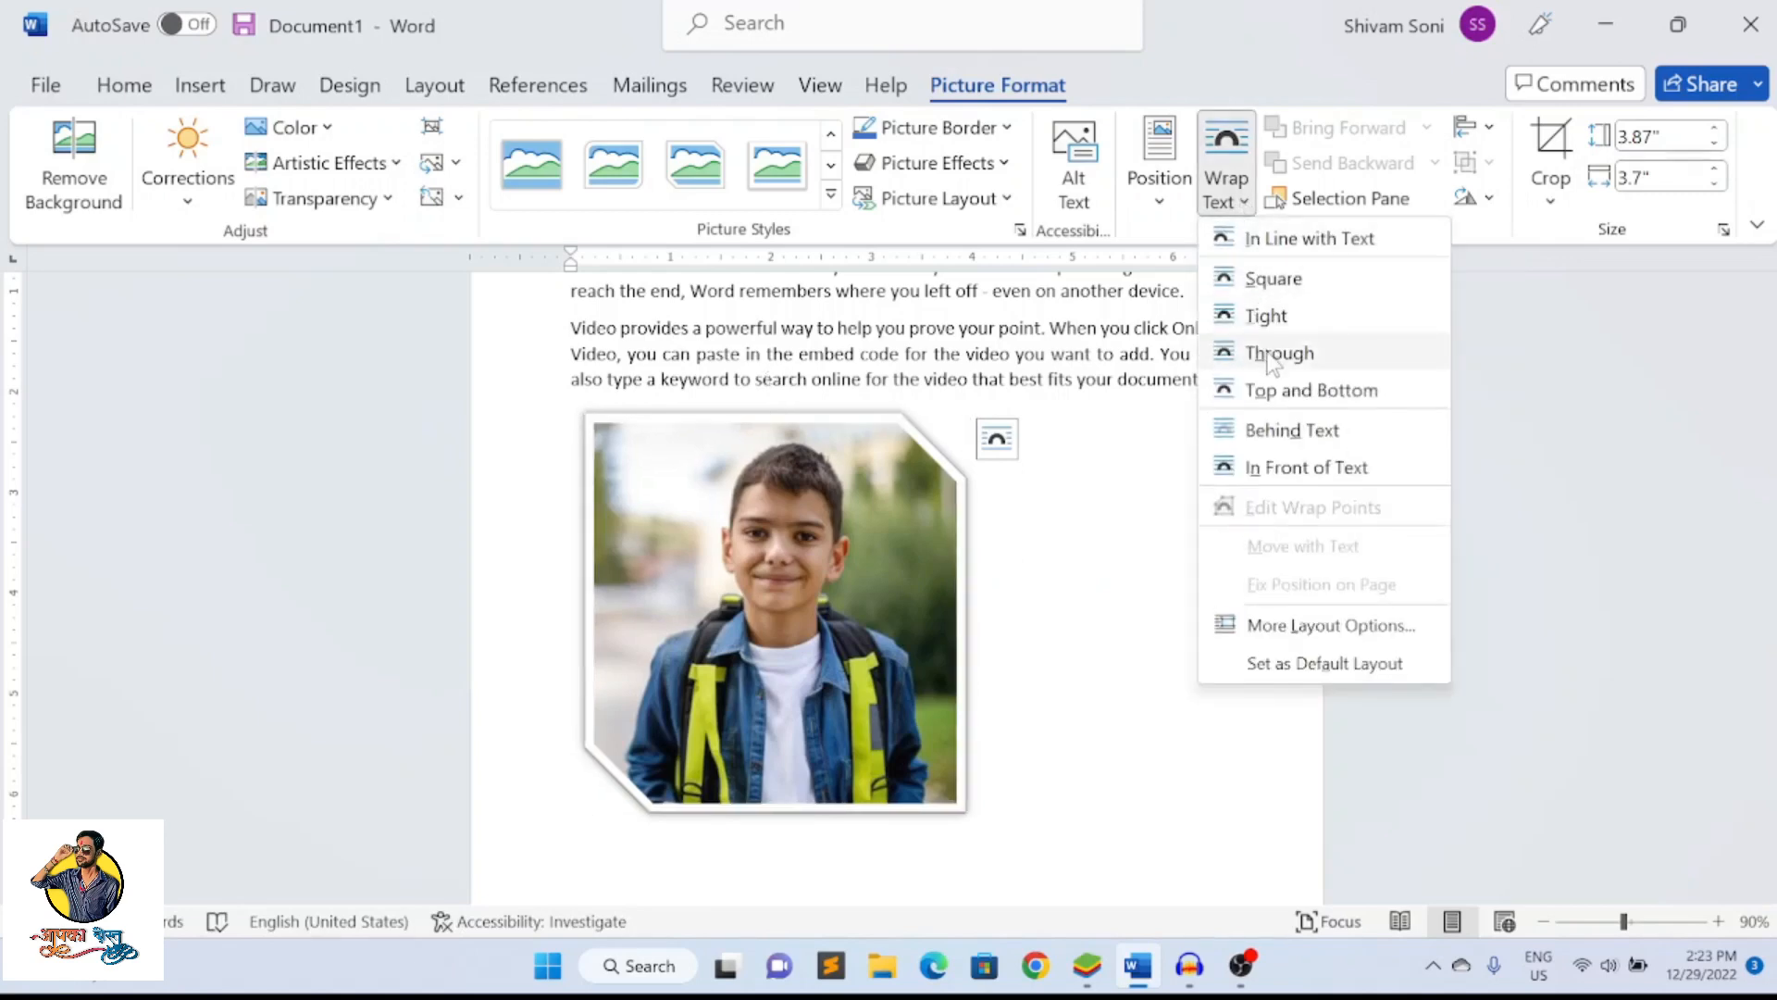
left_click(1266, 316)
left_click_drag(829, 556, 866, 604)
left_click(1246, 205)
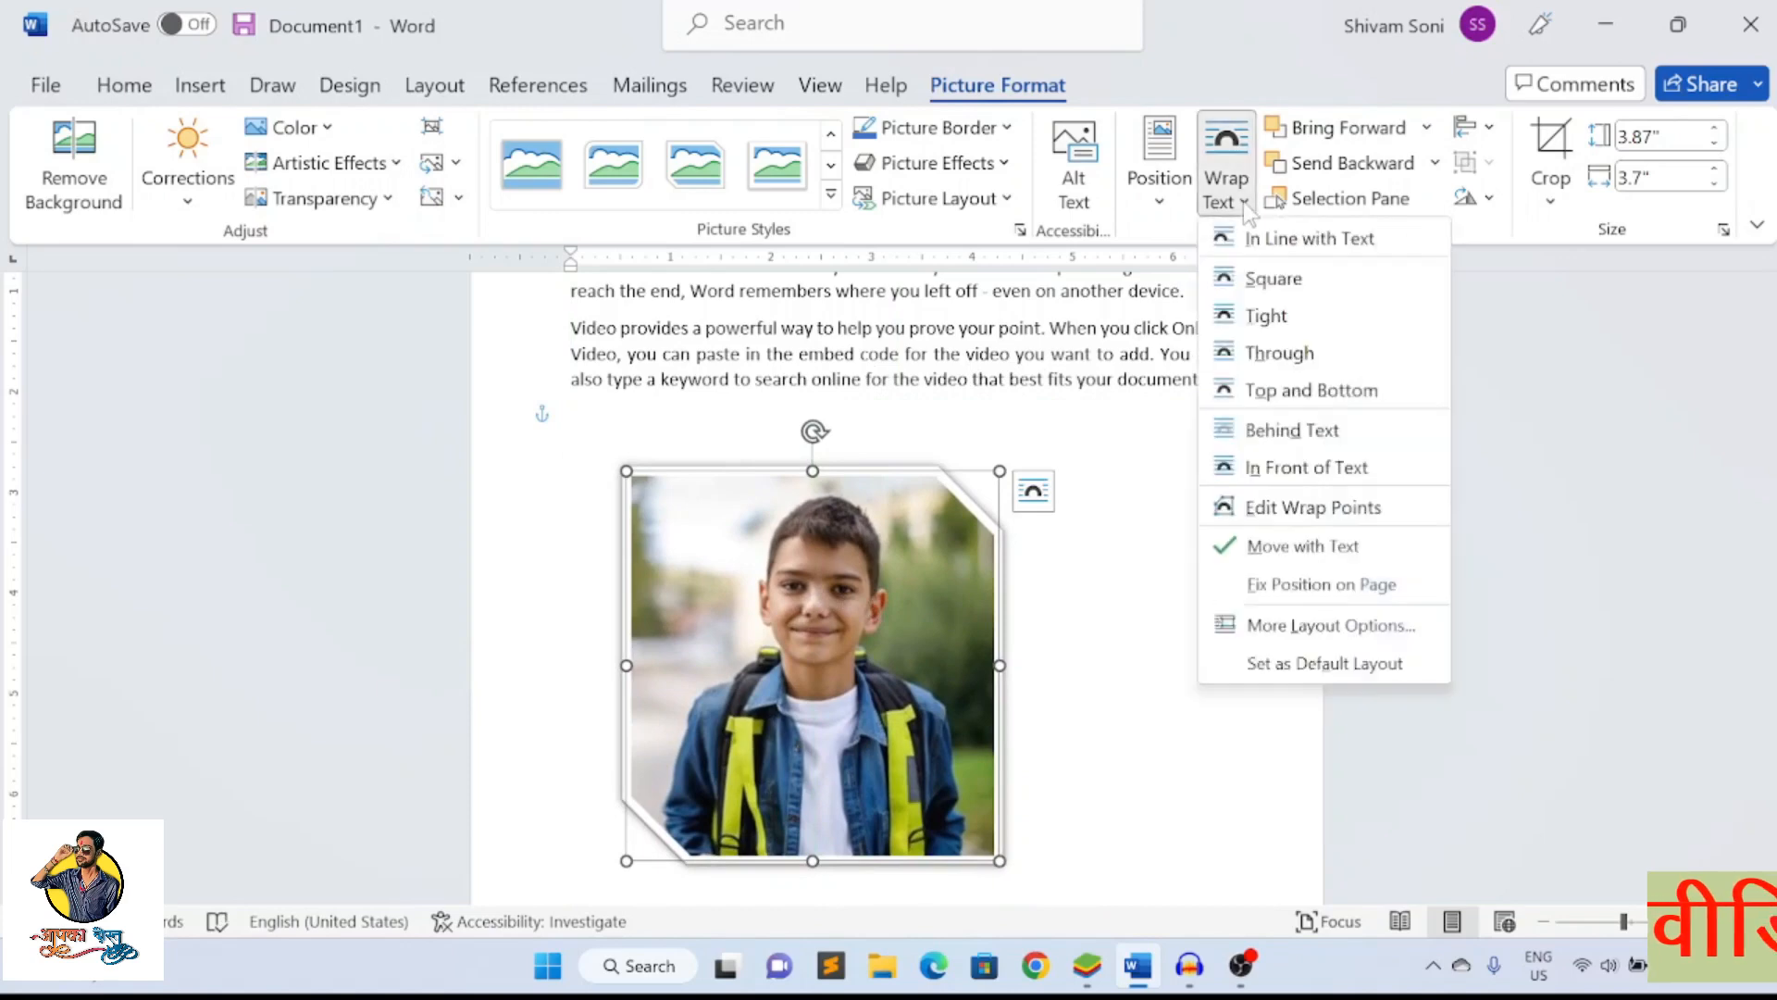
left_click(847, 532)
left_click_drag(856, 509, 878, 394)
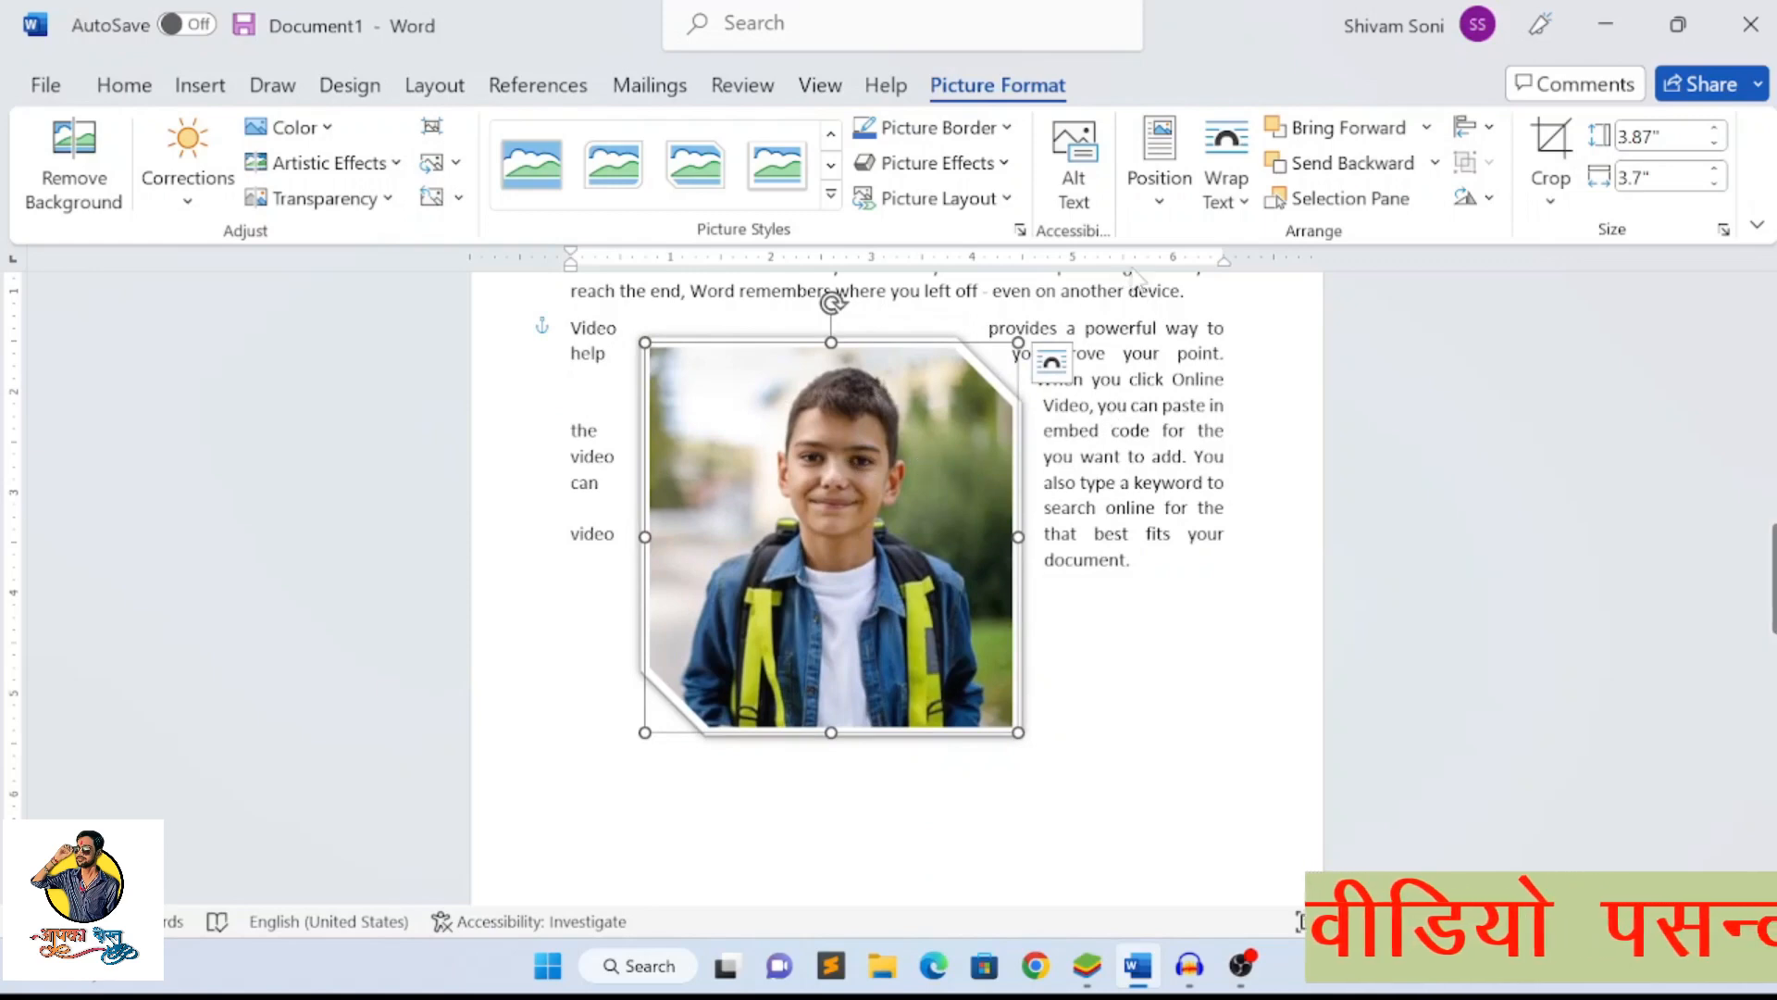
Set the picture's text wrapping to Behind Text and move it under the left part of both paragraphs
left_click(1243, 204)
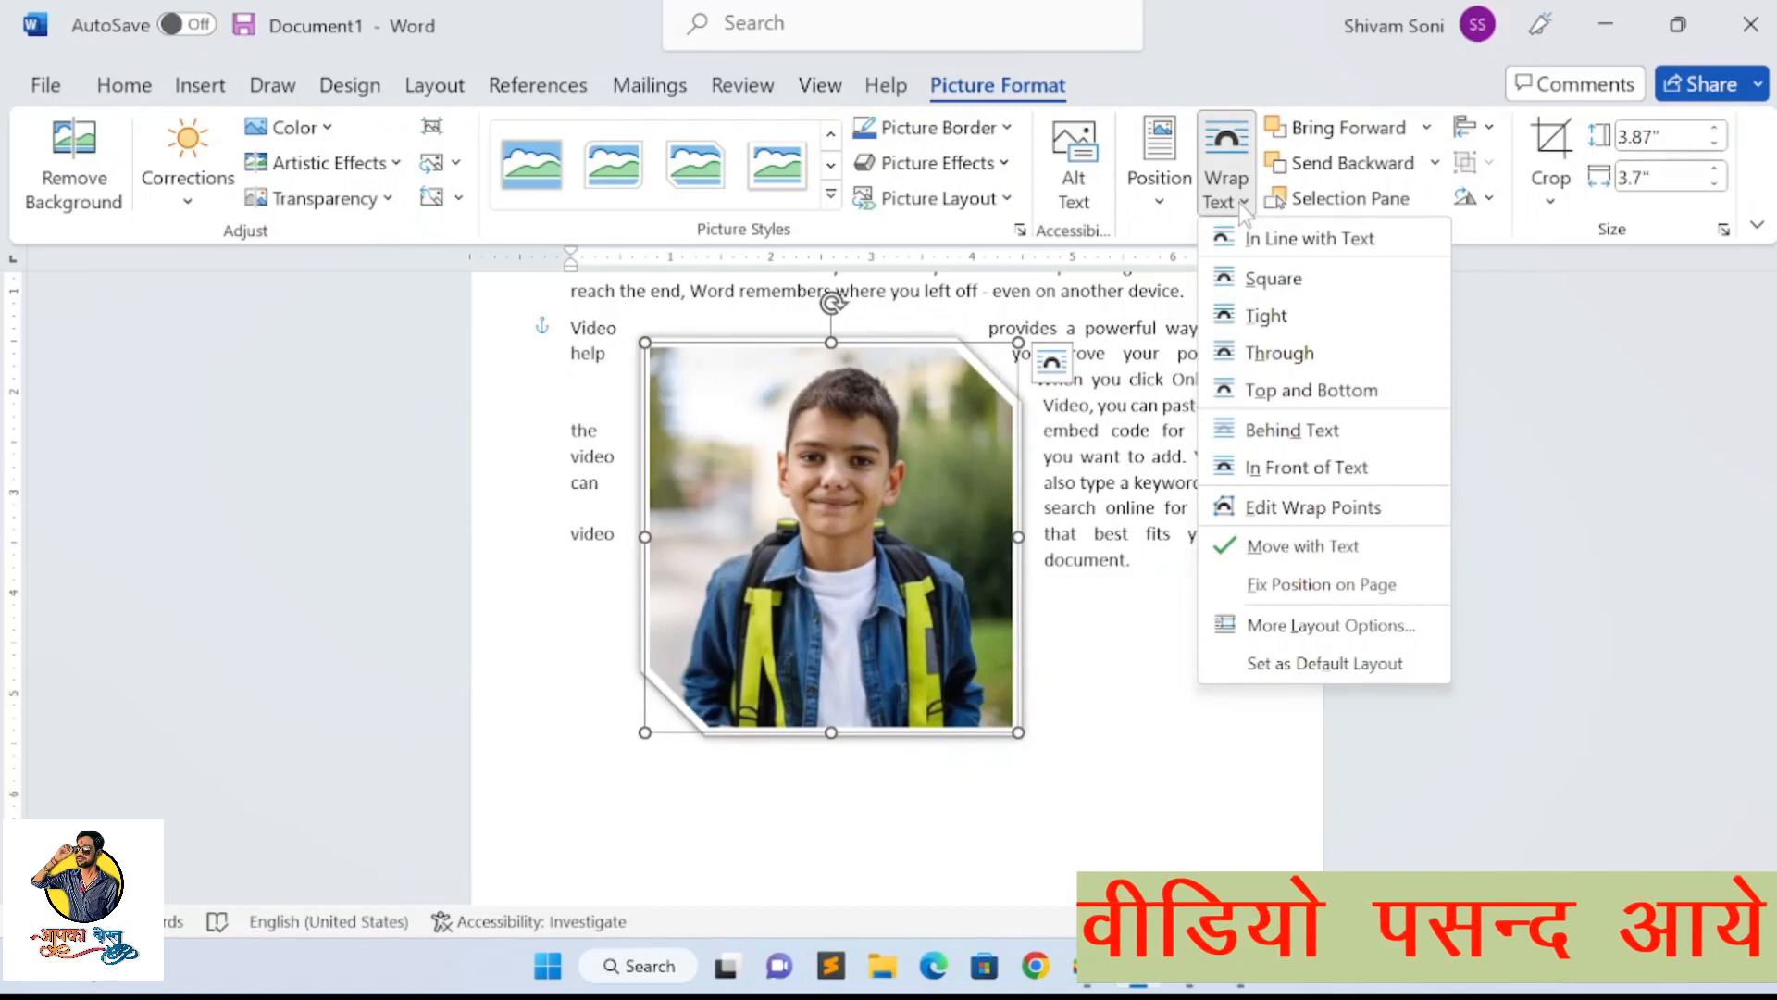
left_click(1294, 433)
left_click_drag(937, 553, 853, 500)
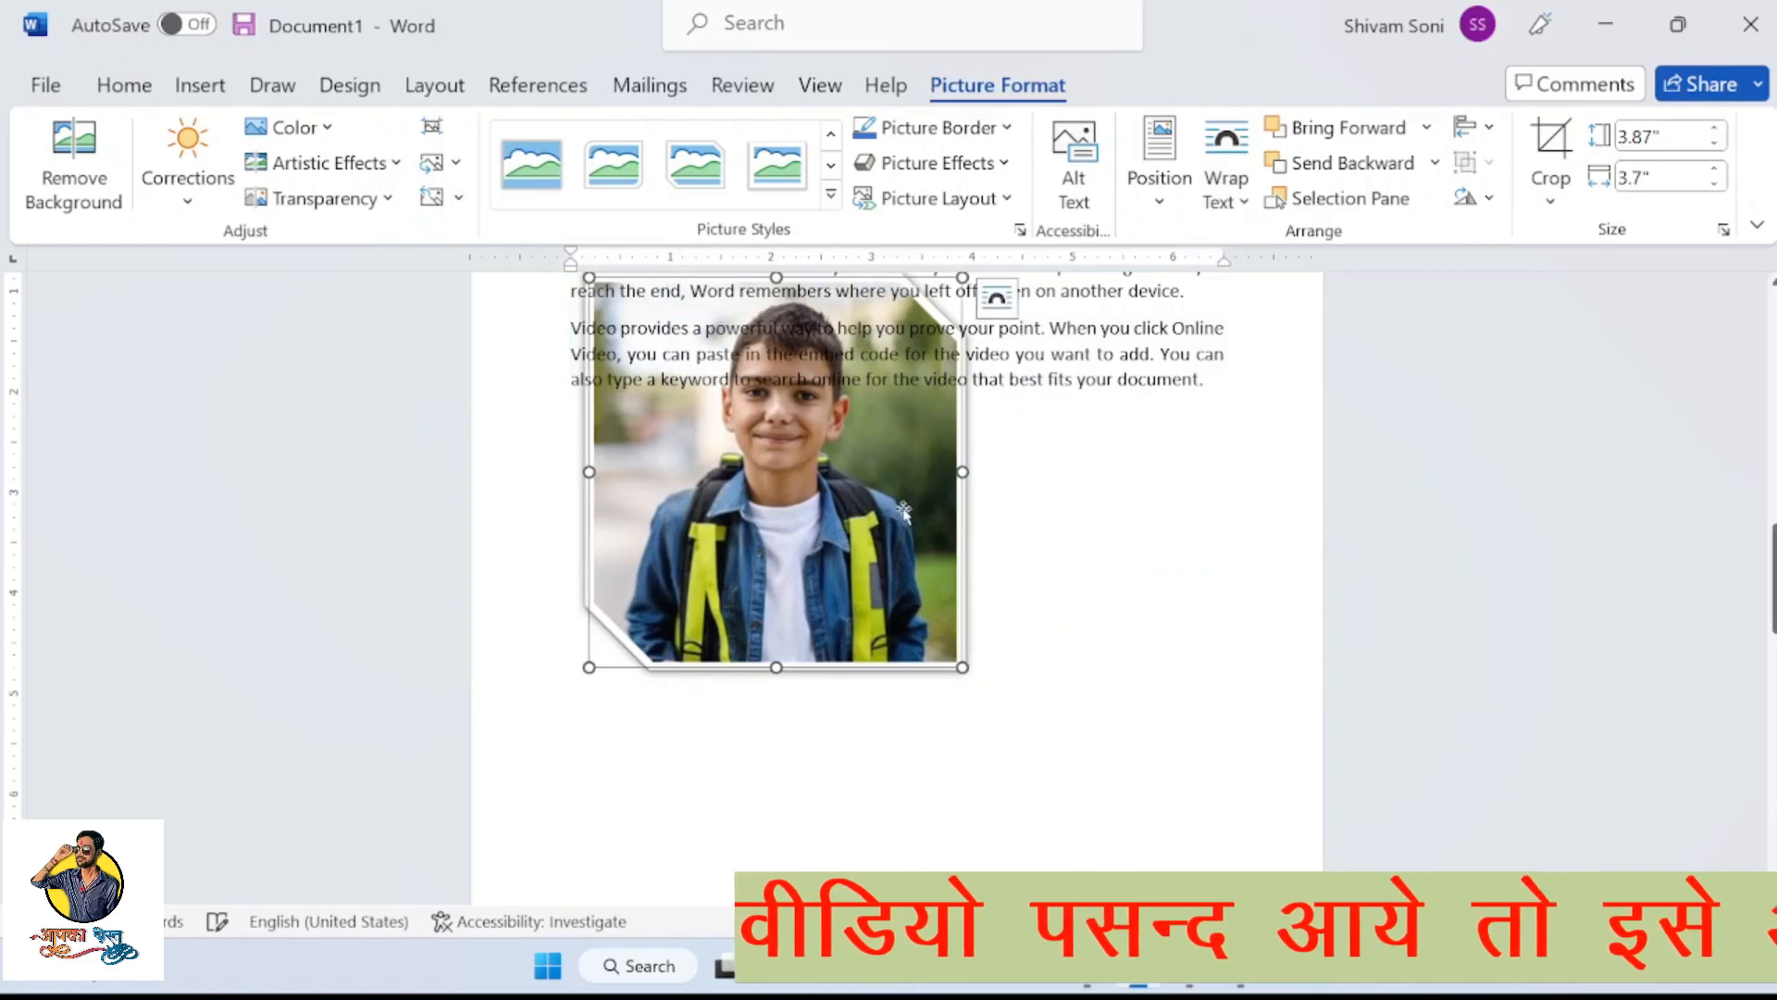
scroll(903, 509, "up", 3)
left_click_drag(807, 761, 776, 690)
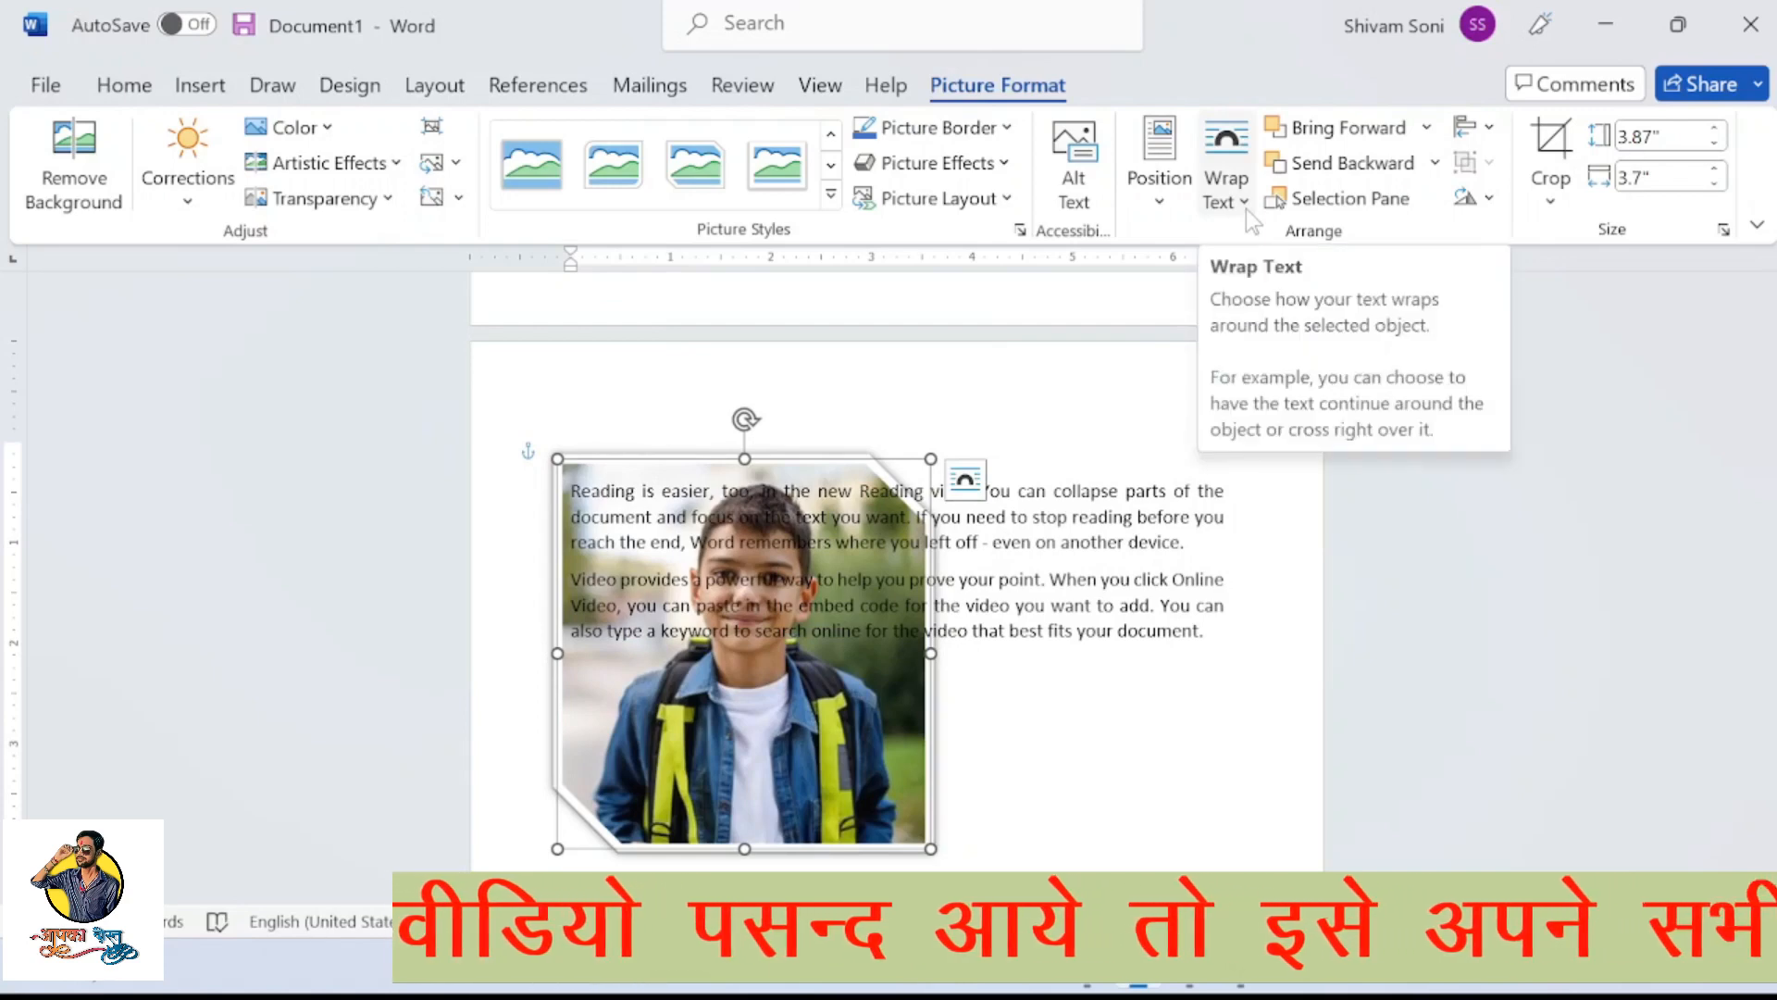
Set the picture's text wrapping to In Front of Text and move it over the right part of both paragraphs
left_click(1246, 208)
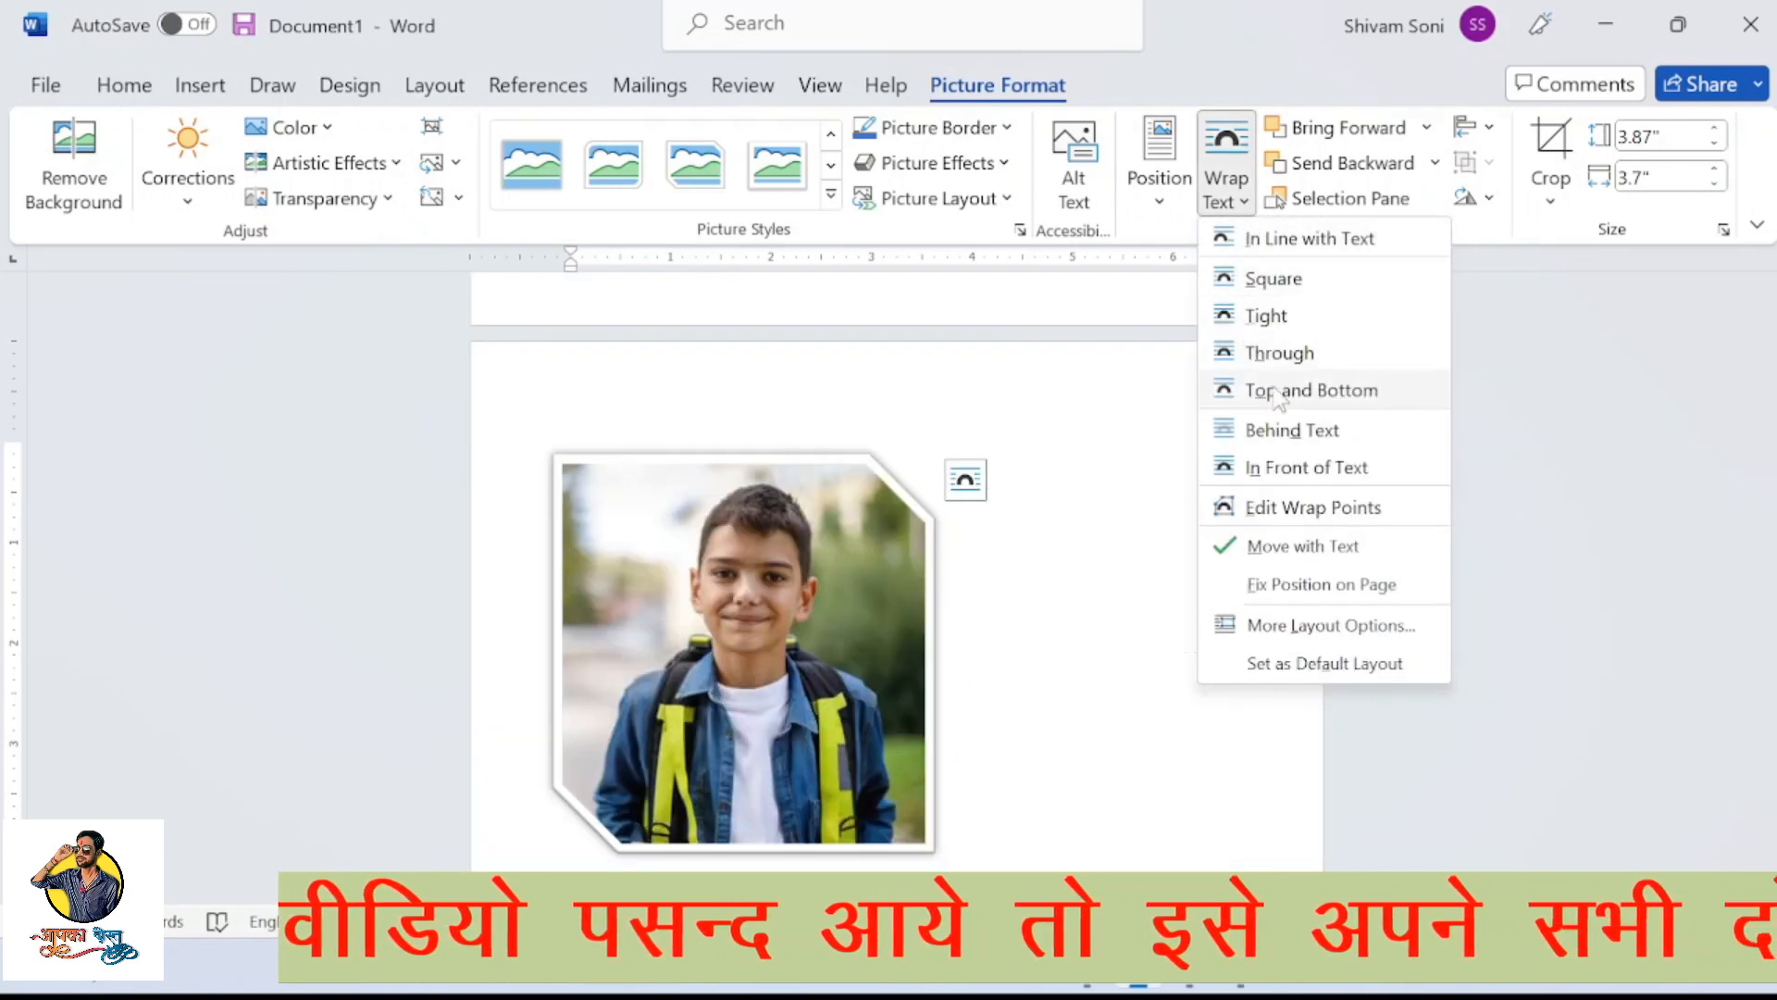
left_click(1305, 467)
left_click_drag(838, 664, 1131, 684)
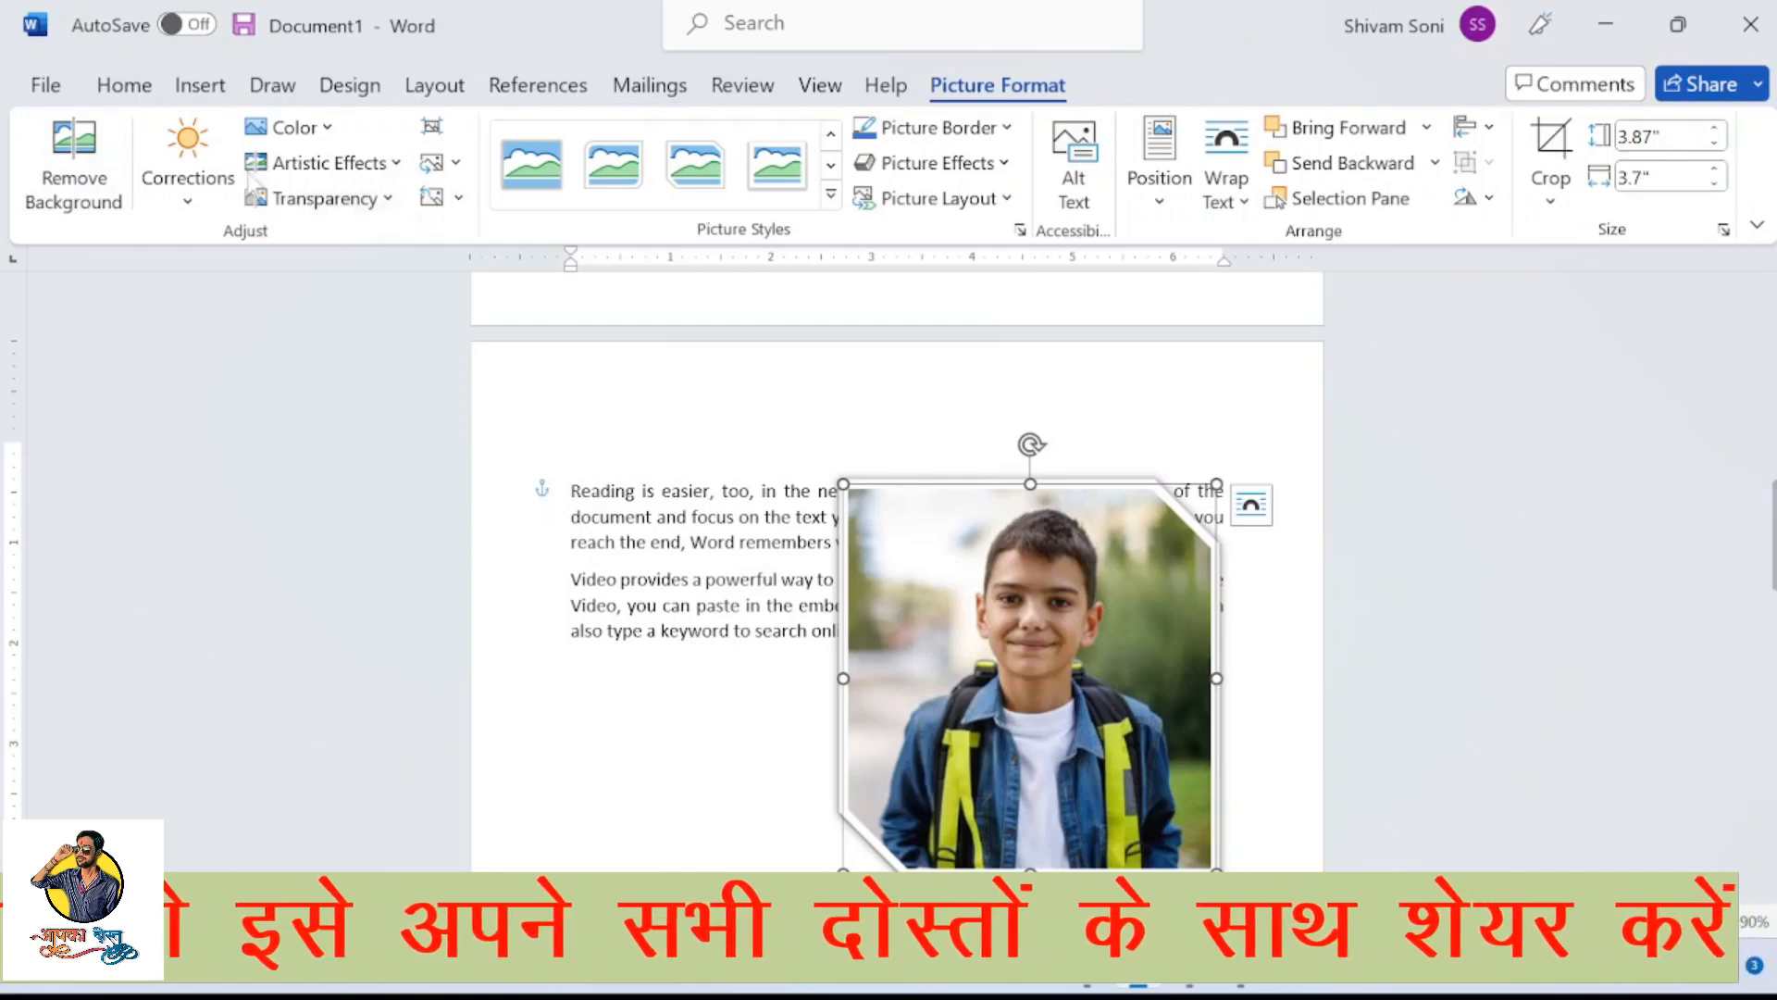
Browse the available shapes, from recently used shapes down to the flowchart, banner and callout categories
left_click(199, 92)
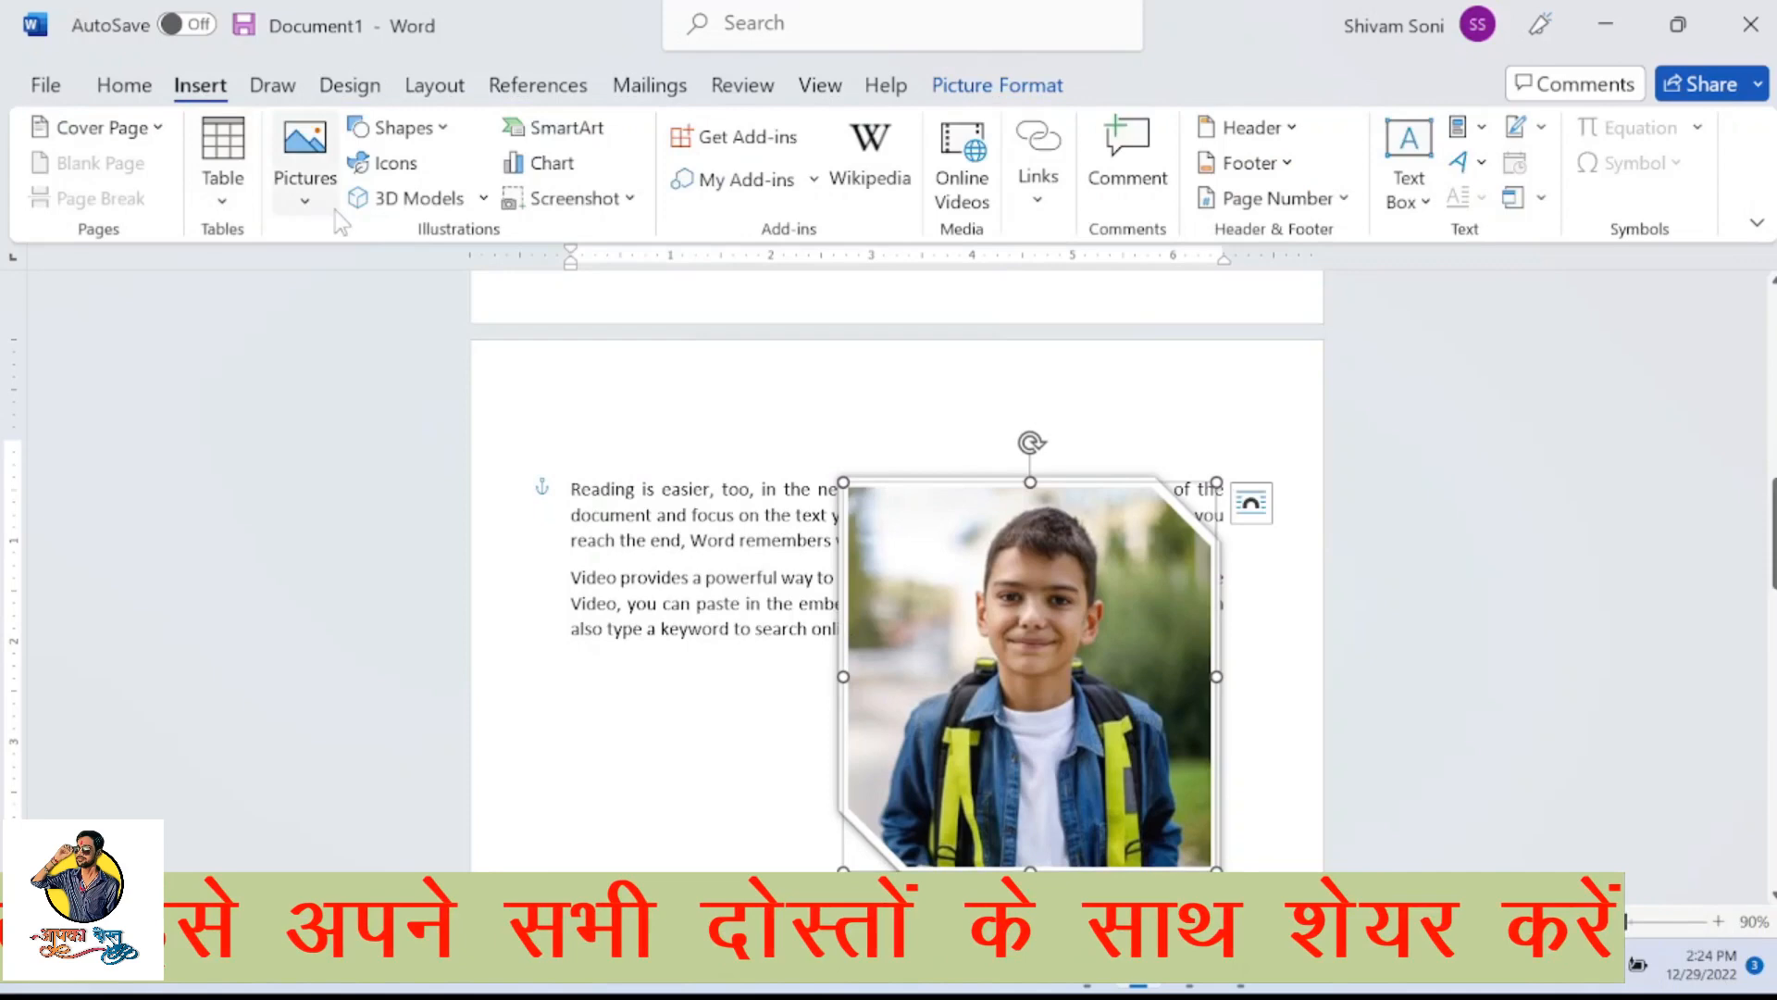
left_click(441, 137)
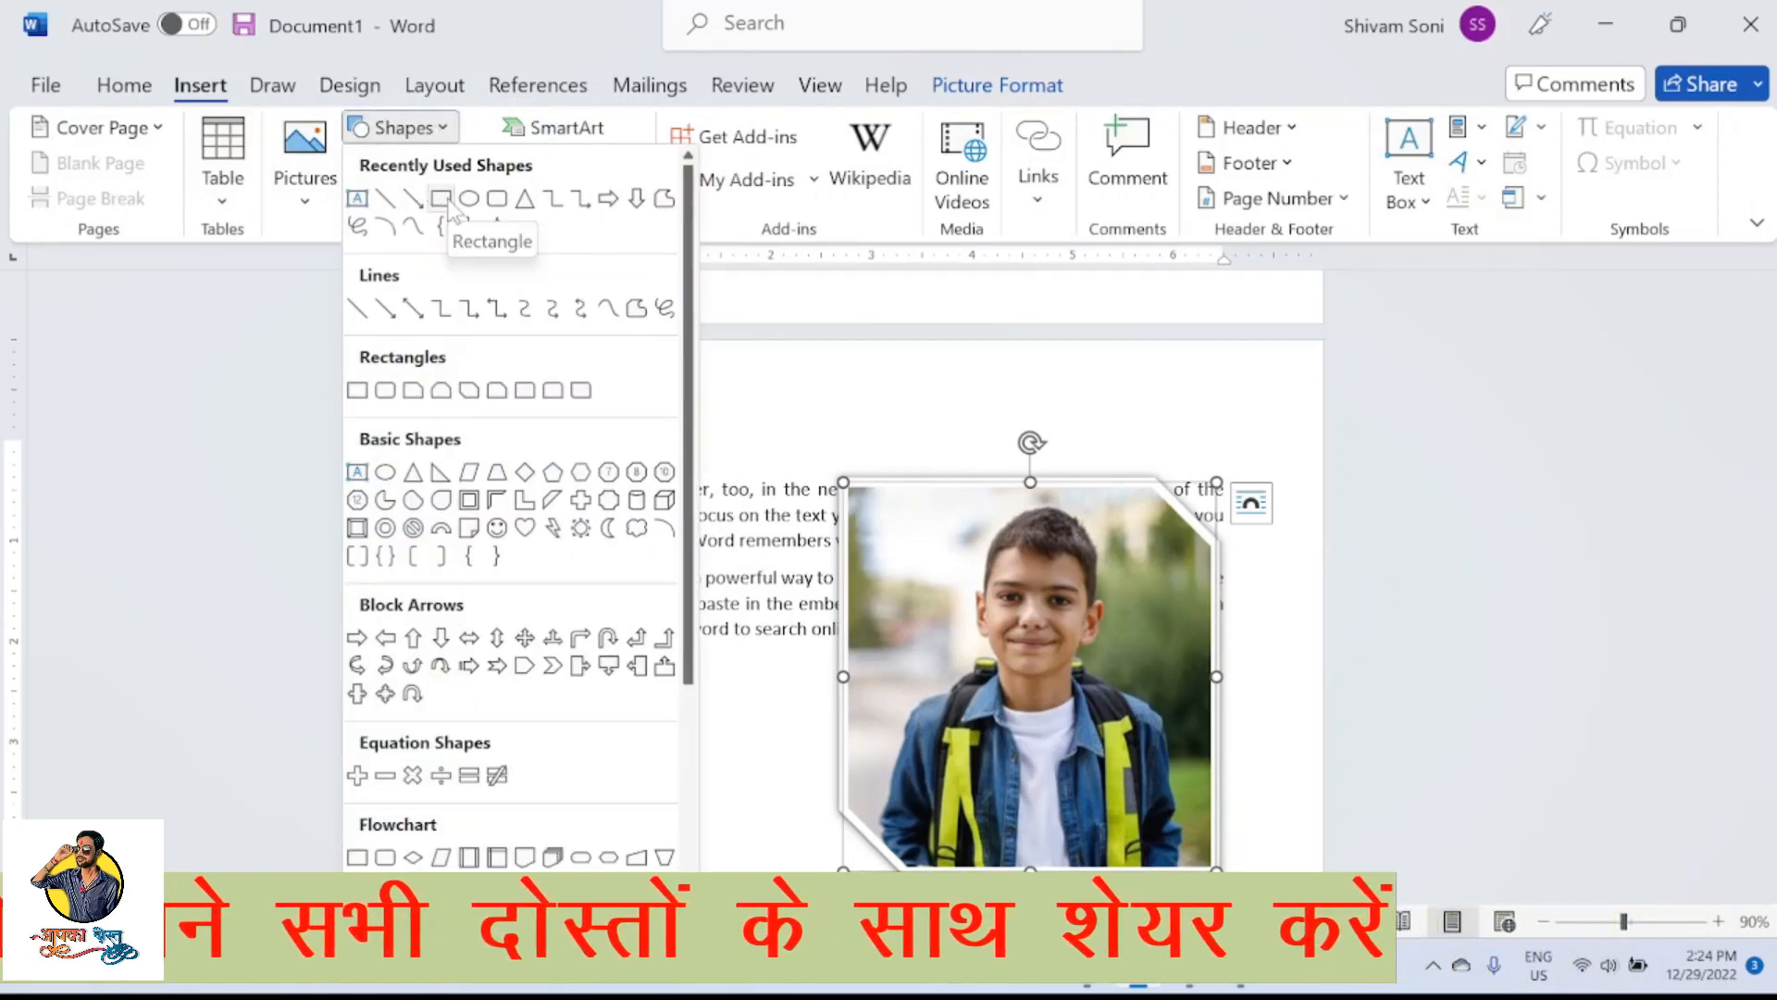
scroll(546, 620, "down", 3)
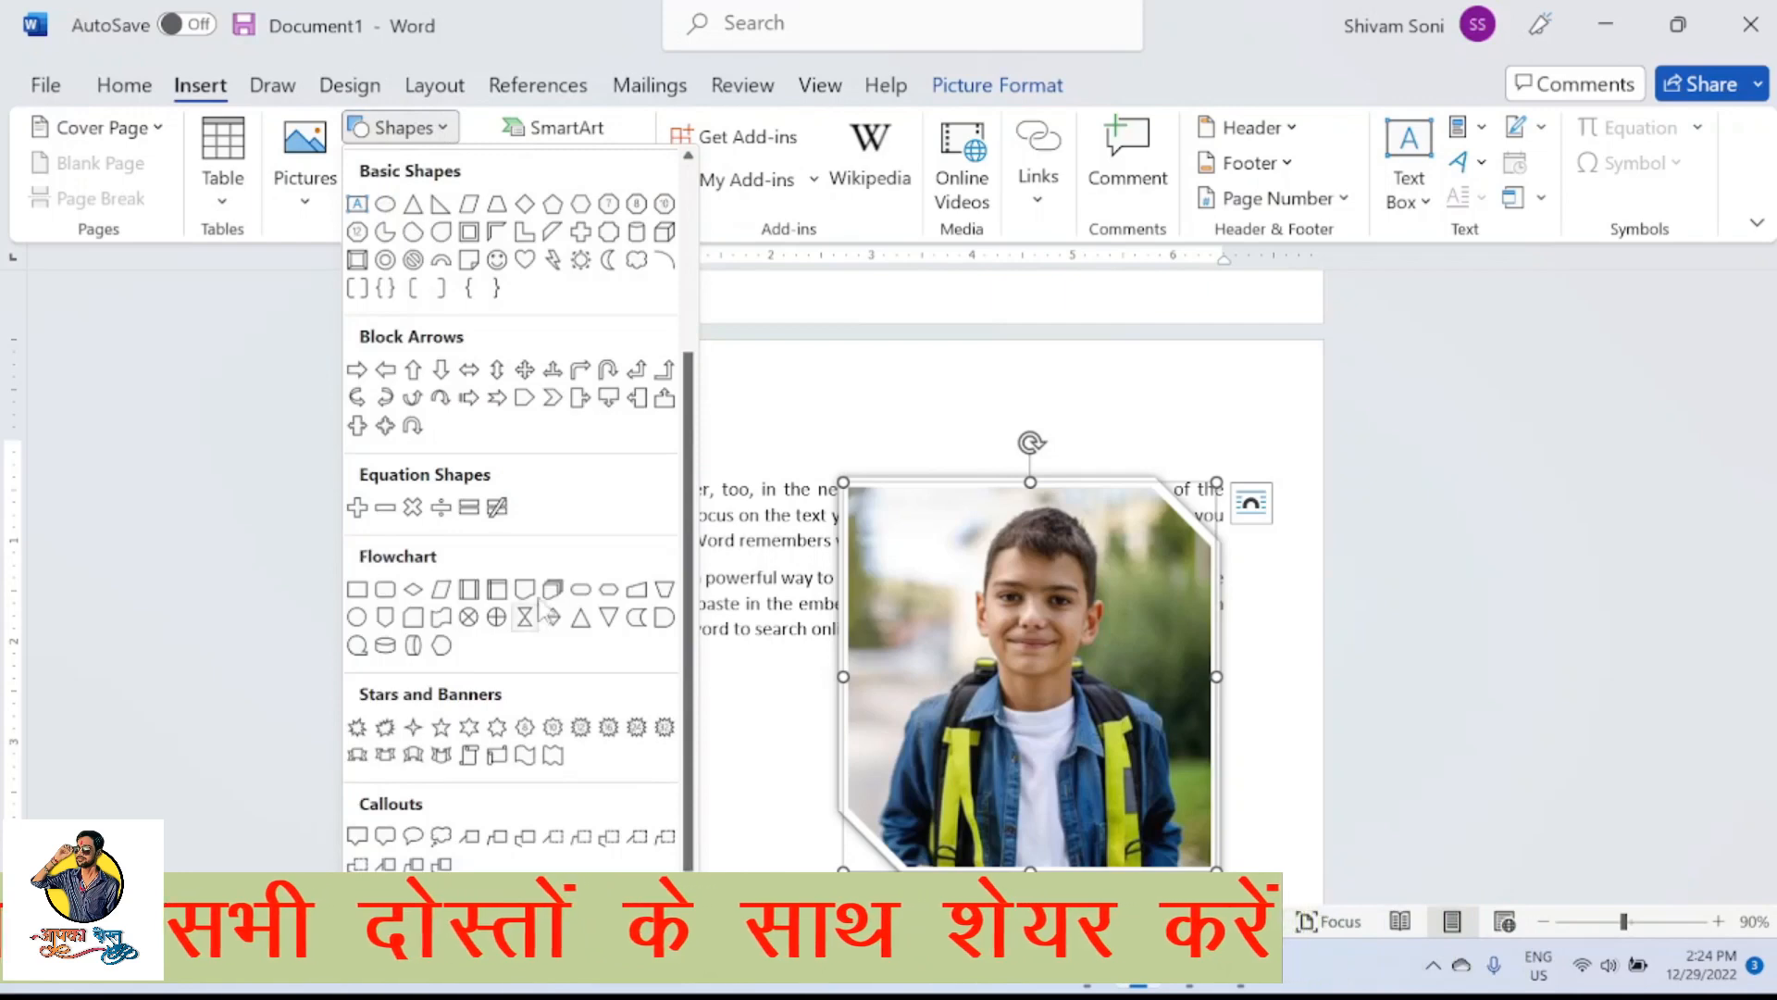
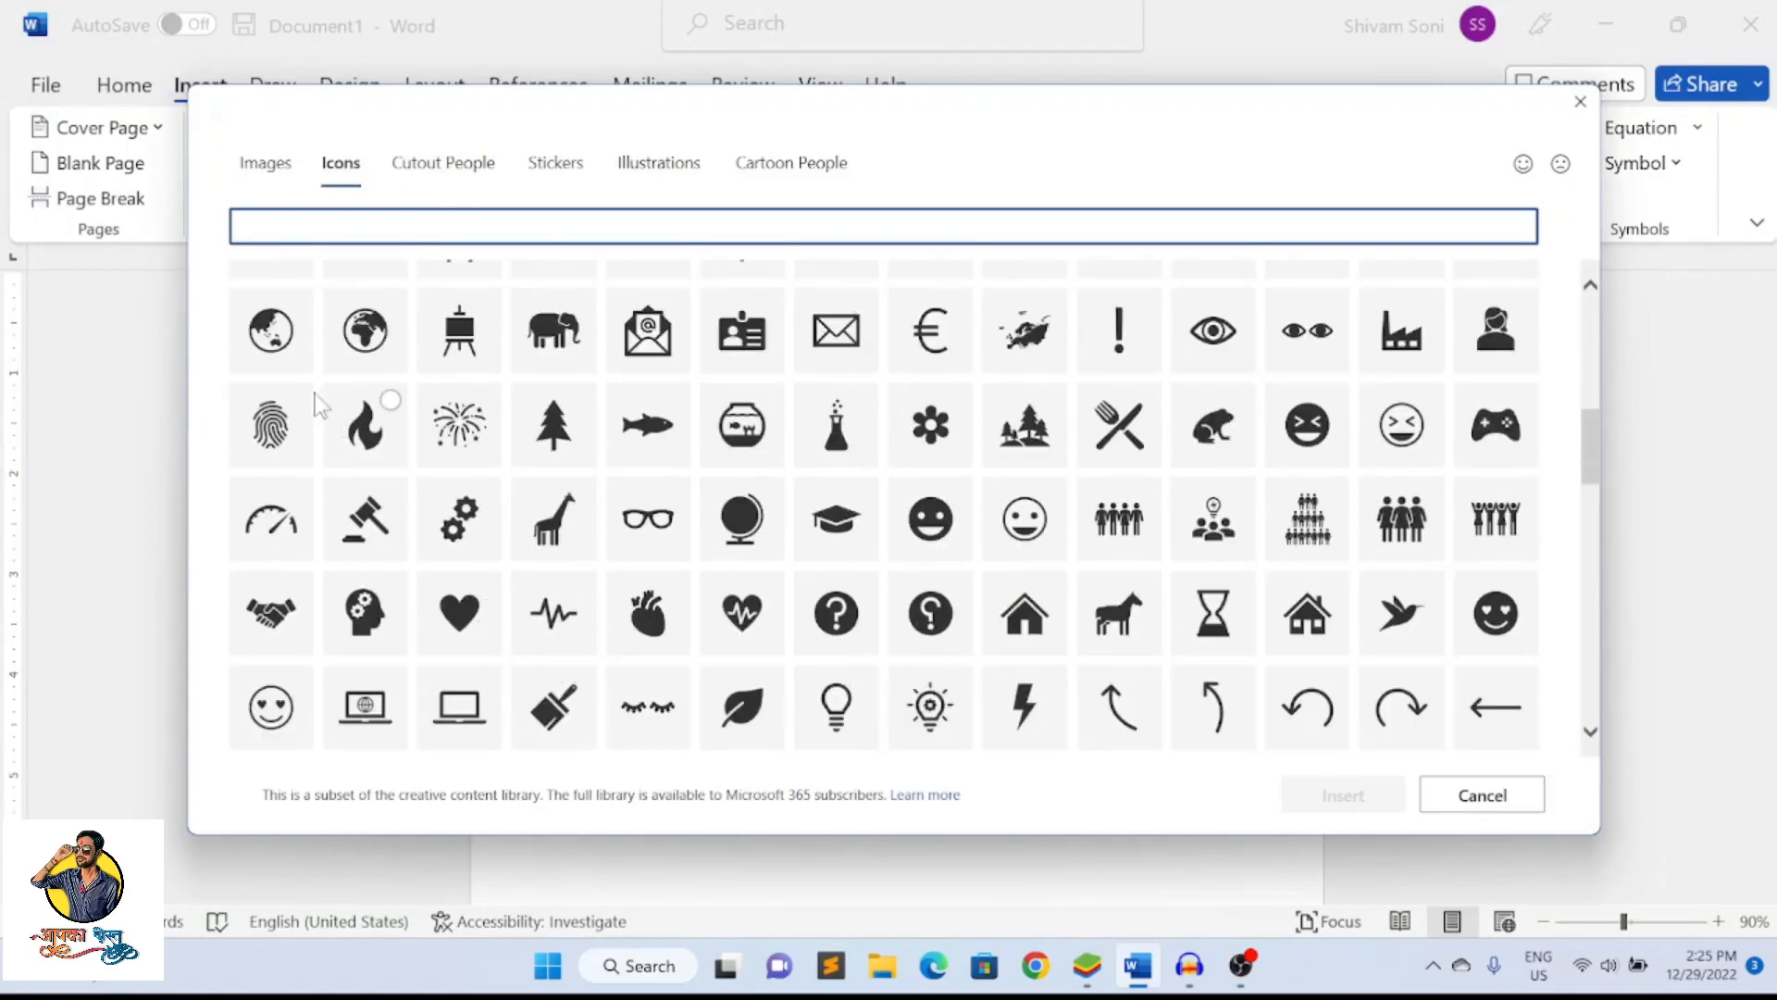
Insert the fingerprint icon from the stock icon library into the document
left_click(270, 437)
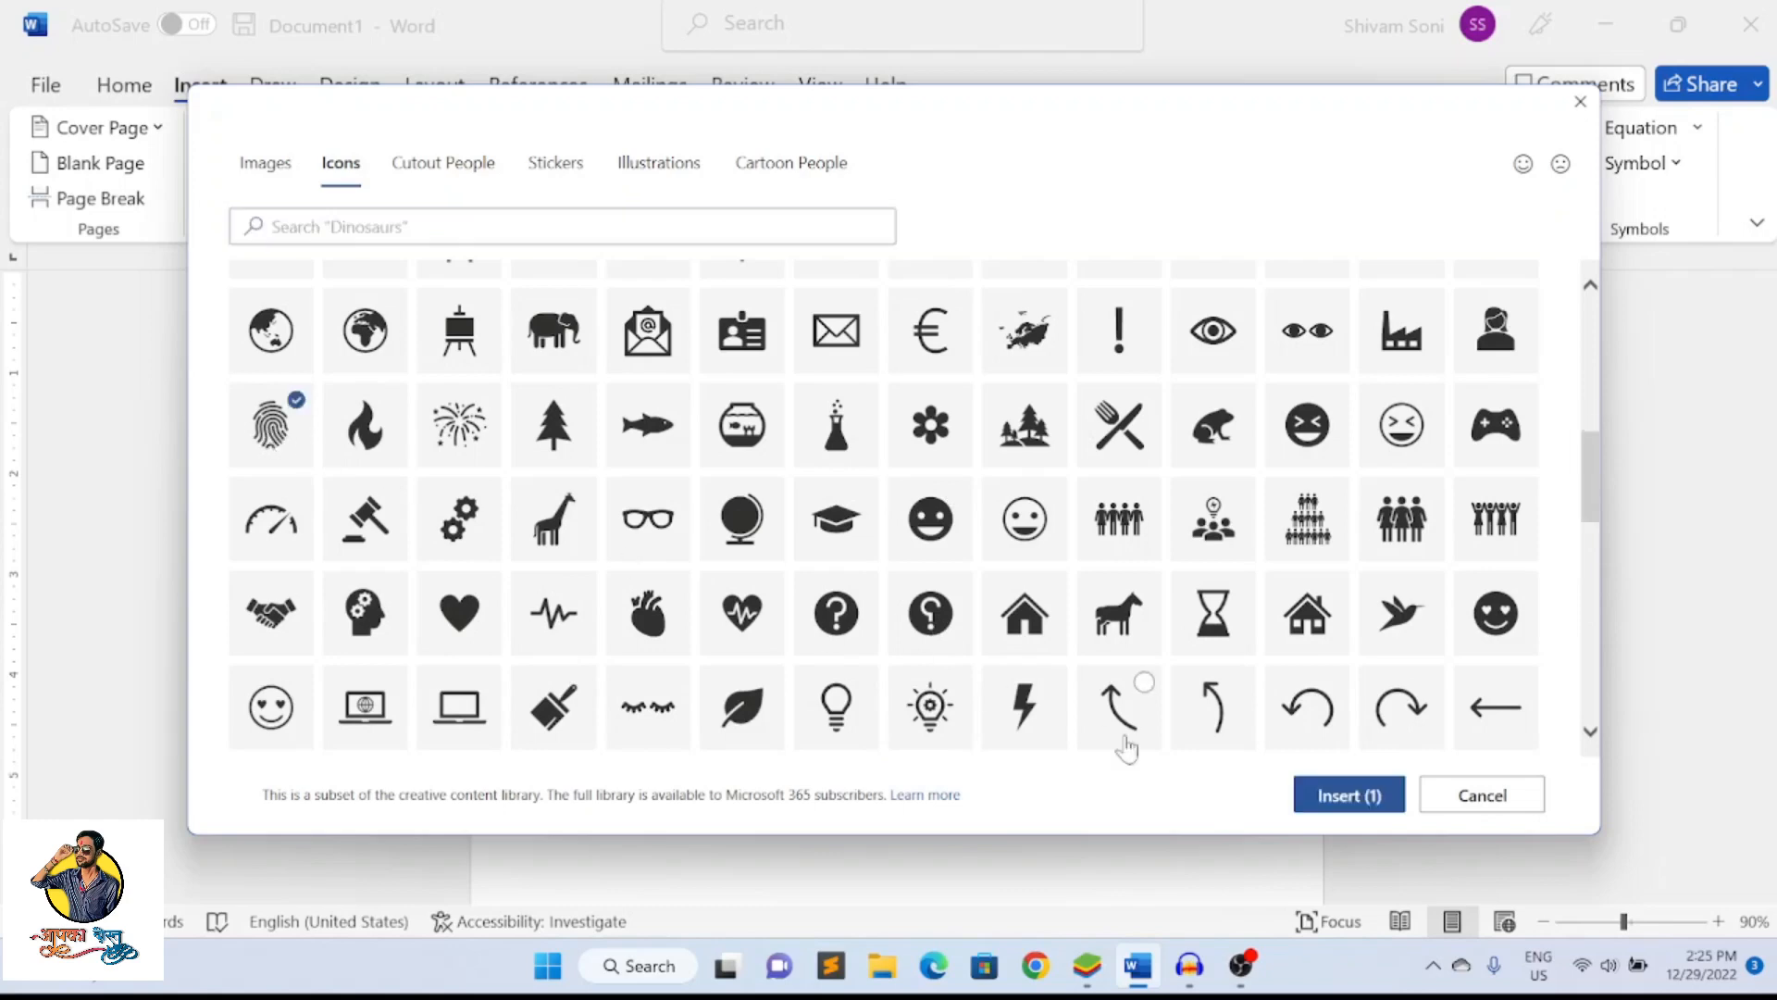
left_click(1347, 795)
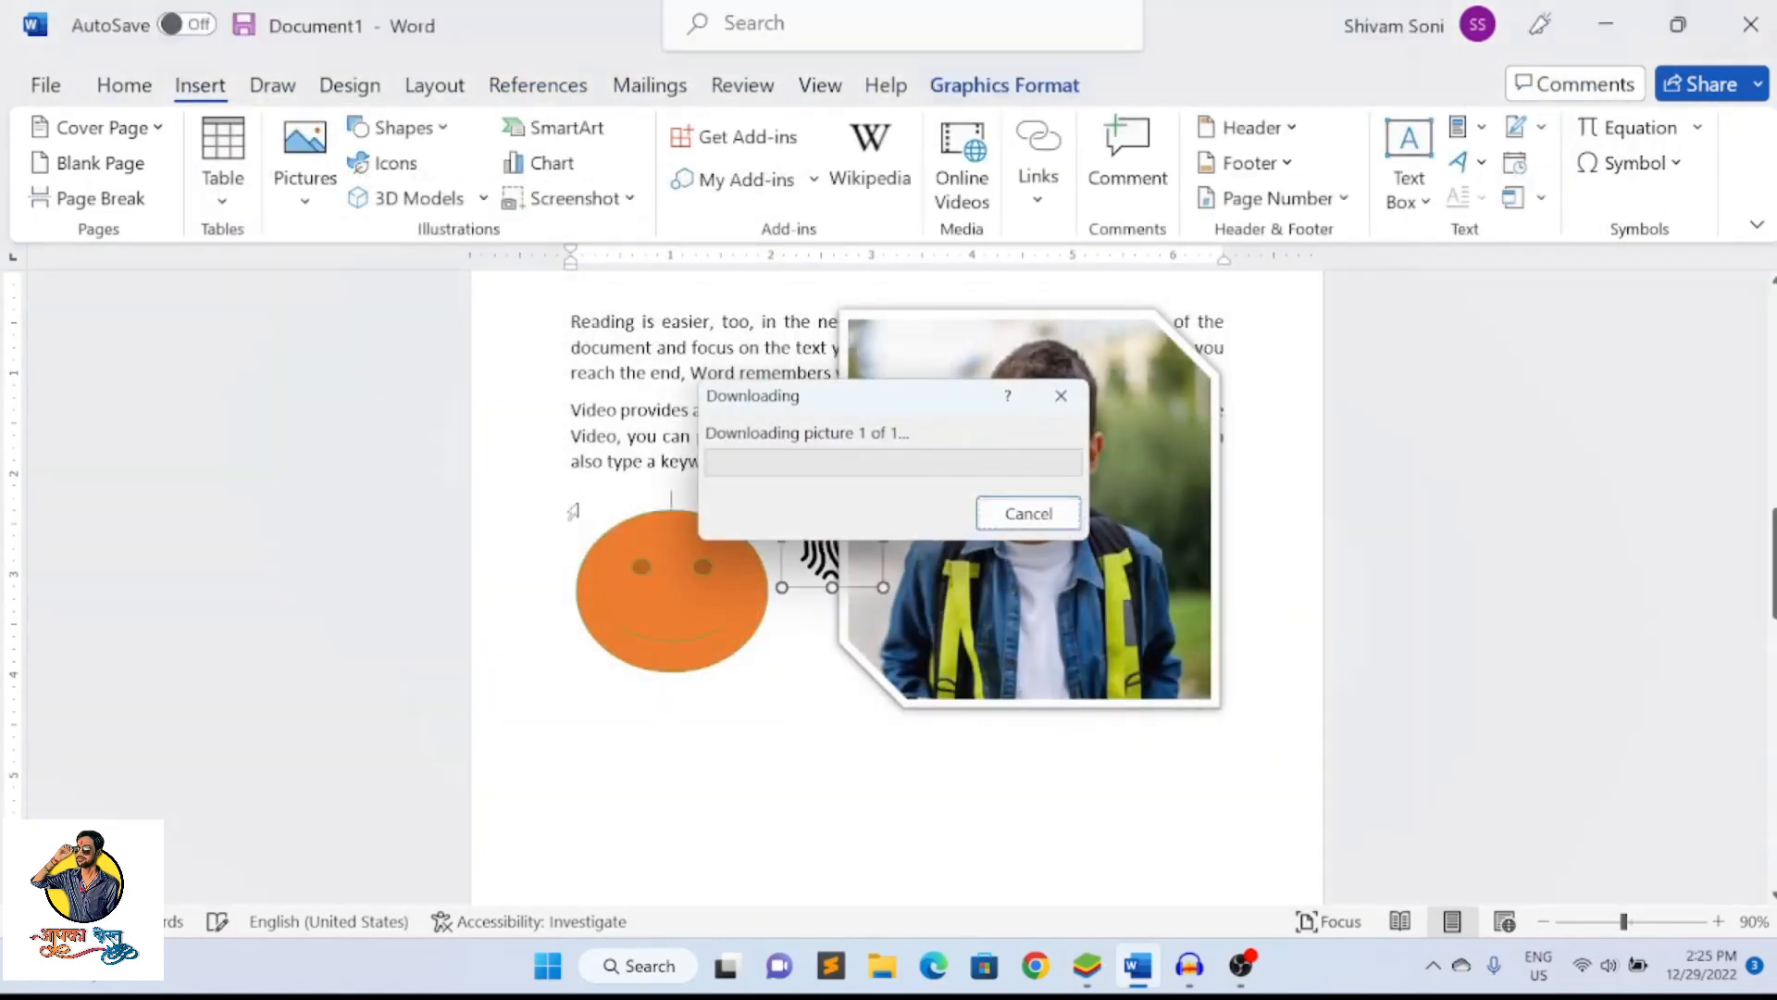
mouse_move(807, 545)
left_mouse_down()
mouse_move(713, 524)
mouse_move(731, 525)
mouse_move(815, 668)
mouse_move(814, 554)
left_mouse_up()
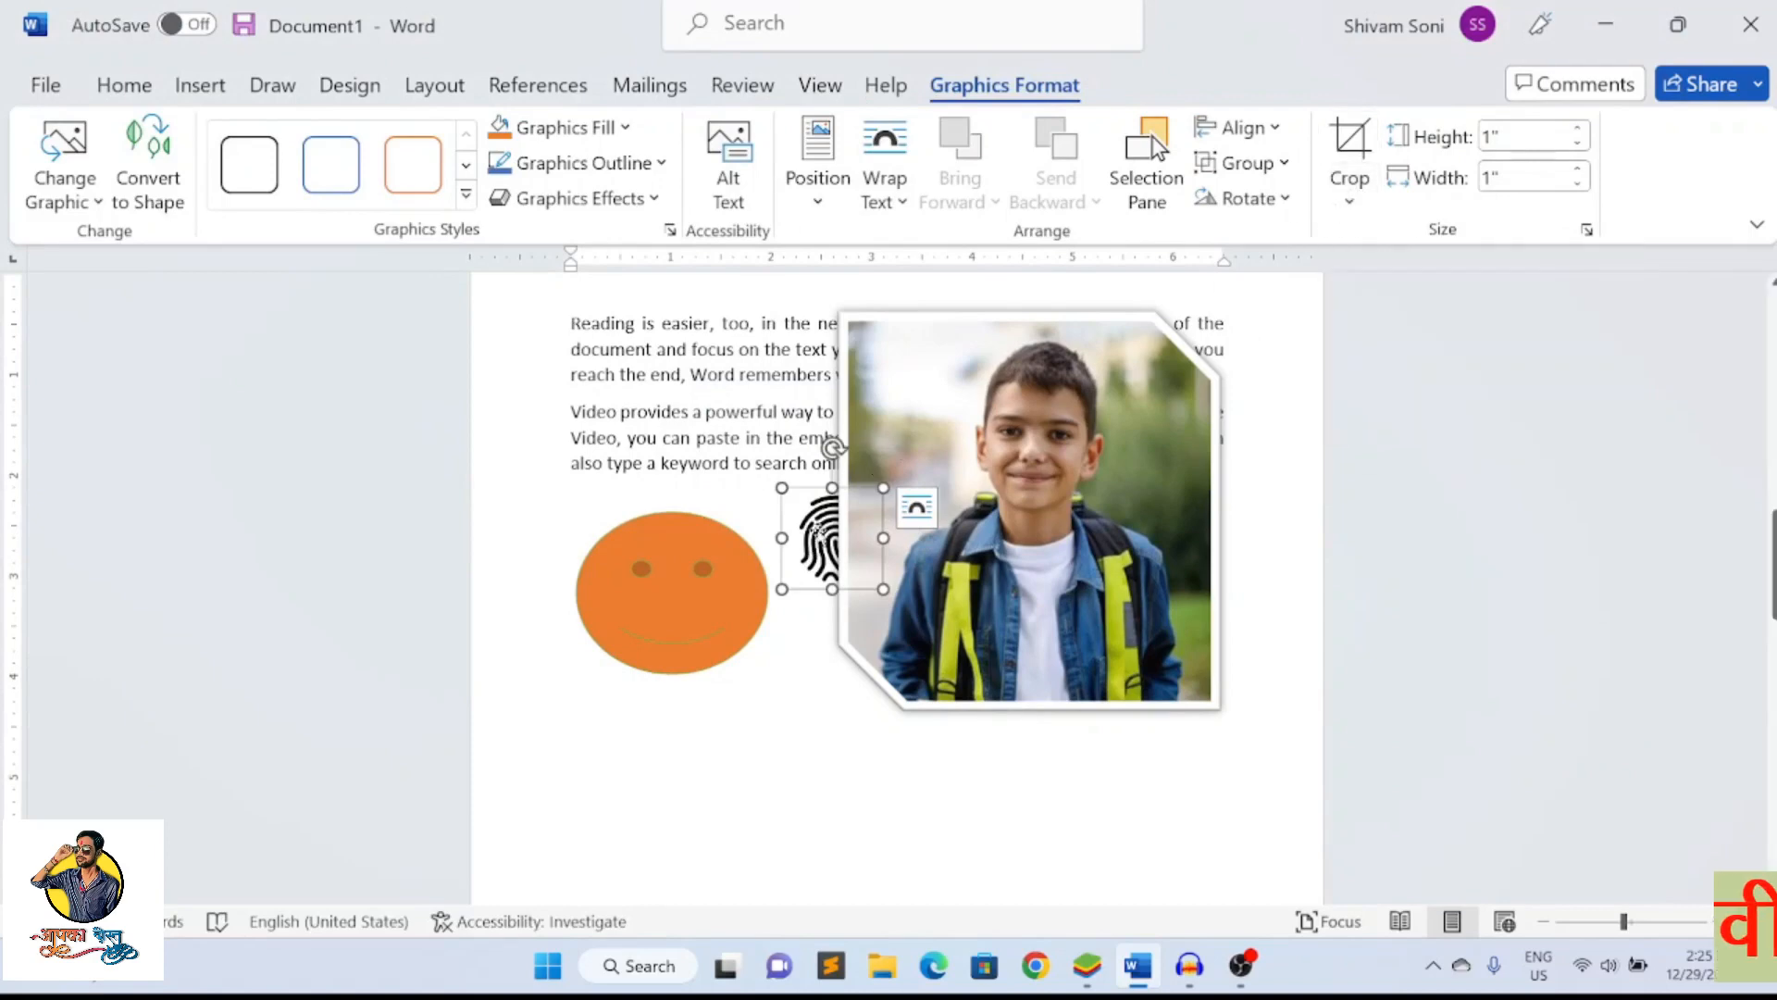
Set the fingerprint icon's text wrapping to Behind Text and move it into the empty area below the boy's picture
left_click(885, 180)
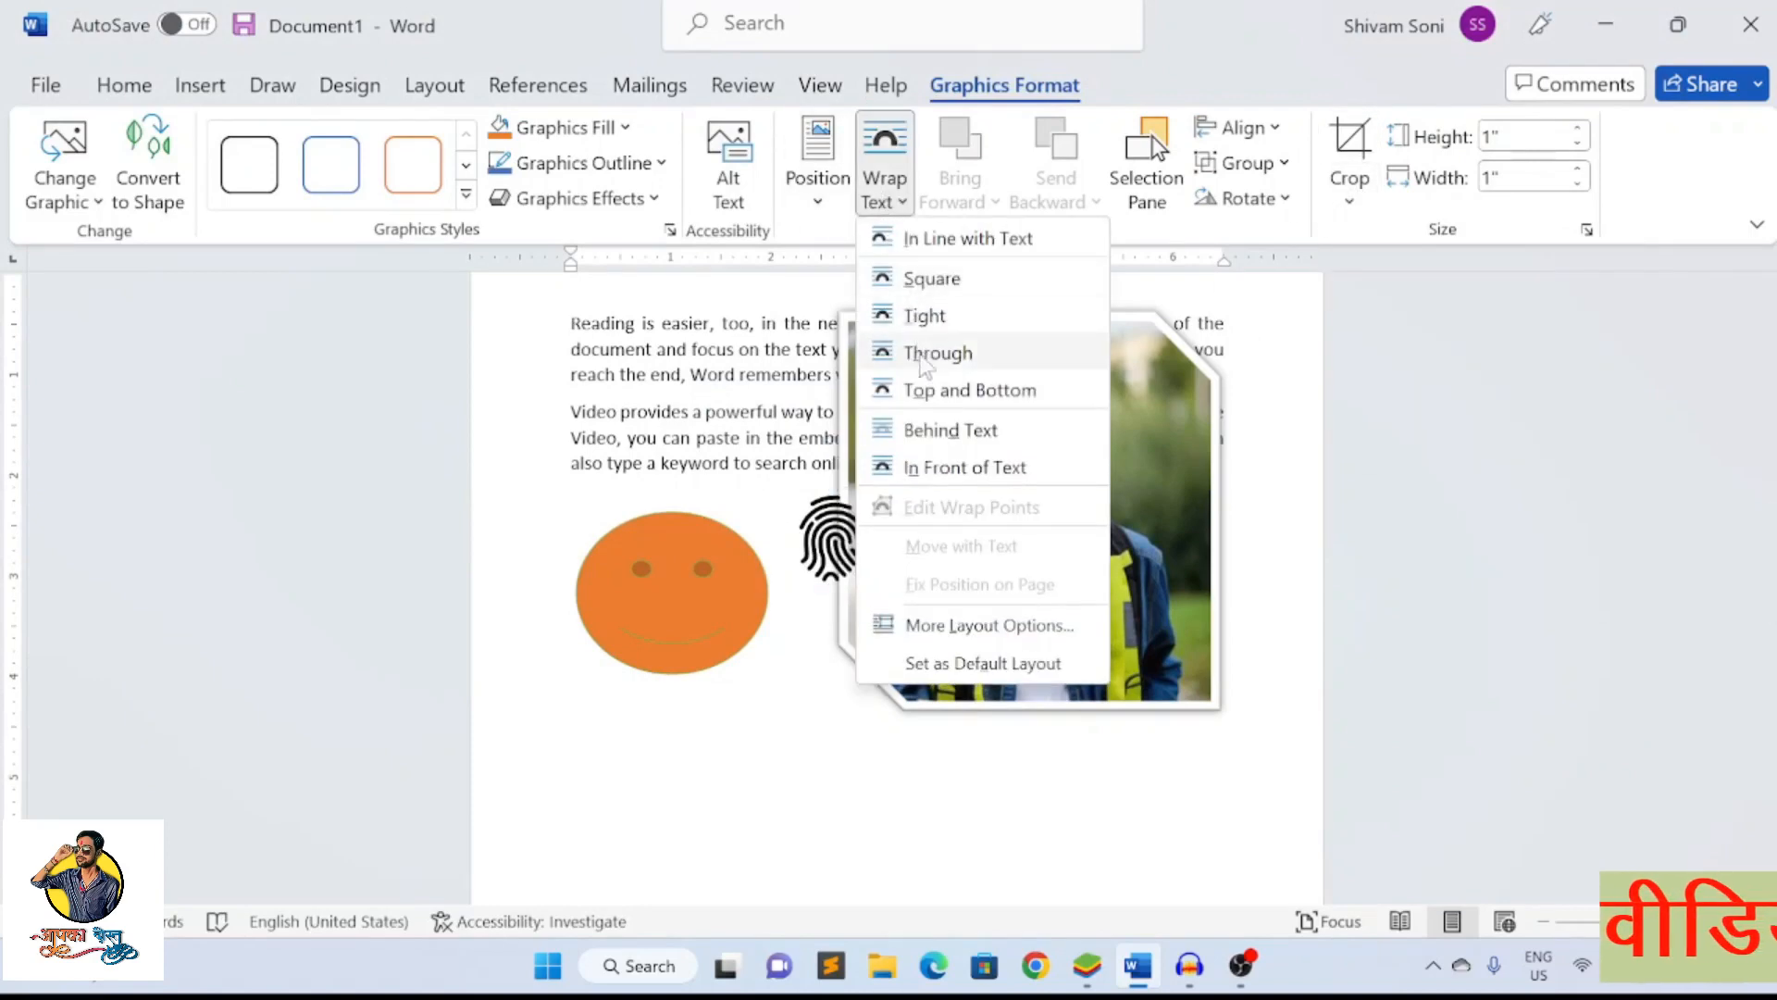
left_click(925, 429)
left_click_drag(816, 539, 1153, 803)
left_click(1083, 811)
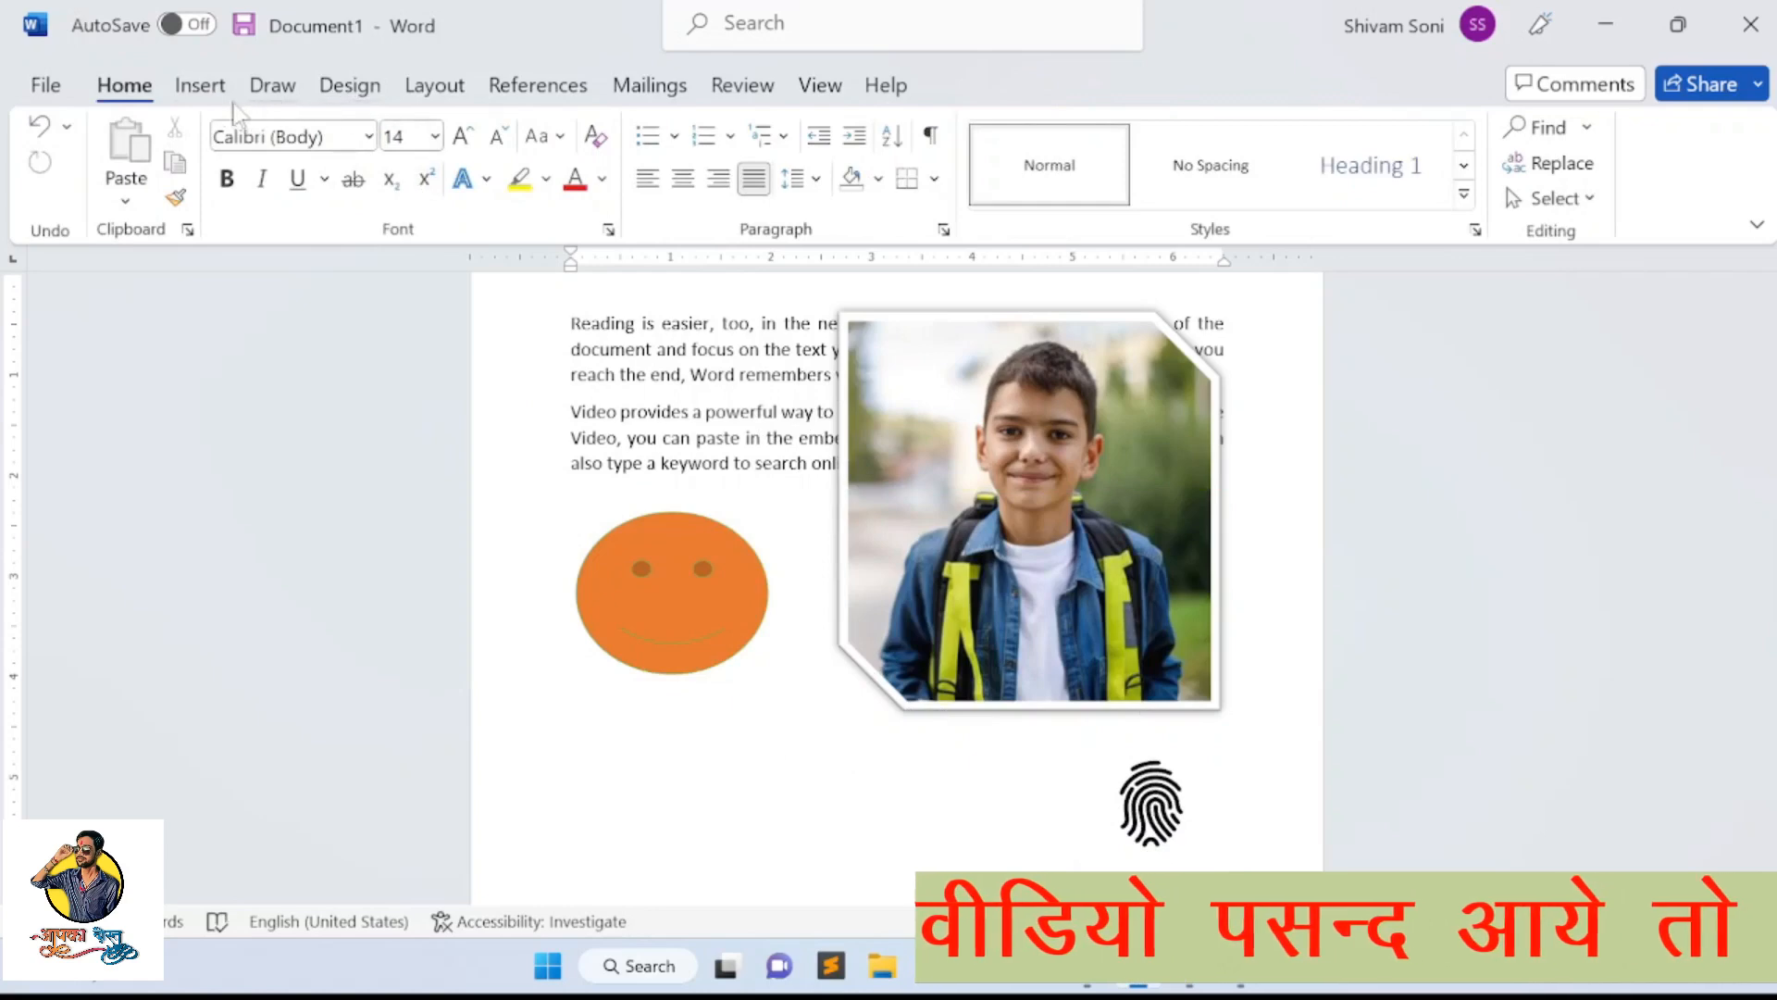
Insert the smiling sunglasses emoji from the Emoji category of the stock 3D models and place it, turned slightly sideways, below the orange smiley
left_click(205, 89)
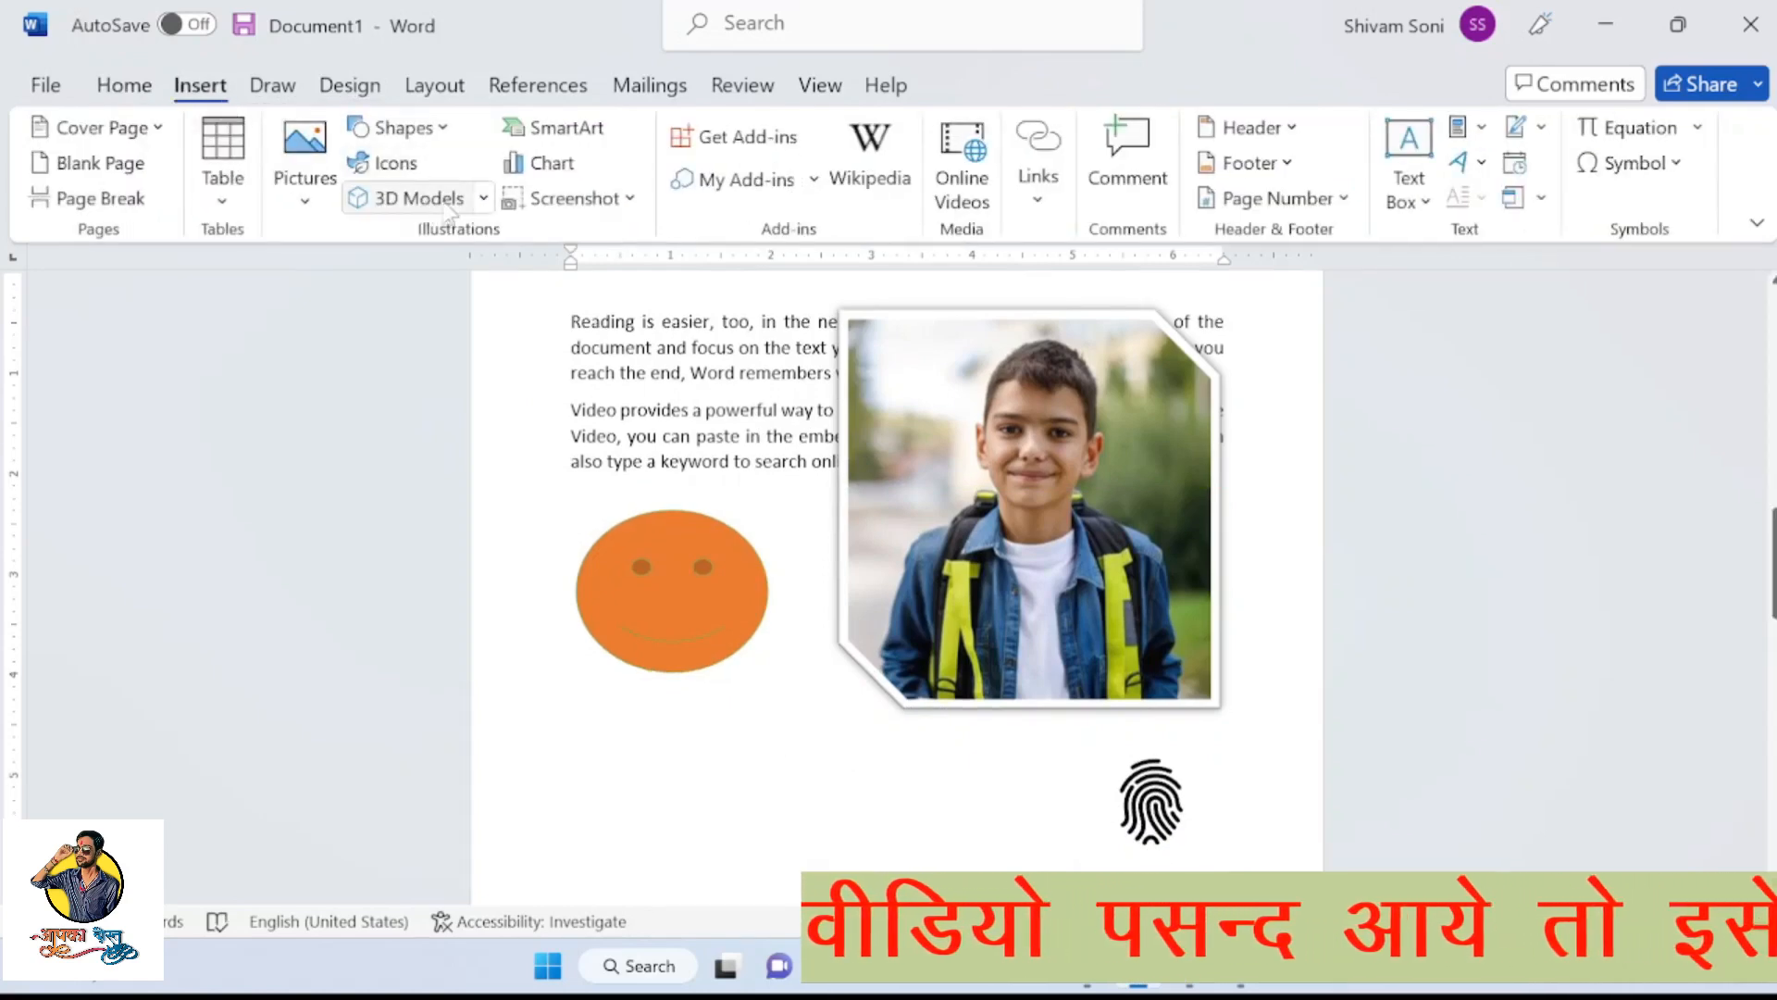
left_click(482, 198)
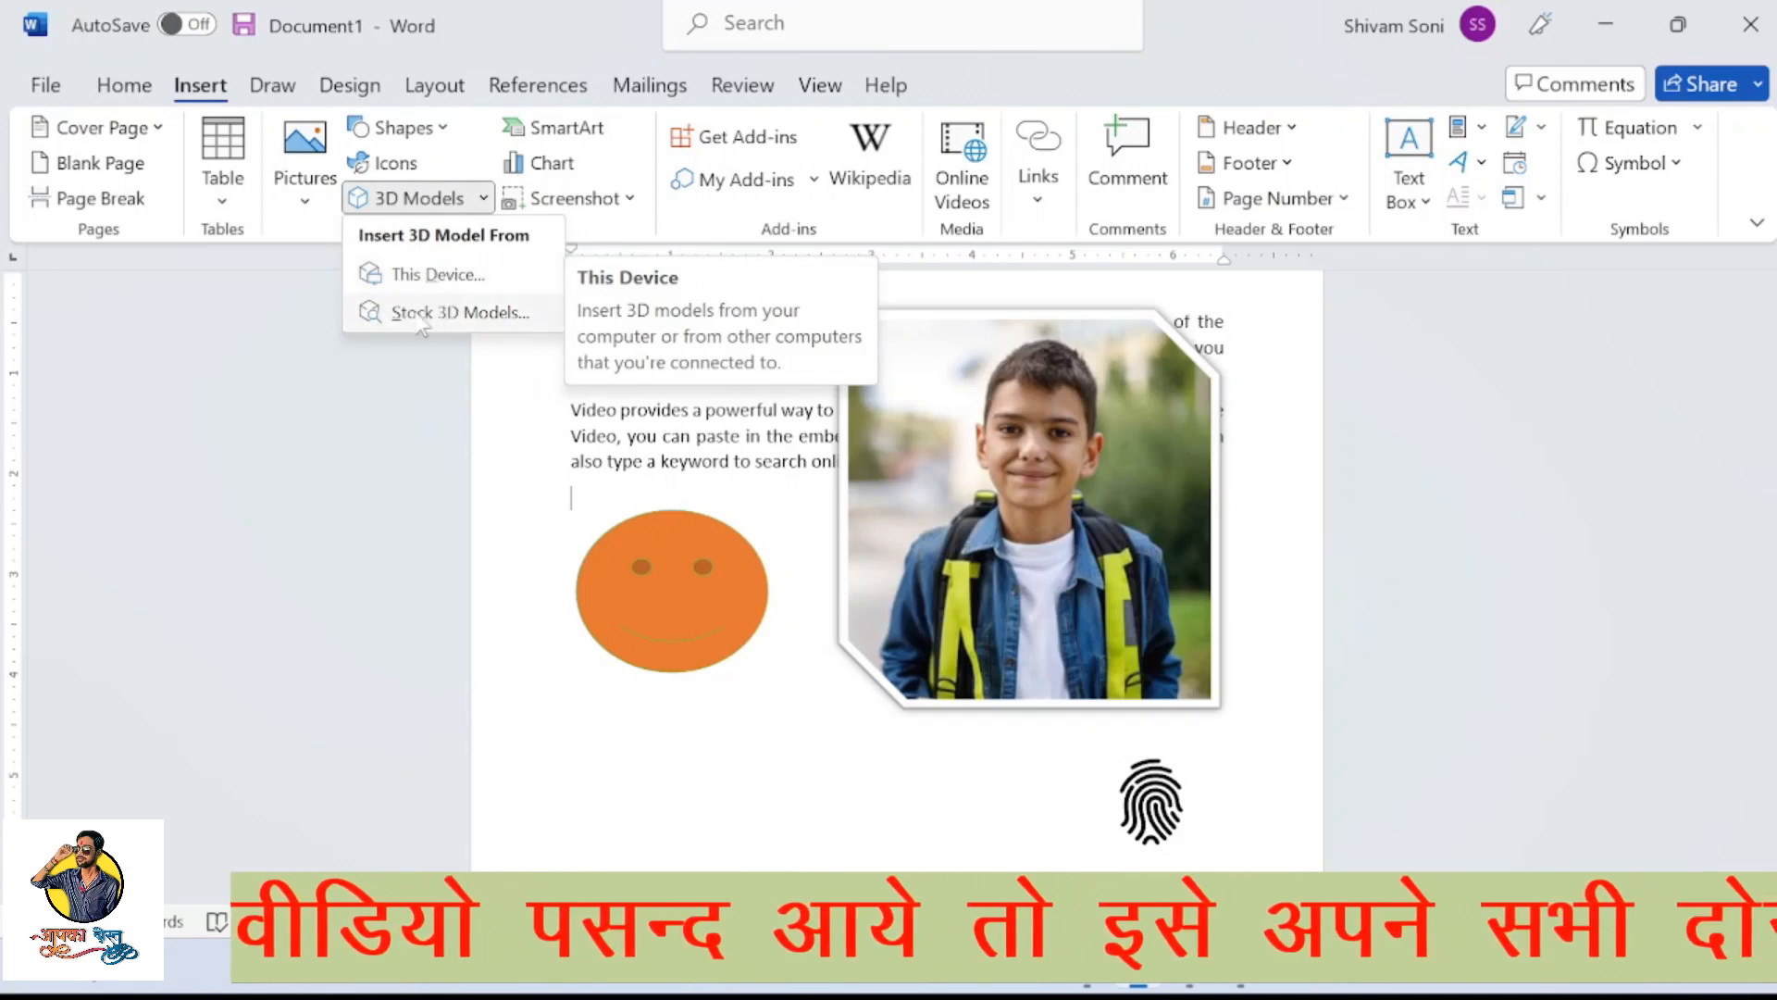
left_click(464, 314)
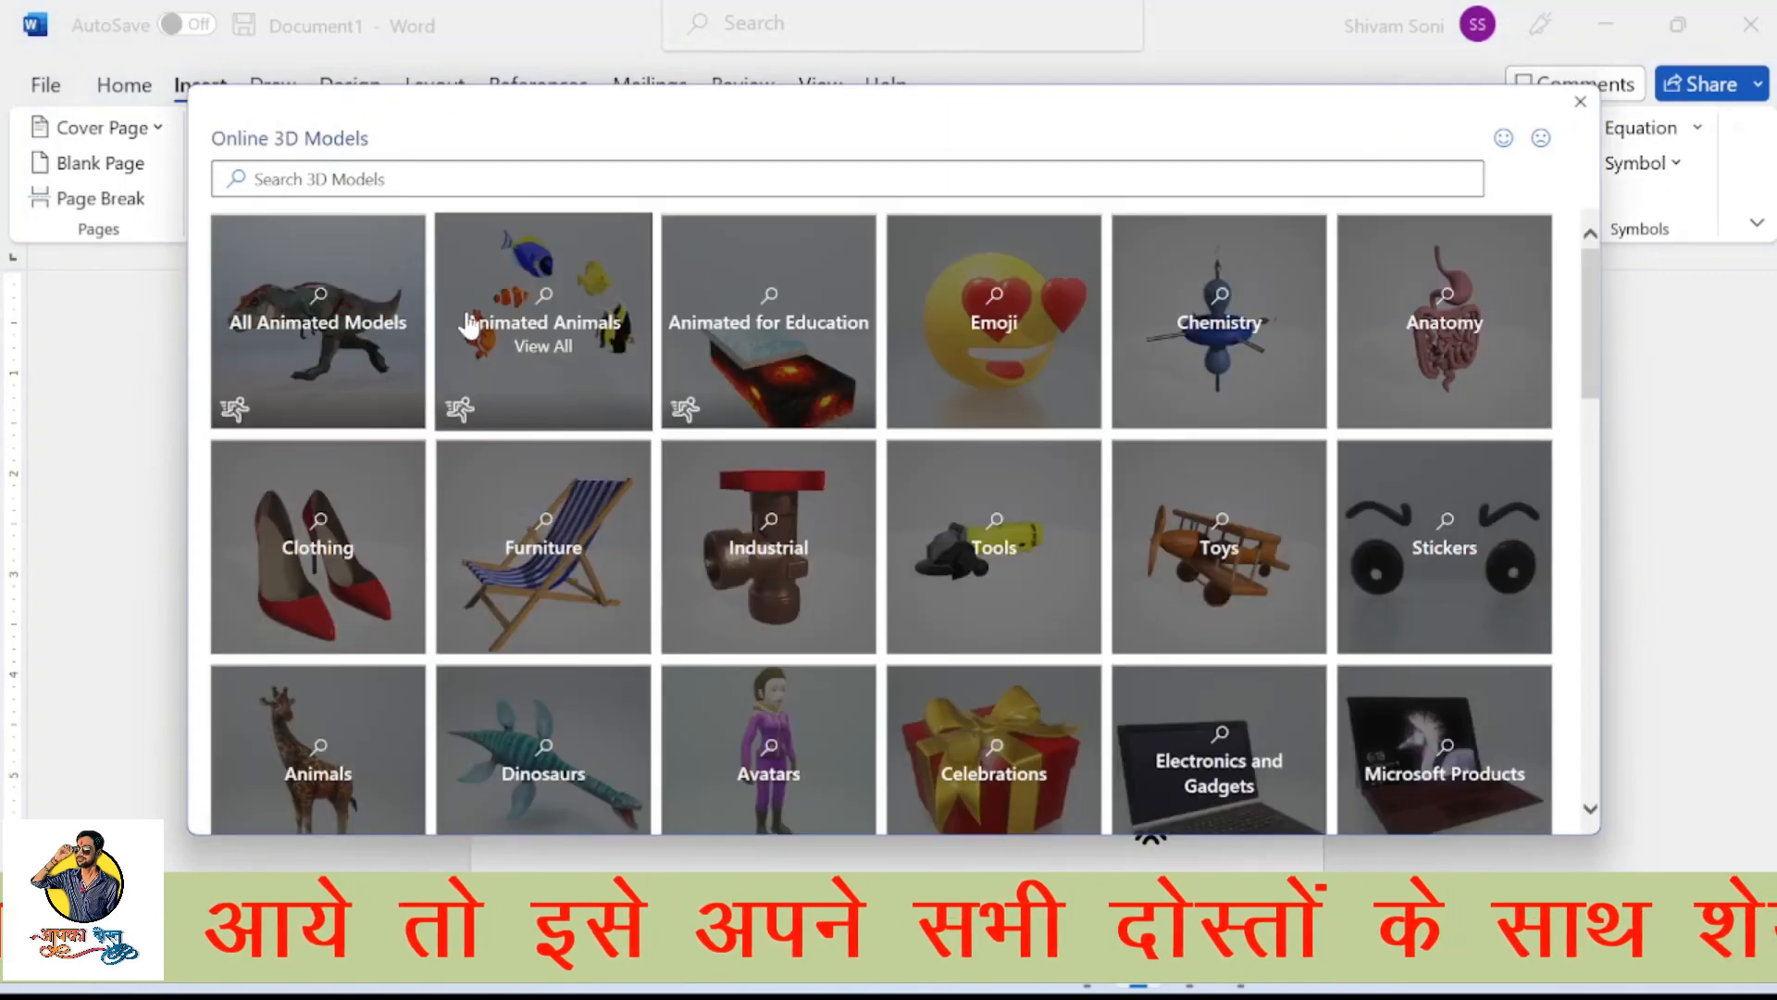
scroll(920, 398, "down", 2)
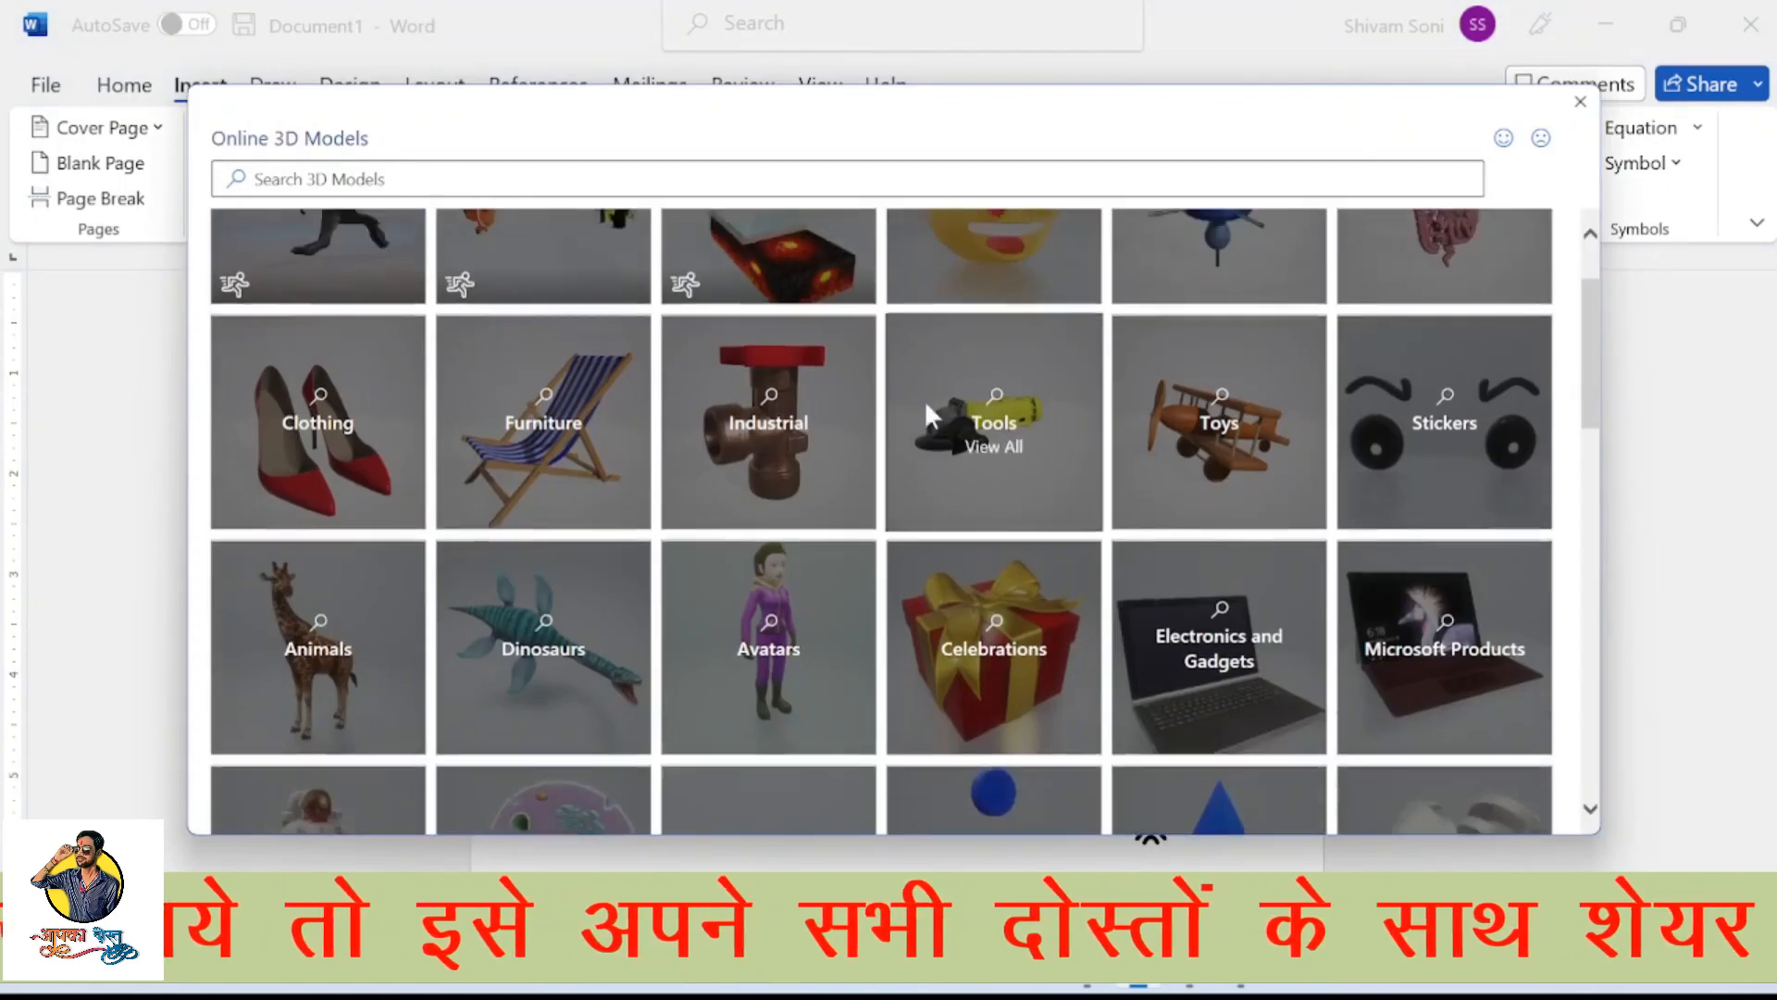
scroll(923, 398, "up", 2)
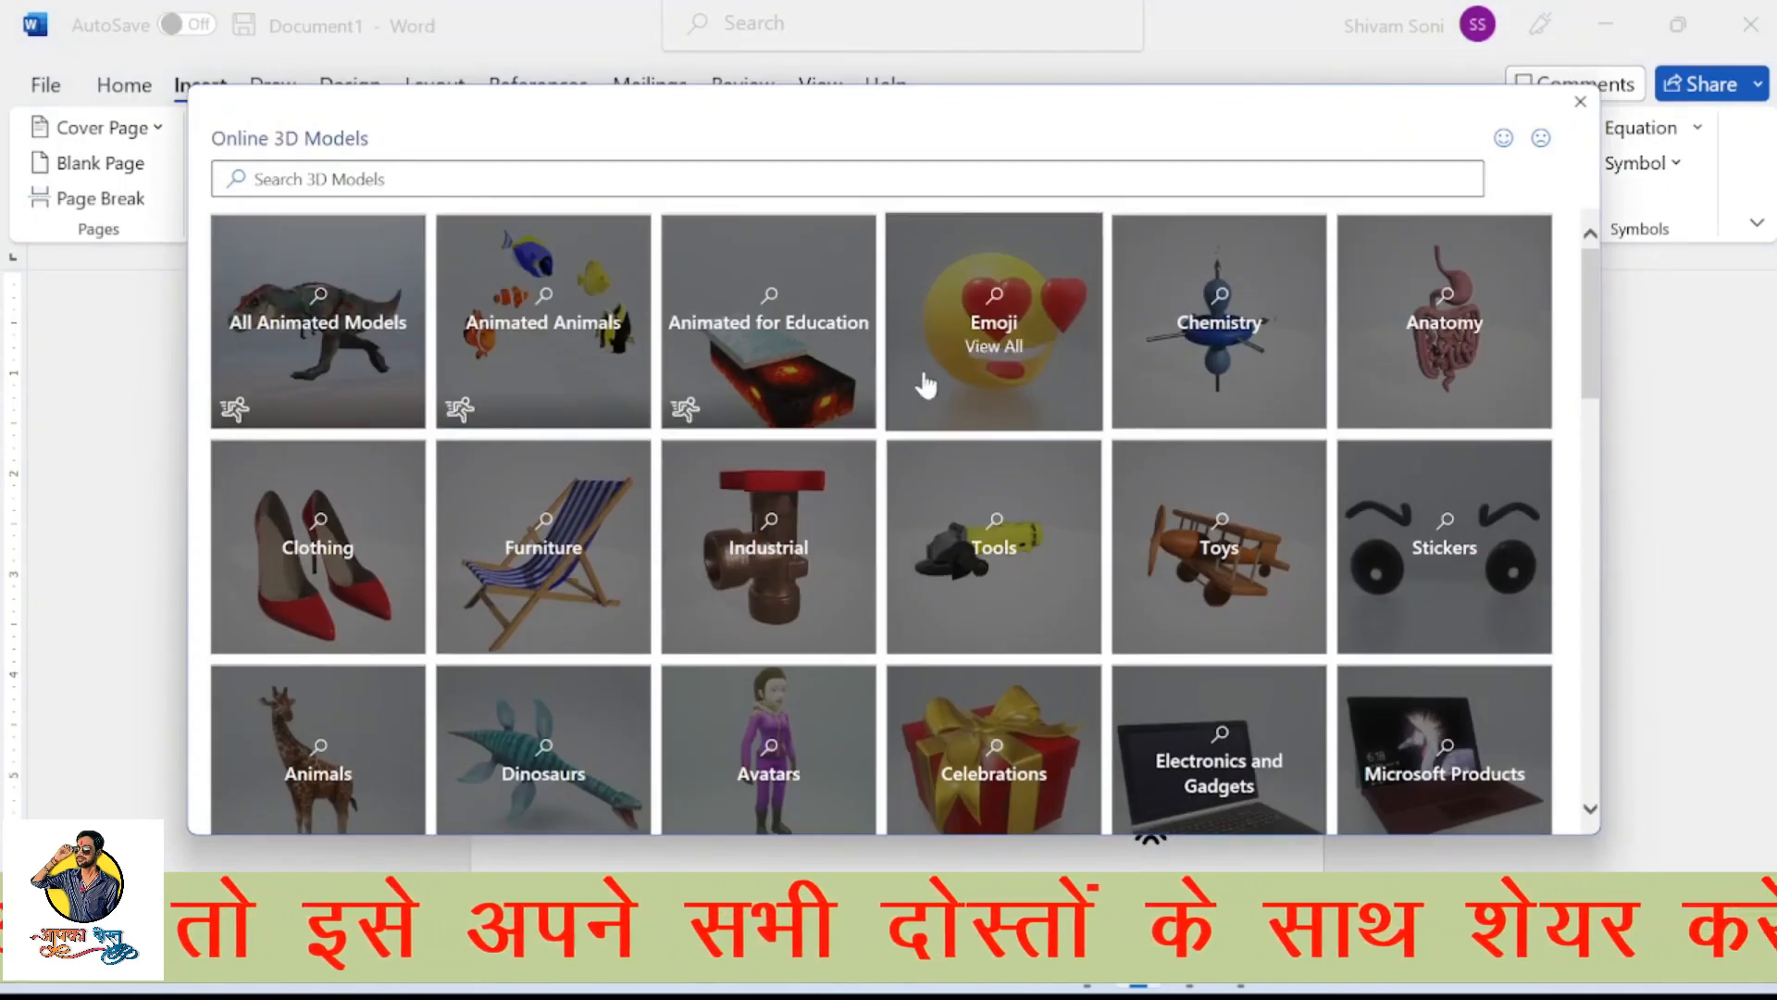
left_click(976, 333)
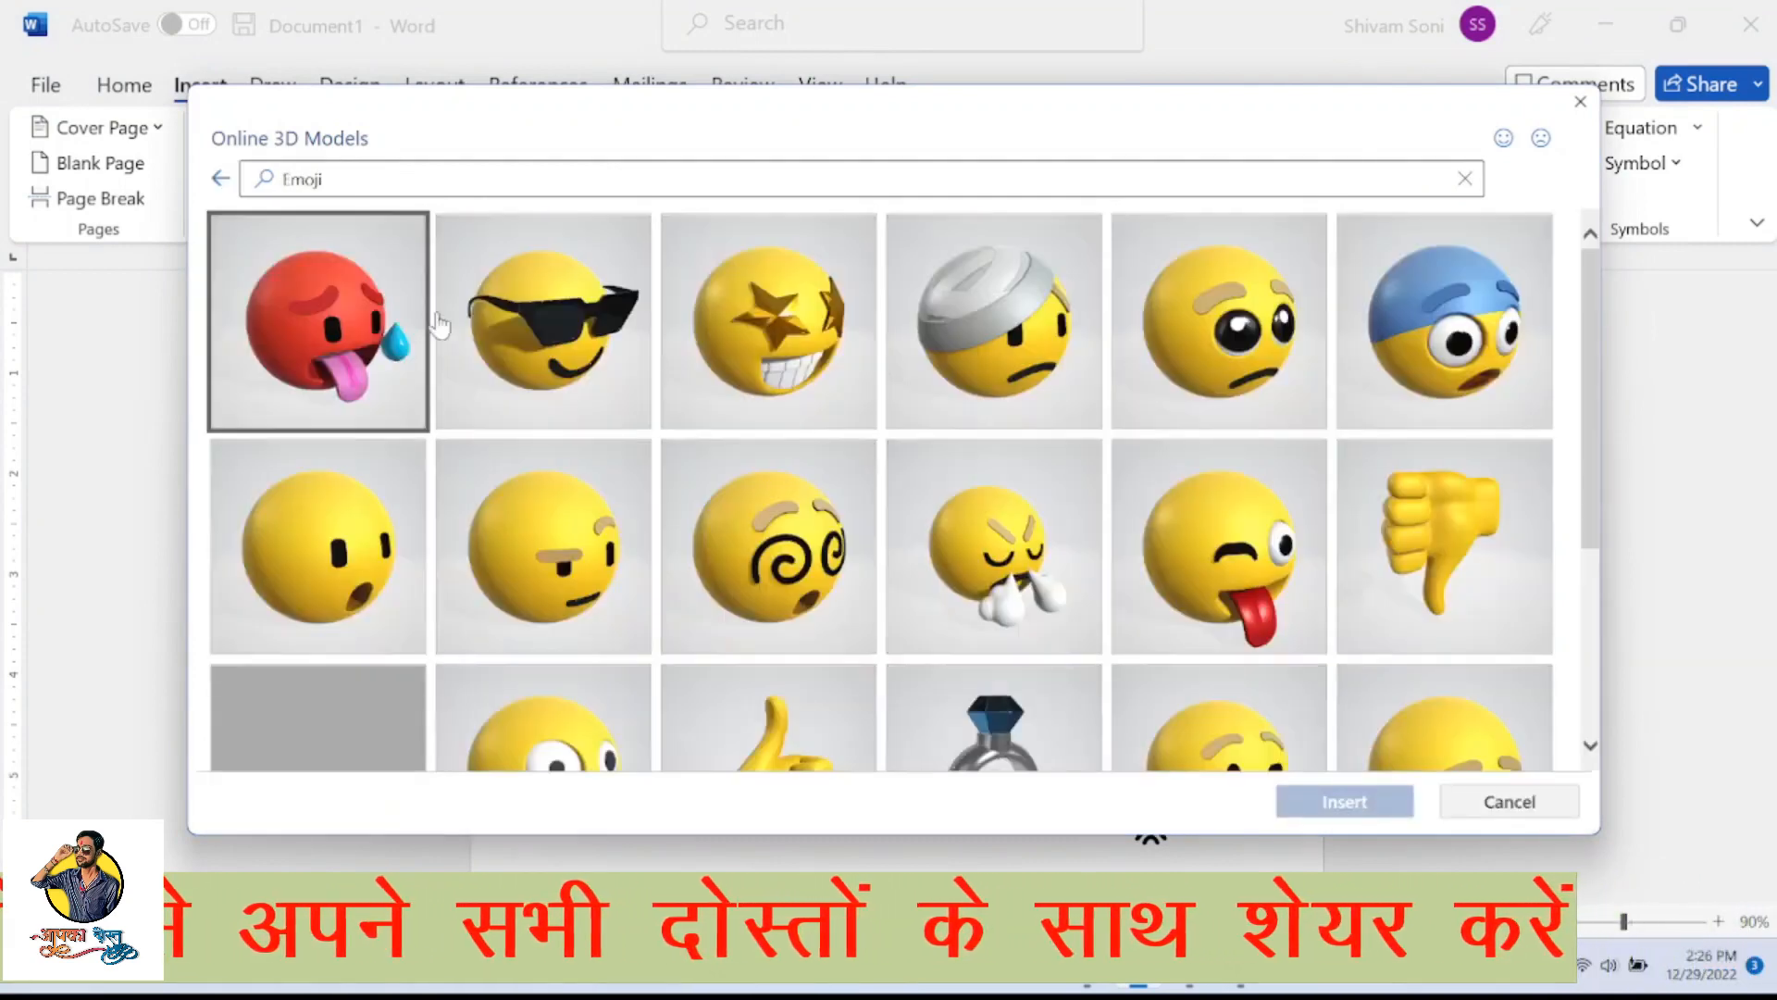
scroll(659, 472, "down", 3)
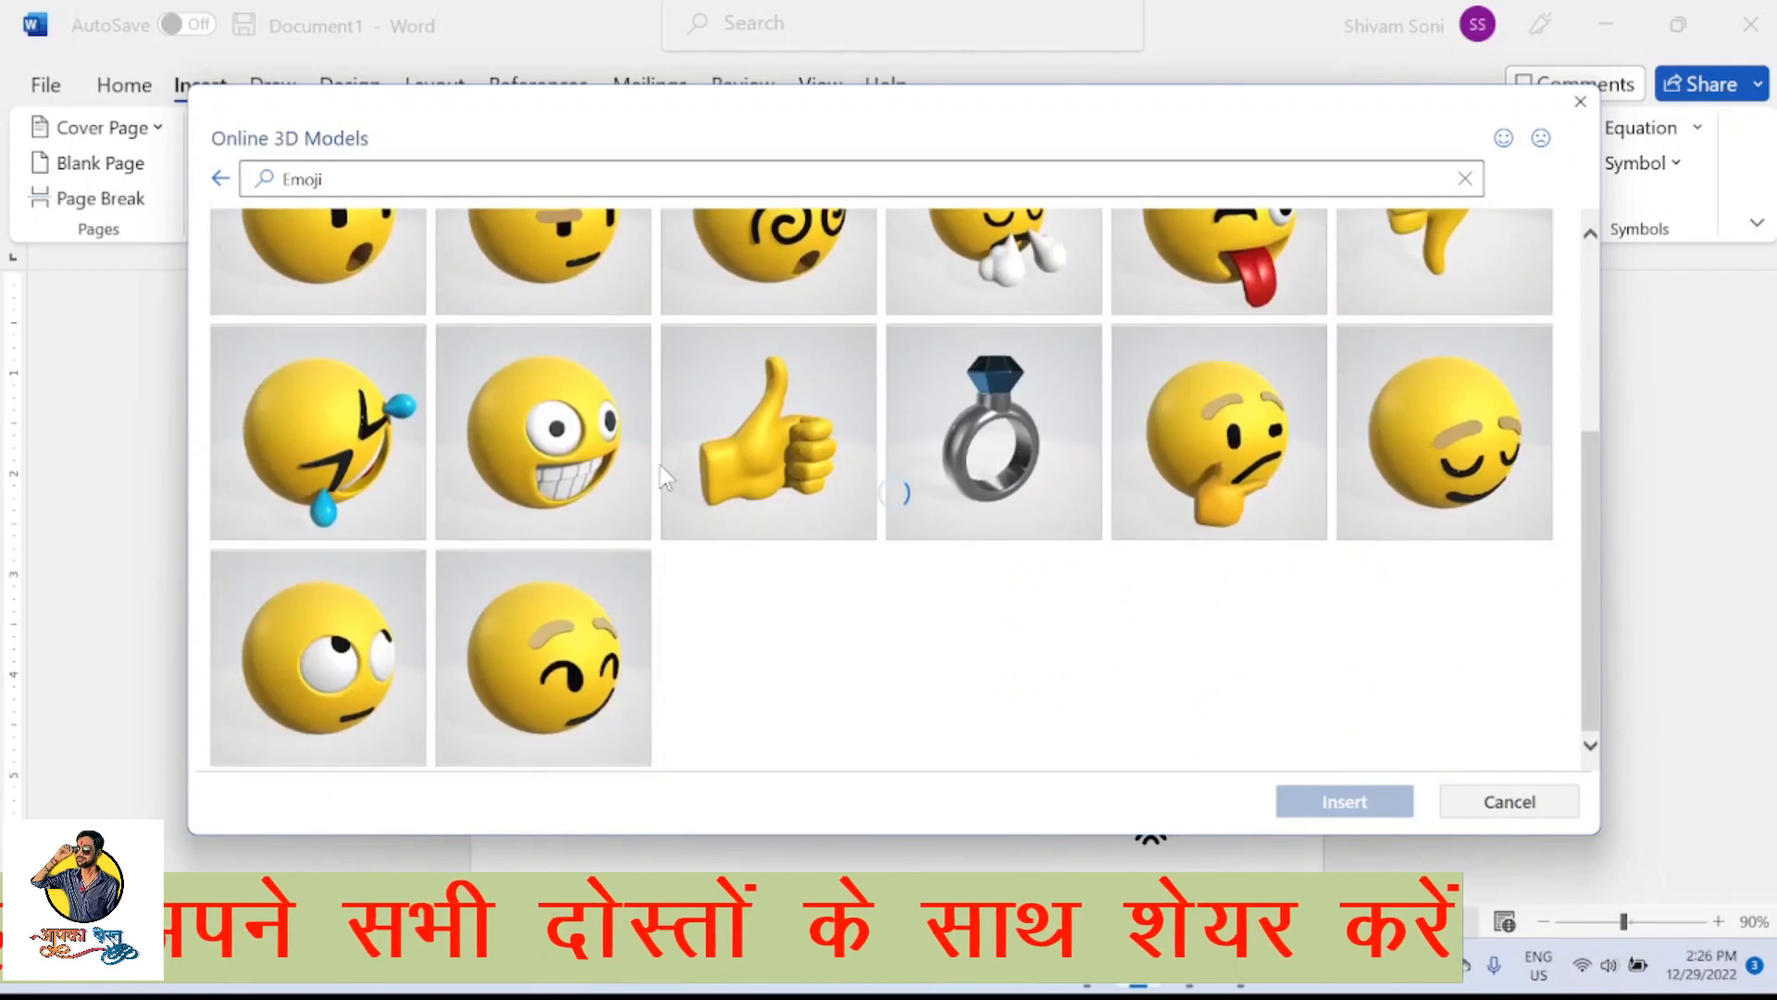
scroll(661, 477, "up", 3)
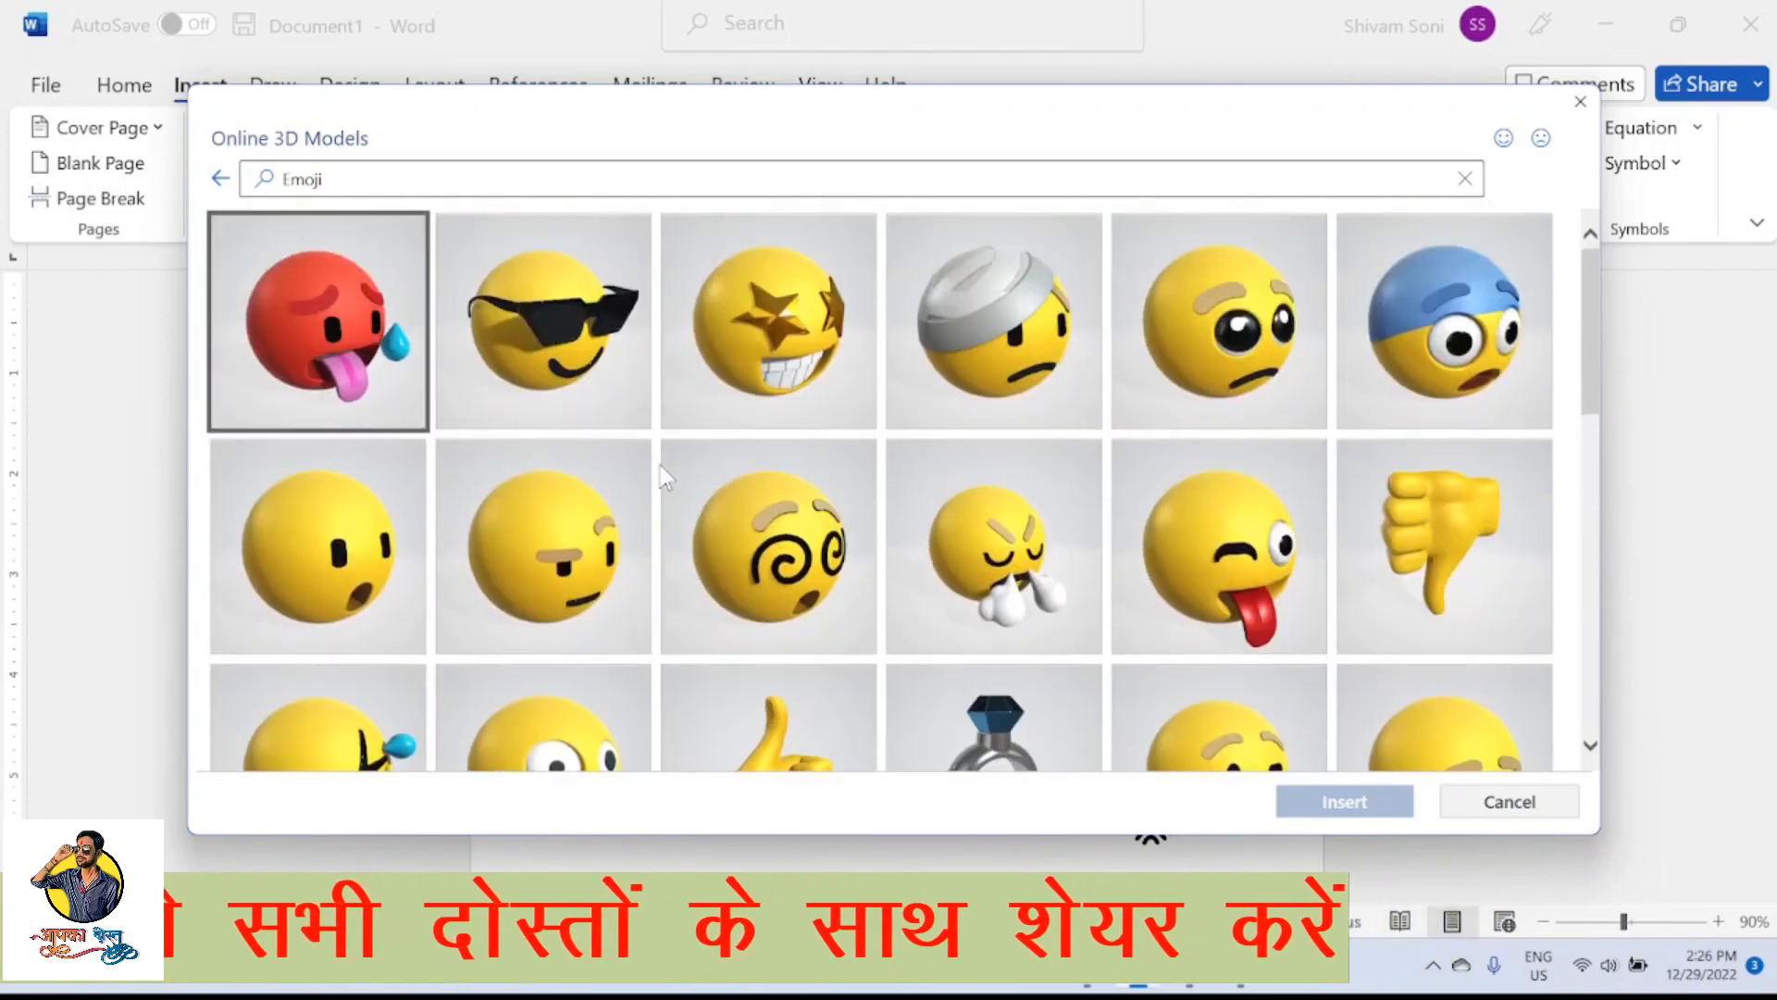
left_click(564, 344)
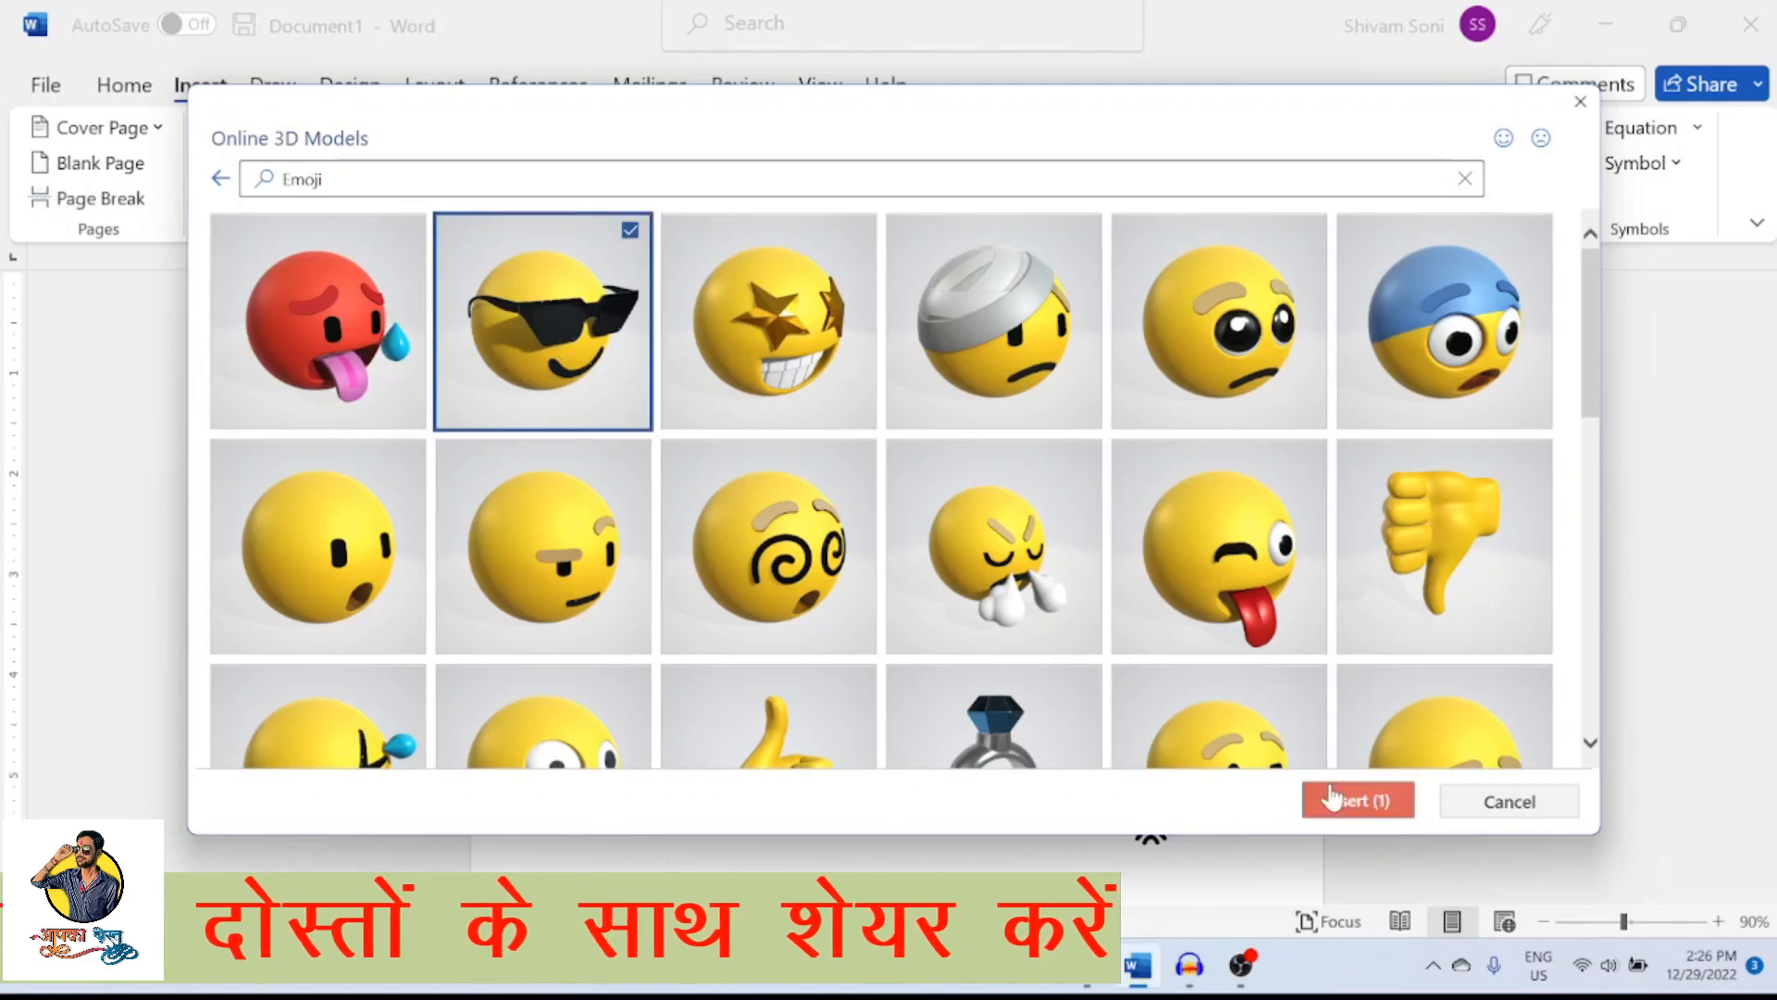
left_click(1330, 795)
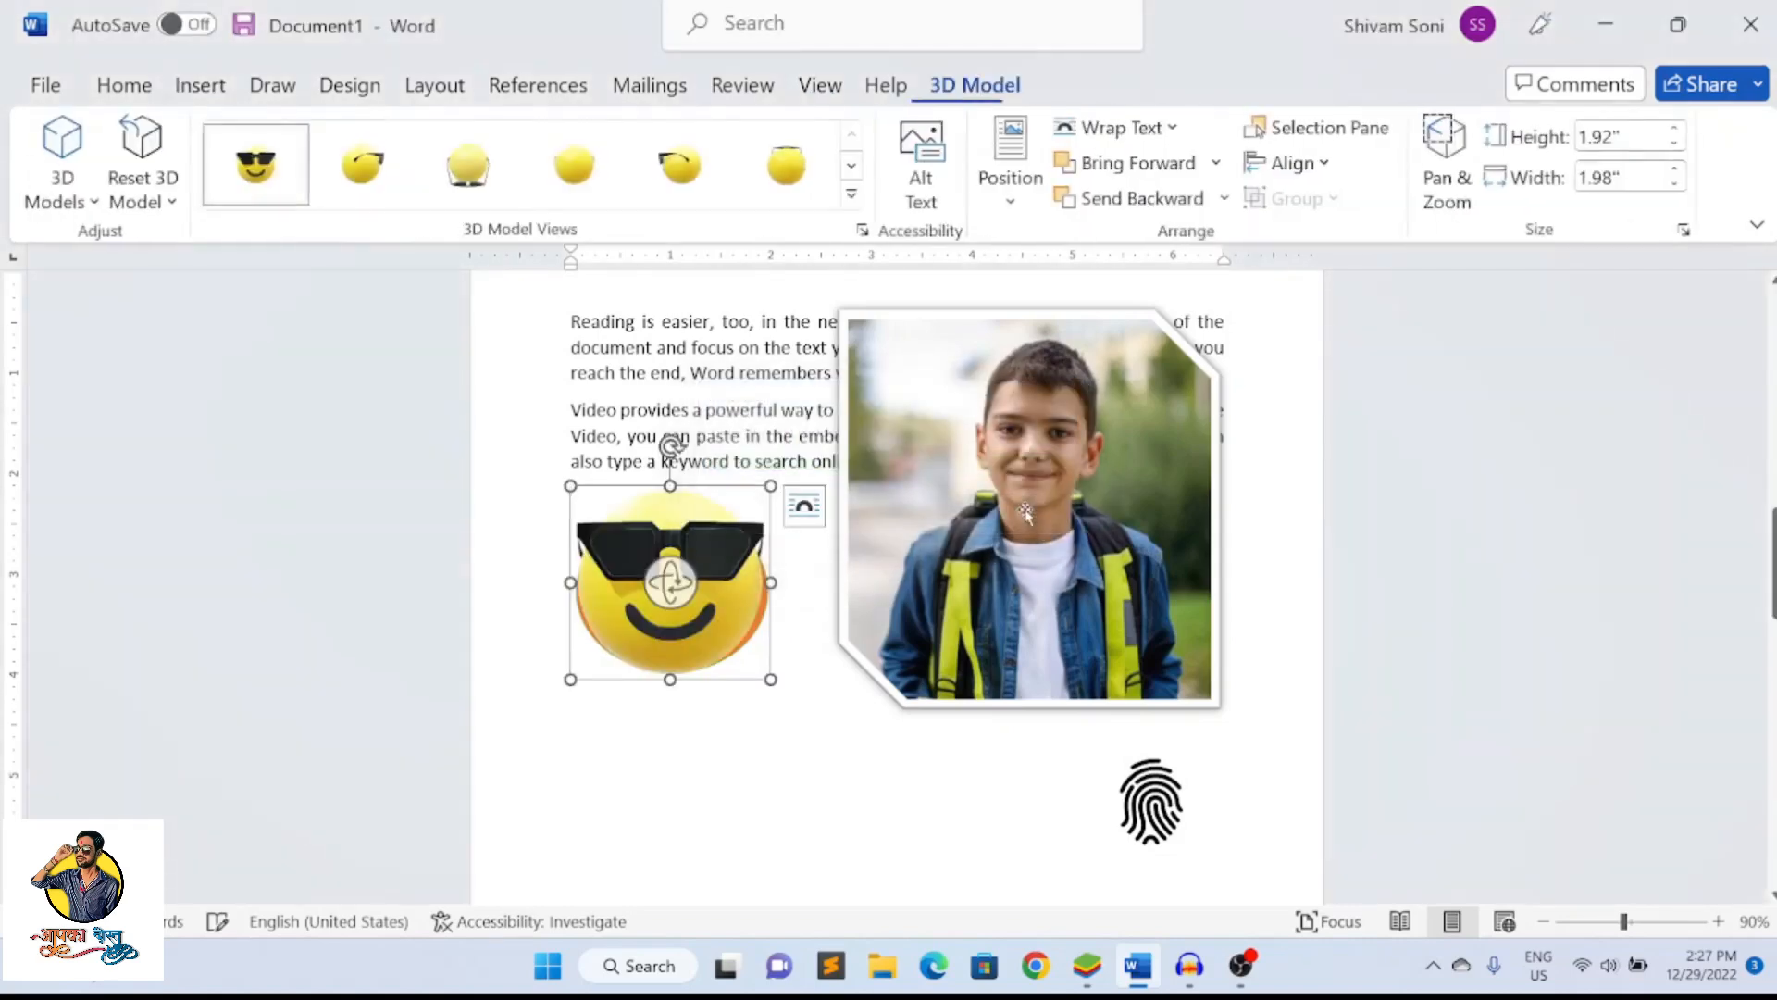
left_click_drag(720, 602, 620, 801)
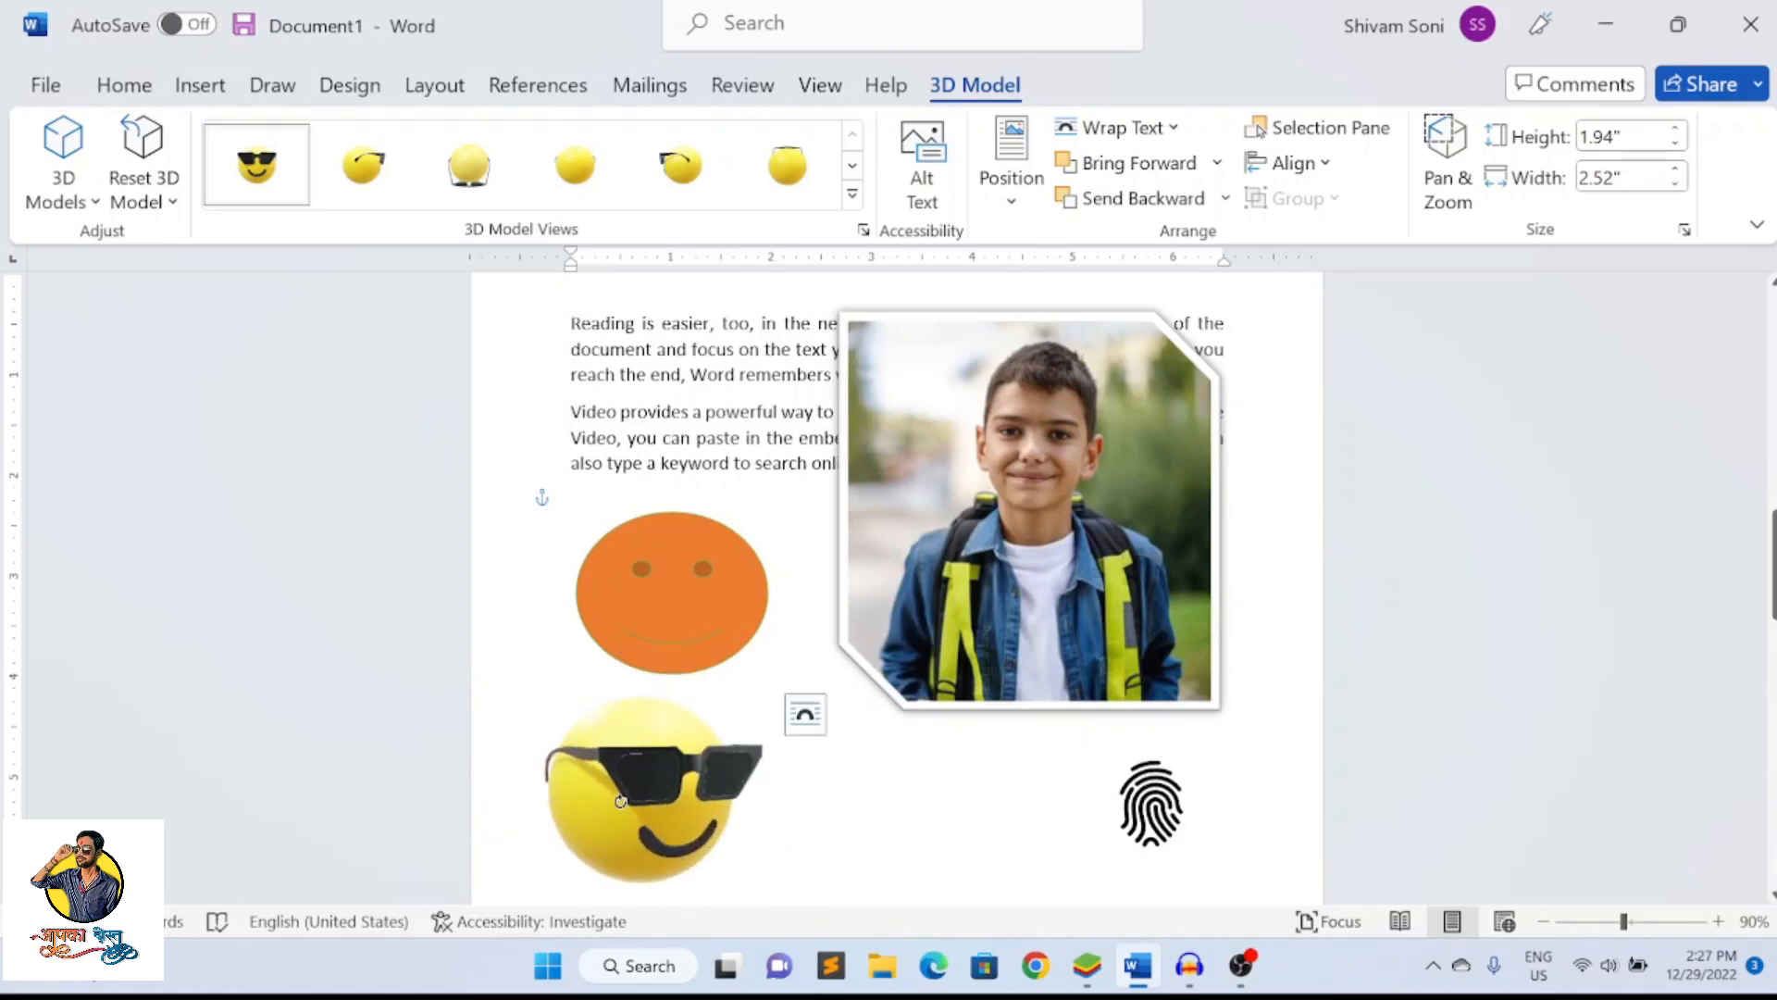
left_click(850, 824)
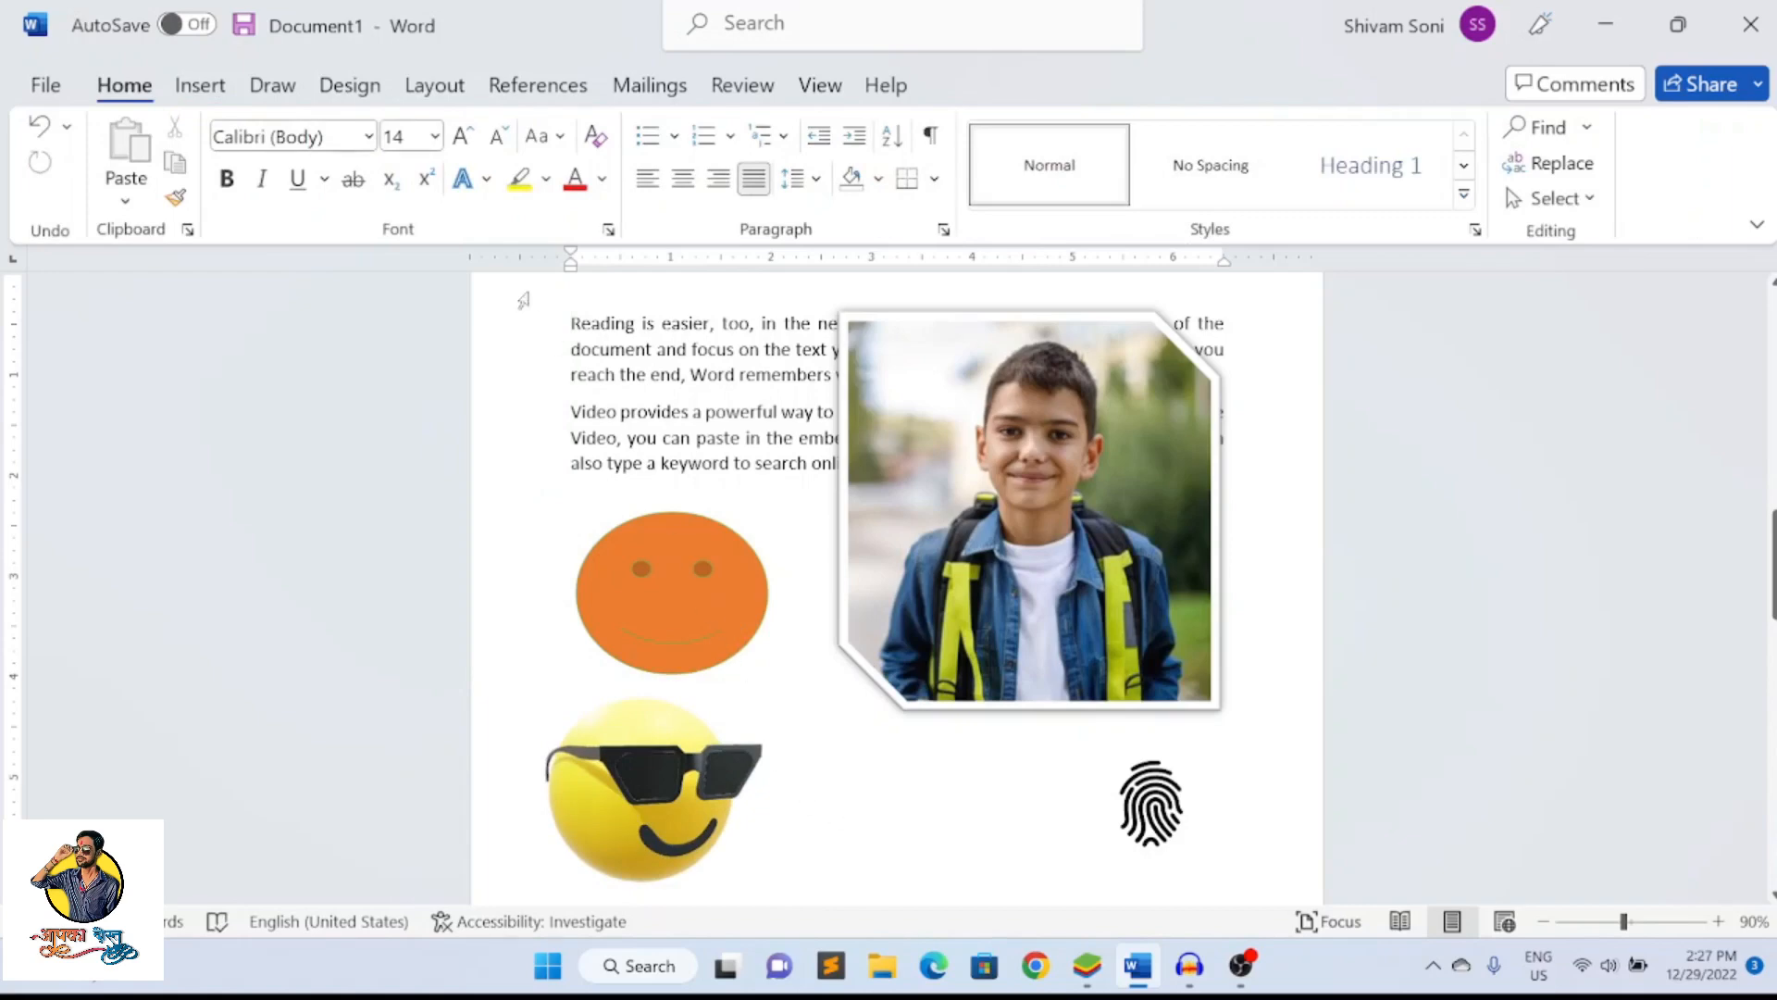
Insert a Basic Process SmartArt graphic after the third paragraph on the first page and reduce its frame's height
left_click(200, 86)
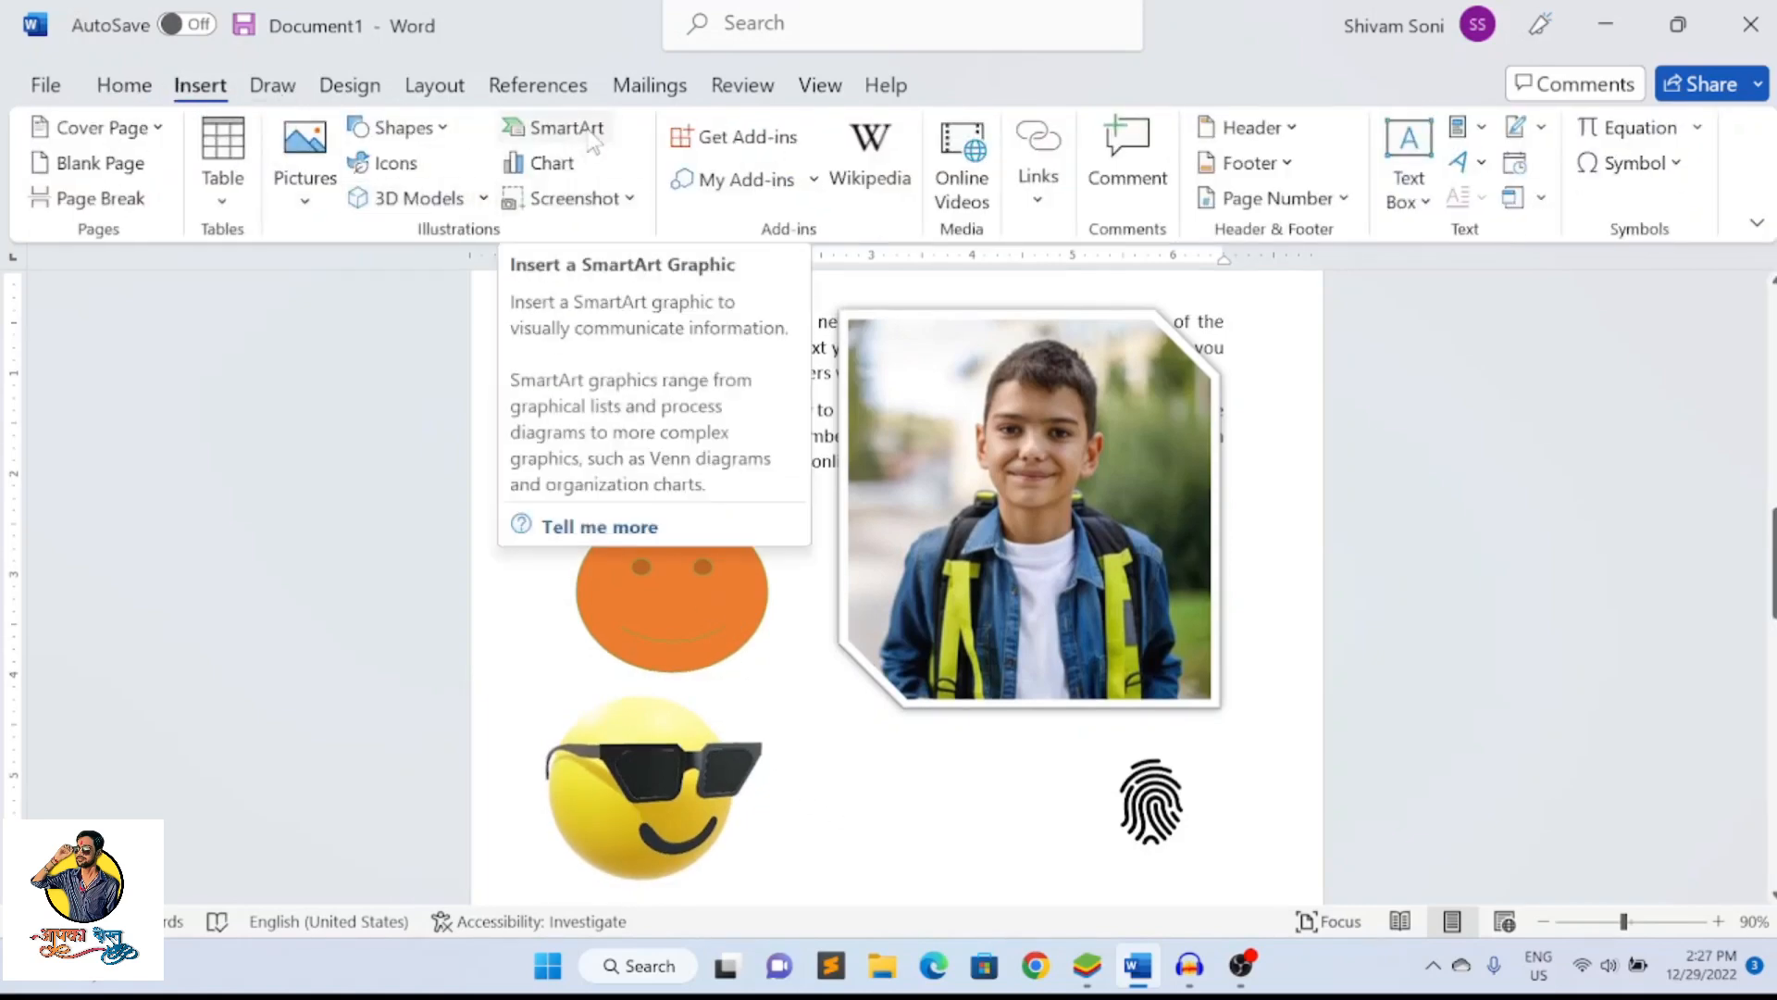
scroll(981, 611, "down", 10)
scroll(967, 626, "down", 10)
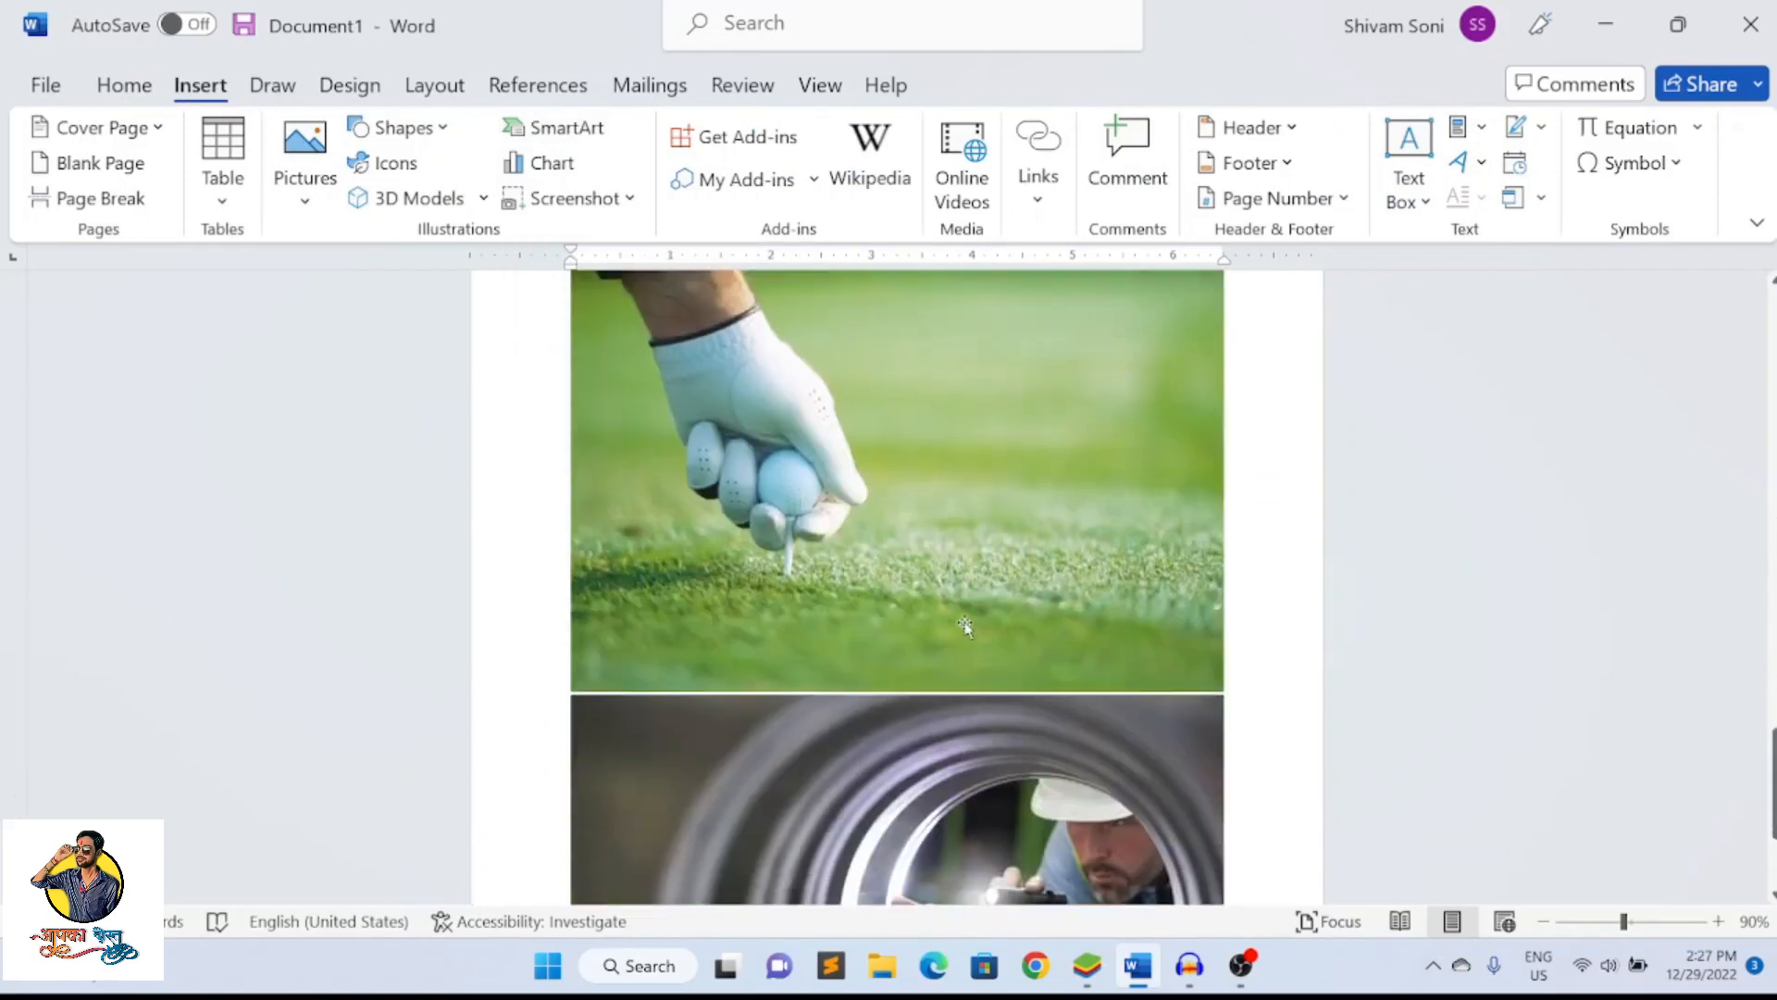
left_click_drag(1767, 819, 1765, 313)
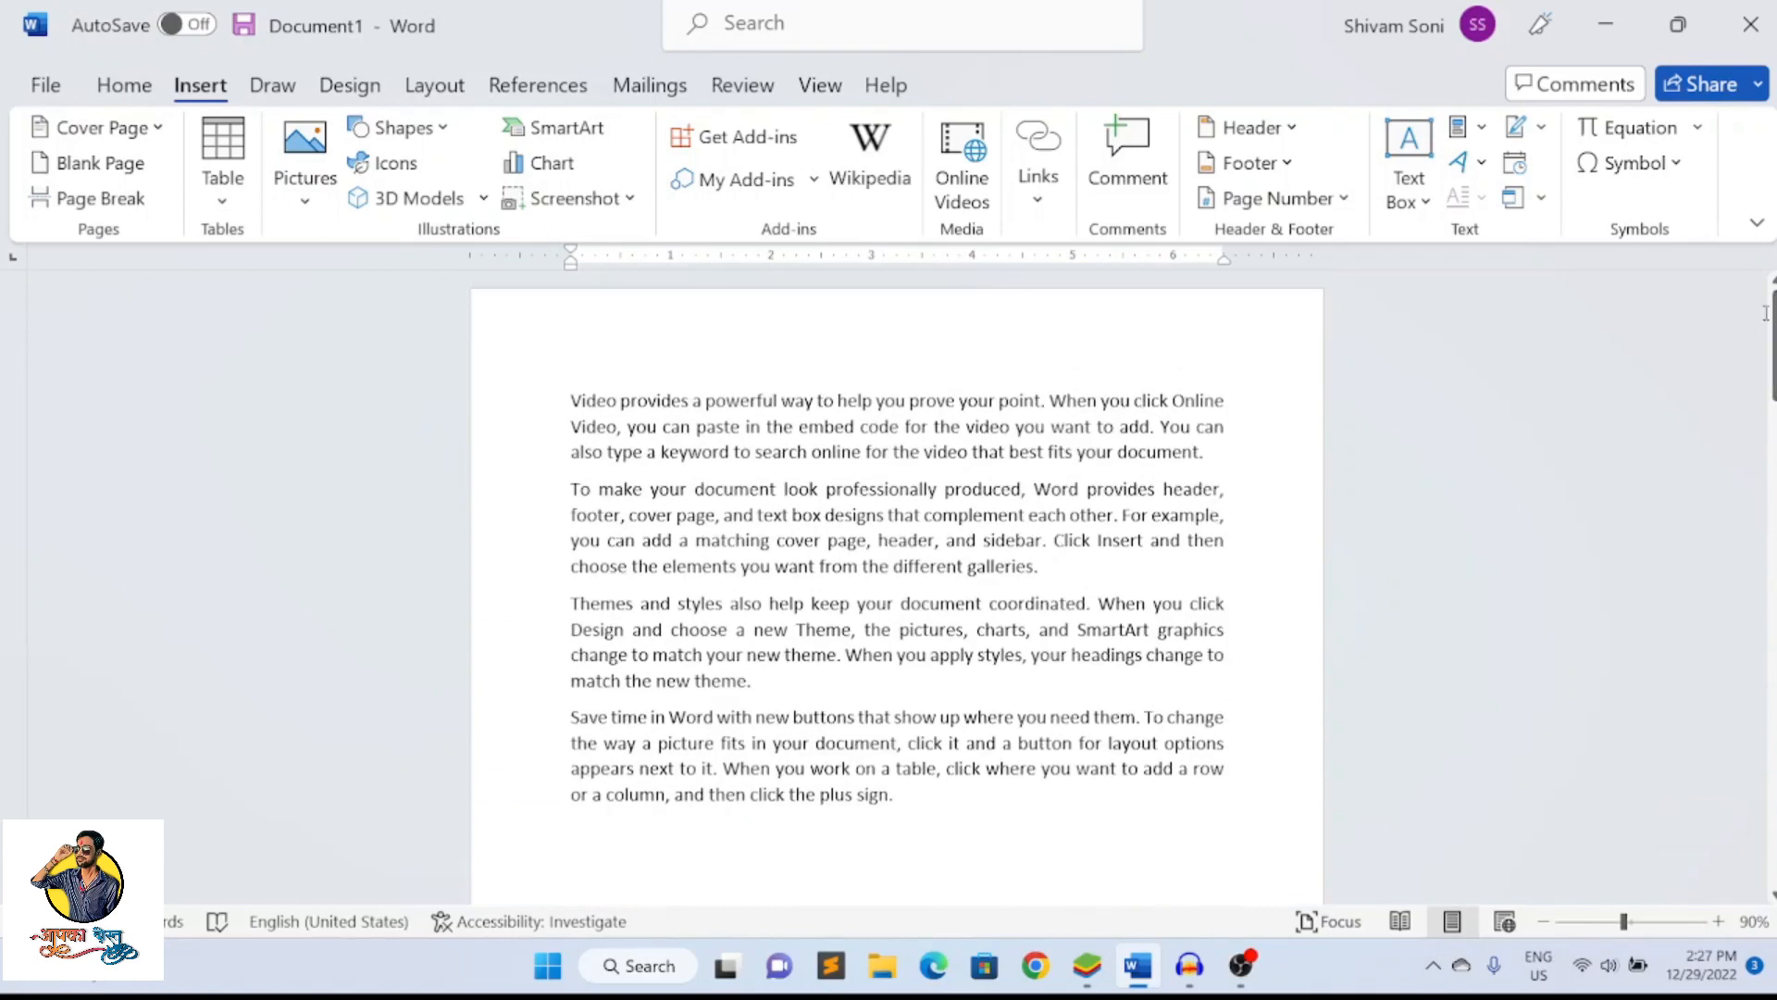
left_click(773, 696)
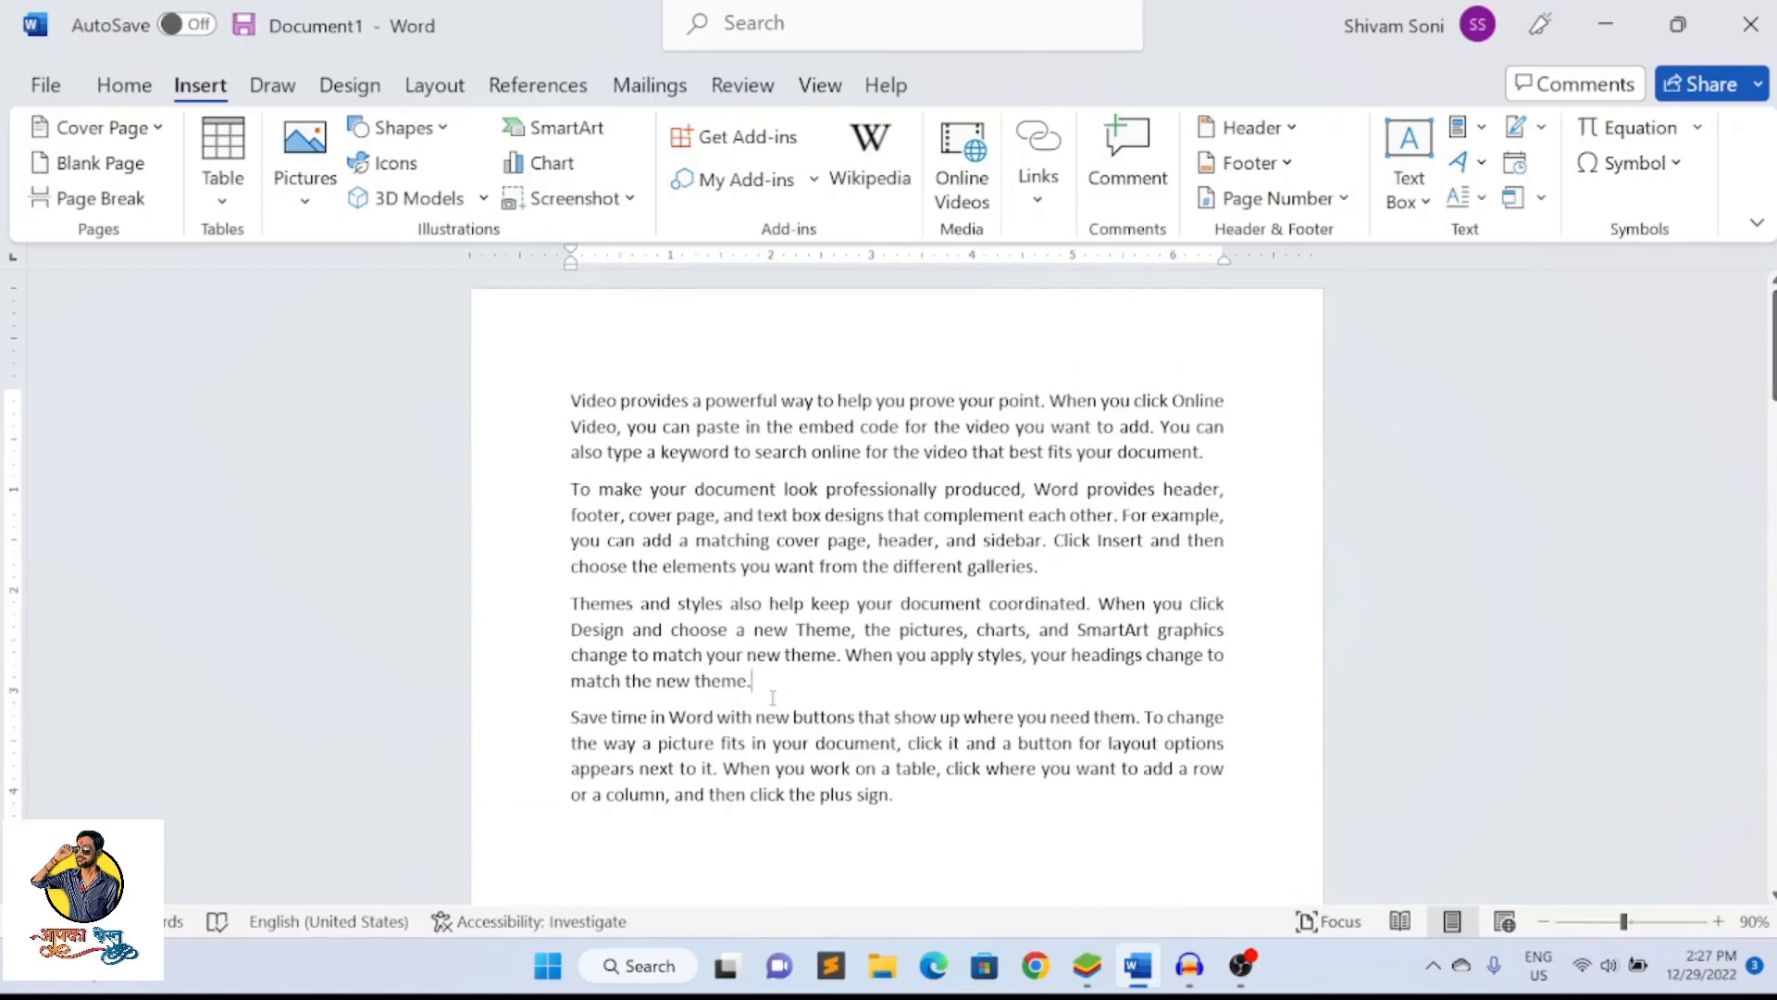
left_click(566, 129)
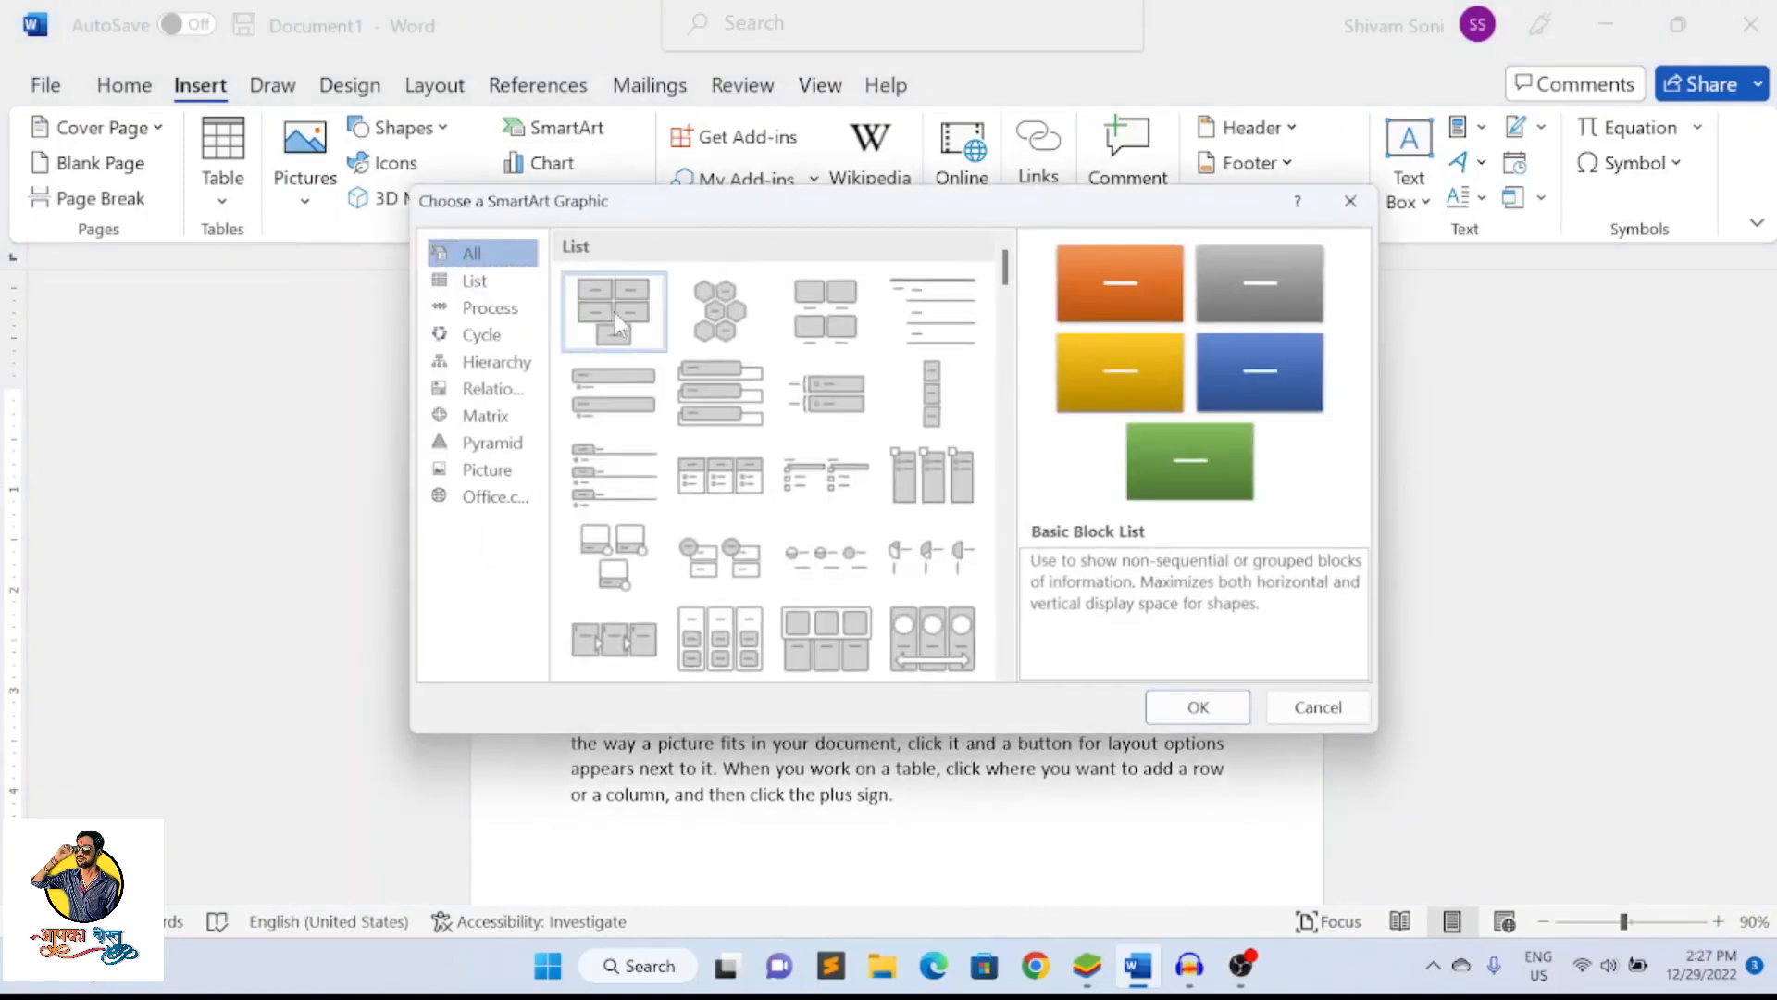
left_click(478, 287)
left_click(489, 311)
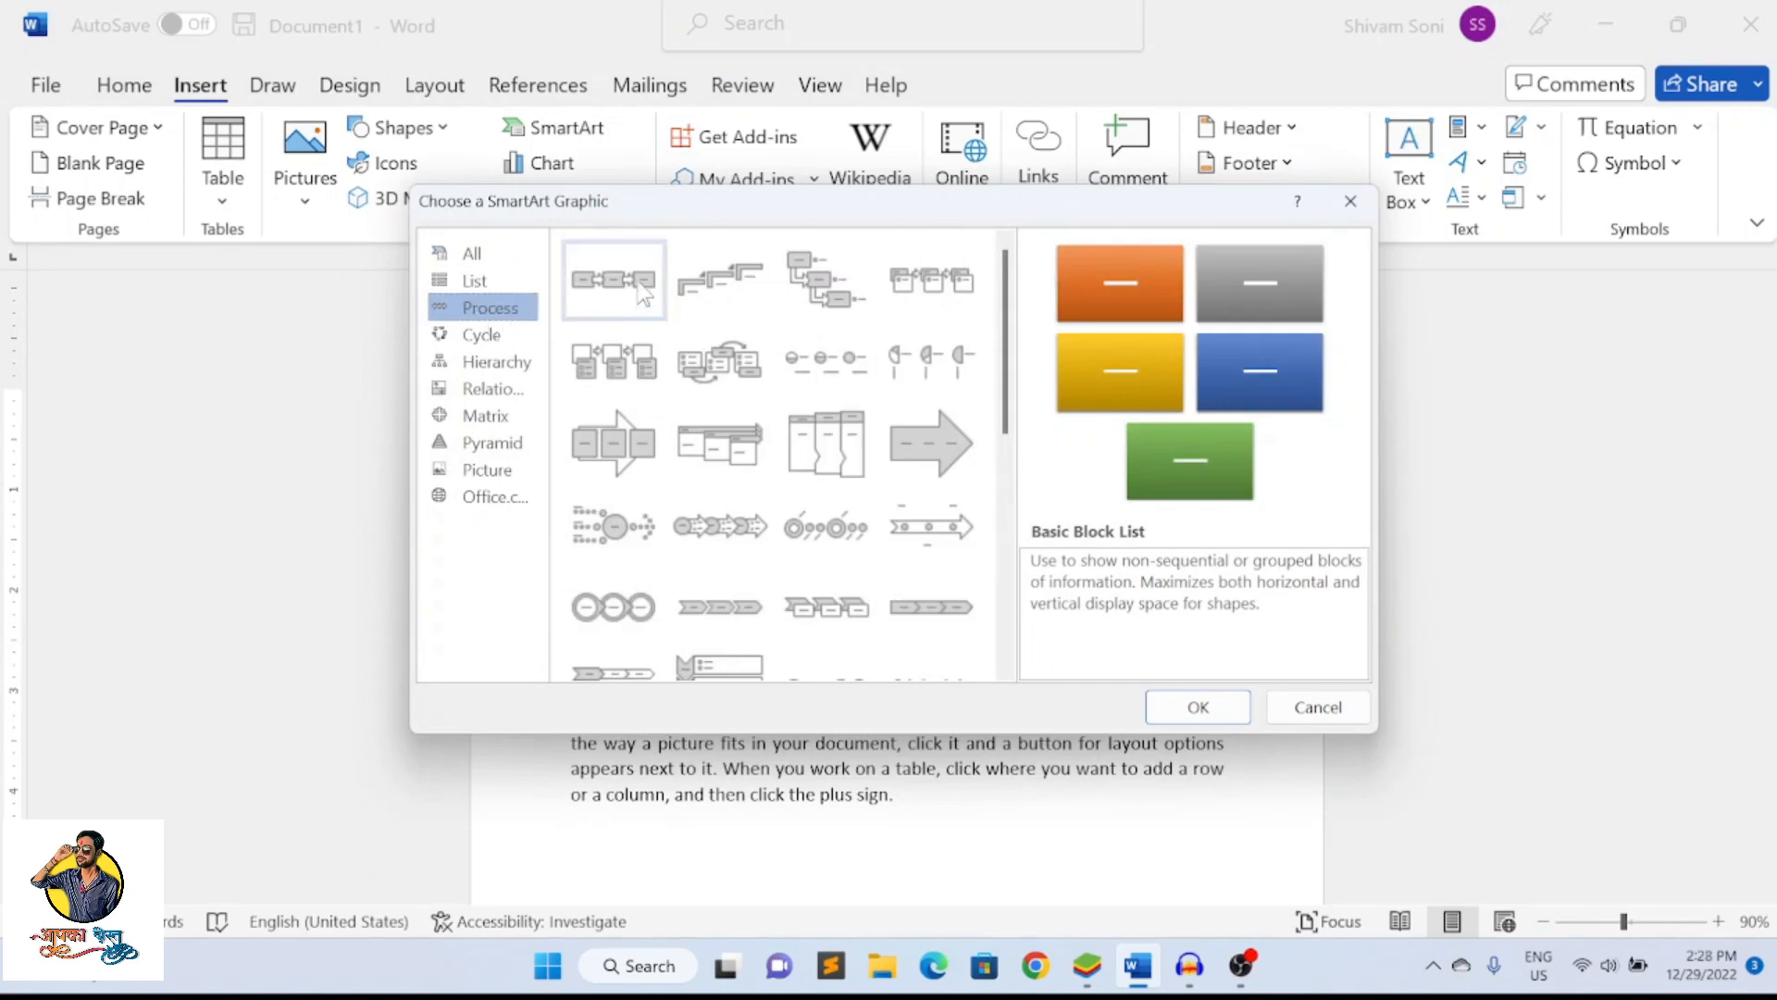
left_click(639, 282)
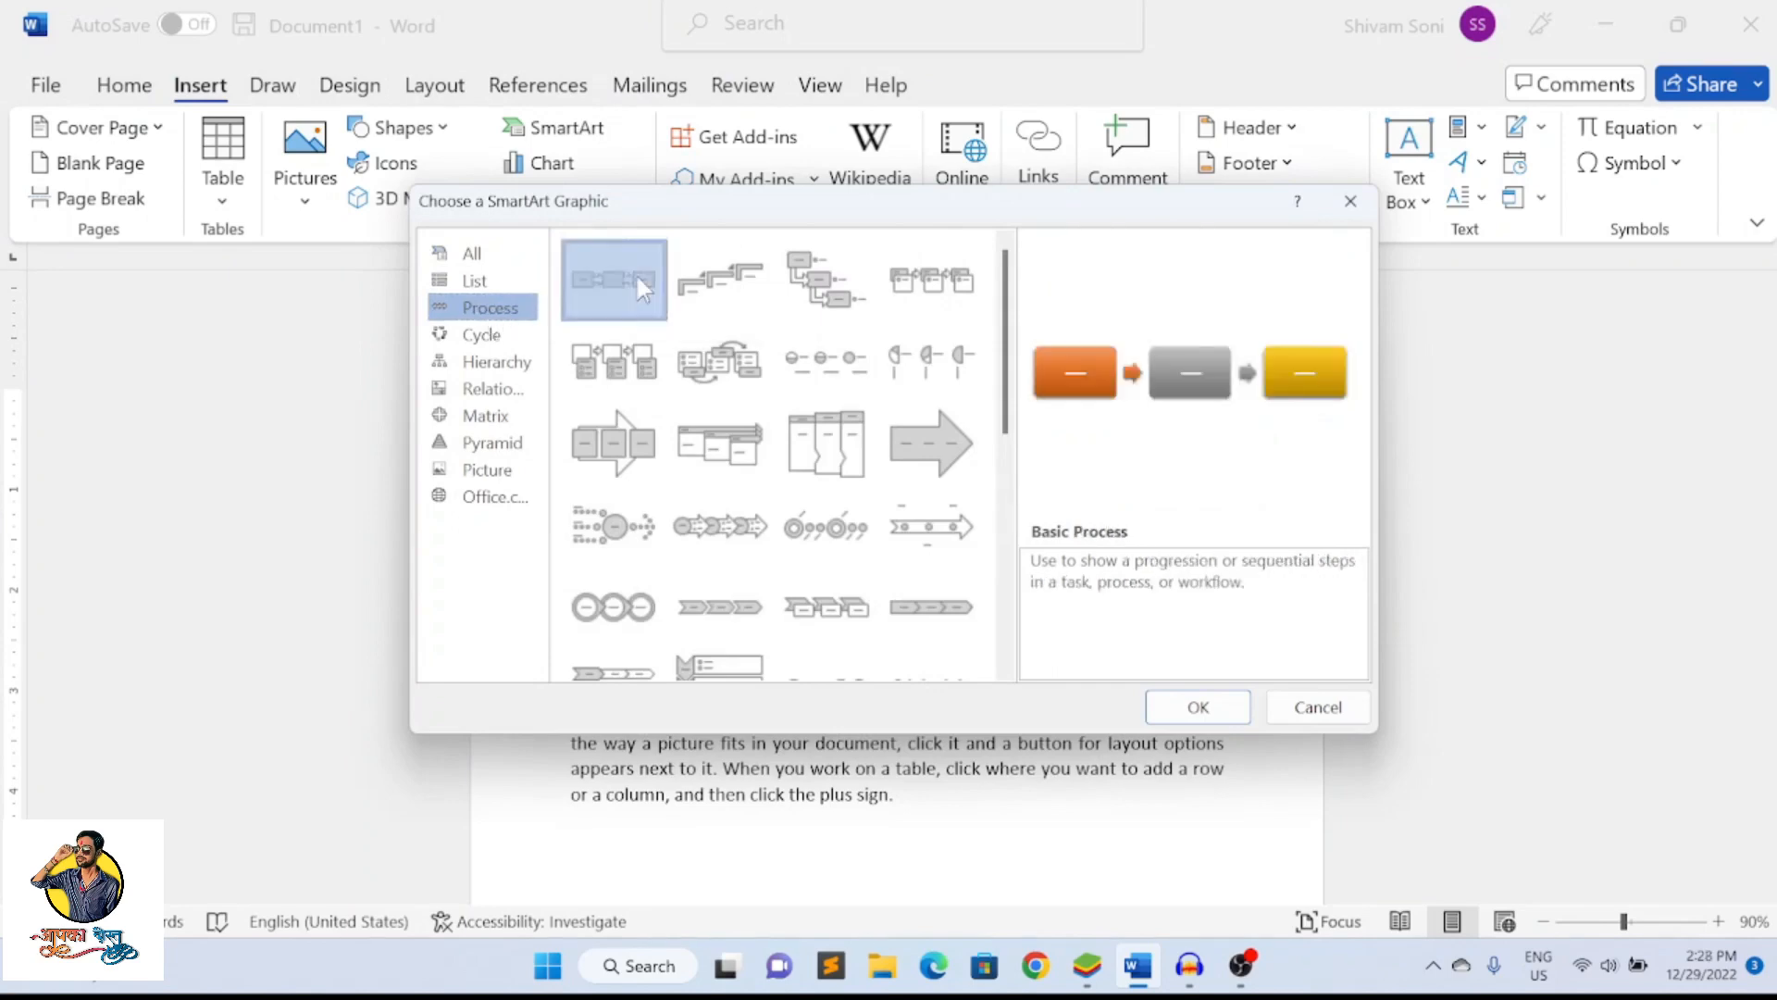
left_click(1199, 708)
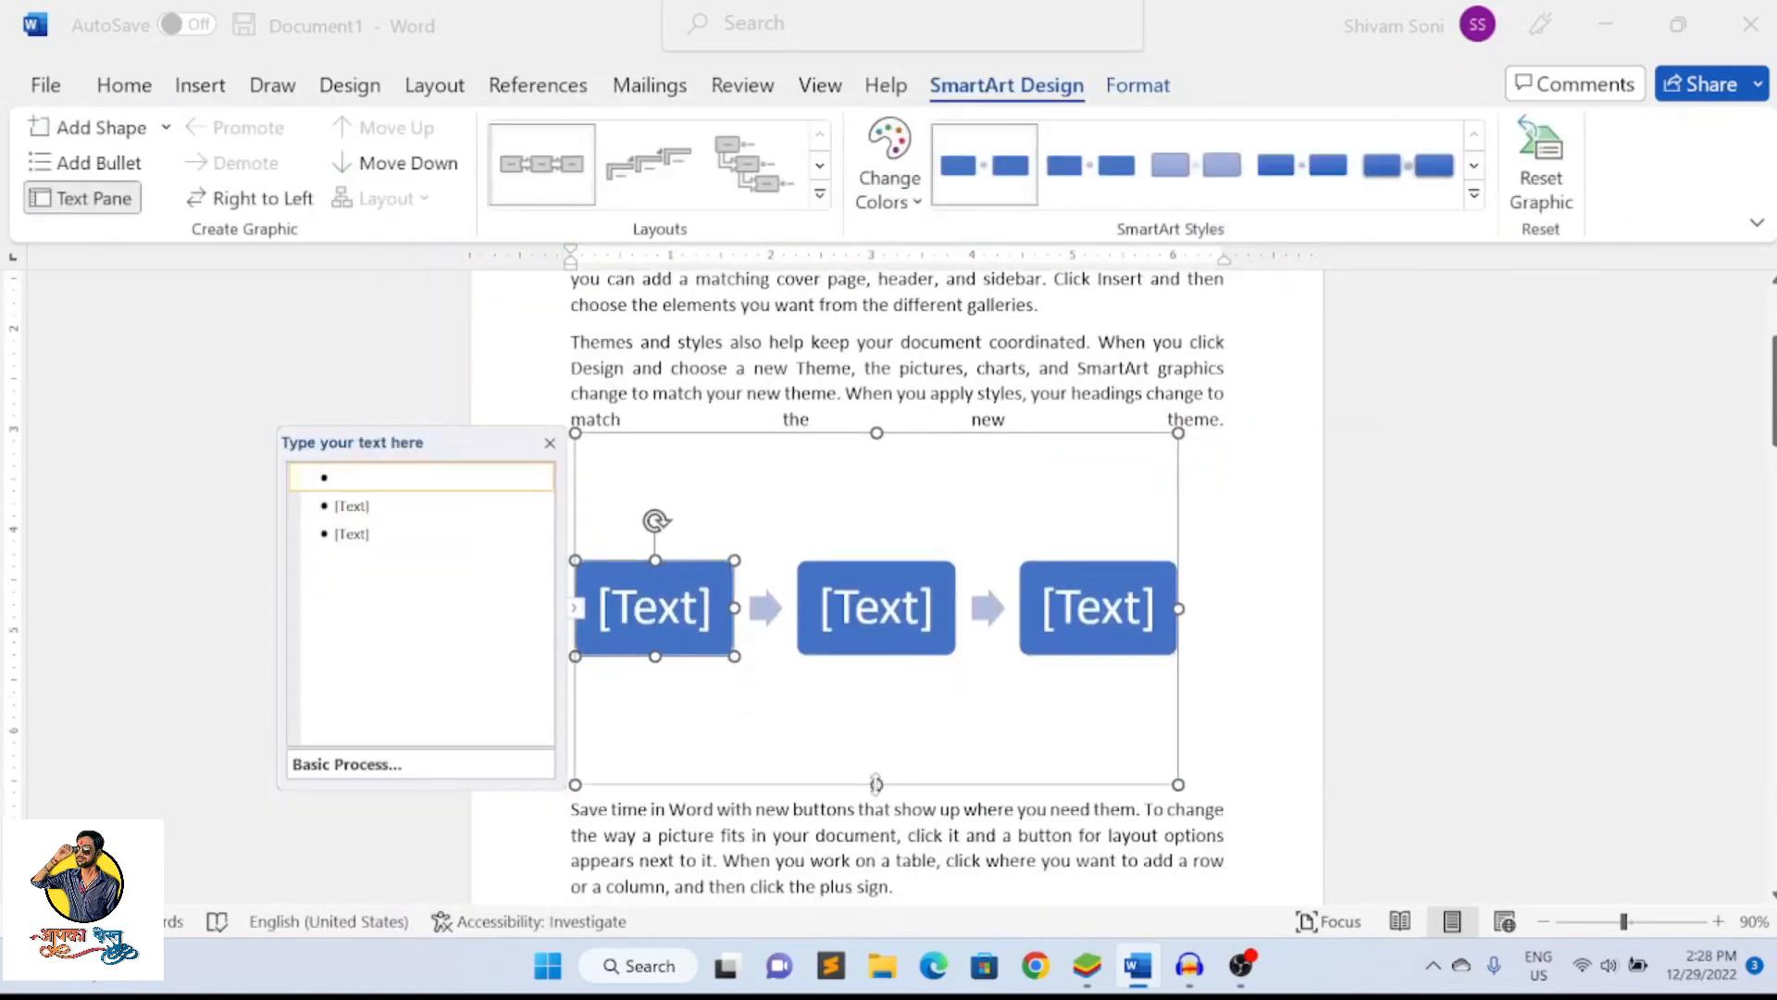
left_click_drag(877, 784, 907, 642)
Label the three boxes of the process graphic input, process and output, in order
left_click(696, 542)
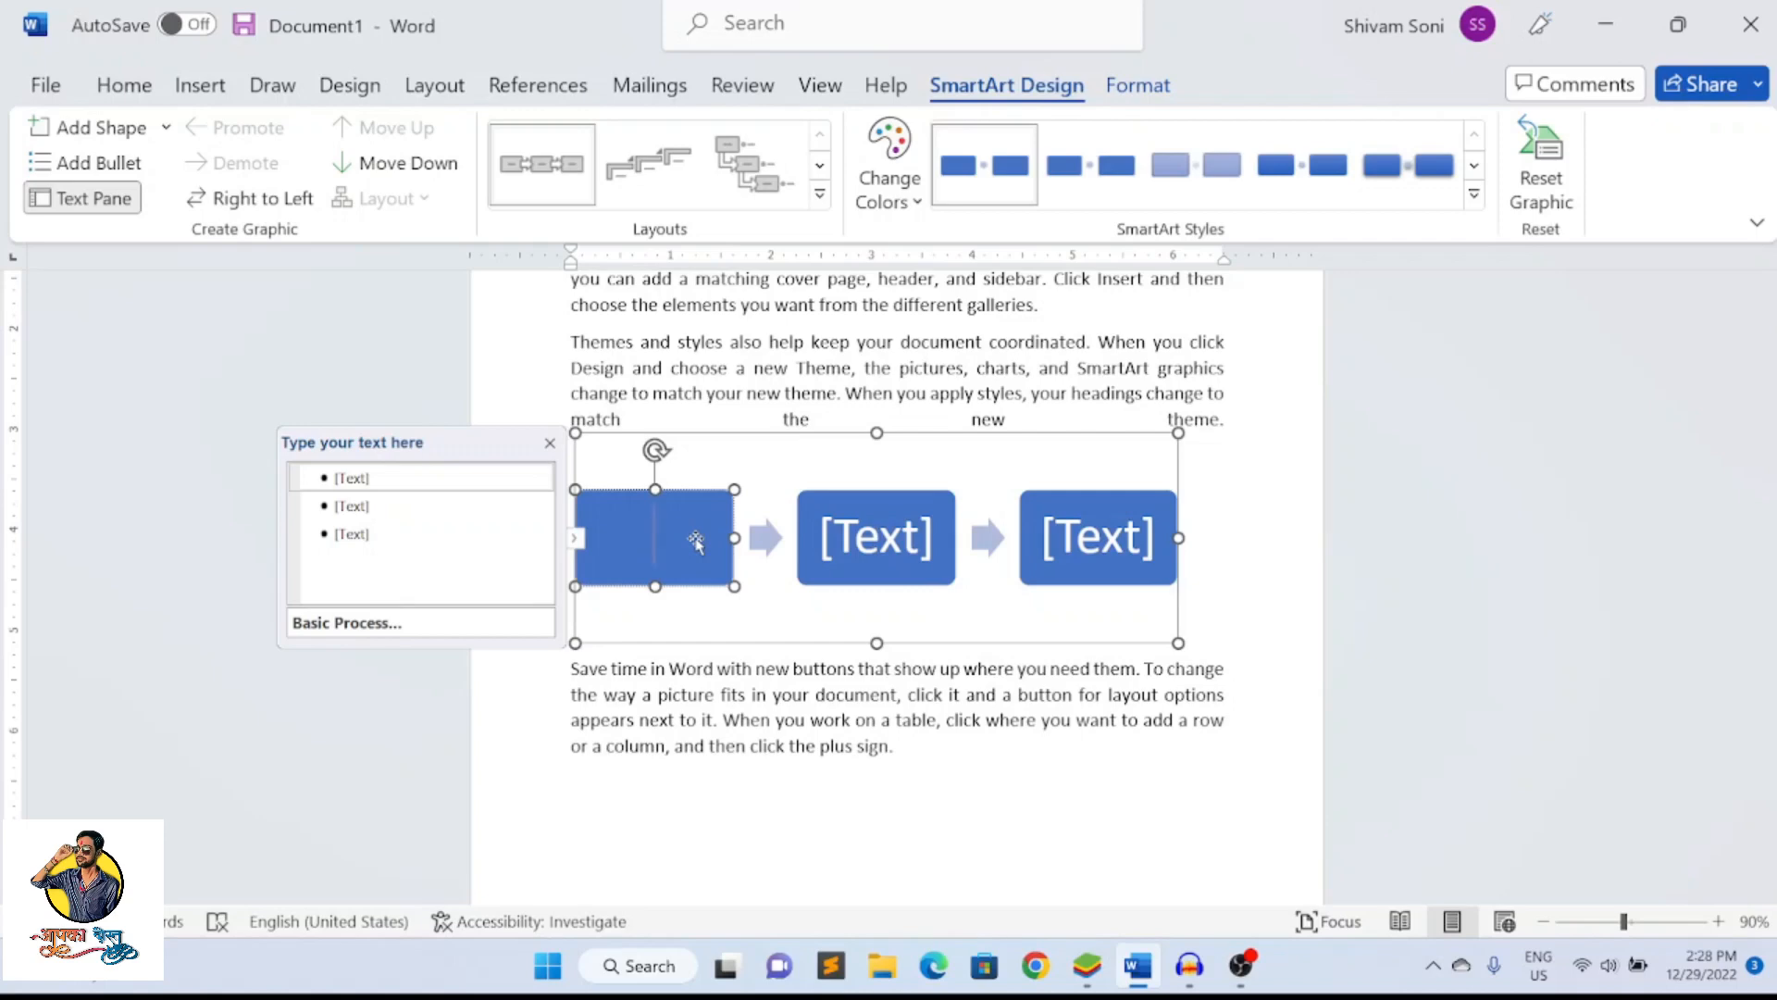
type("input     ")
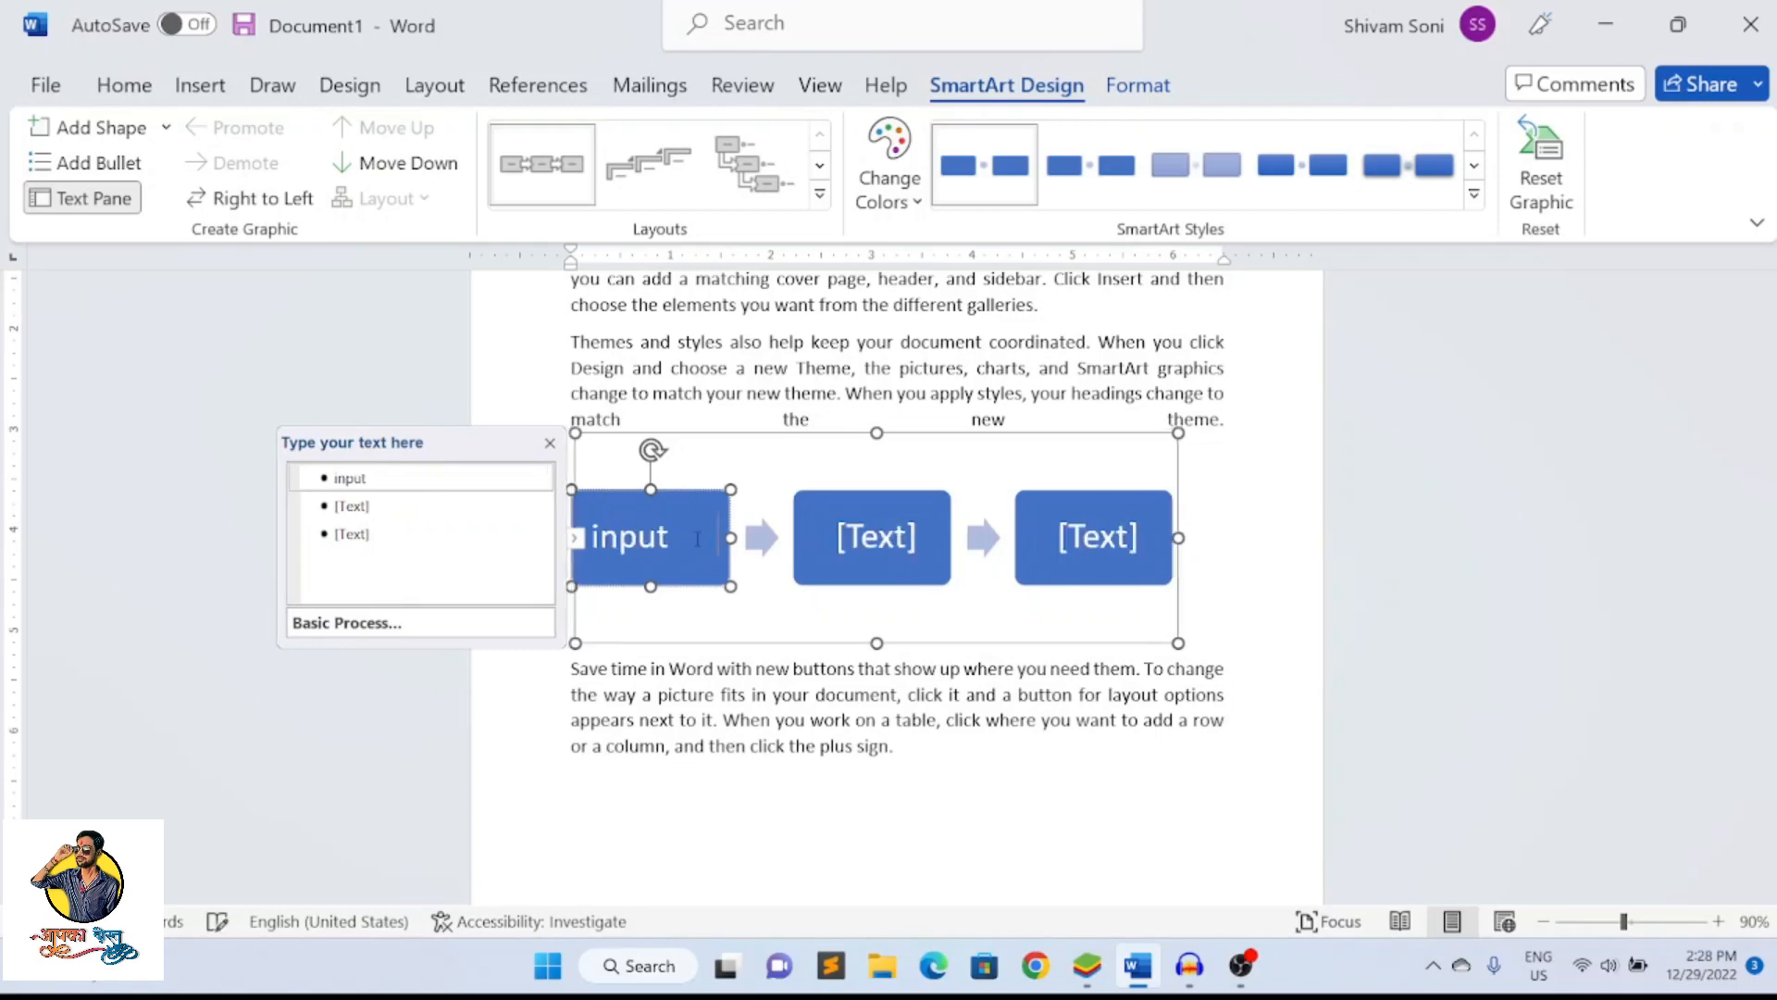
type("\\")
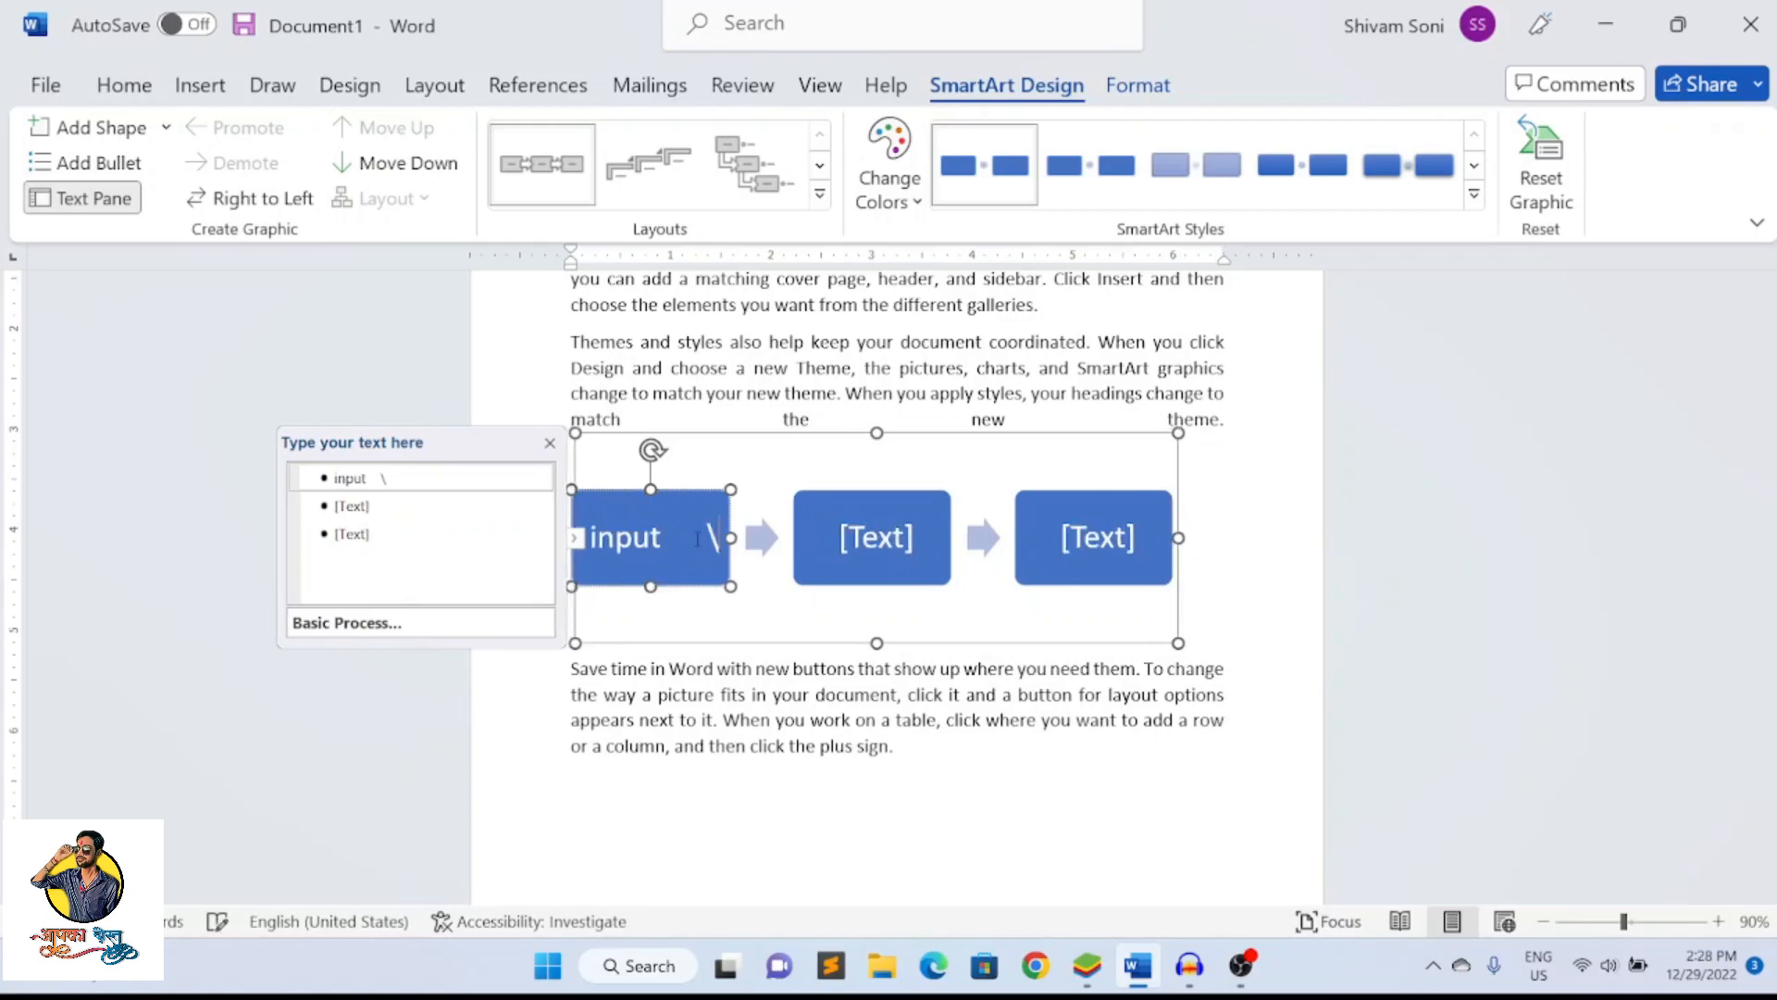
key("BackSpace")
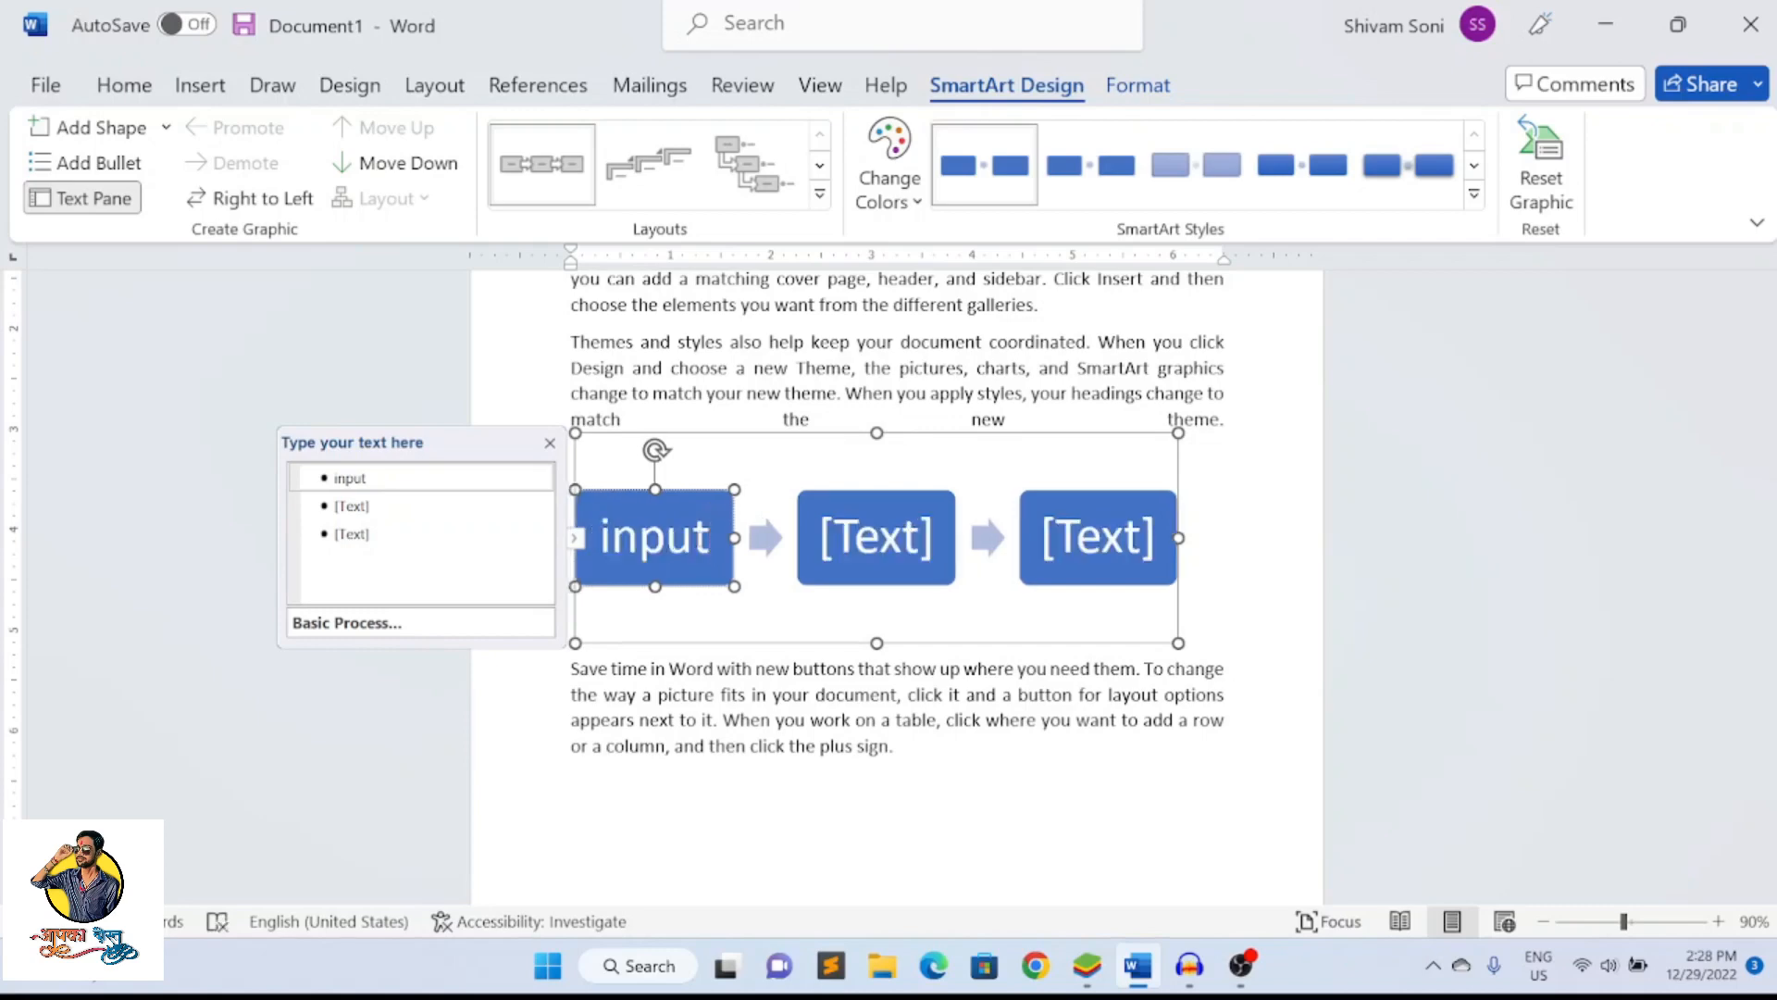
left_click(935, 546)
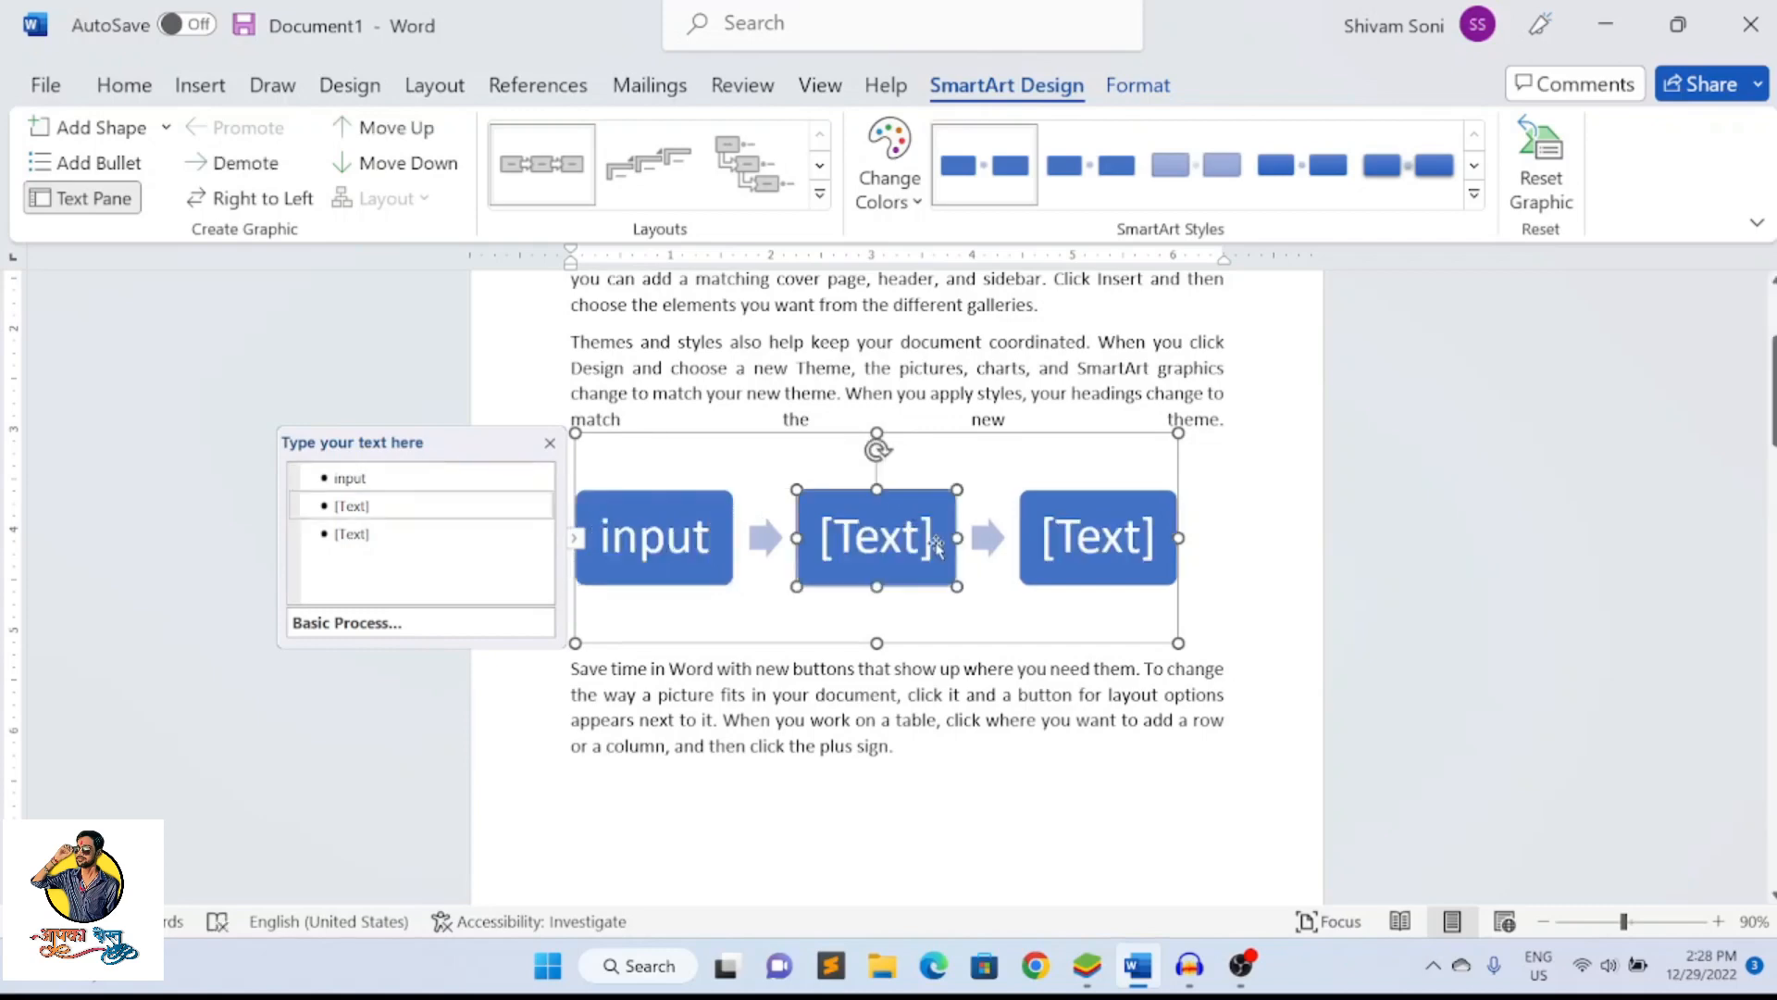
type("pr")
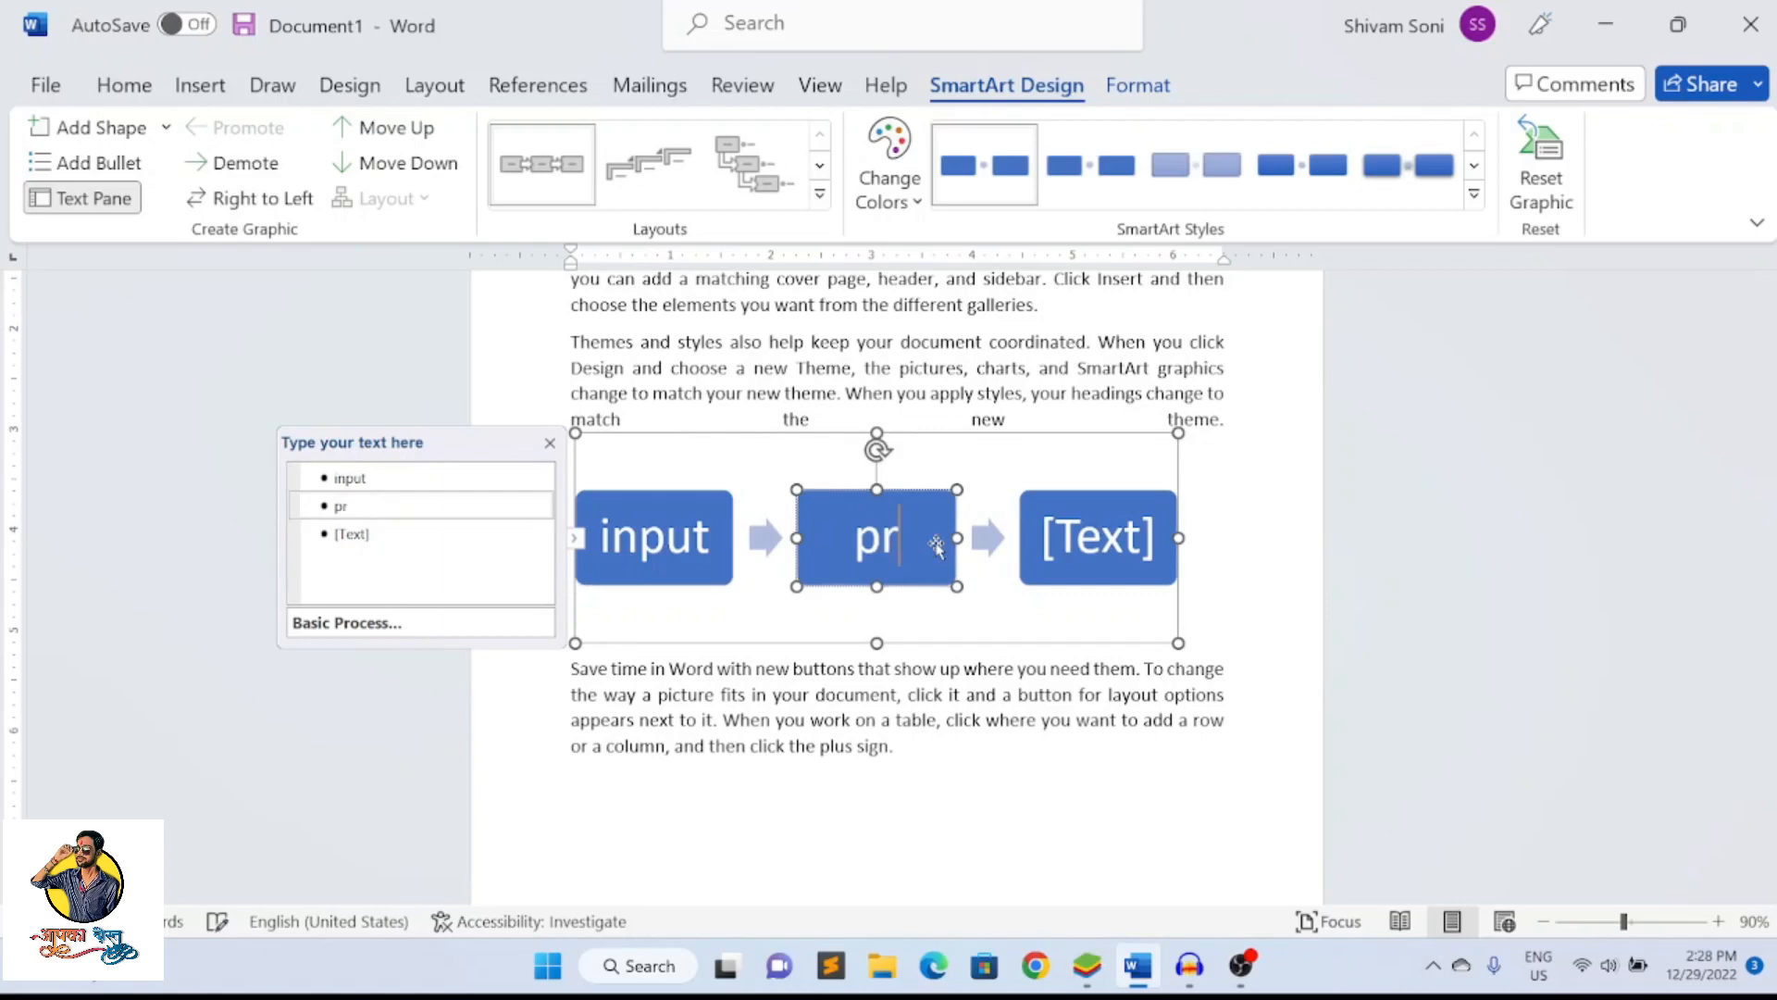
type("ocess")
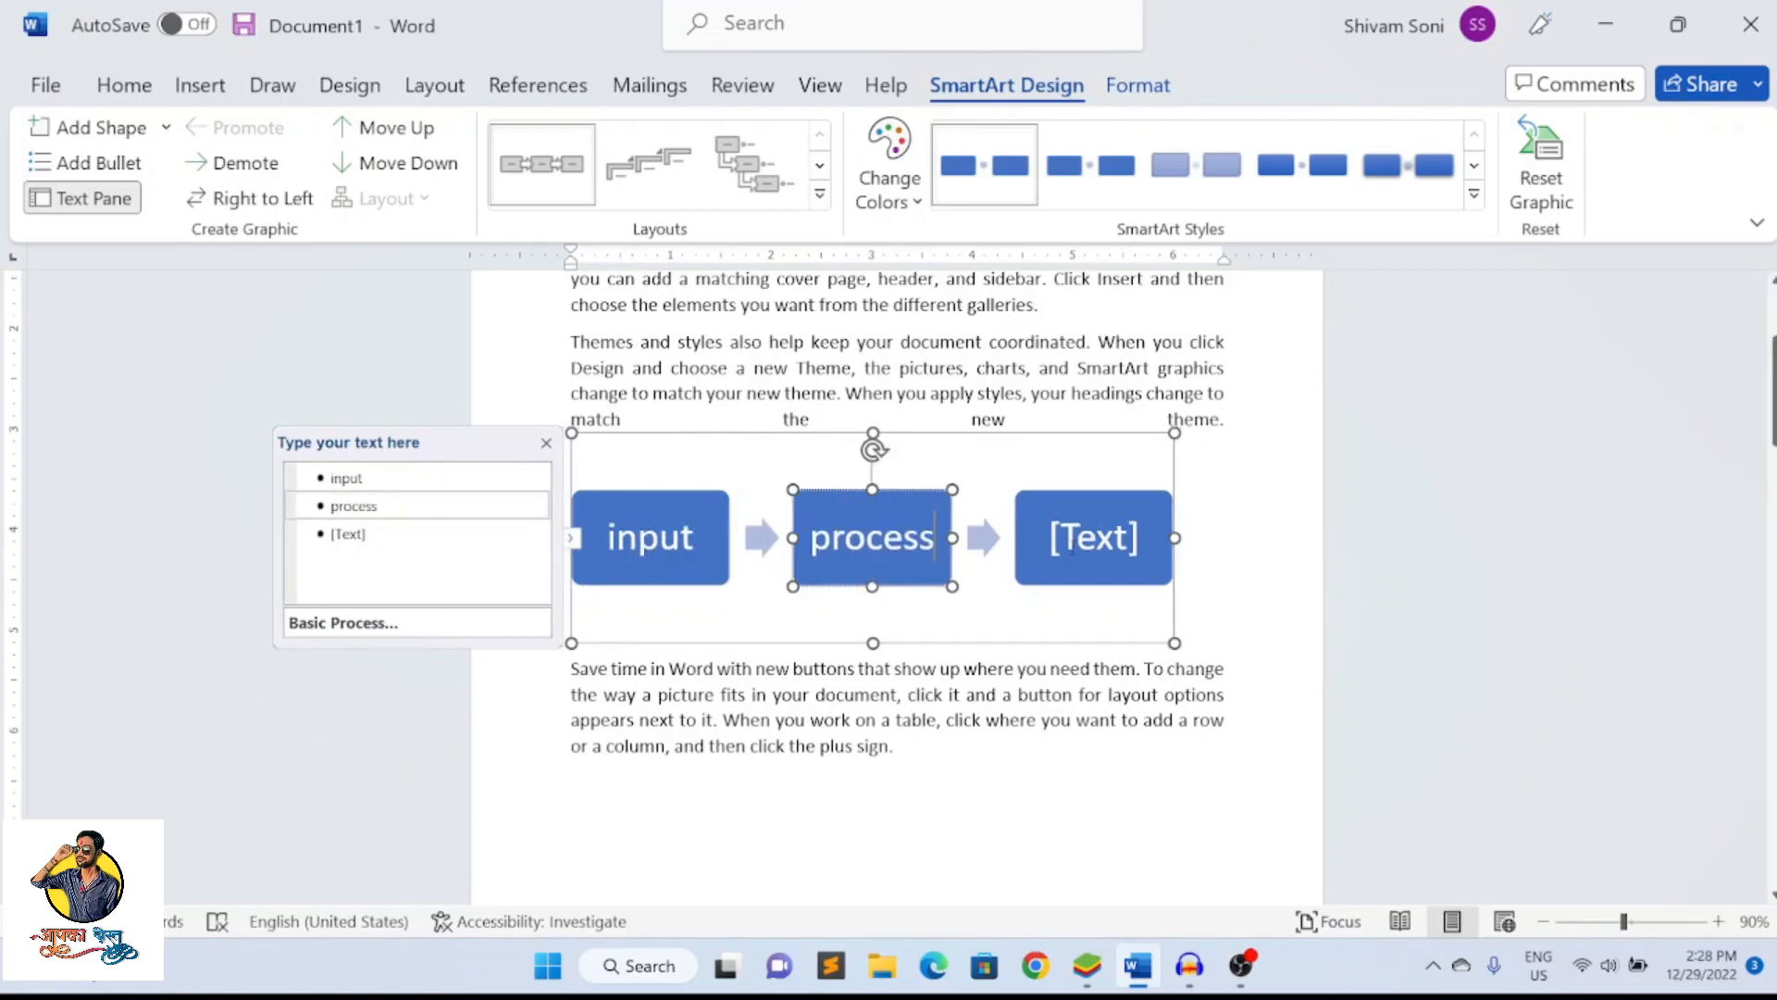
left_click(1071, 548)
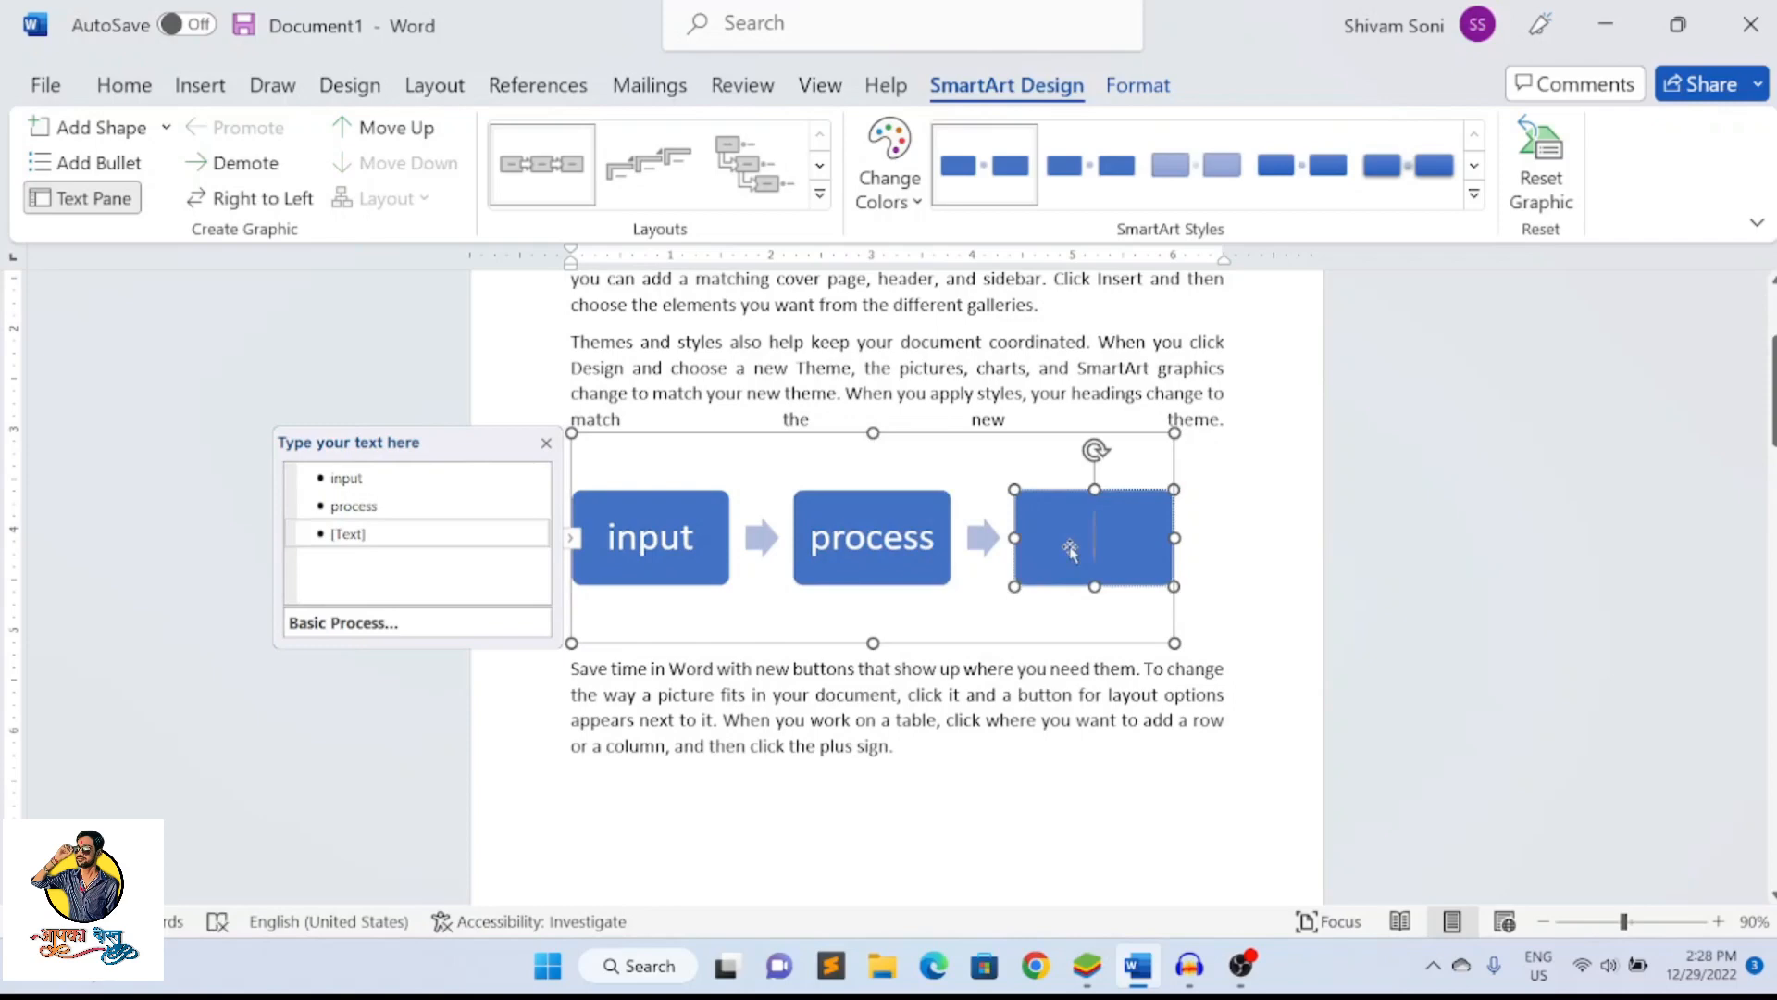
type("outp")
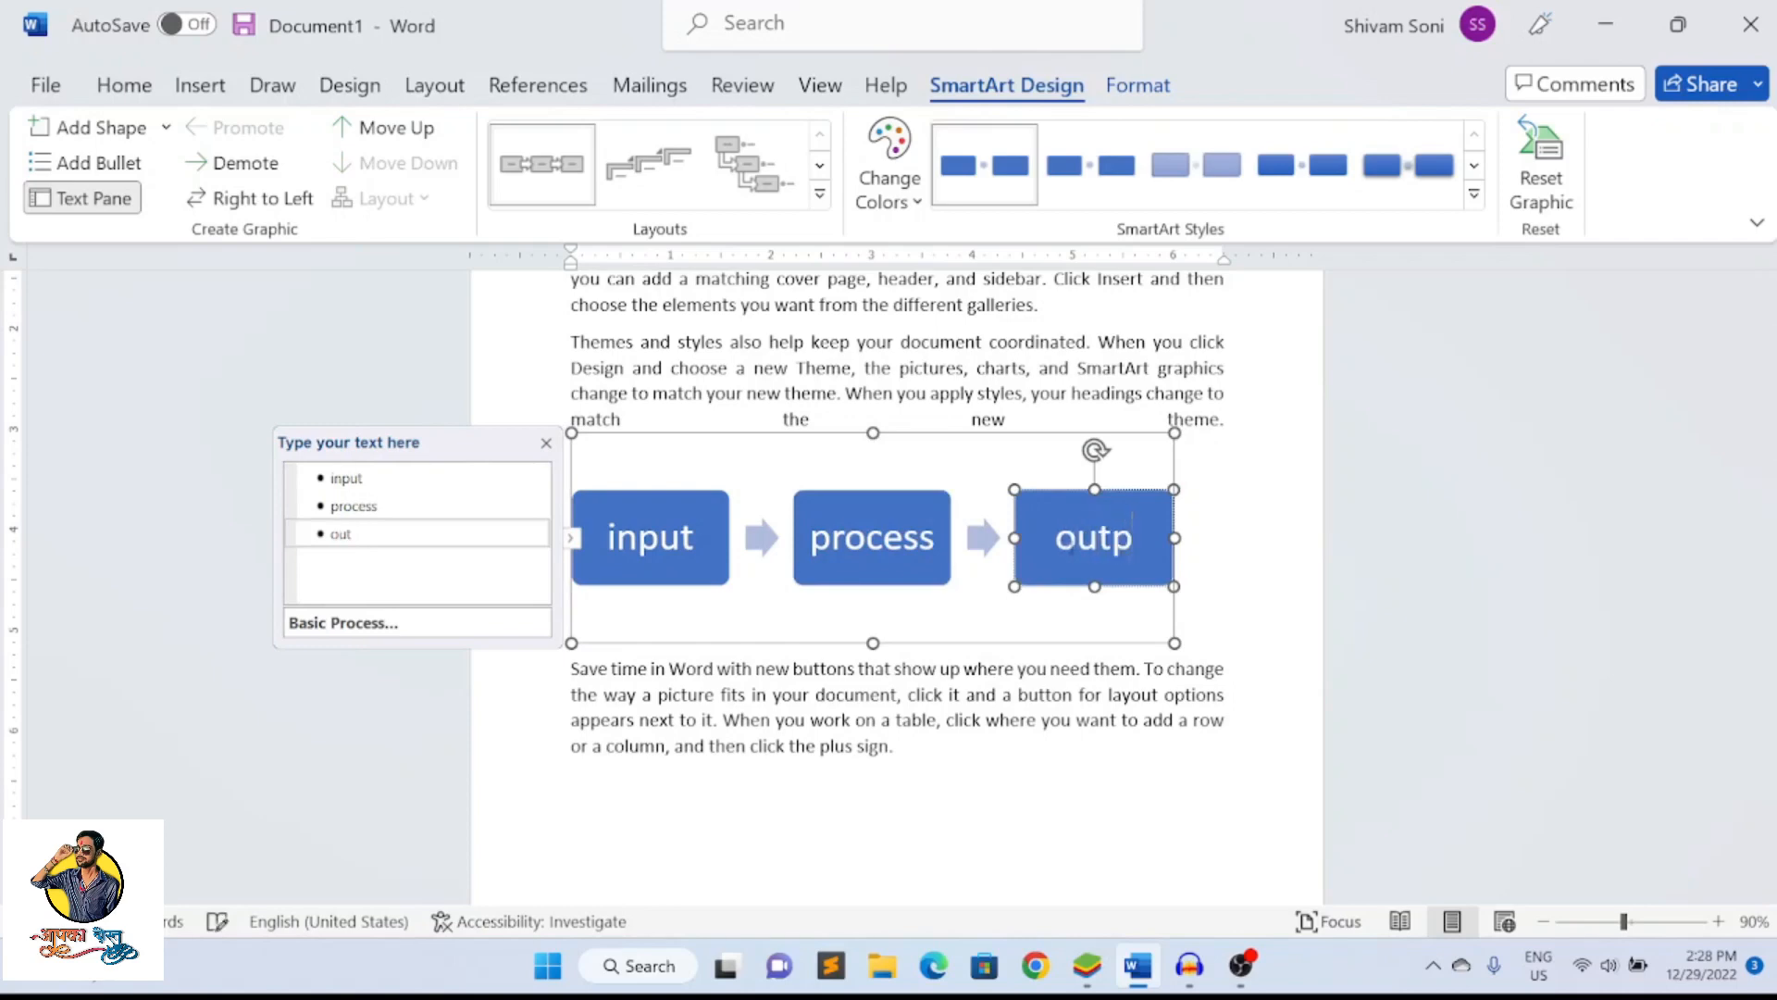
type("ut")
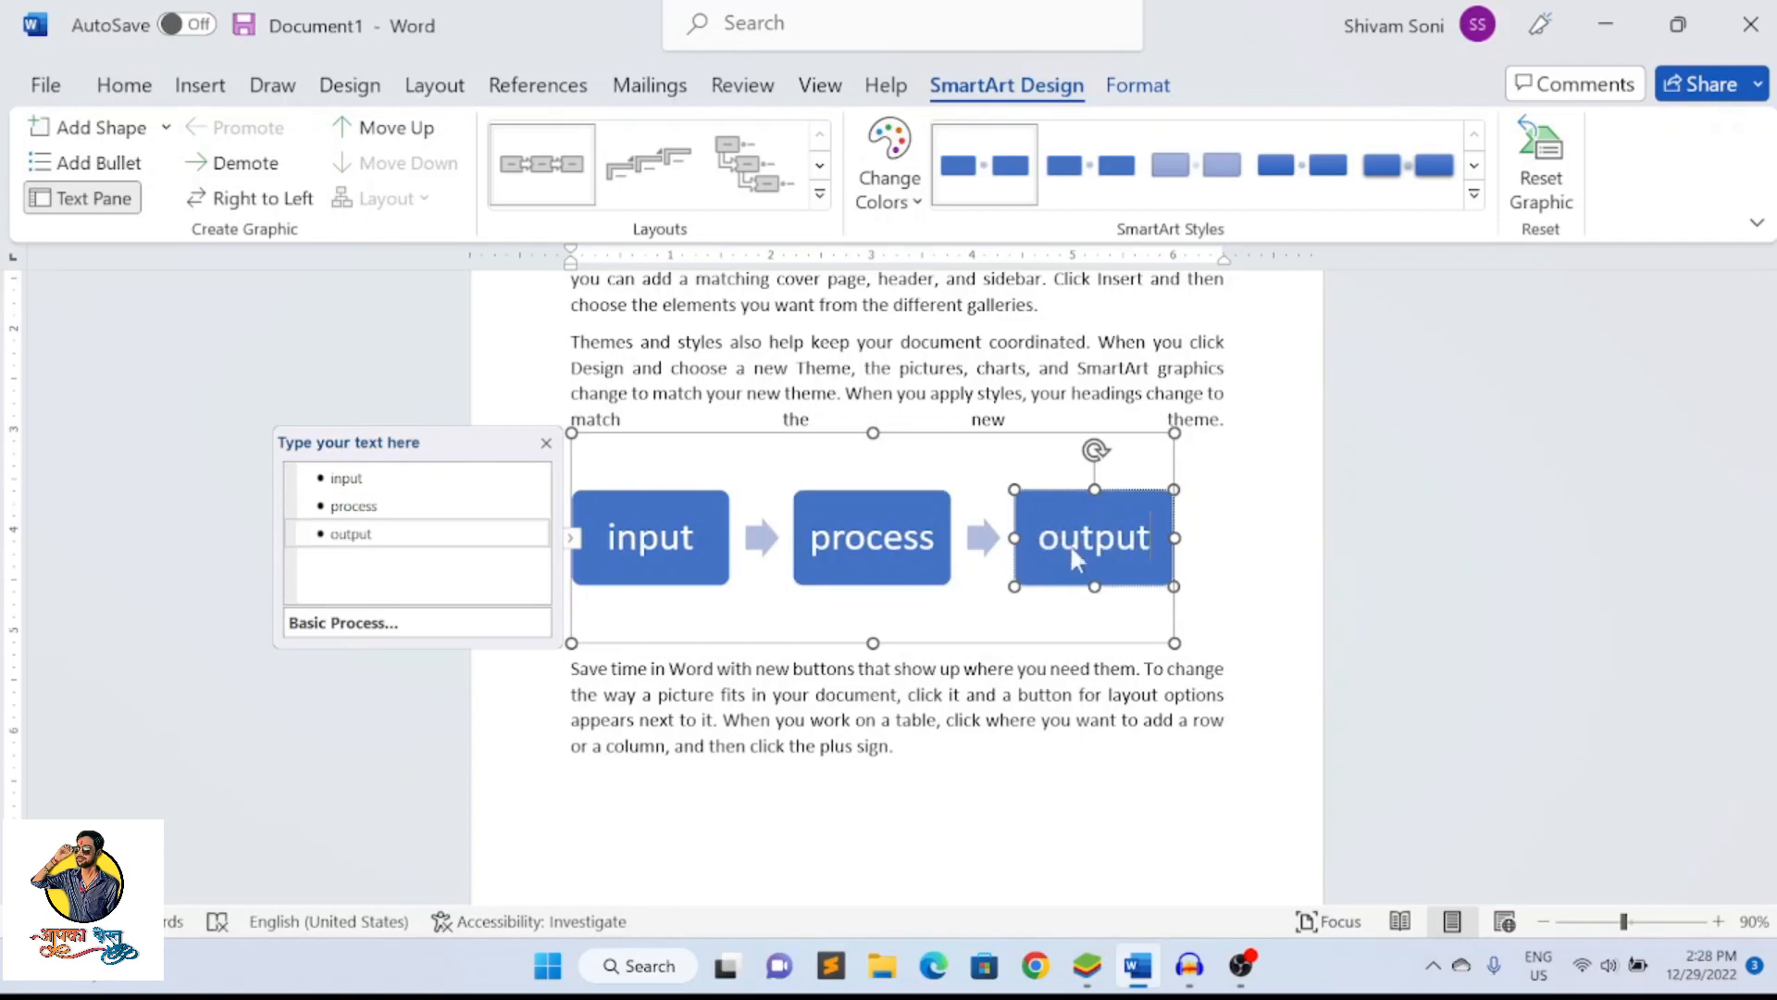
Move the process box of the SmartArt graphic slightly towards the output box
left_click(887, 740)
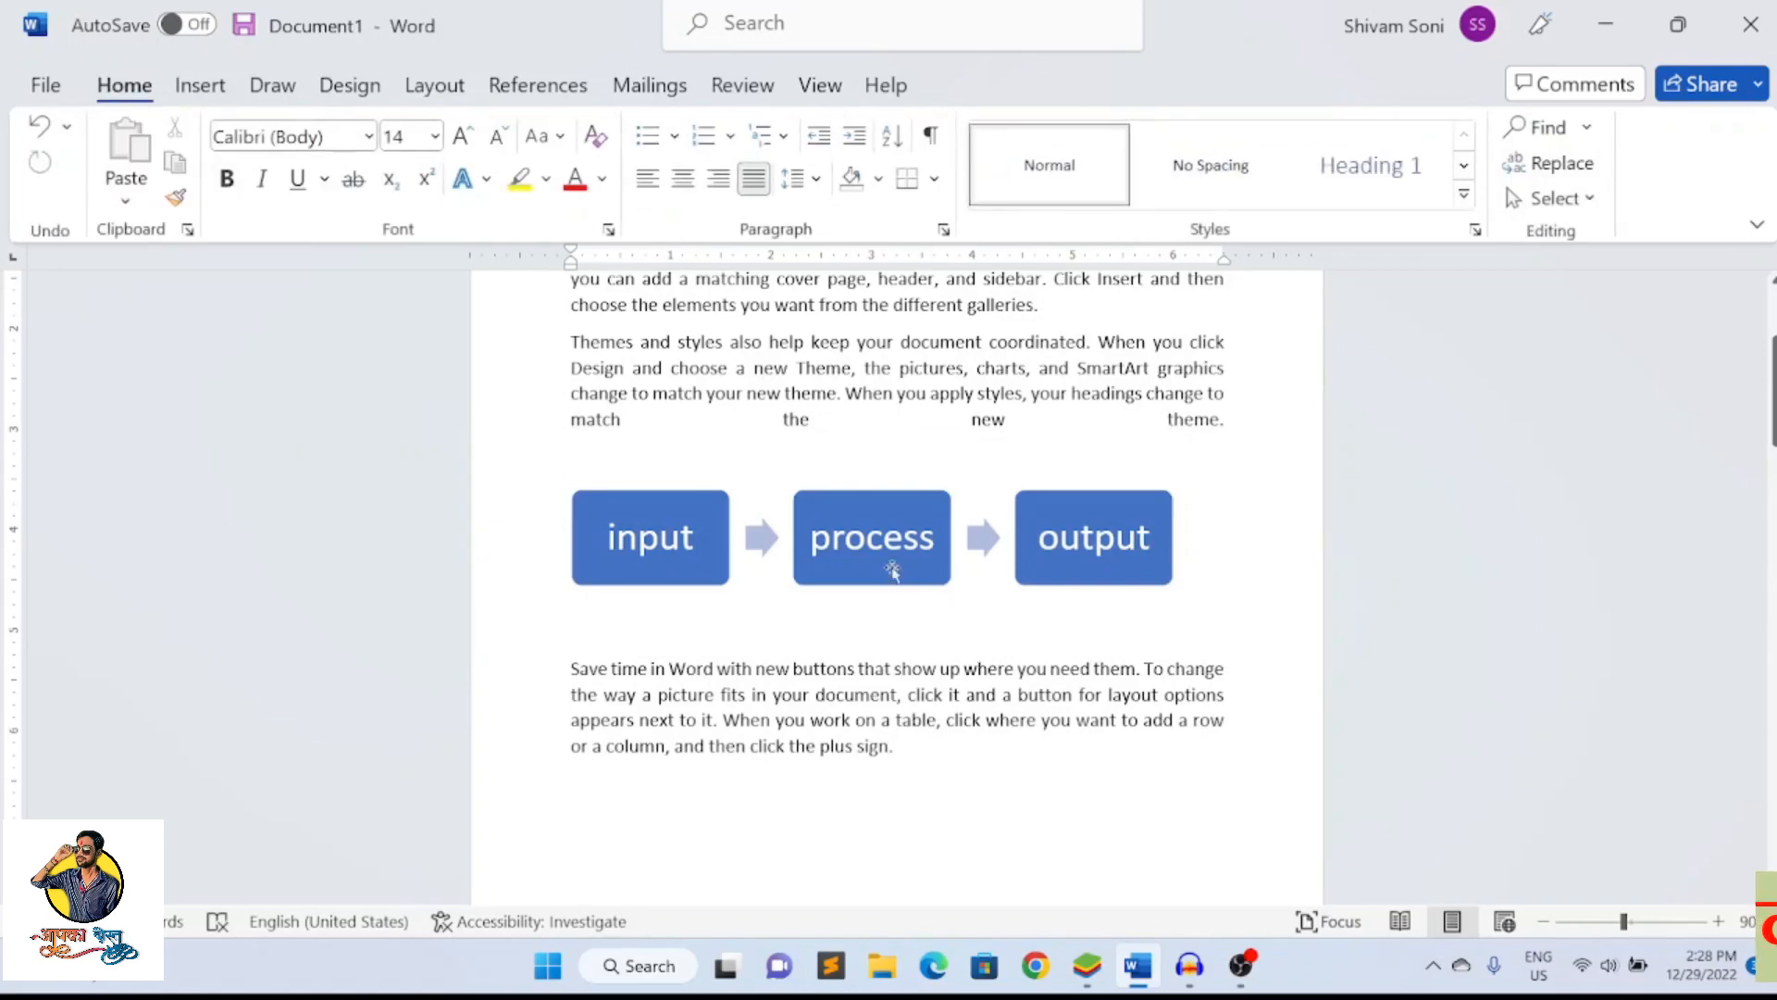
left_click(889, 566)
left_click(936, 726)
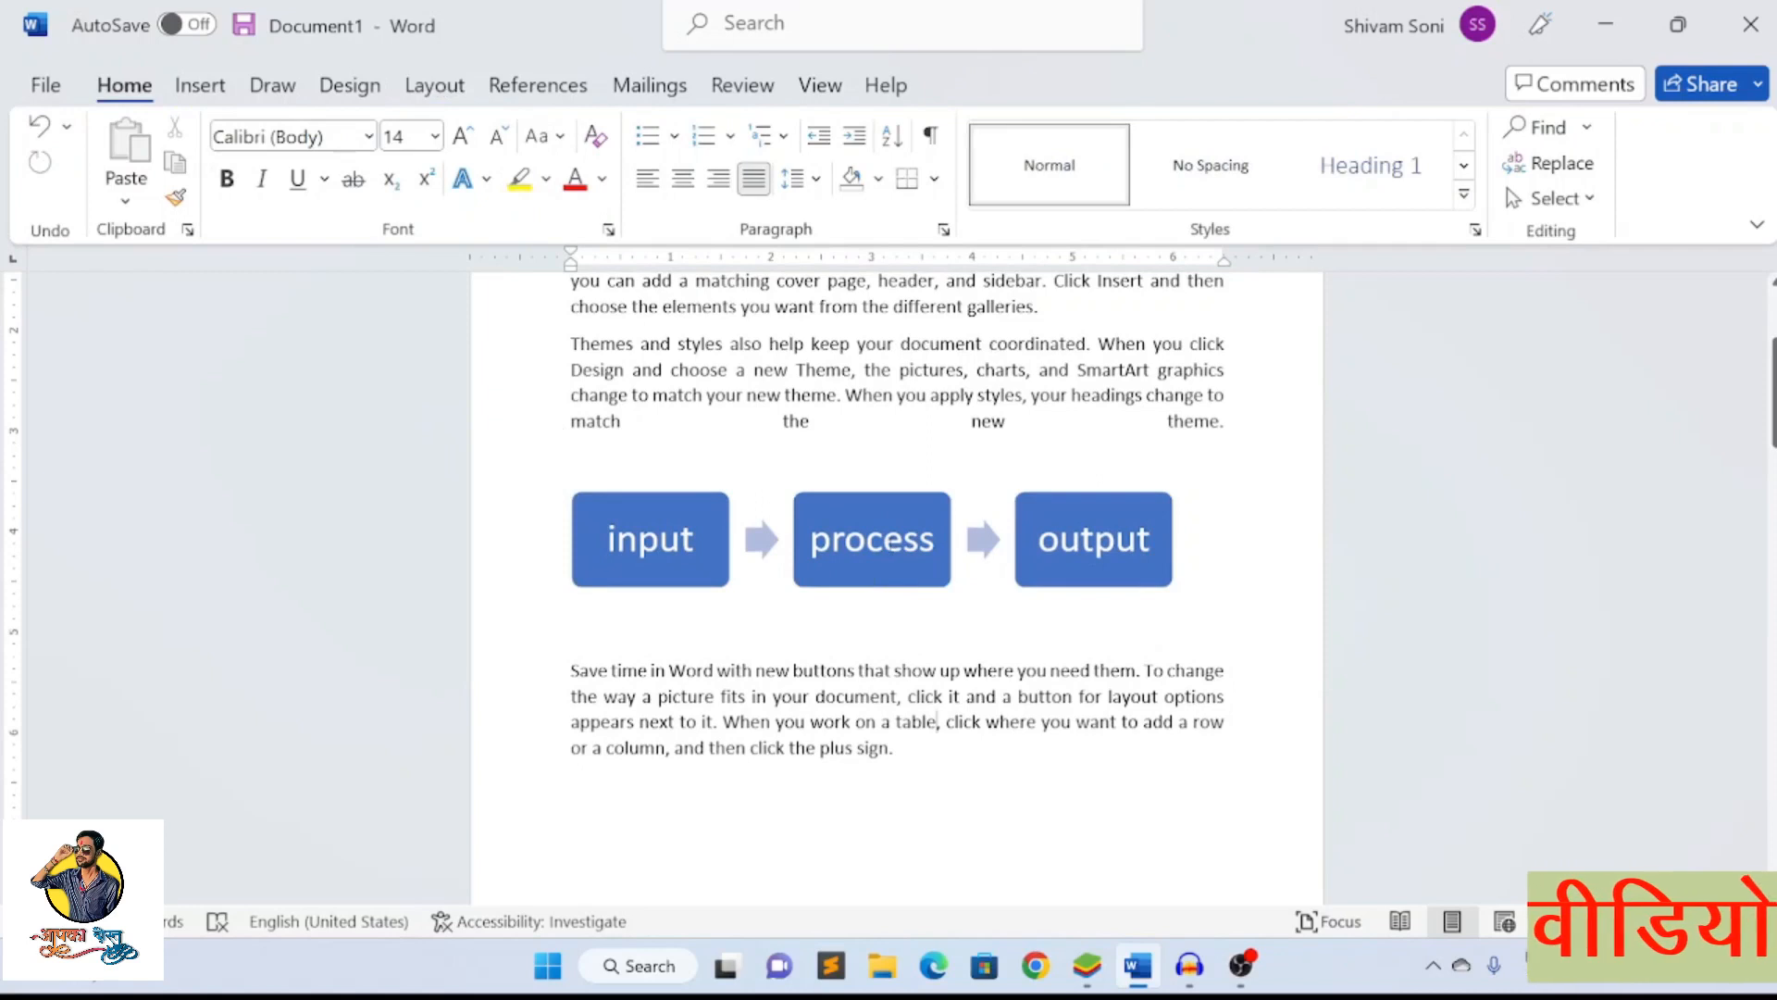
left_click_drag(920, 587, 880, 570)
Insert a Stacked Column chart at the end of the paragraph beginning "Save time in Word"
left_click(1002, 751)
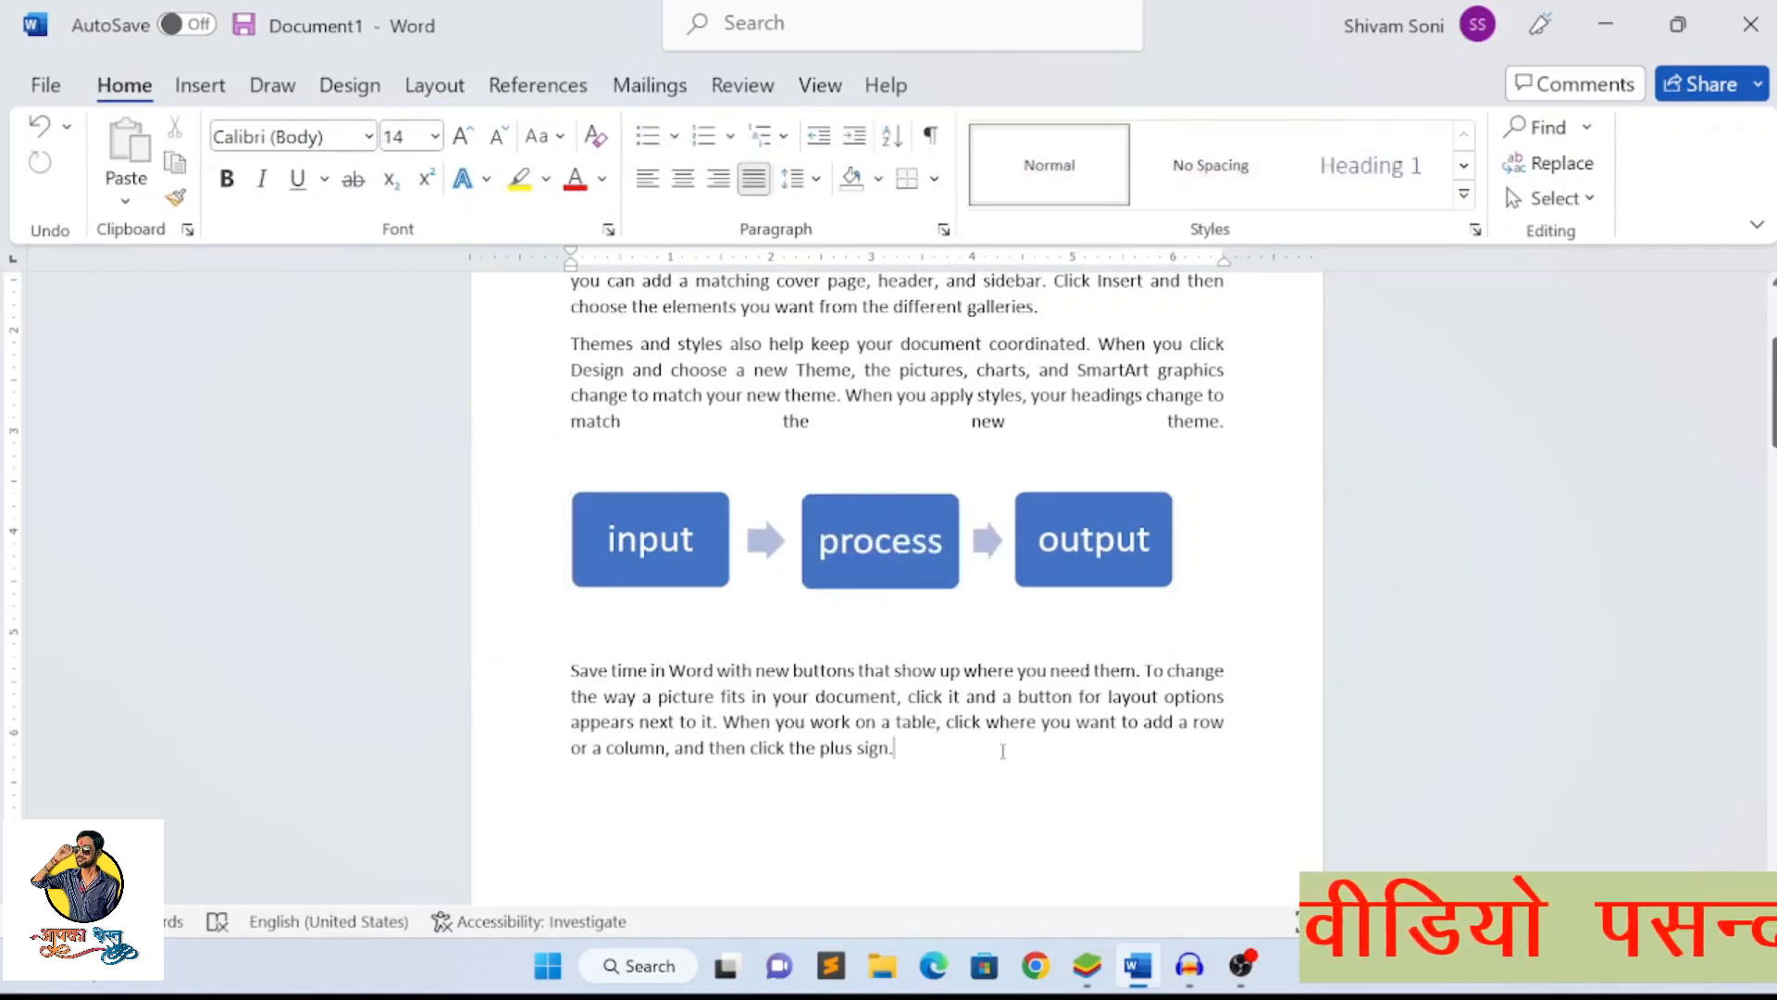
left_click(222, 82)
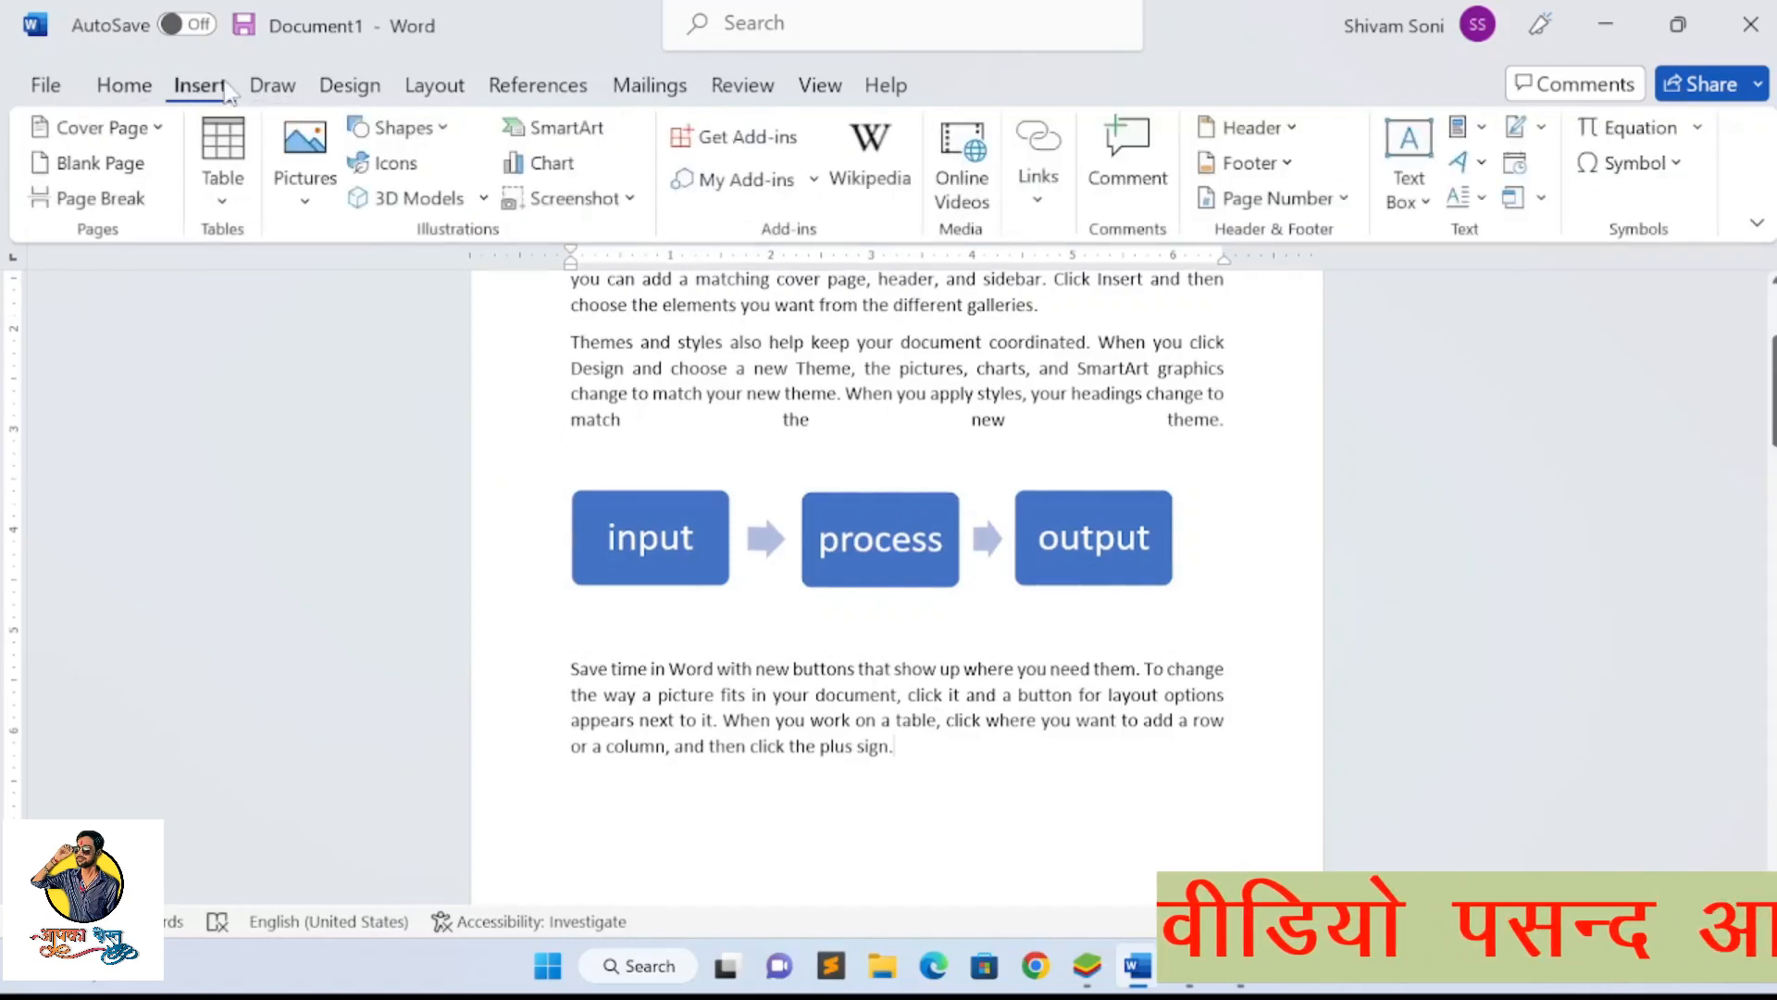
left_click(548, 172)
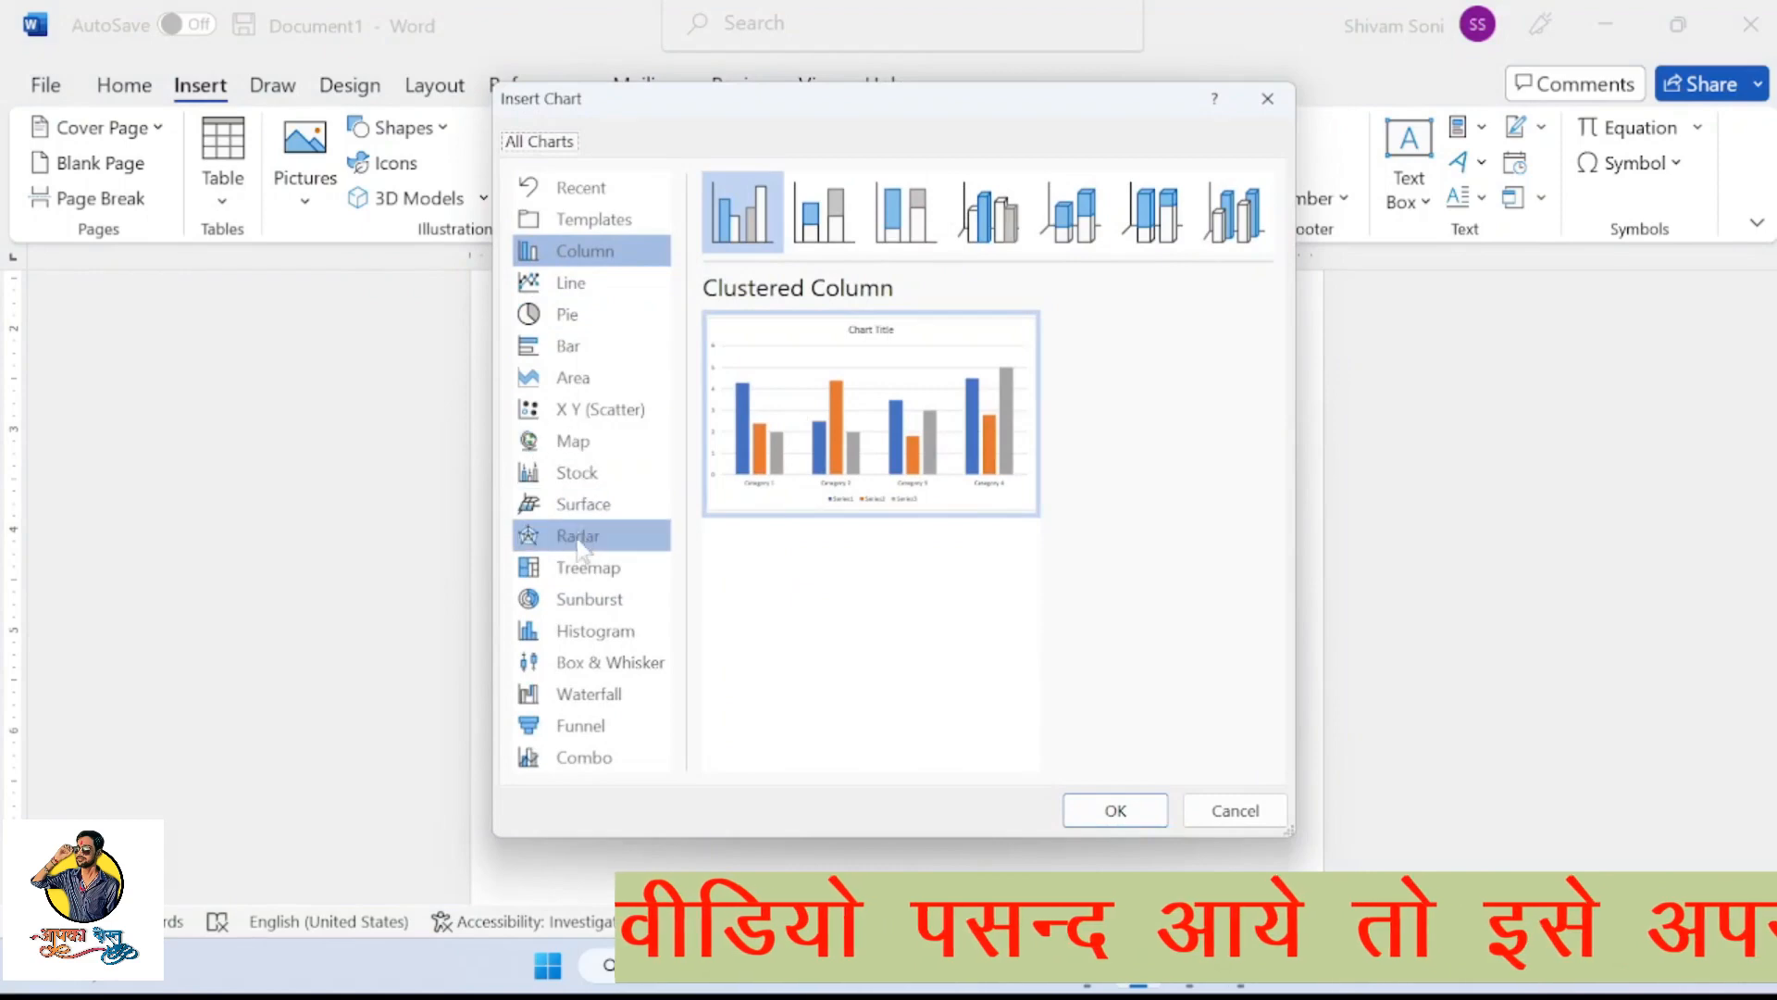
left_click(564, 569)
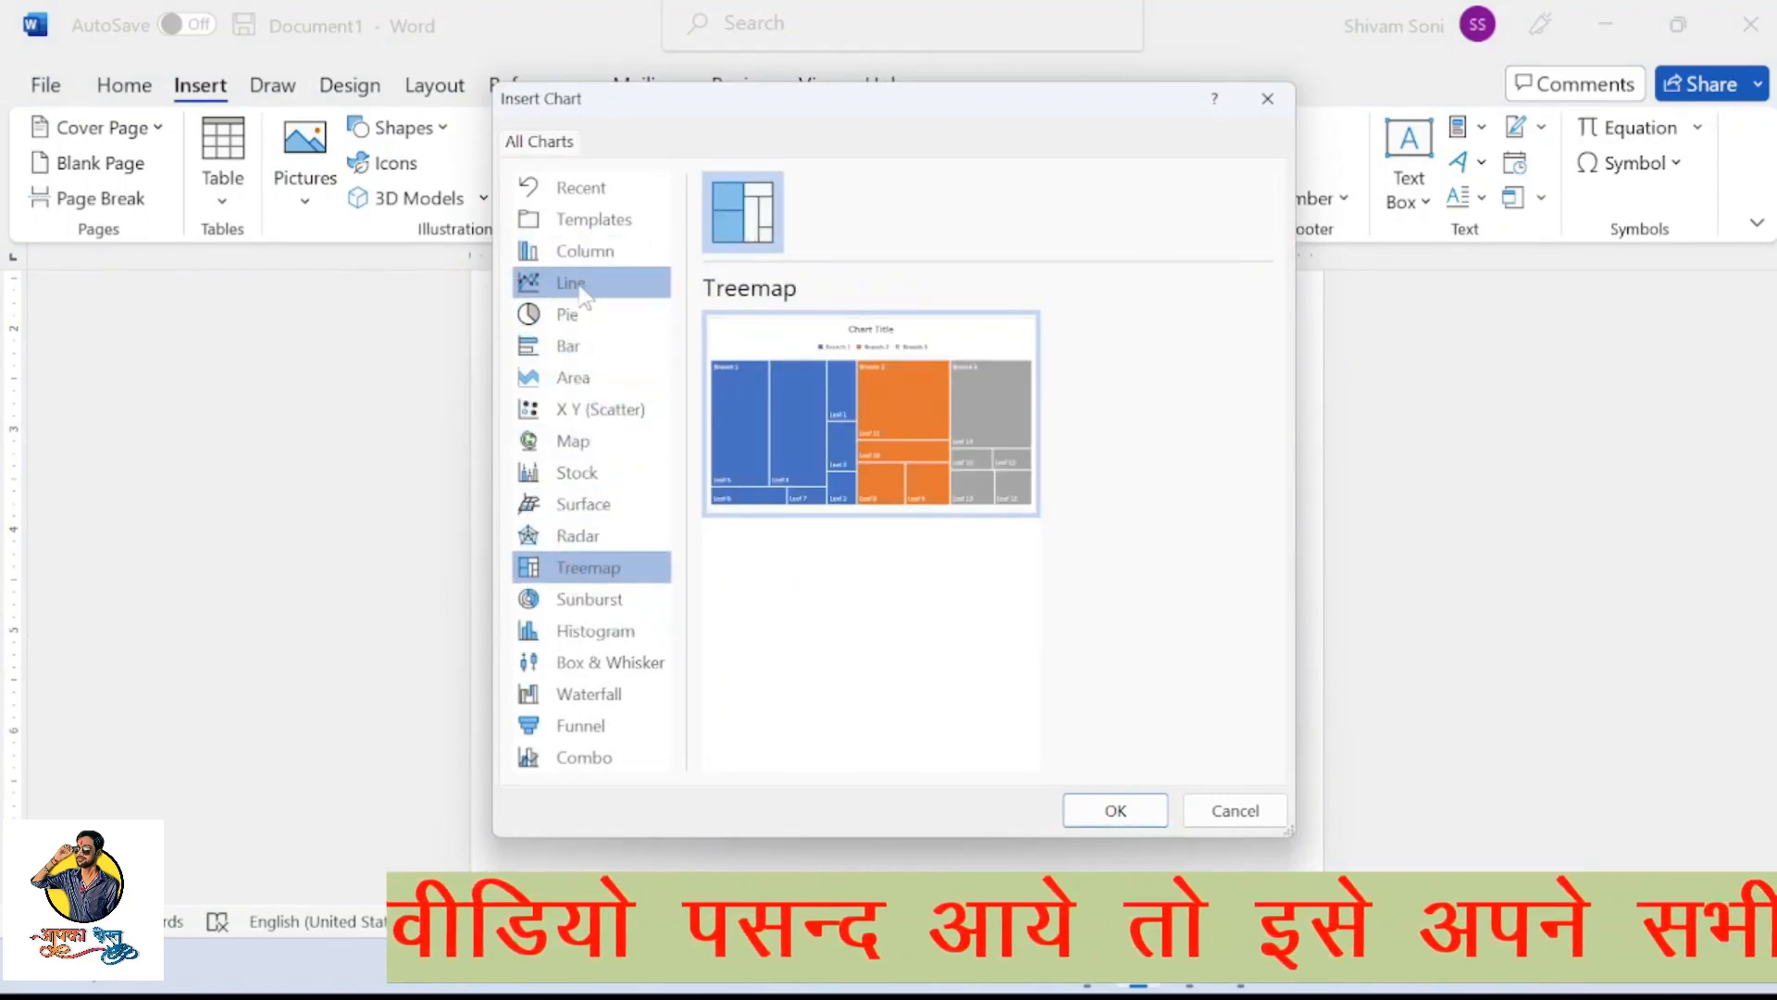
left_click(581, 252)
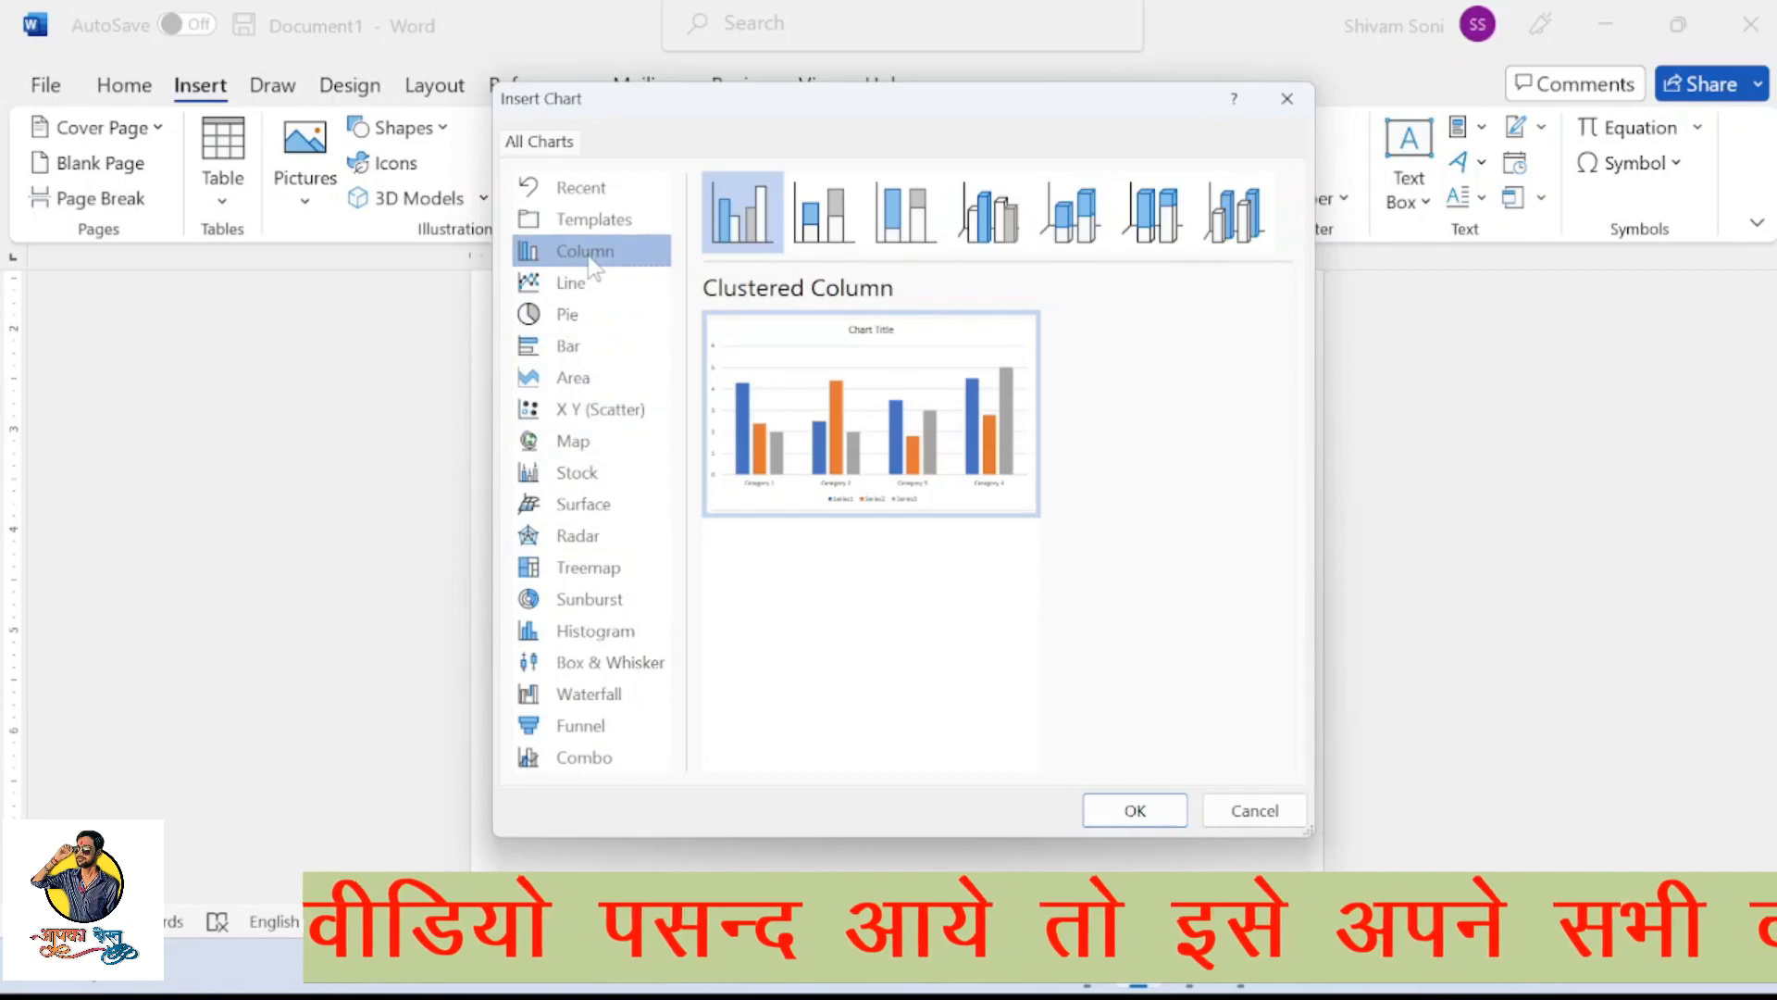
left_click(574, 346)
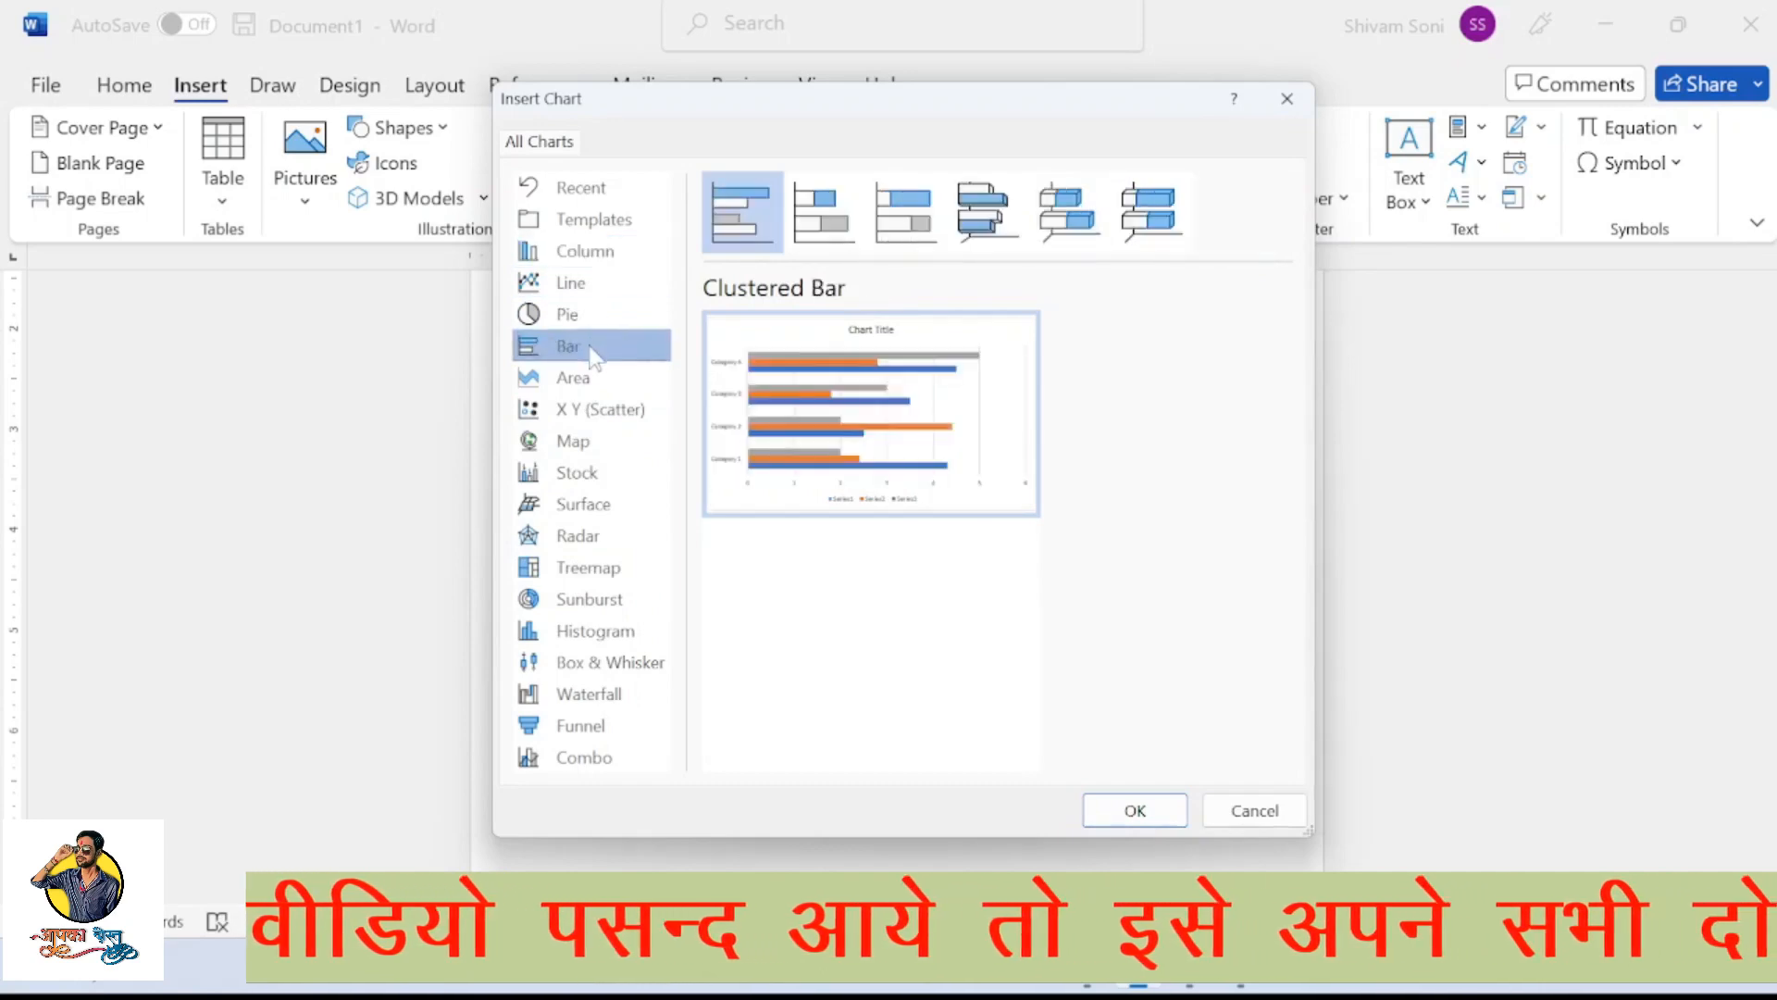
left_click(588, 259)
mouse_move(976, 500)
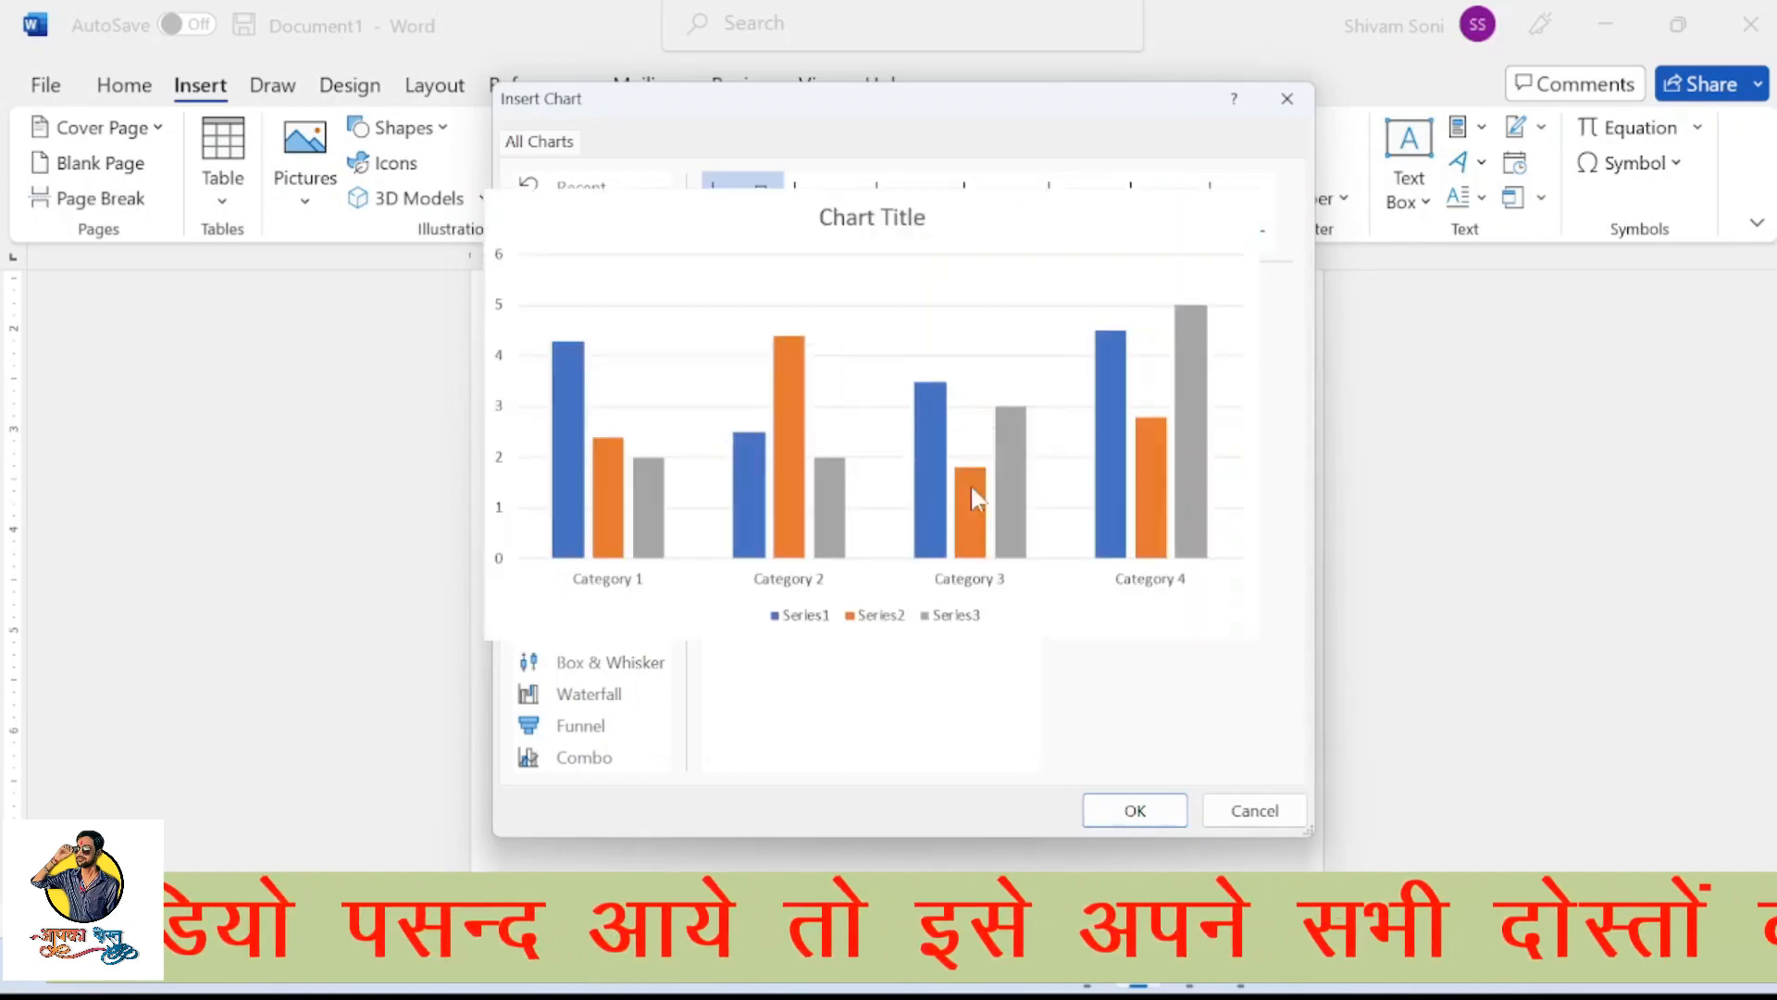
left_click(838, 228)
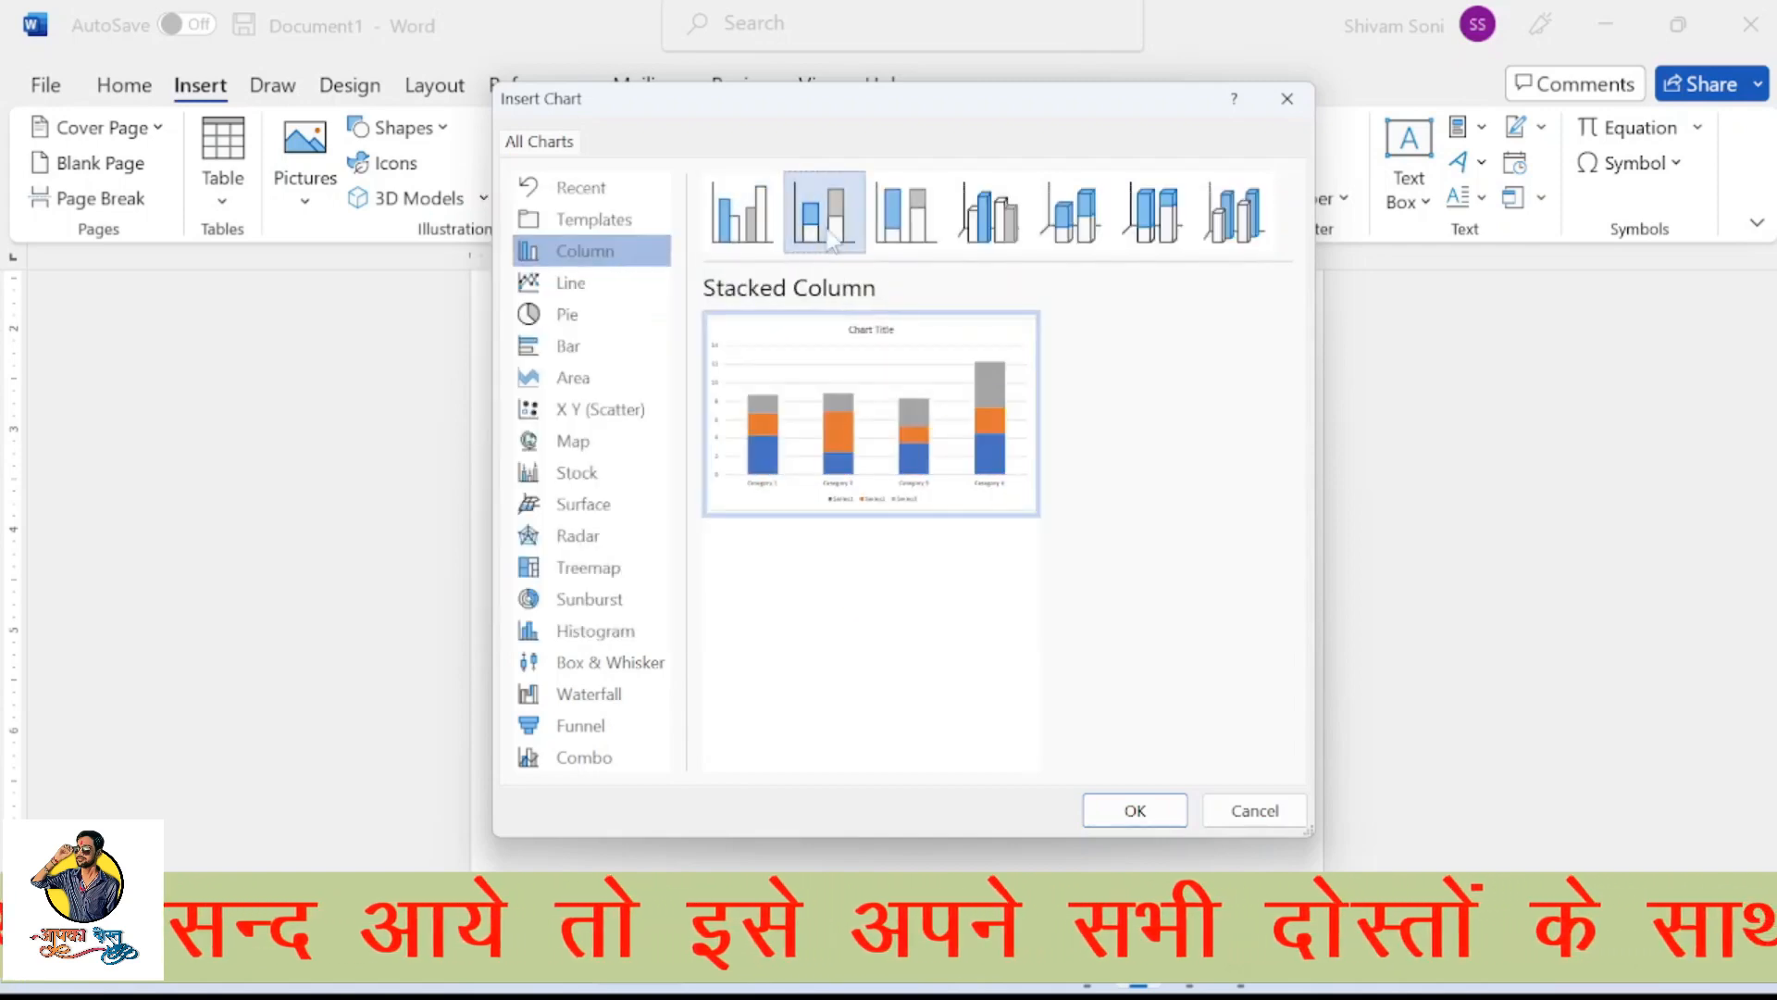
left_click(1154, 822)
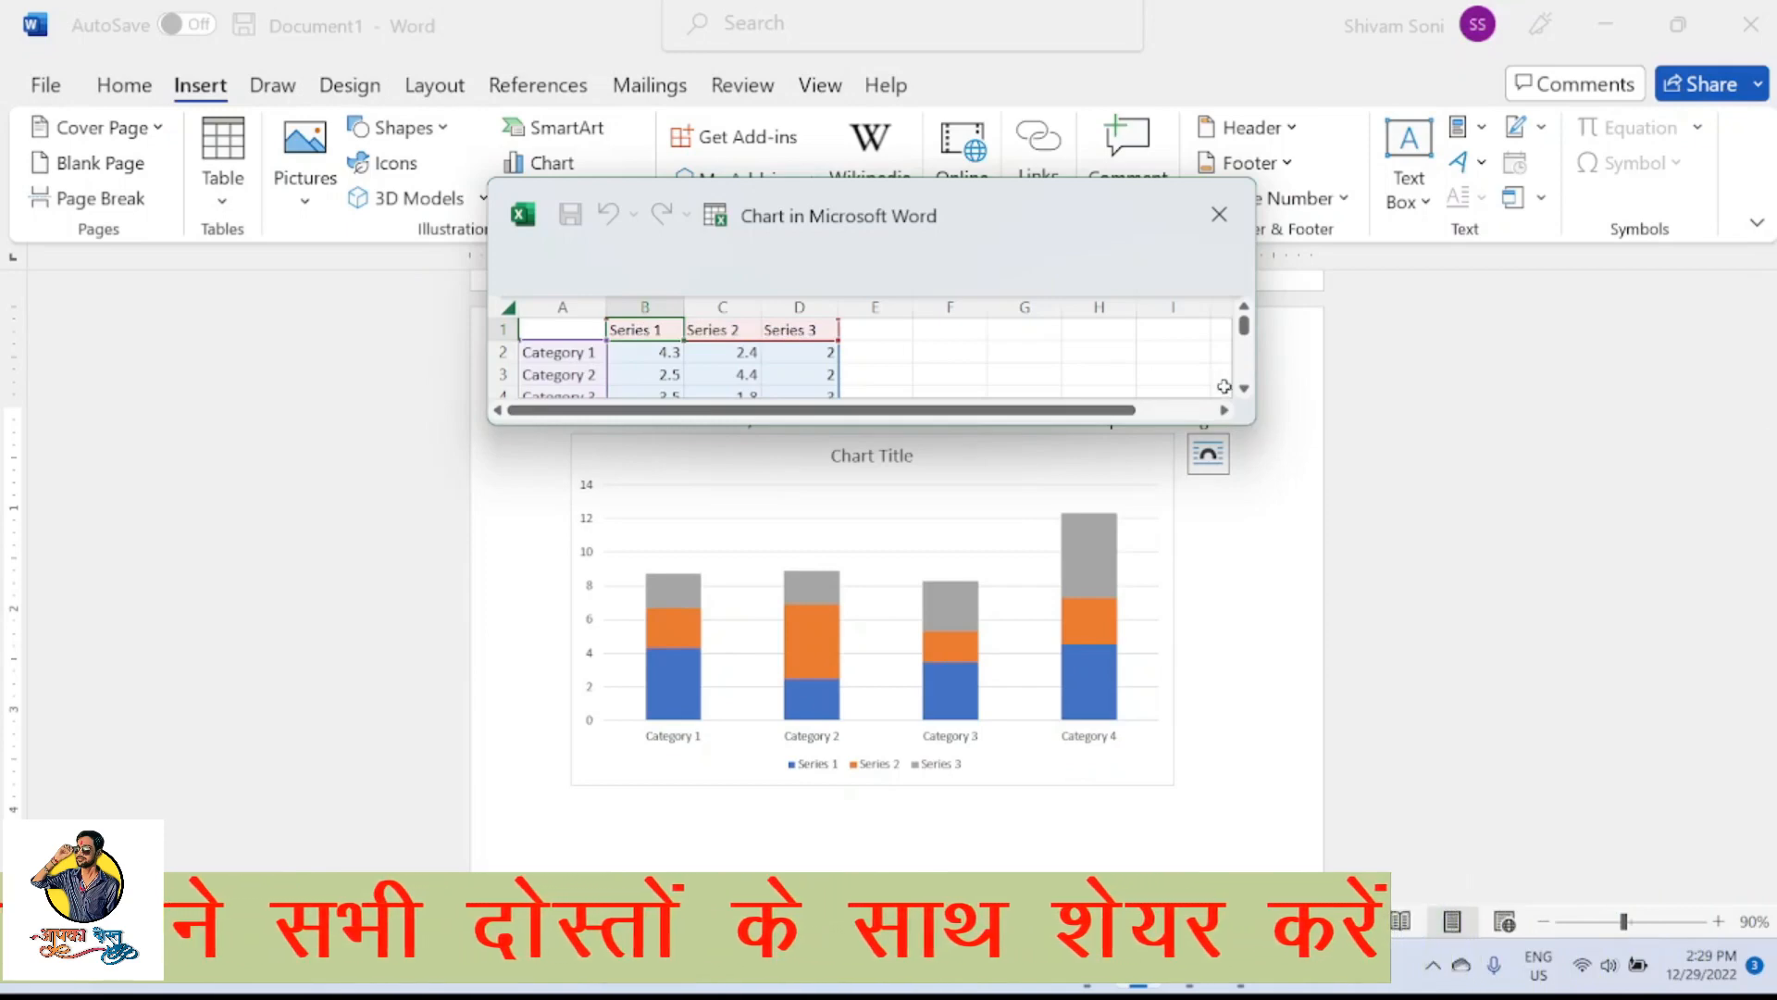
Enlarge the chart's data sheet, move it clear of the columns and examine its category and series headings
left_click_drag(1258, 428, 1416, 600)
left_click_drag(1074, 216, 687, 85)
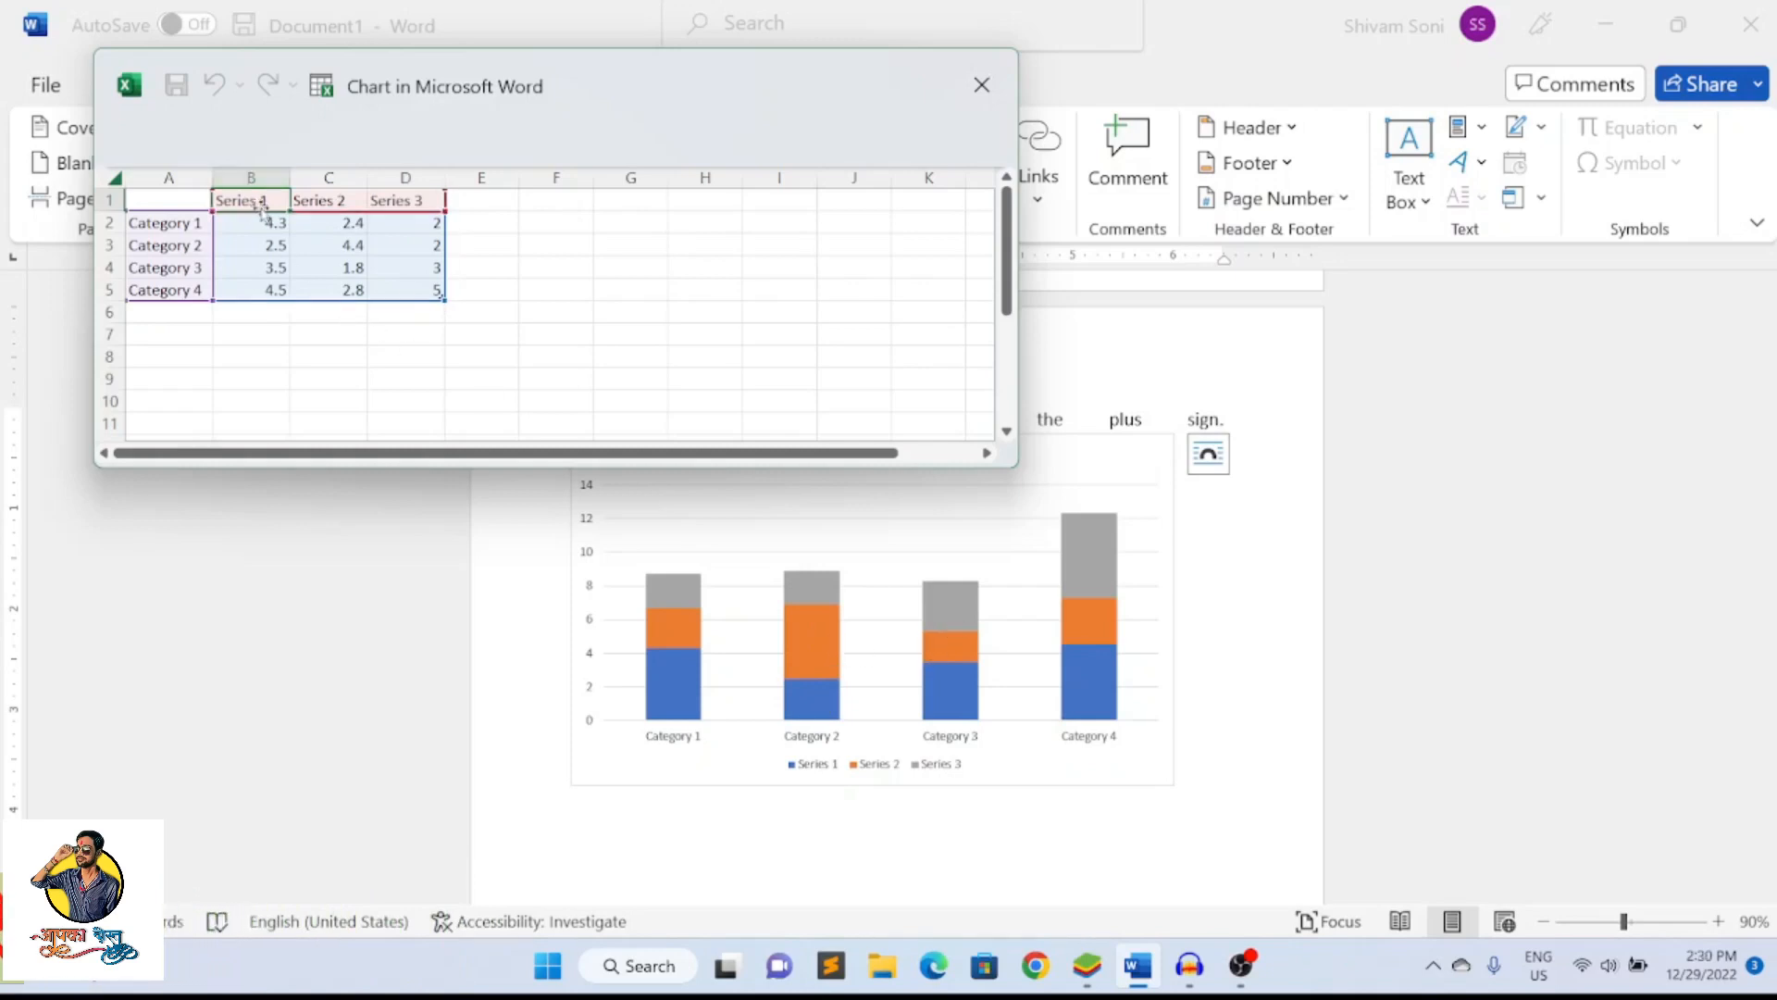
left_click(184, 229)
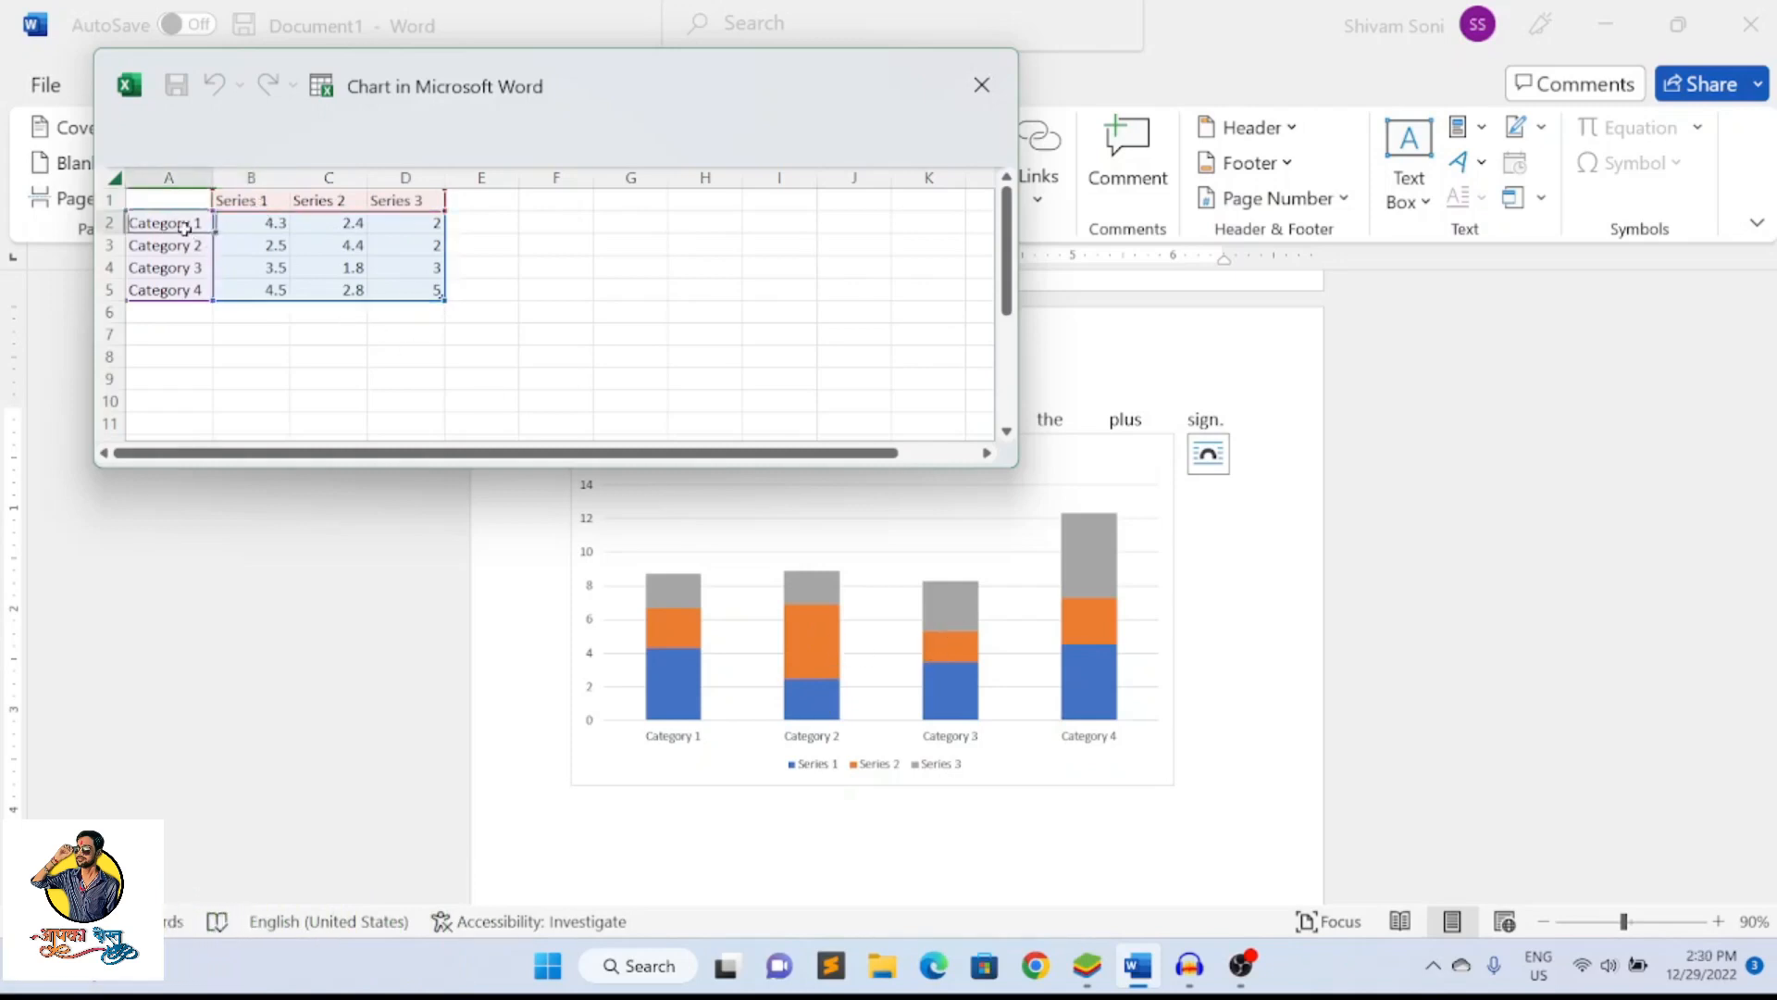
left_click(268, 198)
left_click(311, 198)
left_click(378, 200)
left_click(281, 200)
left_click(317, 202)
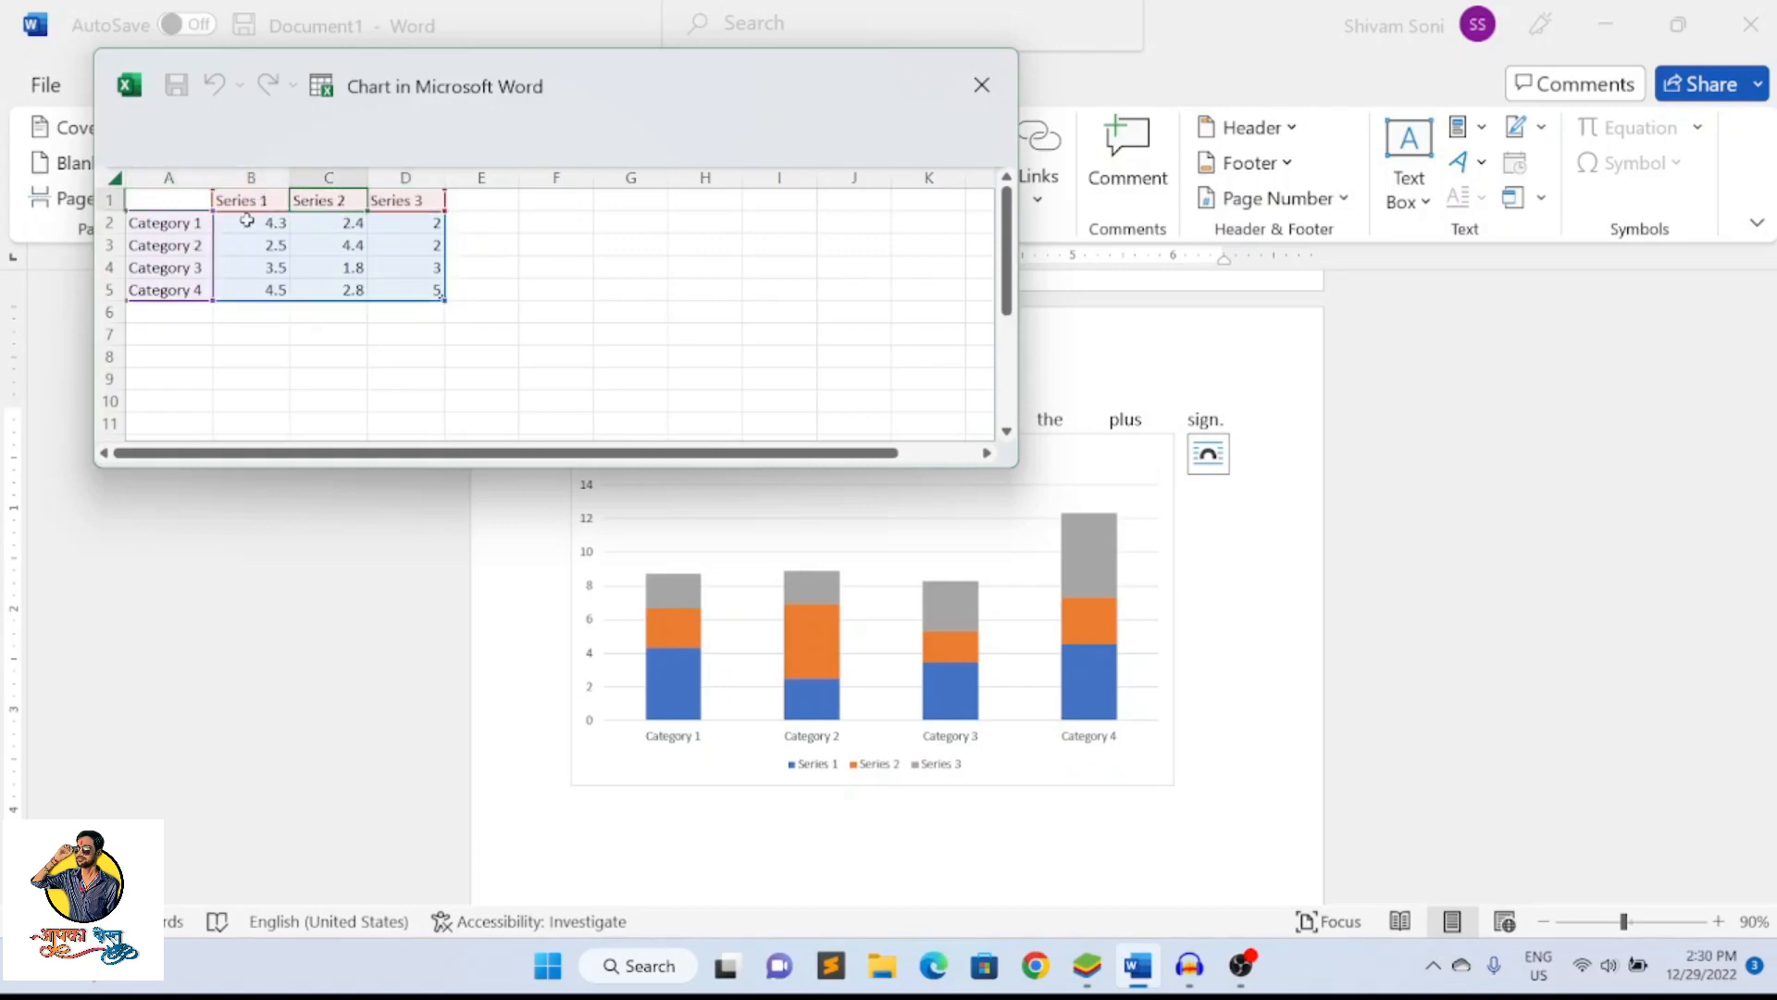
left_click(382, 203)
Rename the chart's first category banda and set its Series 1 value to 50000
left_click(178, 223)
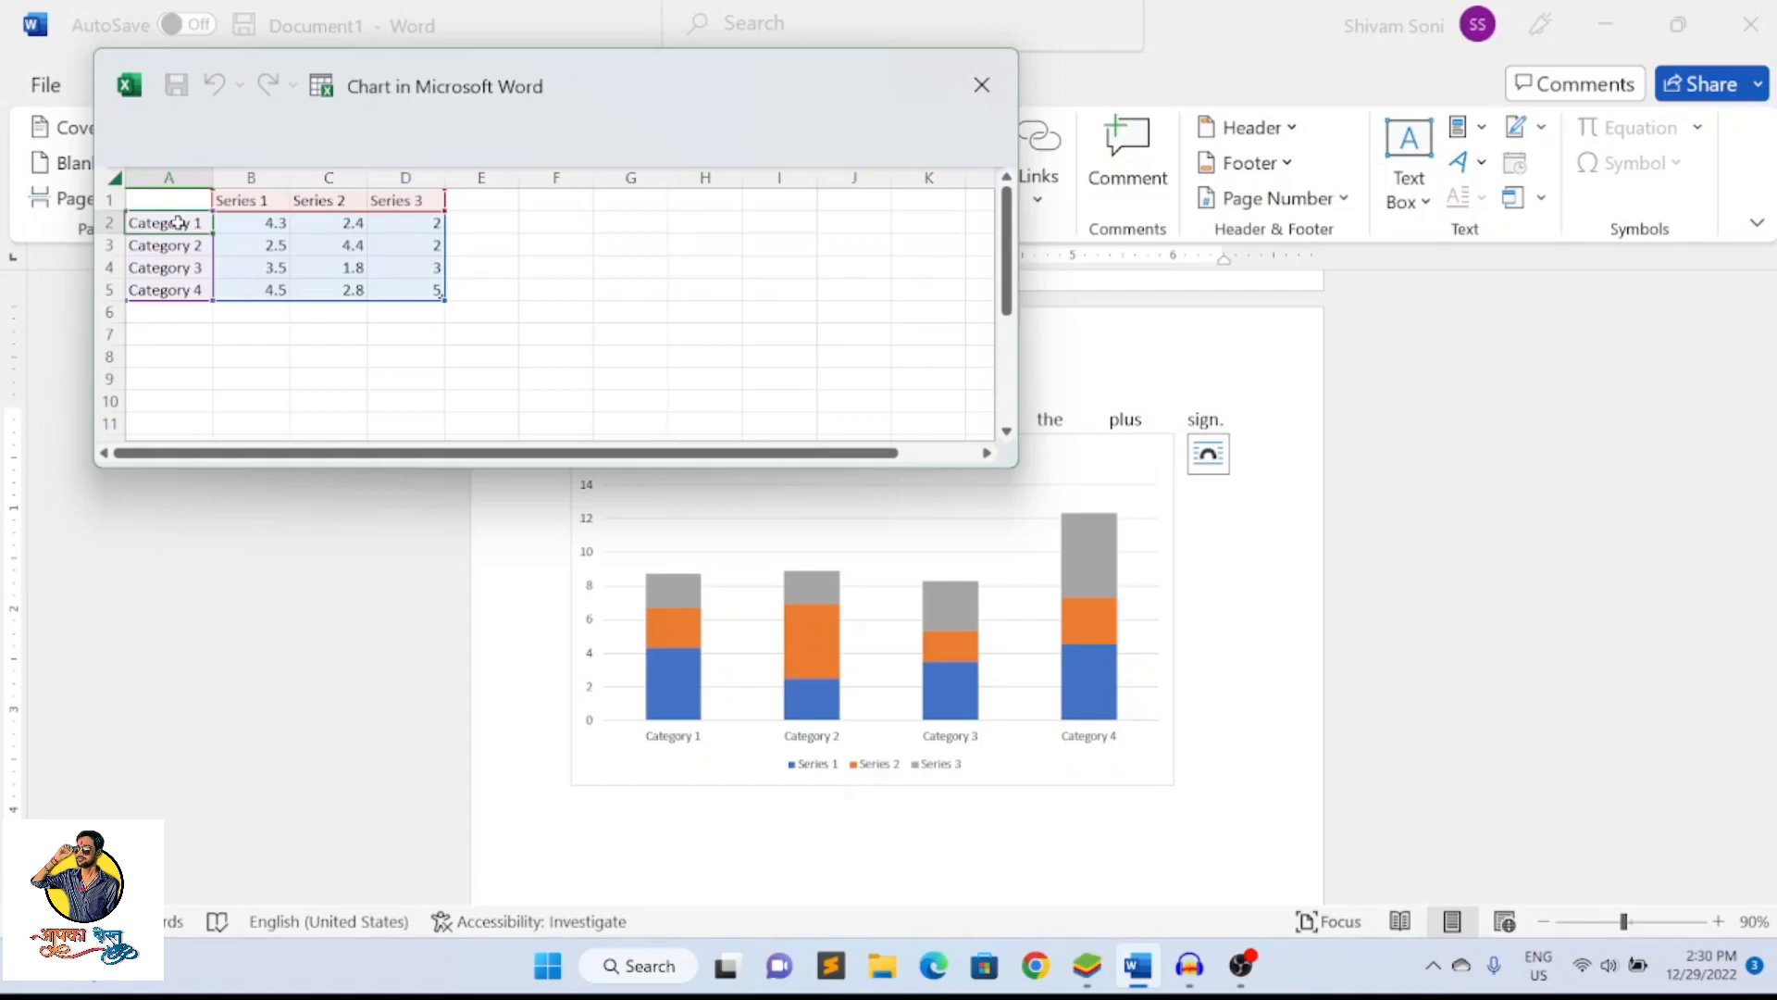
type("banda")
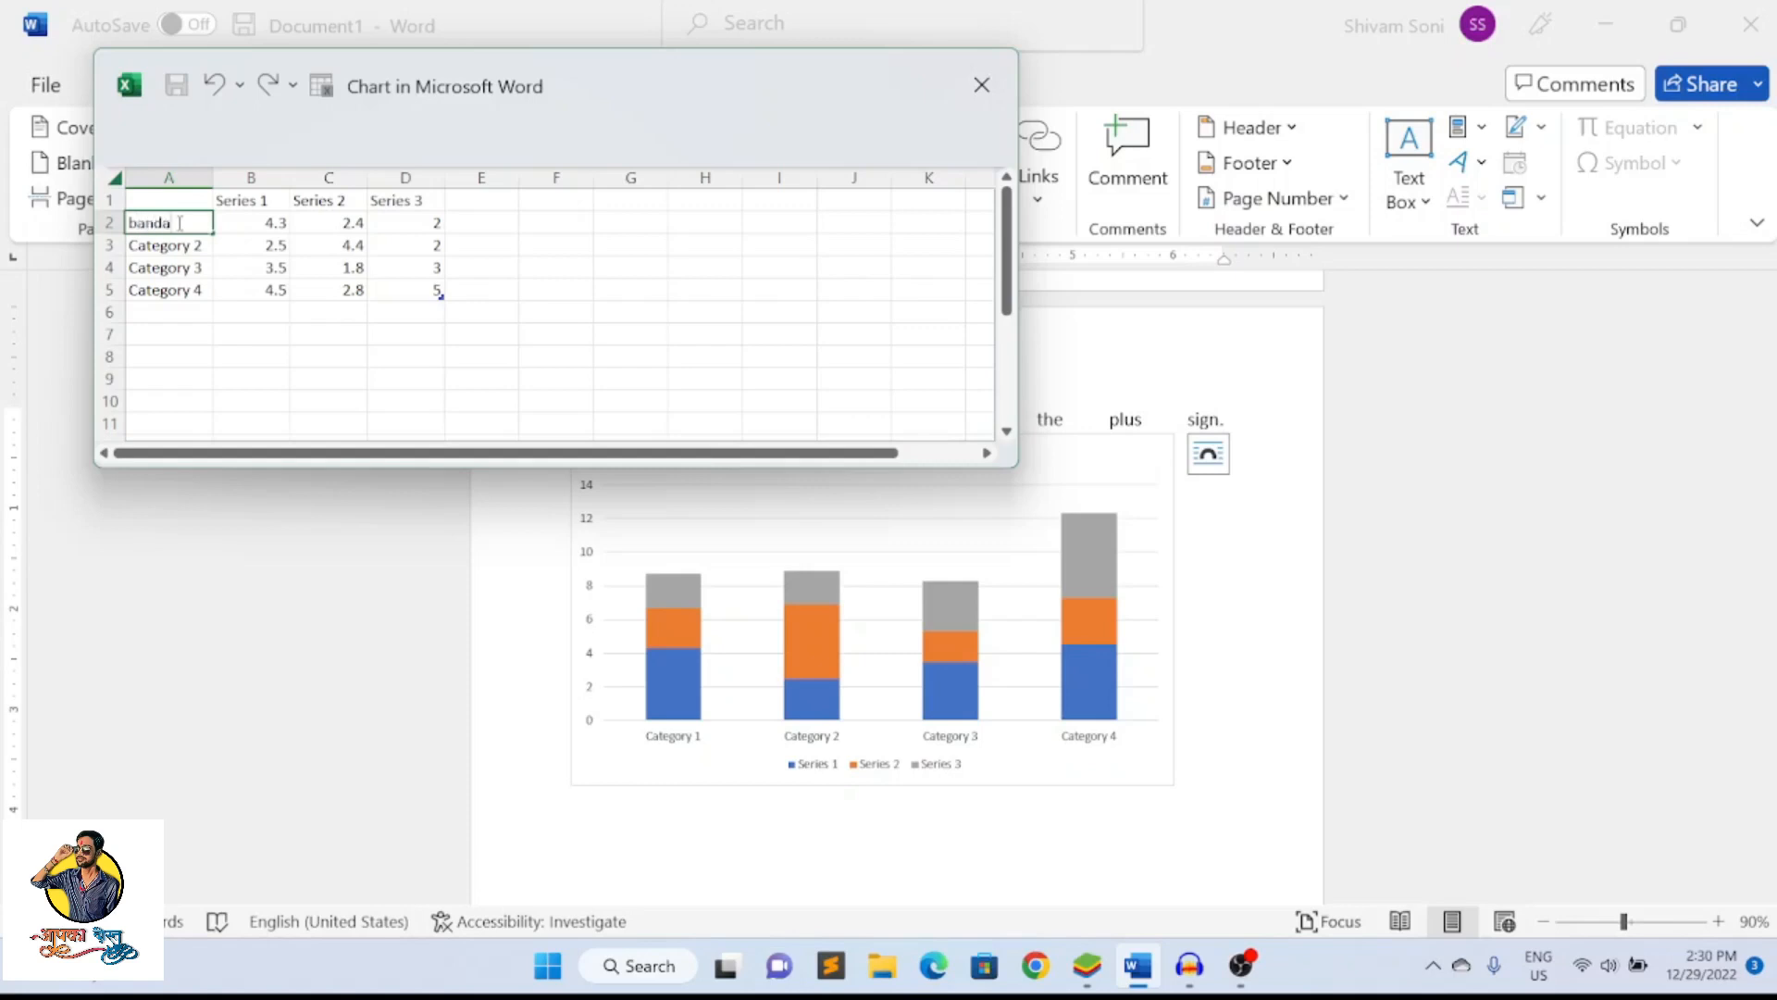
key("Tab")
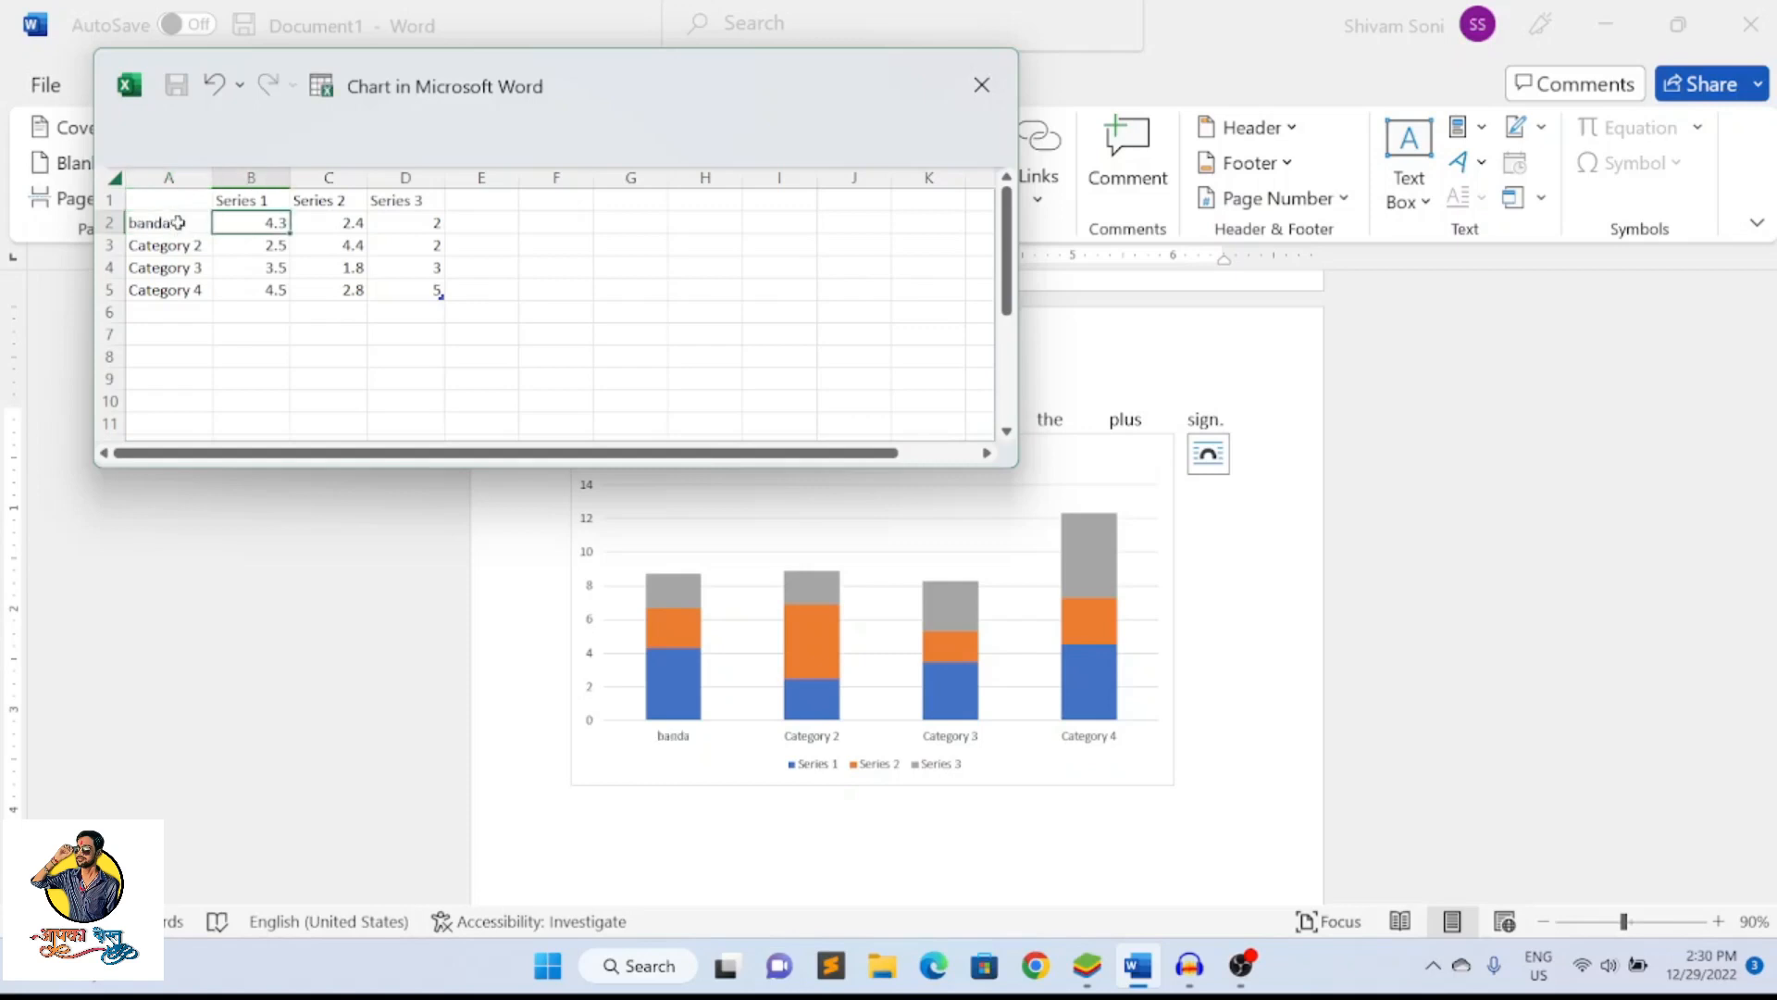
type("50000")
left_click(346, 225)
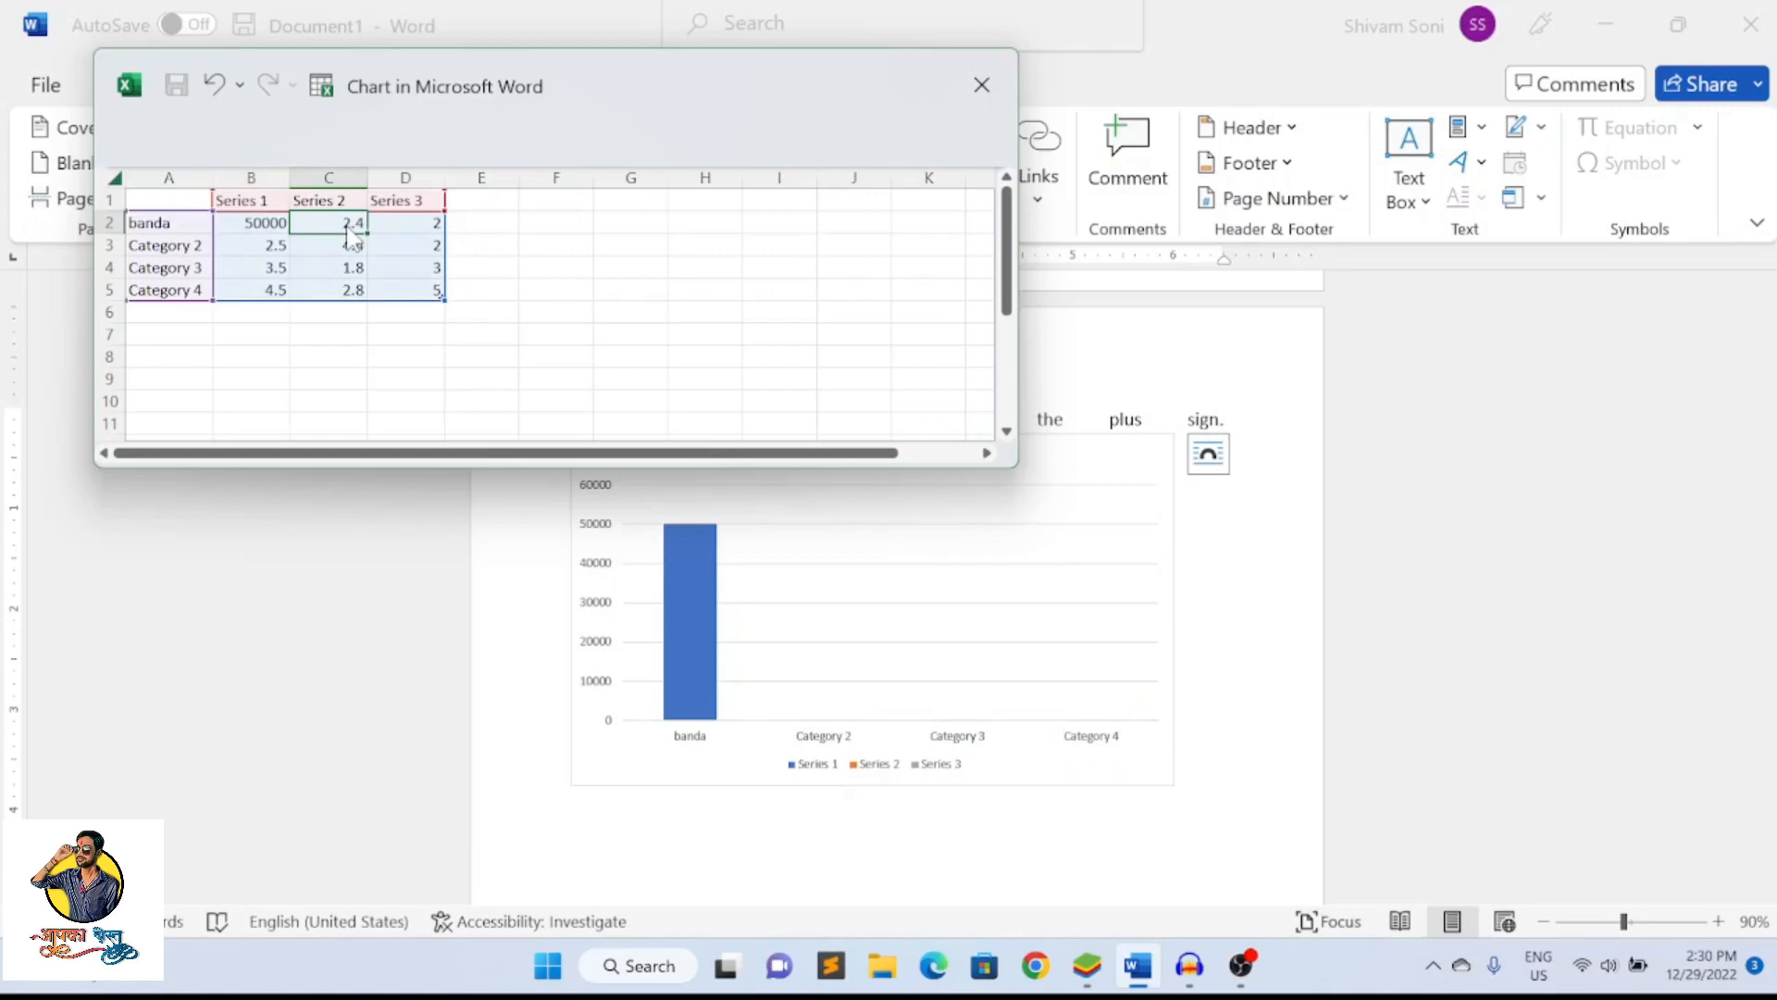
Rename the three chart series voters, not vote and vote, in order
left_click(253, 203)
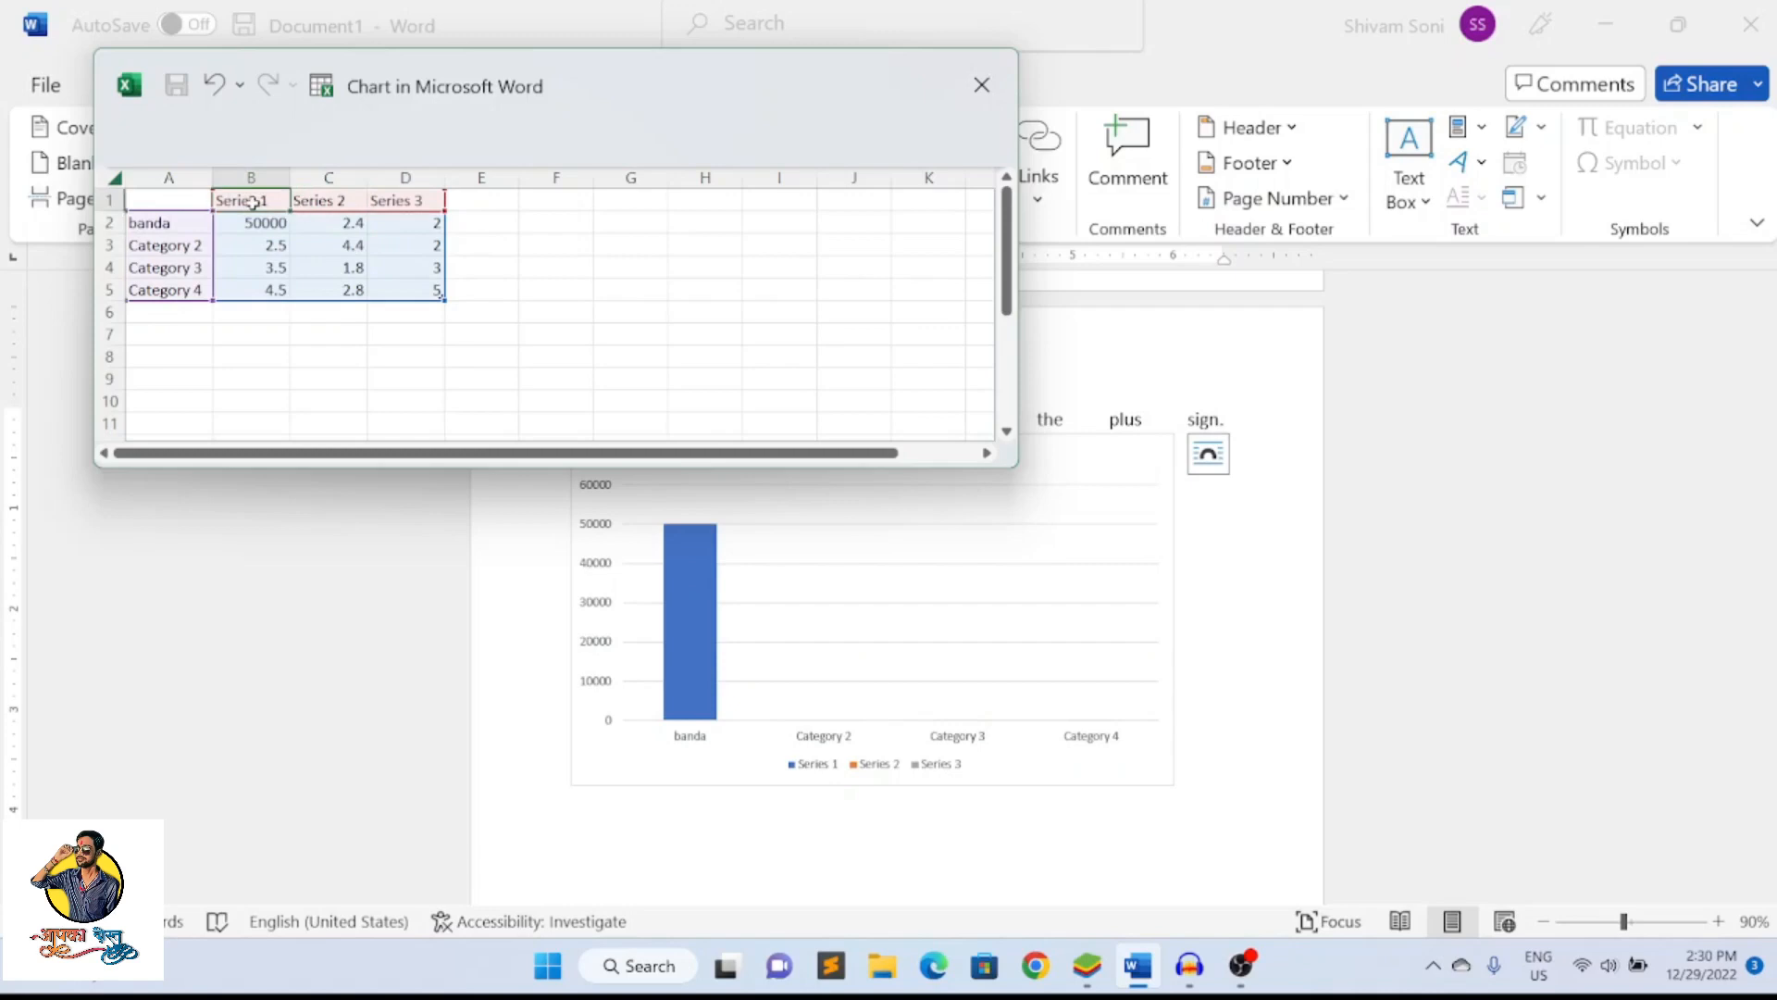
type("voters")
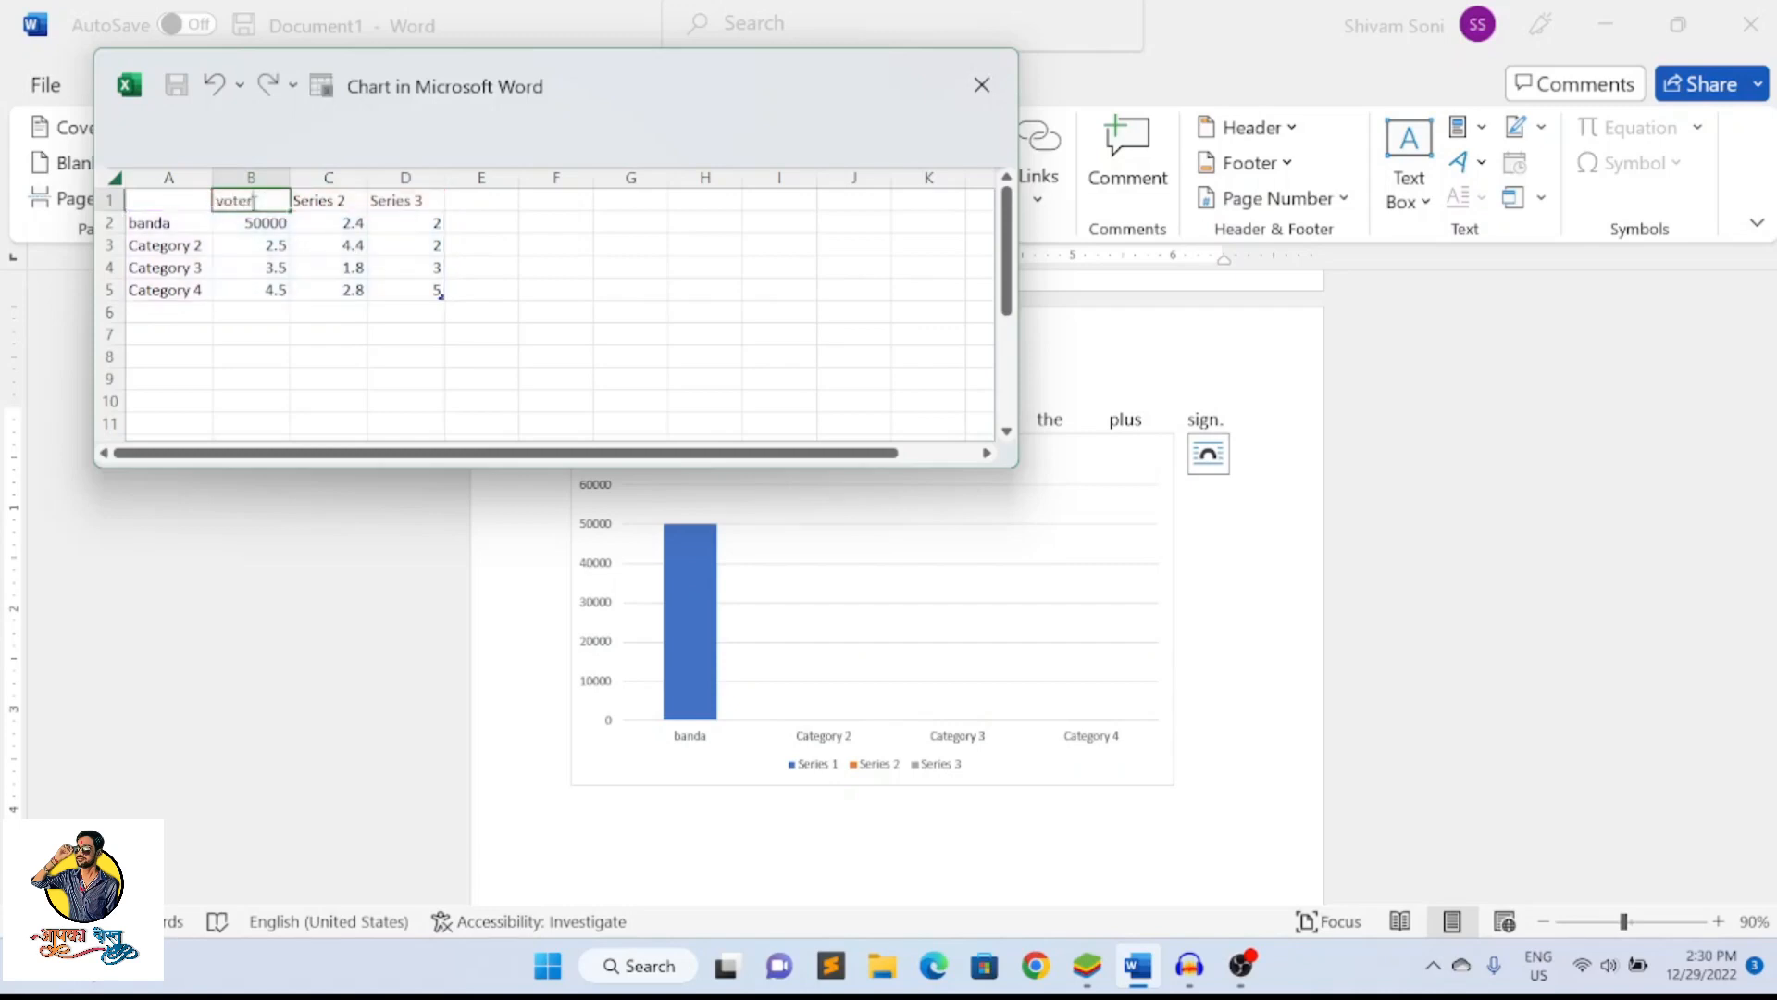
left_click(333, 202)
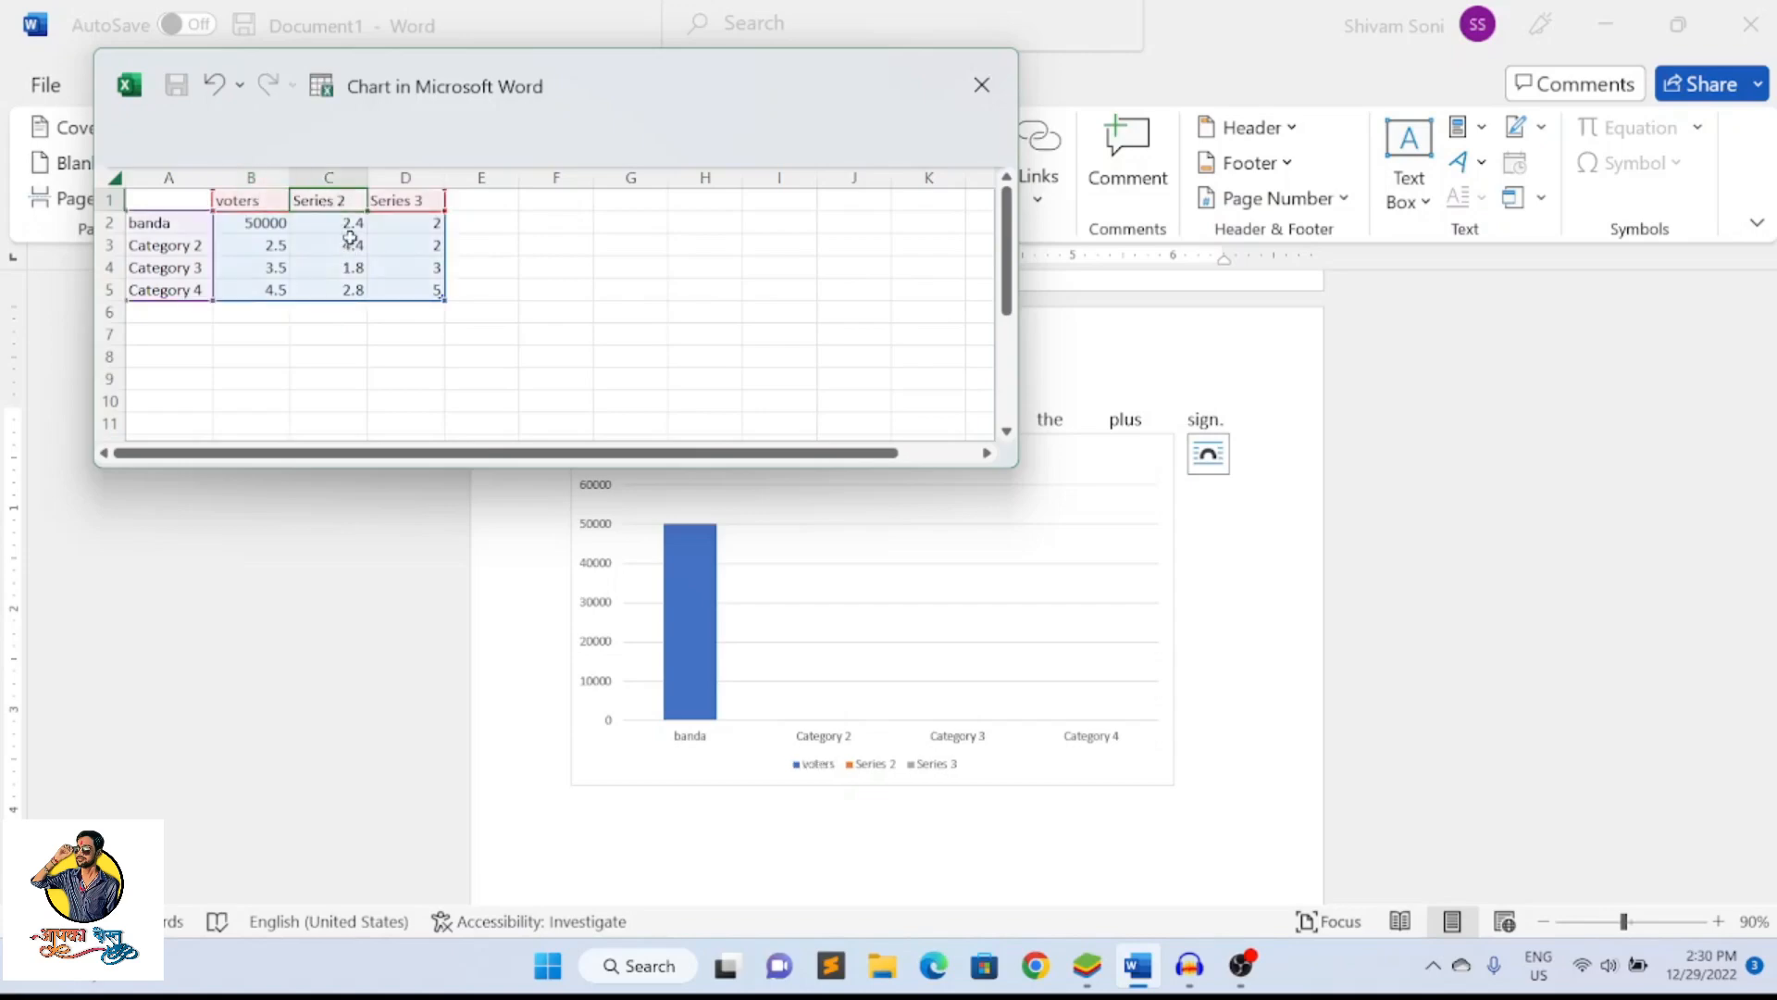
type("not vote")
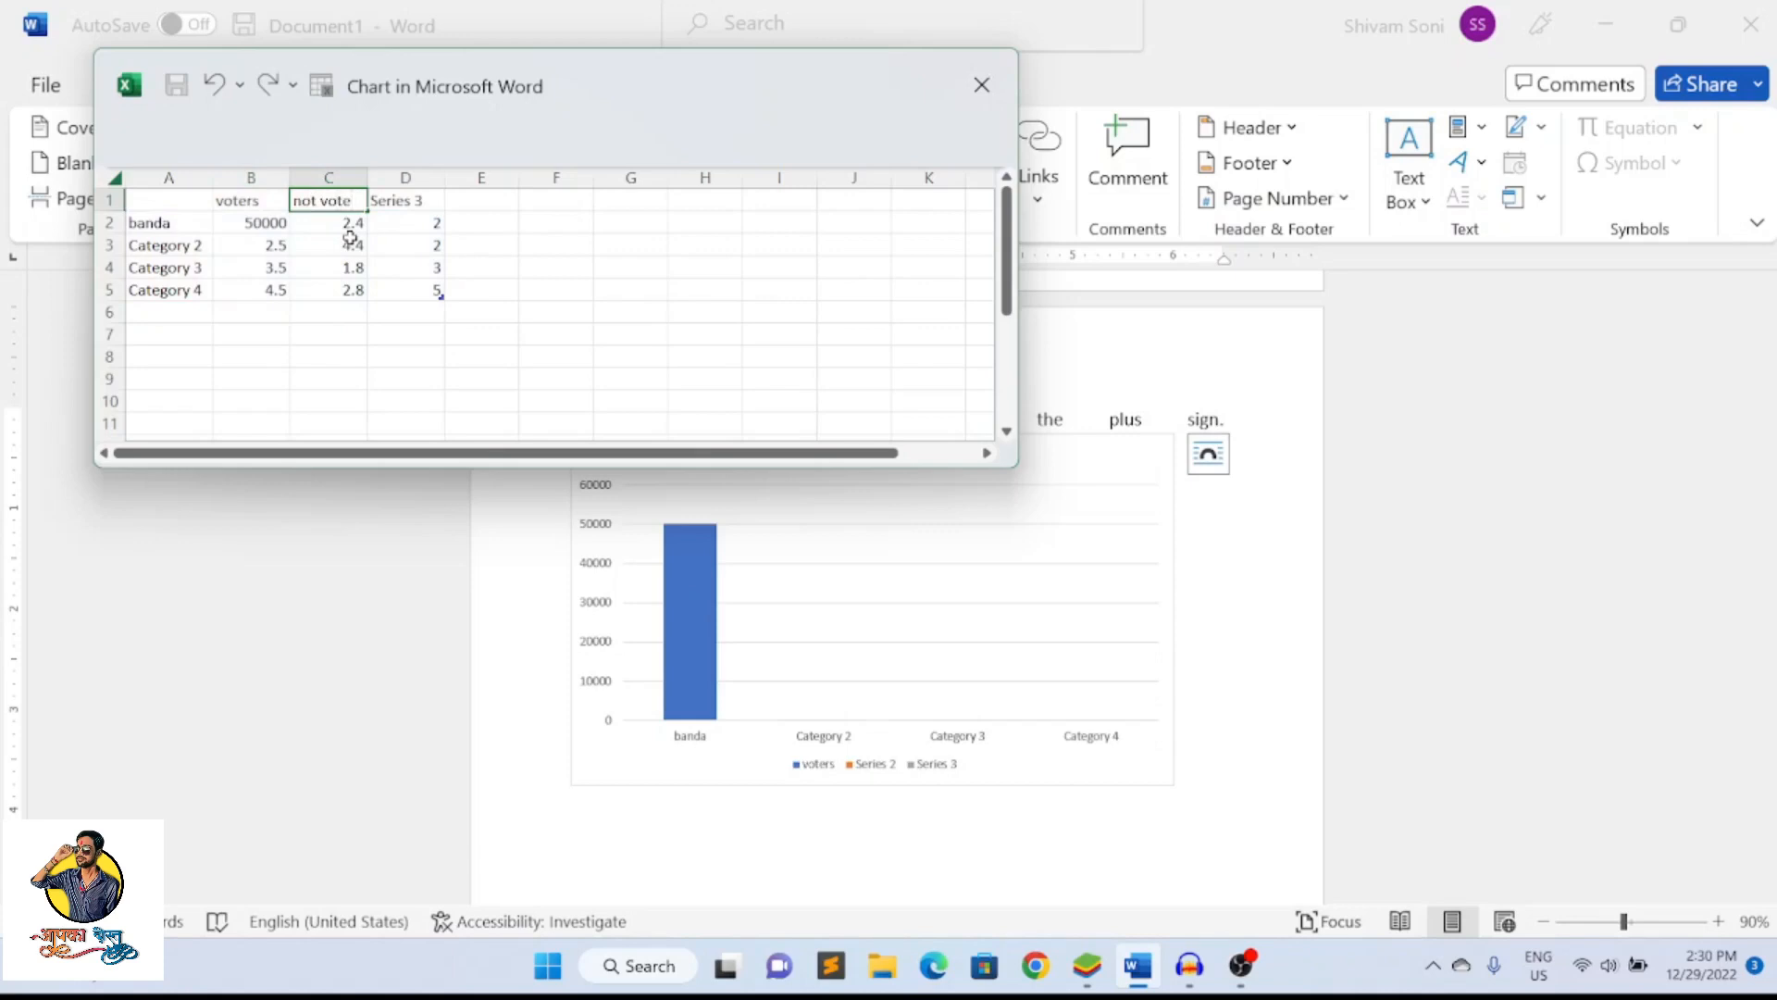
left_click(403, 210)
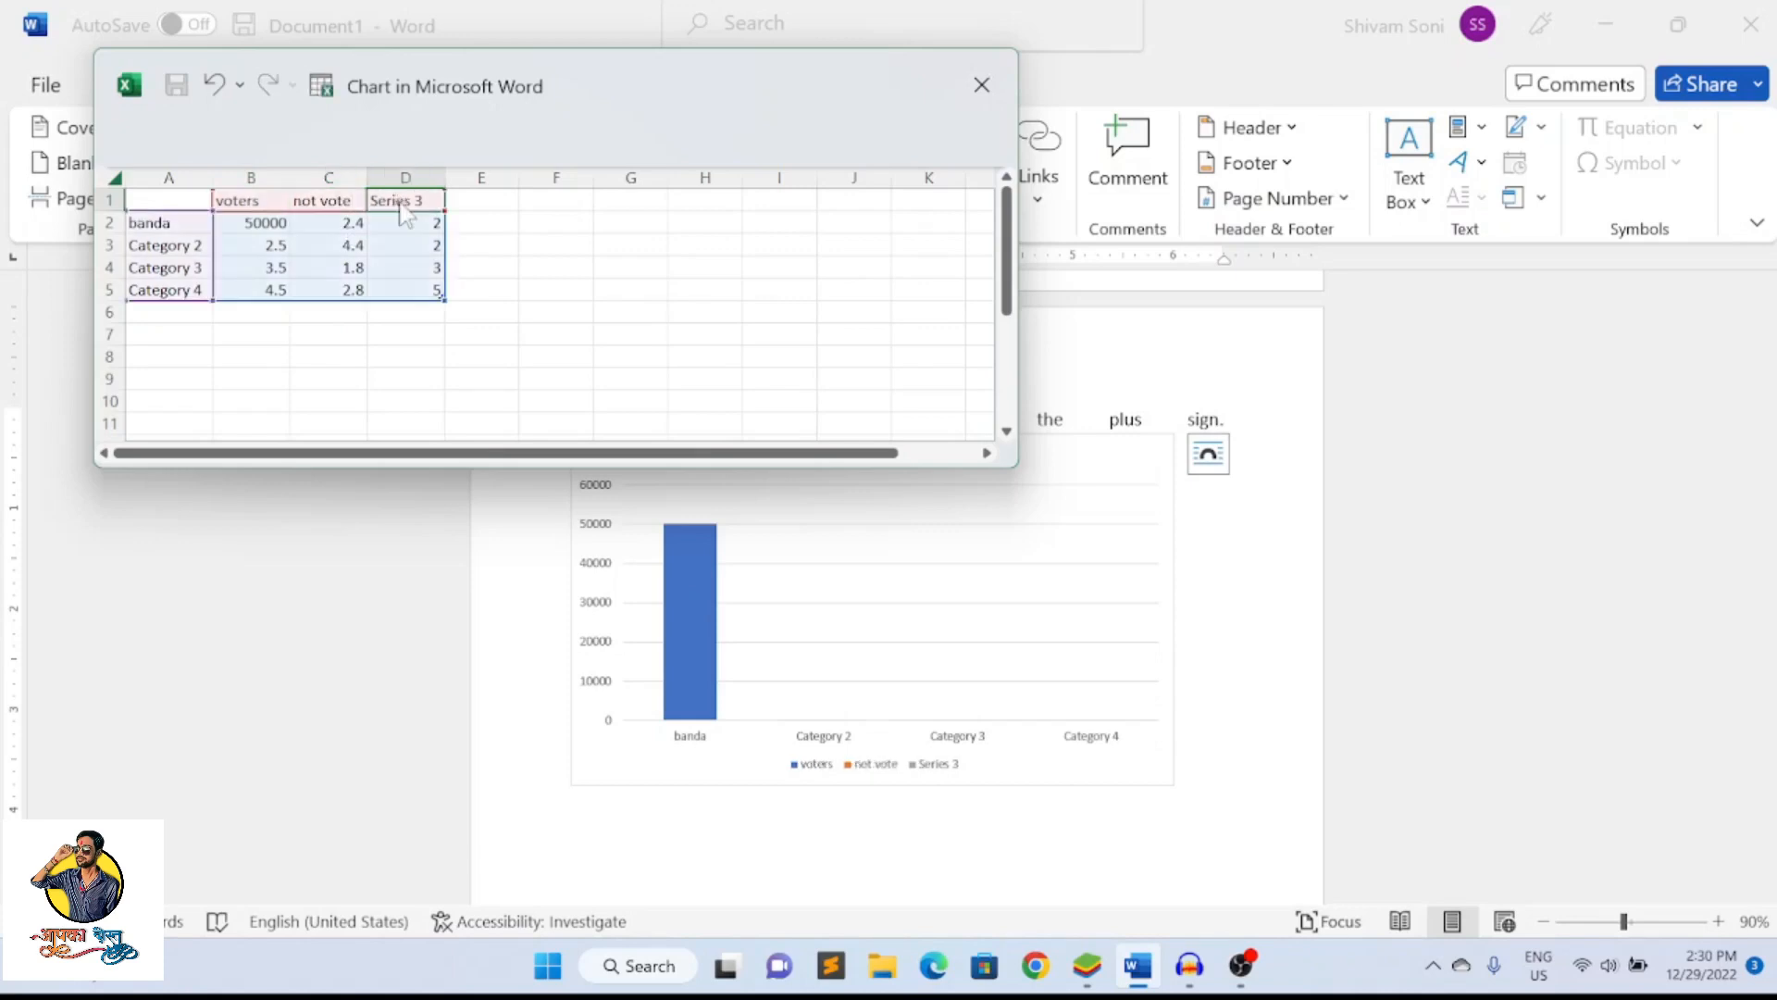
type("vote")
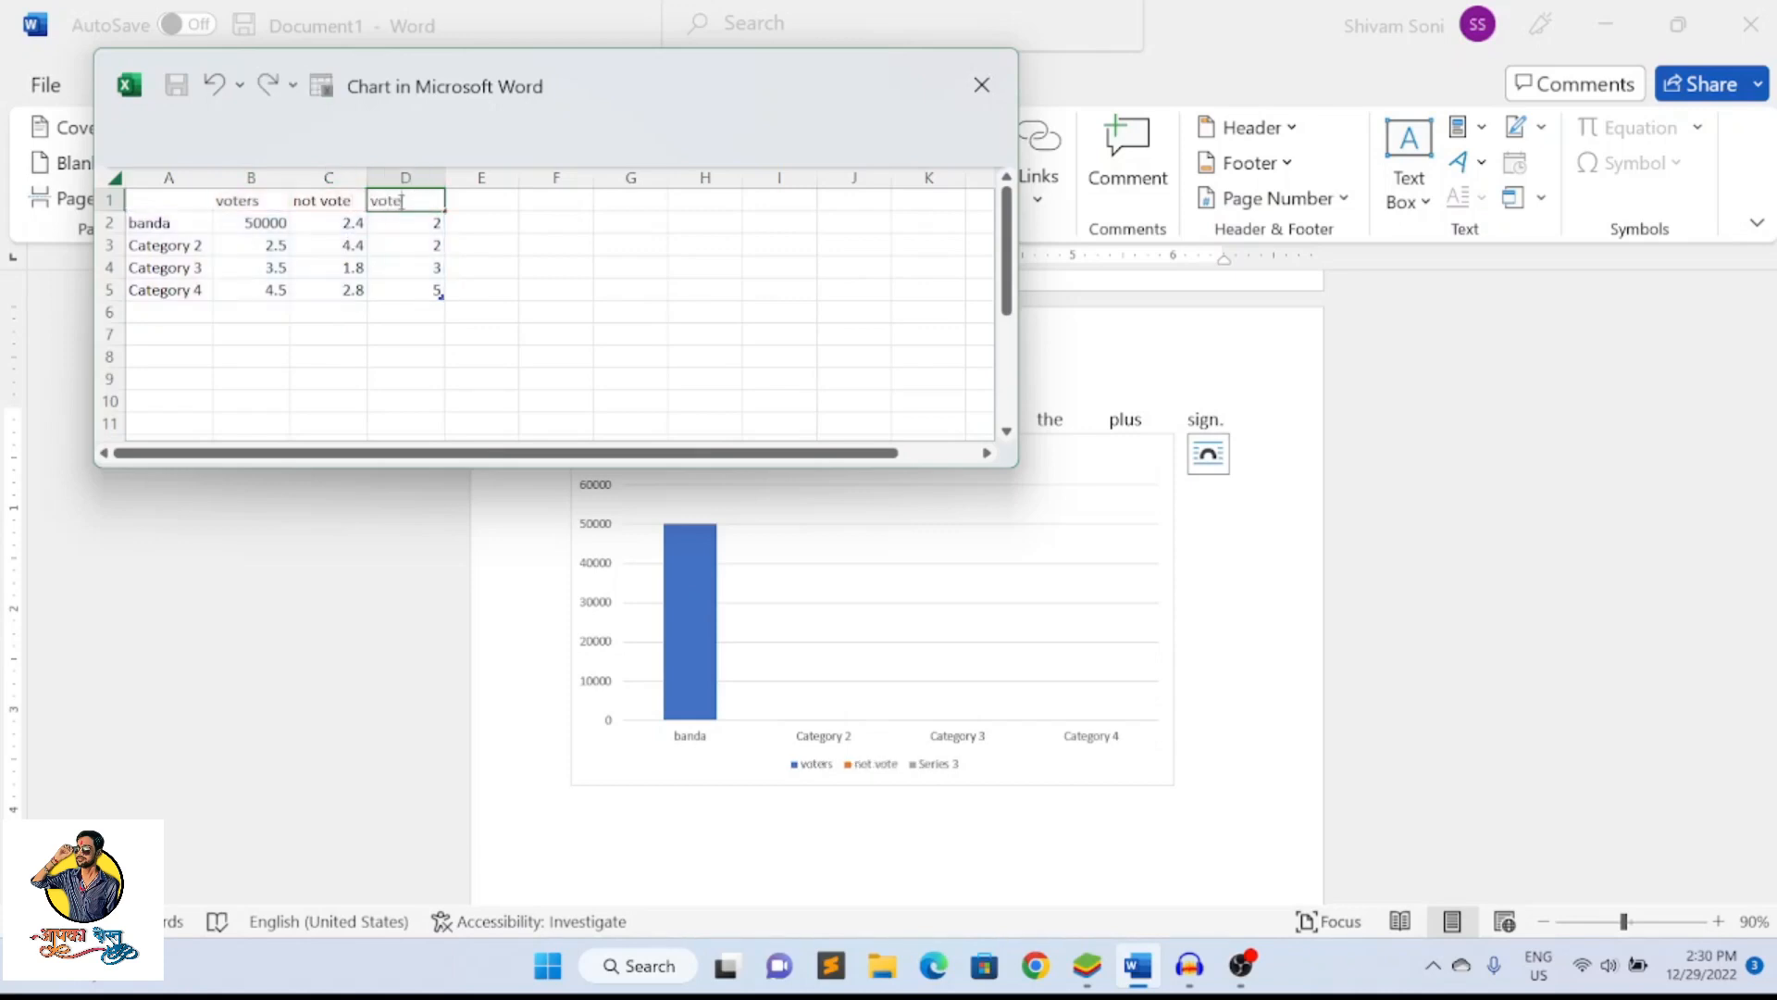
left_click(398, 246)
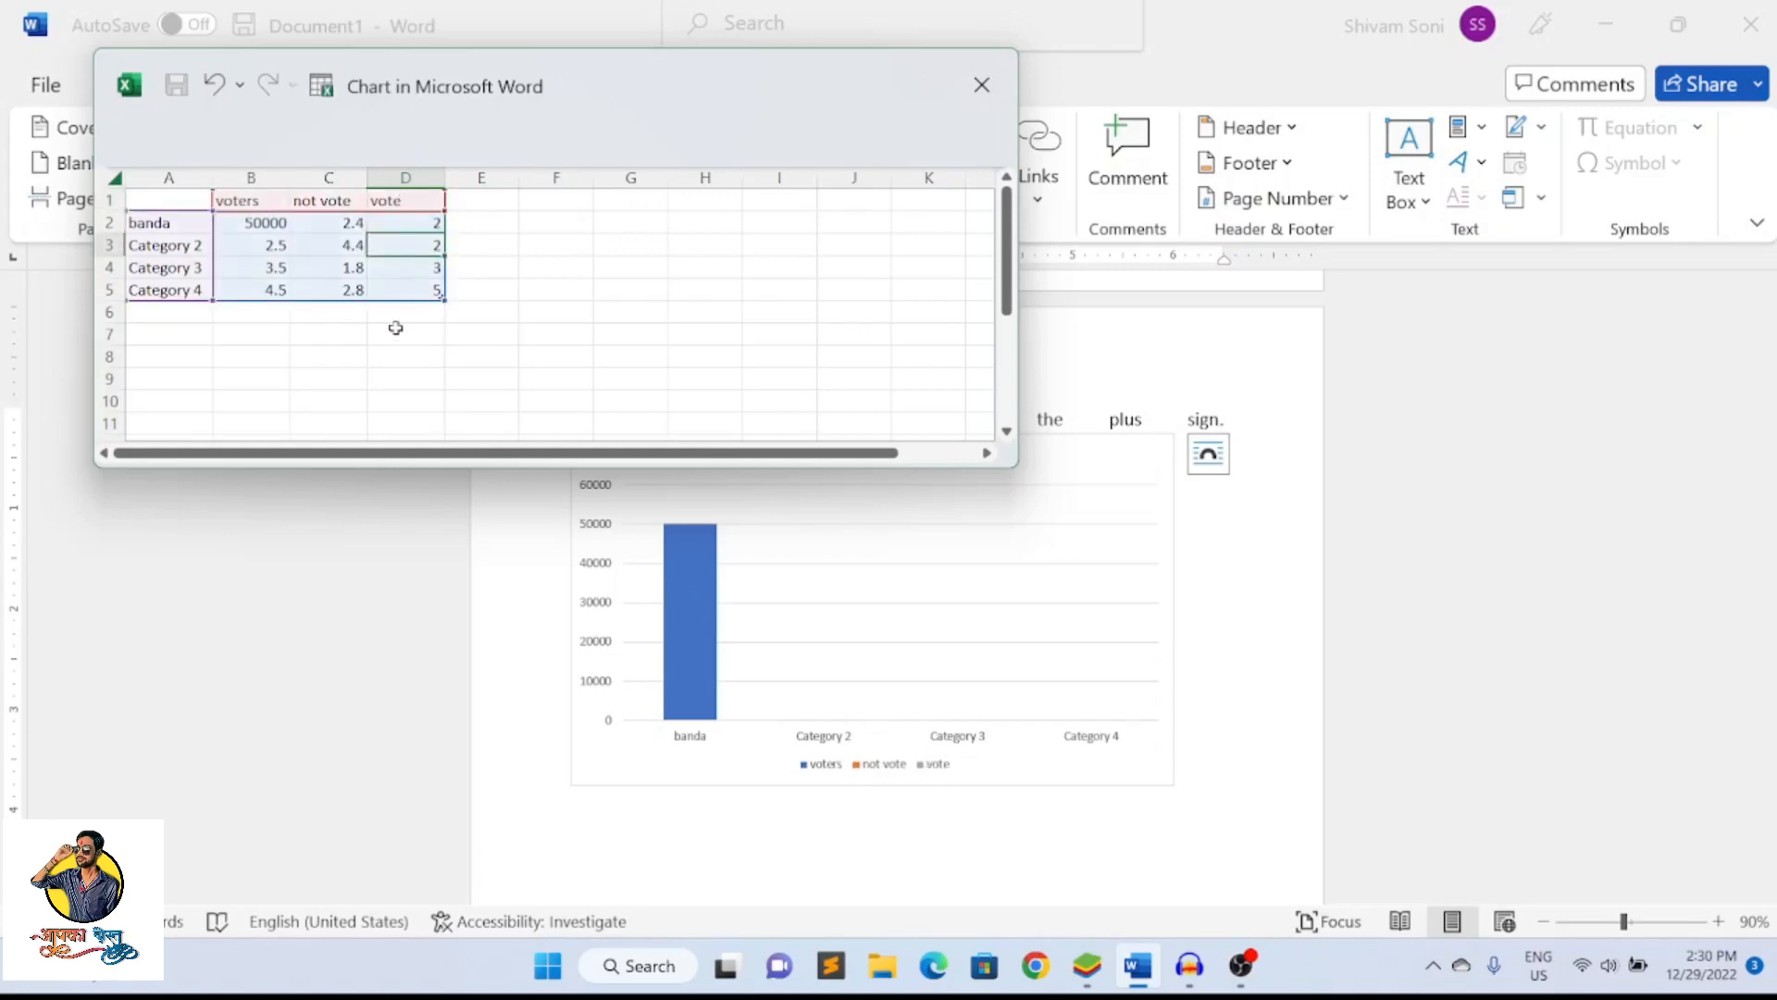
In the banda row of the chart data, set not vote to 10000 and vote to 40000
left_click(261, 225)
left_click(338, 220)
left_click(396, 223)
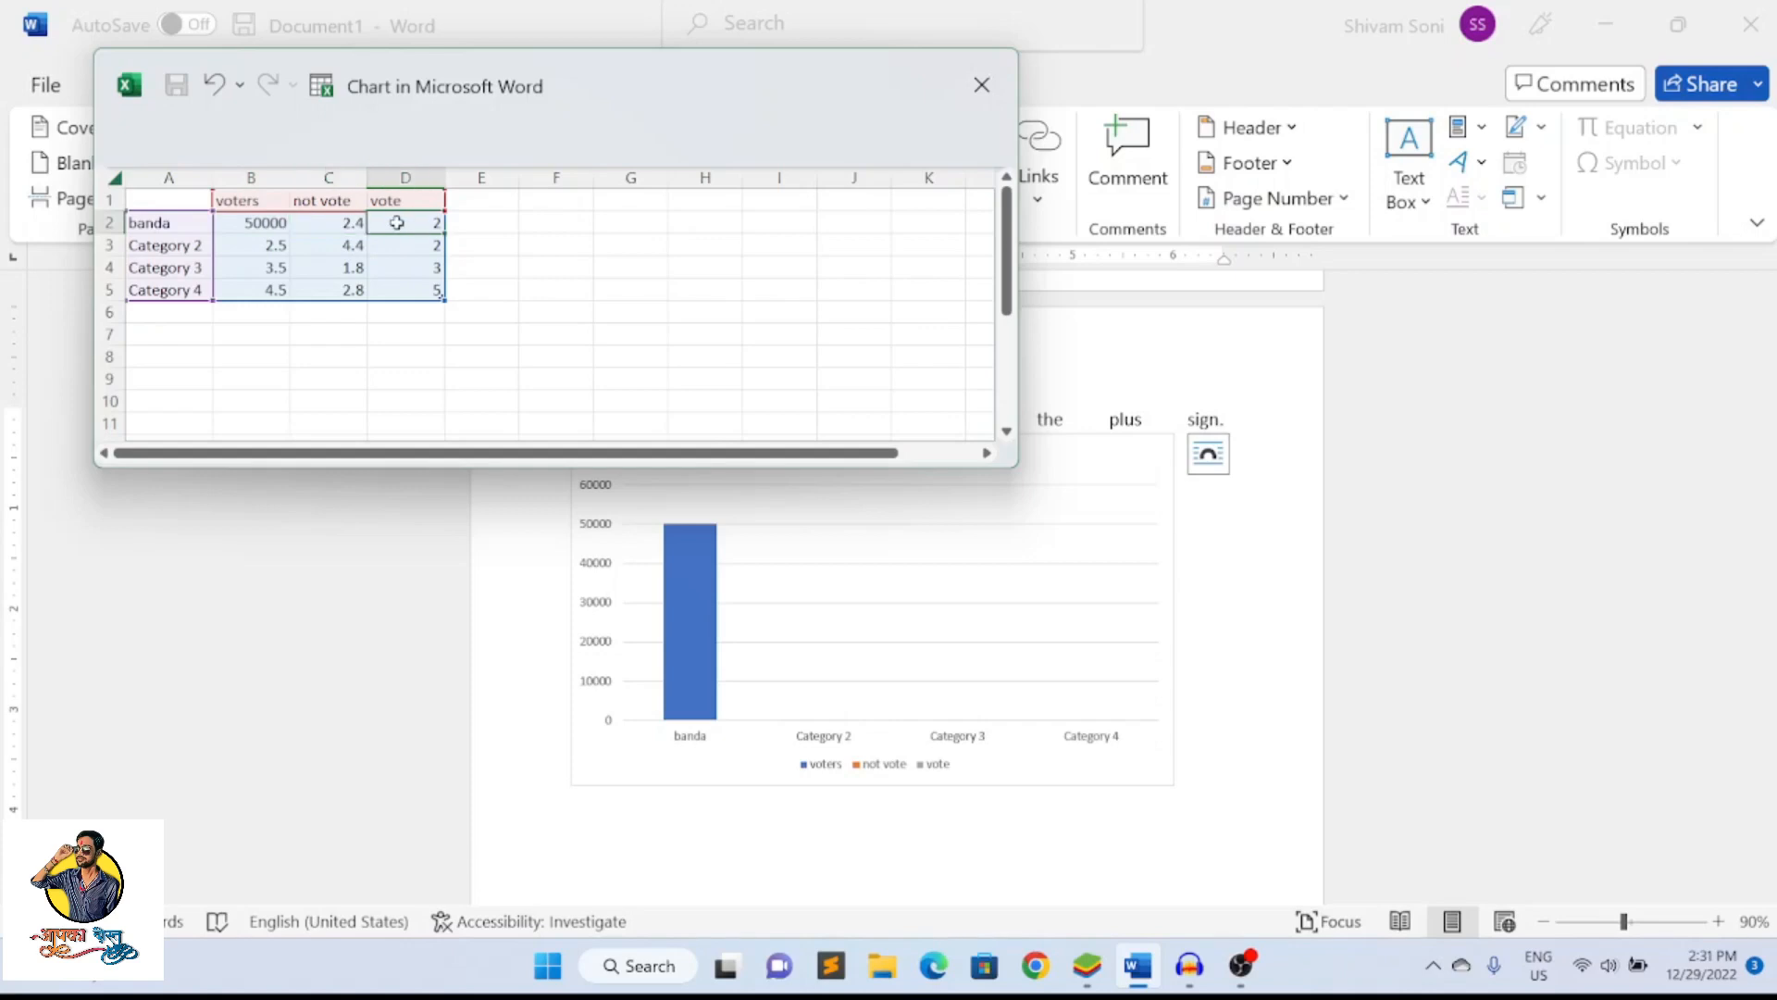
left_click(333, 225)
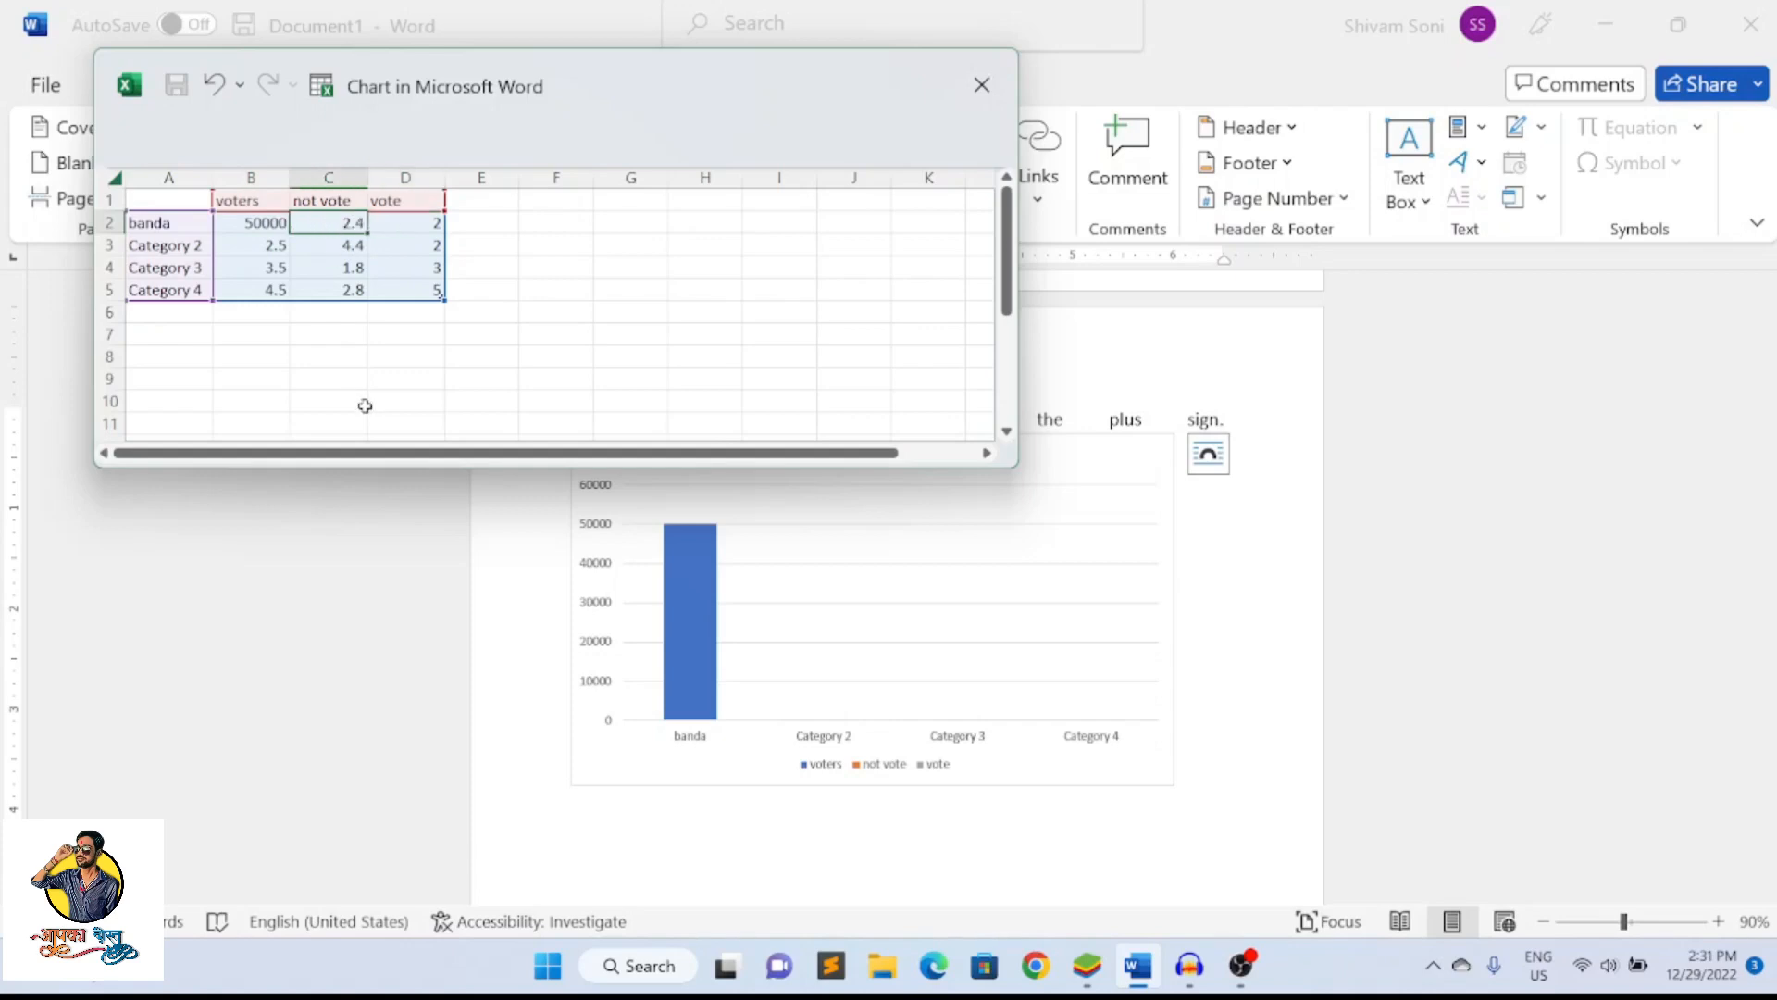
type("10000")
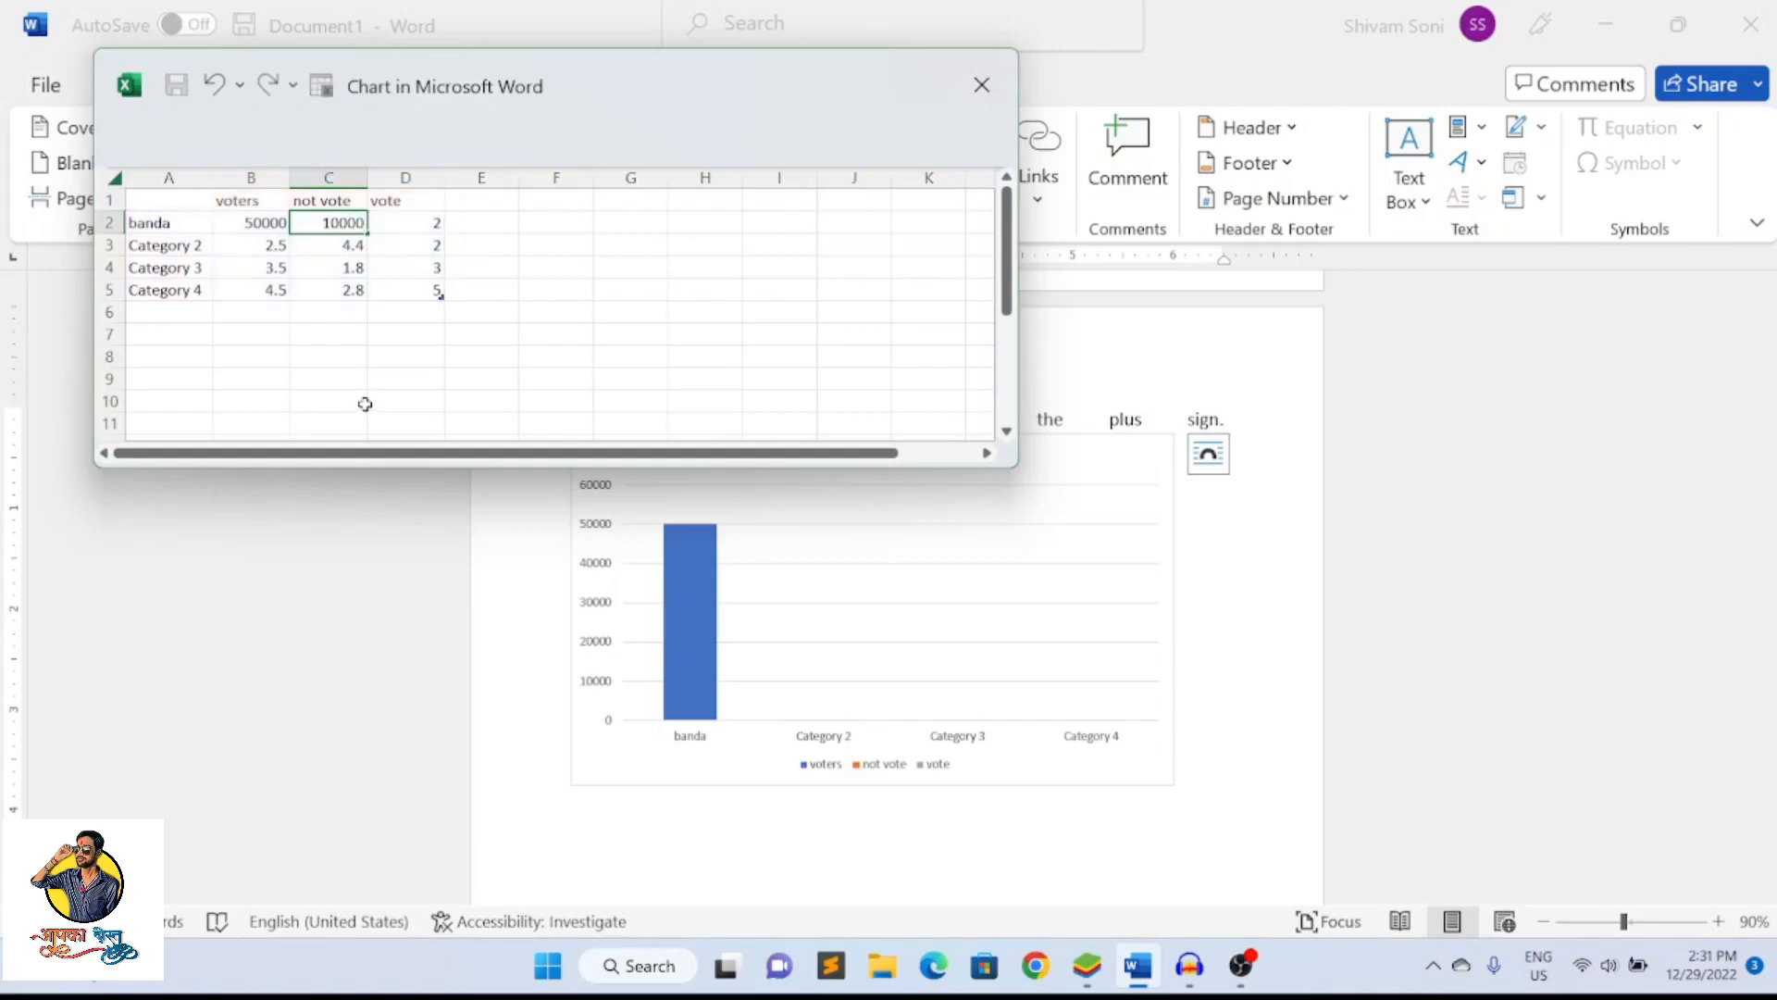
left_click(380, 358)
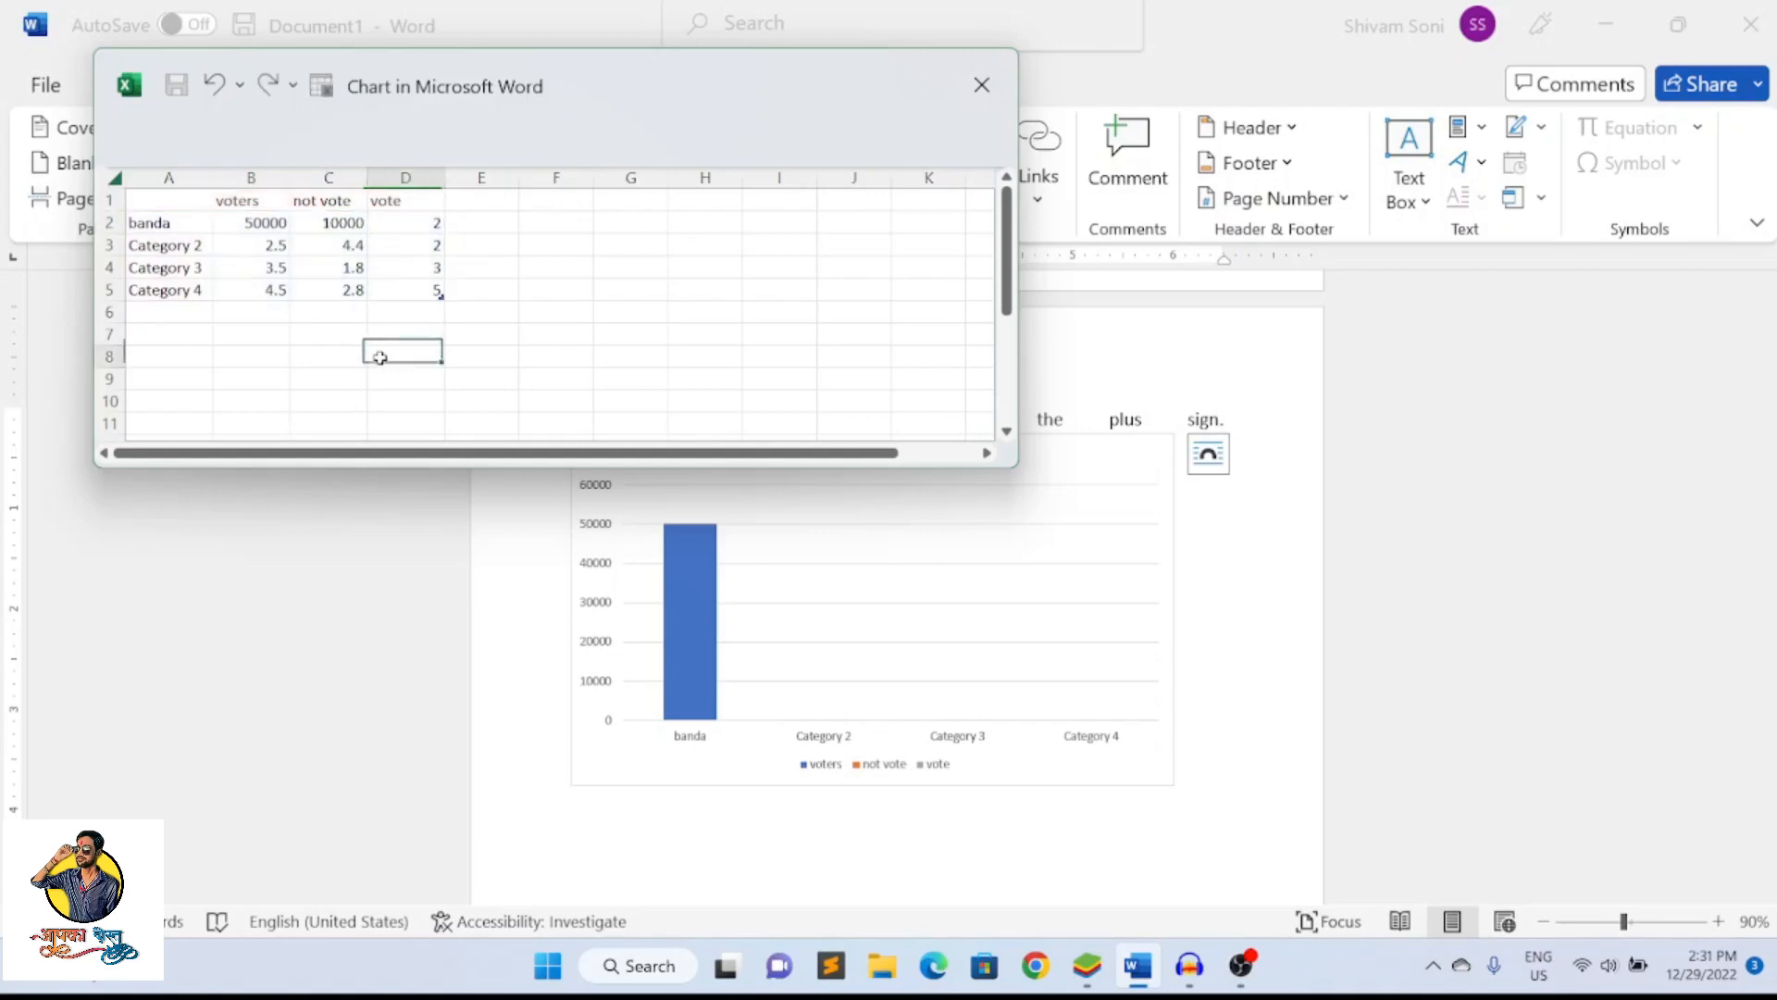
left_click(409, 222)
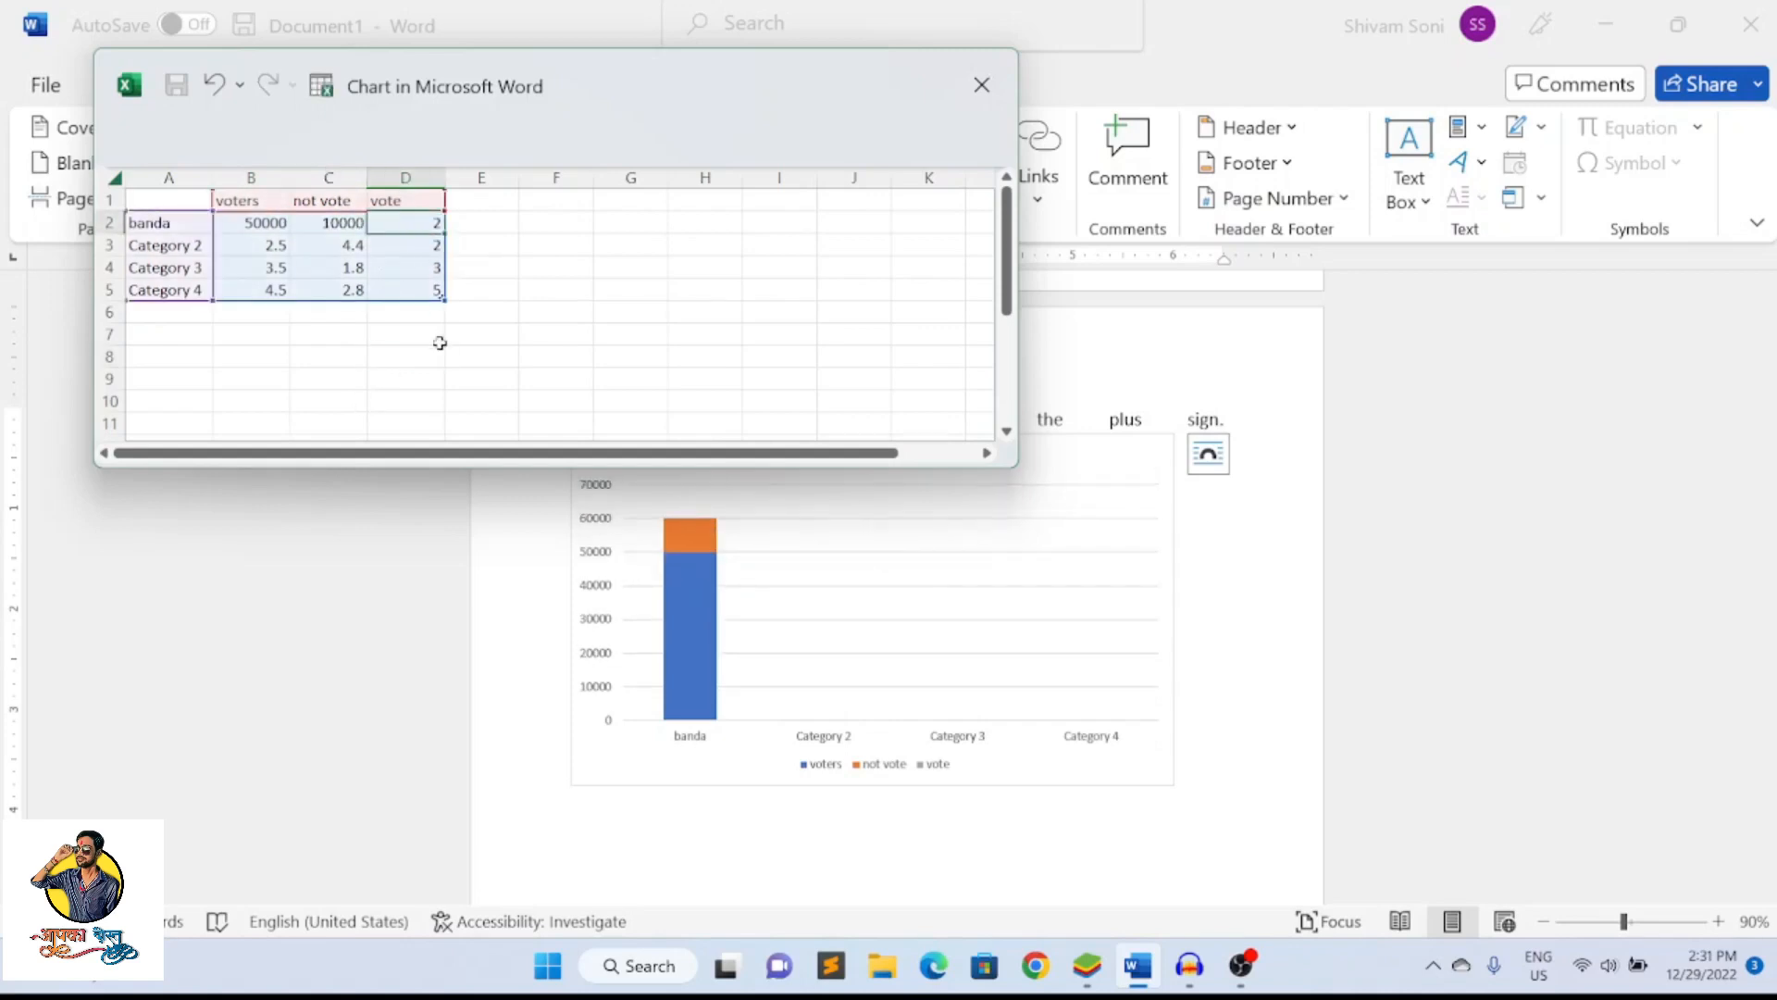
type("40000")
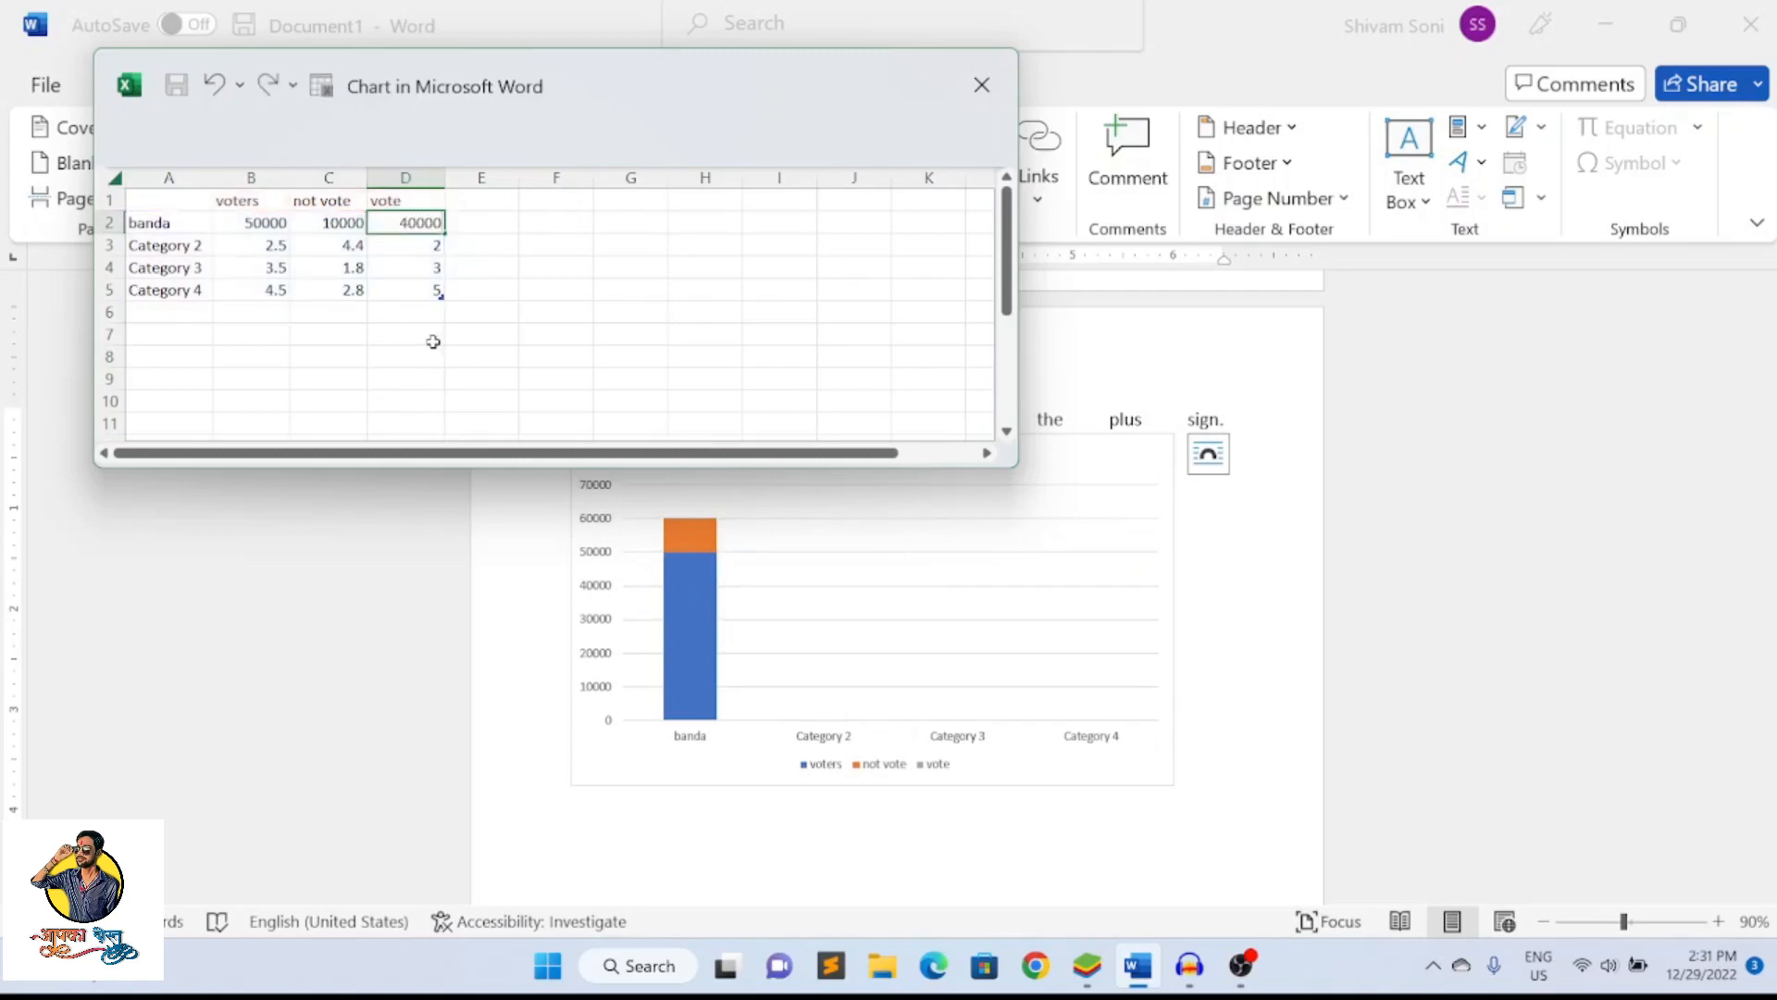
left_click(433, 341)
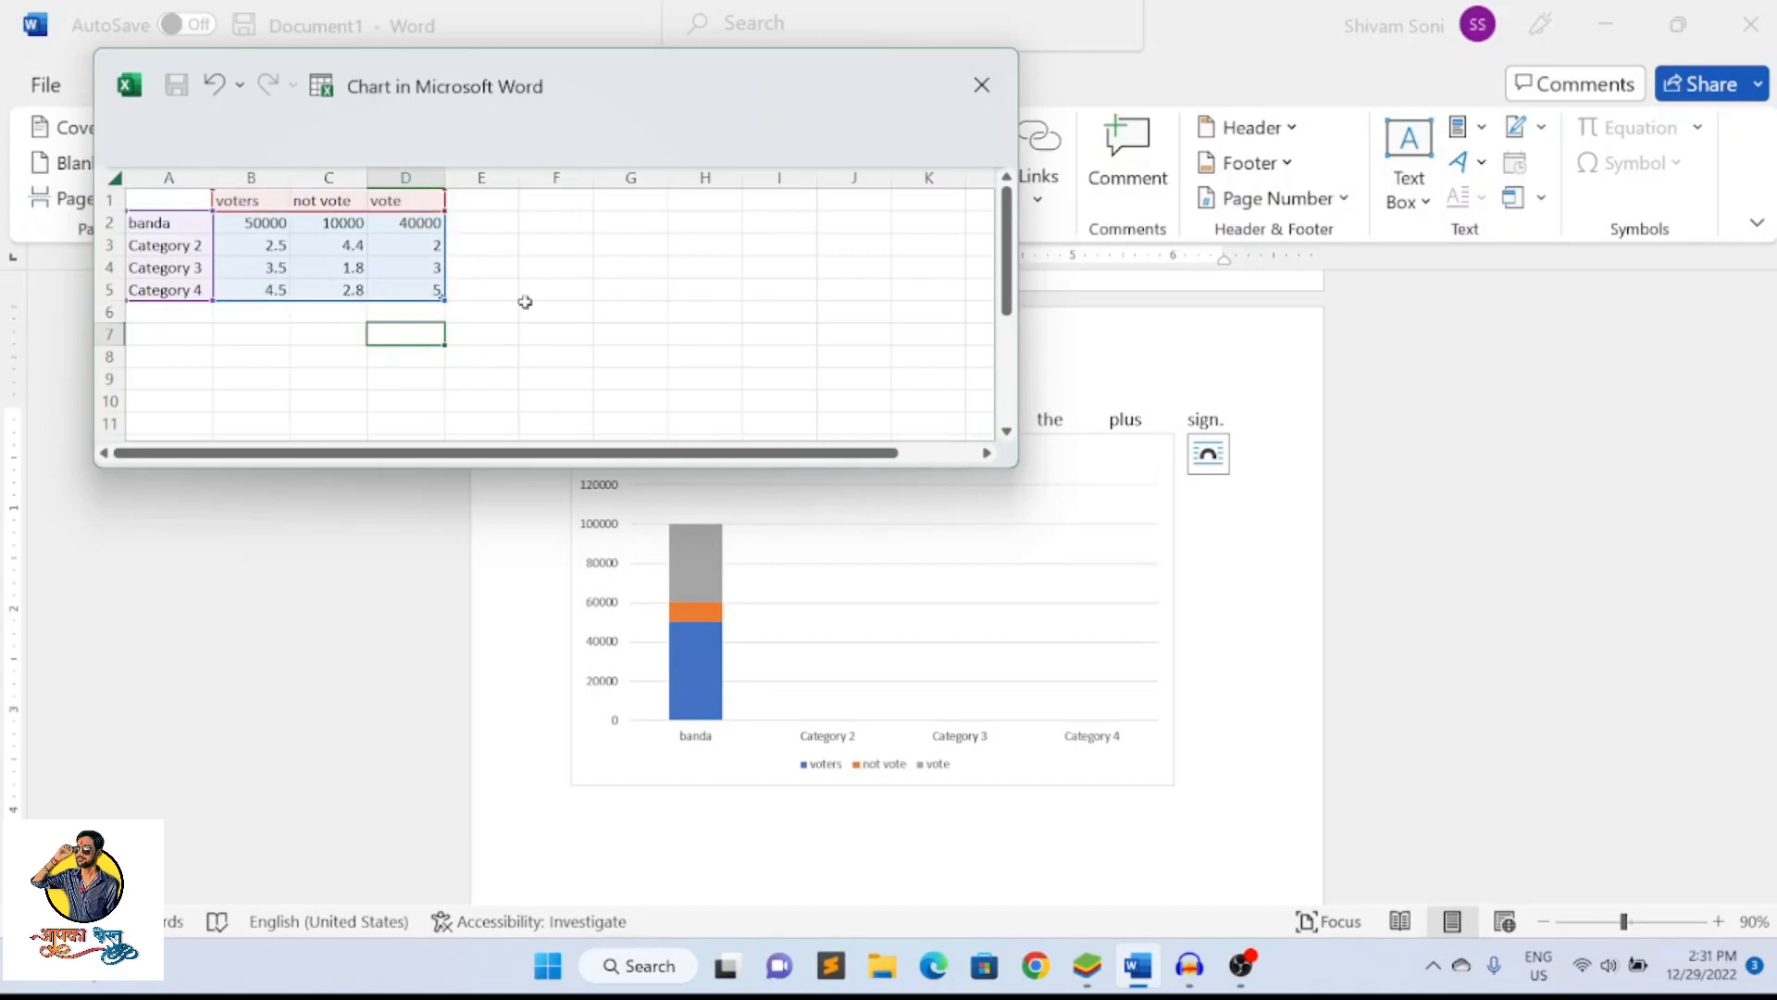
Close the chart's data sheet and delete the chart from the document
left_click(984, 84)
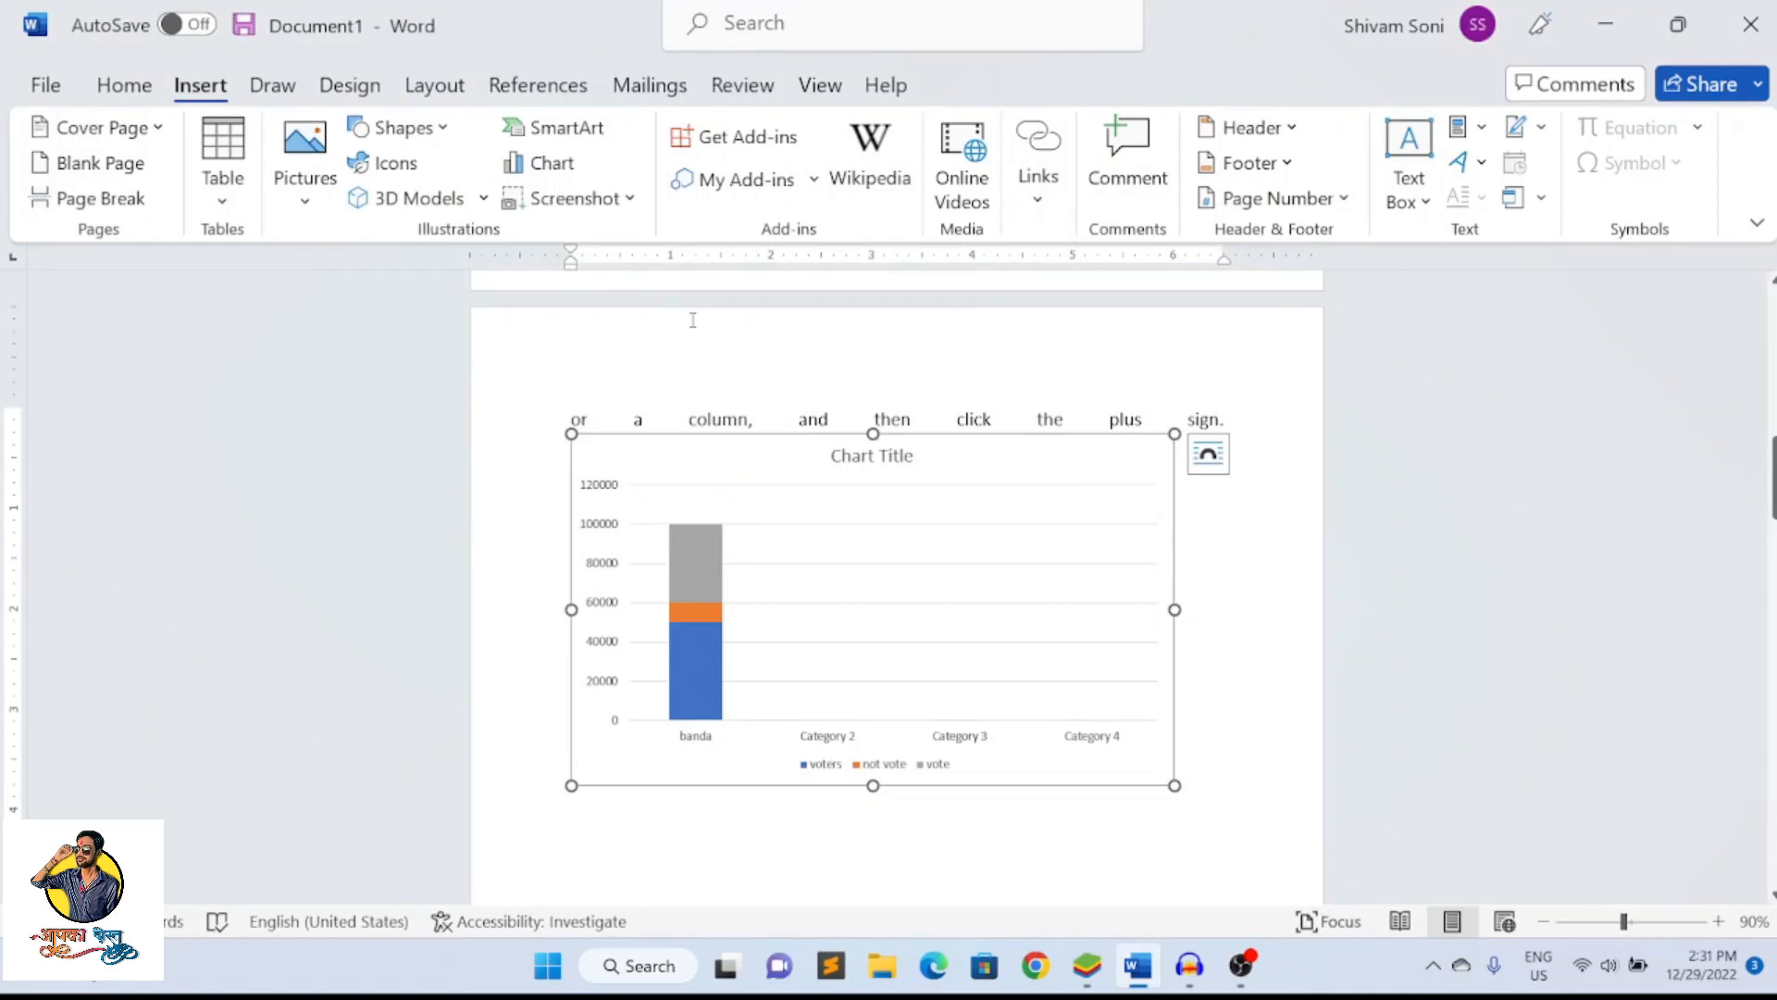
key("Delete")
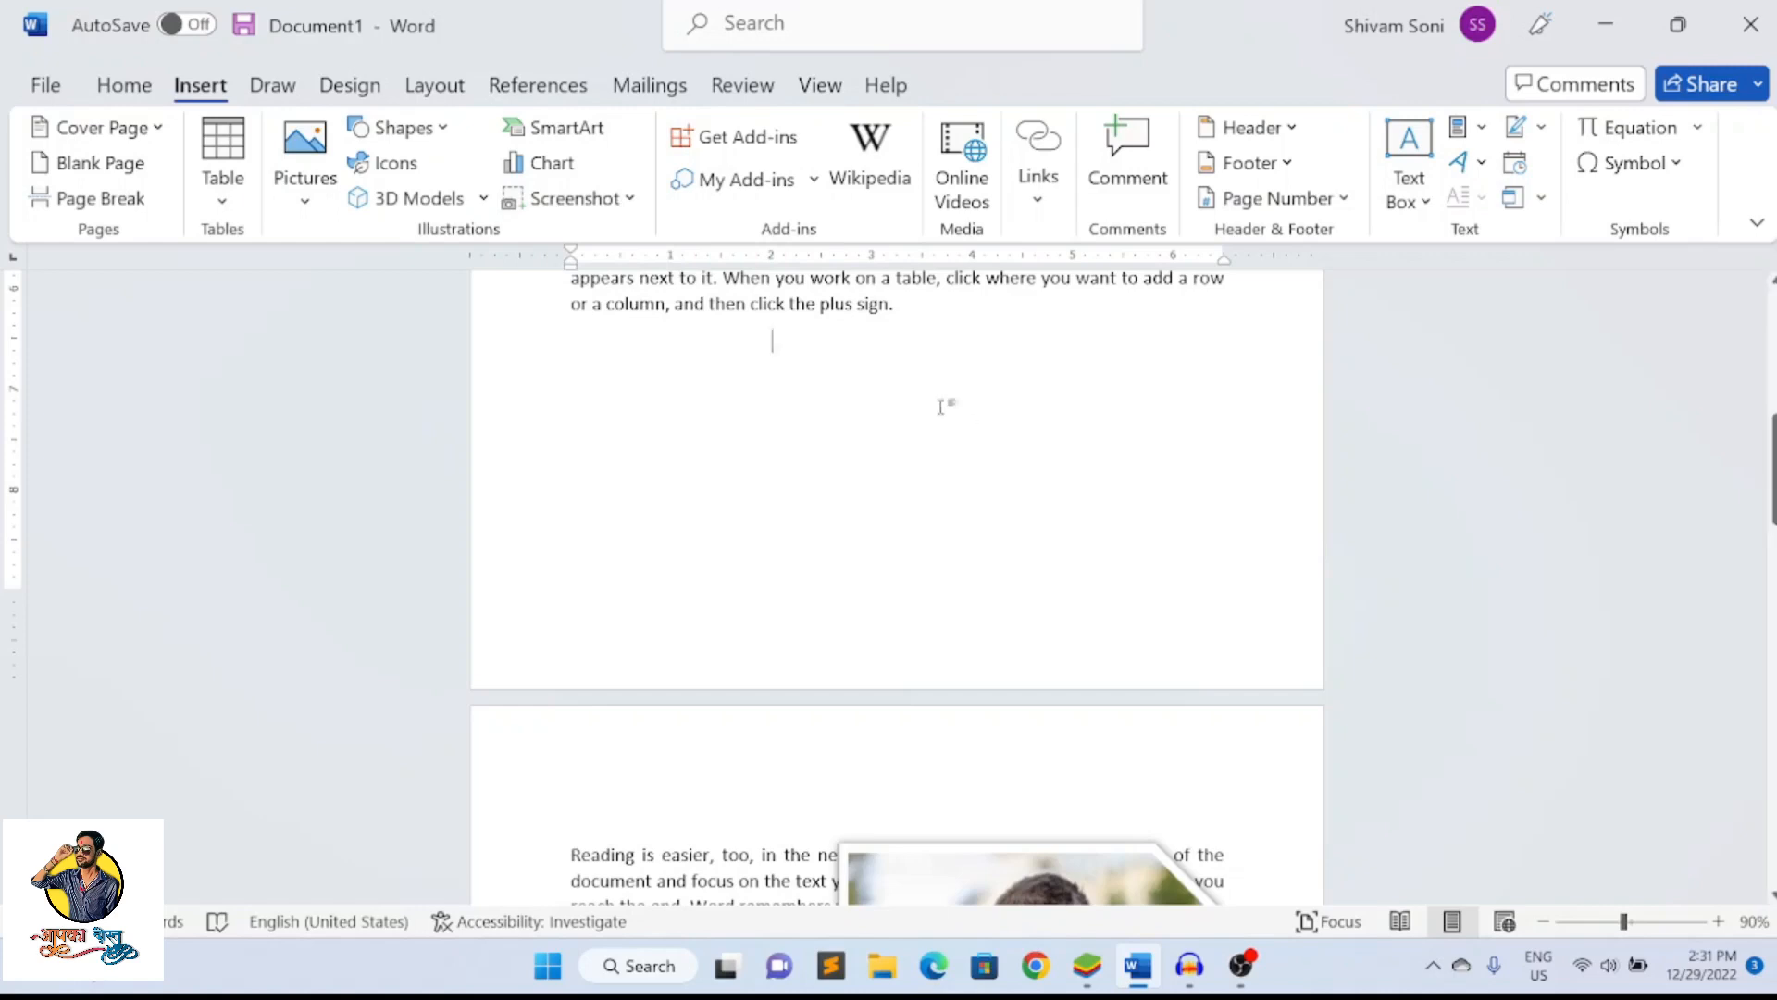
Insert a screen clipping, about 3.63 by 1.73 inches, of the upper part of the BlueStacks installer window and delete it from the document
left_click(629, 198)
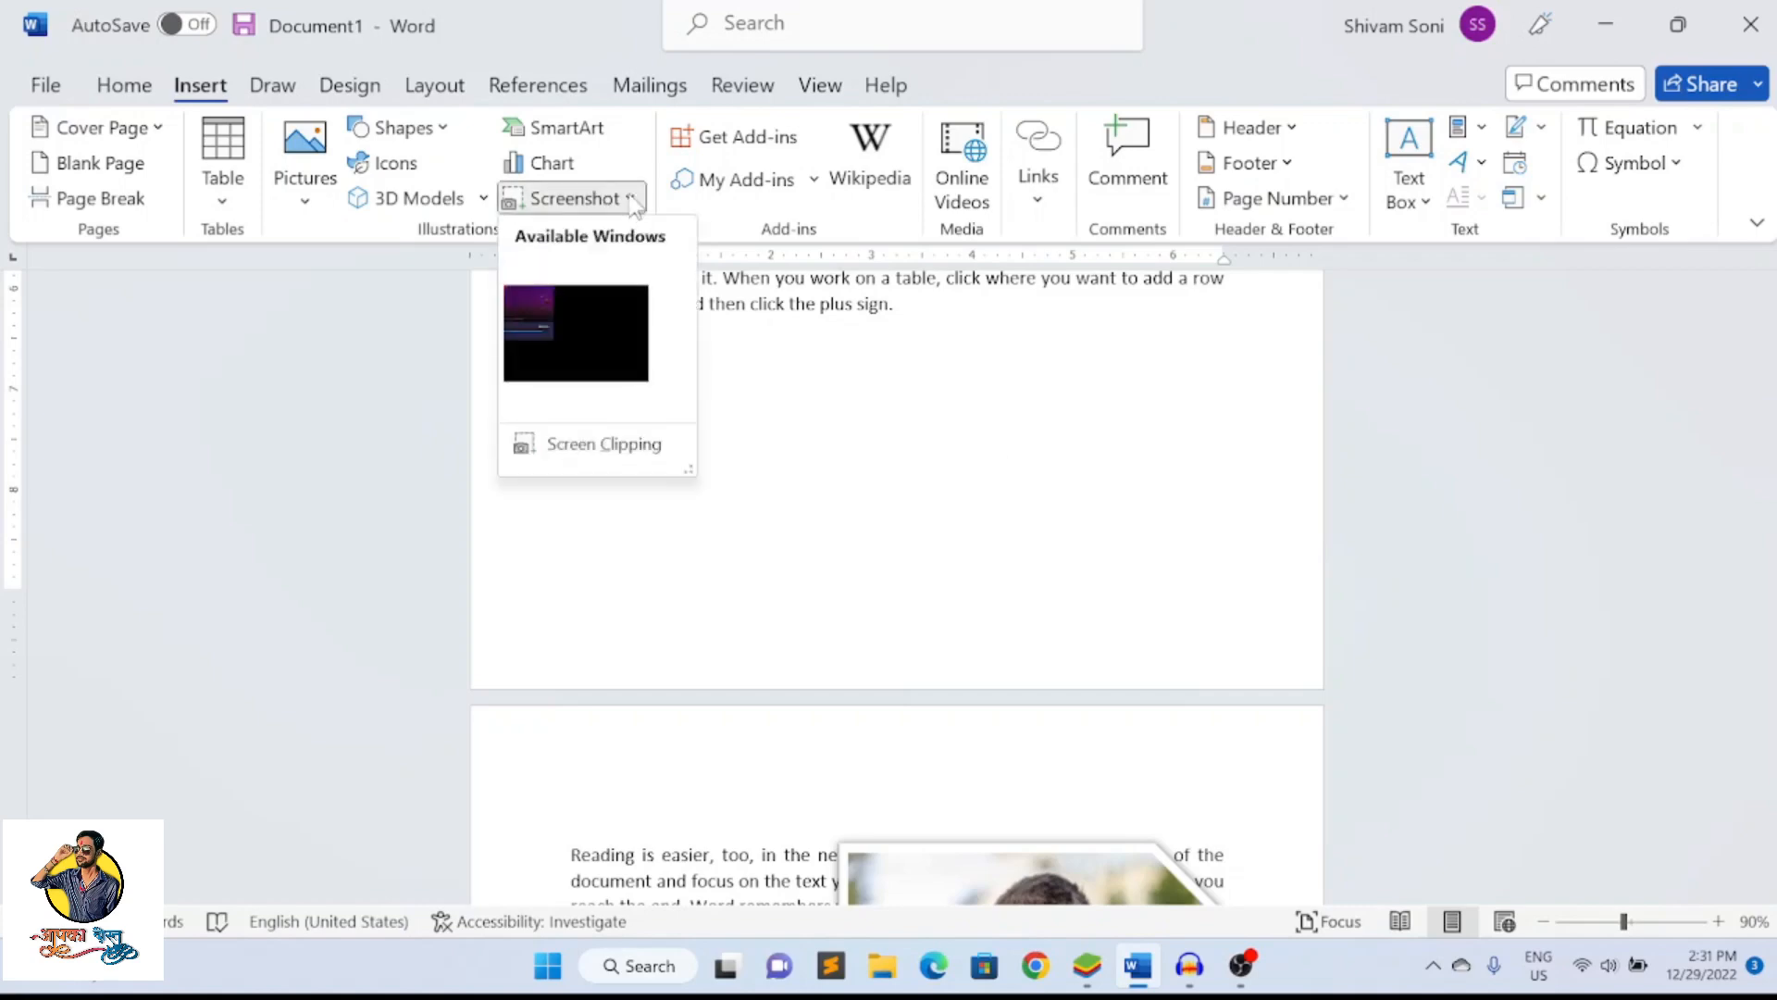
left_click(581, 444)
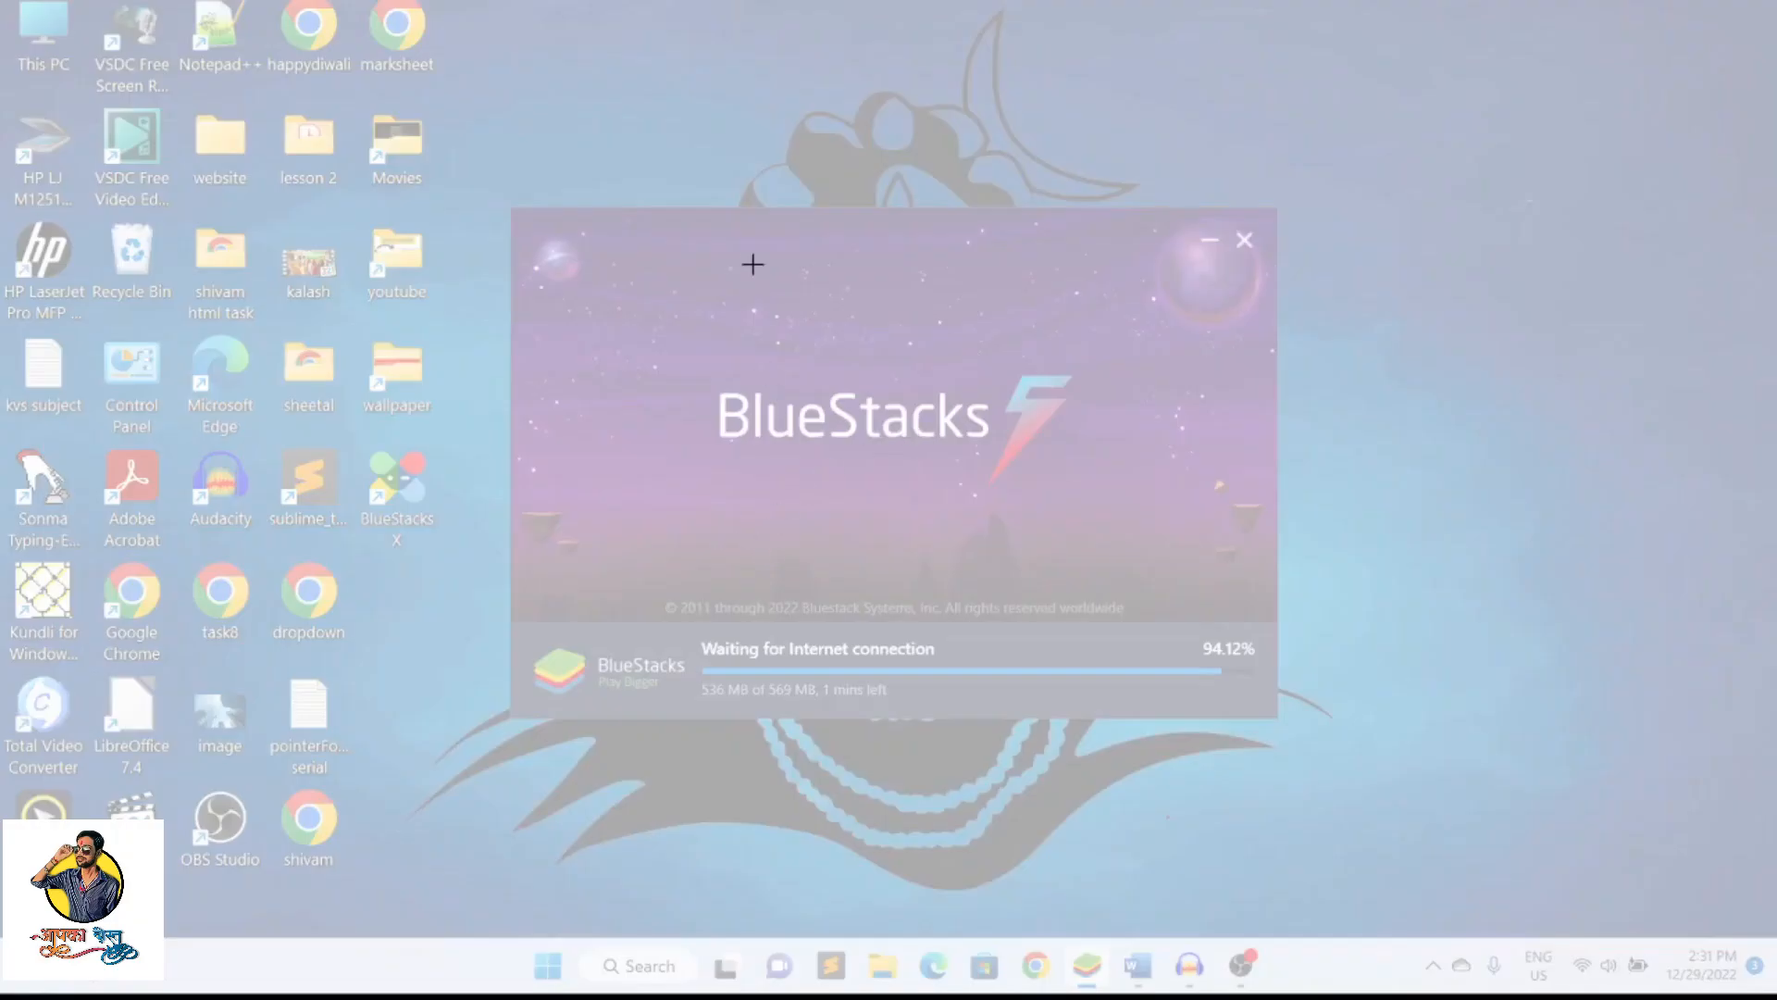
left_click_drag(724, 171, 1131, 365)
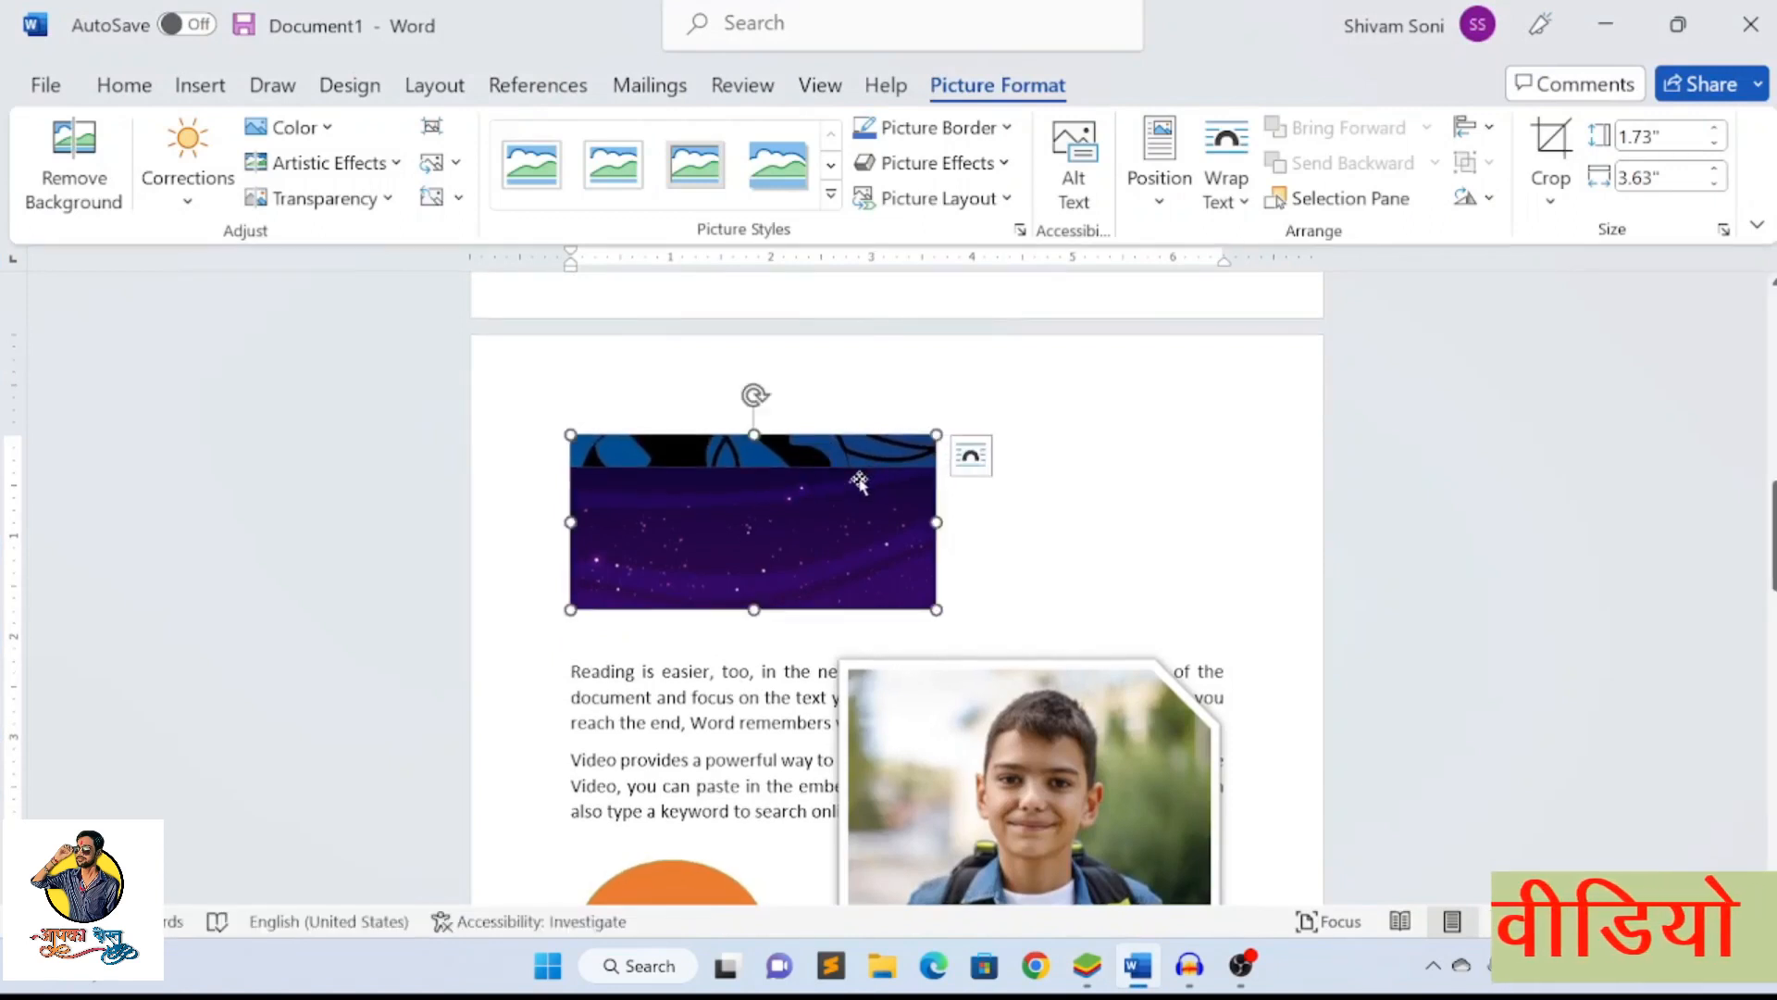
key("Delete")
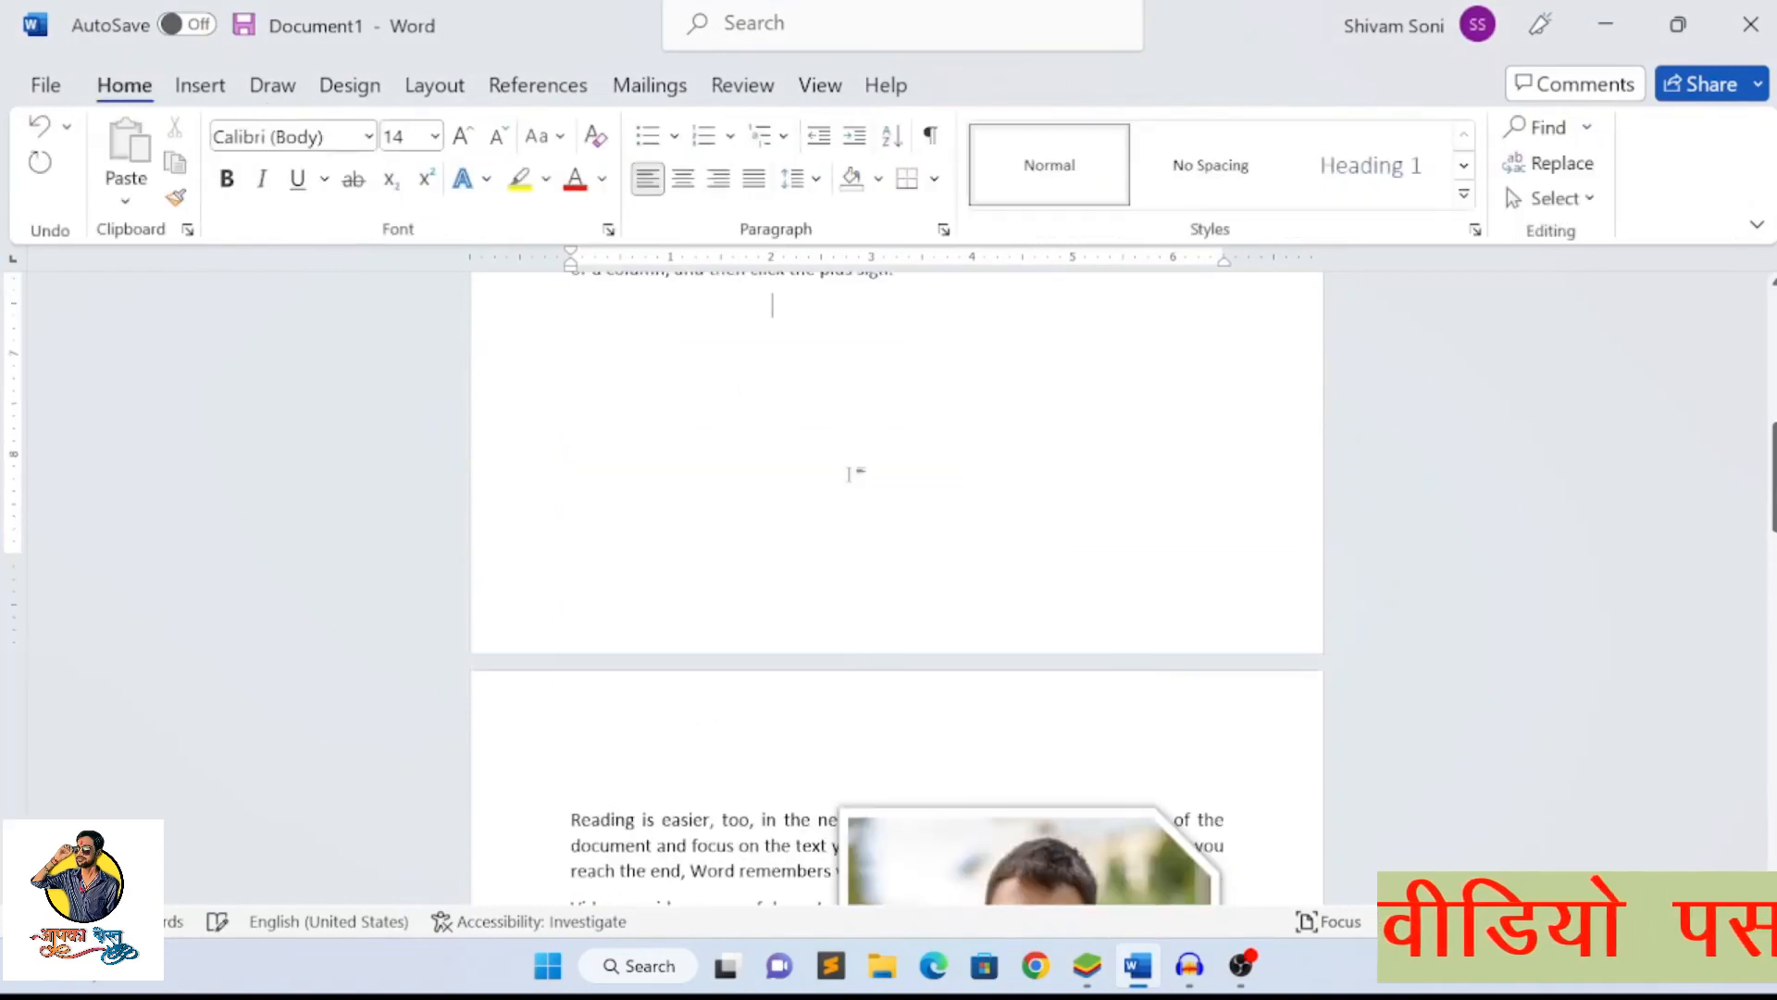
Open the Wikipedia add-in beside the document, and bring up the online video insertion dialog and cancel it
scroll(833, 388, "up", 2)
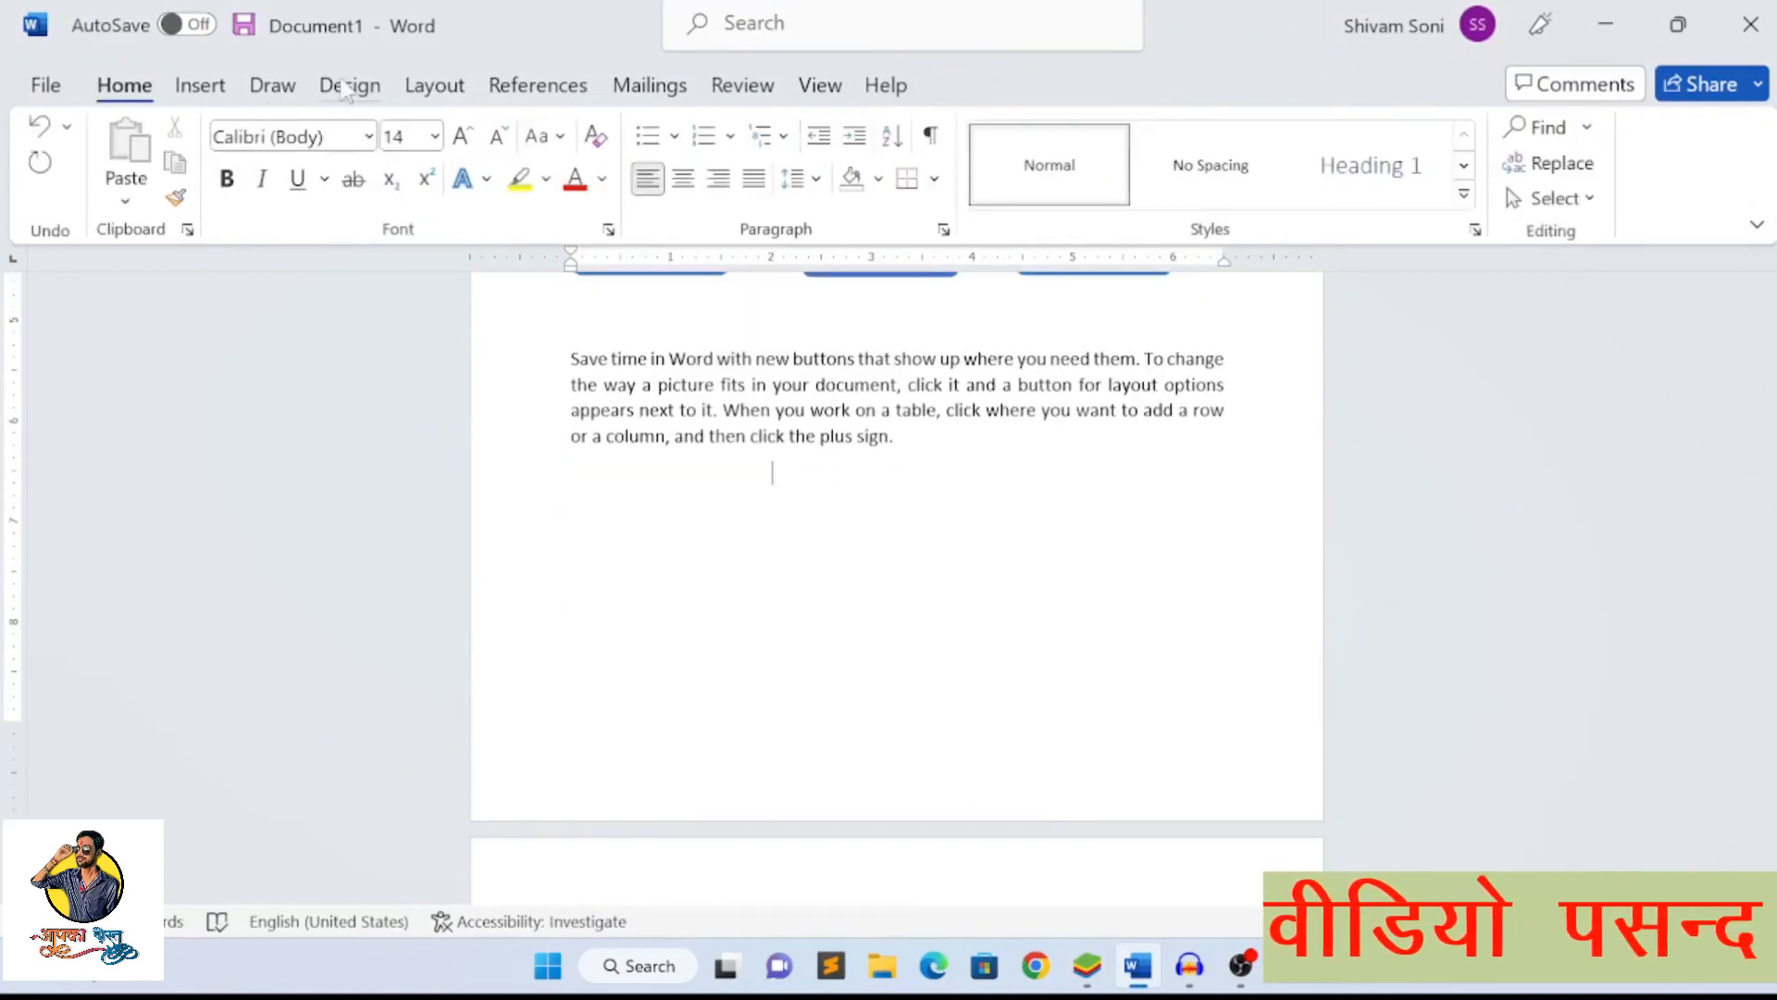
left_click(214, 89)
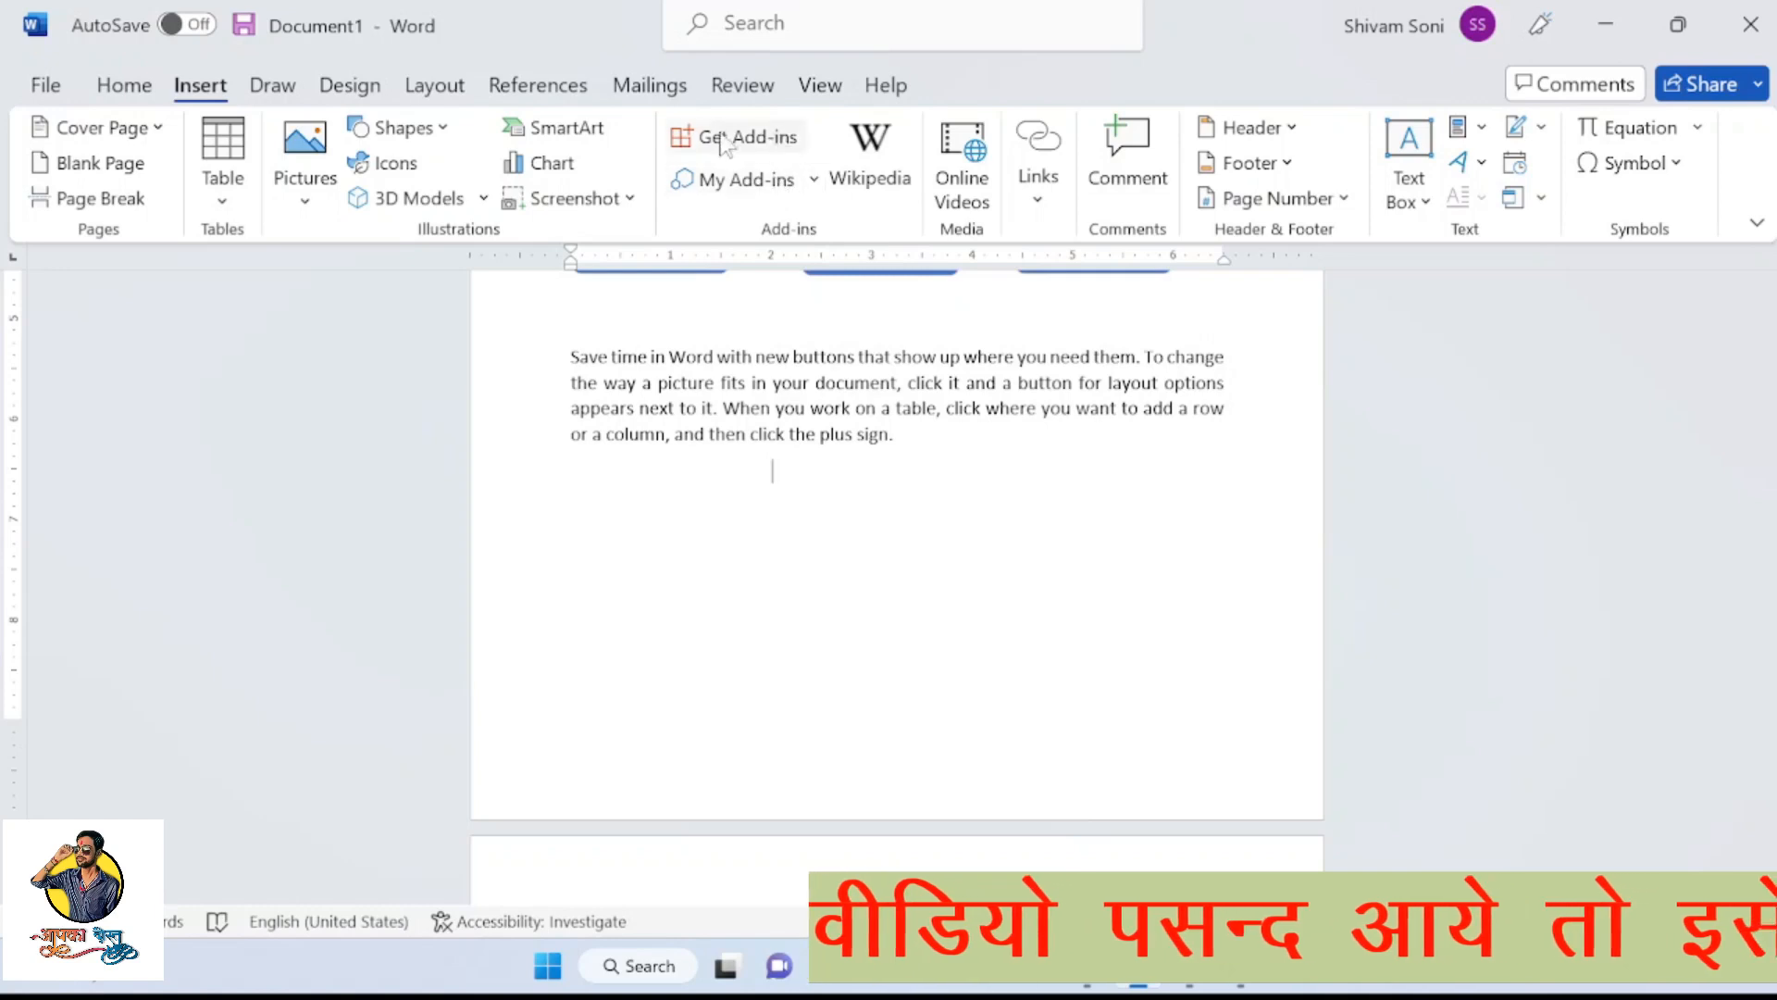
left_click(745, 179)
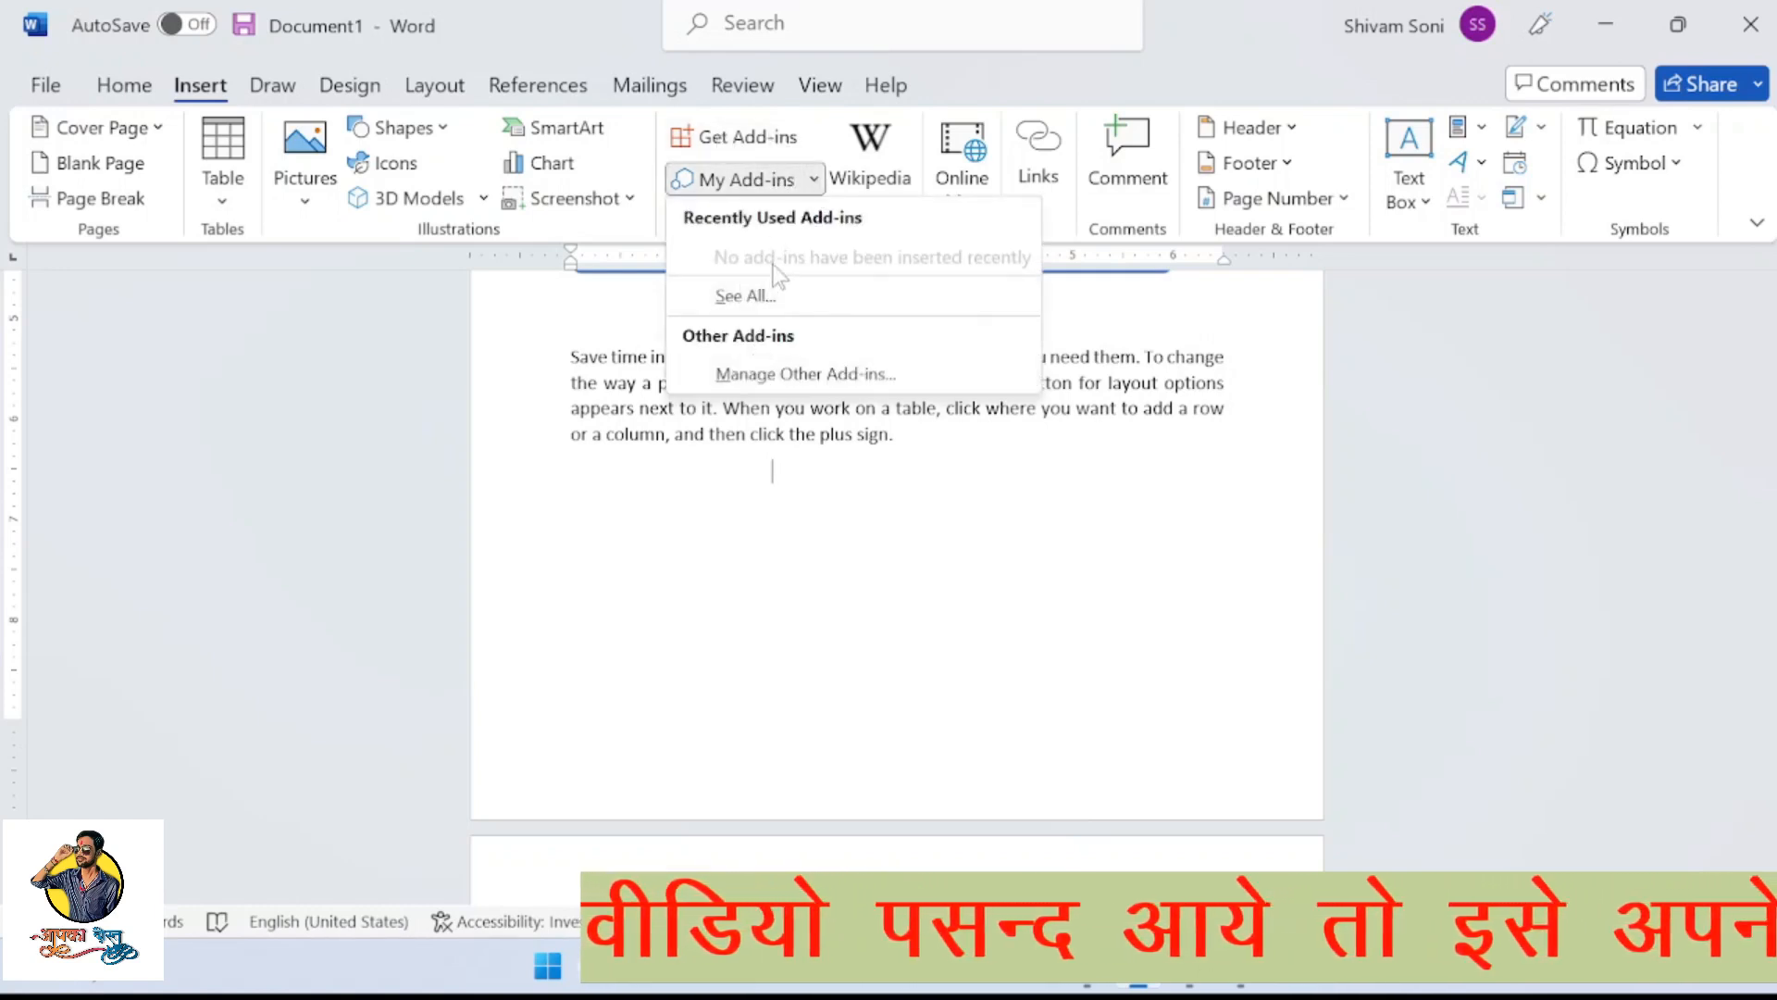
left_click(813, 124)
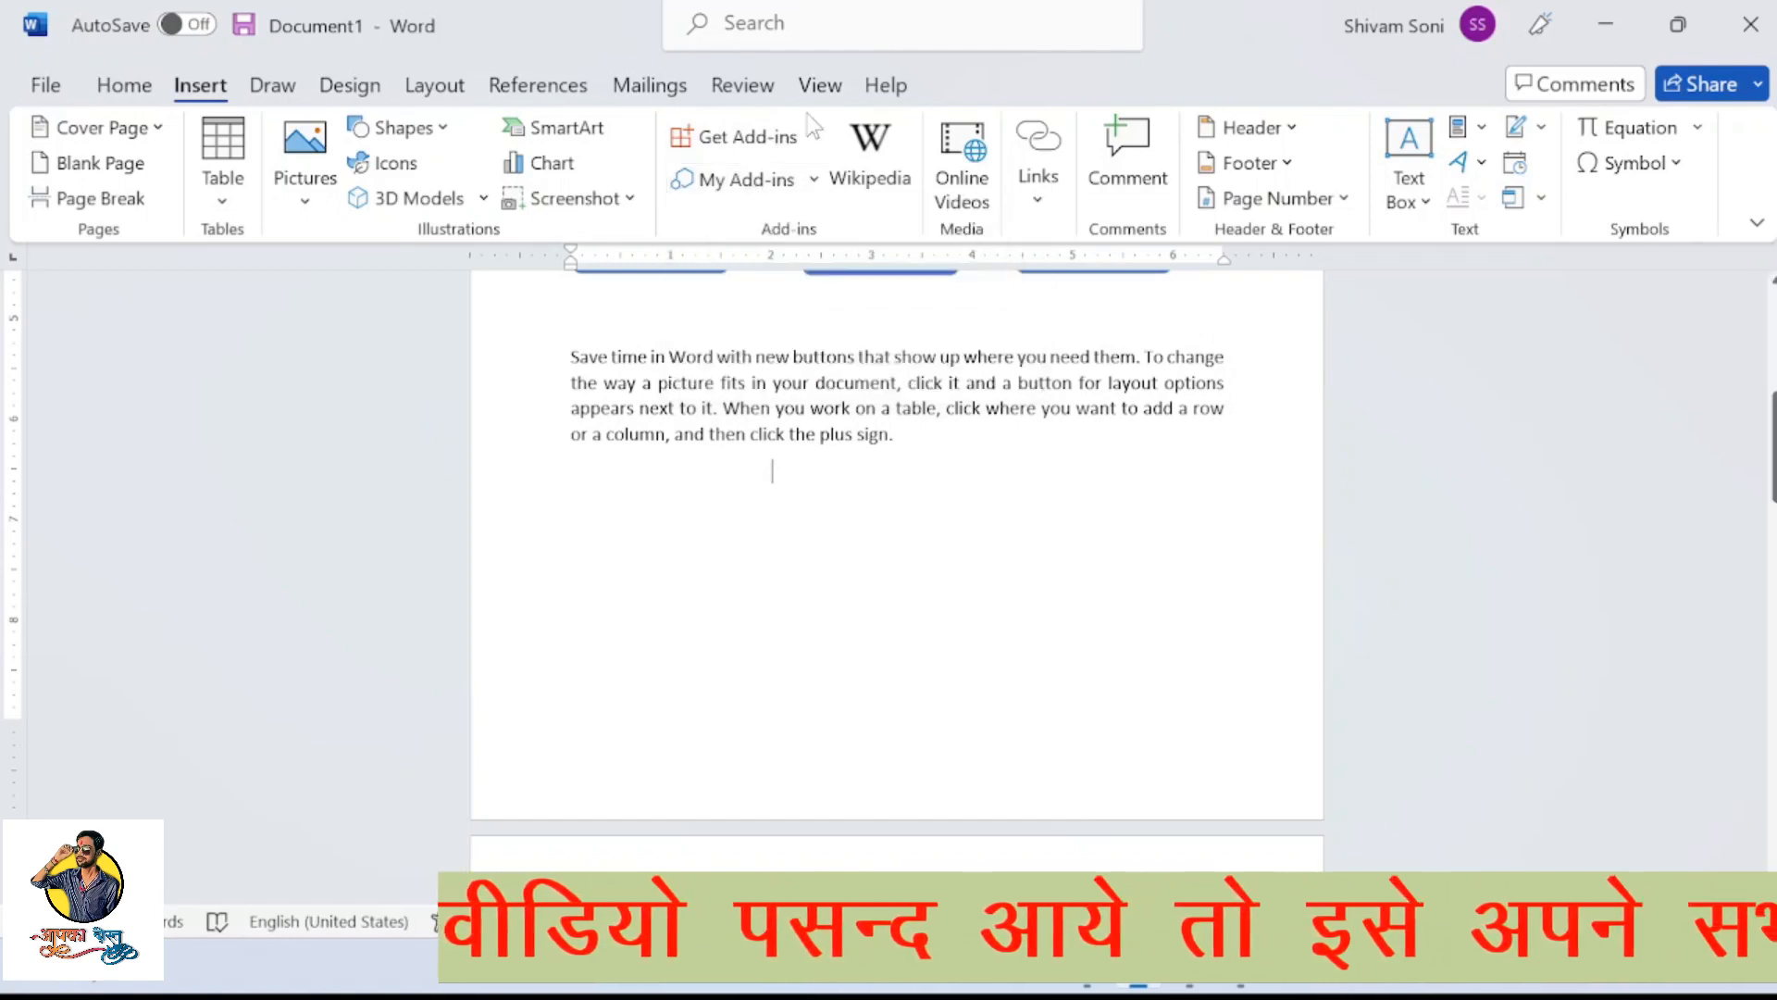
left_click(885, 174)
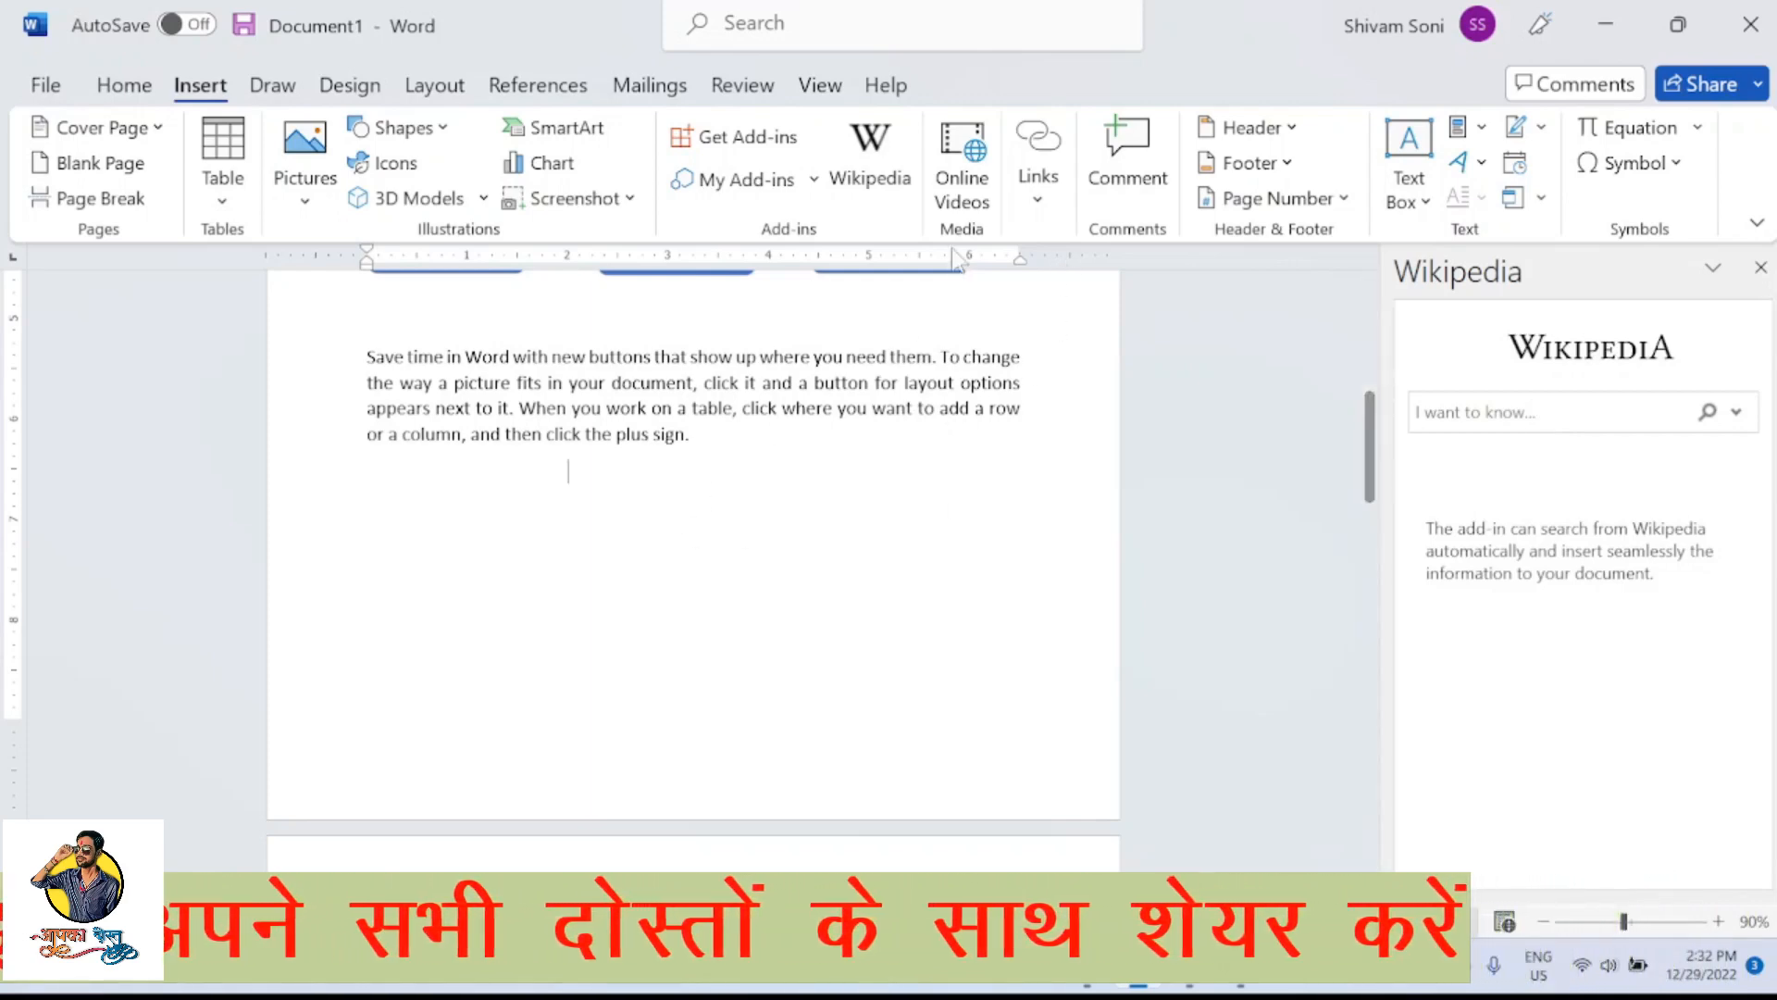
left_click(961, 179)
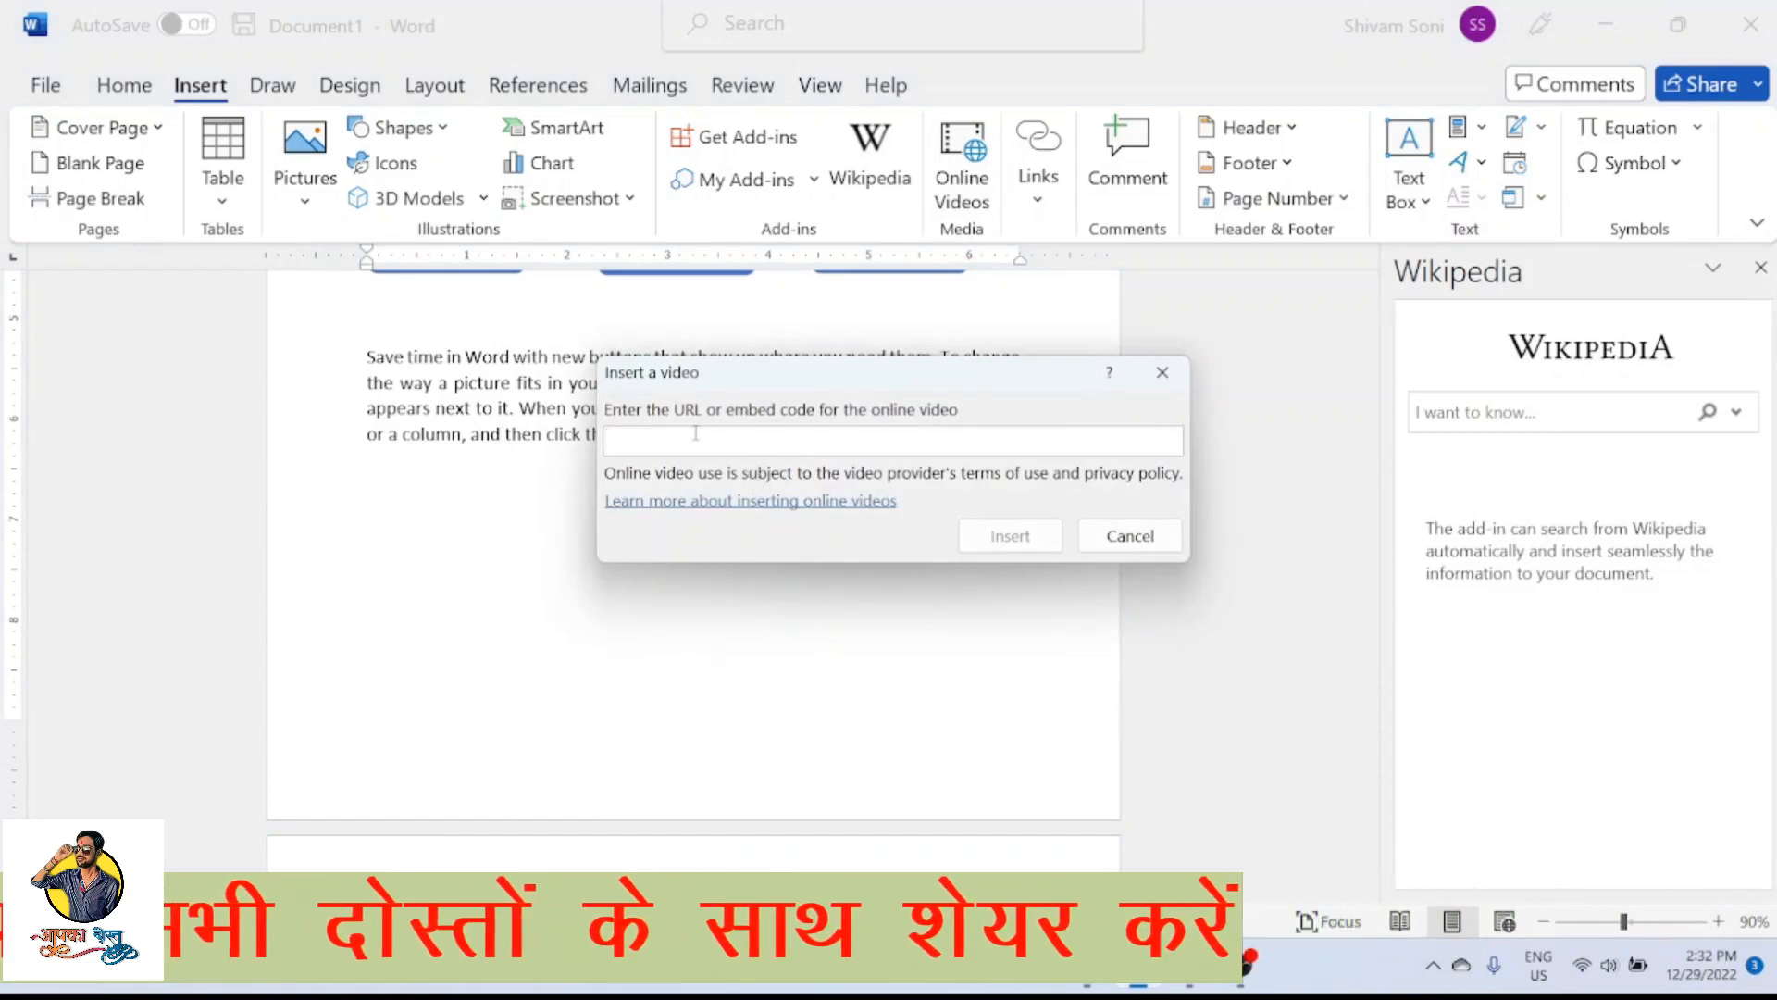
left_click(1143, 525)
Insert a hyperlink to the existing file classtest1.pptx from the Documents folder
left_click(1042, 196)
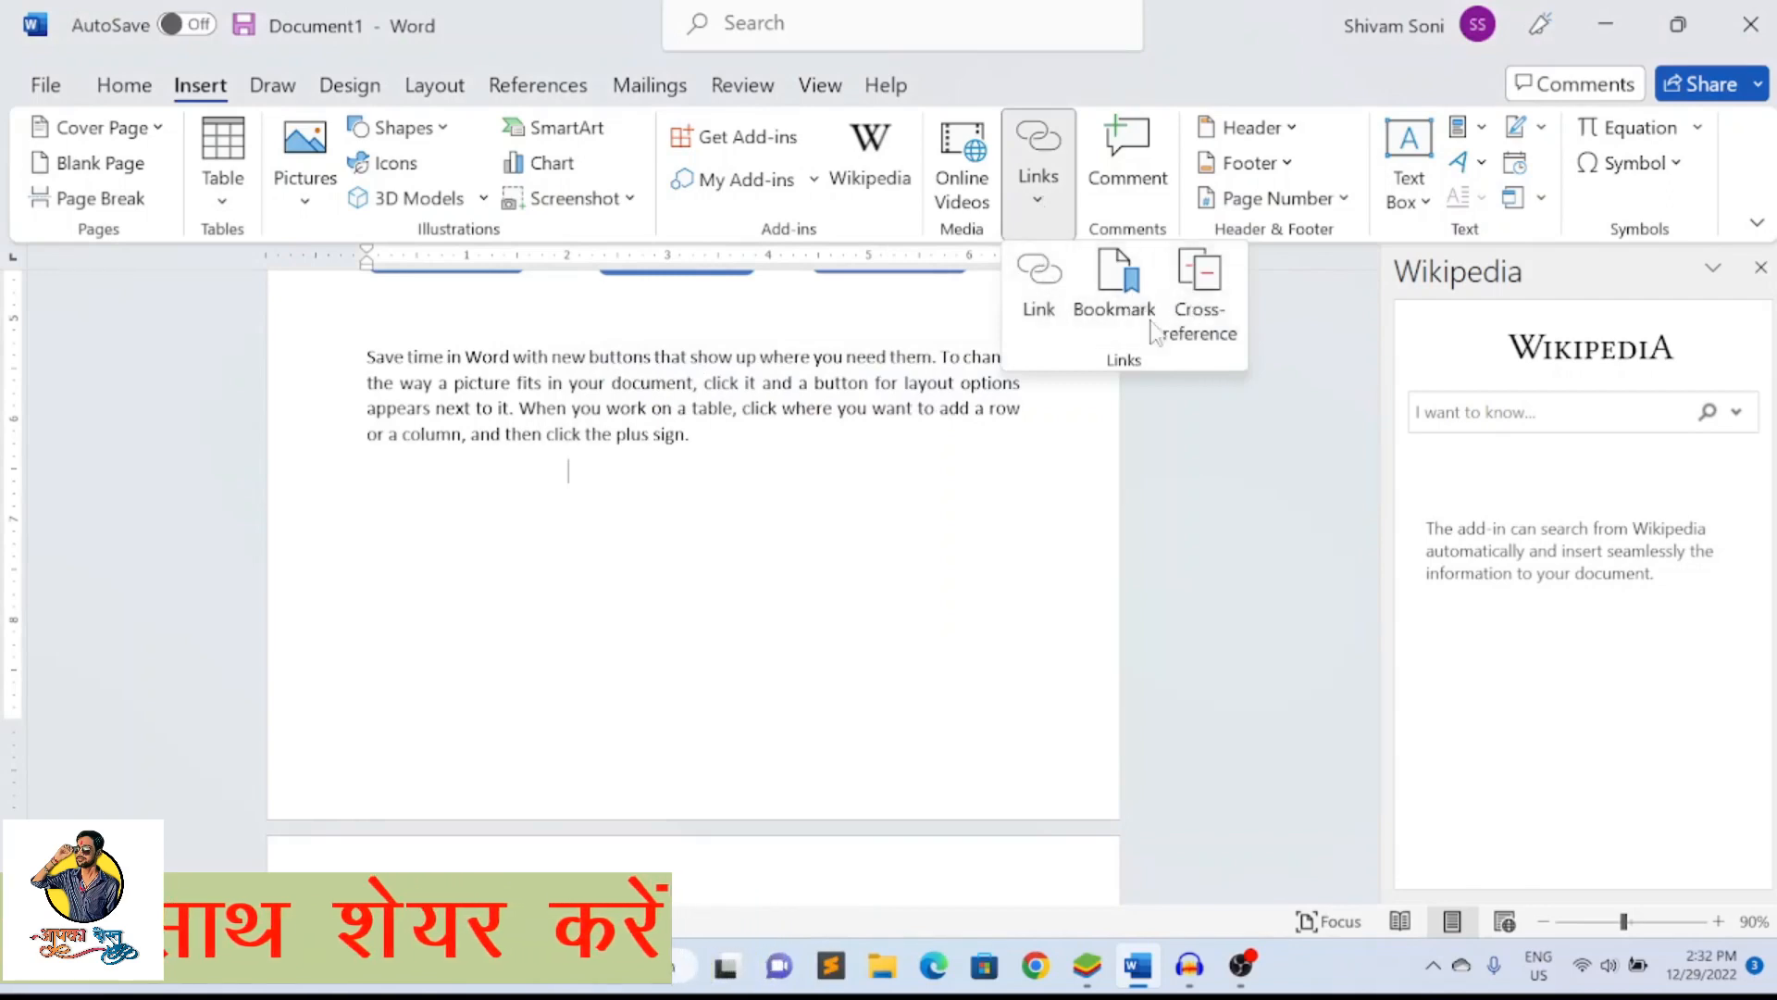
left_click(1040, 275)
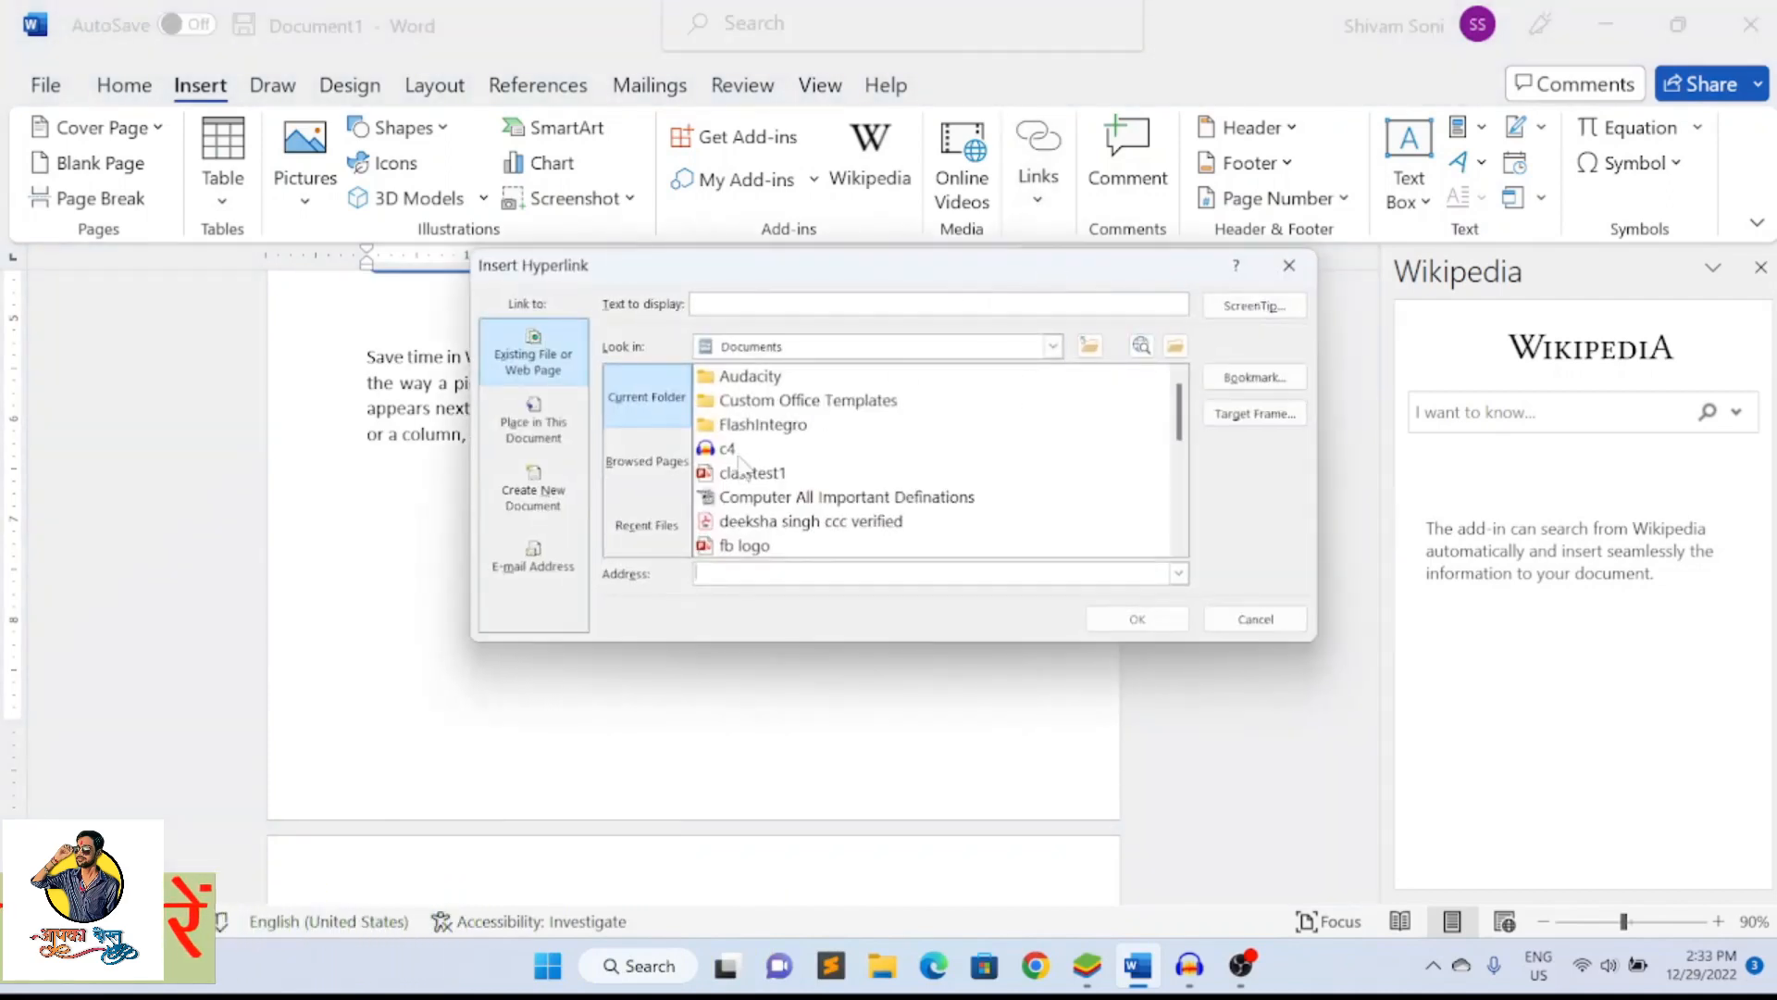
left_click(752, 476)
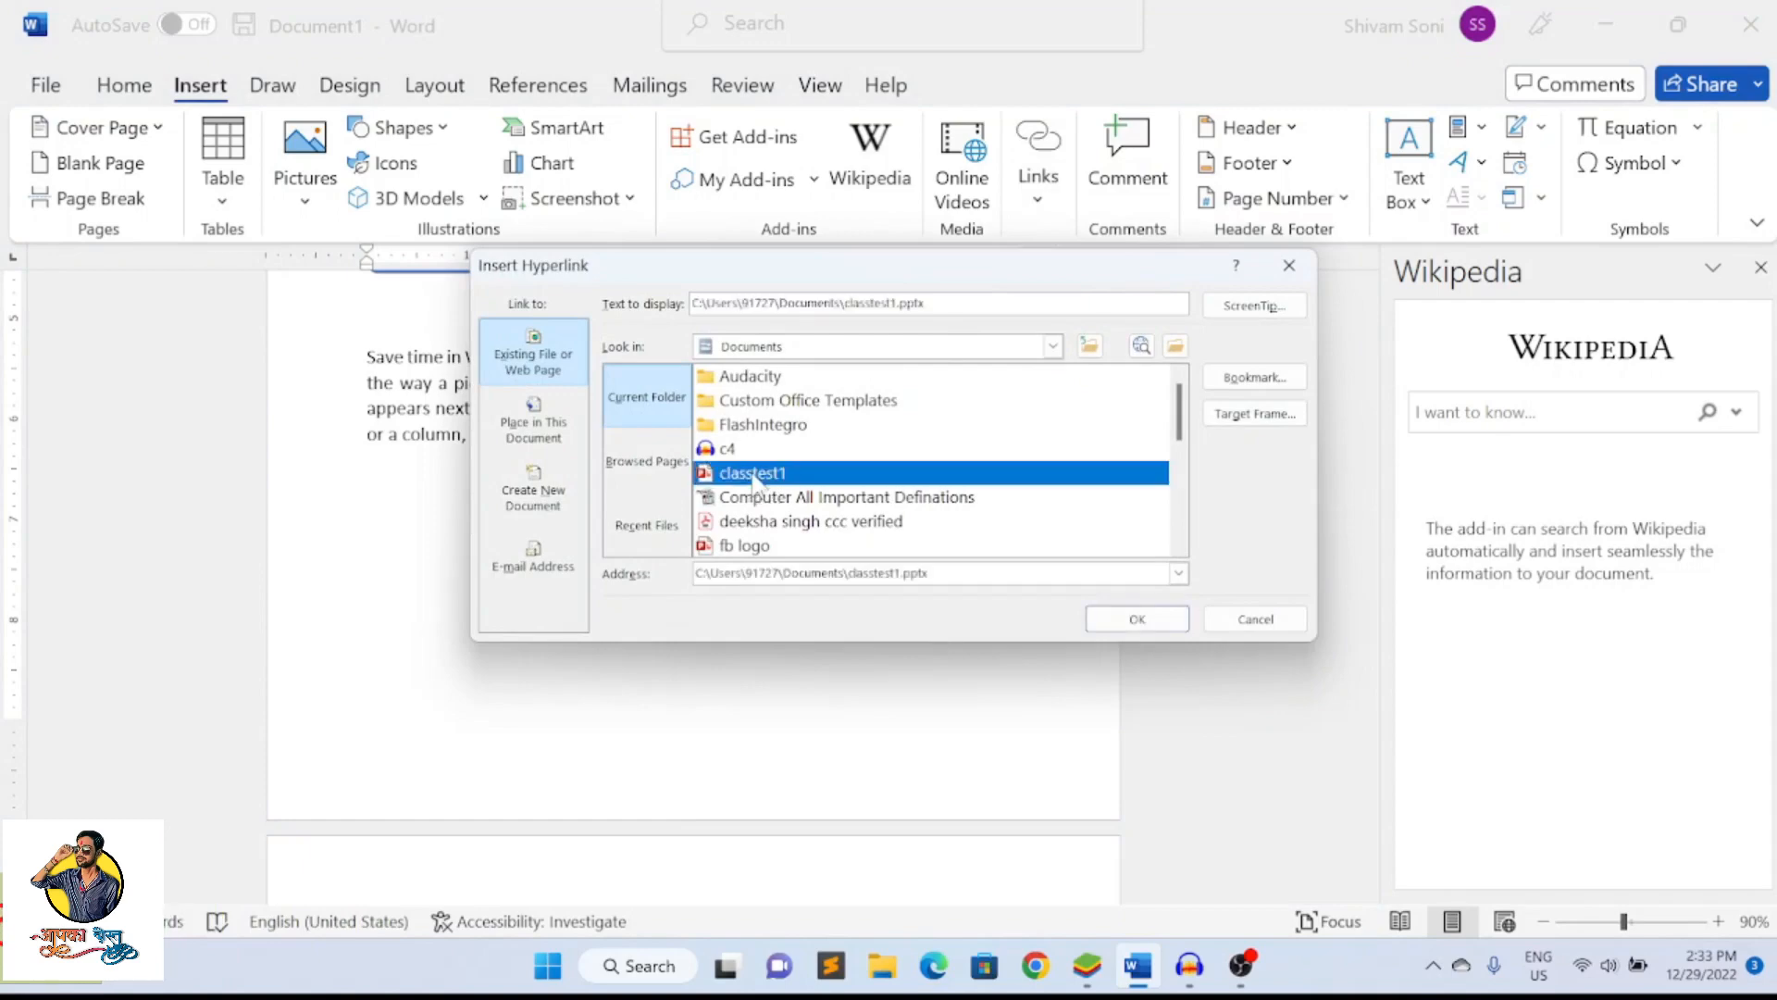
left_click(1132, 619)
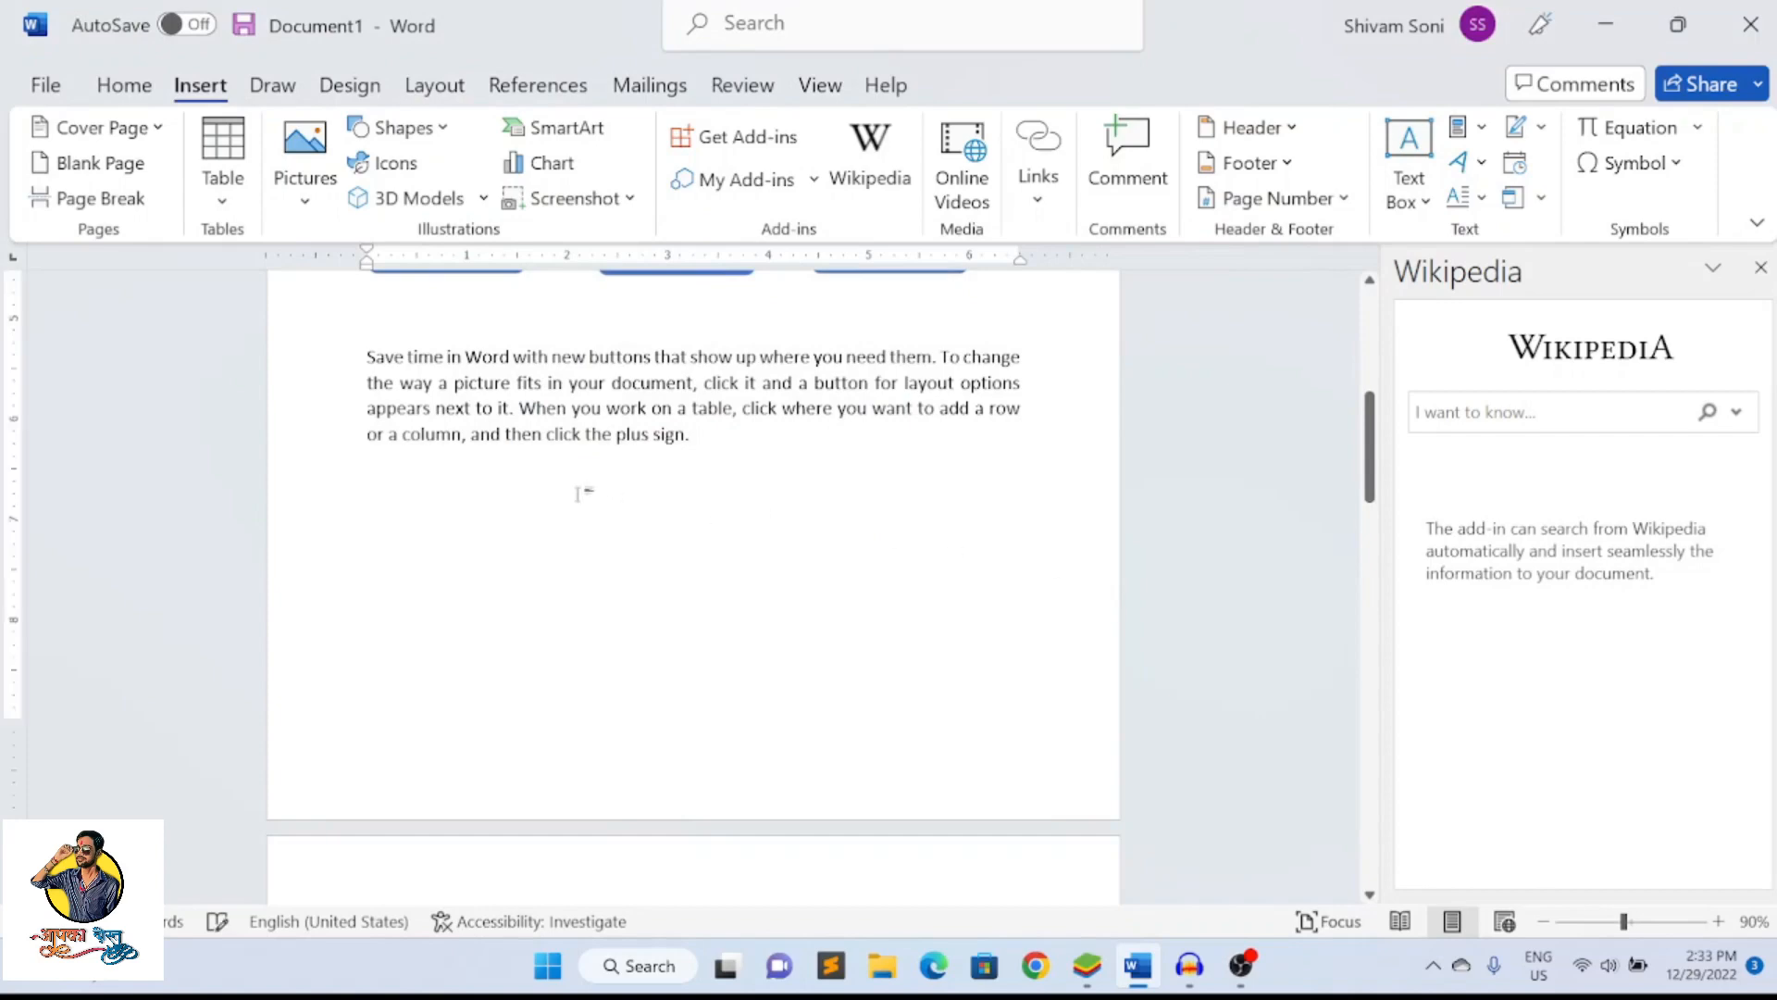
scroll(579, 494, "down", 3)
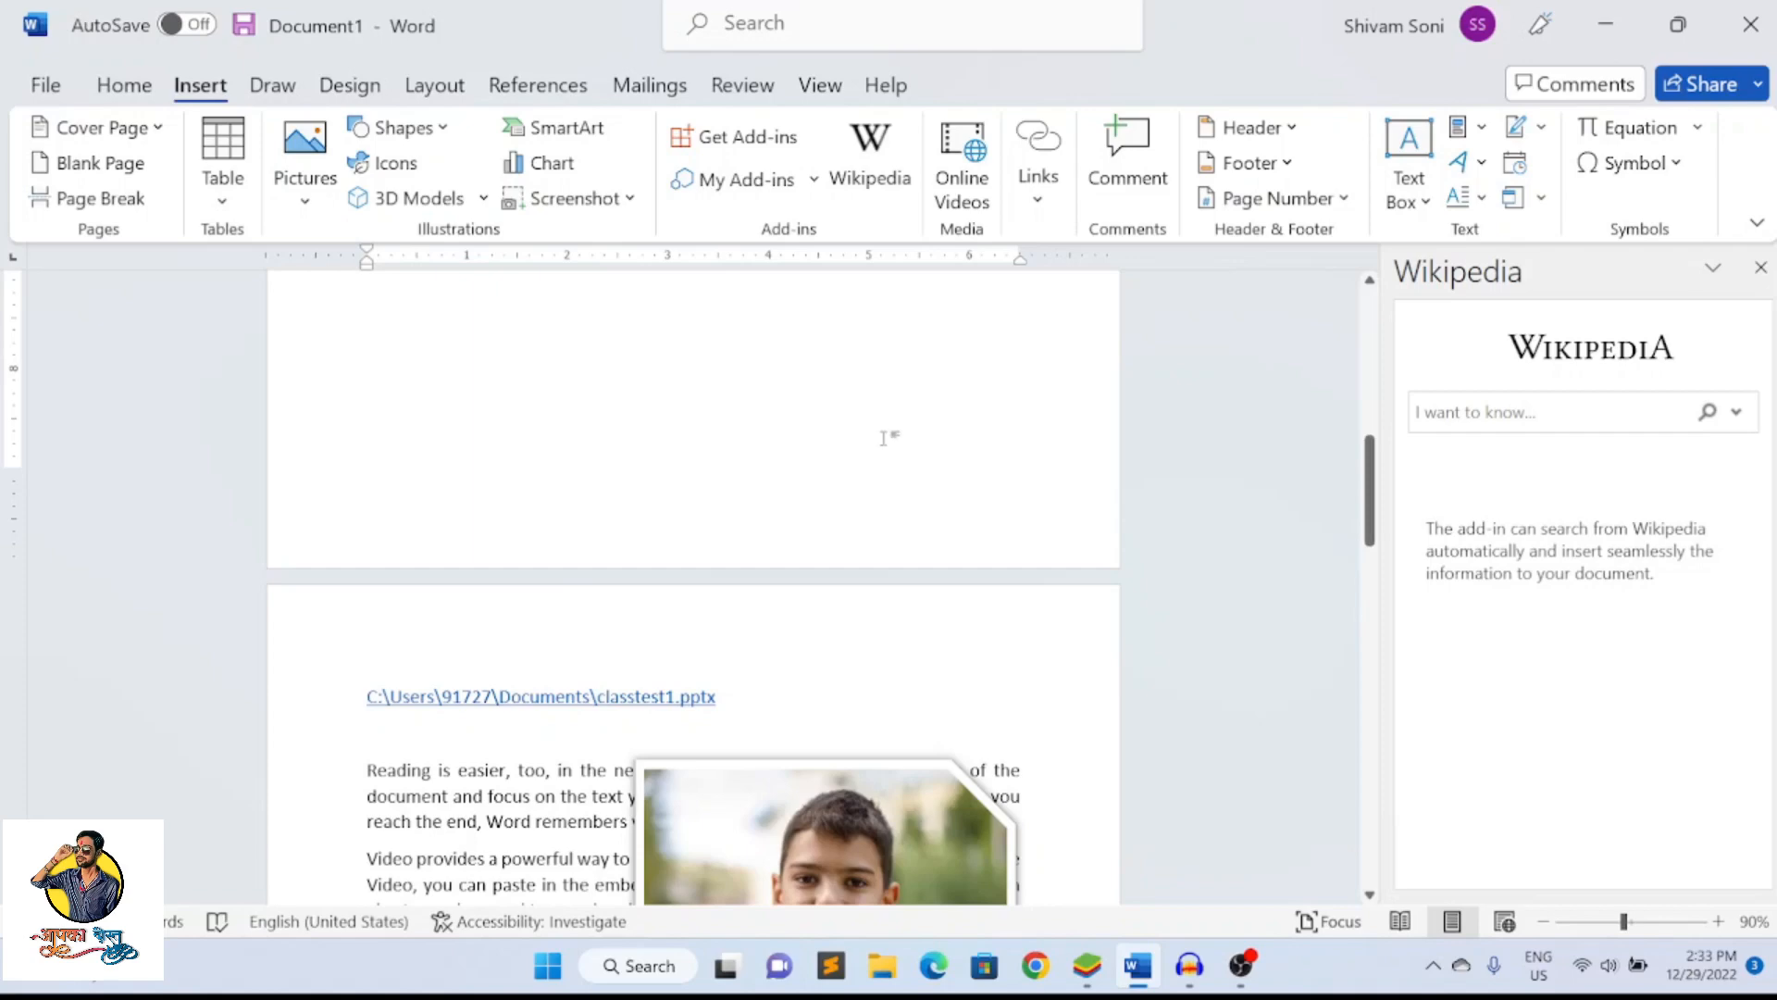
scroll(875, 435, "down", 10)
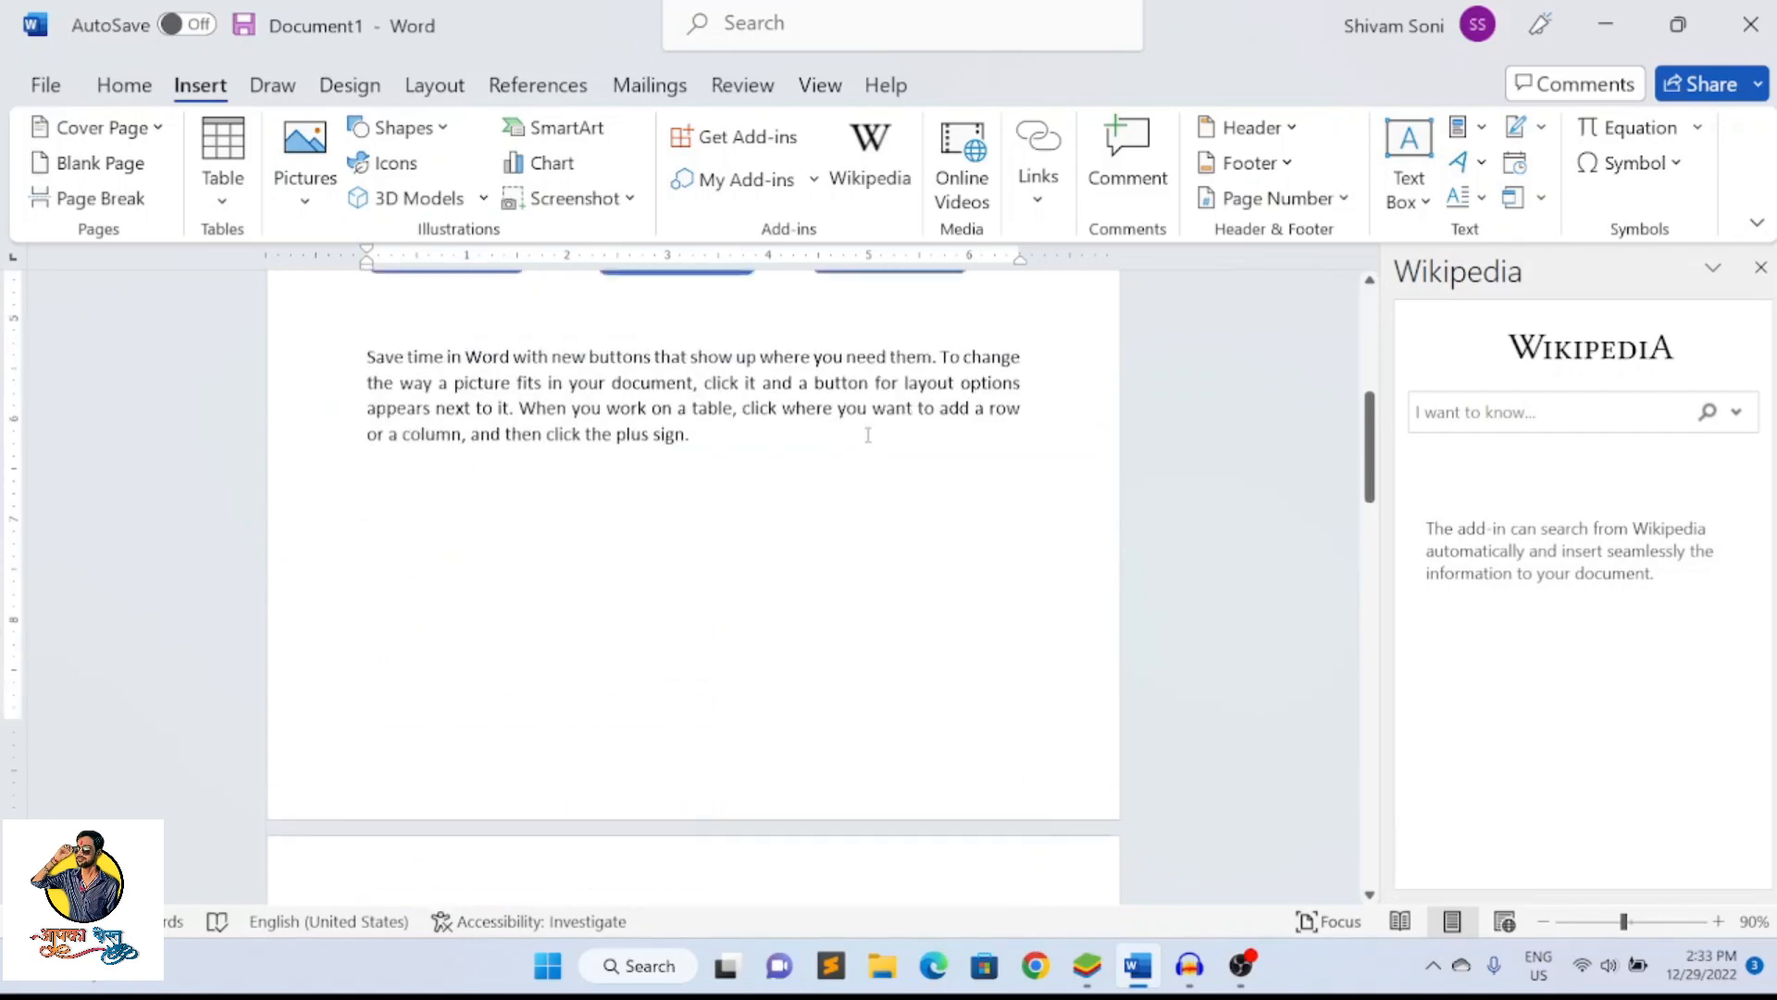
Add and post a comment reading 123 on the words "need them" in the paragraph below the SmartArt
scroll(868, 435, "up", 2)
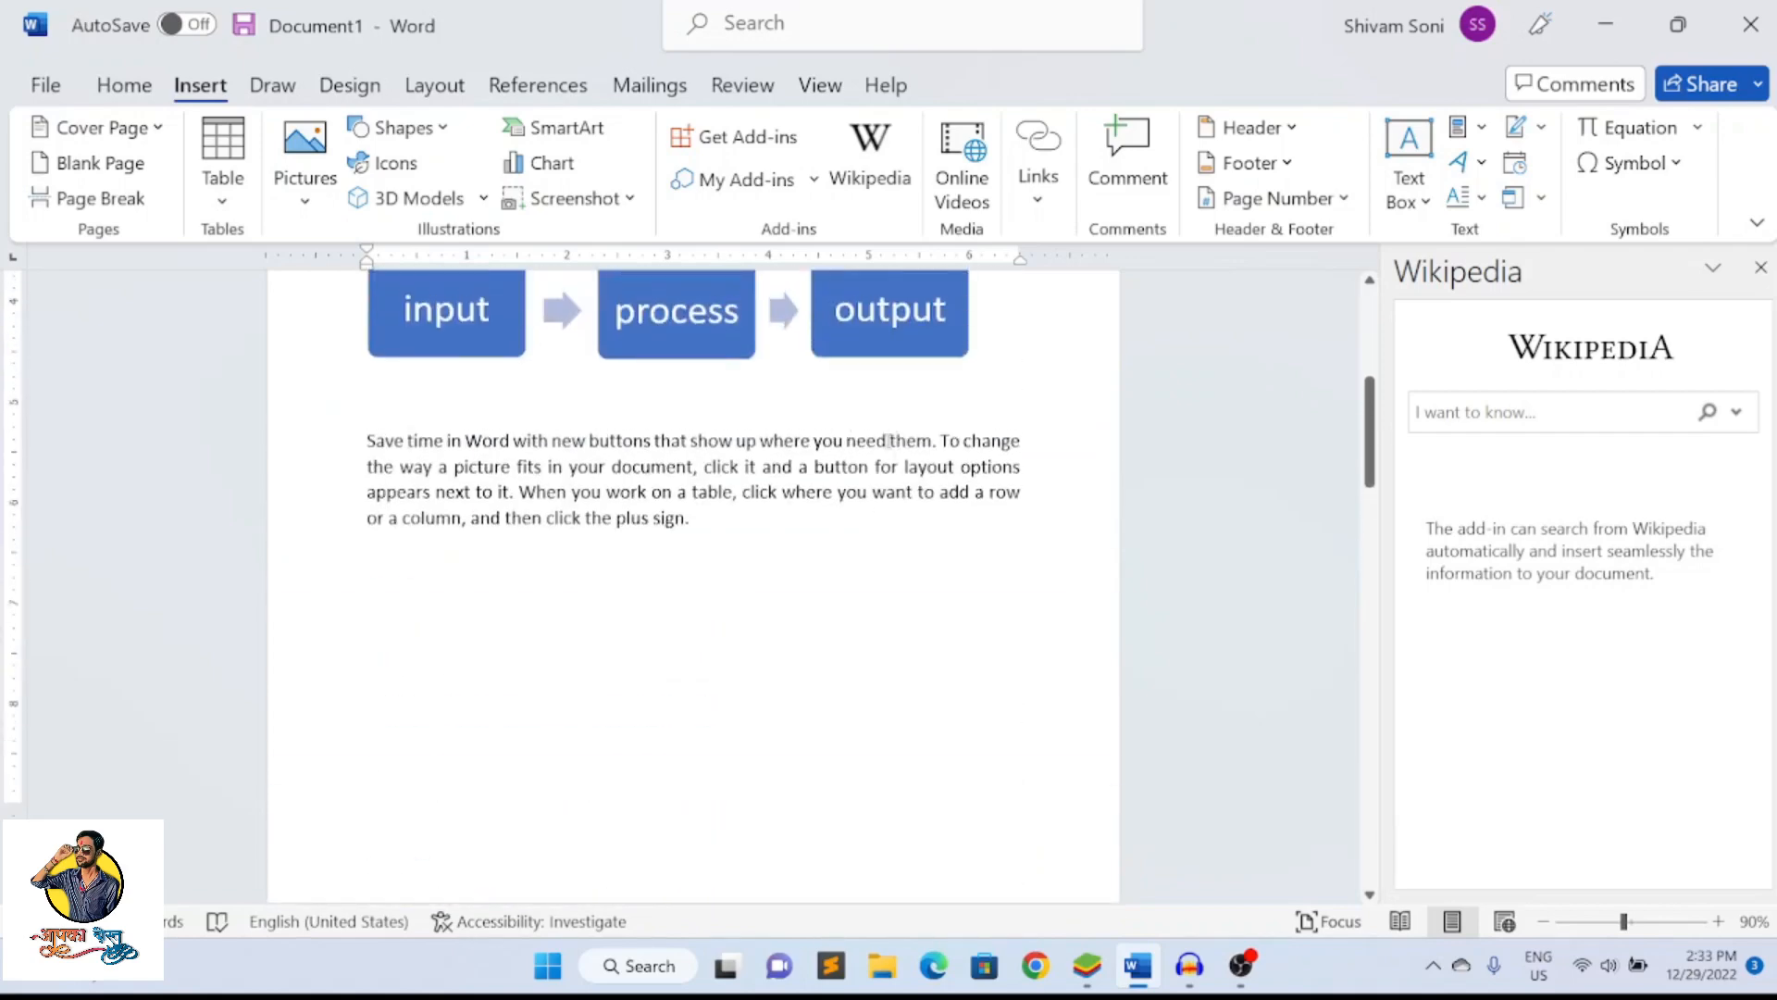
left_click_drag(887, 441, 935, 440)
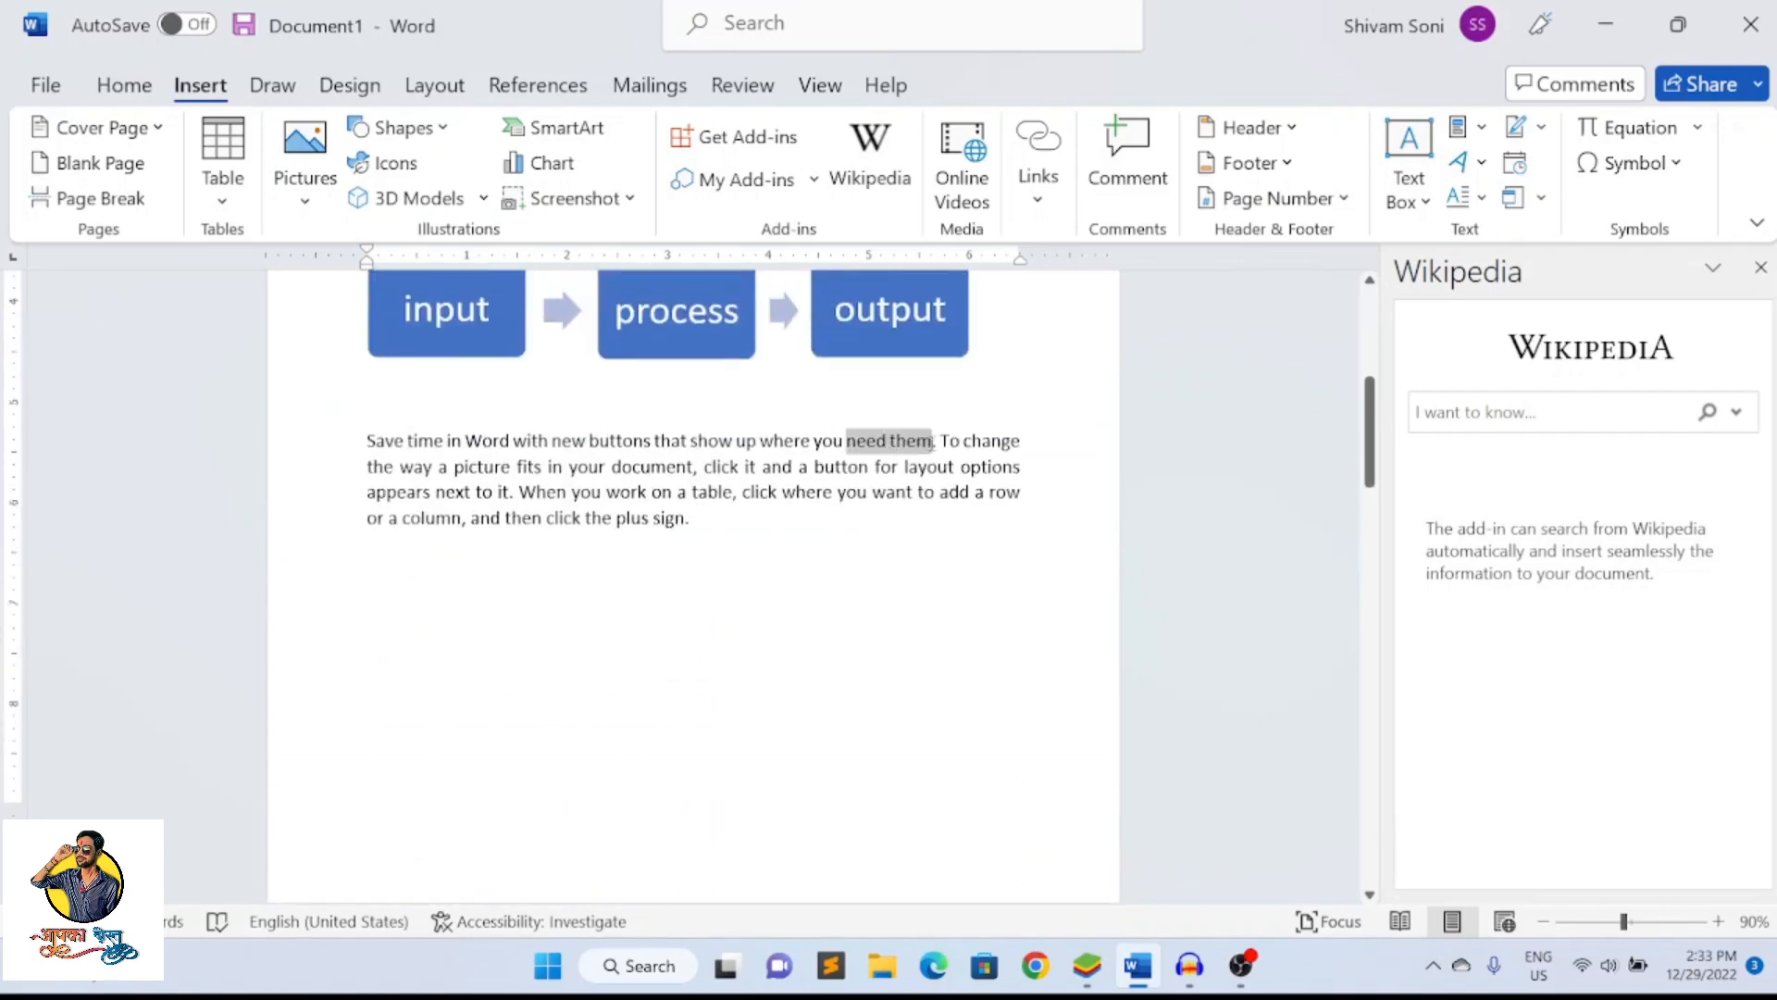
left_click(1148, 174)
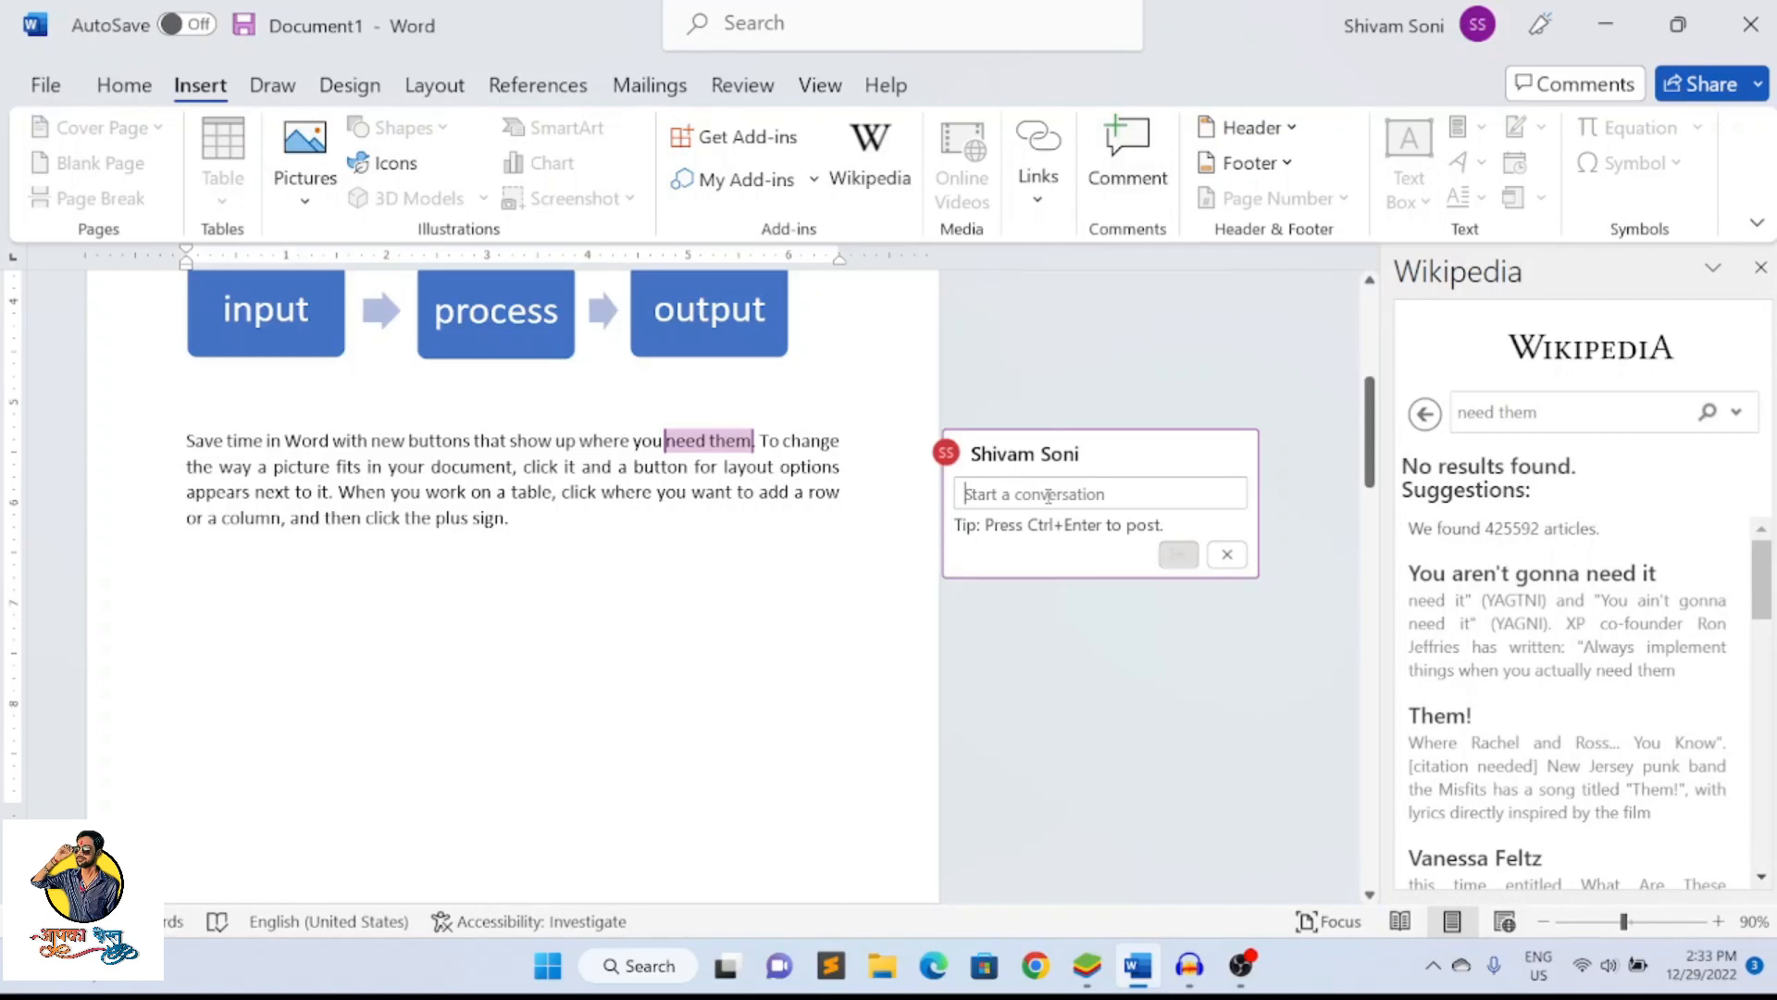
type("123")
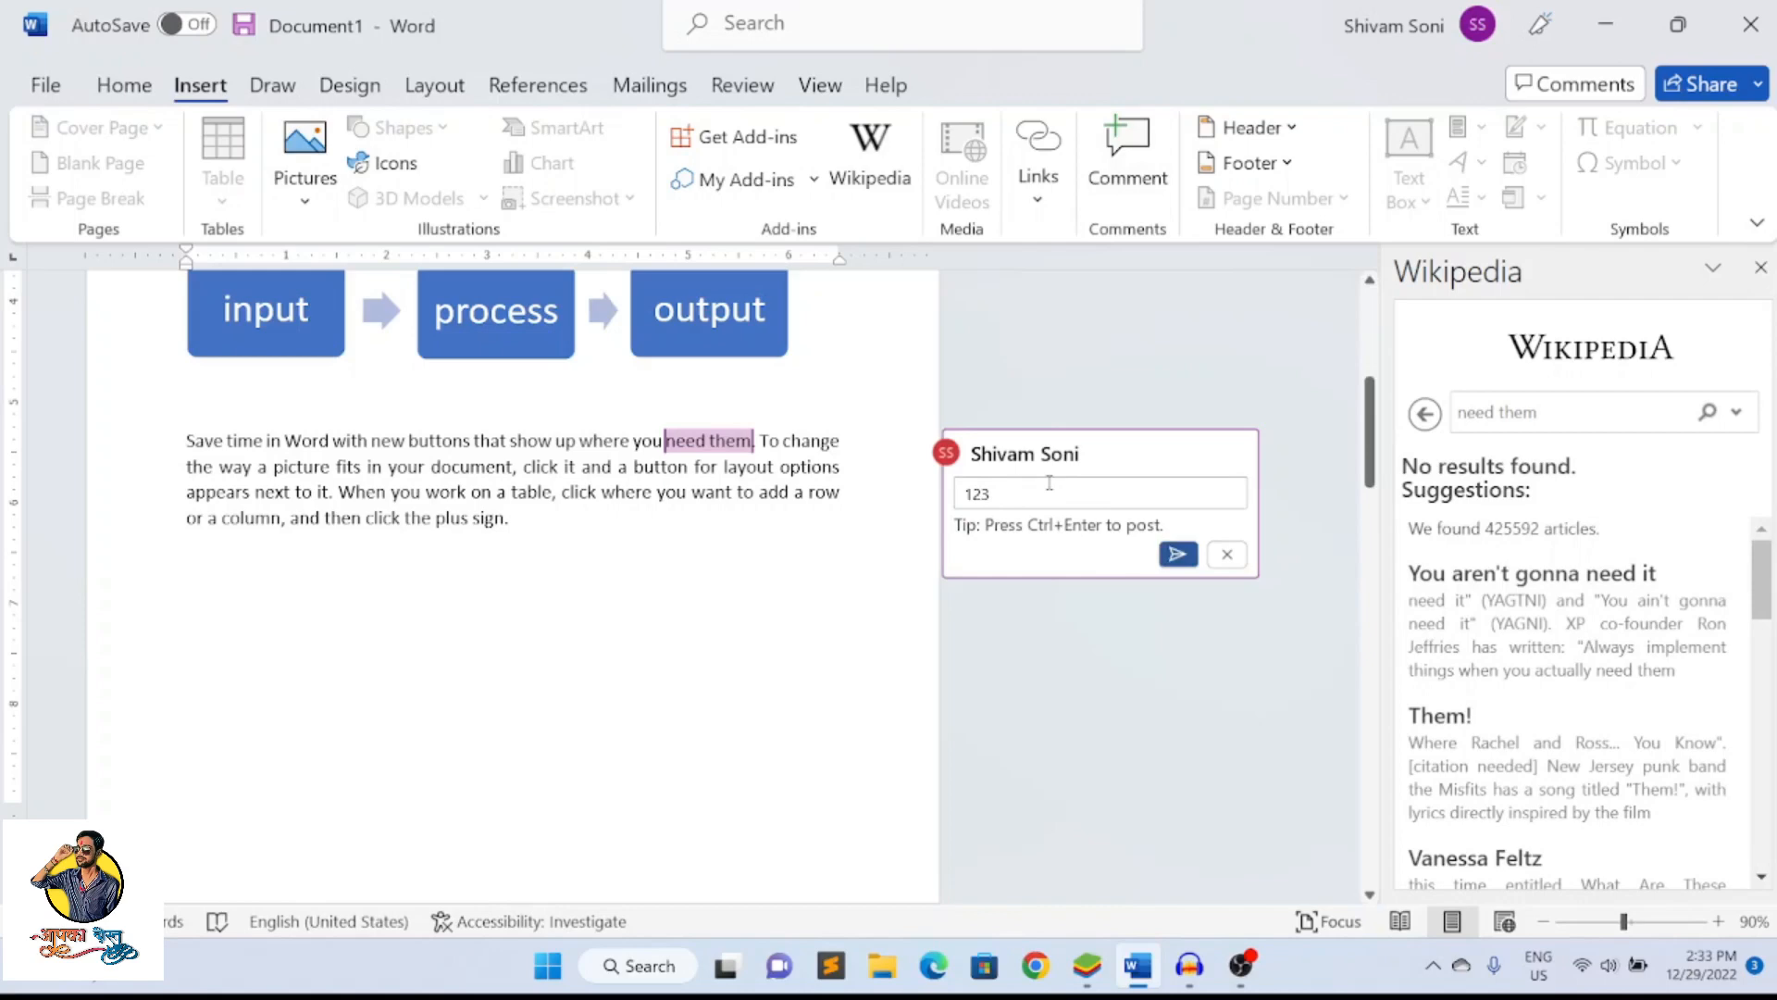
left_click(1177, 553)
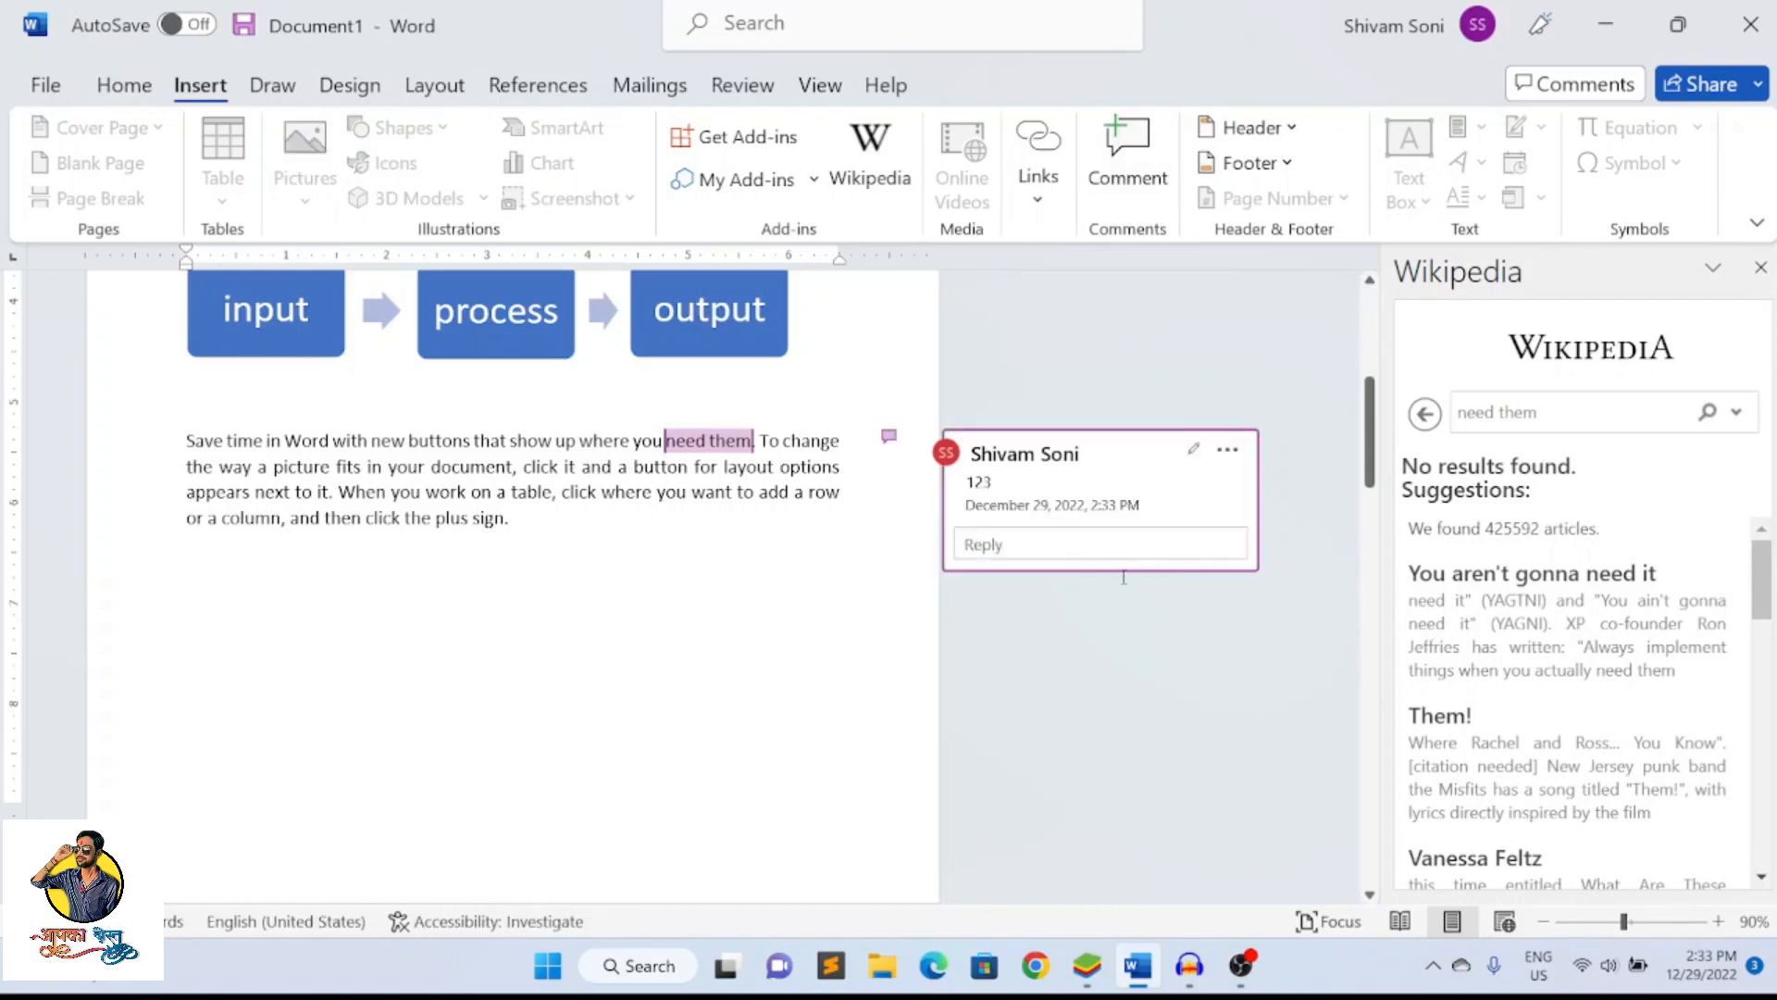
left_click(909, 599)
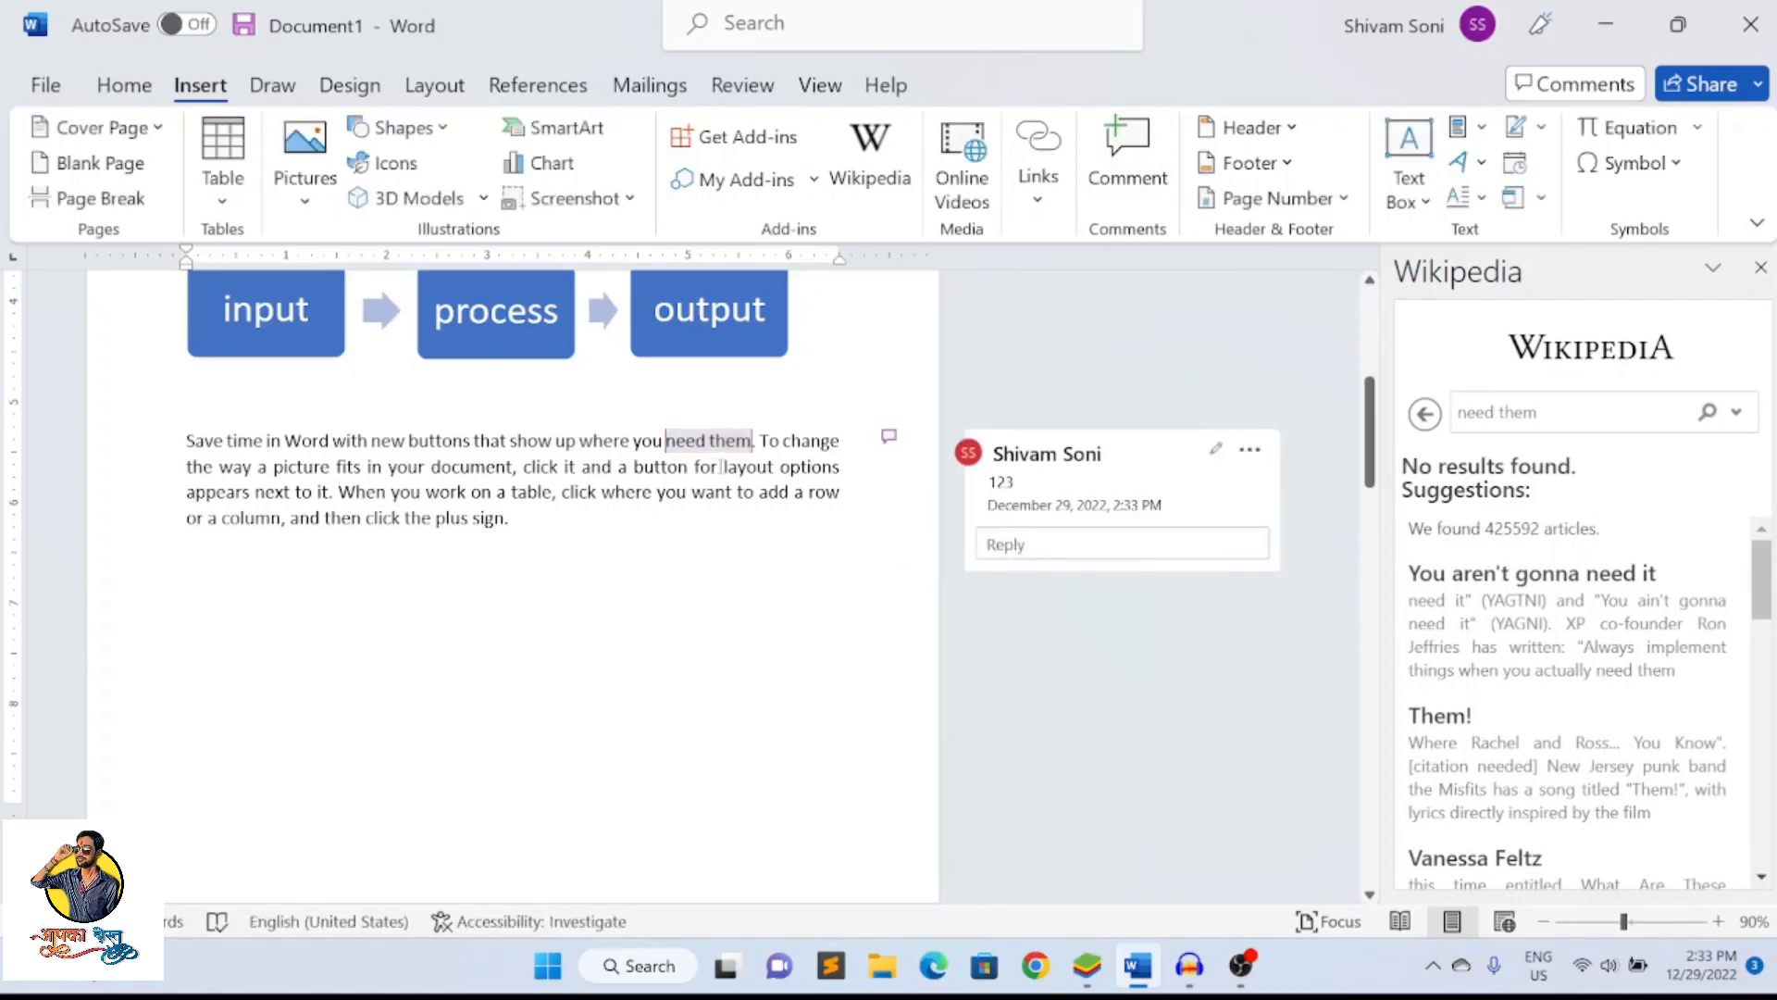
Examine the comment thread's options and how the comment is marked beside the paragraph
left_click(793, 441)
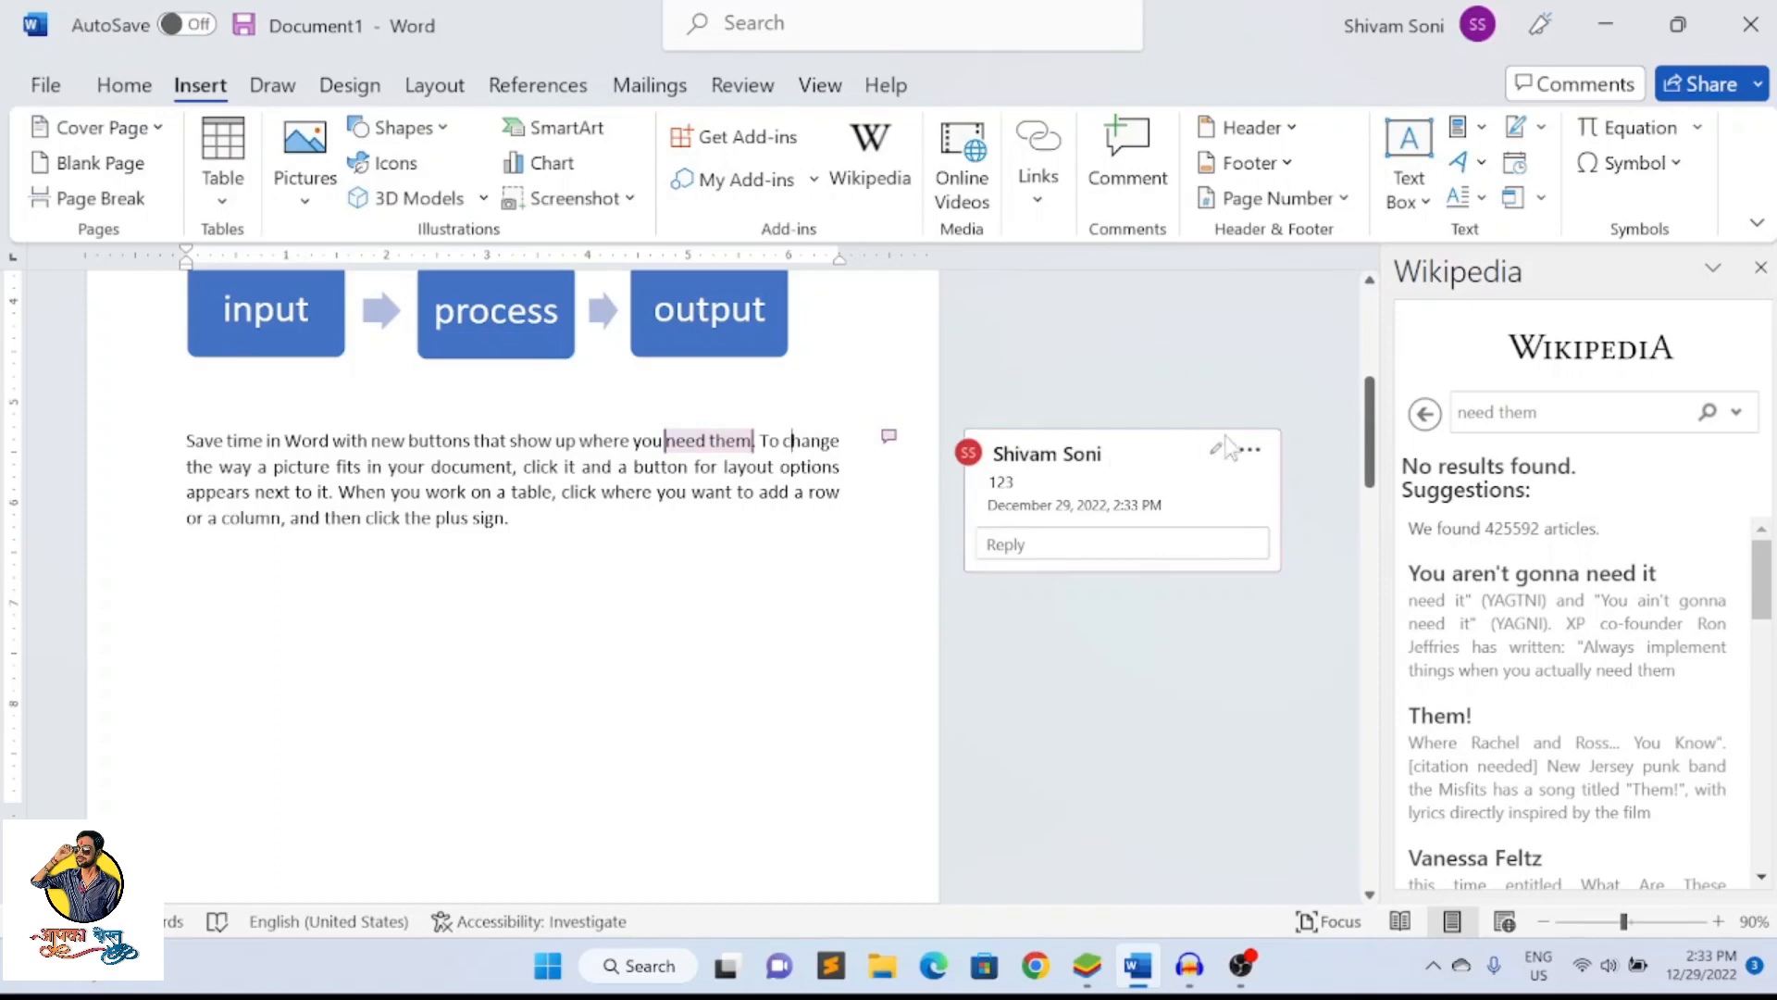
left_click(1249, 450)
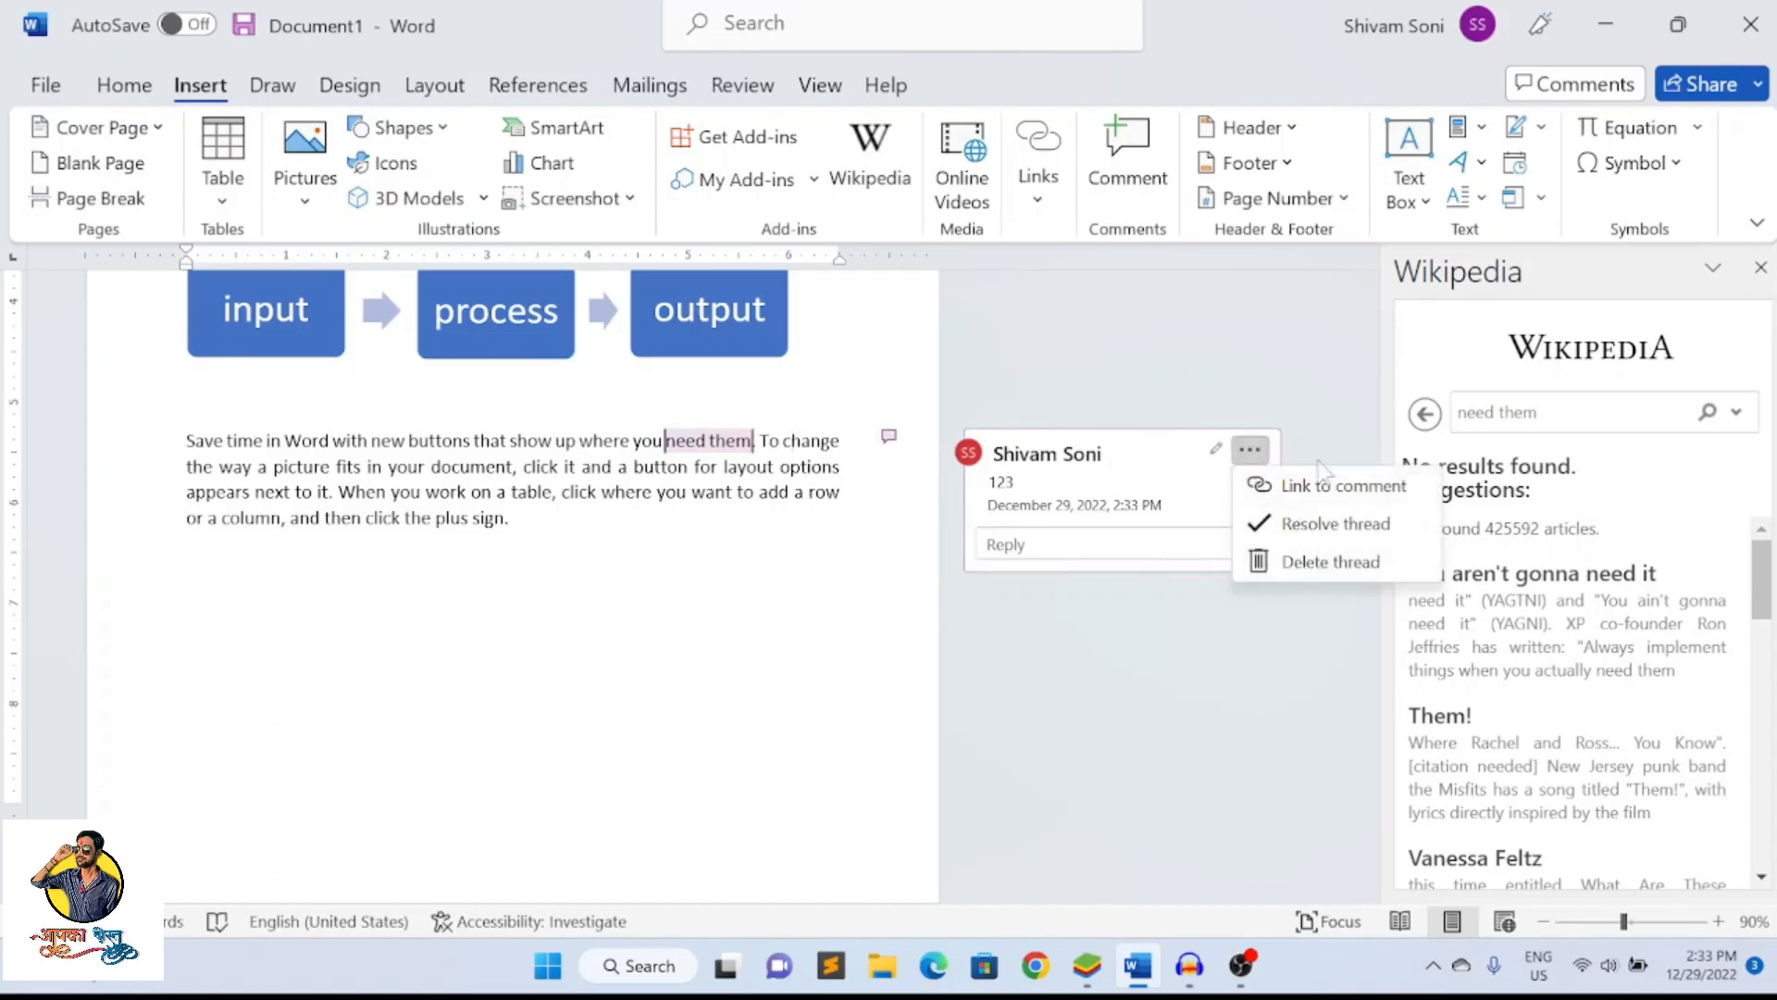
left_click(1325, 417)
scroll(790, 525, "up", 3)
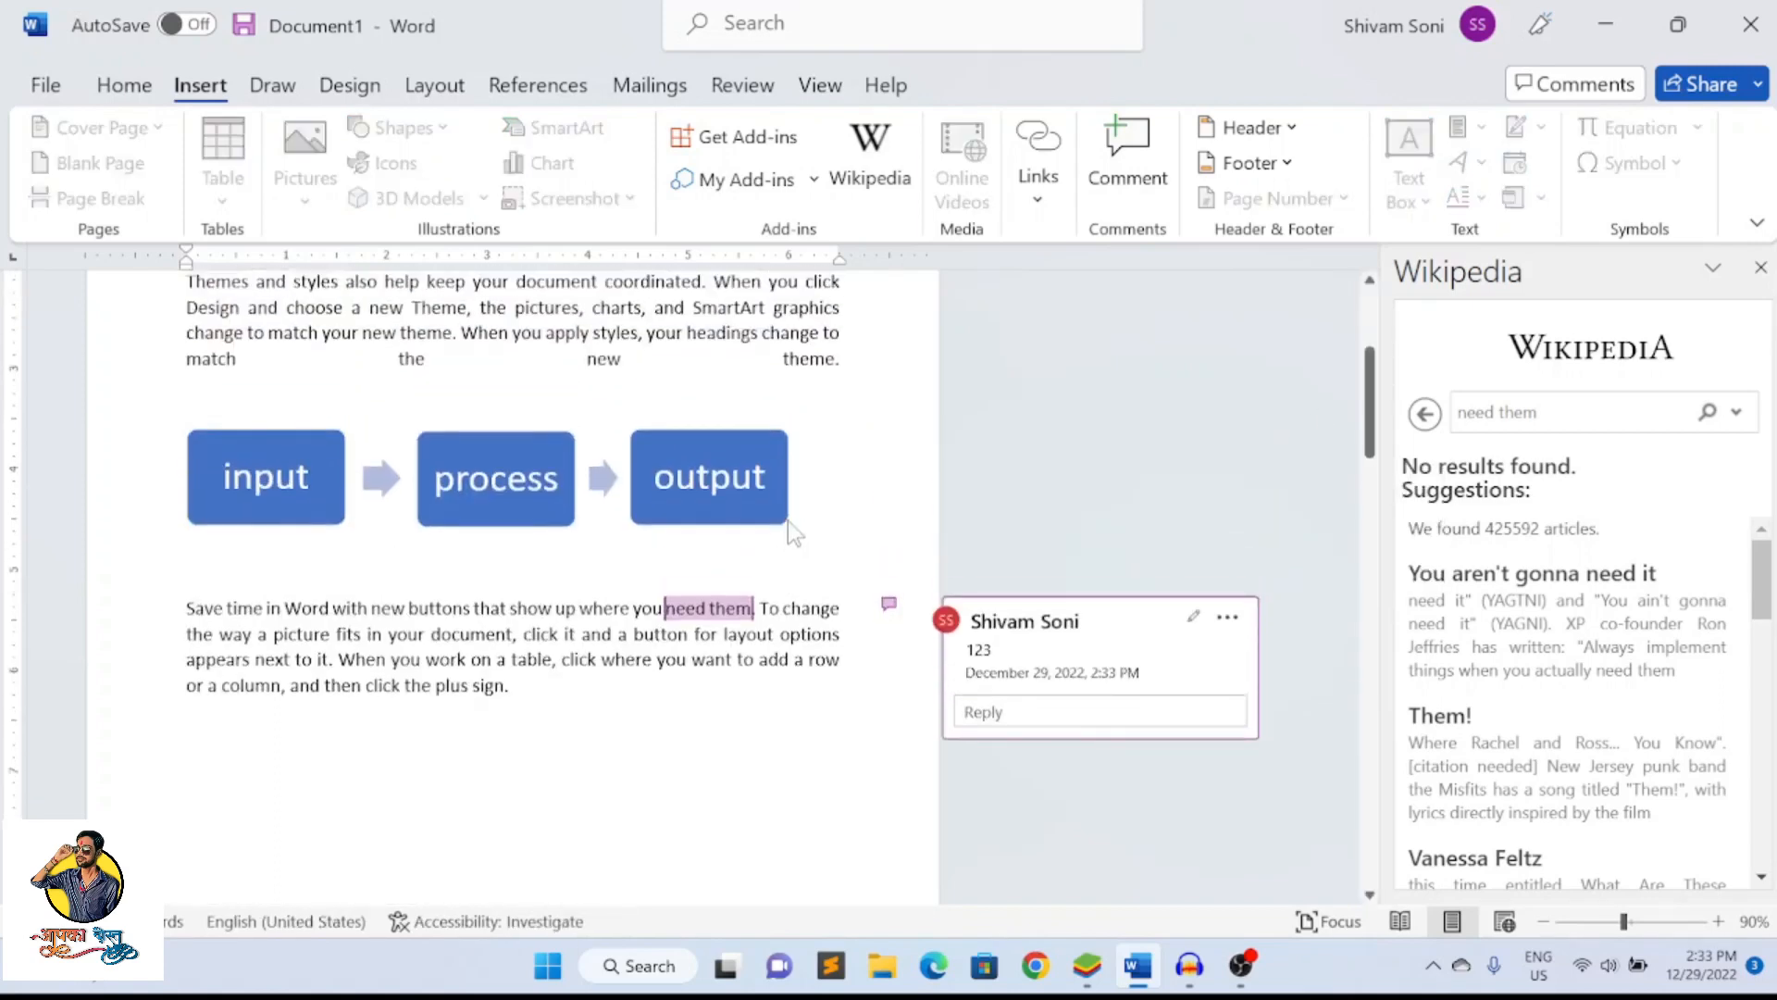
scroll(787, 528, "up", 3)
scroll(992, 603, "down", 5)
left_click_drag(997, 566, 966, 566)
left_click(779, 605)
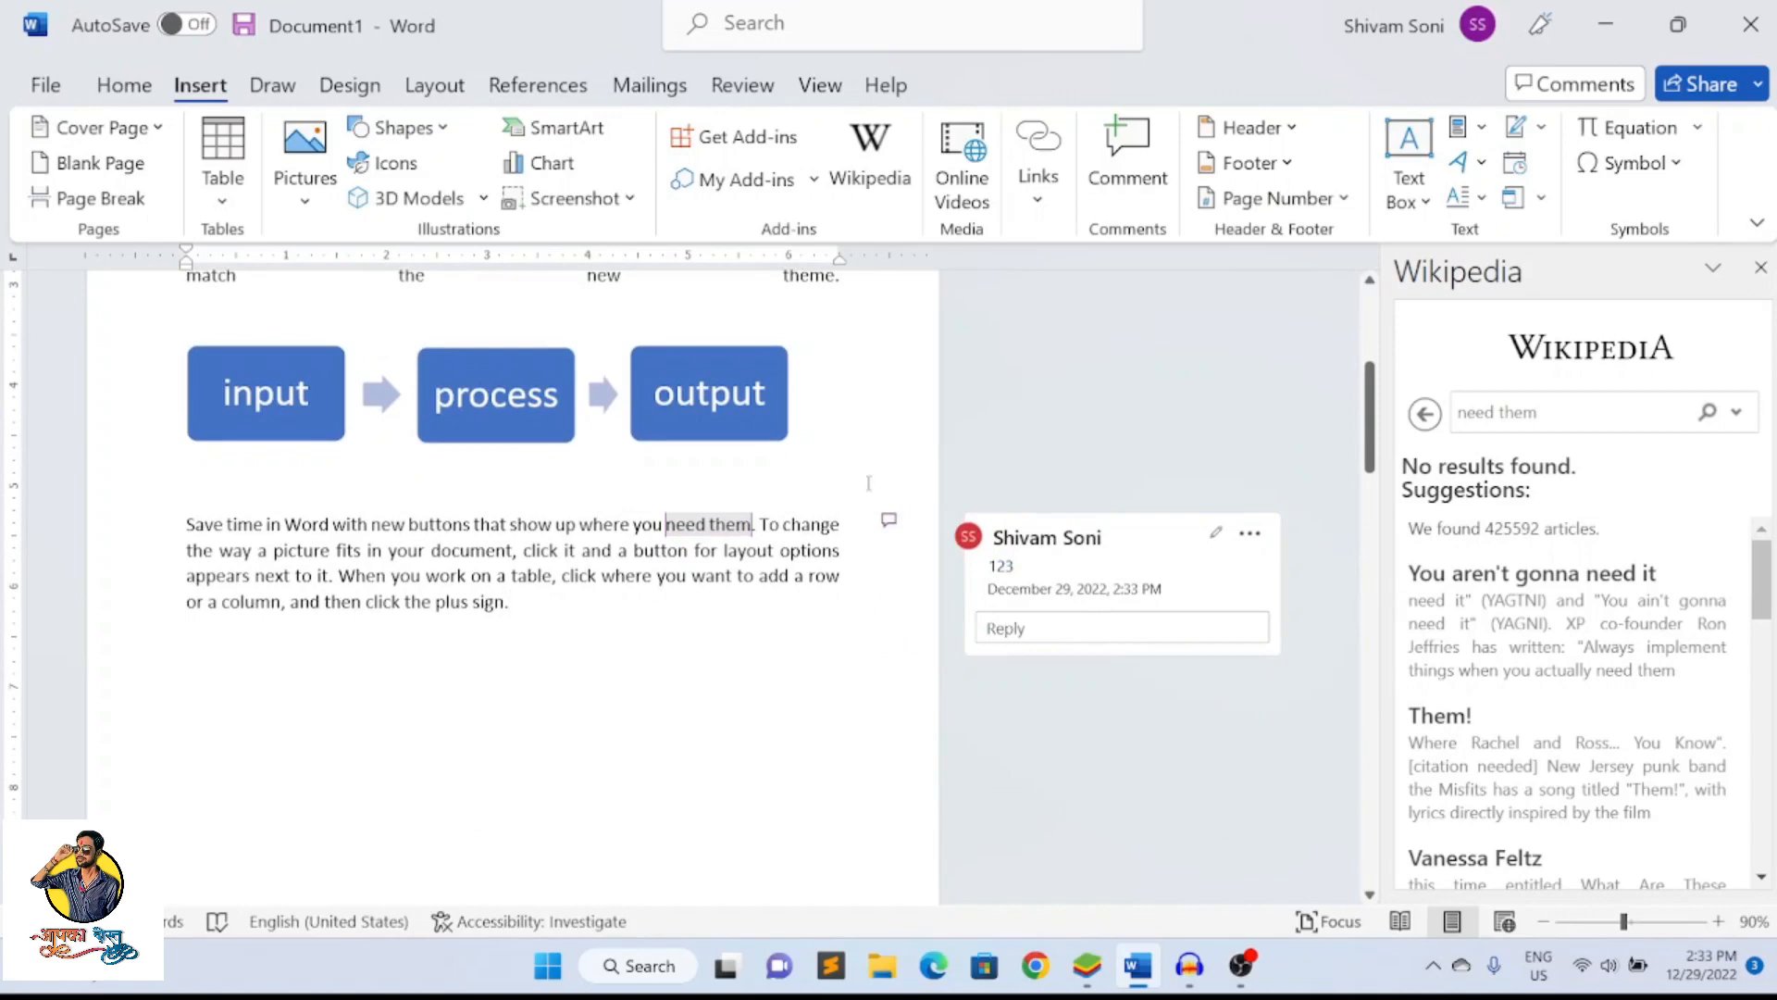
Open the posted comment on "need them" for editing and discard the edit
left_click(889, 520)
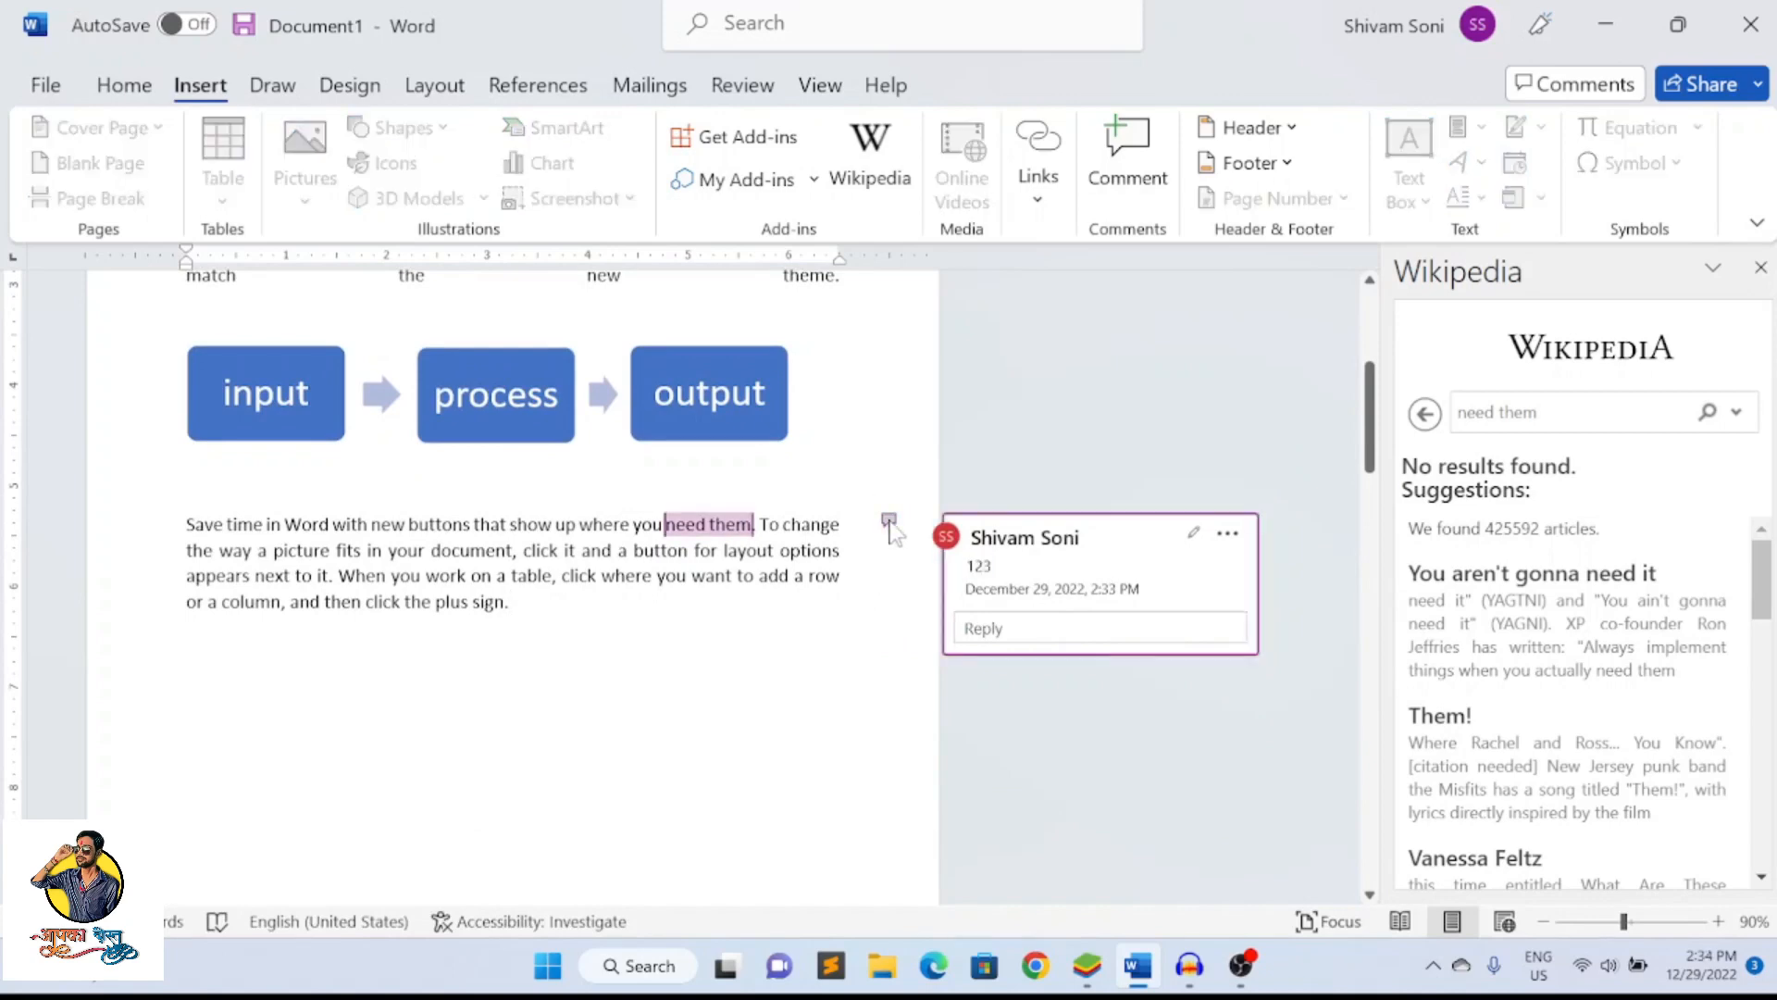
left_click(1227, 534)
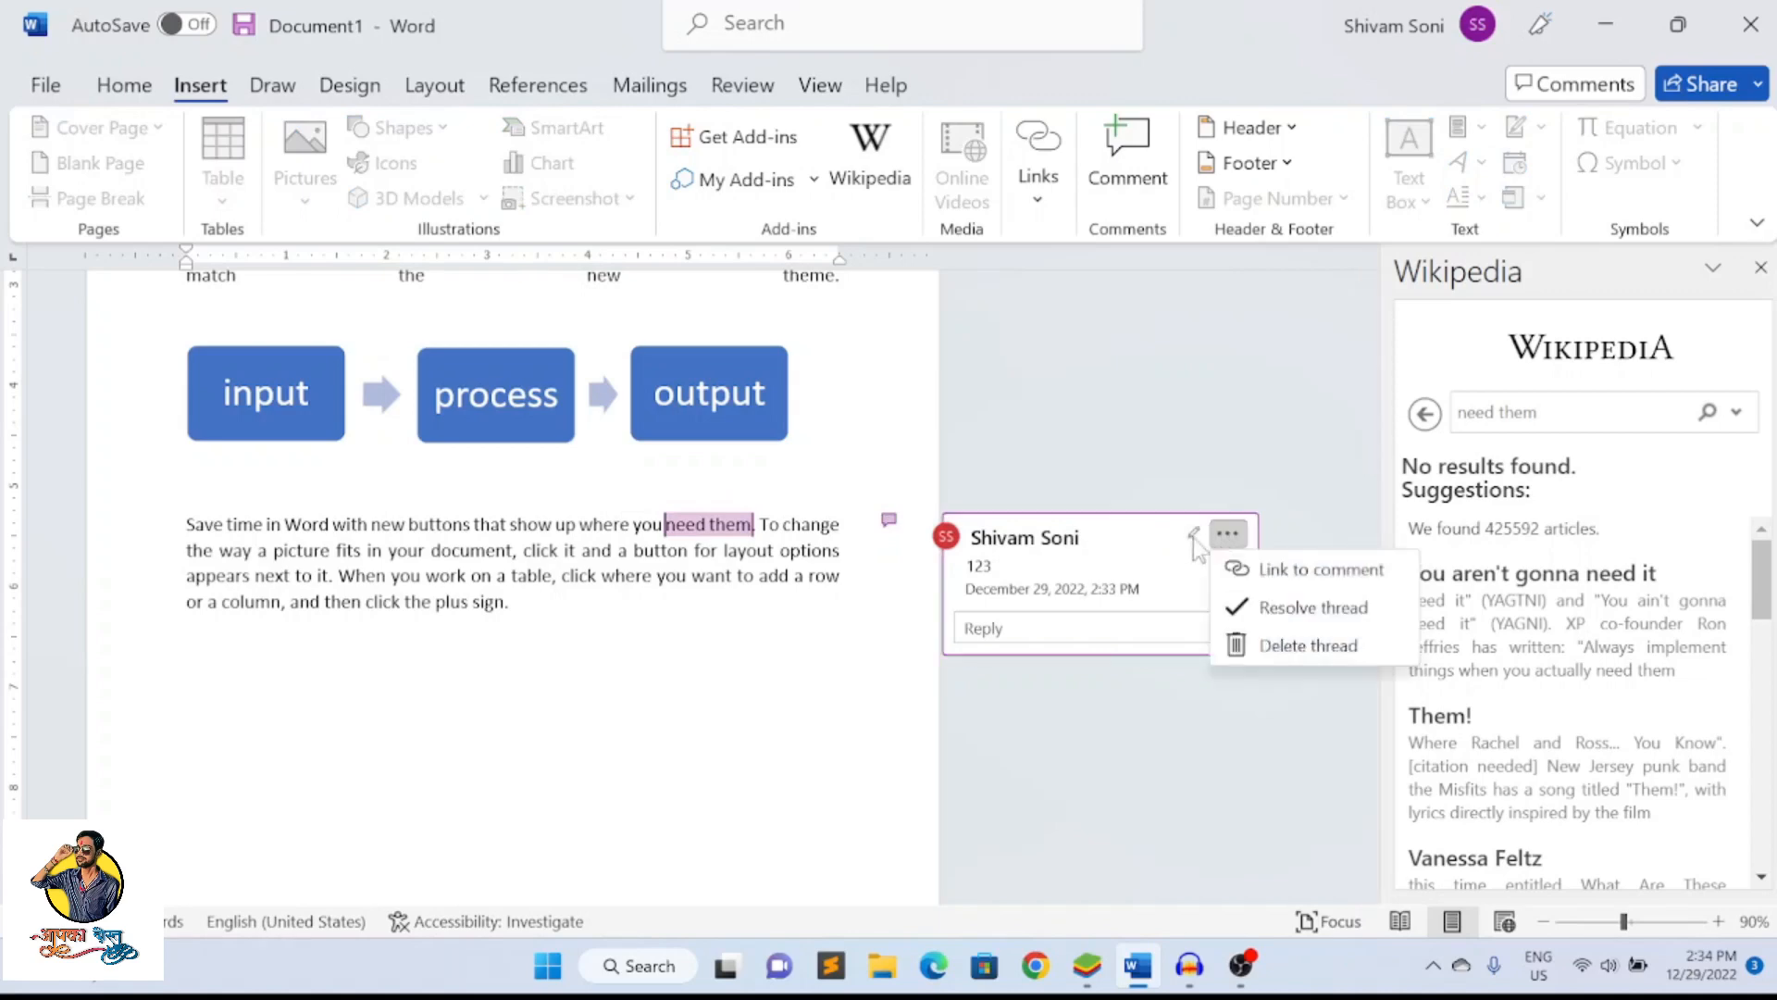
left_click(1193, 534)
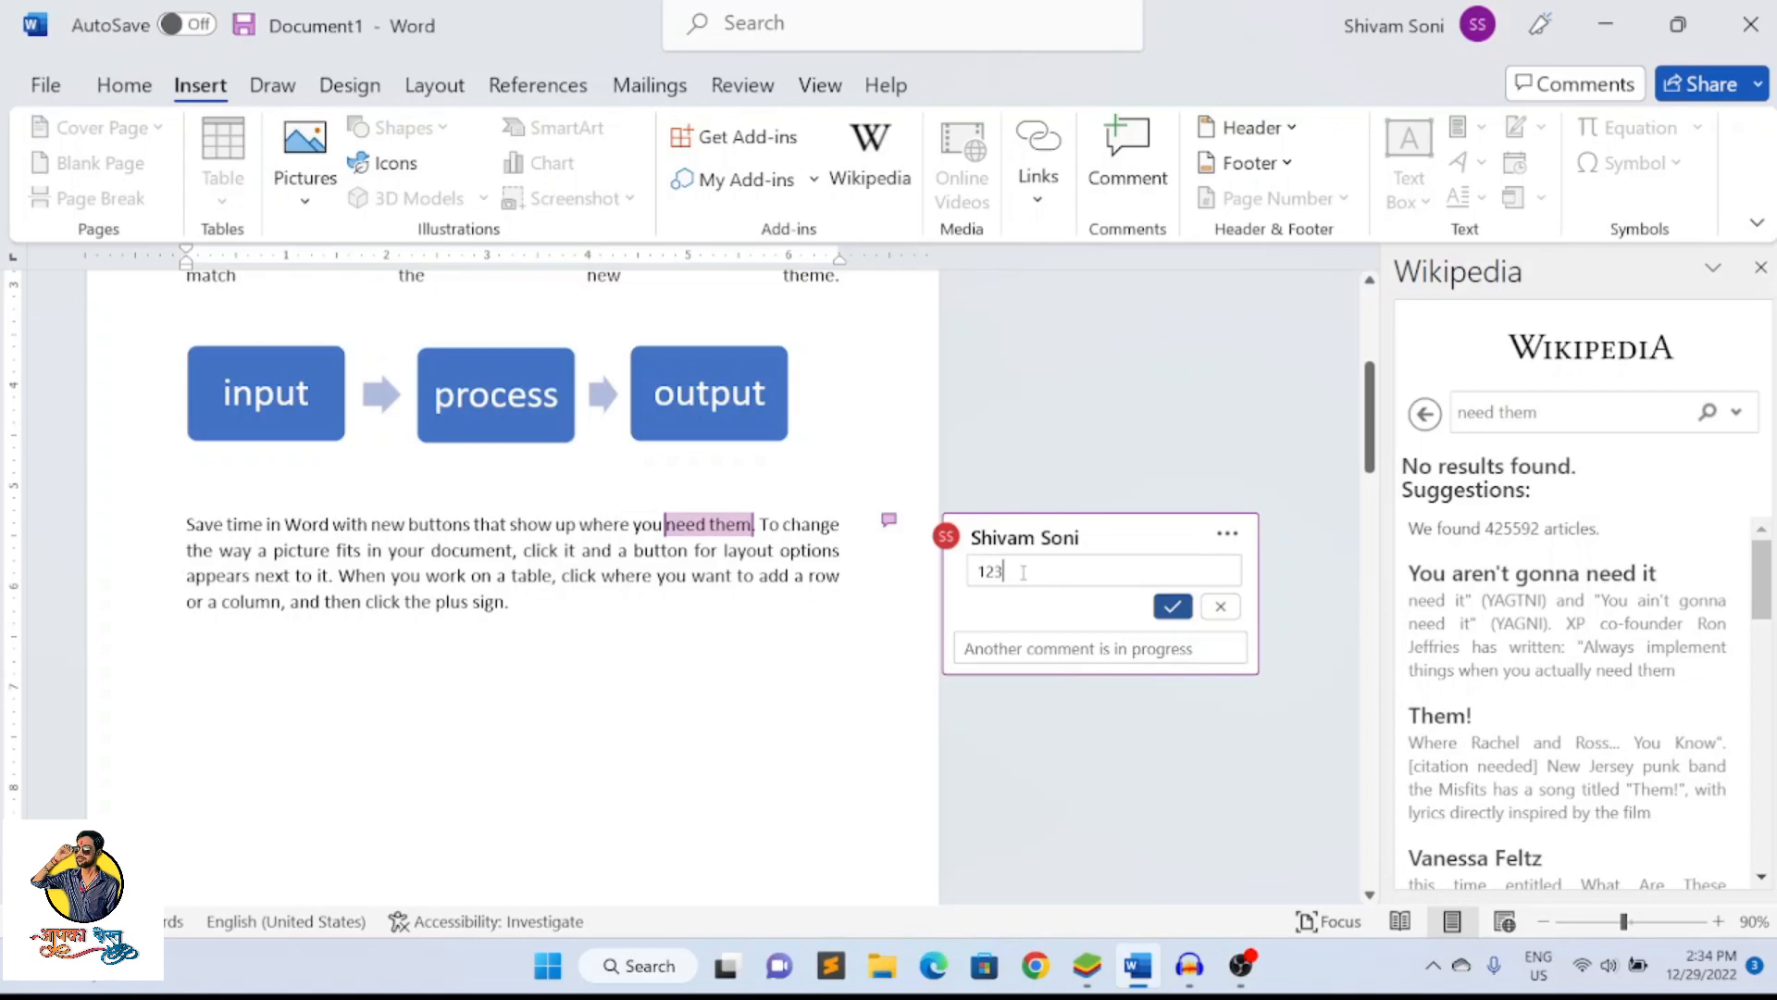
left_click(1227, 534)
left_click(1165, 609)
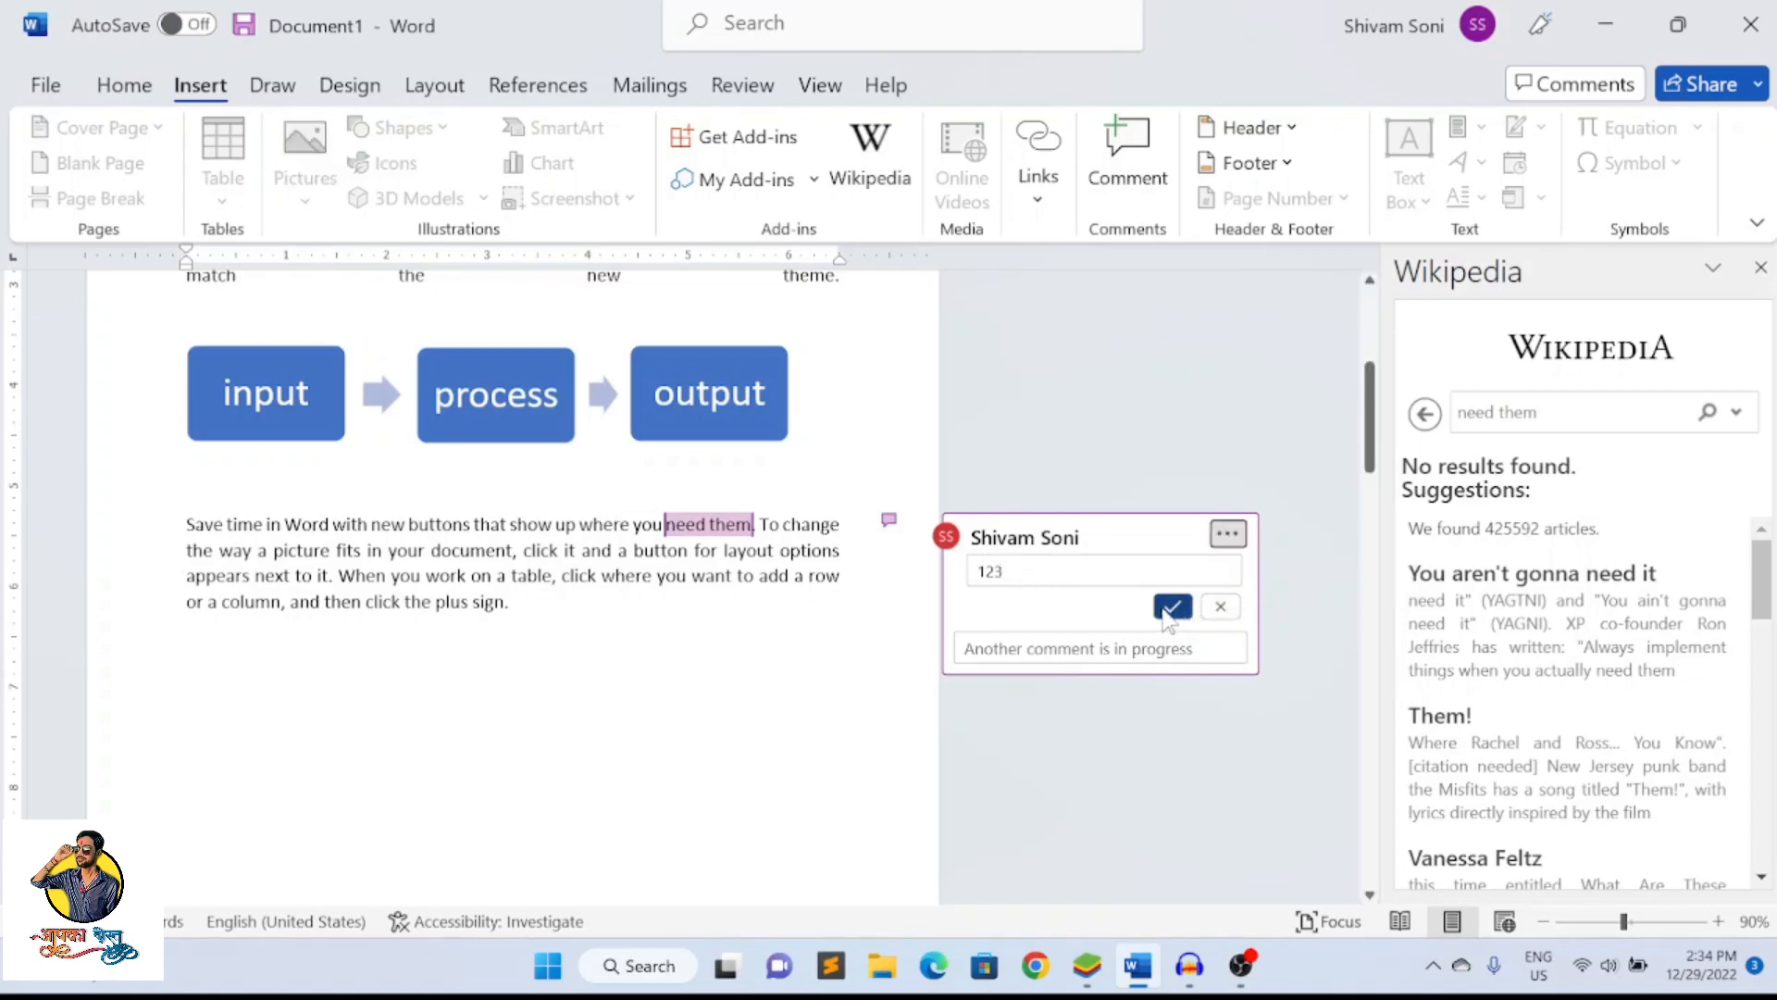
left_click(819, 625)
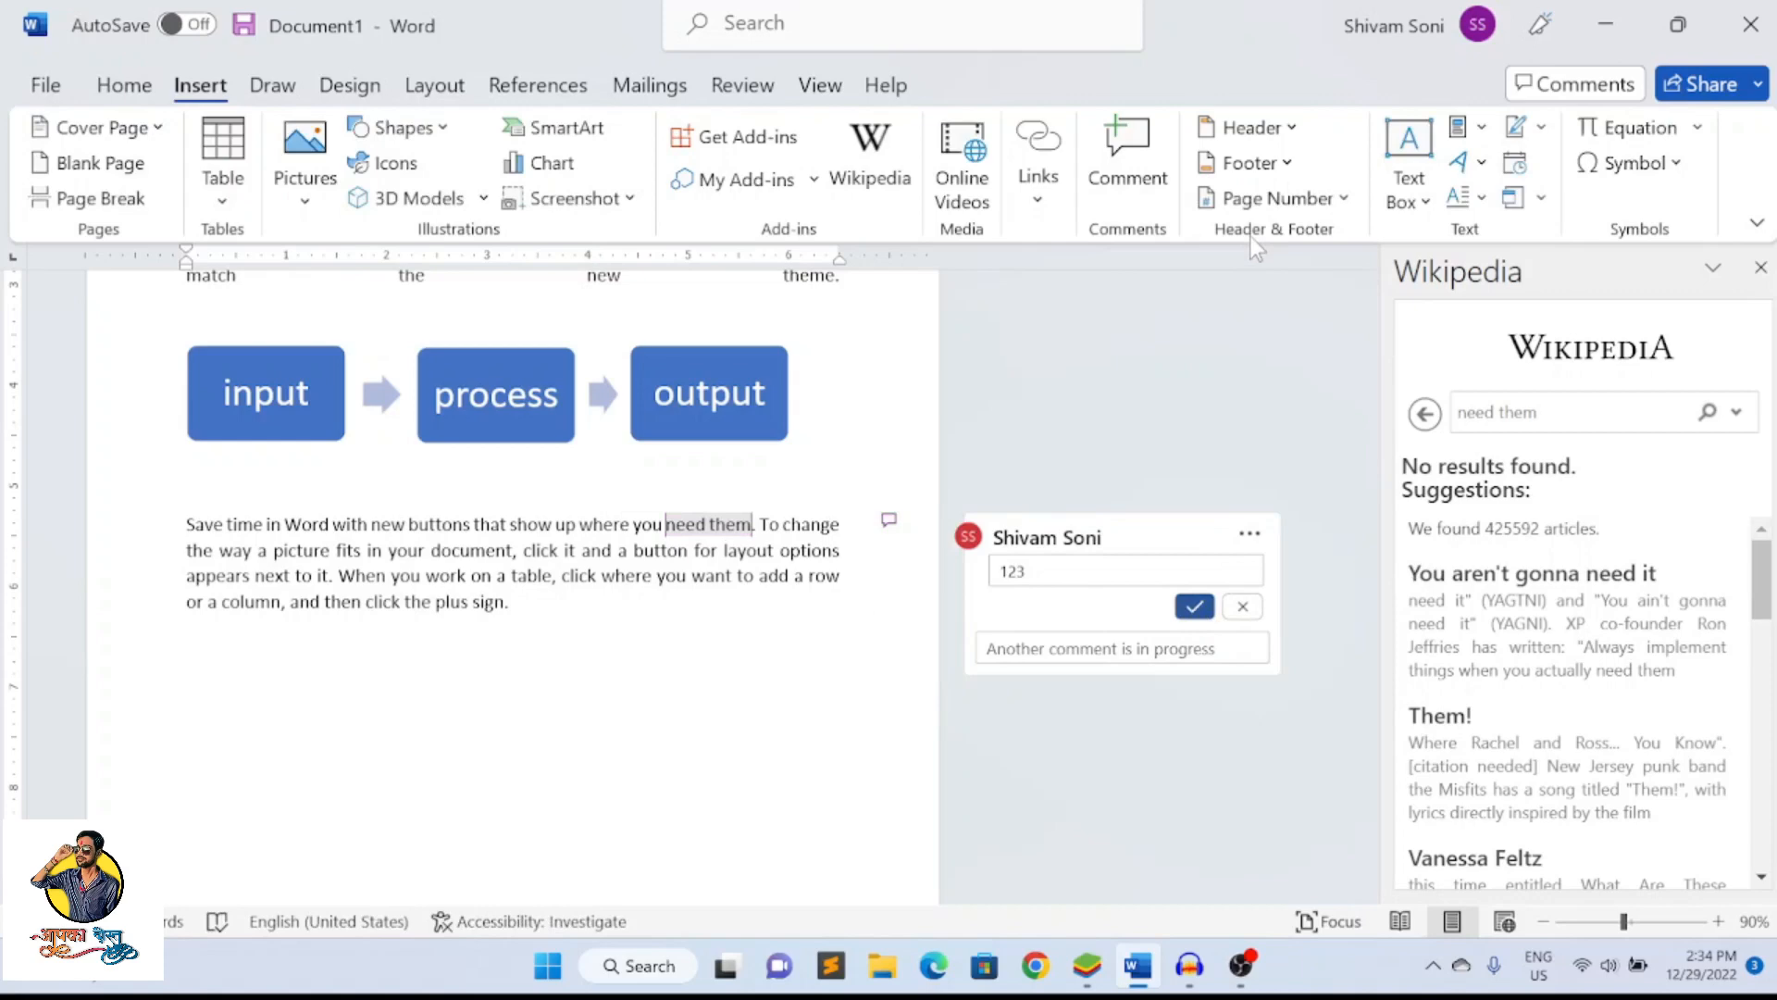
left_click(1251, 613)
Delete the comment thread attached to the words "need them"
left_click(1227, 533)
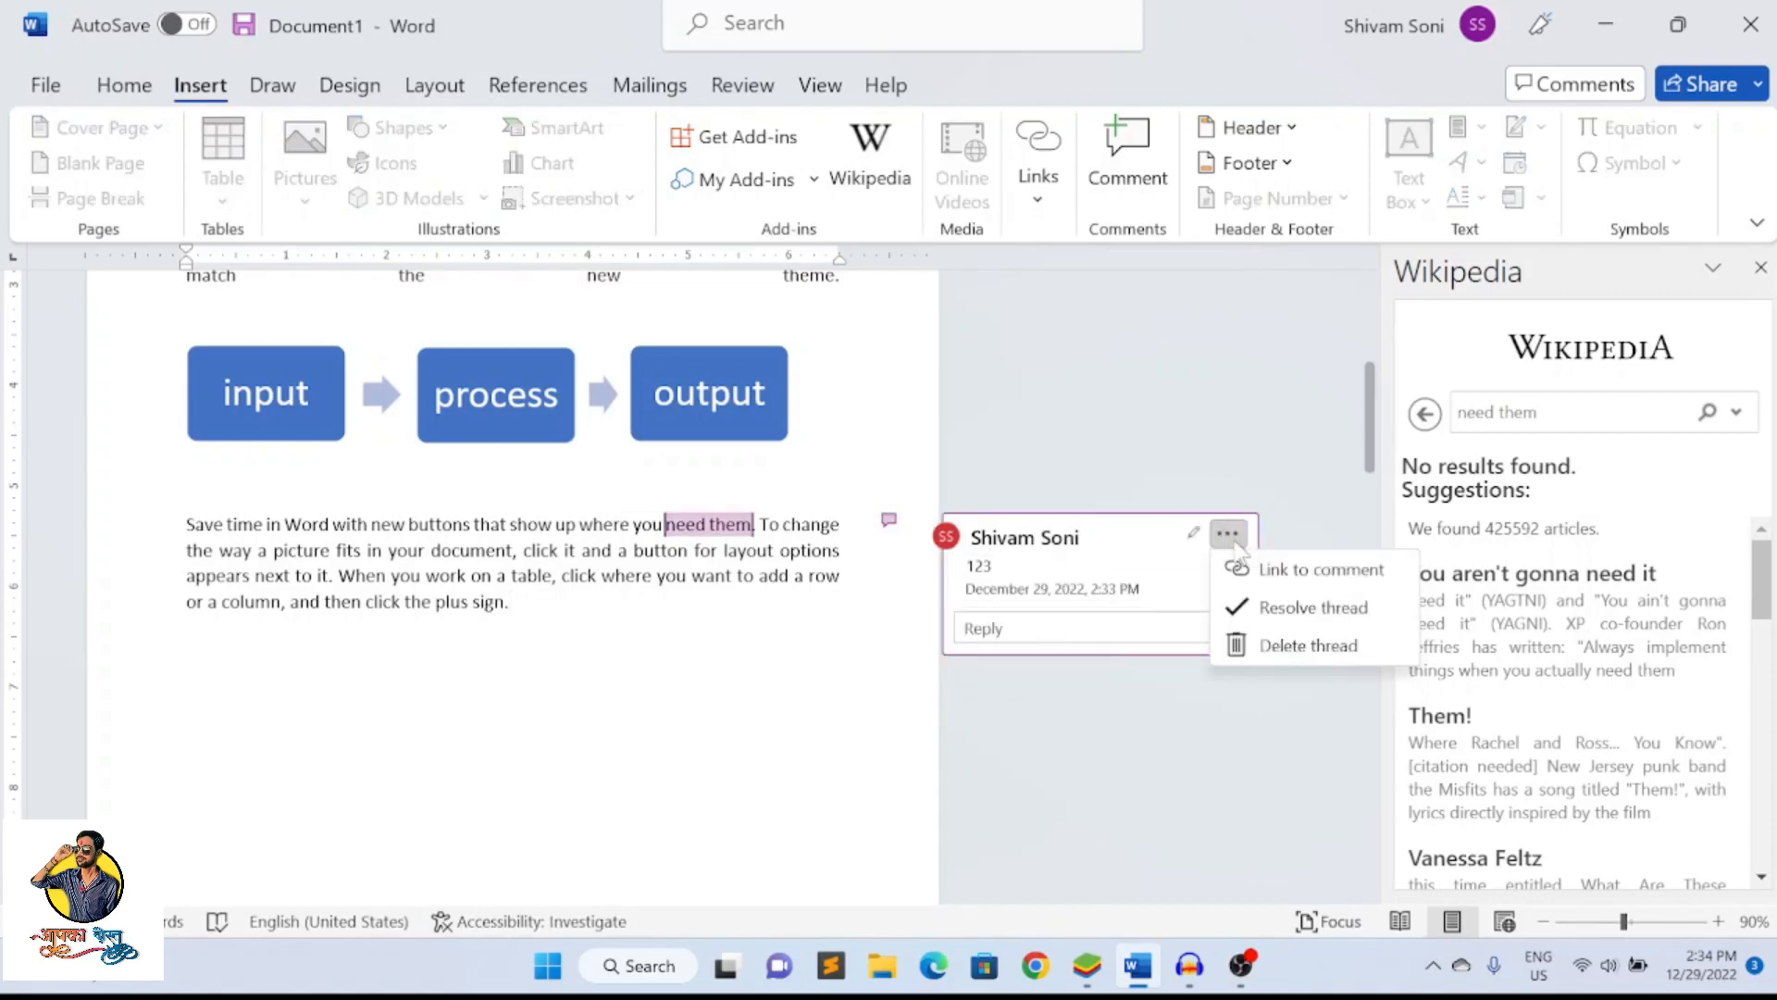
left_click(1251, 633)
left_click(857, 528)
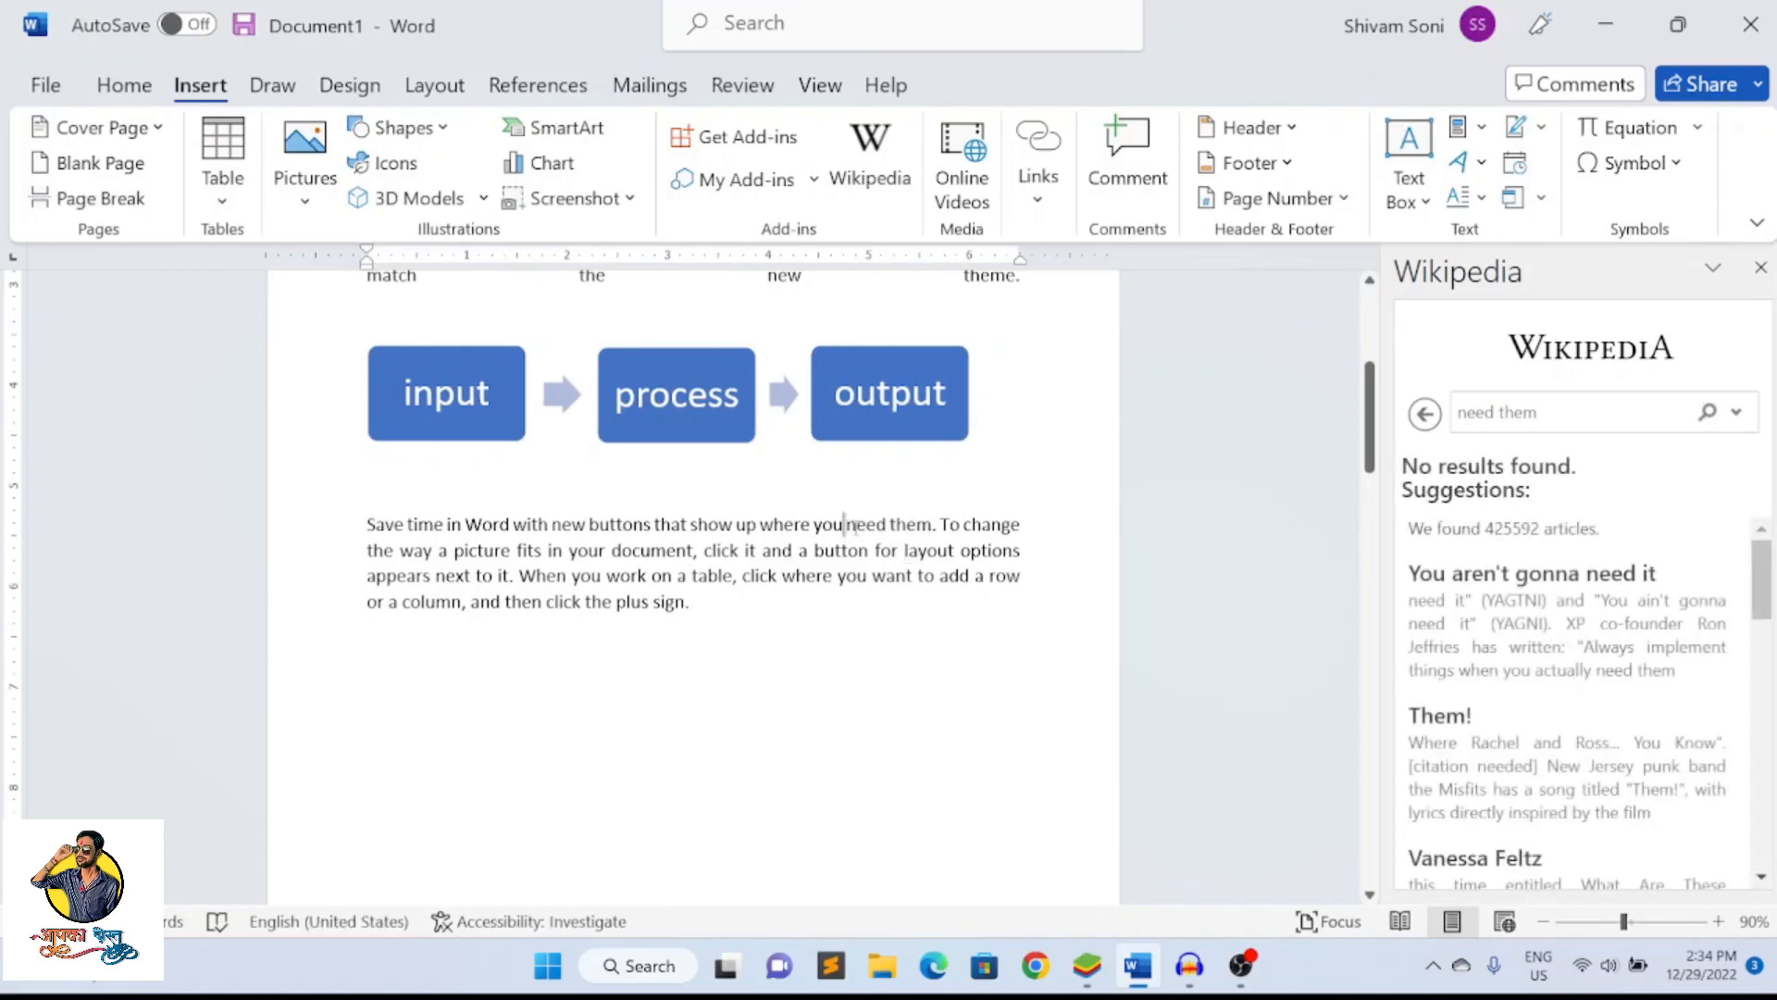
Select the words "buttons that" in the paragraph to look them up in Wikipedia, and clear the selection
left_click_drag(846, 527, 929, 527)
left_click(897, 574)
left_click_drag(589, 525, 689, 525)
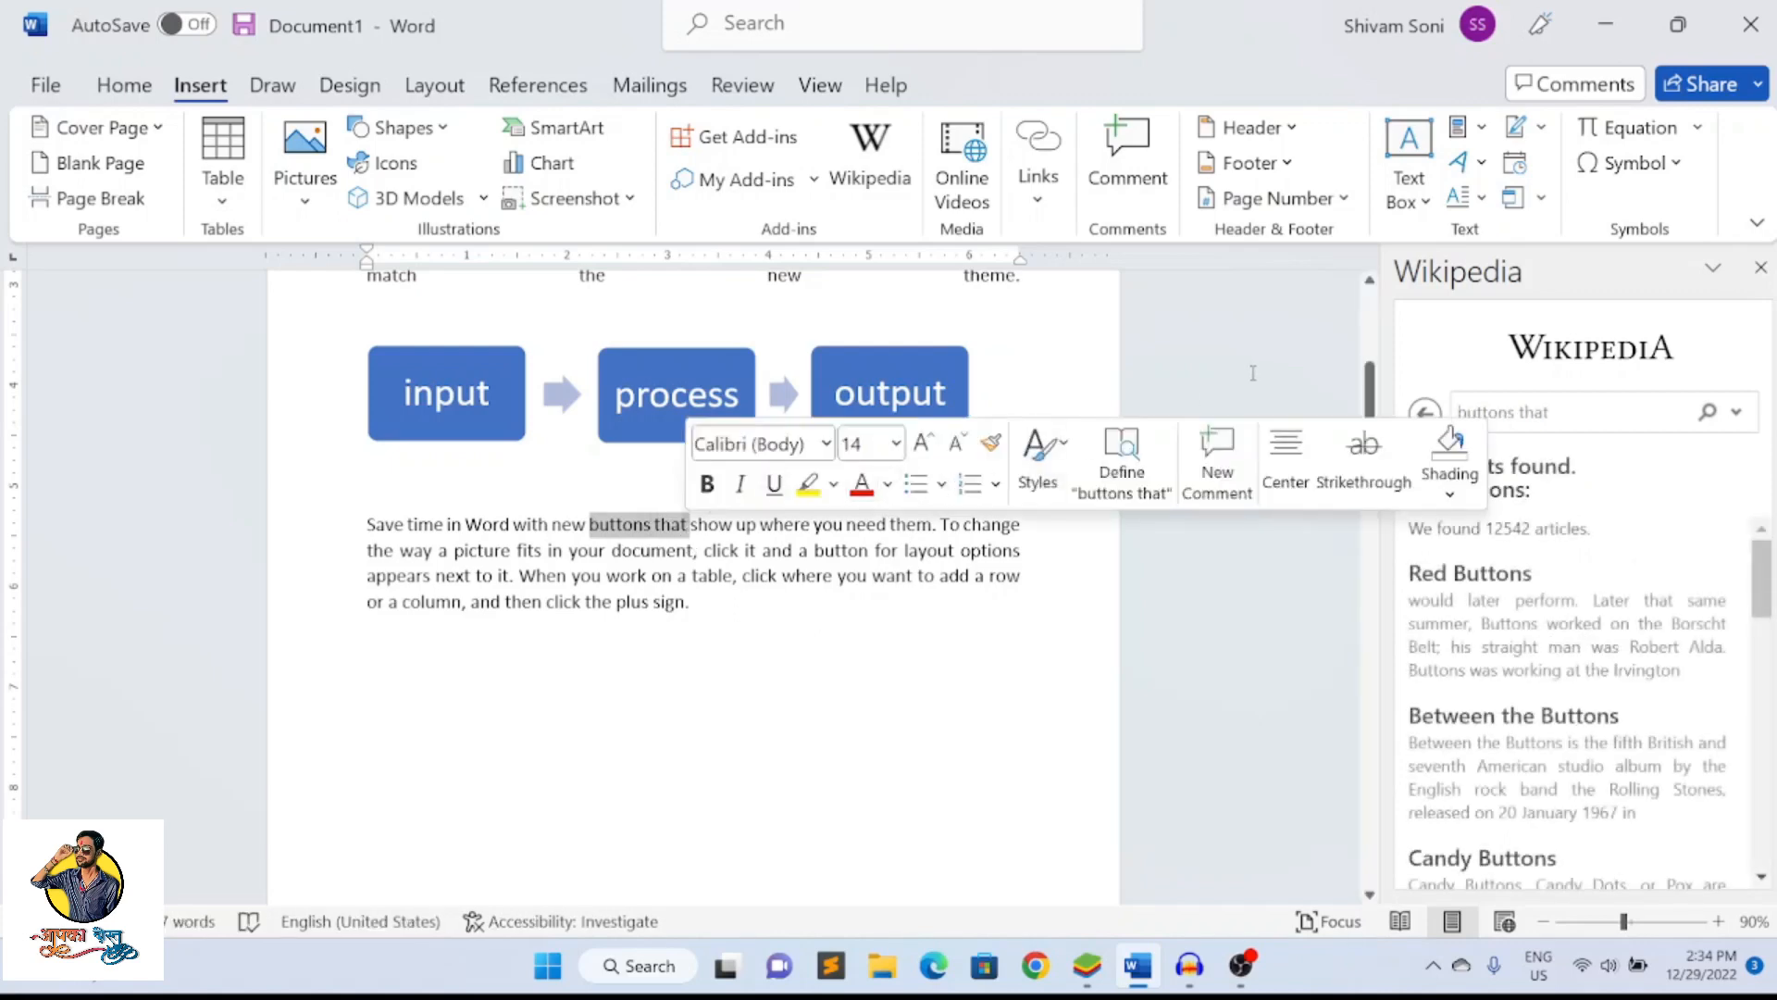
left_click(1182, 358)
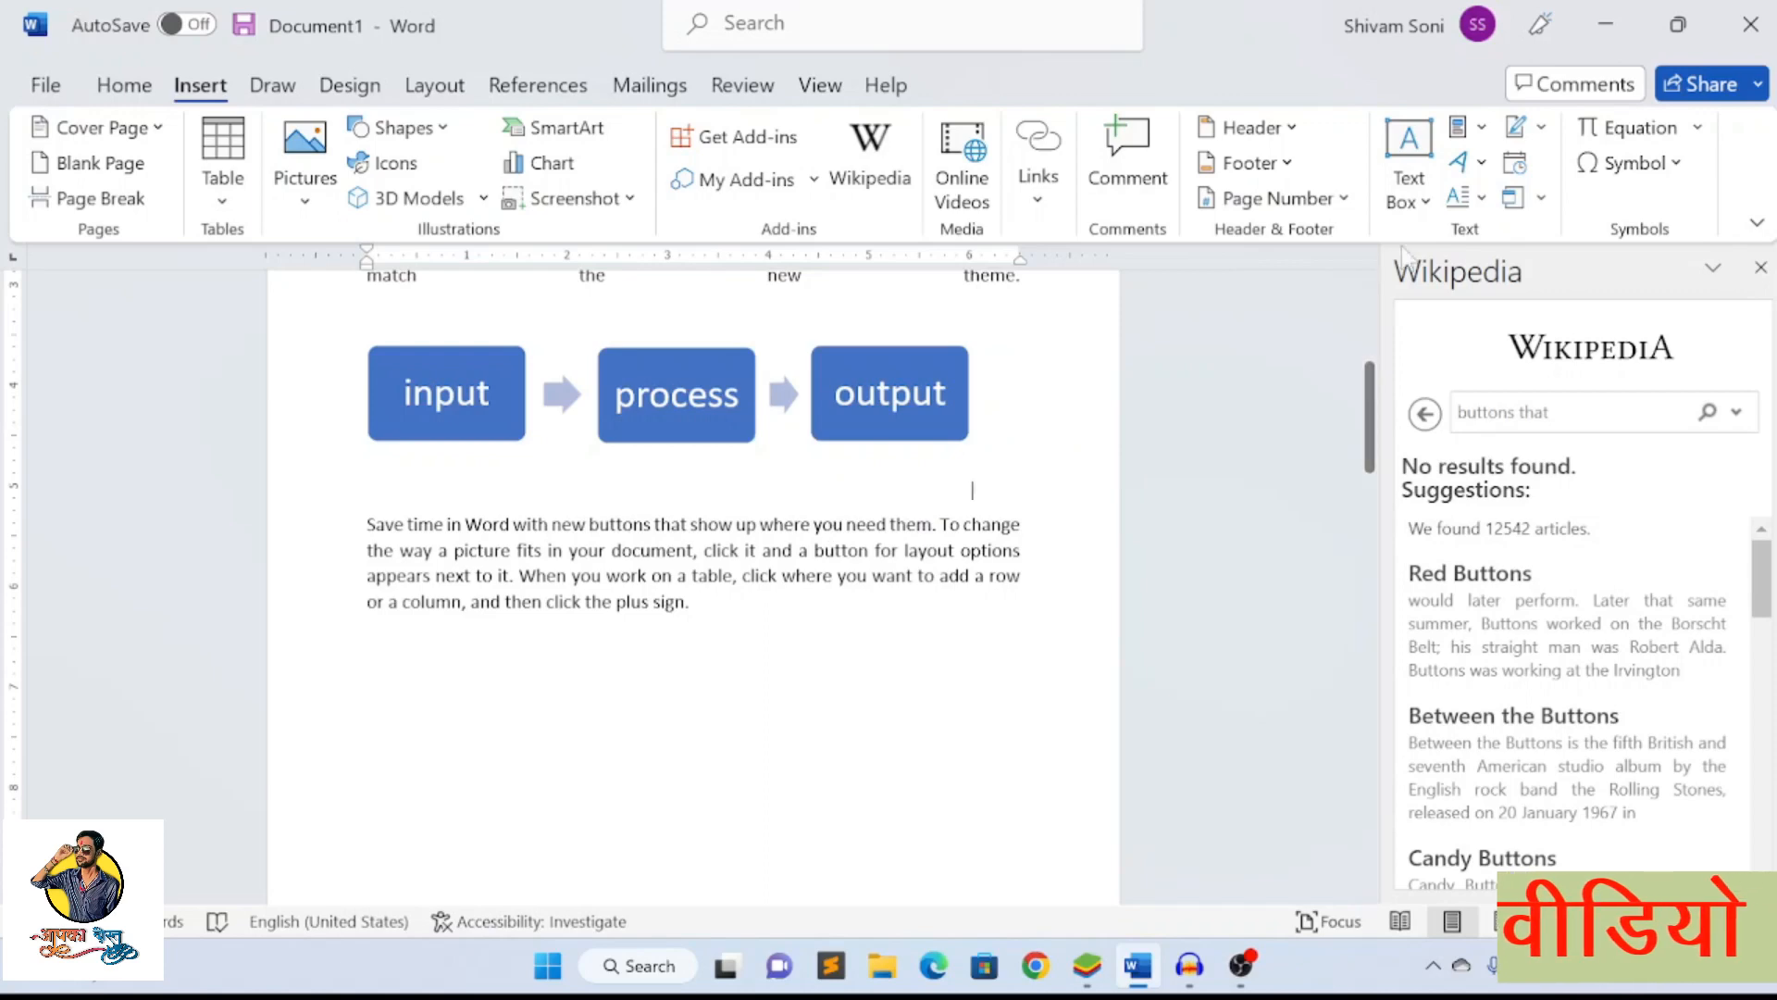
Browse the built-in header designs and examine the empty header area above the first page's opening paragraph
left_click(1300, 150)
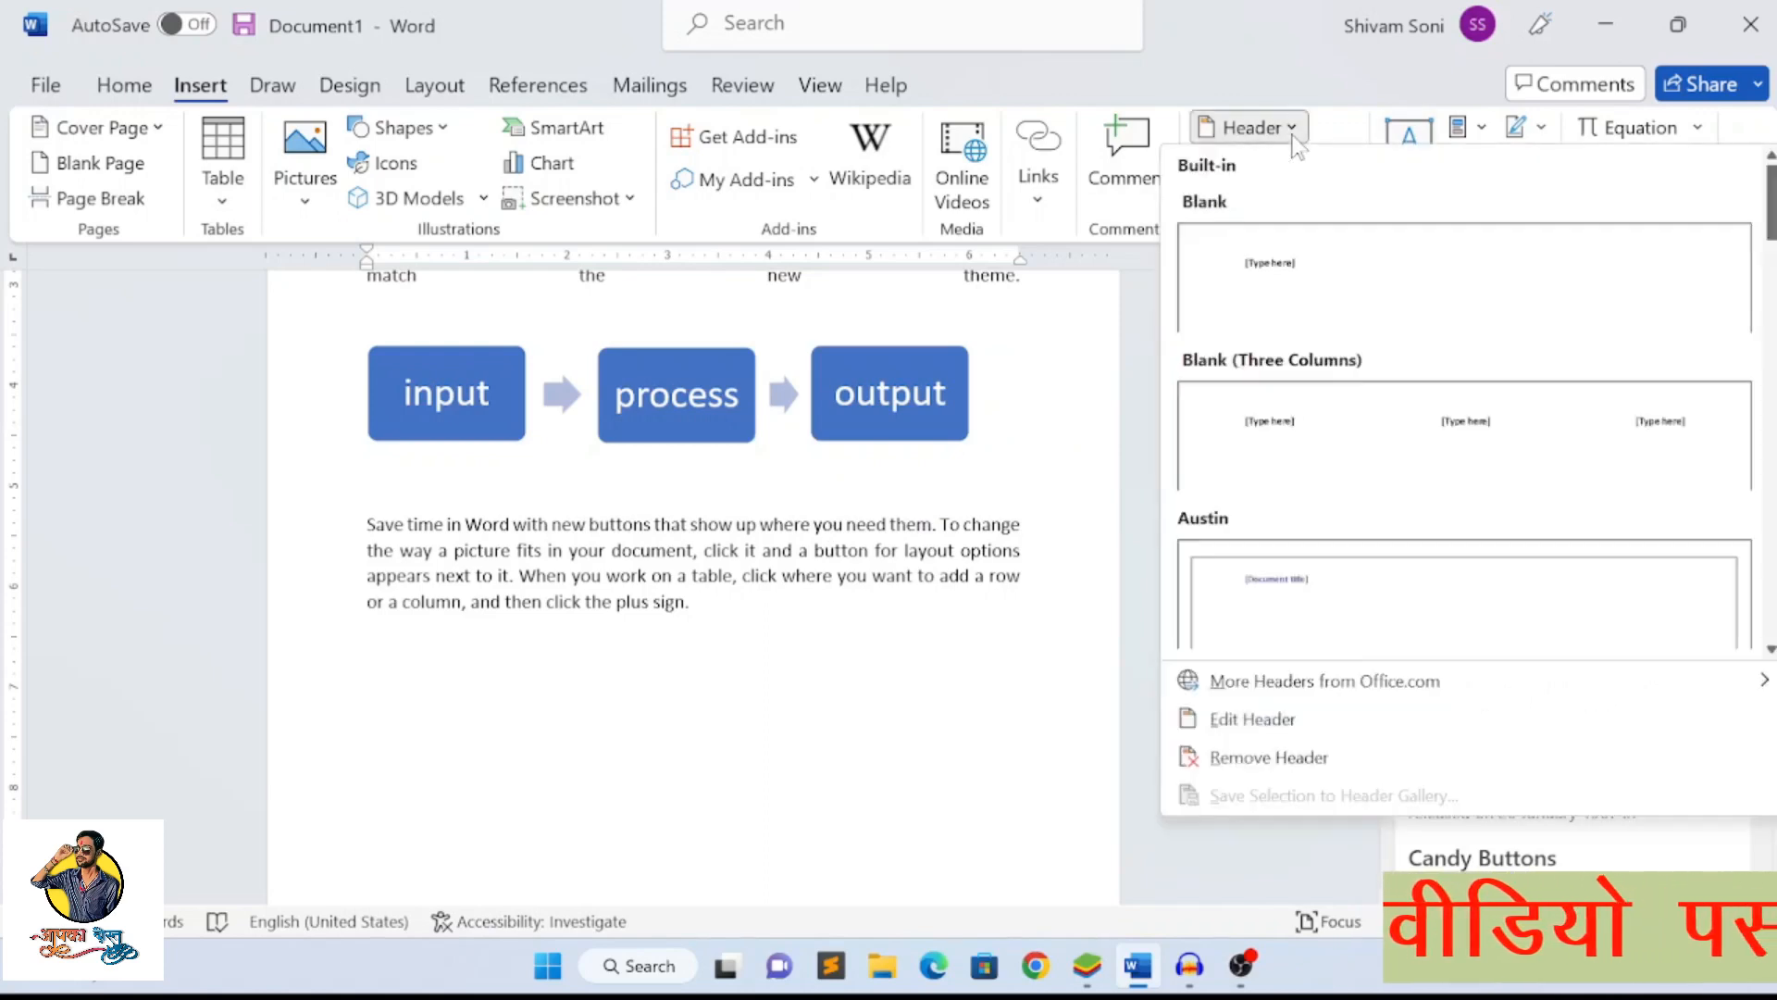
scroll(1196, 526, "down", 6)
scroll(1194, 519, "up", 6)
left_click(1143, 450)
left_click(1250, 127)
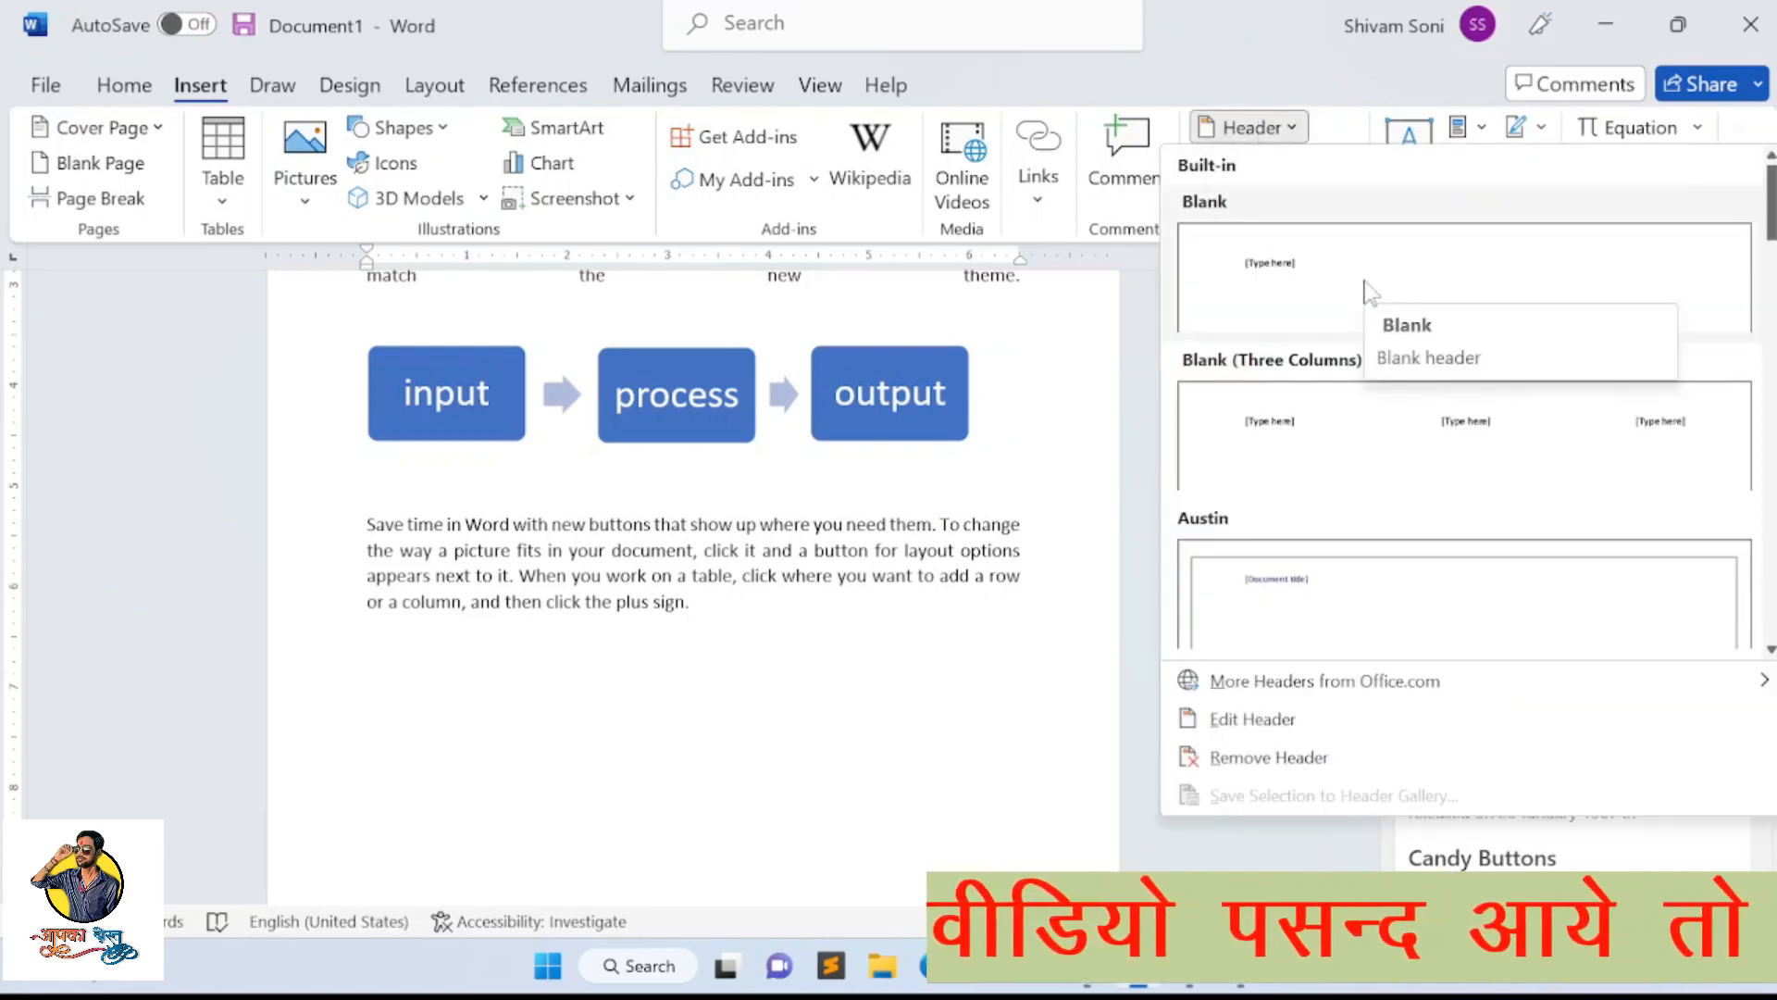
scroll(597, 296, "up", 5)
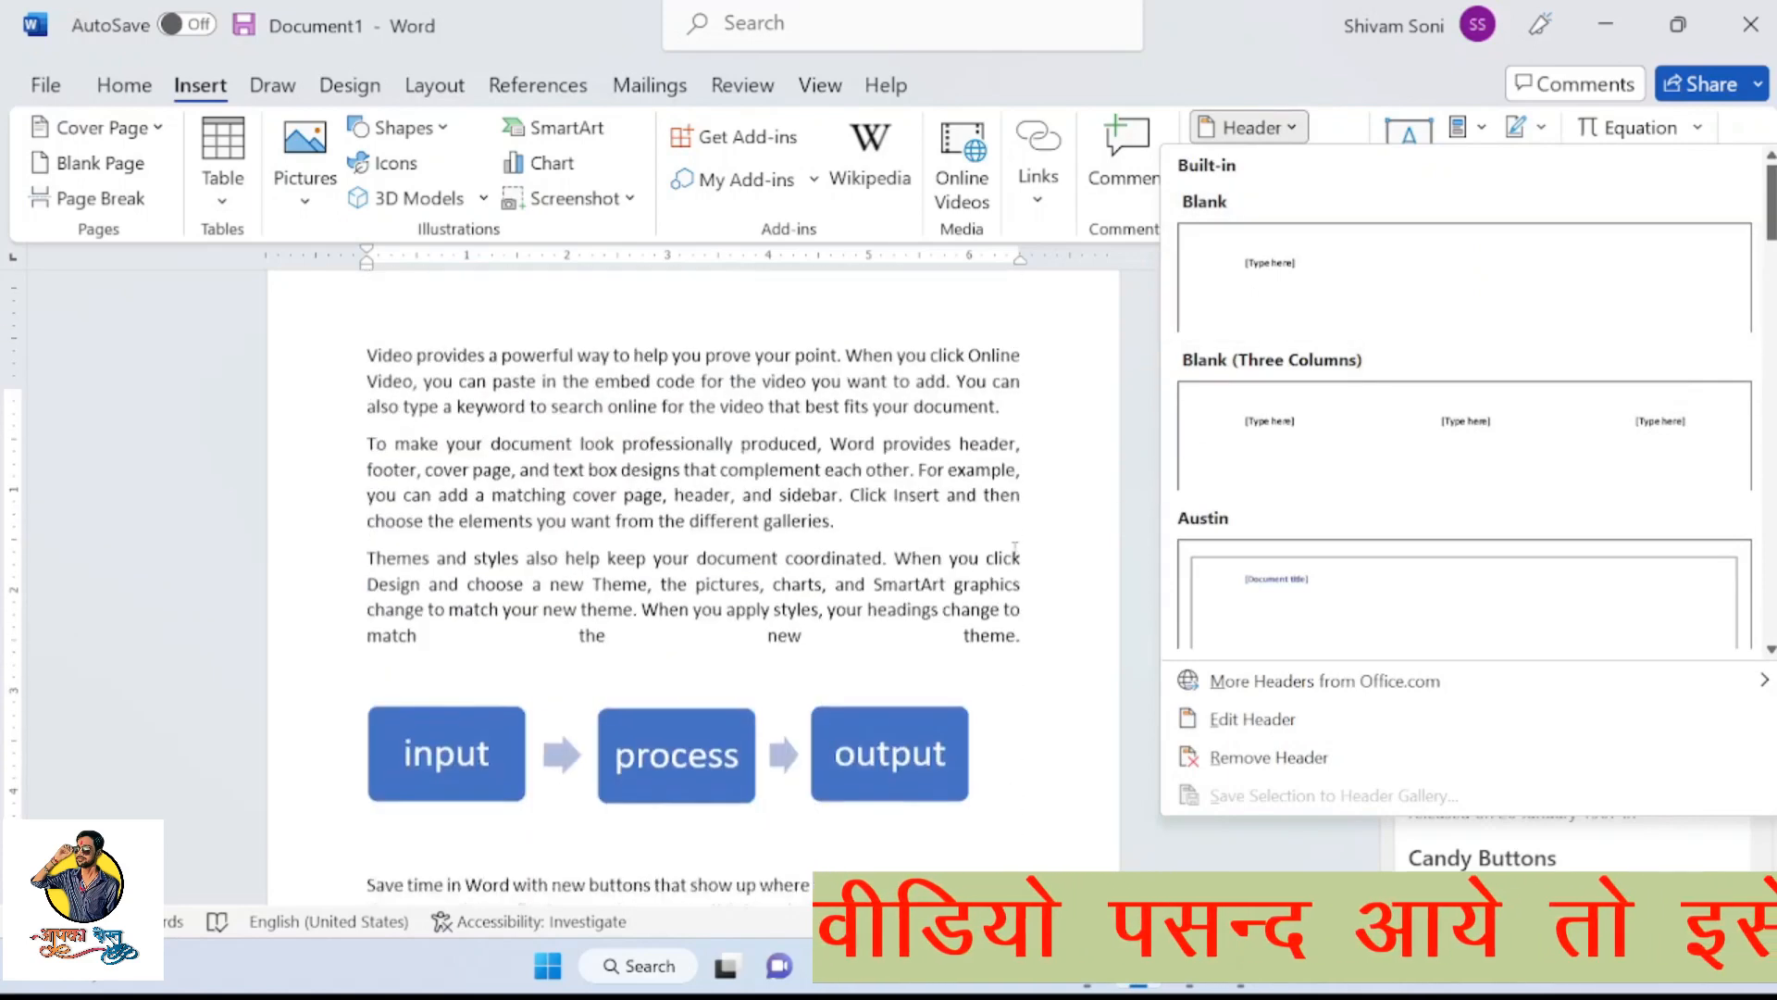
left_click(568, 342)
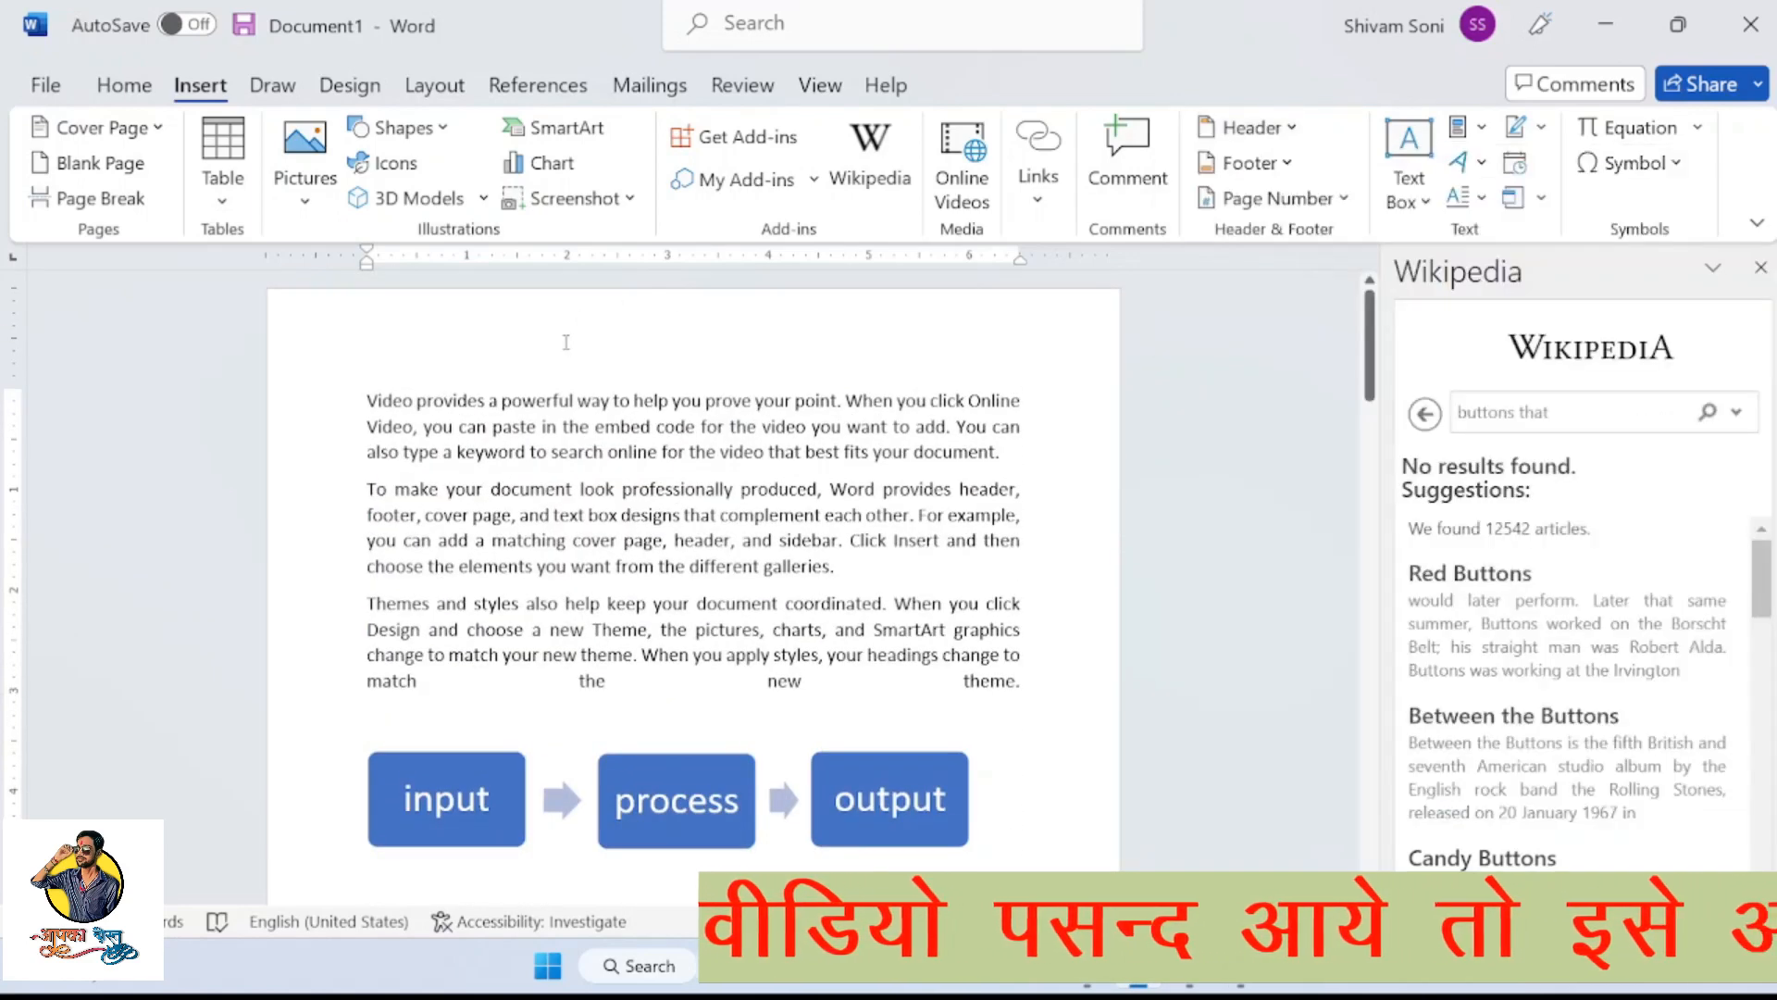
Close the Wikipedia pane and insert the Blank (Three Columns) header into the document
scroll(564, 340, "down", 10)
left_click(1760, 267)
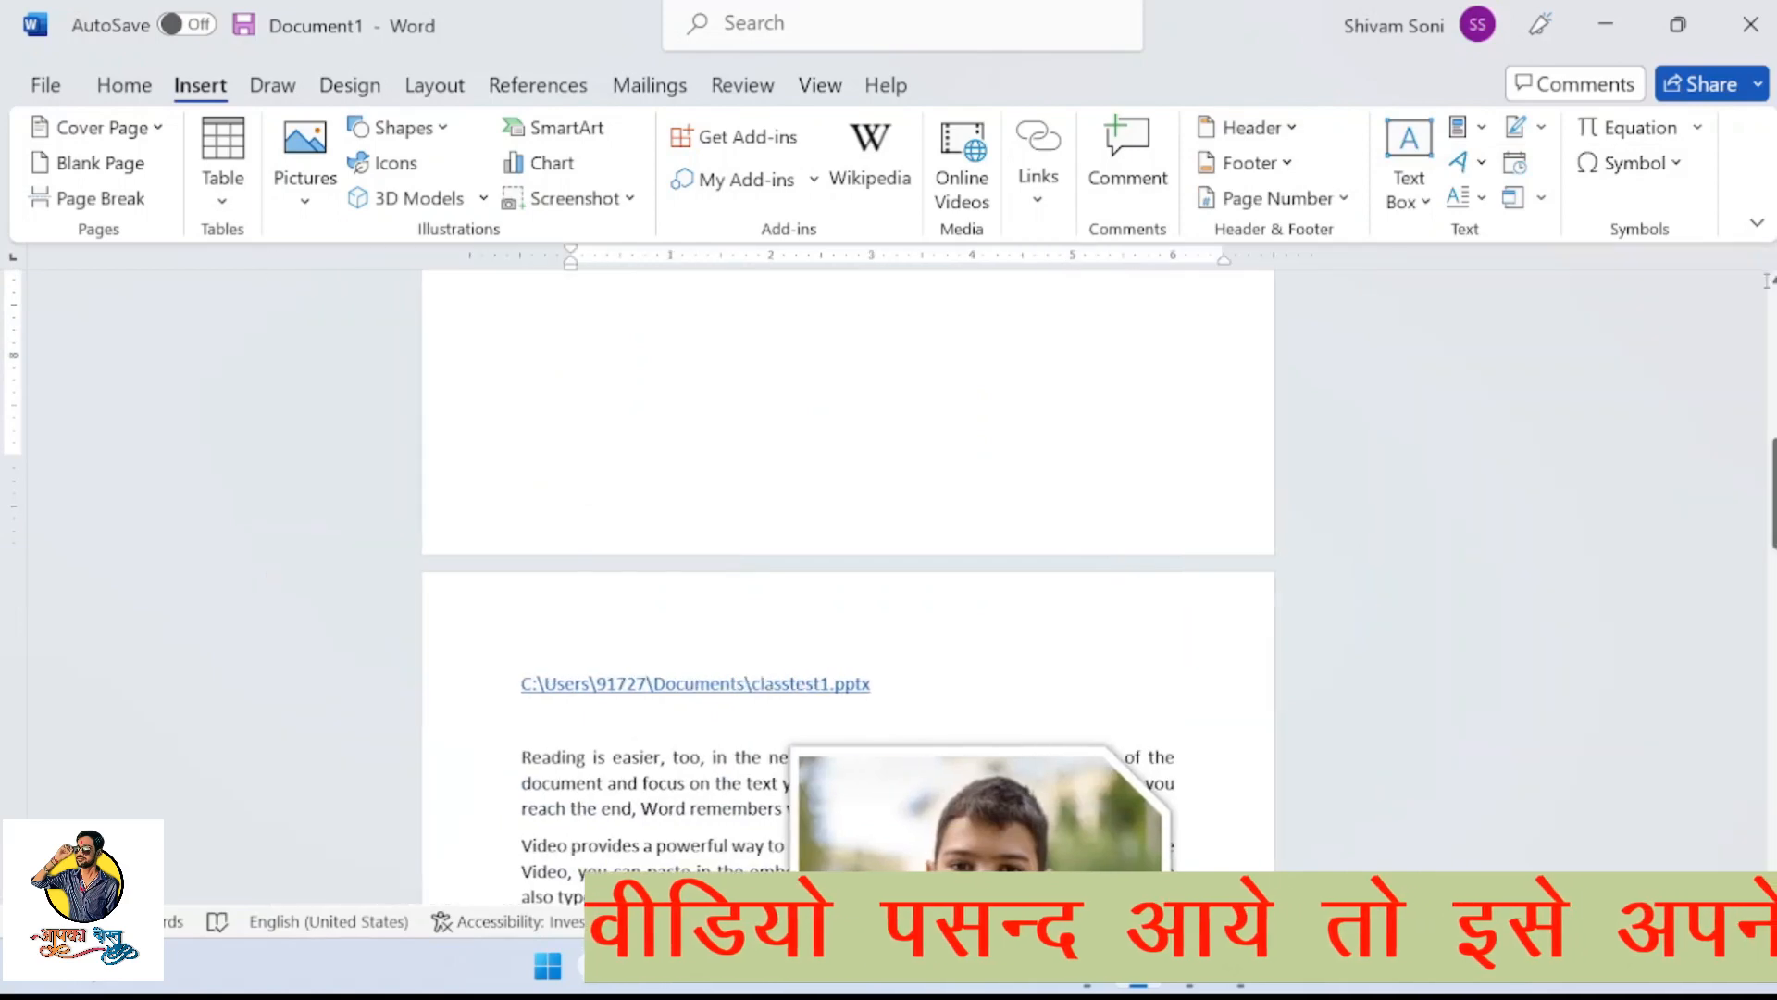
scroll(868, 479, "up", 6)
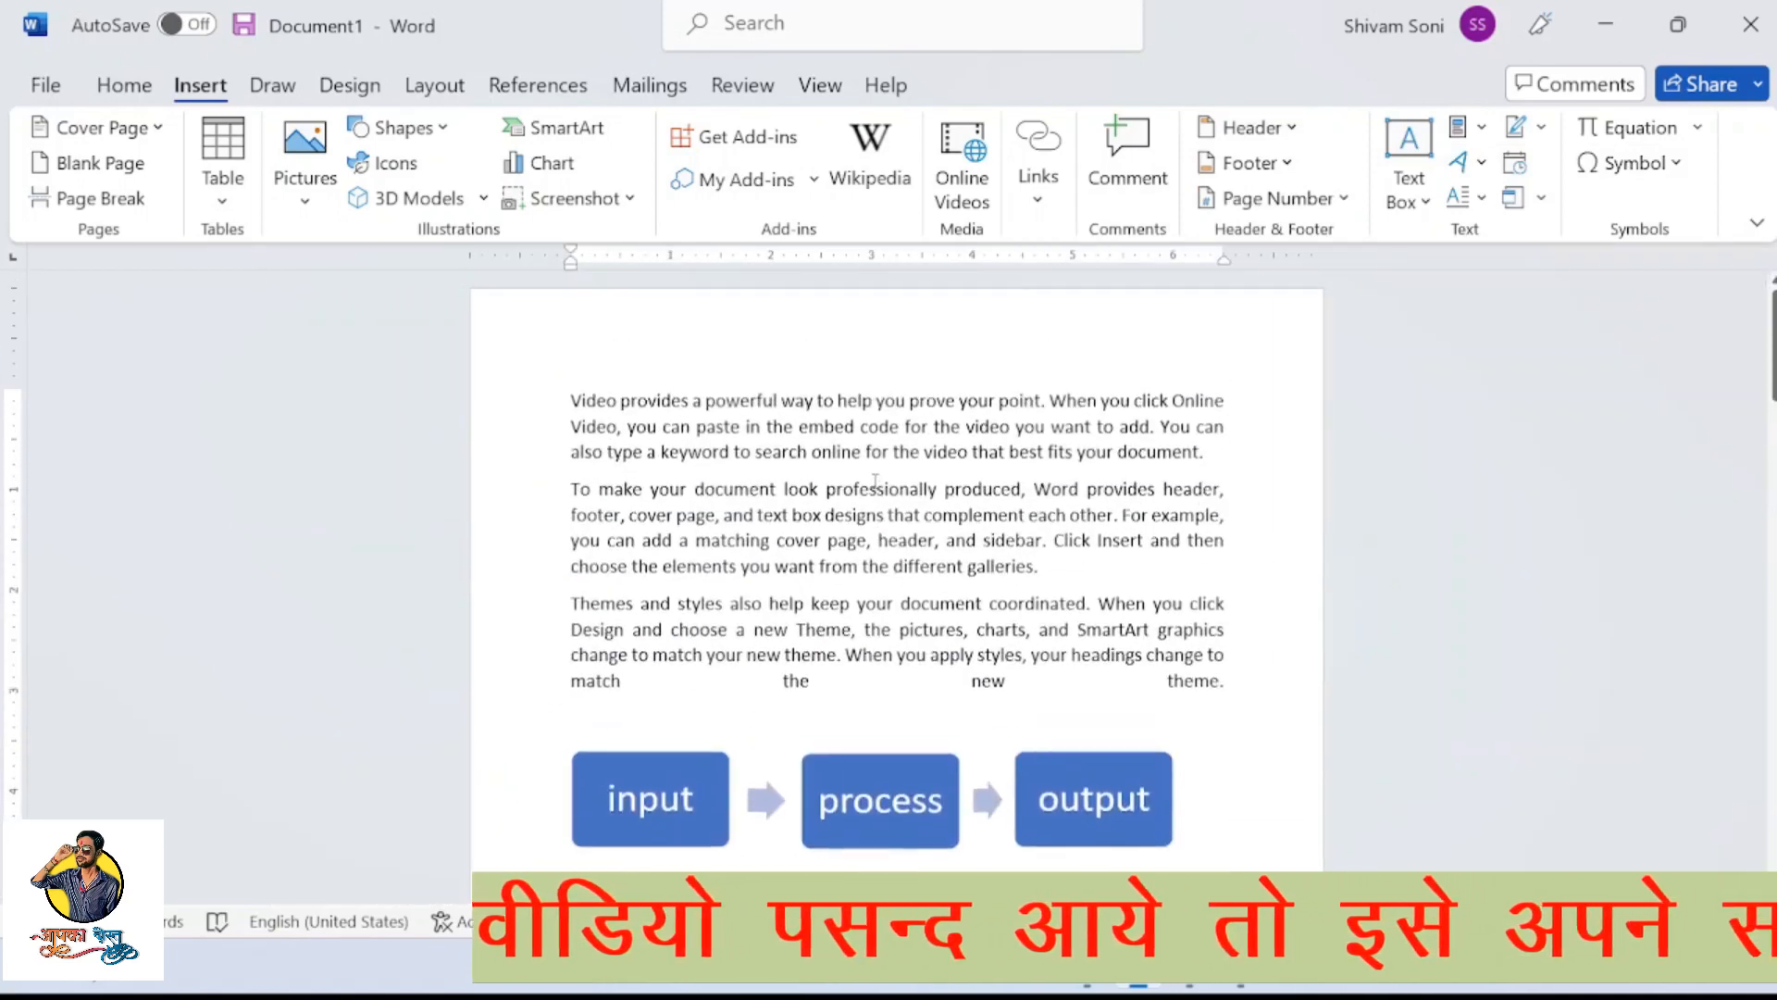
left_click(1231, 139)
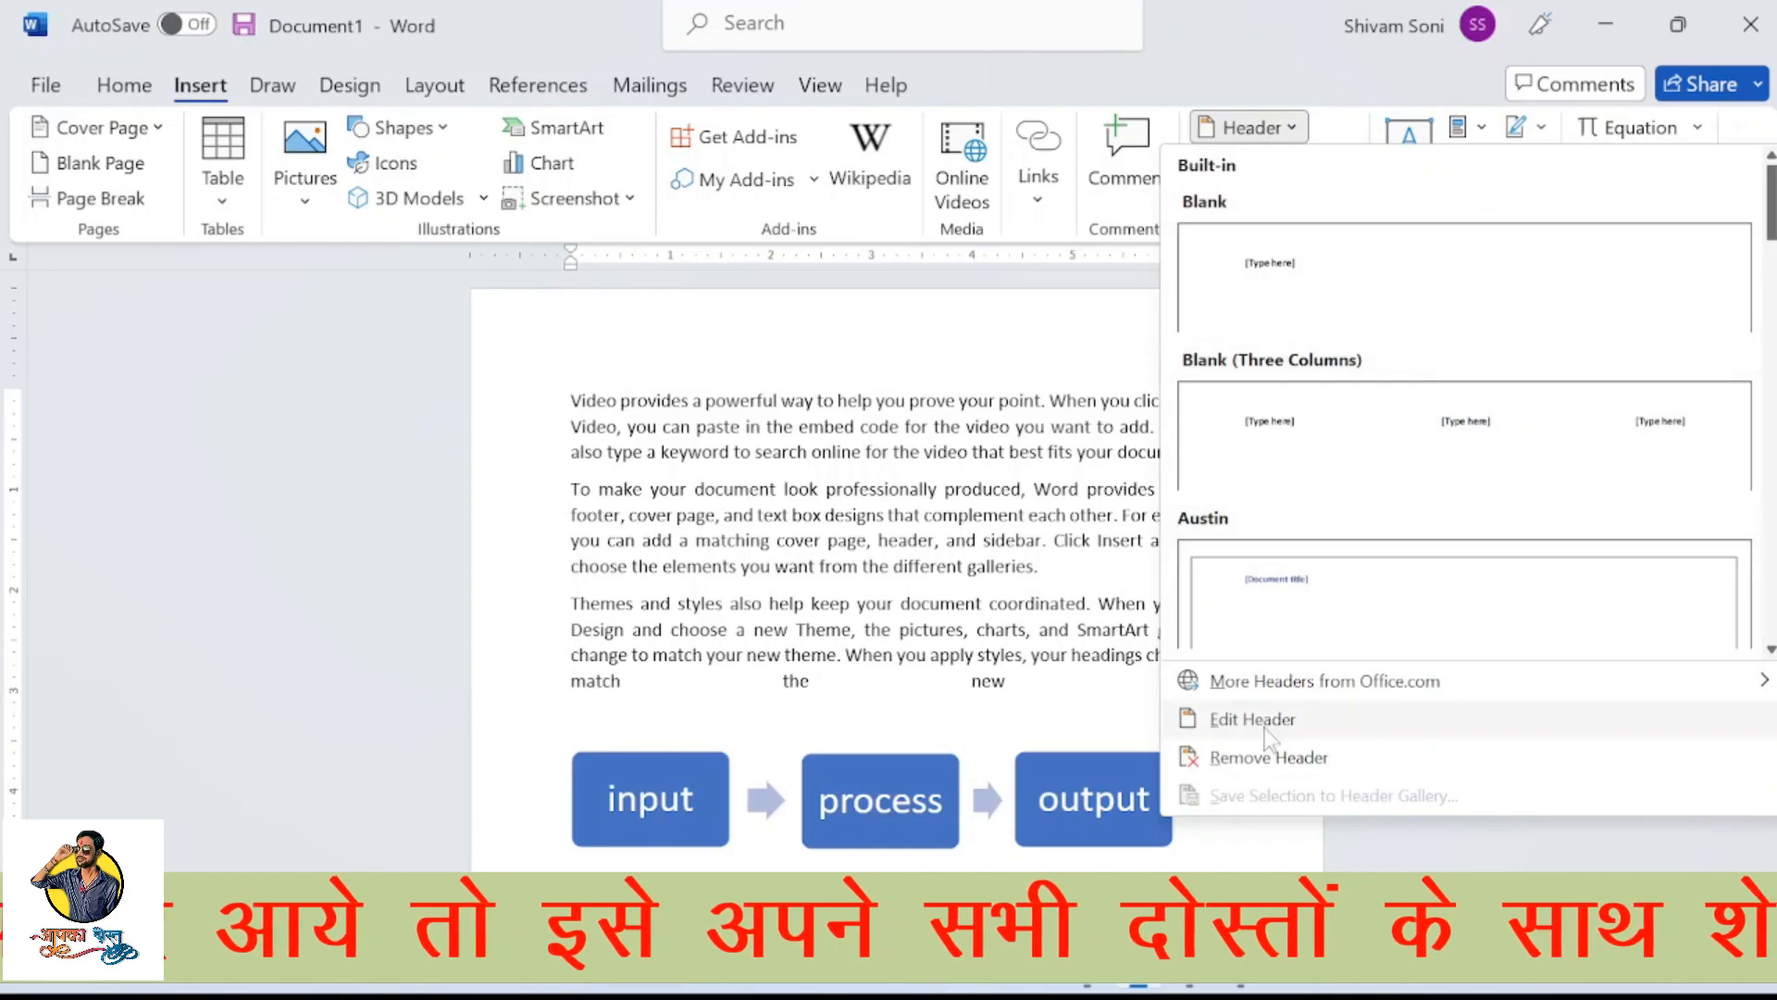
left_click(1365, 413)
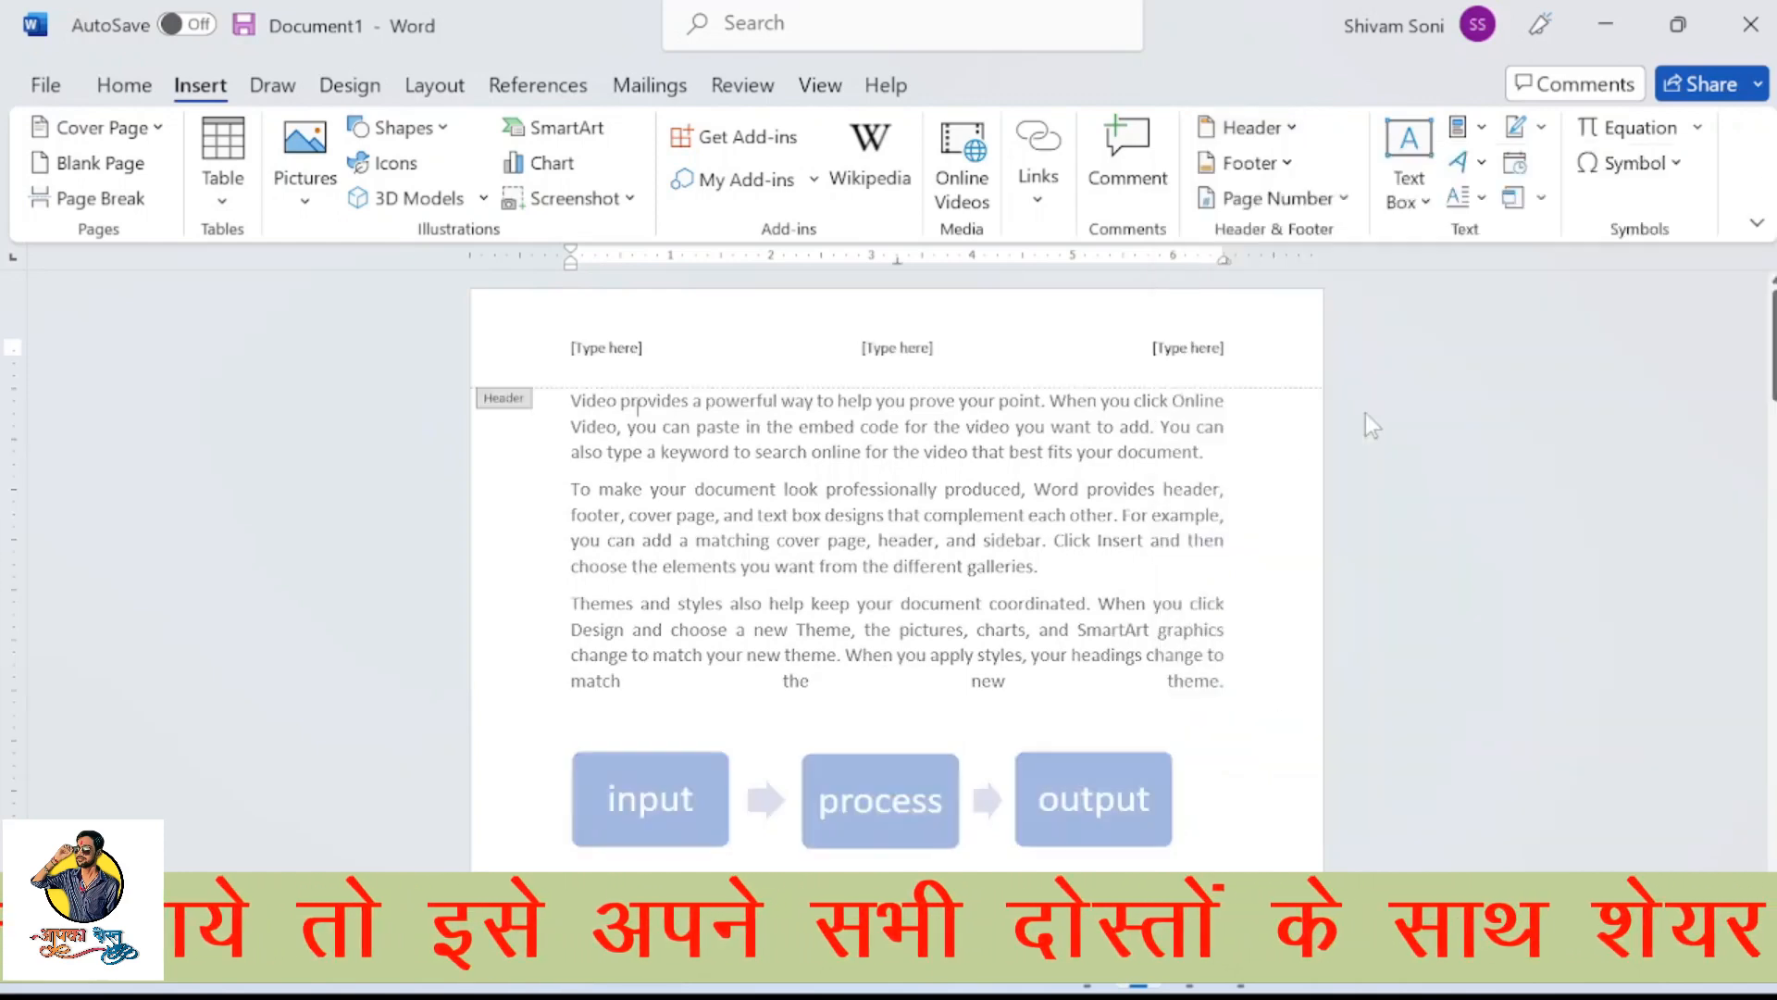
Fill the header's left placeholder with the text "msoffice"
left_click(633, 347)
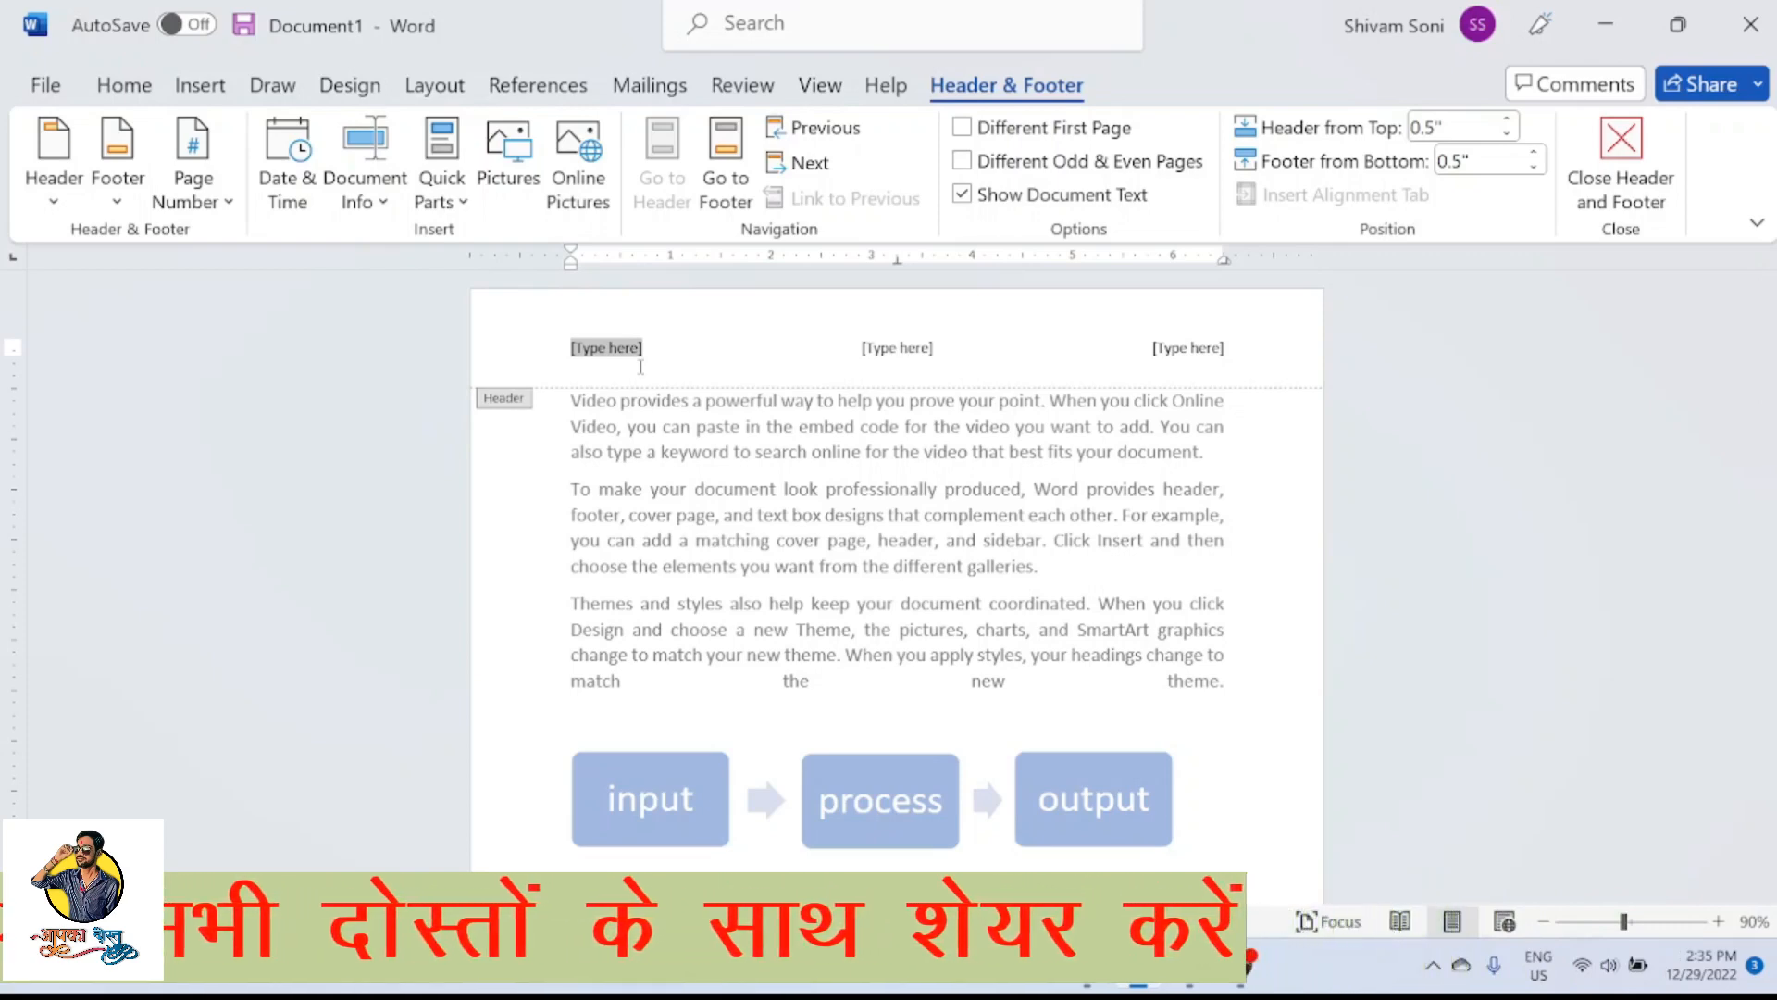
type("msword")
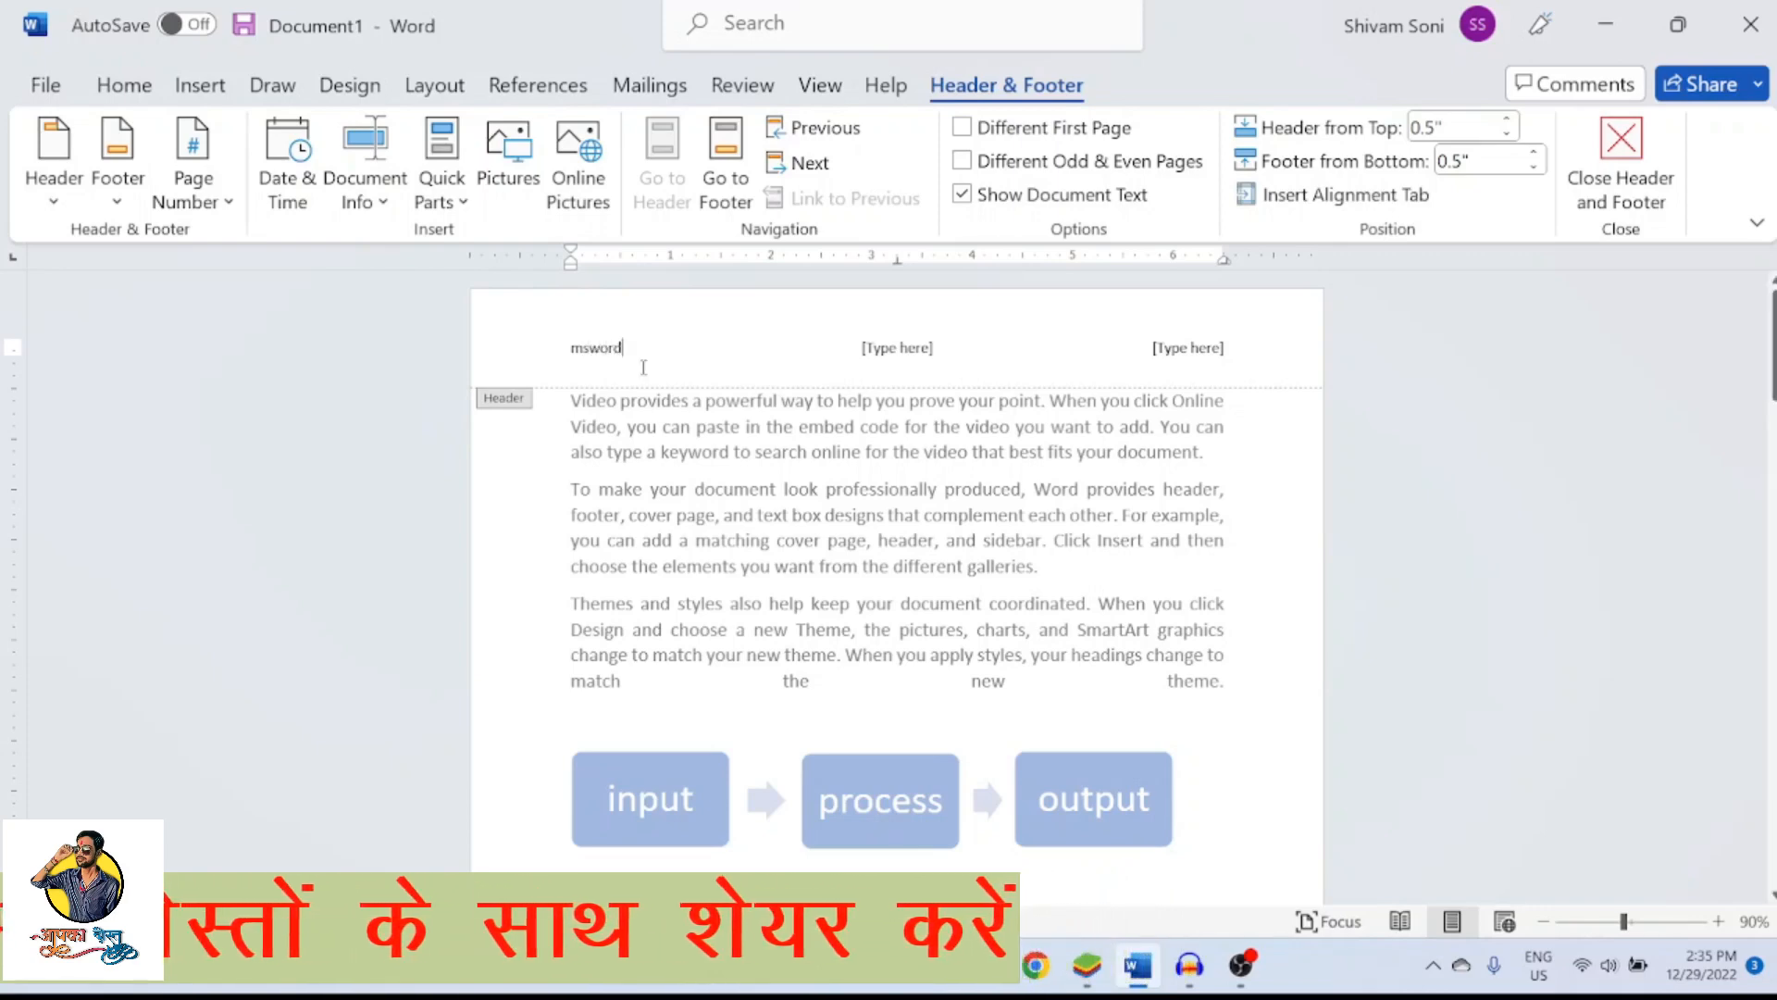
left_click(899, 348)
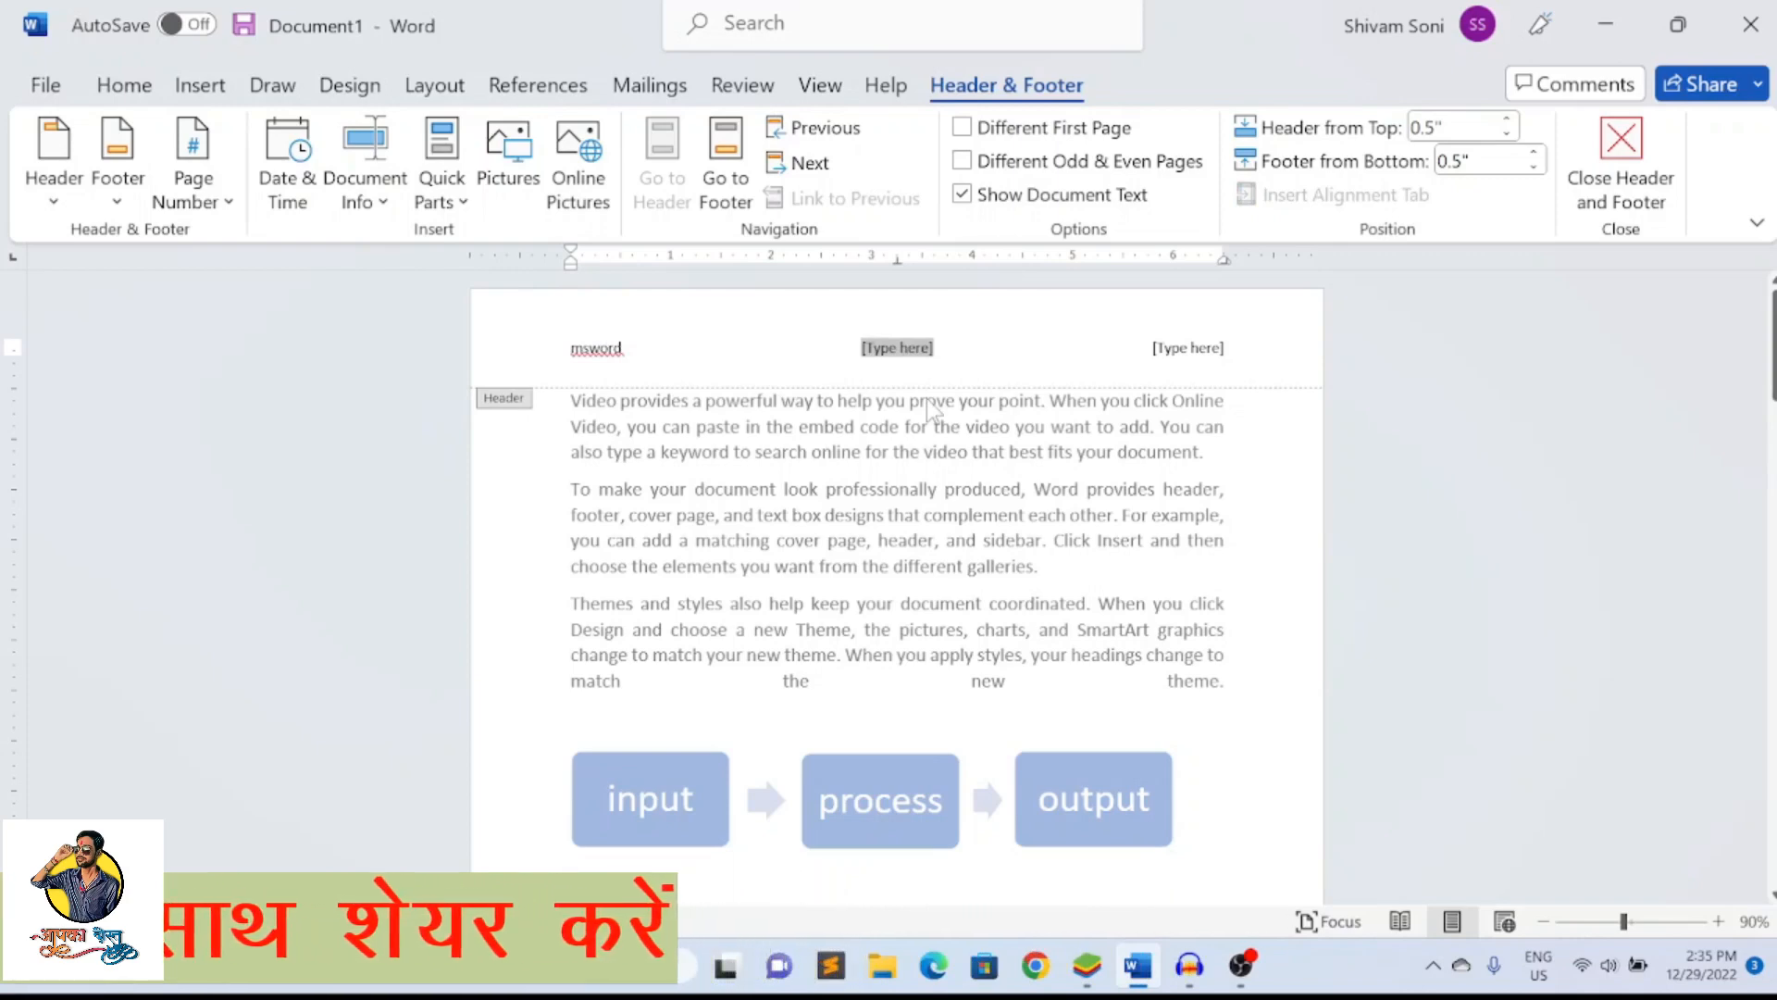
left_click_drag(631, 360, 466, 357)
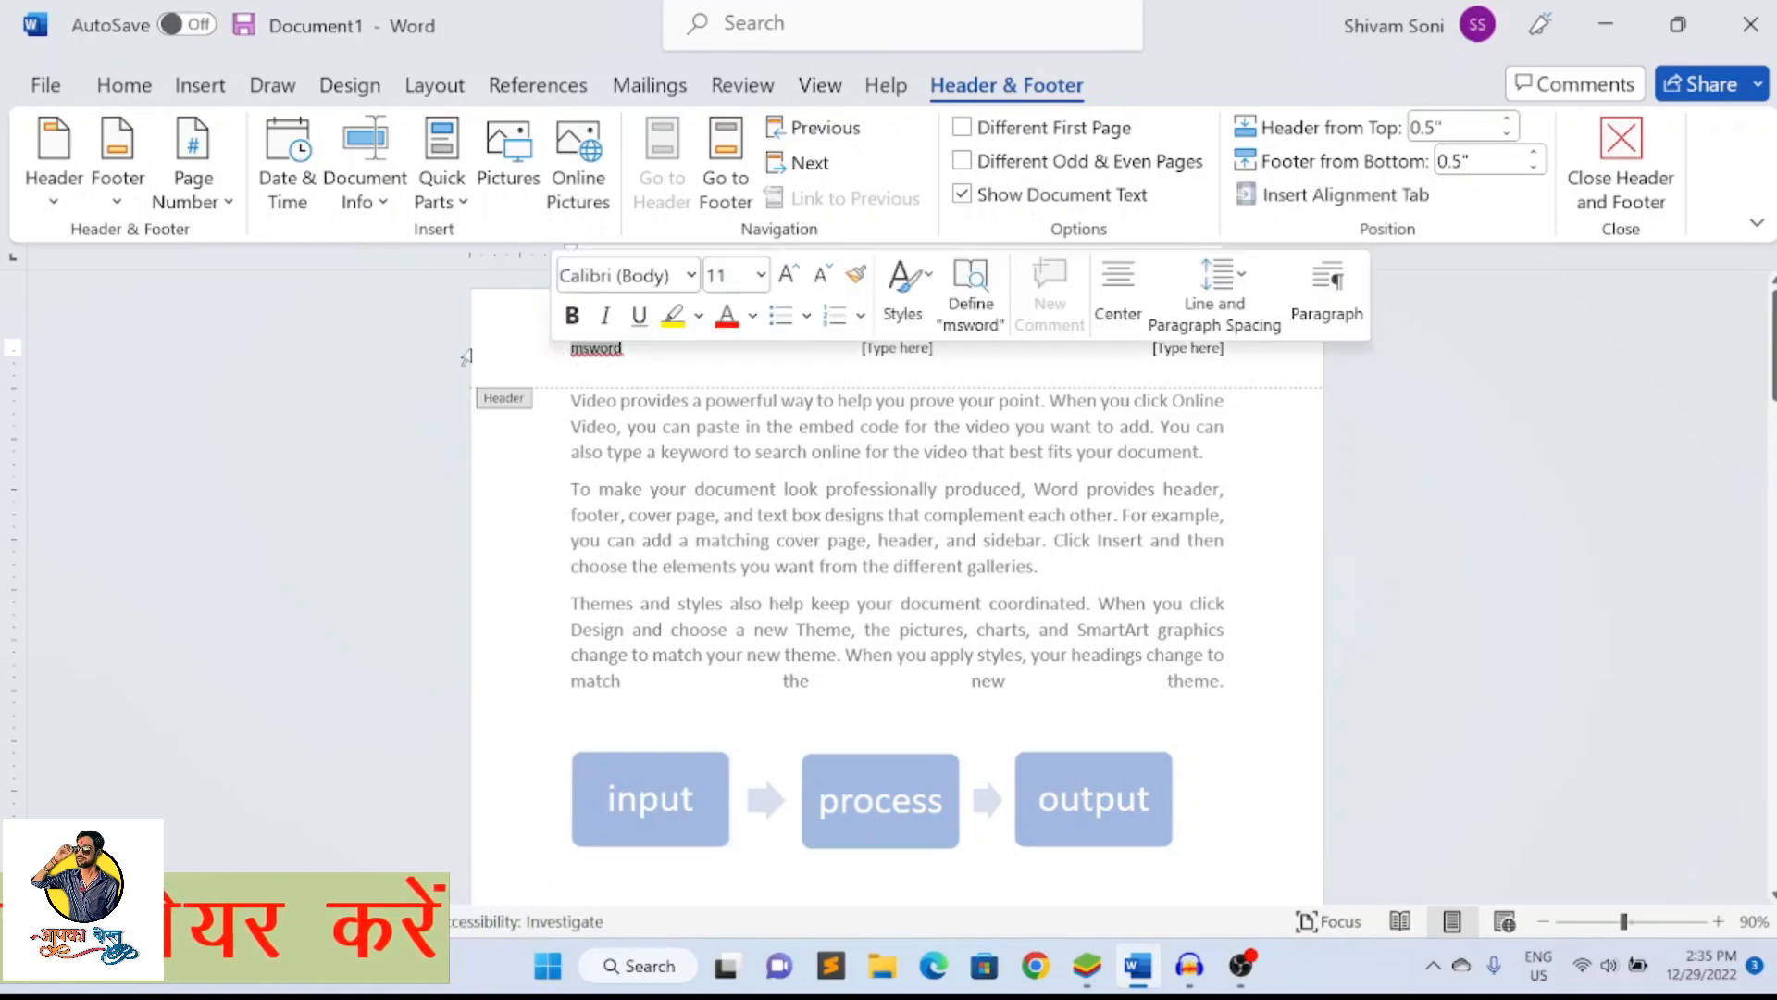
type("msoffice")
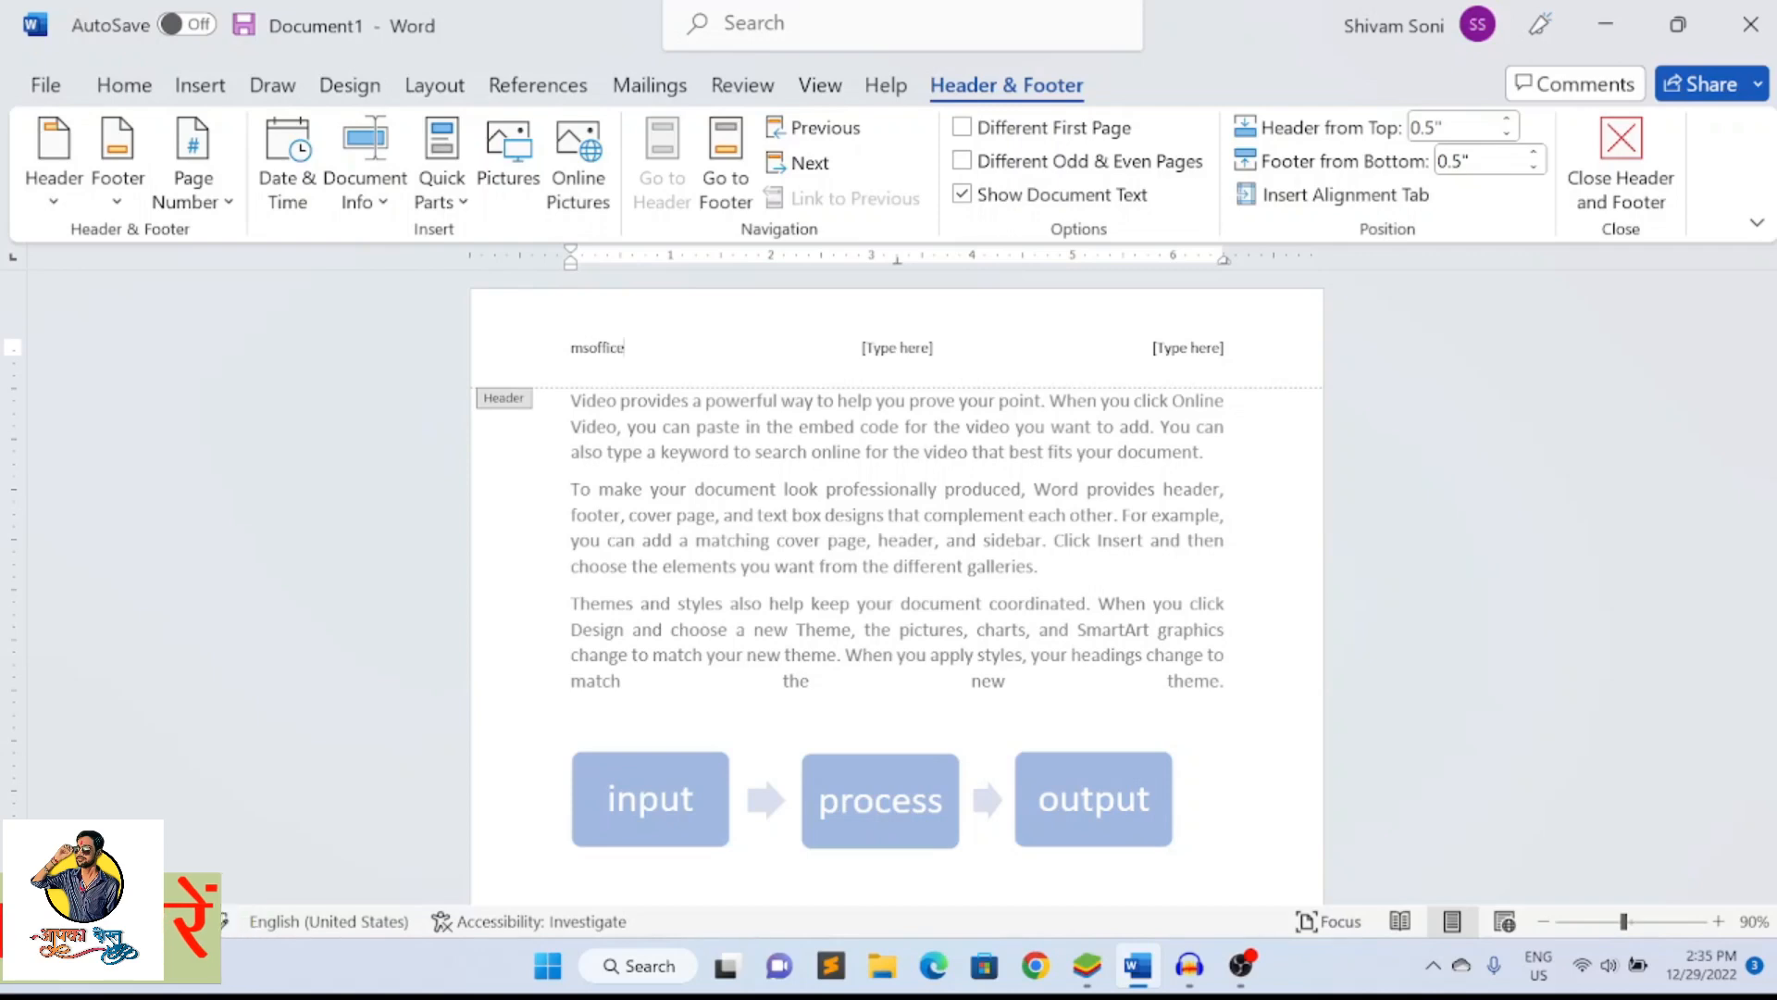
Enter "ms word" in the header's centre placeholder and "insert tab" in its right one, and return to the document body
left_click(939, 342)
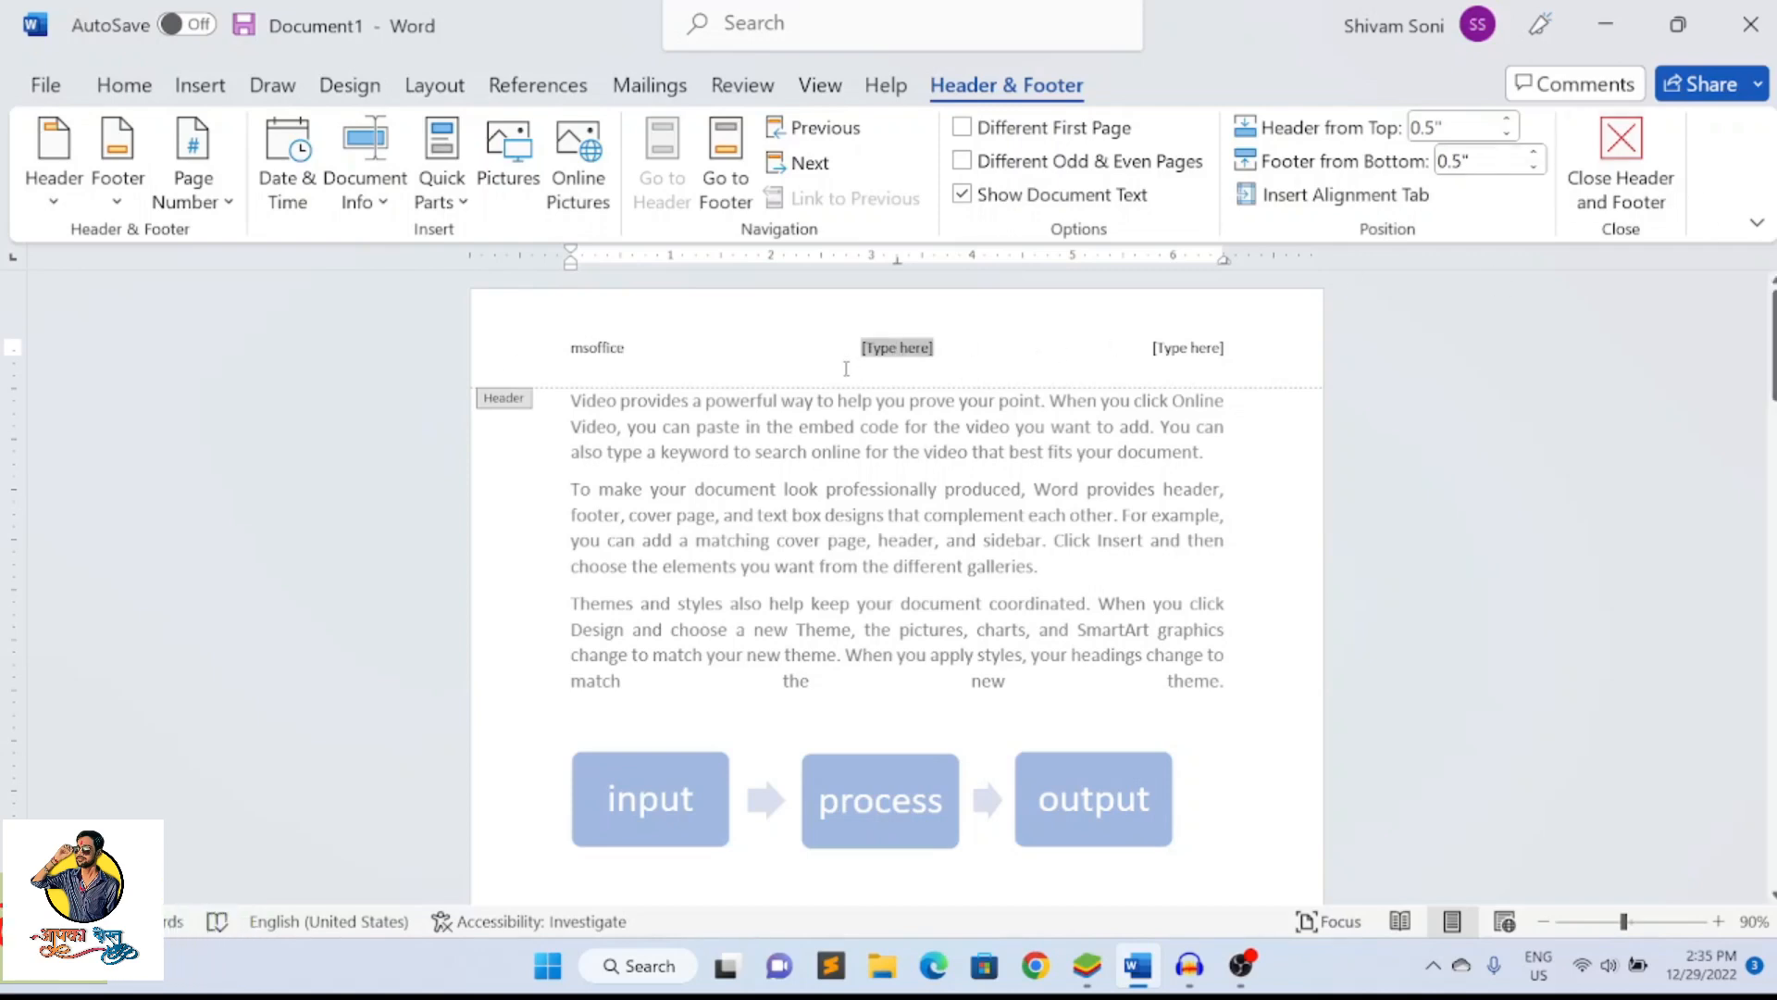
type("ms word")
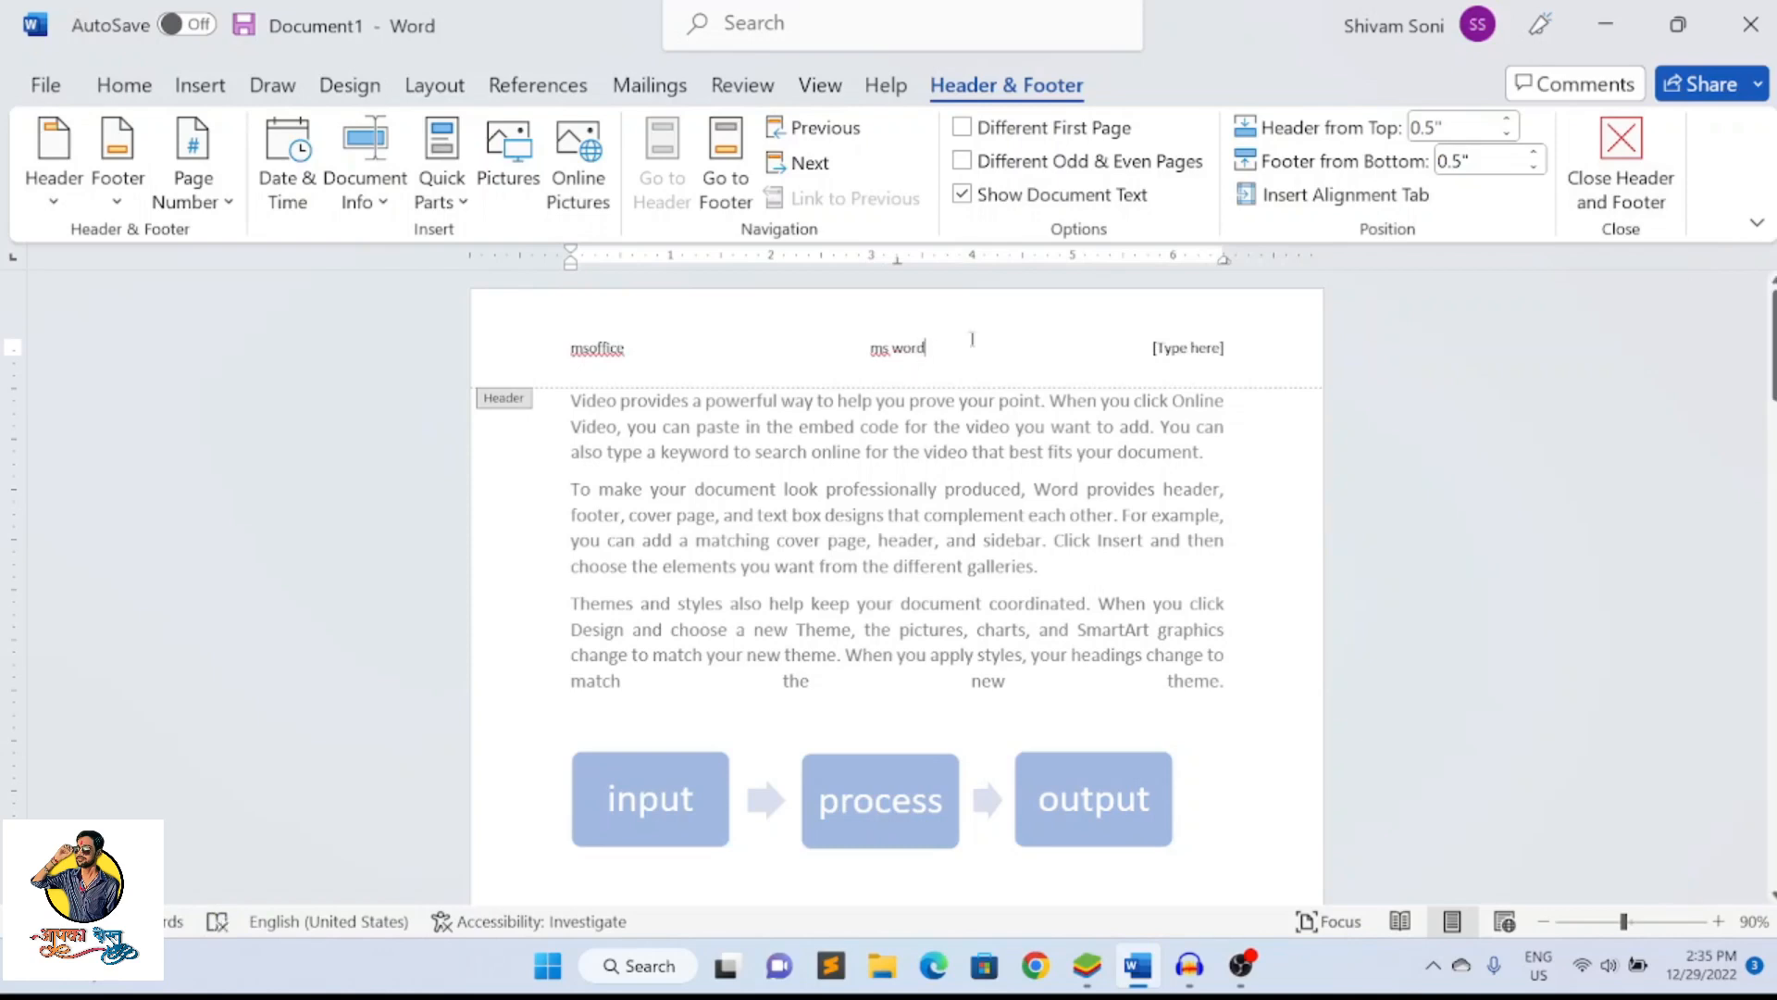
left_click(1203, 348)
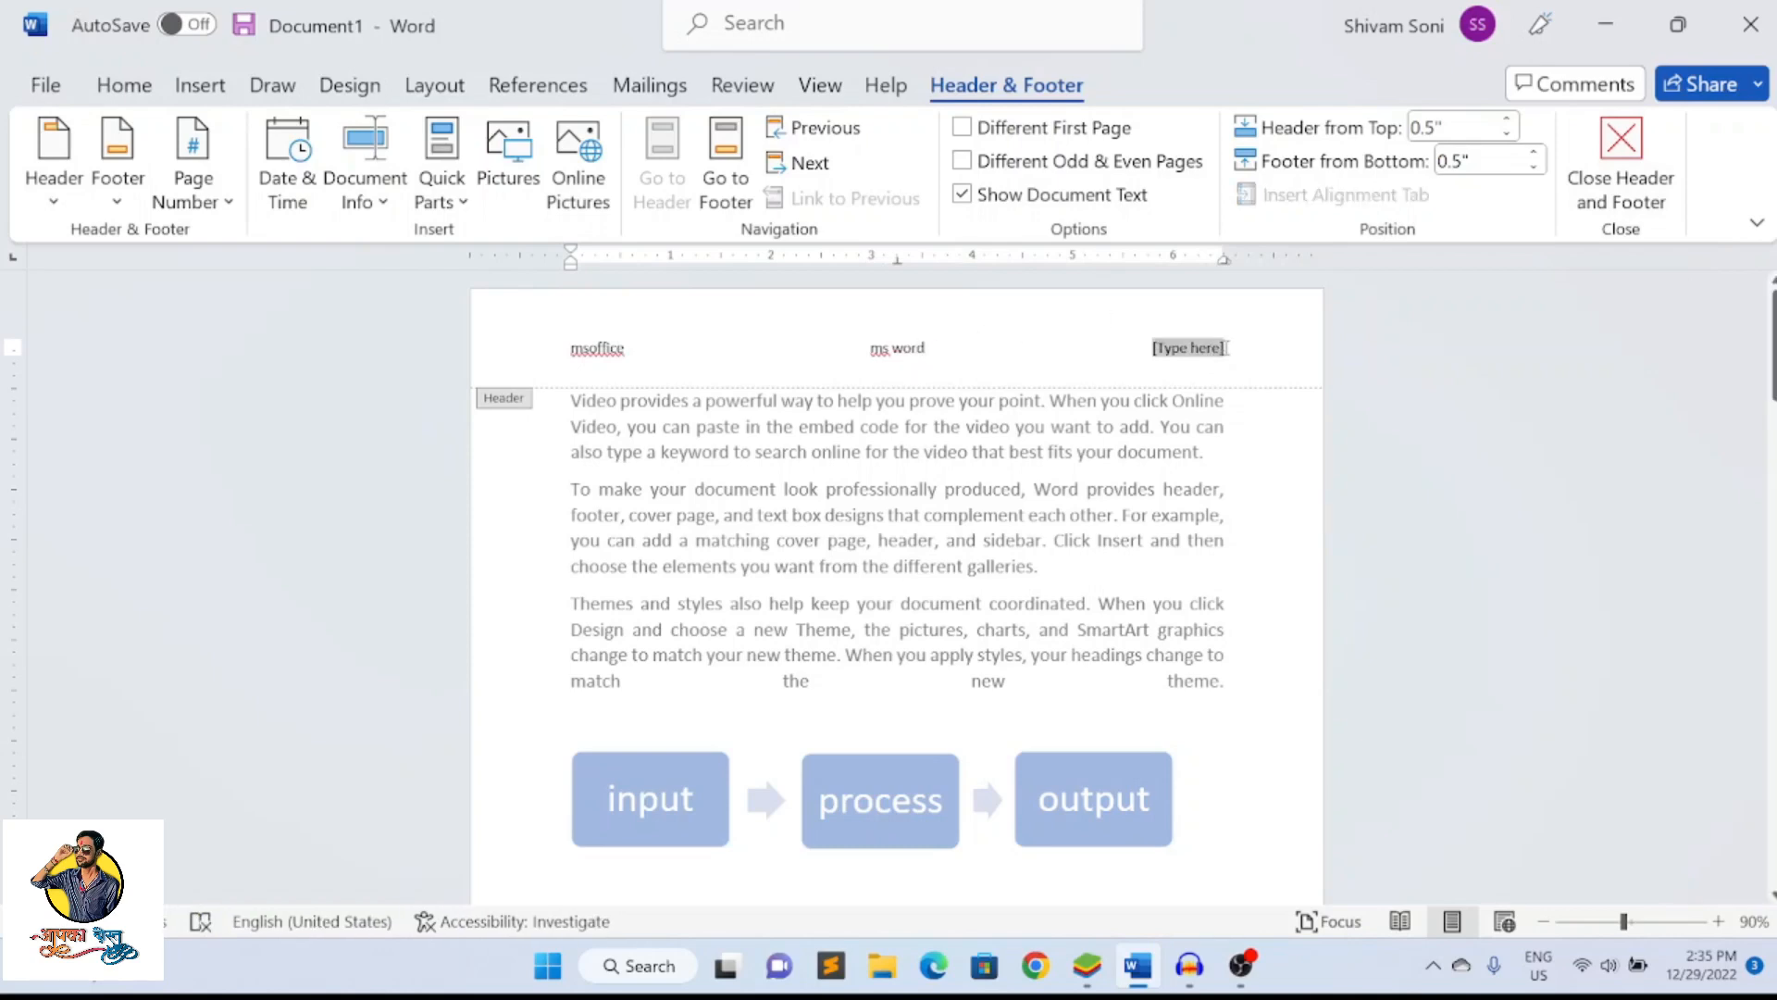
type("in")
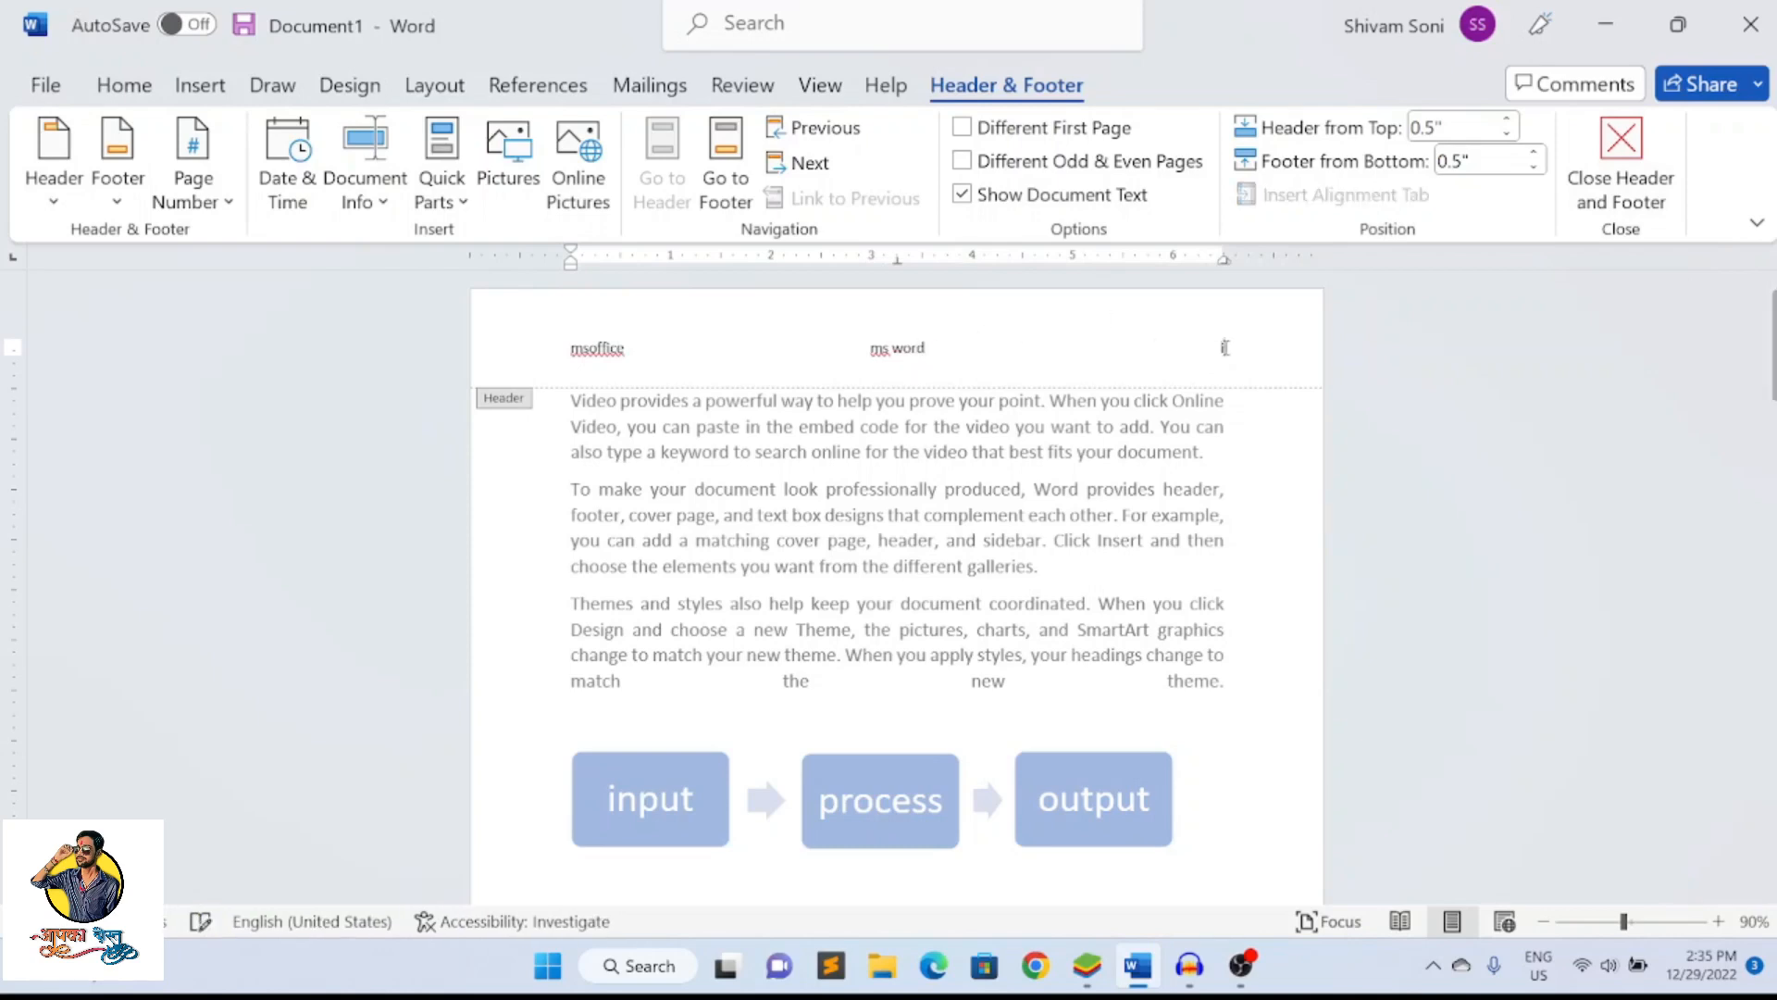
type("sert tab")
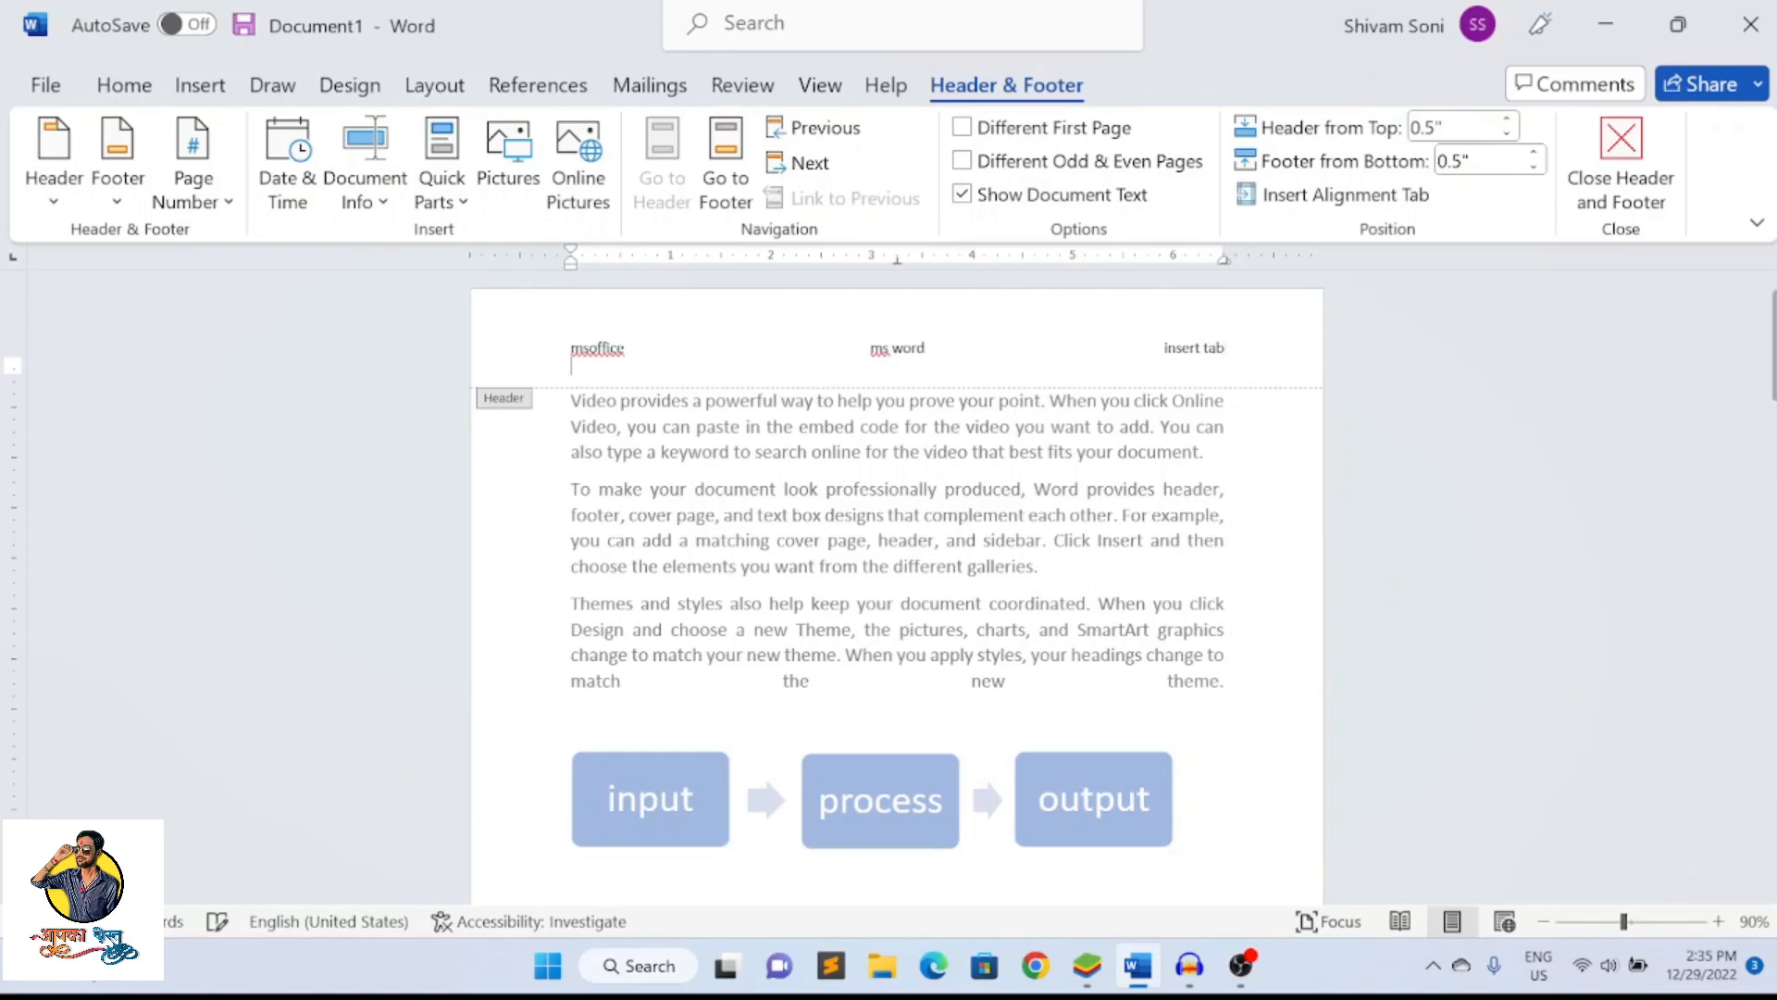
double_click(1189, 470)
Look through the document's pages to check that the three-part header repeats on each of them
scroll(1192, 472, "down", 1)
scroll(1193, 472, "down", 15)
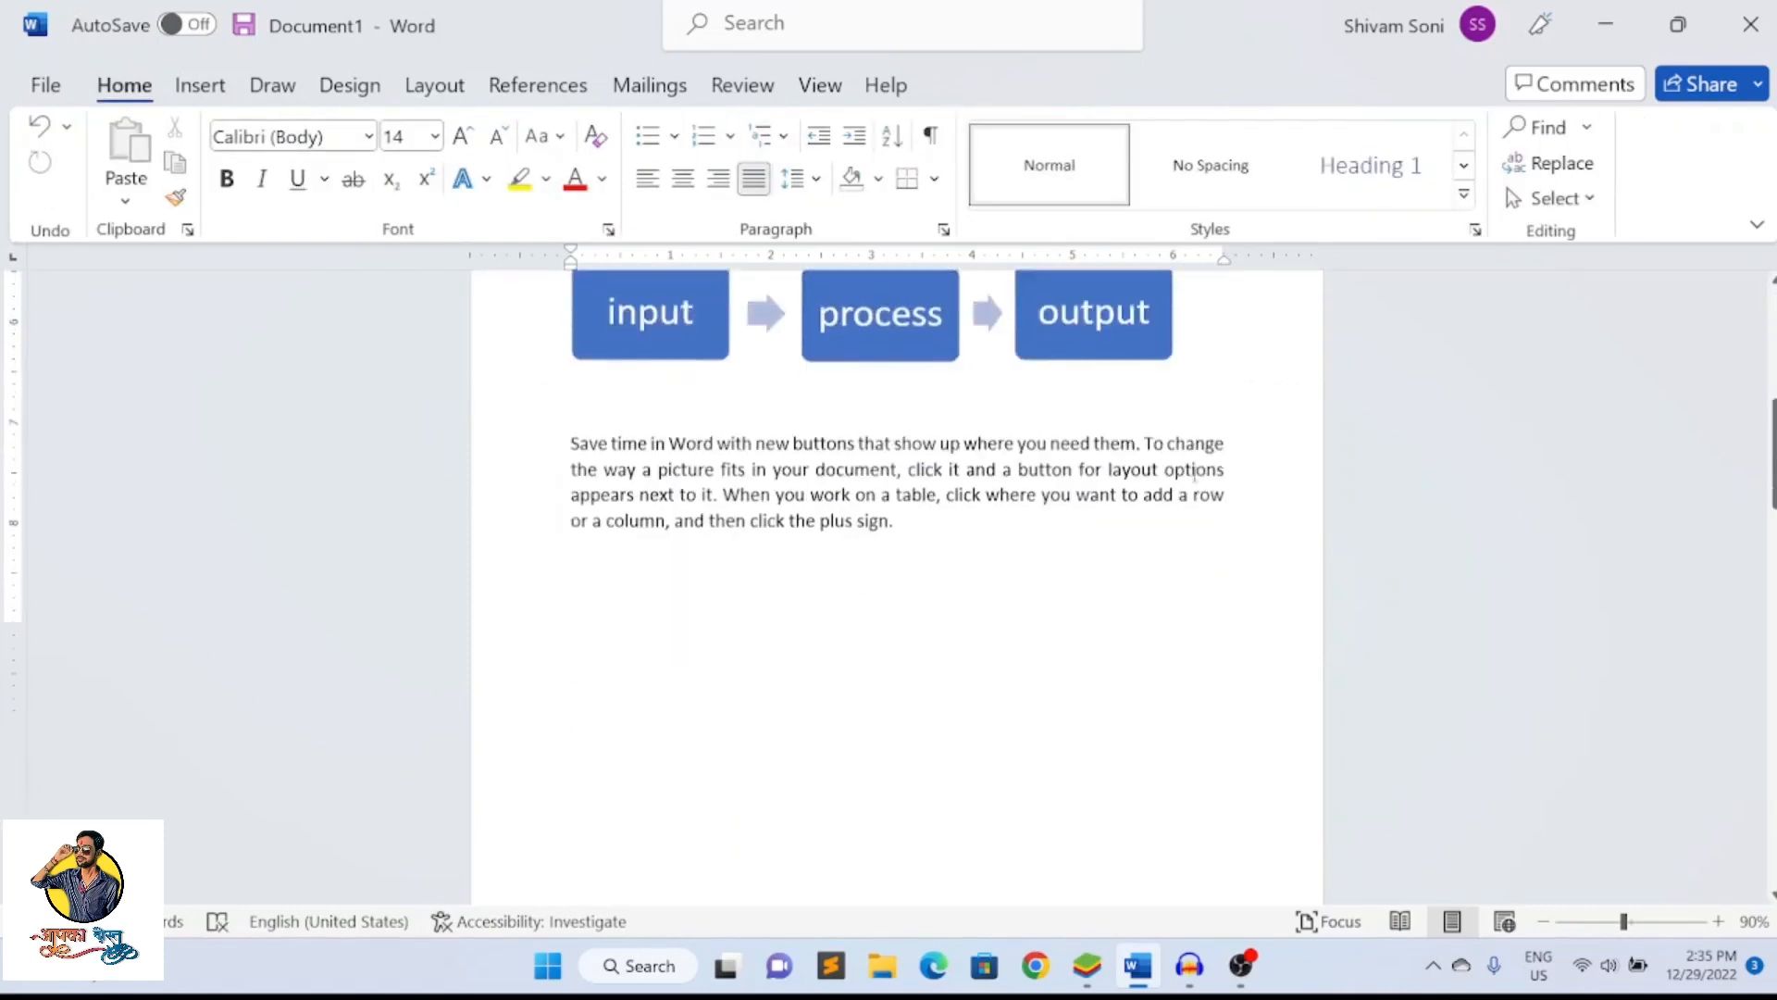
scroll(1193, 477, "up", 4)
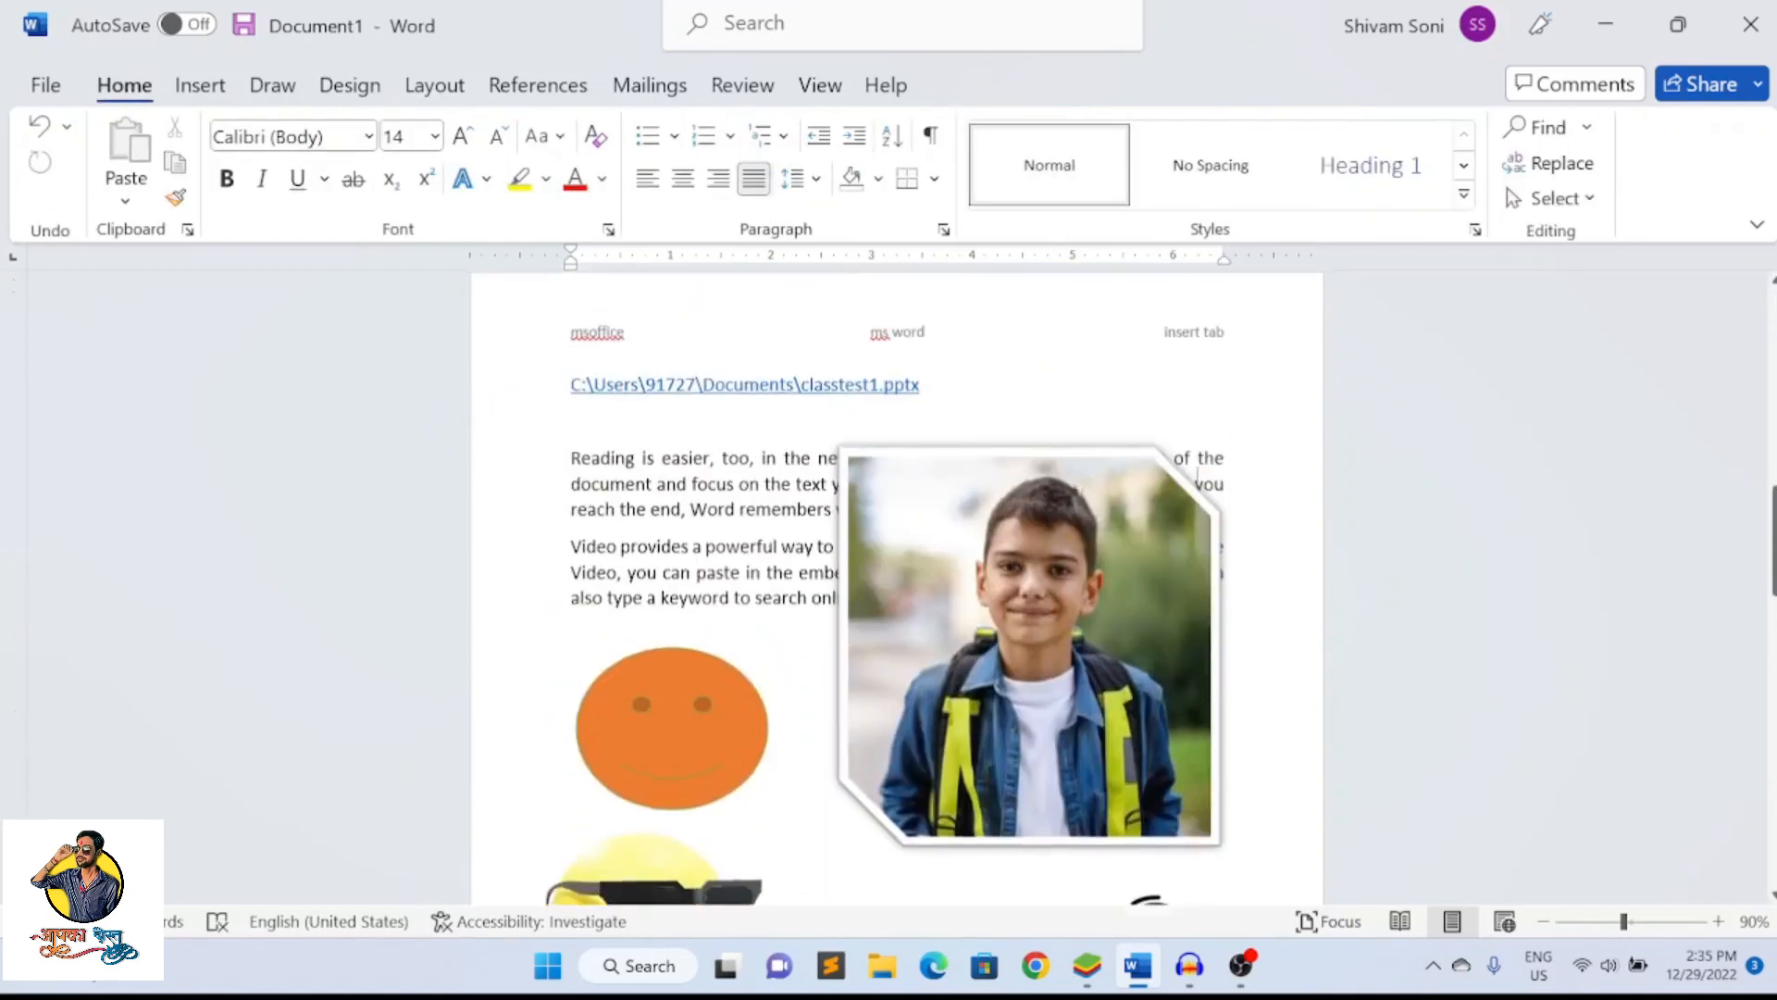
scroll(989, 492, "down", 5)
scroll(1036, 518, "down", 10)
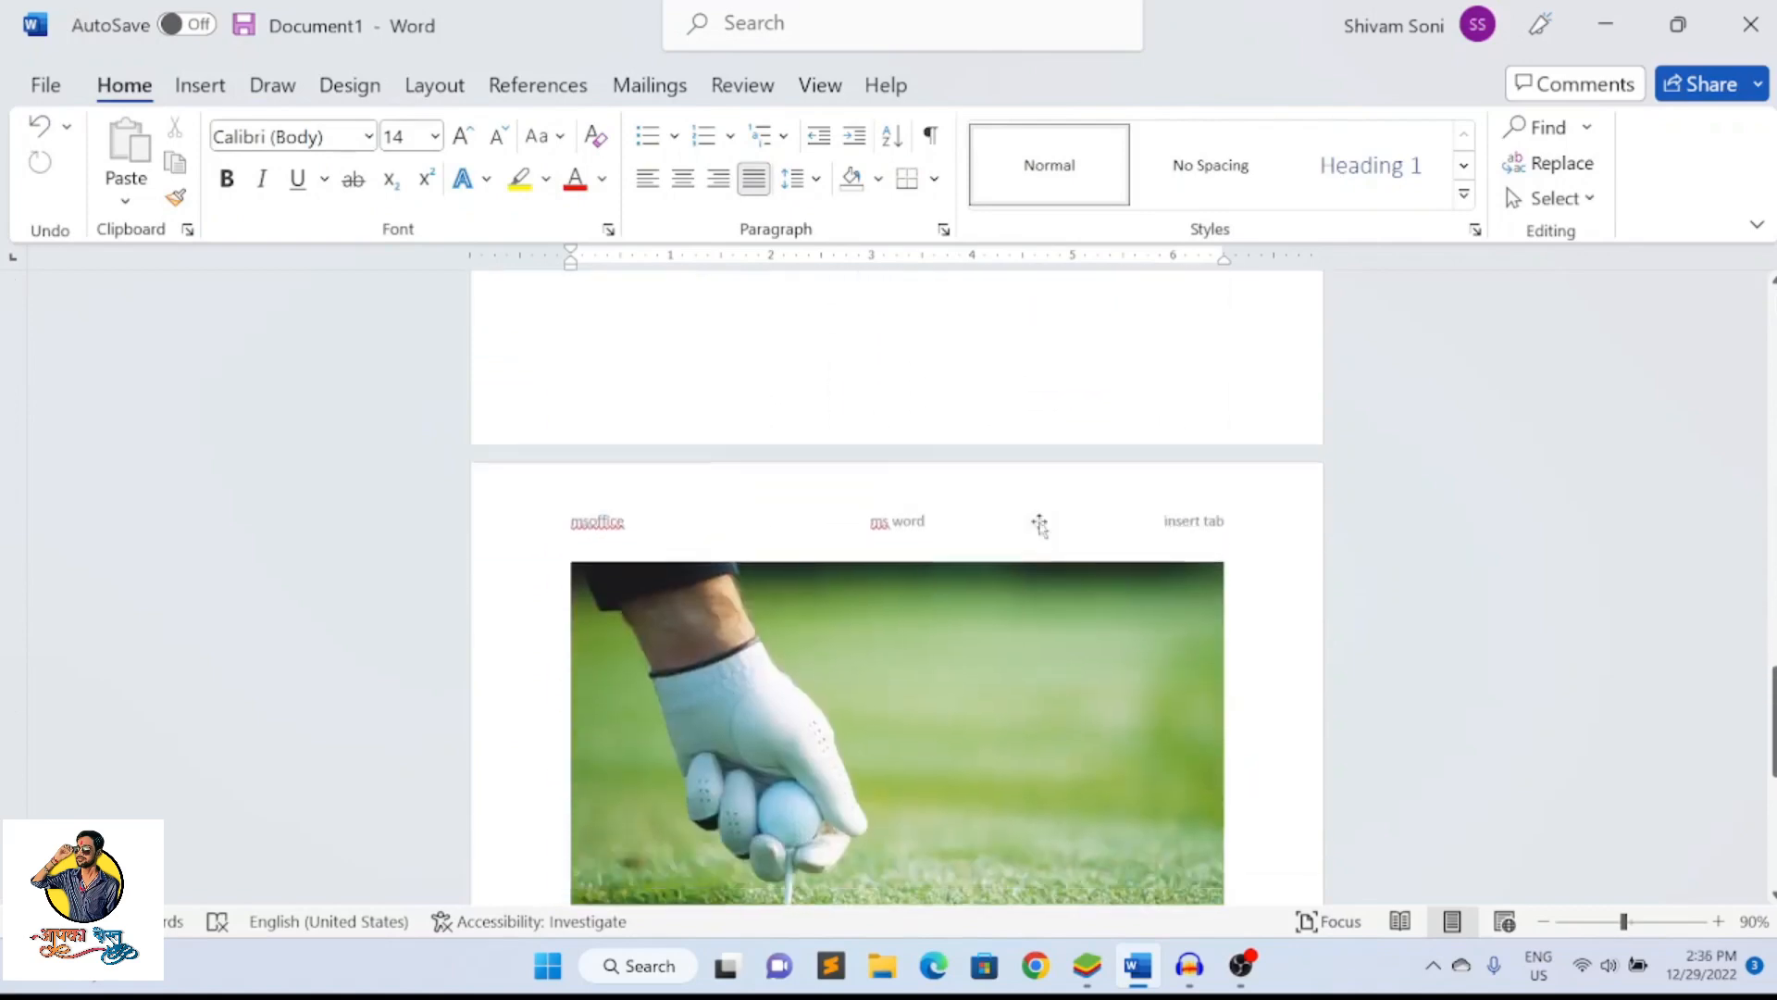
scroll(1024, 519, "up", 3)
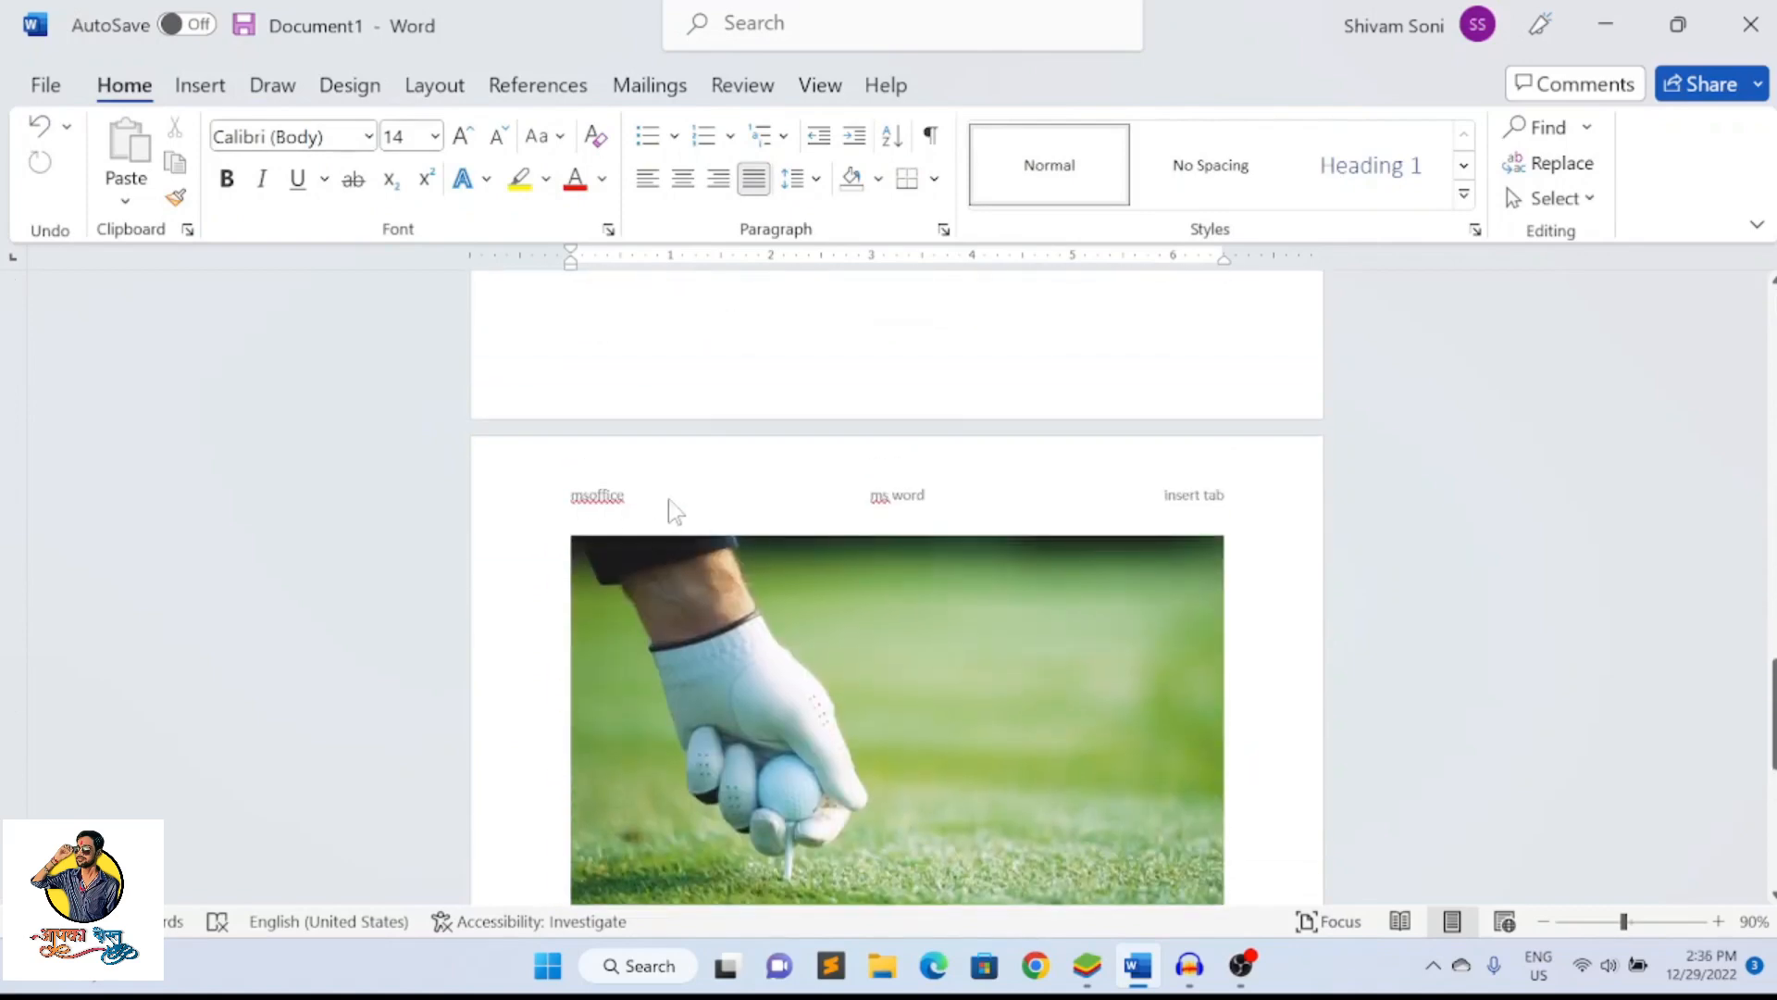
scroll(1180, 500, "up", 5)
scroll(1175, 497, "up", 8)
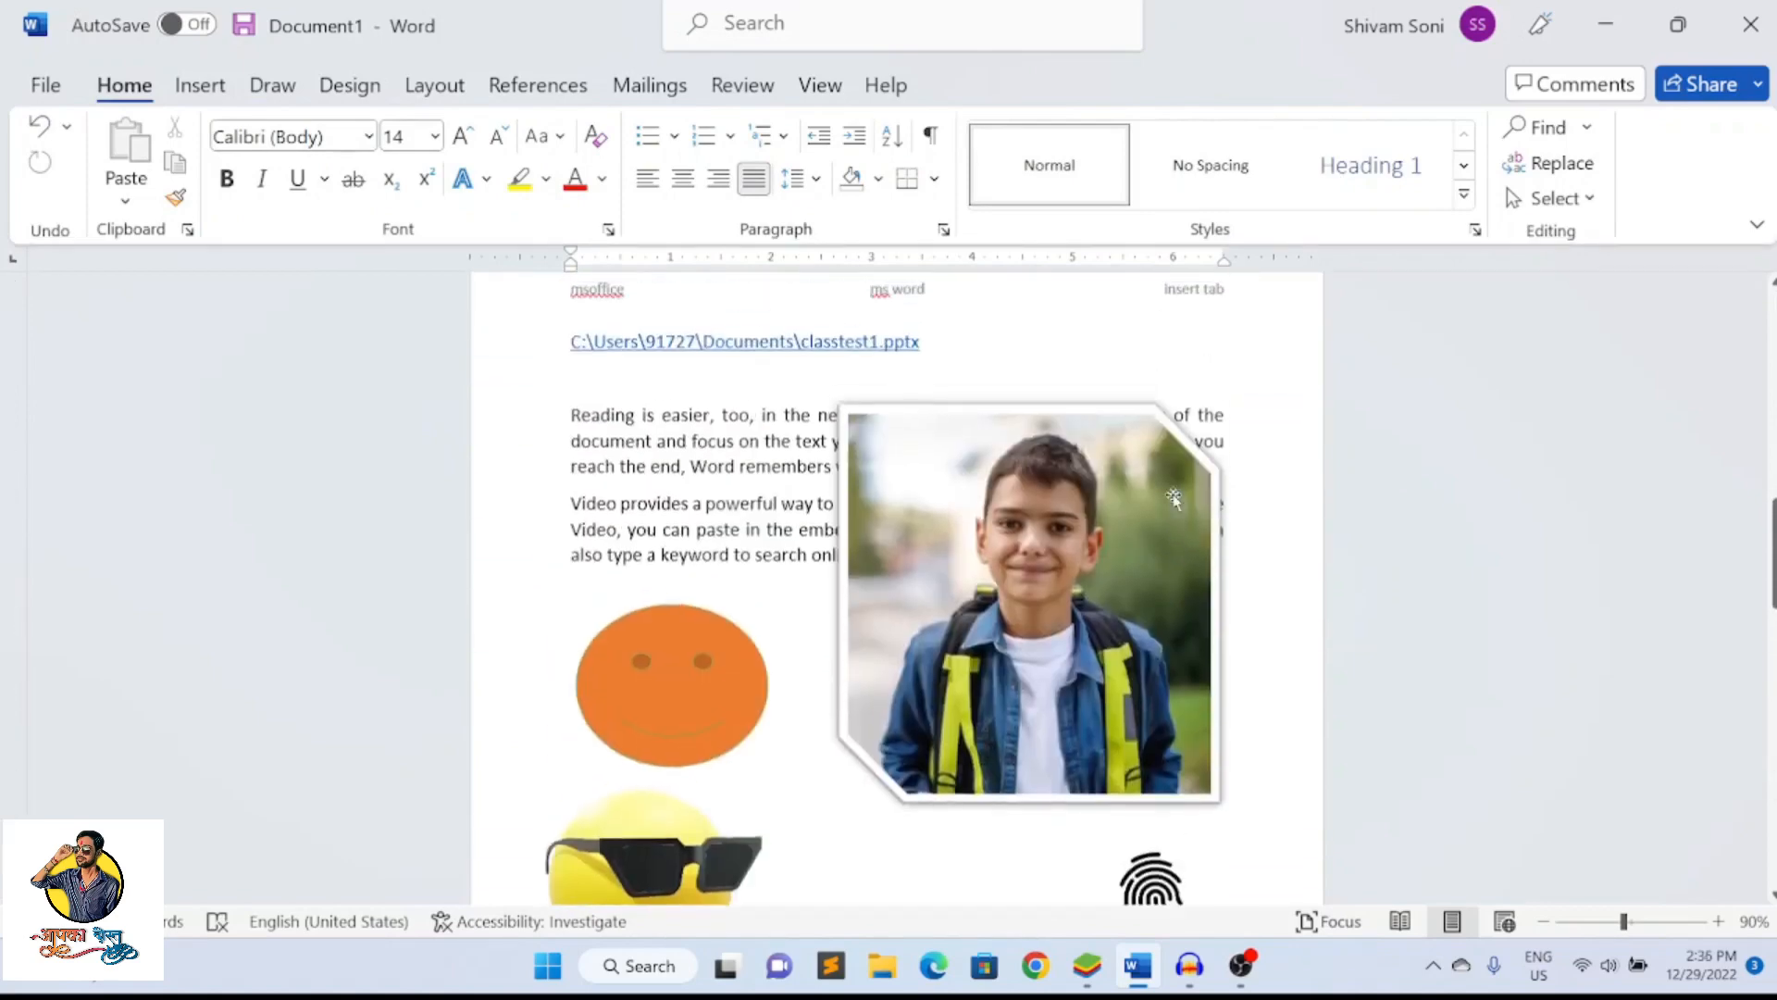
Examine the page number placement options and return to the Word document from the BlueStacks installer window
left_click(199, 90)
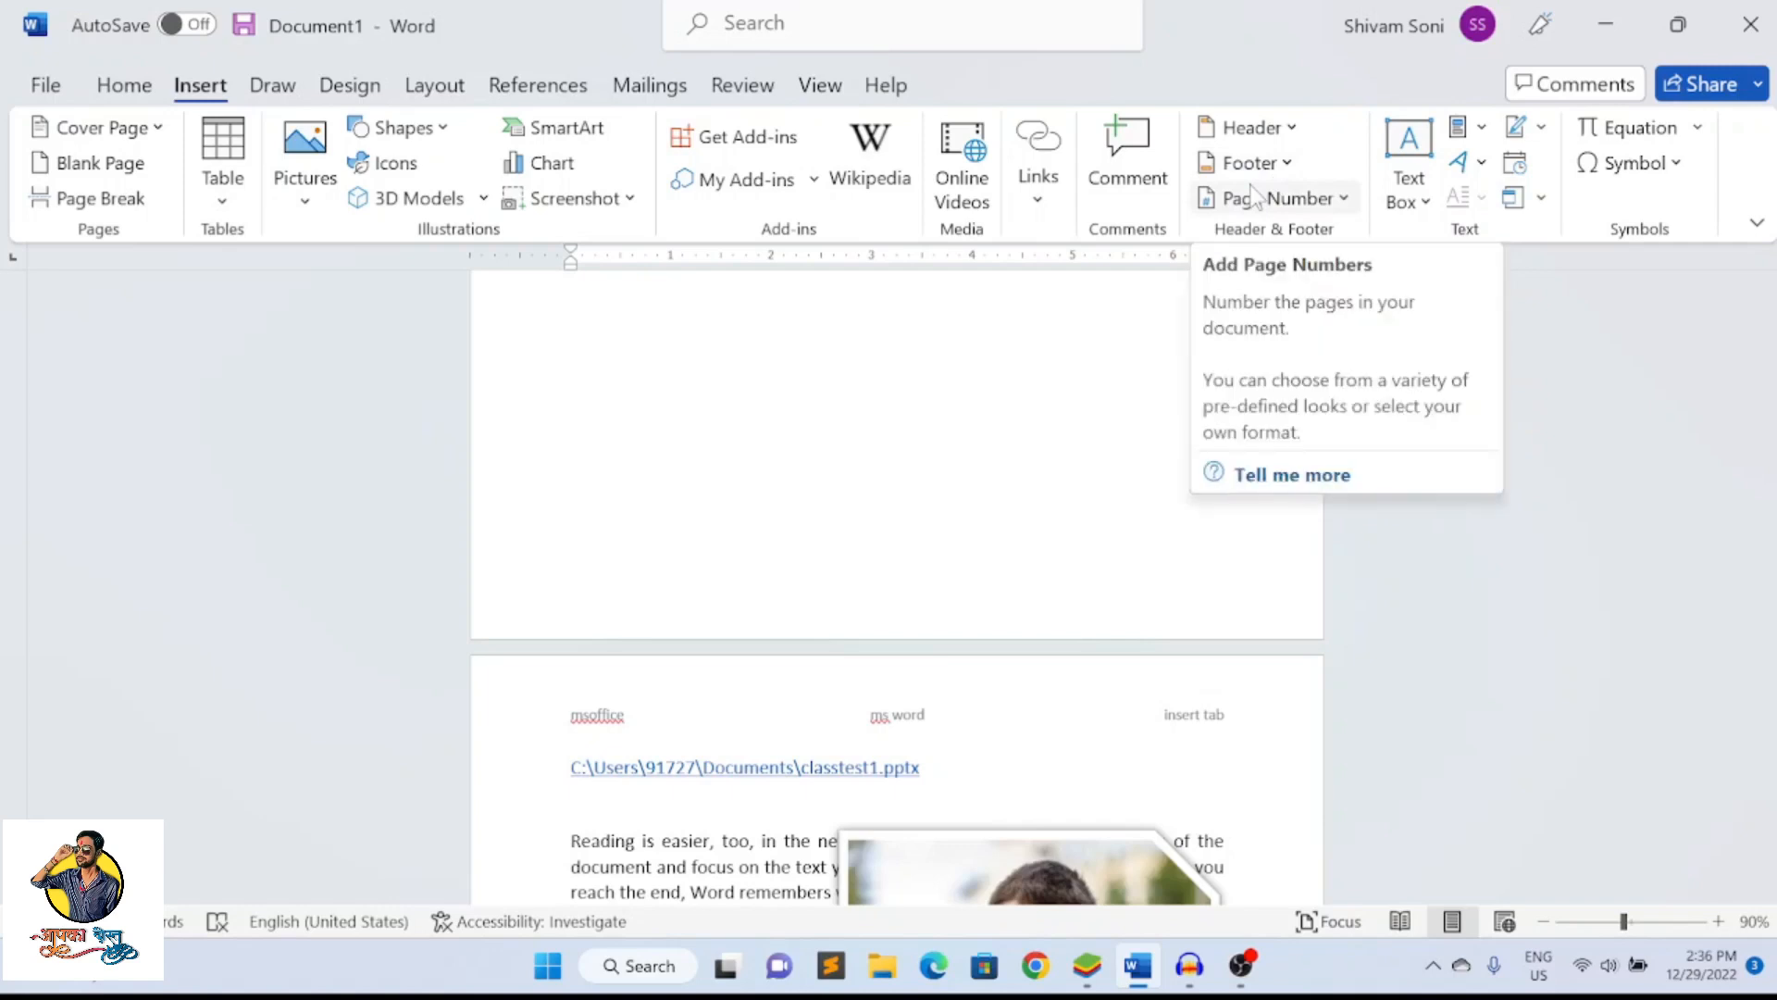
left_click(1344, 203)
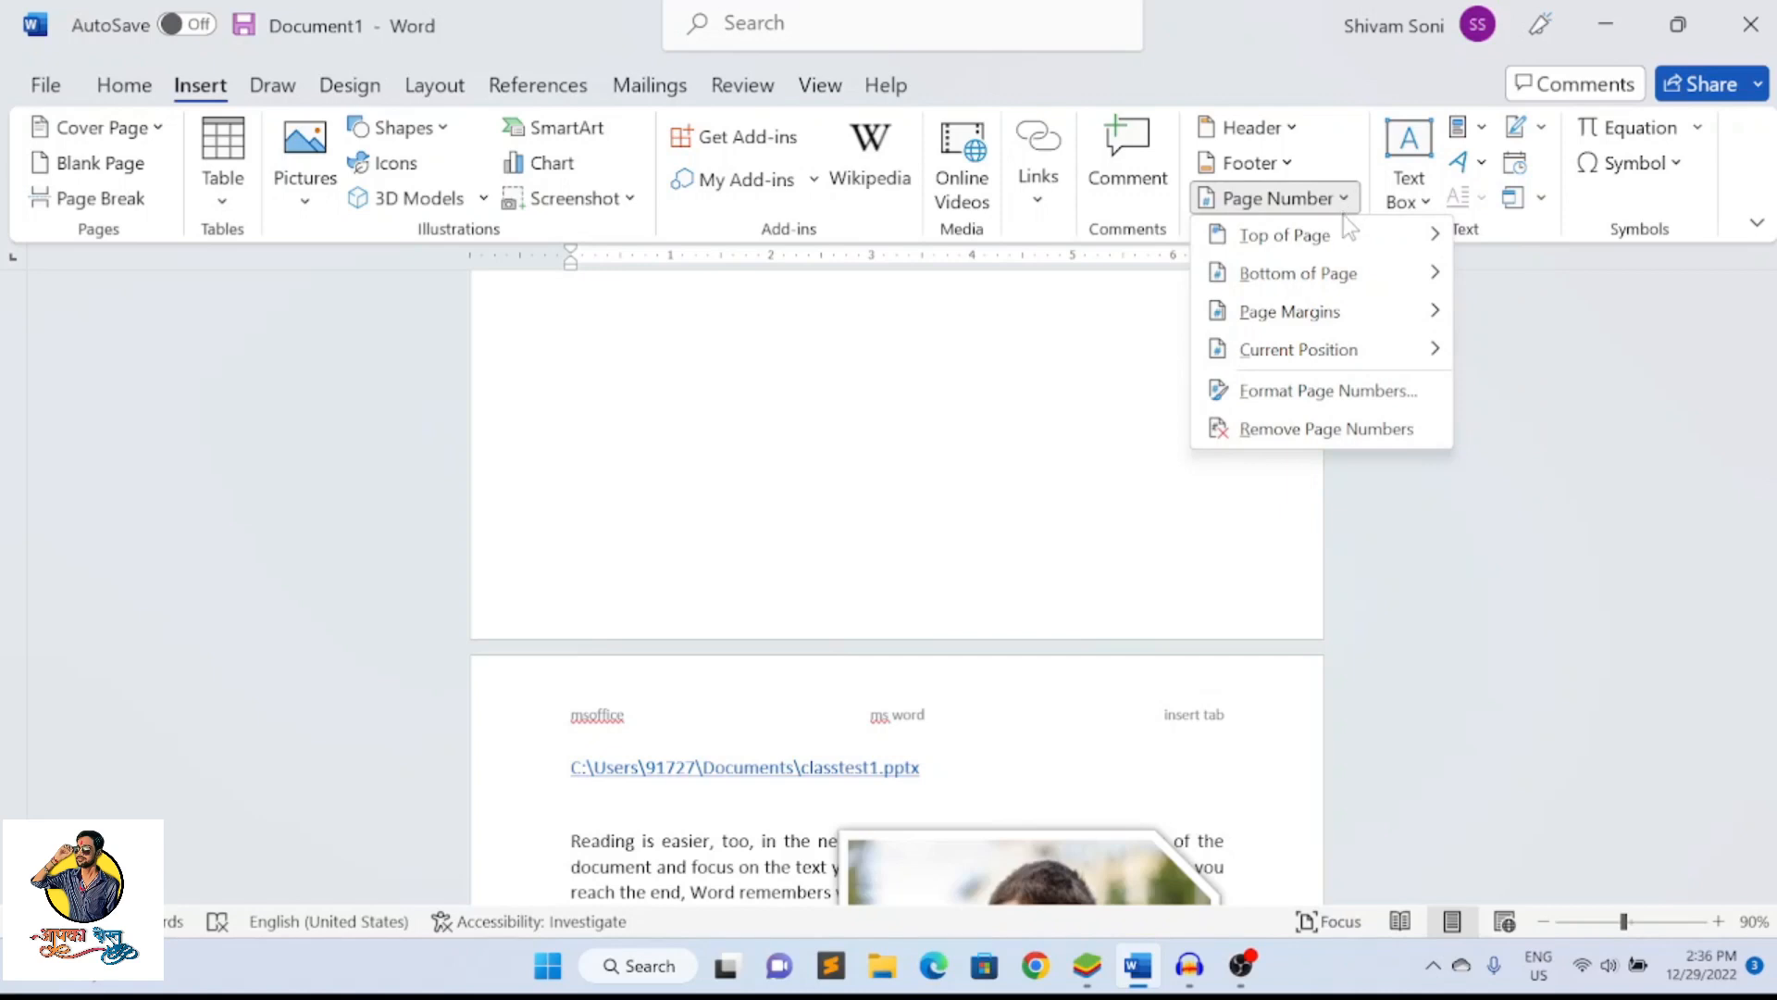
mouse_move(1390, 238)
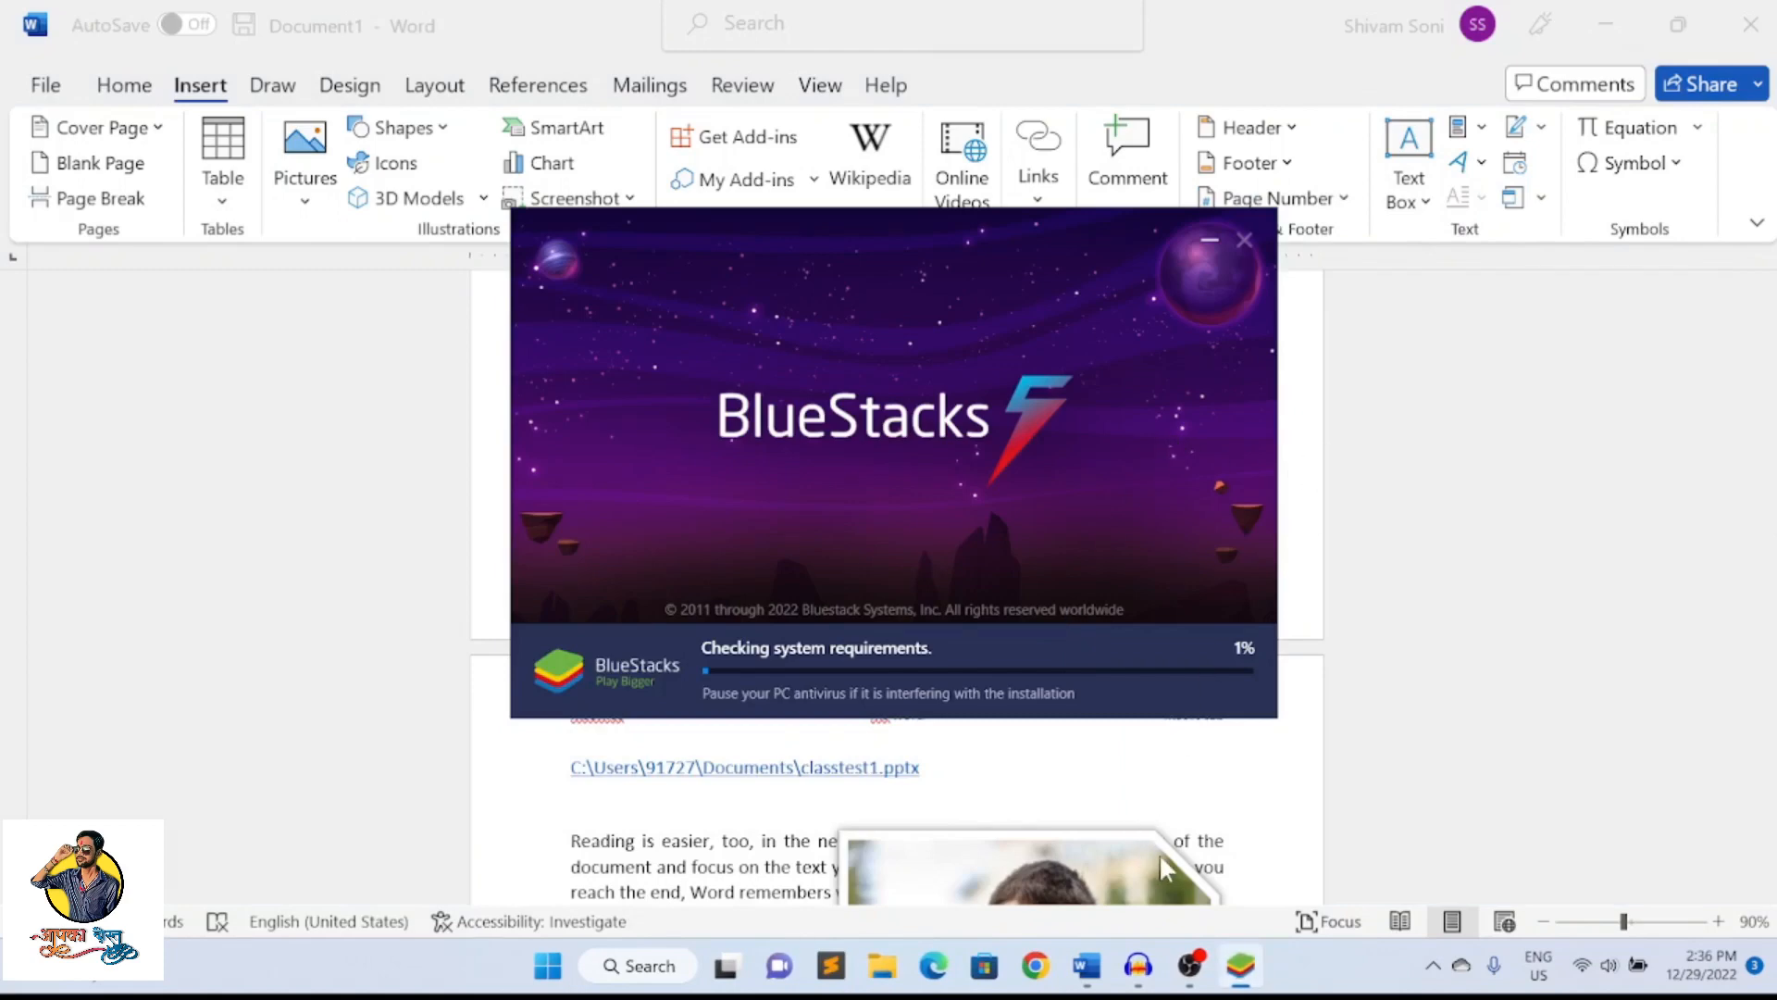
left_click(1087, 965)
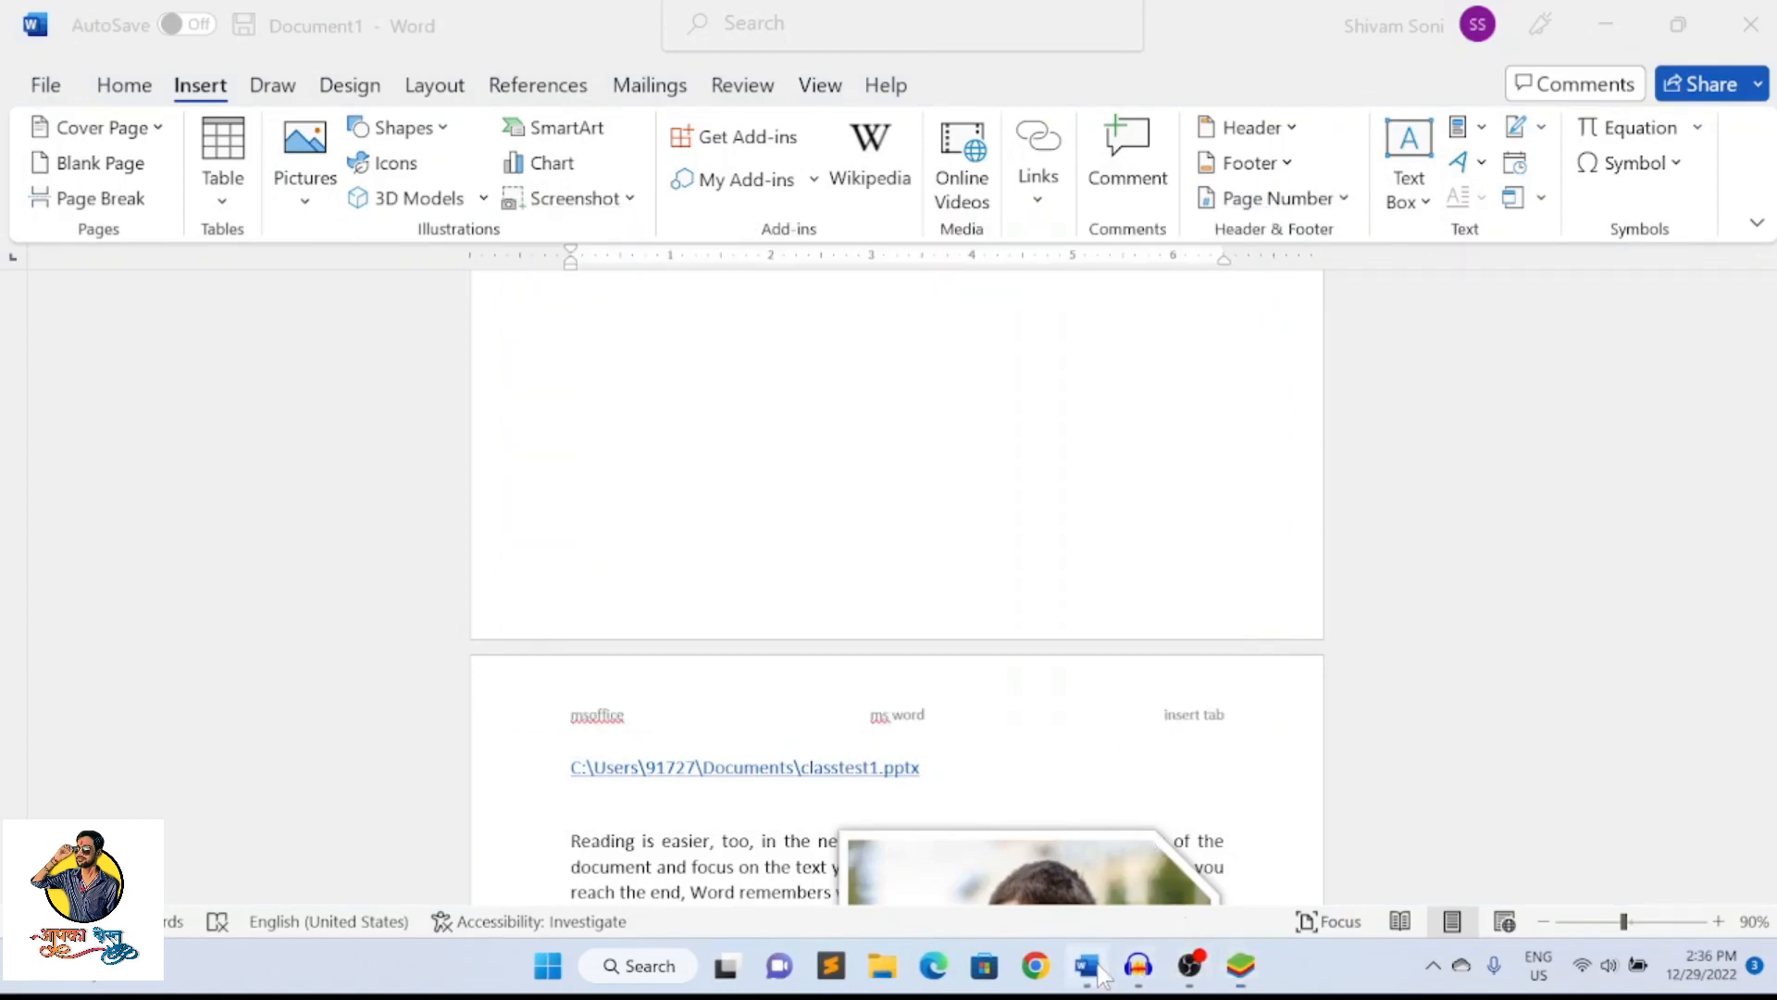
Add a plain left-aligned page number at the top of the pages in place of the header text, and check the numbering
scroll(902, 504, "up", 5)
scroll(901, 506, "up", 5)
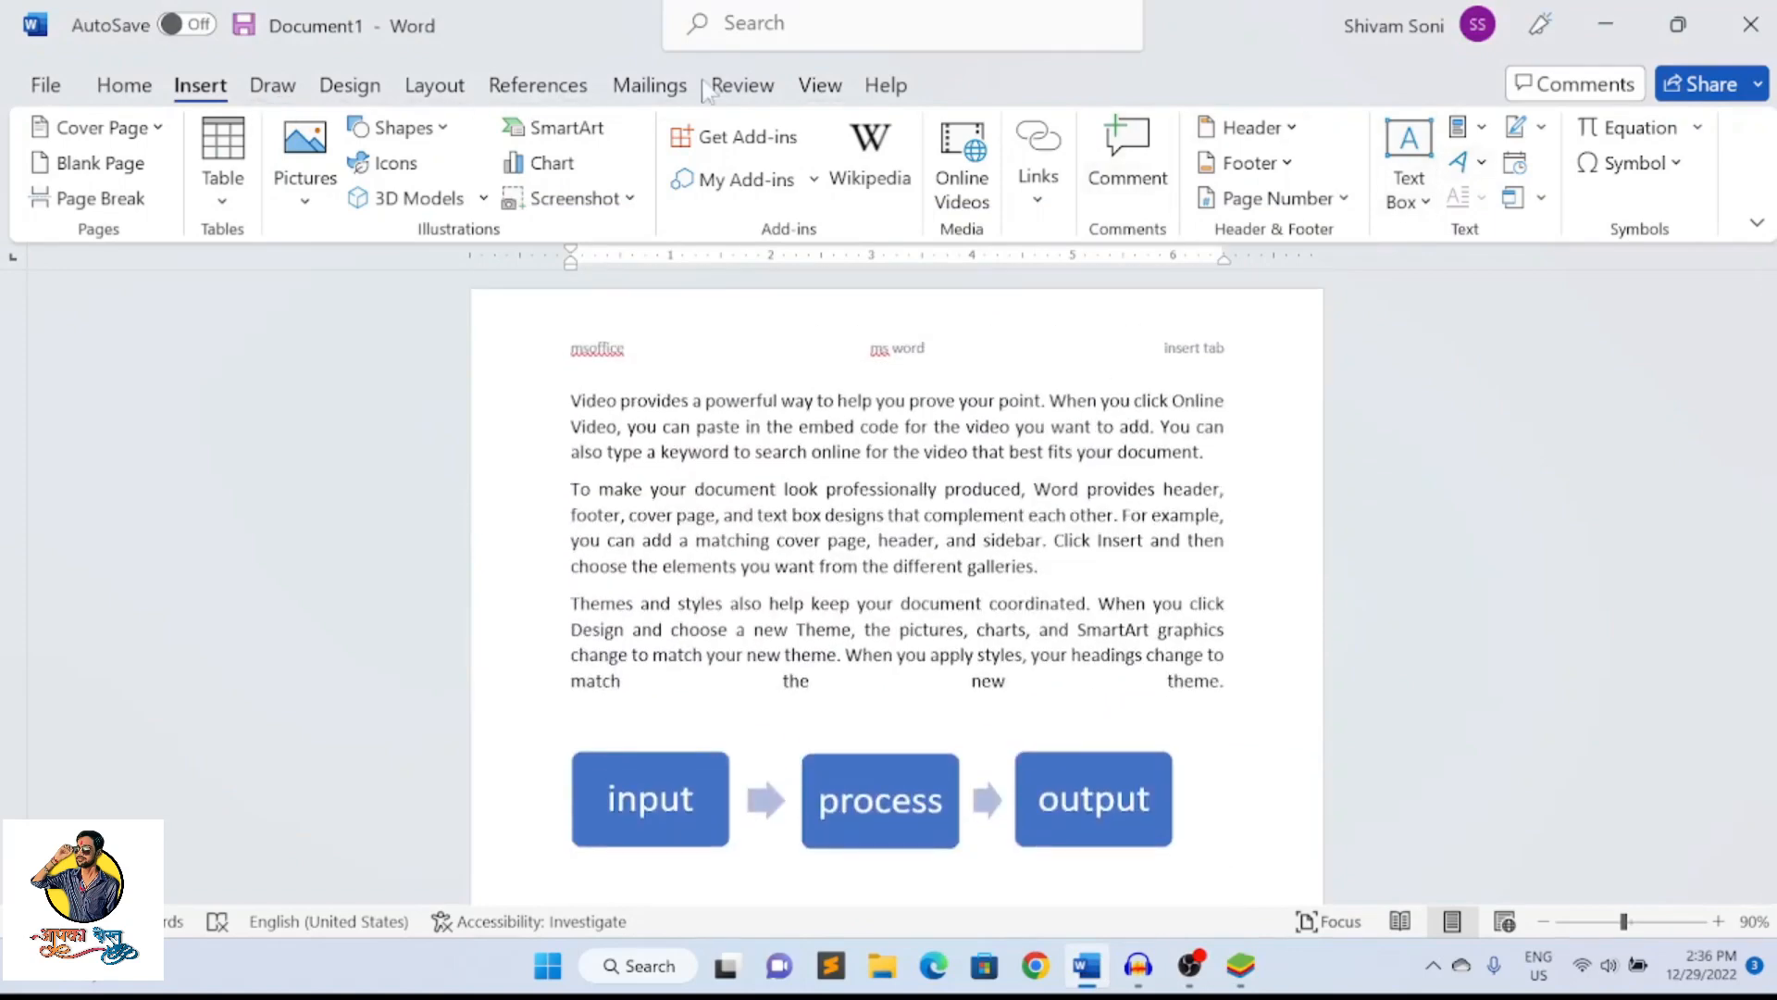
left_click(1279, 198)
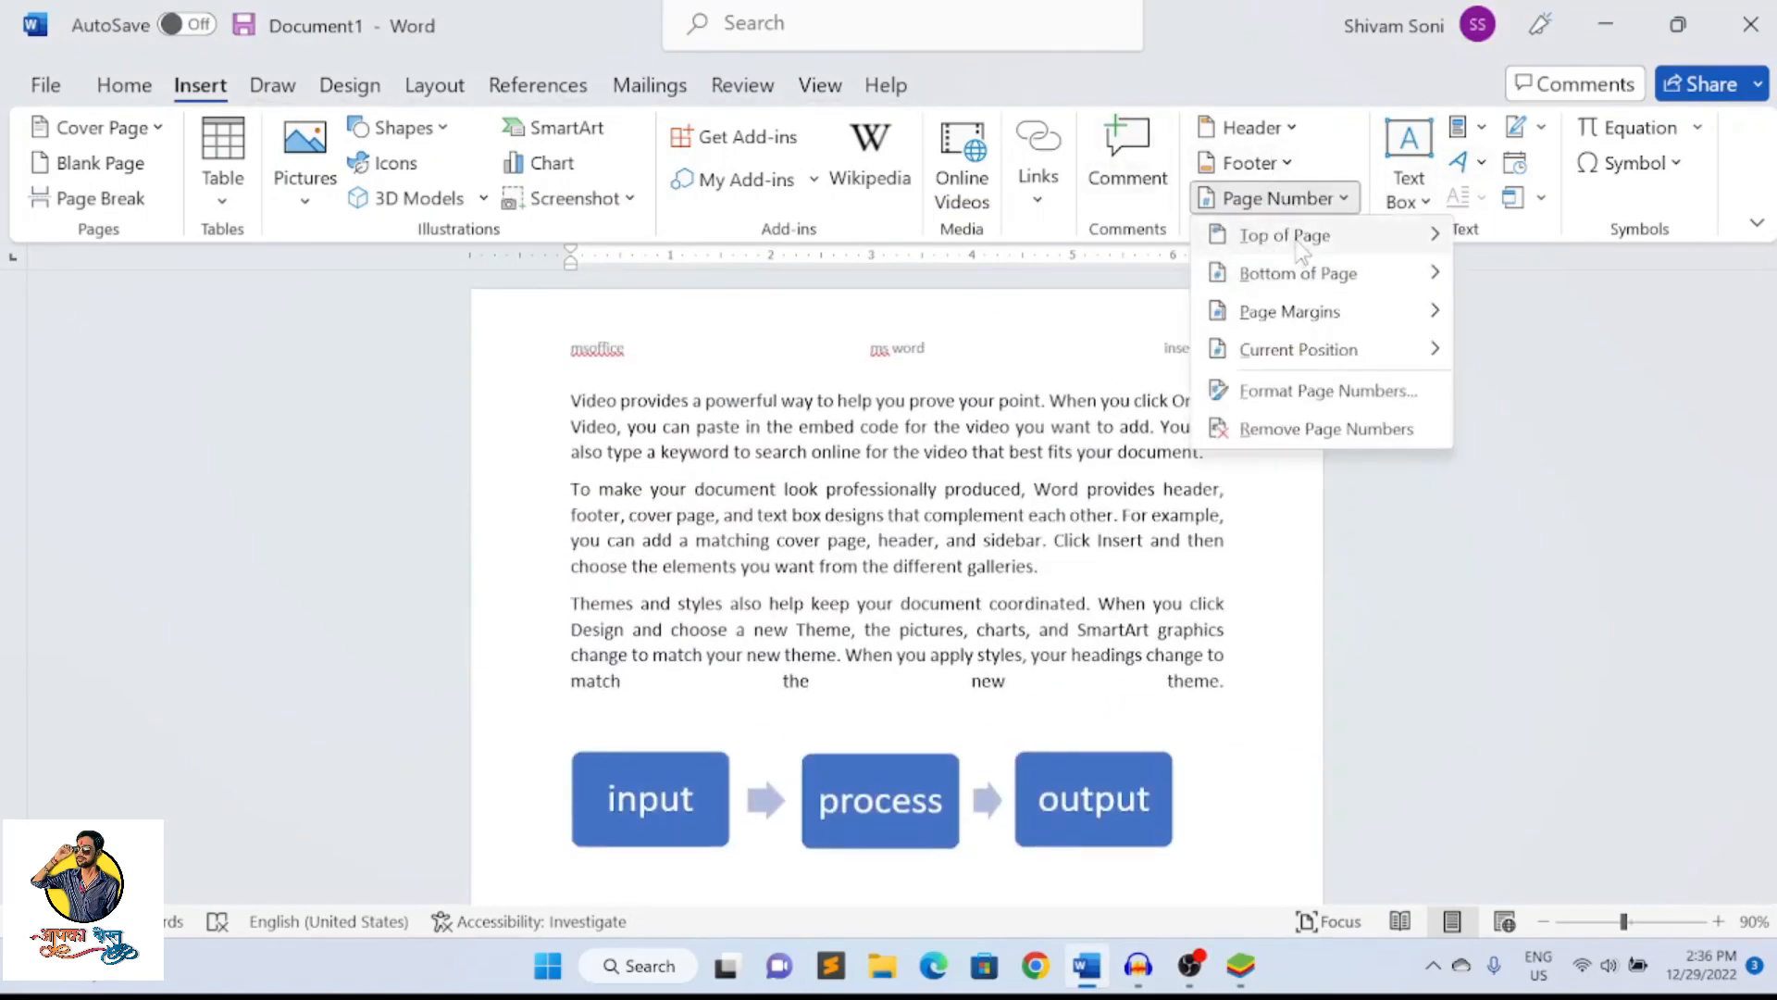
mouse_move(1299, 243)
left_click(713, 357)
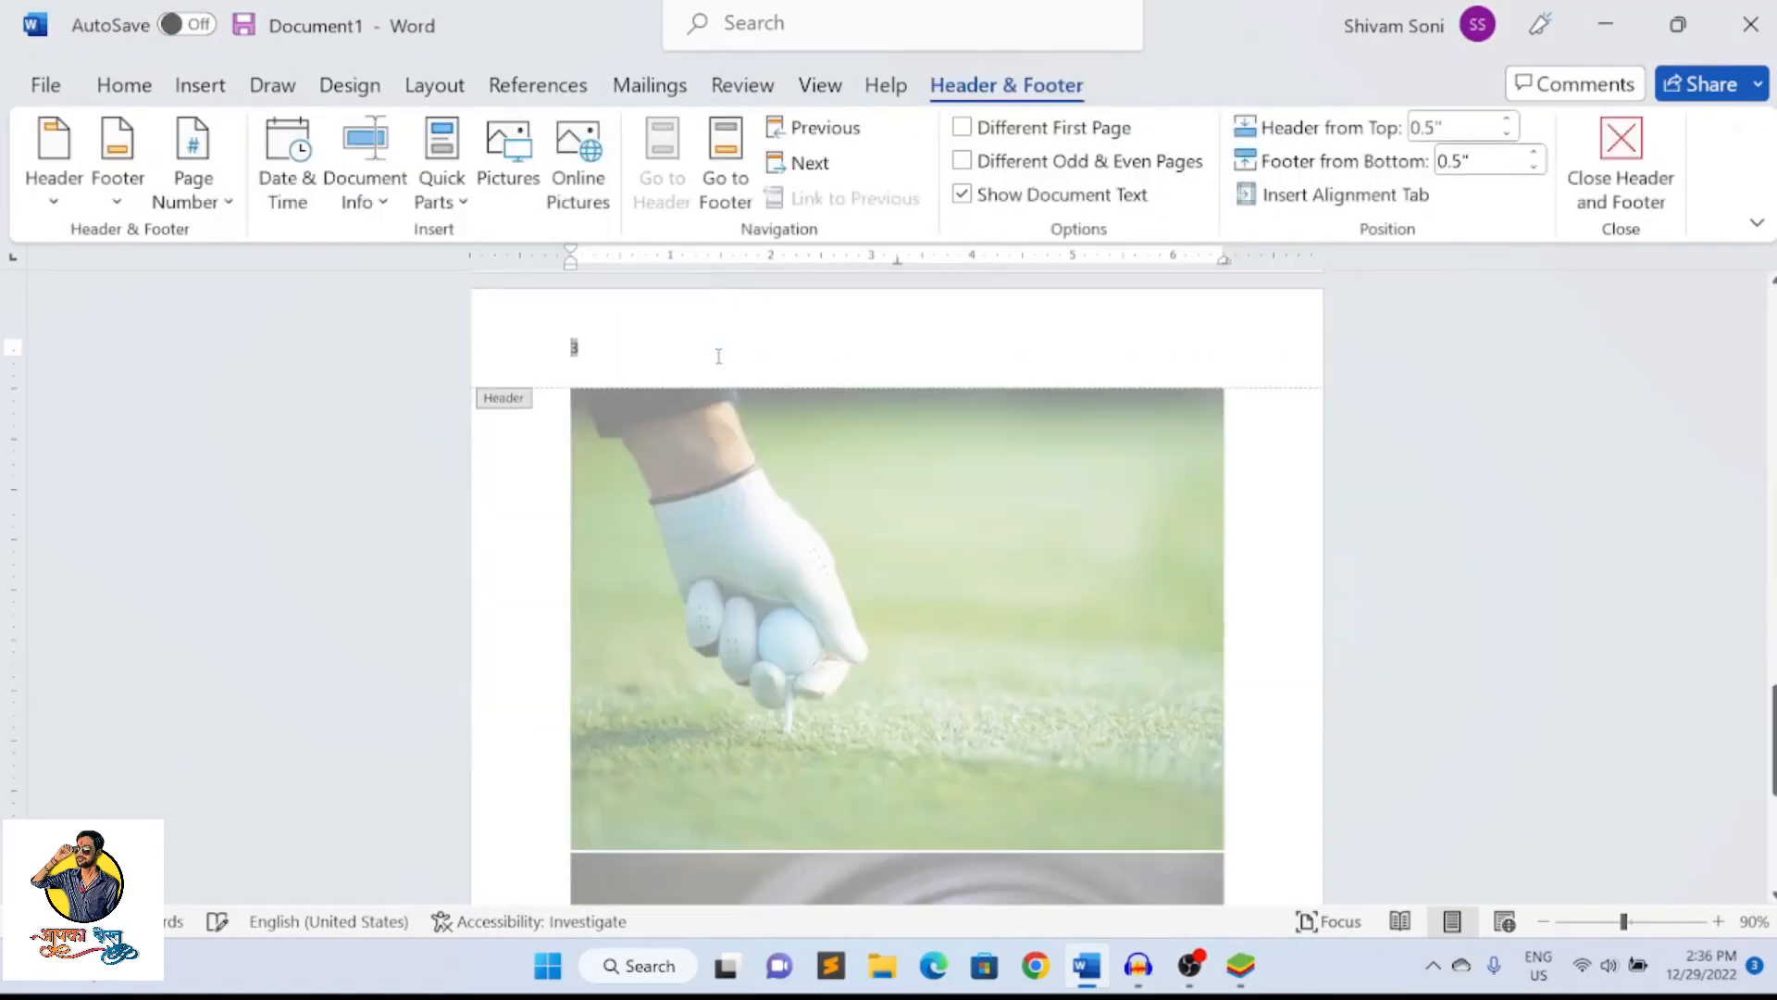
double_click(792, 422)
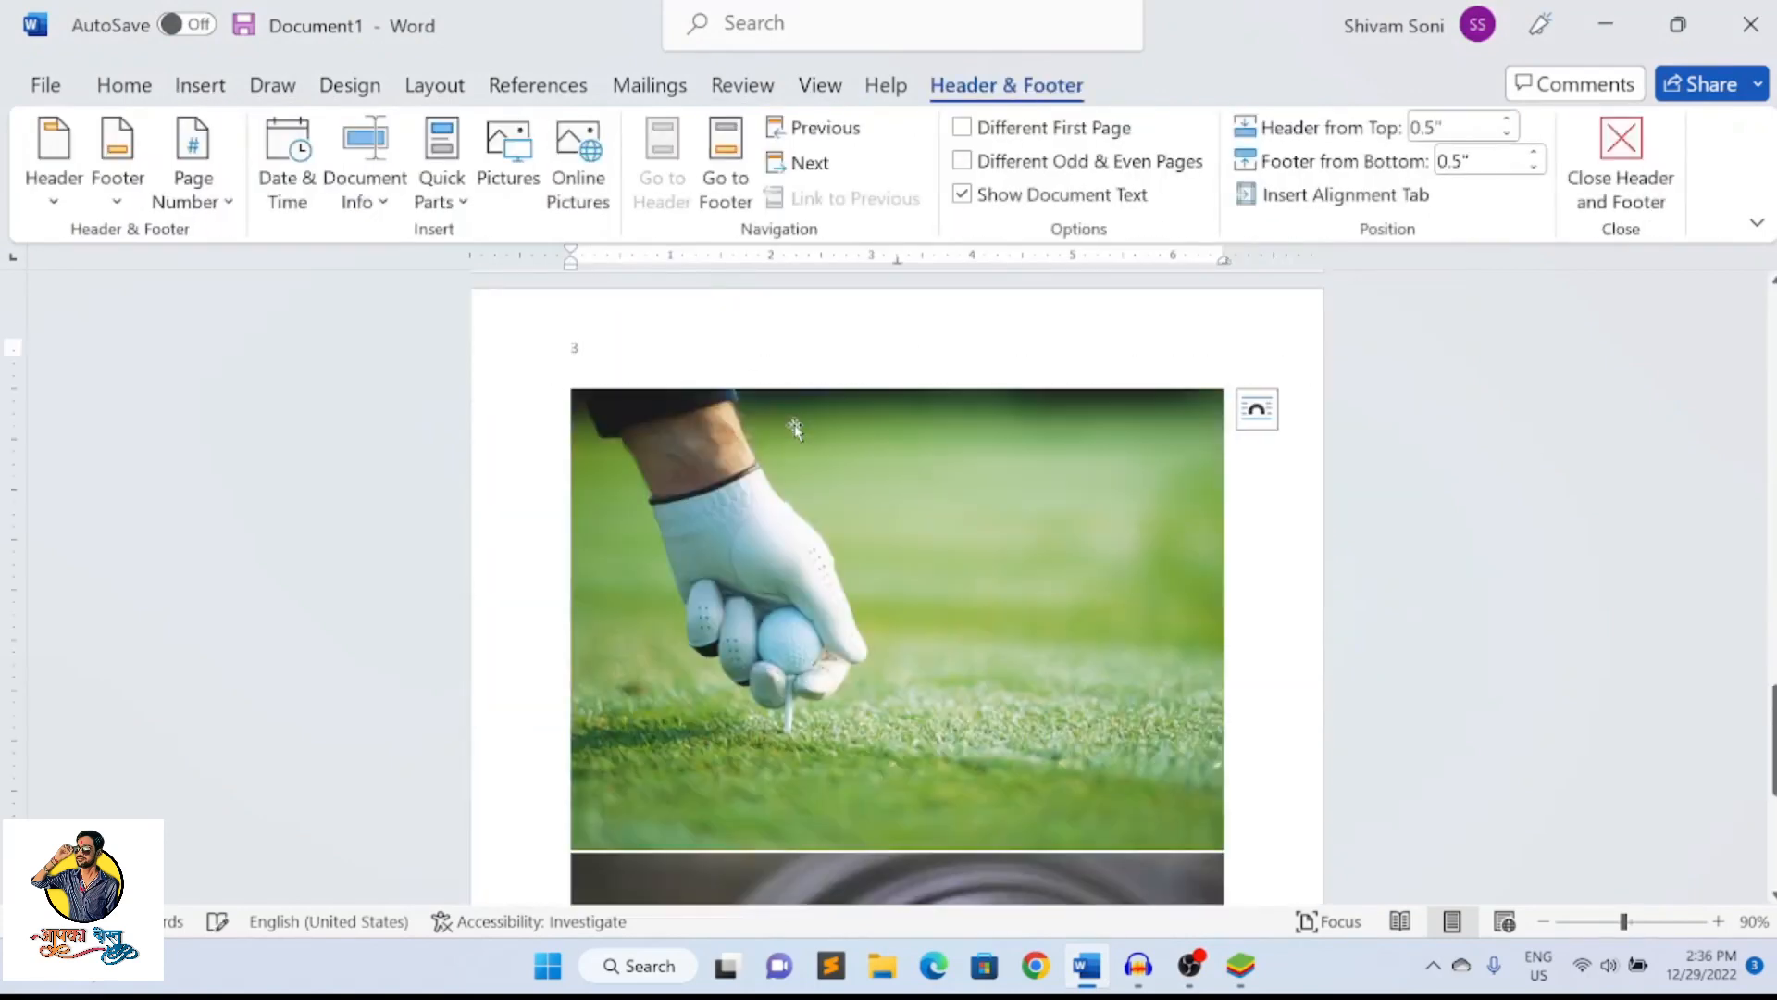
scroll(797, 426, "up", 4)
scroll(798, 429, "up", 10)
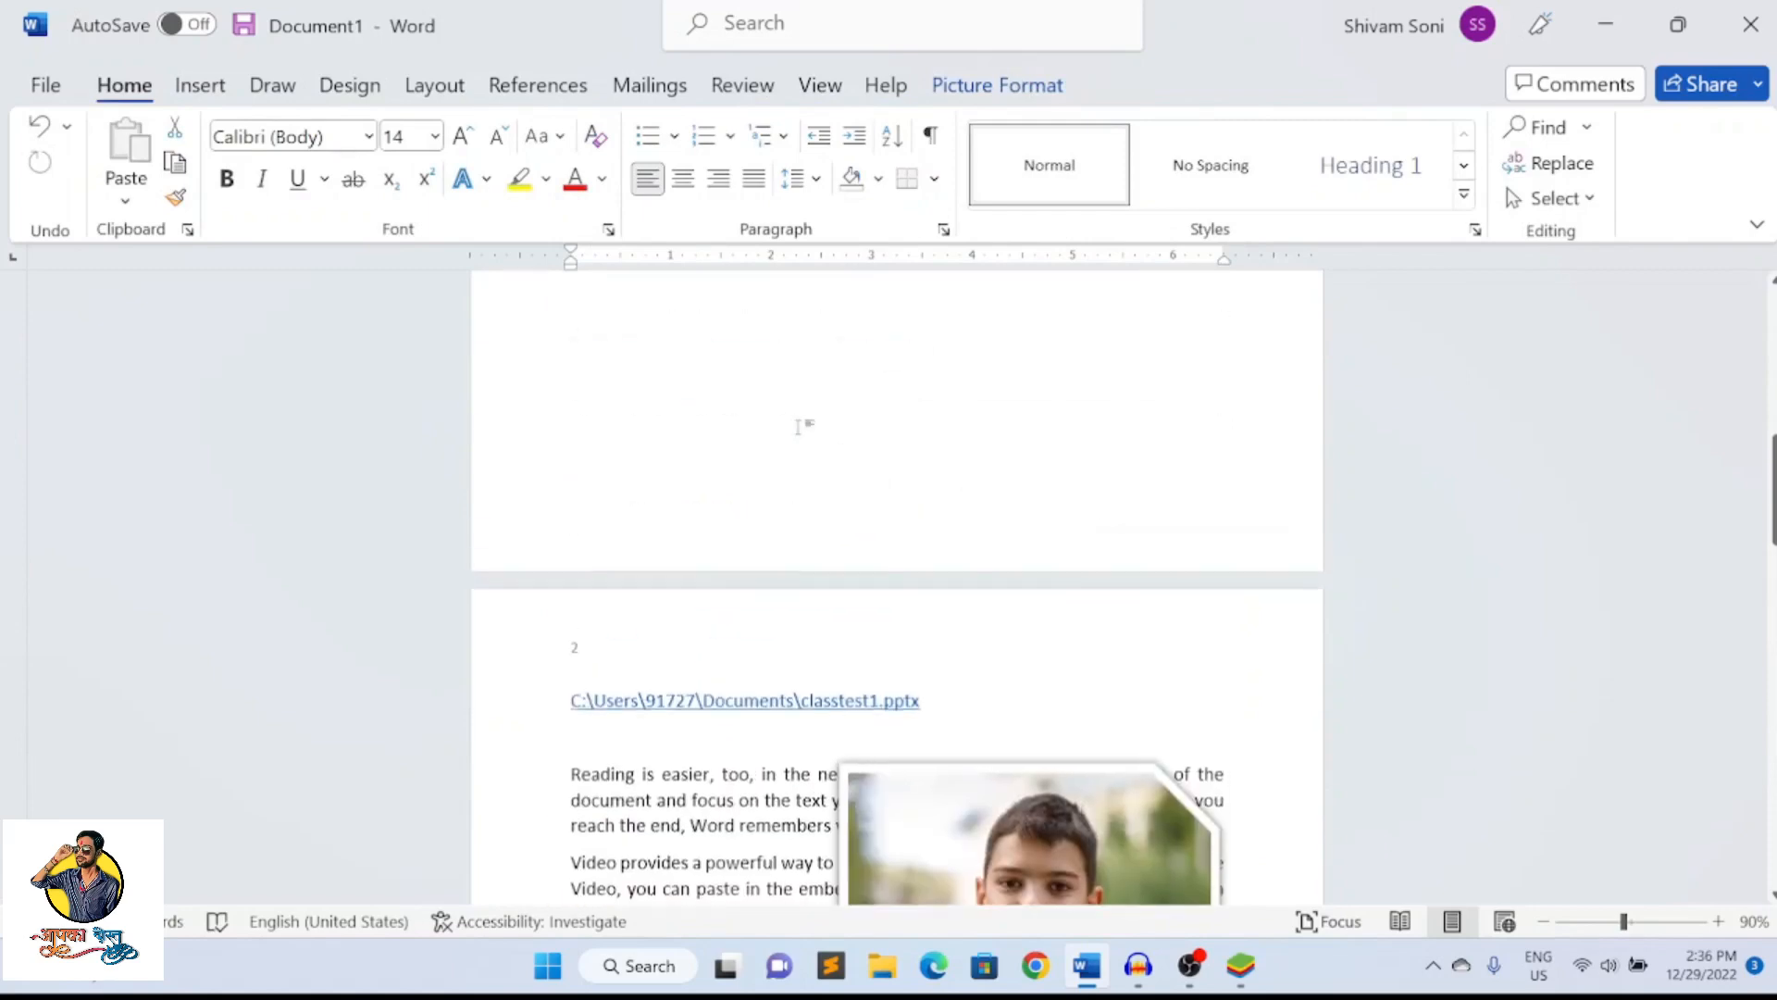
scroll(671, 523, "up", 6)
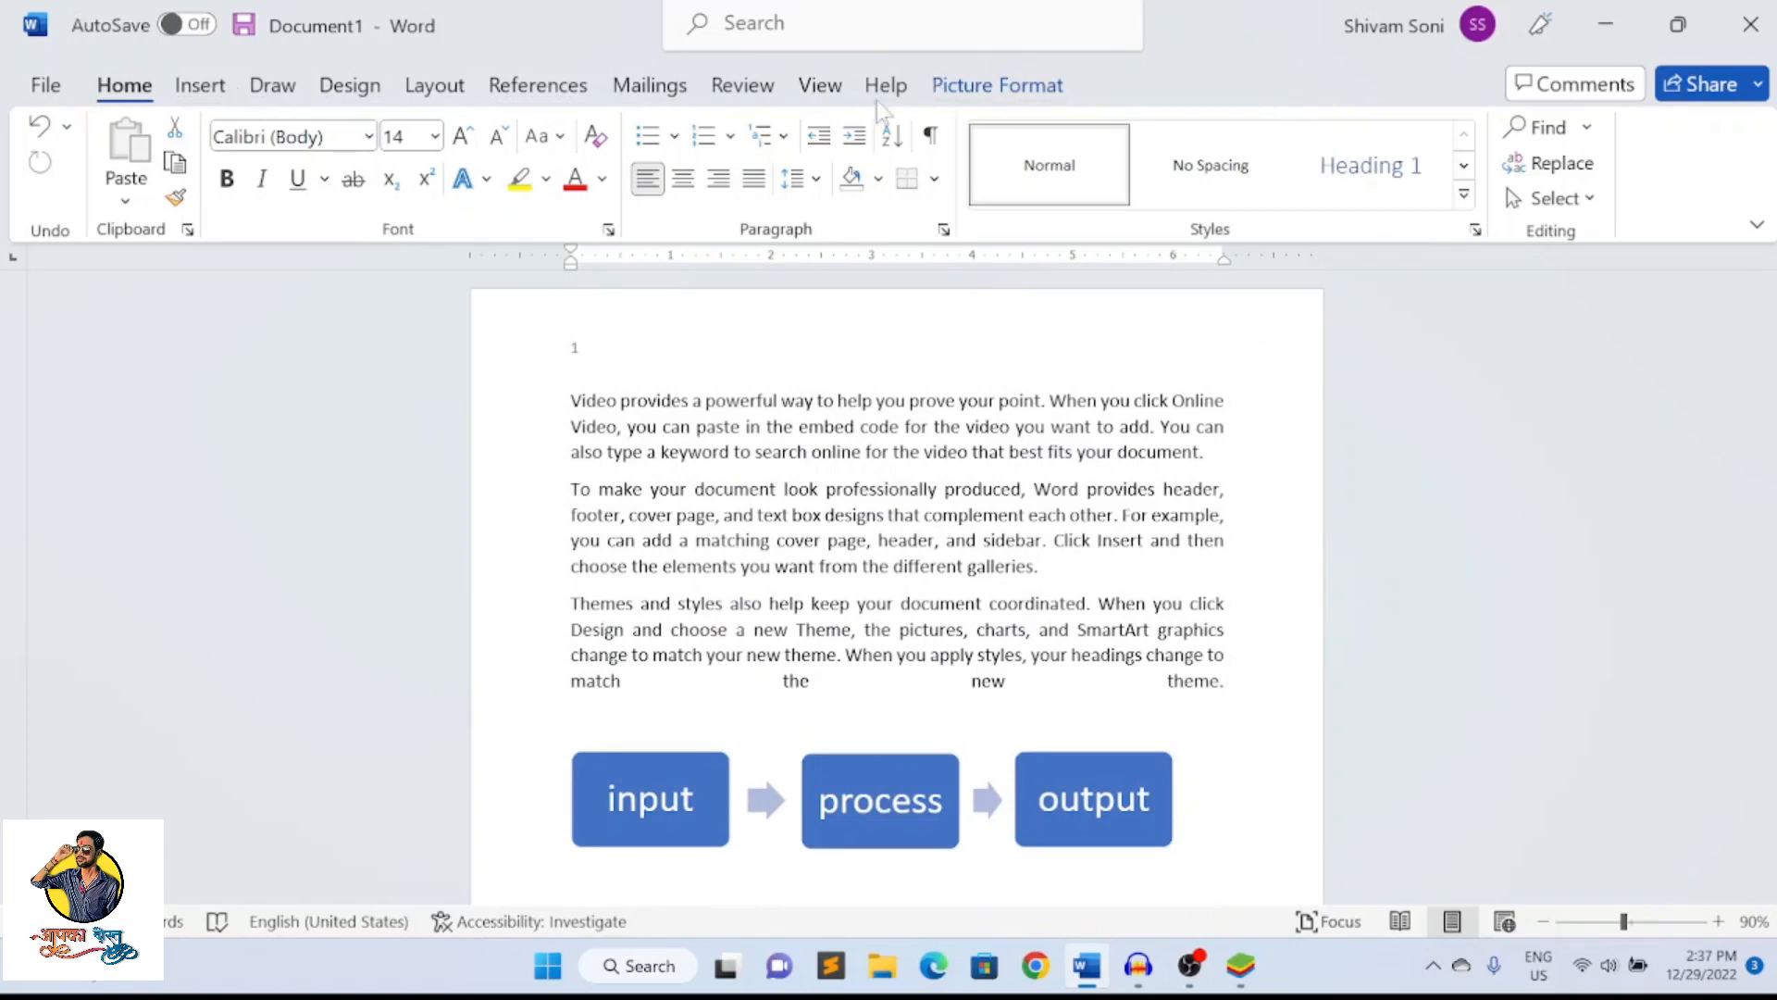
left_click(209, 92)
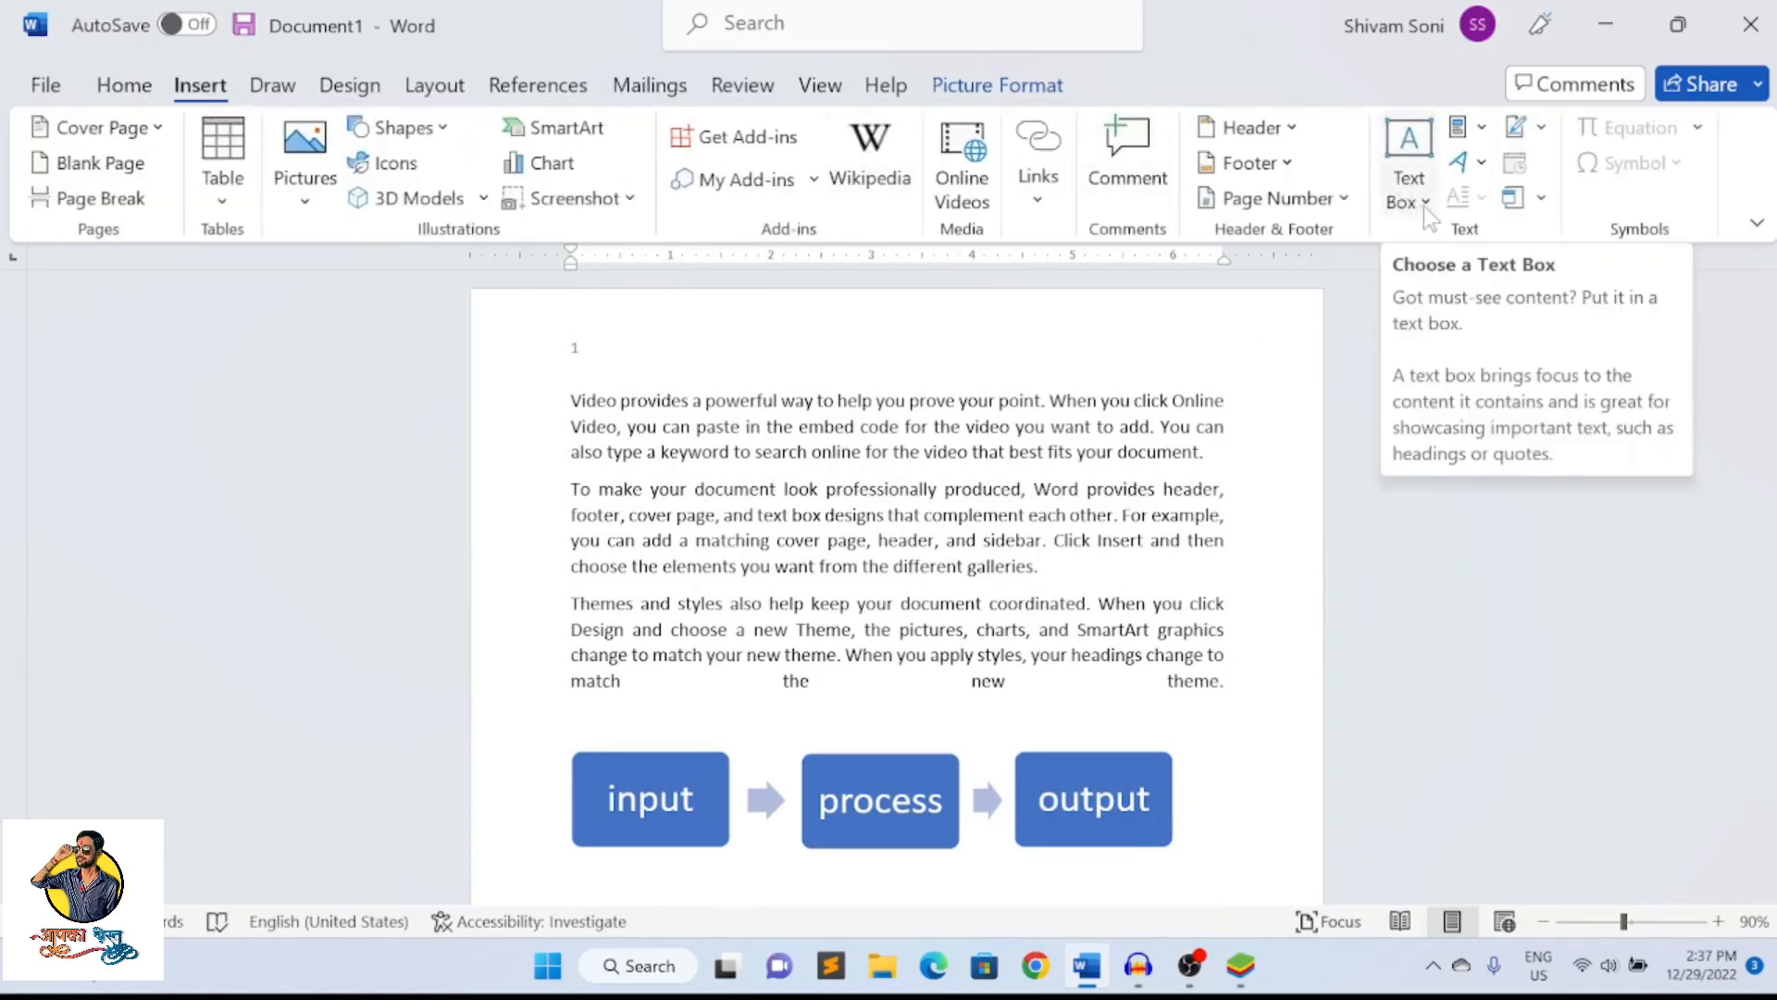
scroll(1424, 205, "down", 1)
scroll(1379, 208, "up", 2)
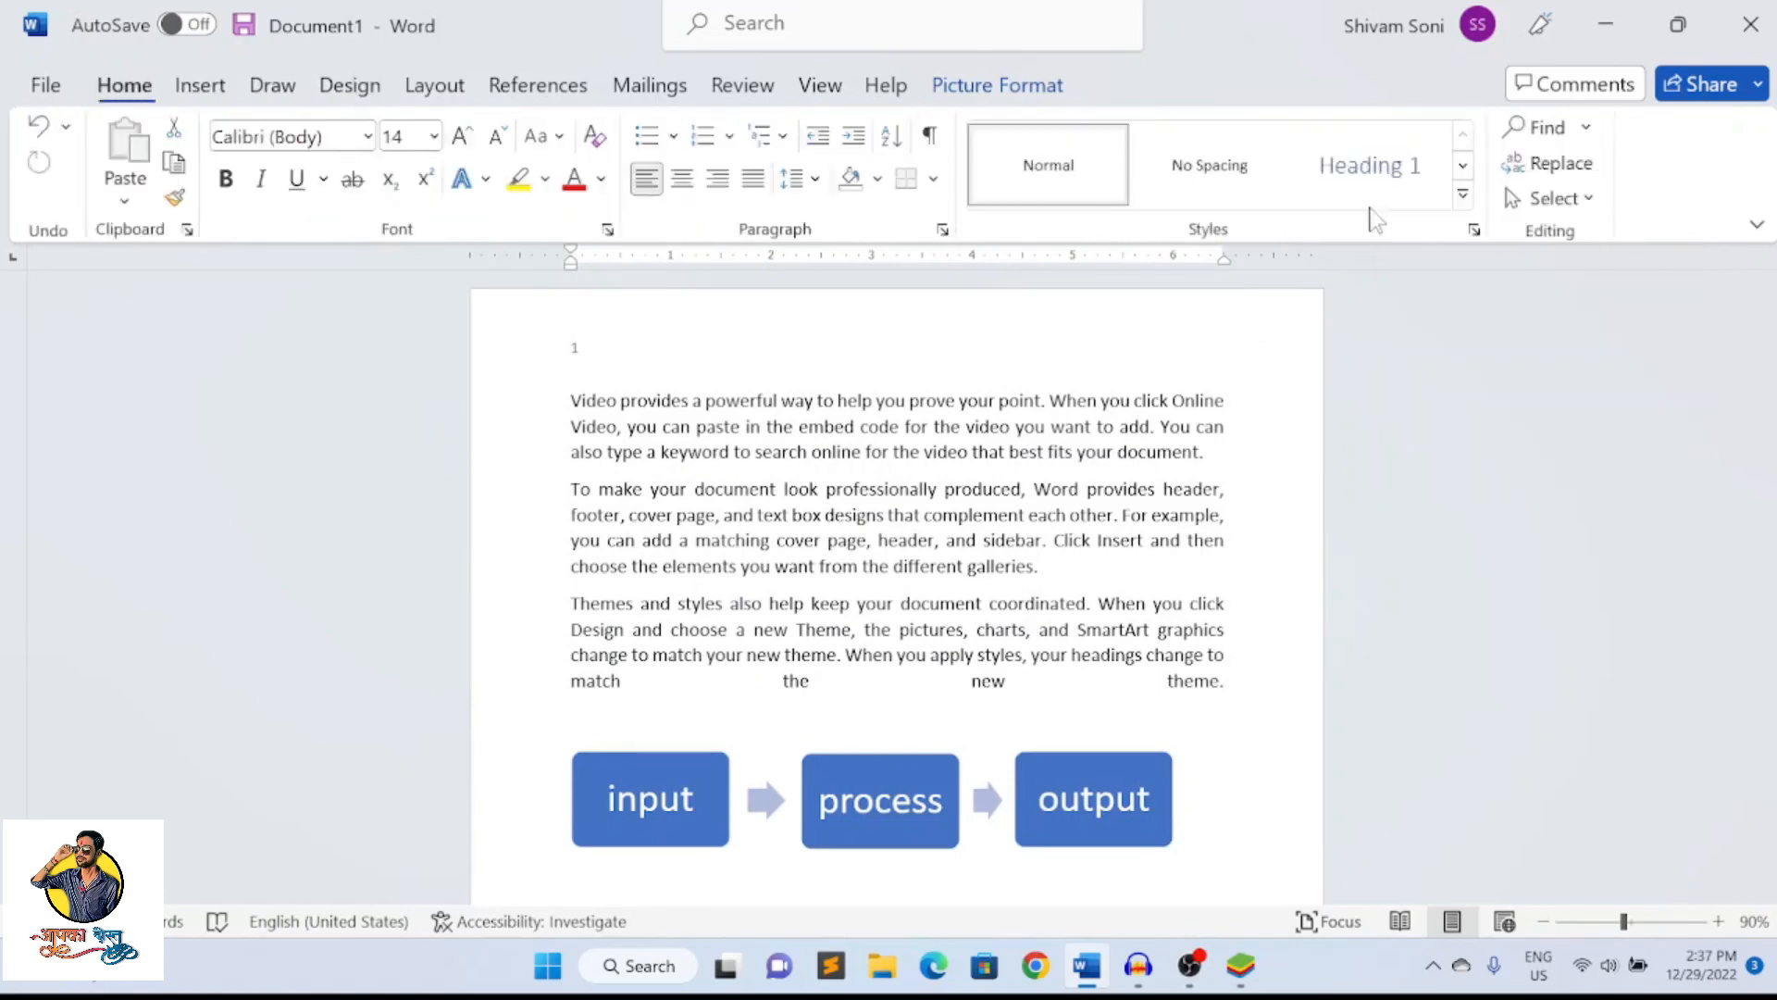
Add several blank lines after the first paragraph to make room below it
scroll(1342, 208, "down", 1)
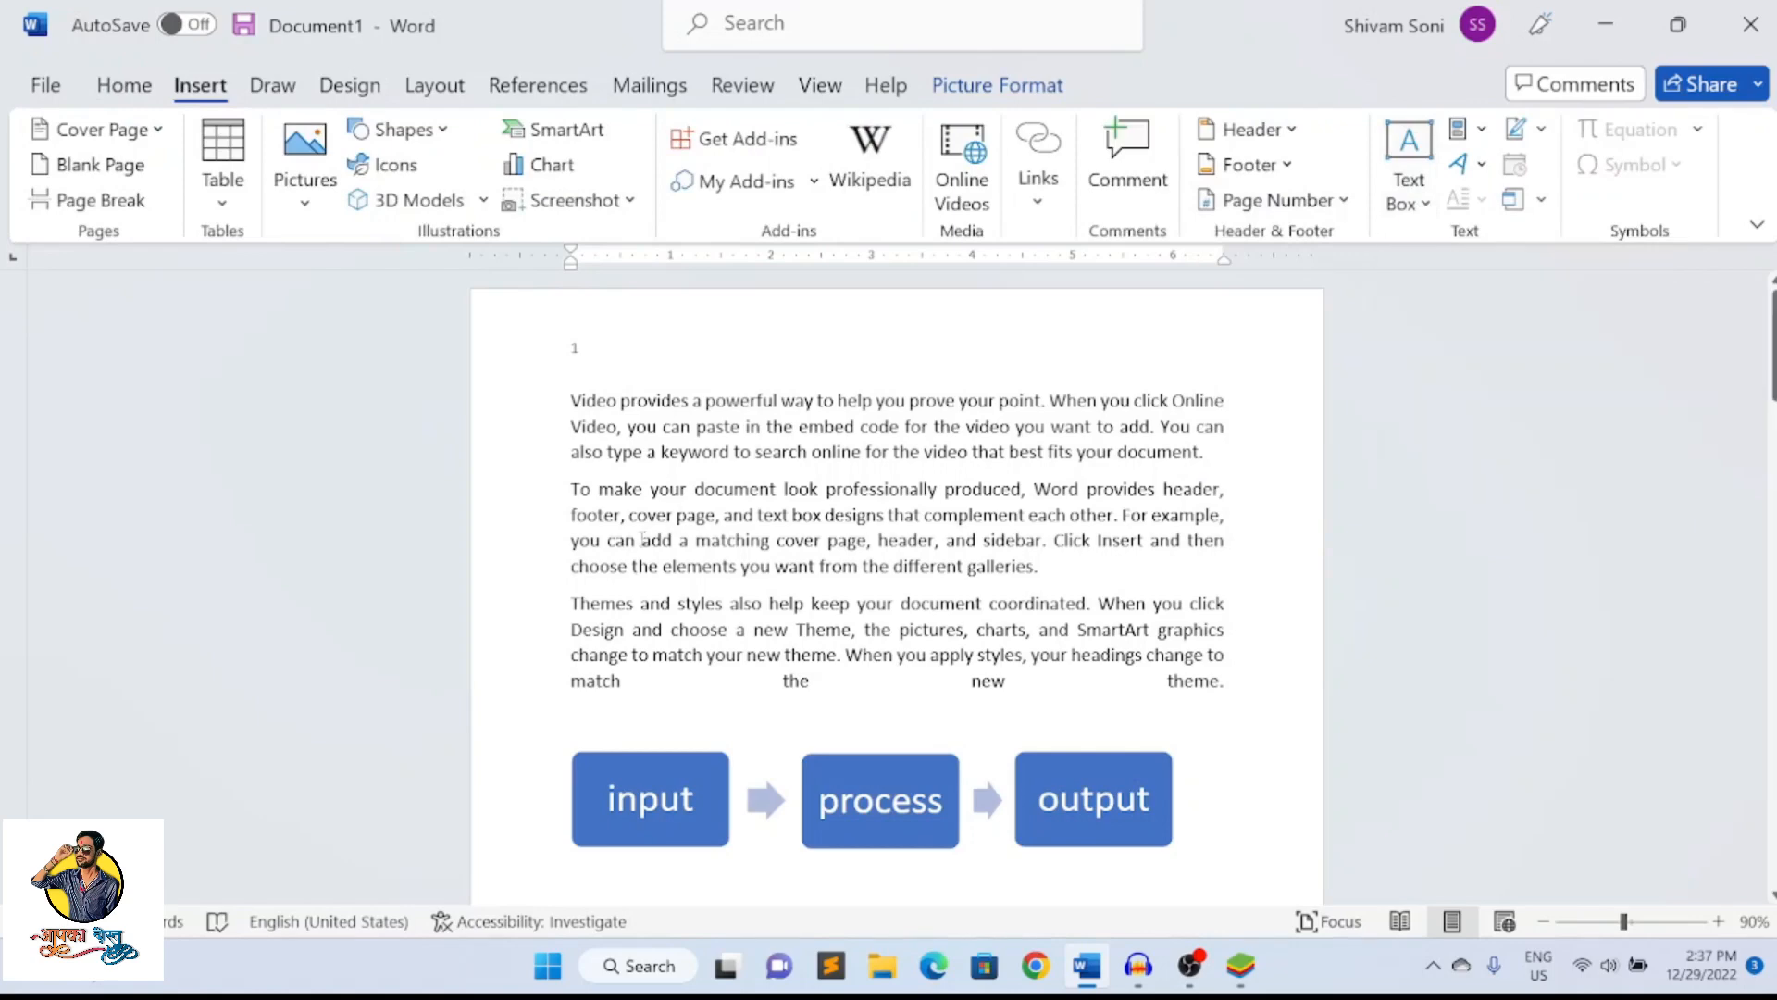
left_click(972, 456)
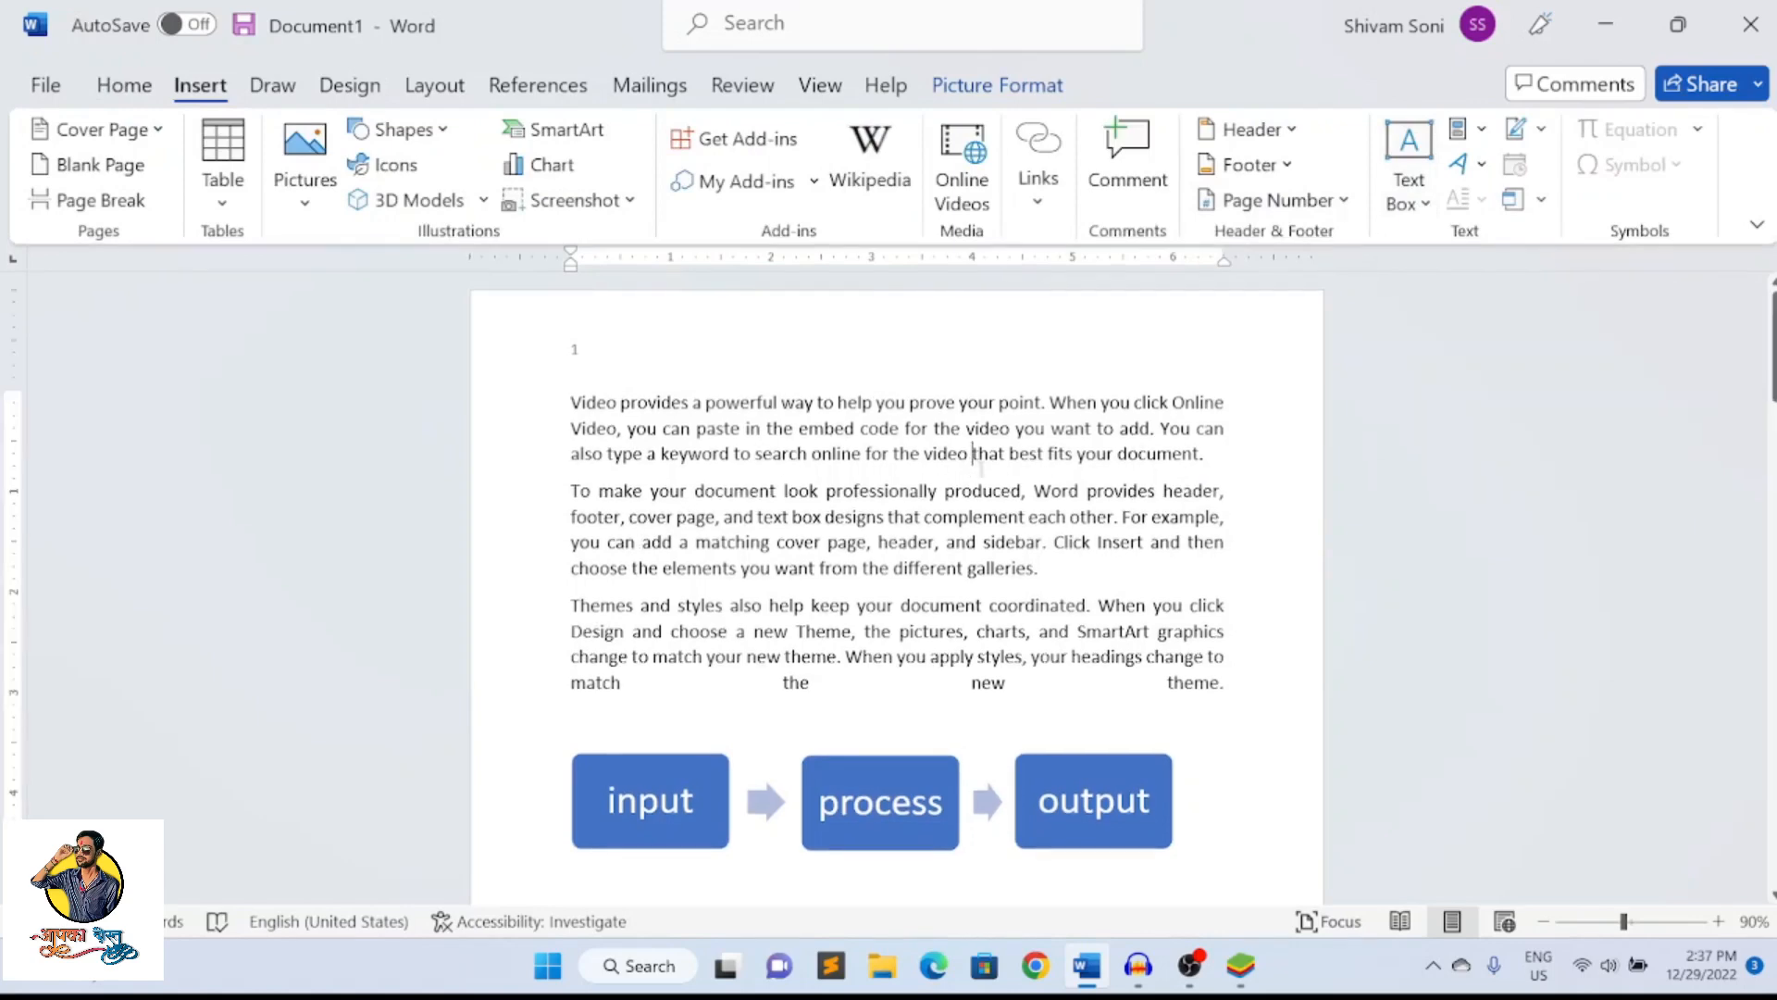
left_click(1225, 457)
key("Return")
key("Return")
key("Return")
key("Return")
key("Return")
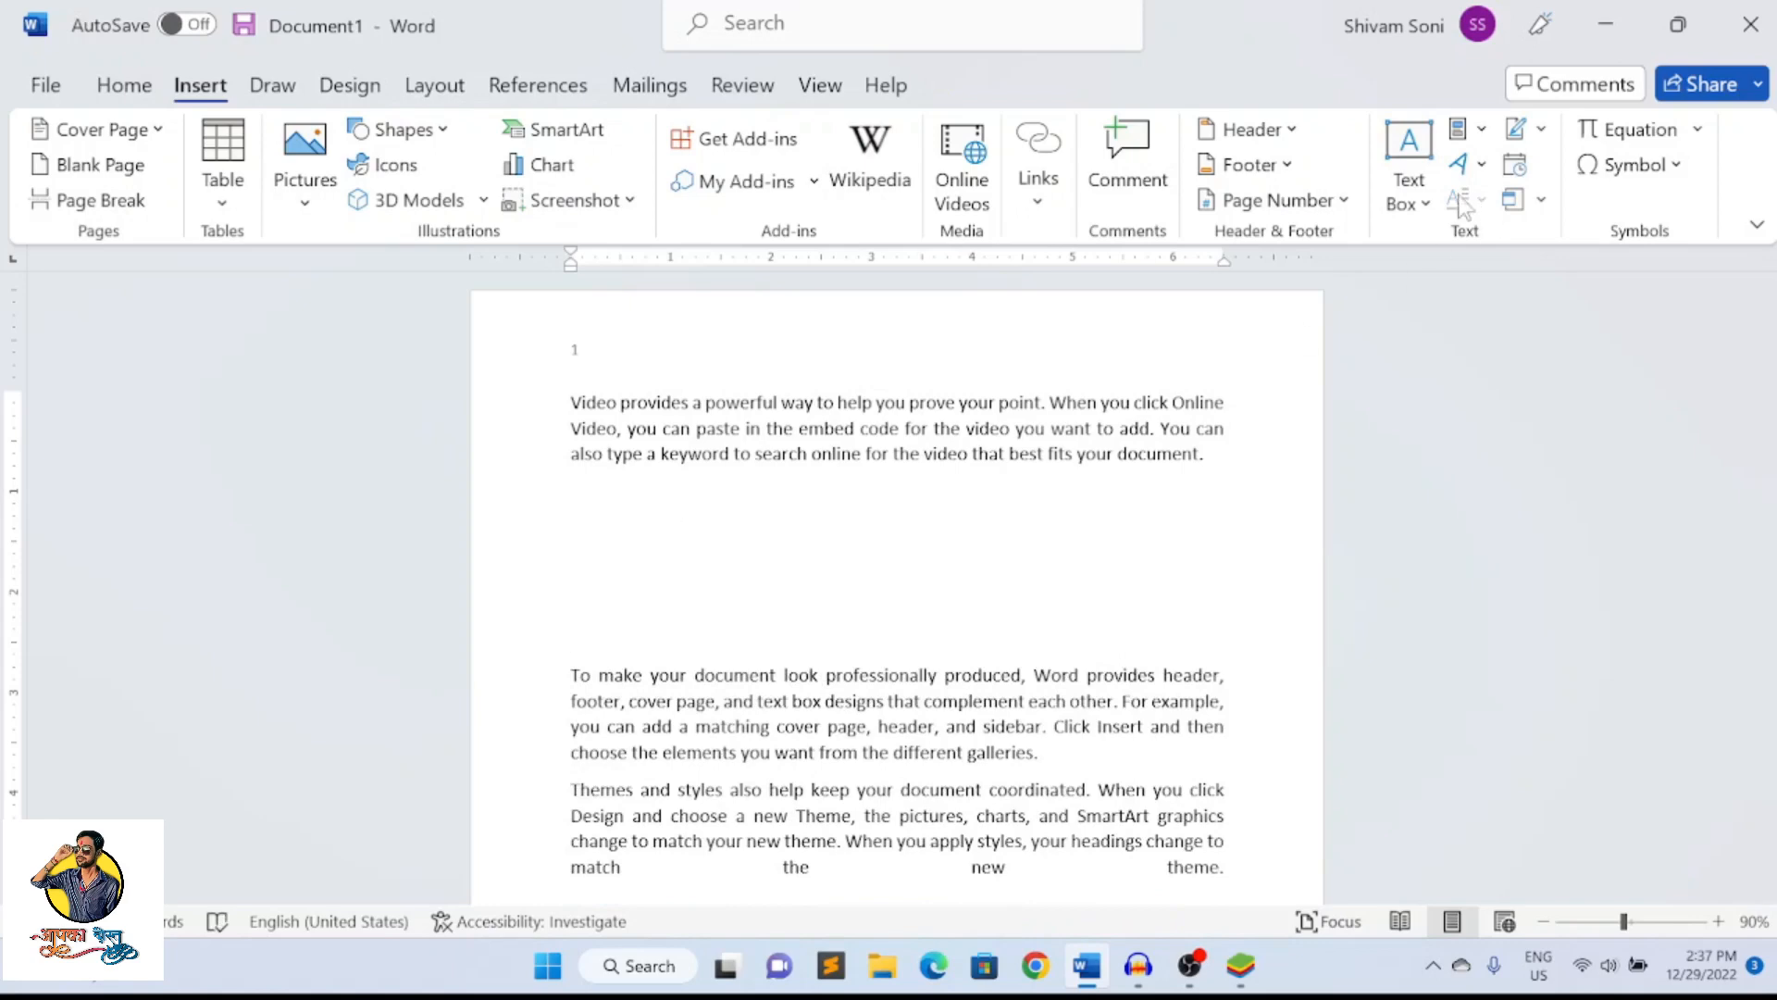
Draw a text box about 3.8" wide and 1.42" high in the blank space and enter "hakjhfjkd" in it
left_click(1408, 194)
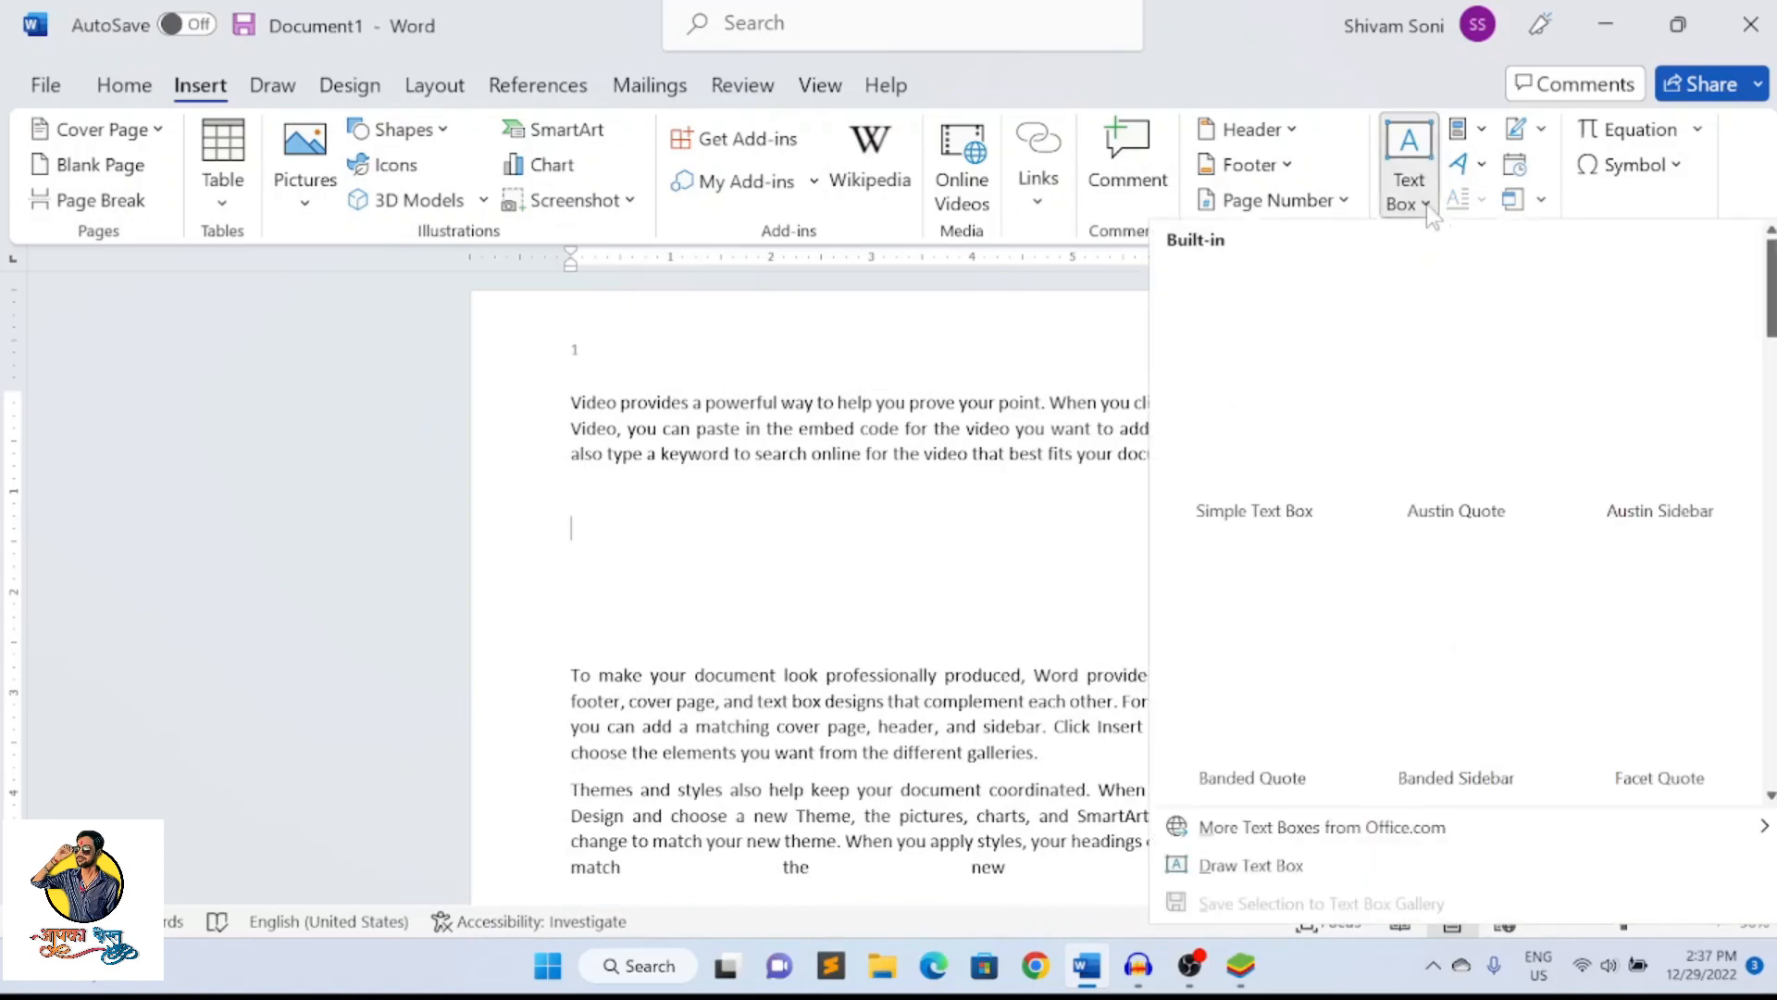
left_click(1250, 865)
left_click_drag(618, 500, 1001, 643)
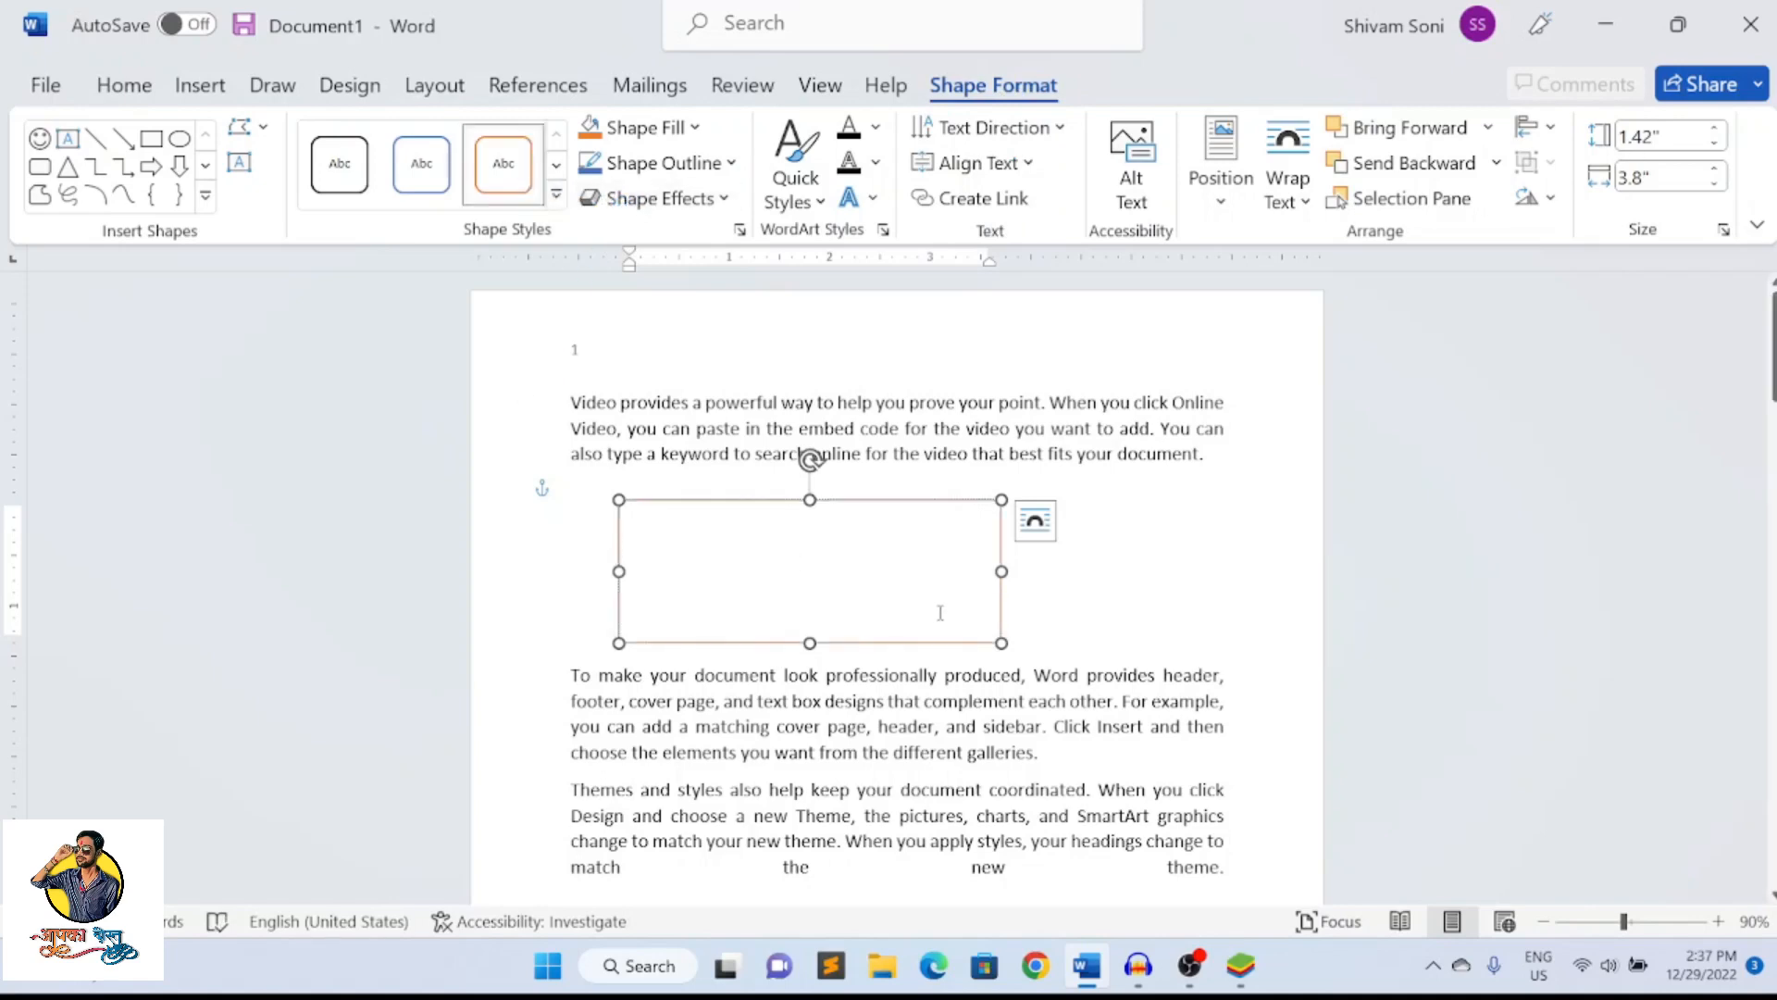
left_click(1216, 558)
left_click(846, 552)
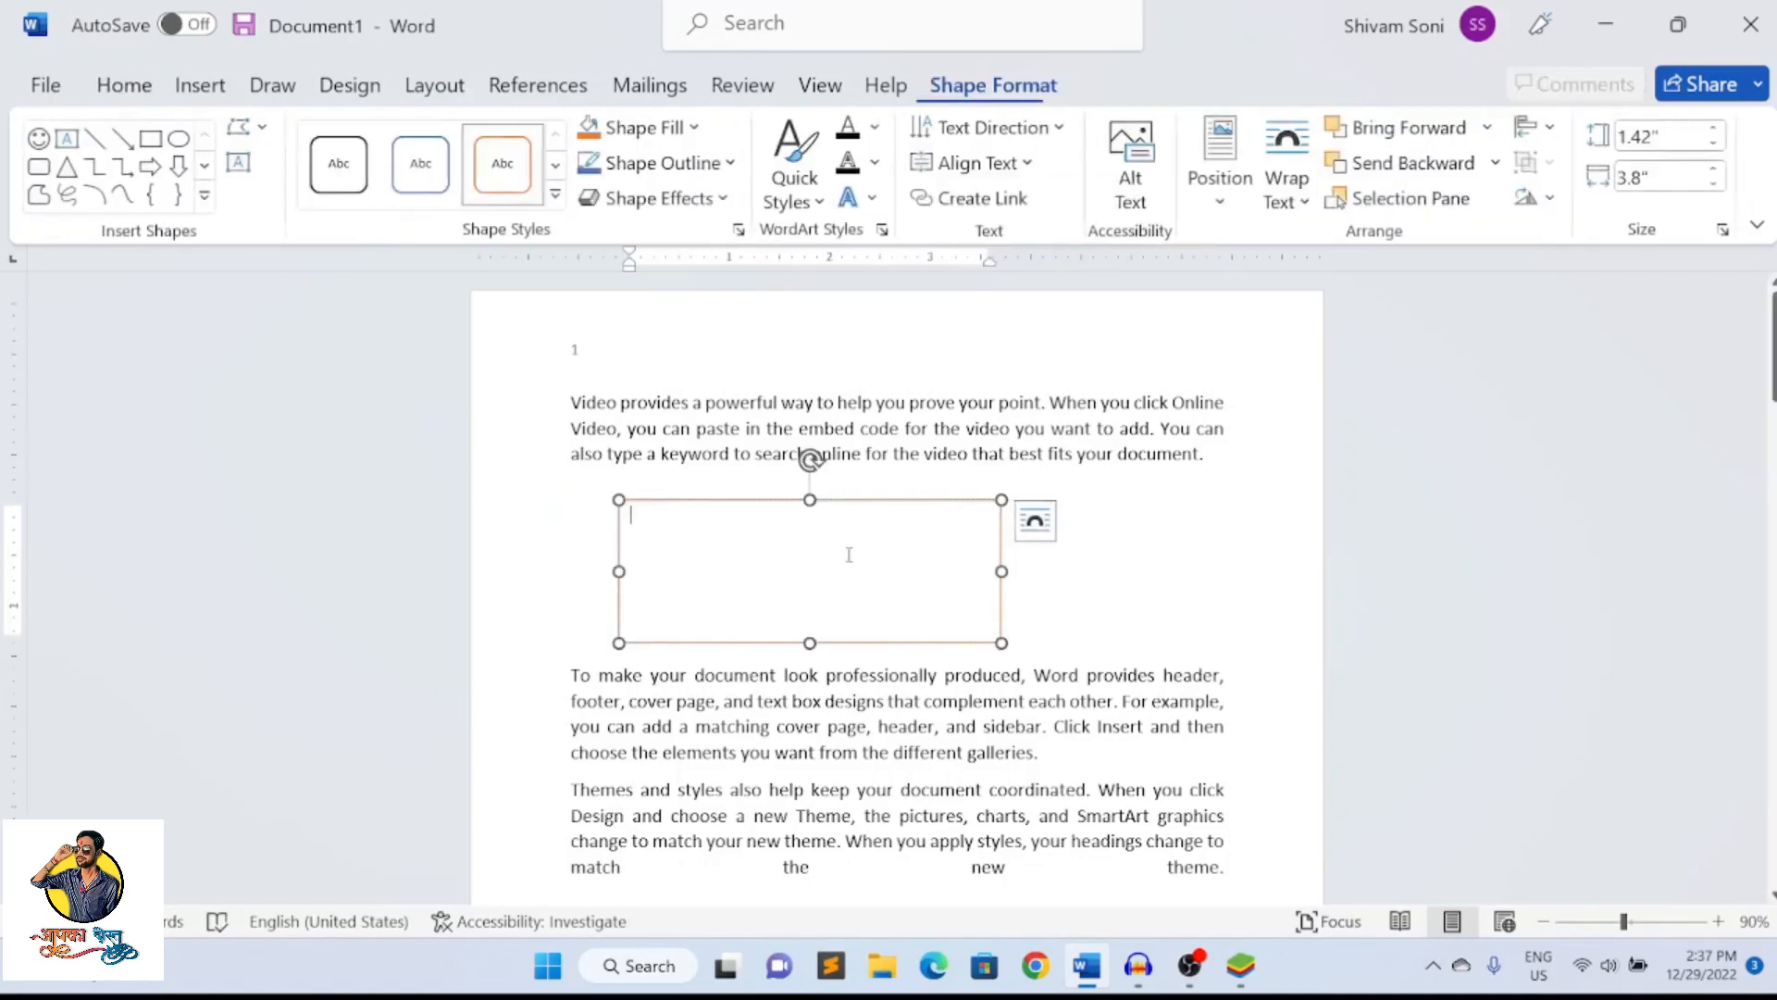
type("hakjhfjkdh")
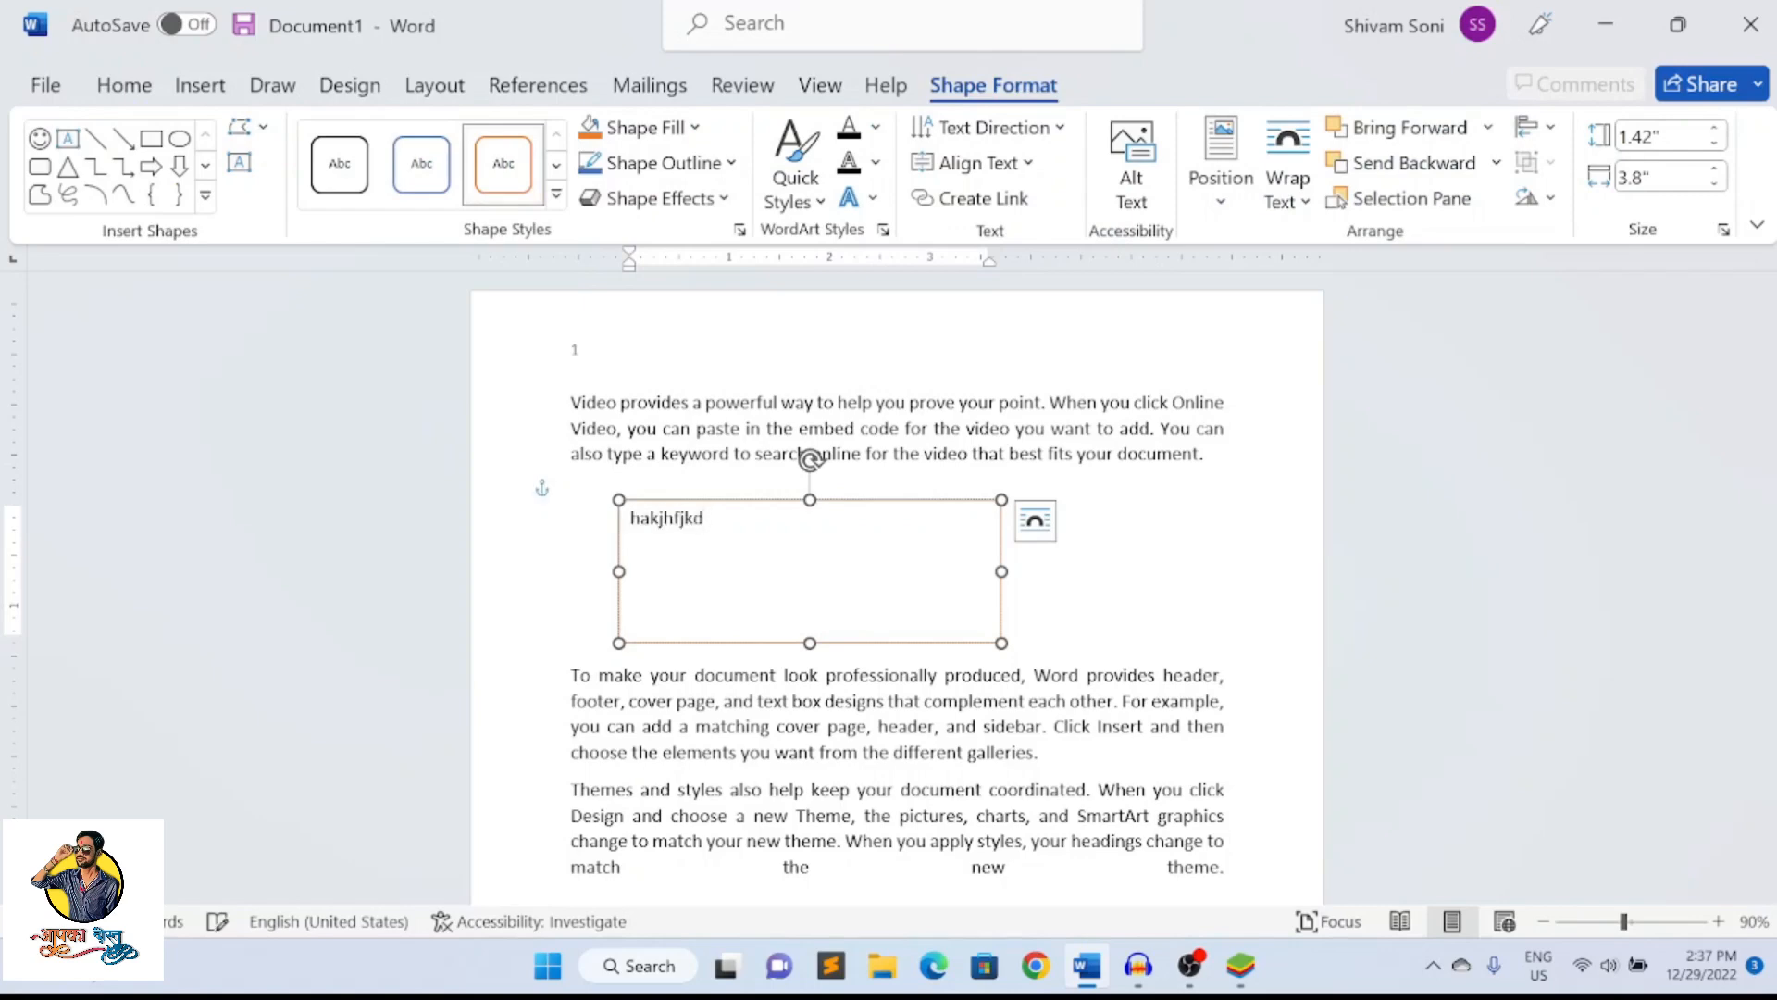
left_click(1051, 590)
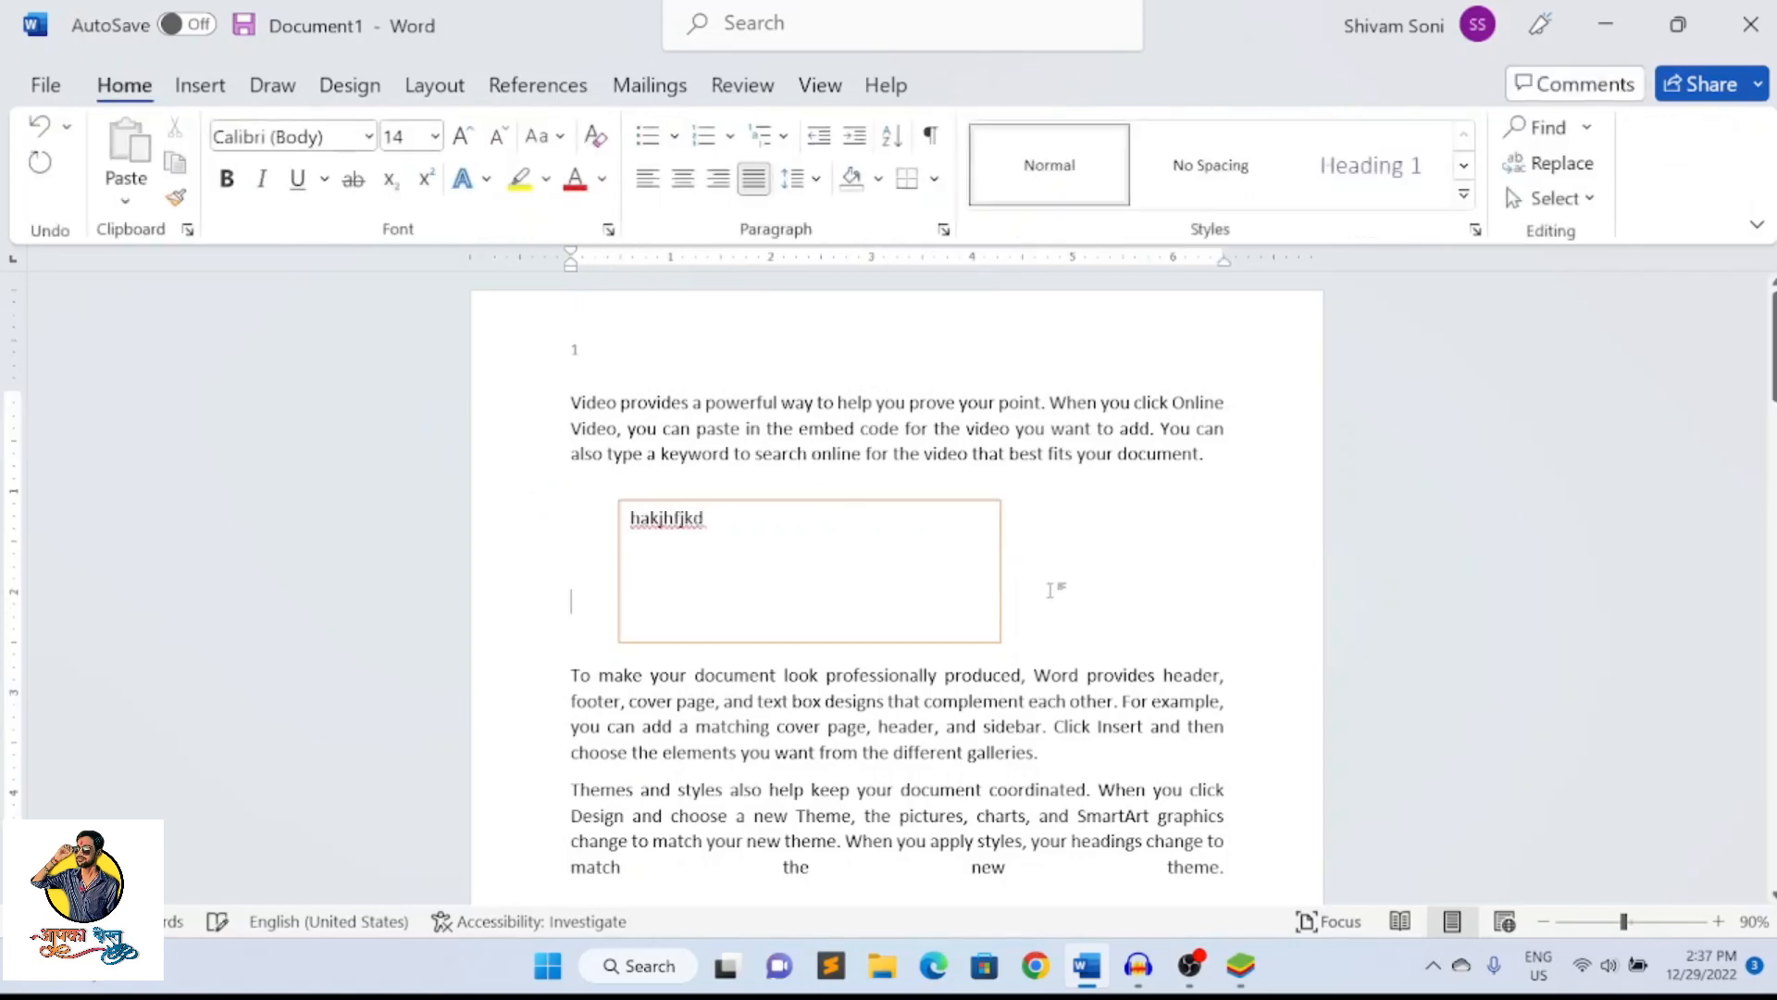
left_click(953, 558)
left_click(1079, 587)
Insert gold WordArt reading "gdfgdfgdfg" and move it to the right of the text box
left_click(200, 85)
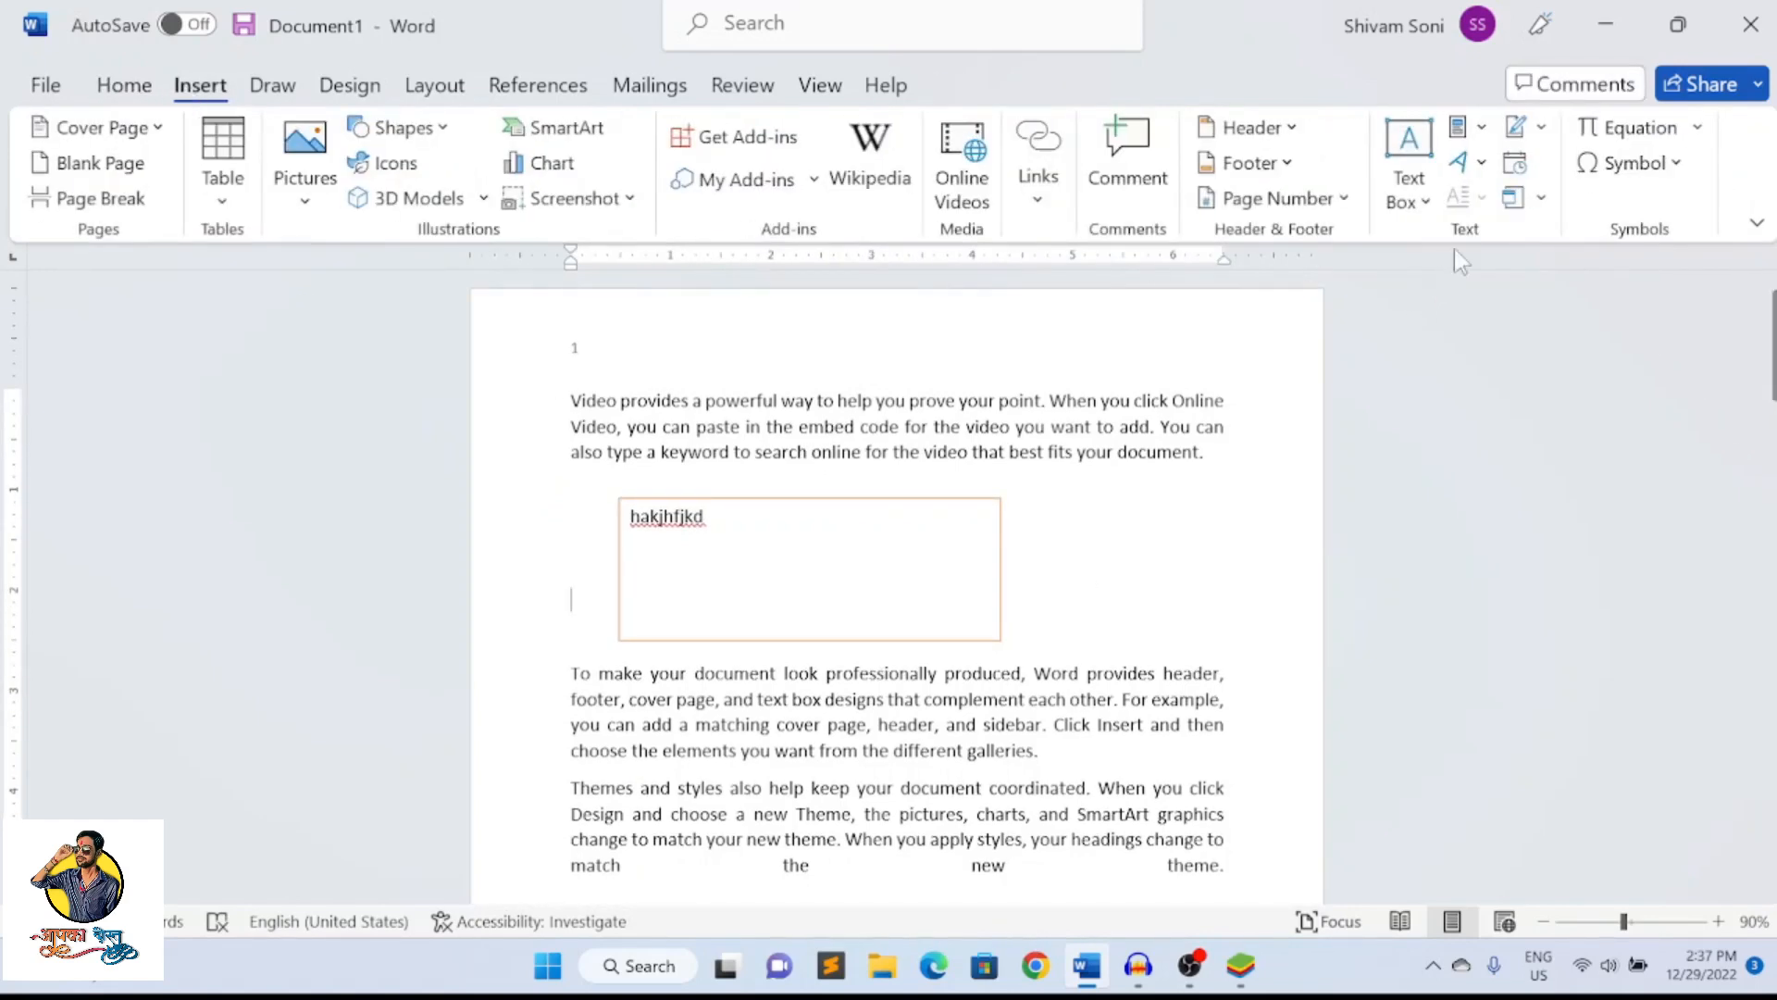
left_click(1478, 168)
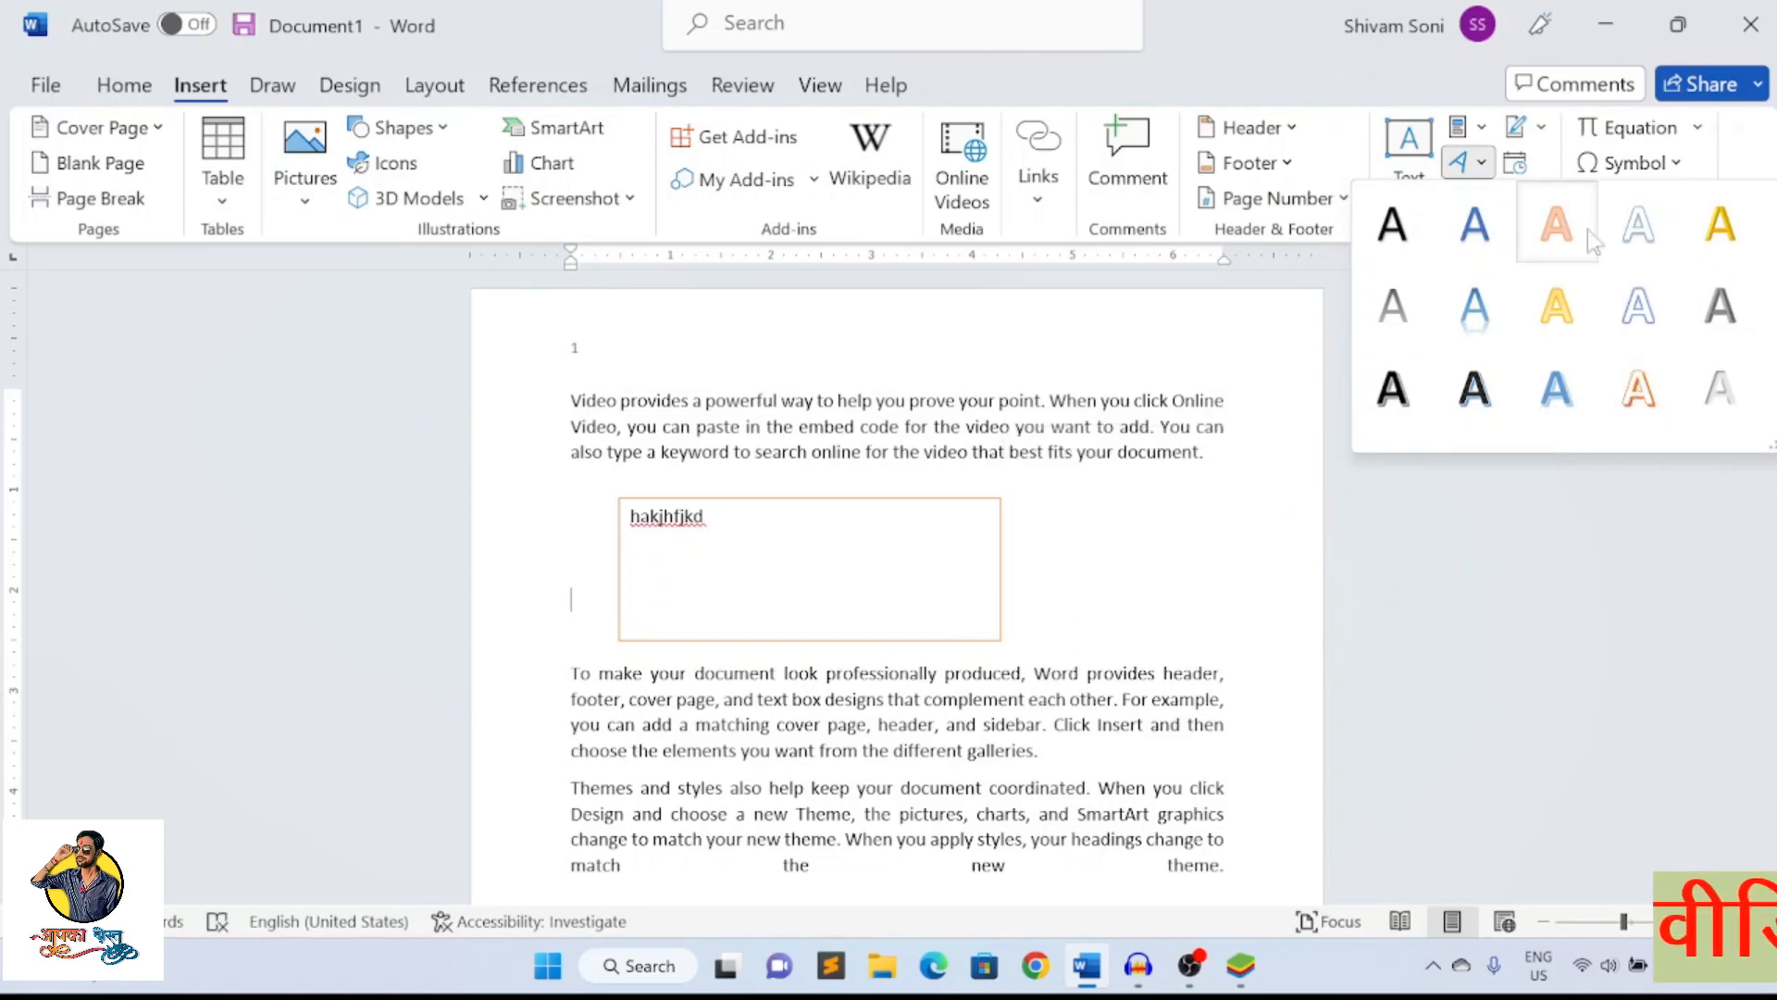
left_click(1712, 229)
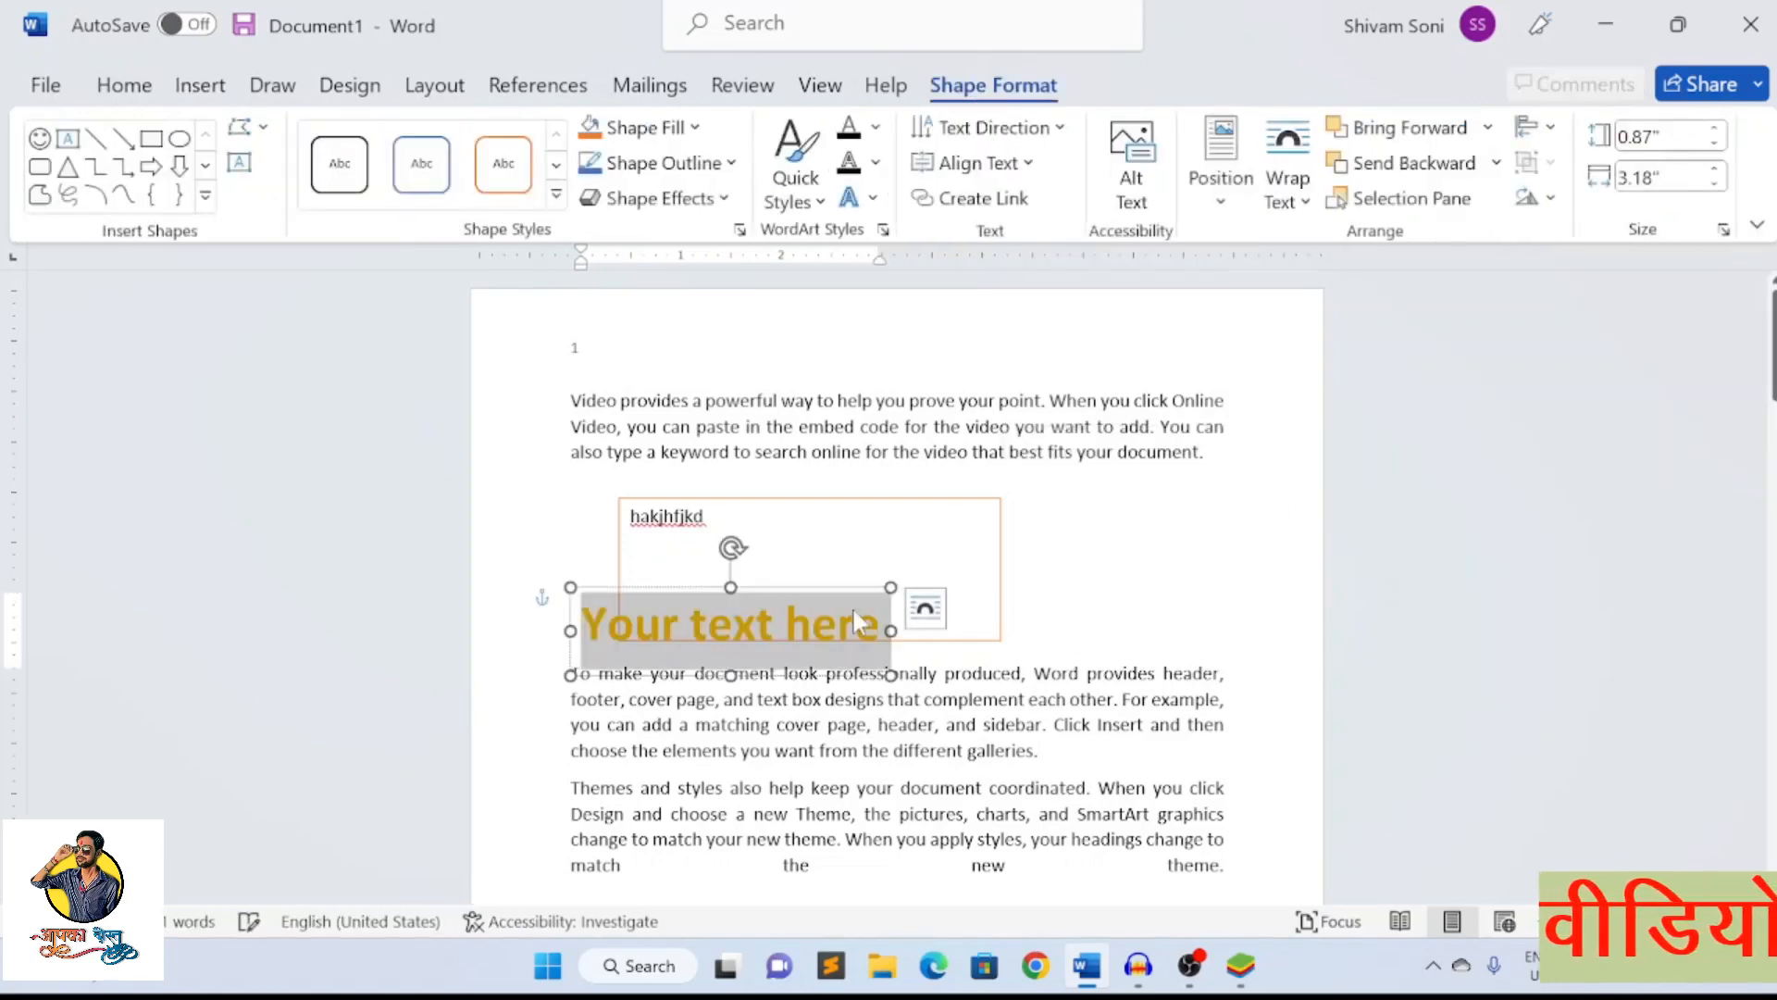
type("gdfgdfgdfg")
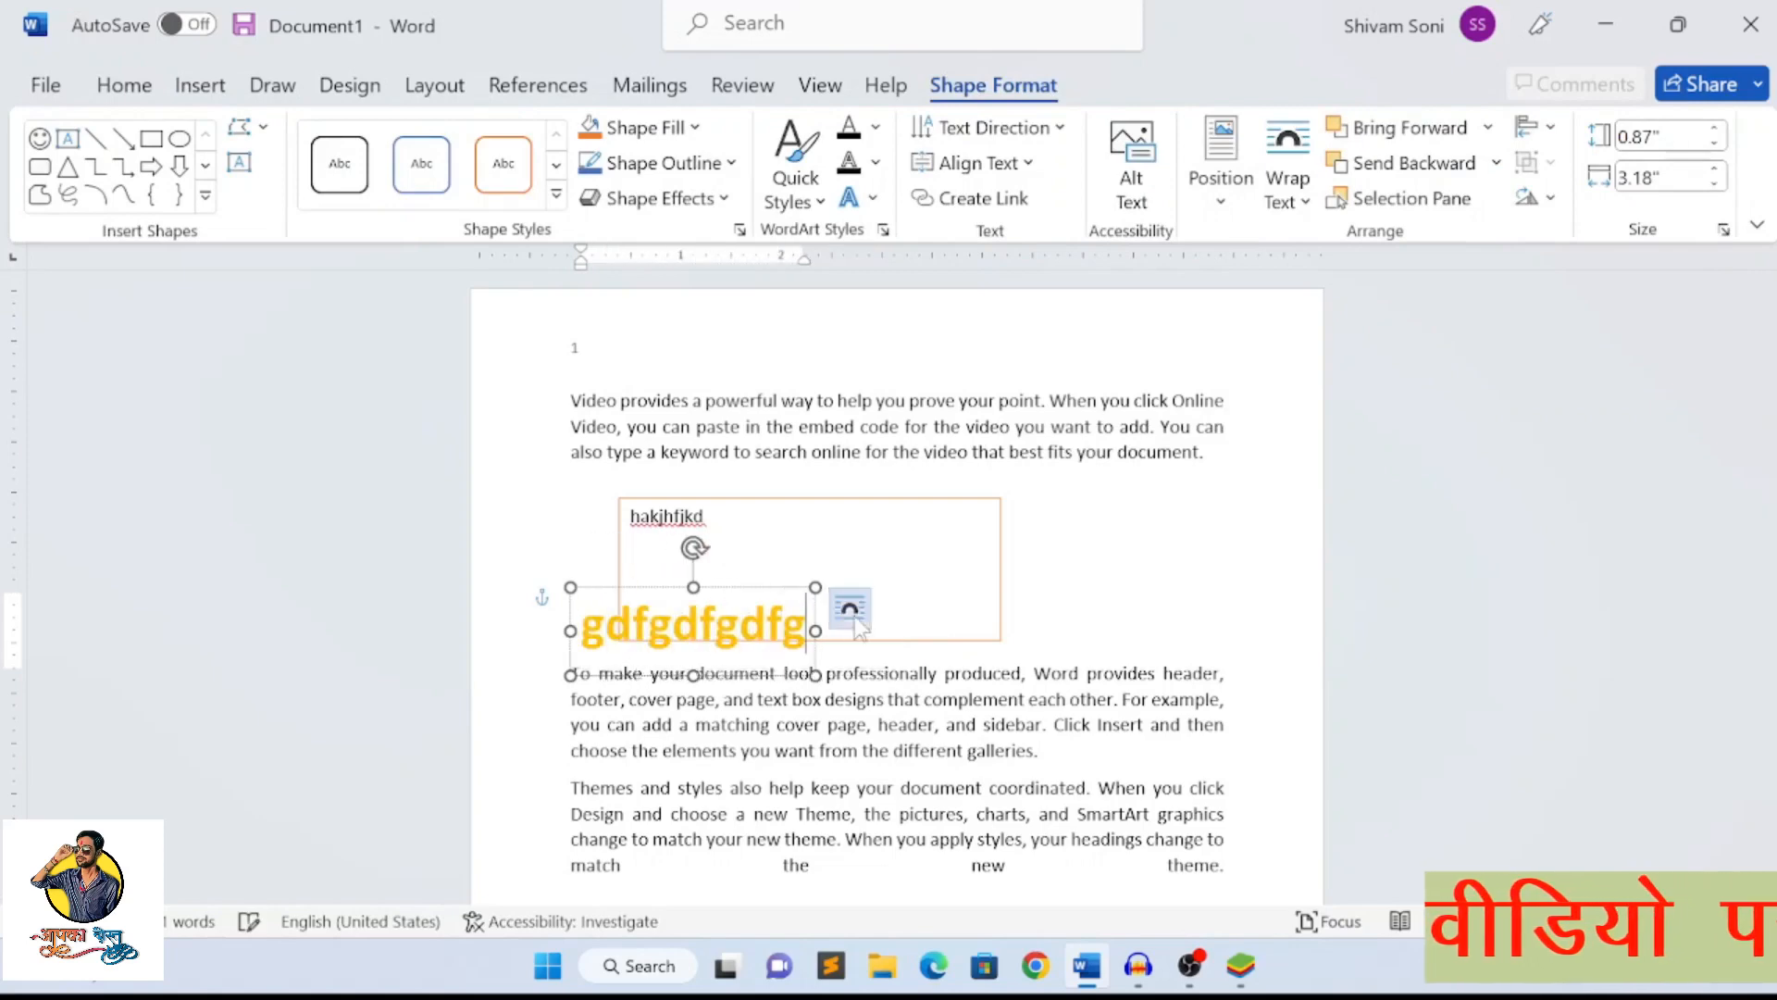
left_click_drag(727, 591, 1153, 485)
left_click(1107, 629)
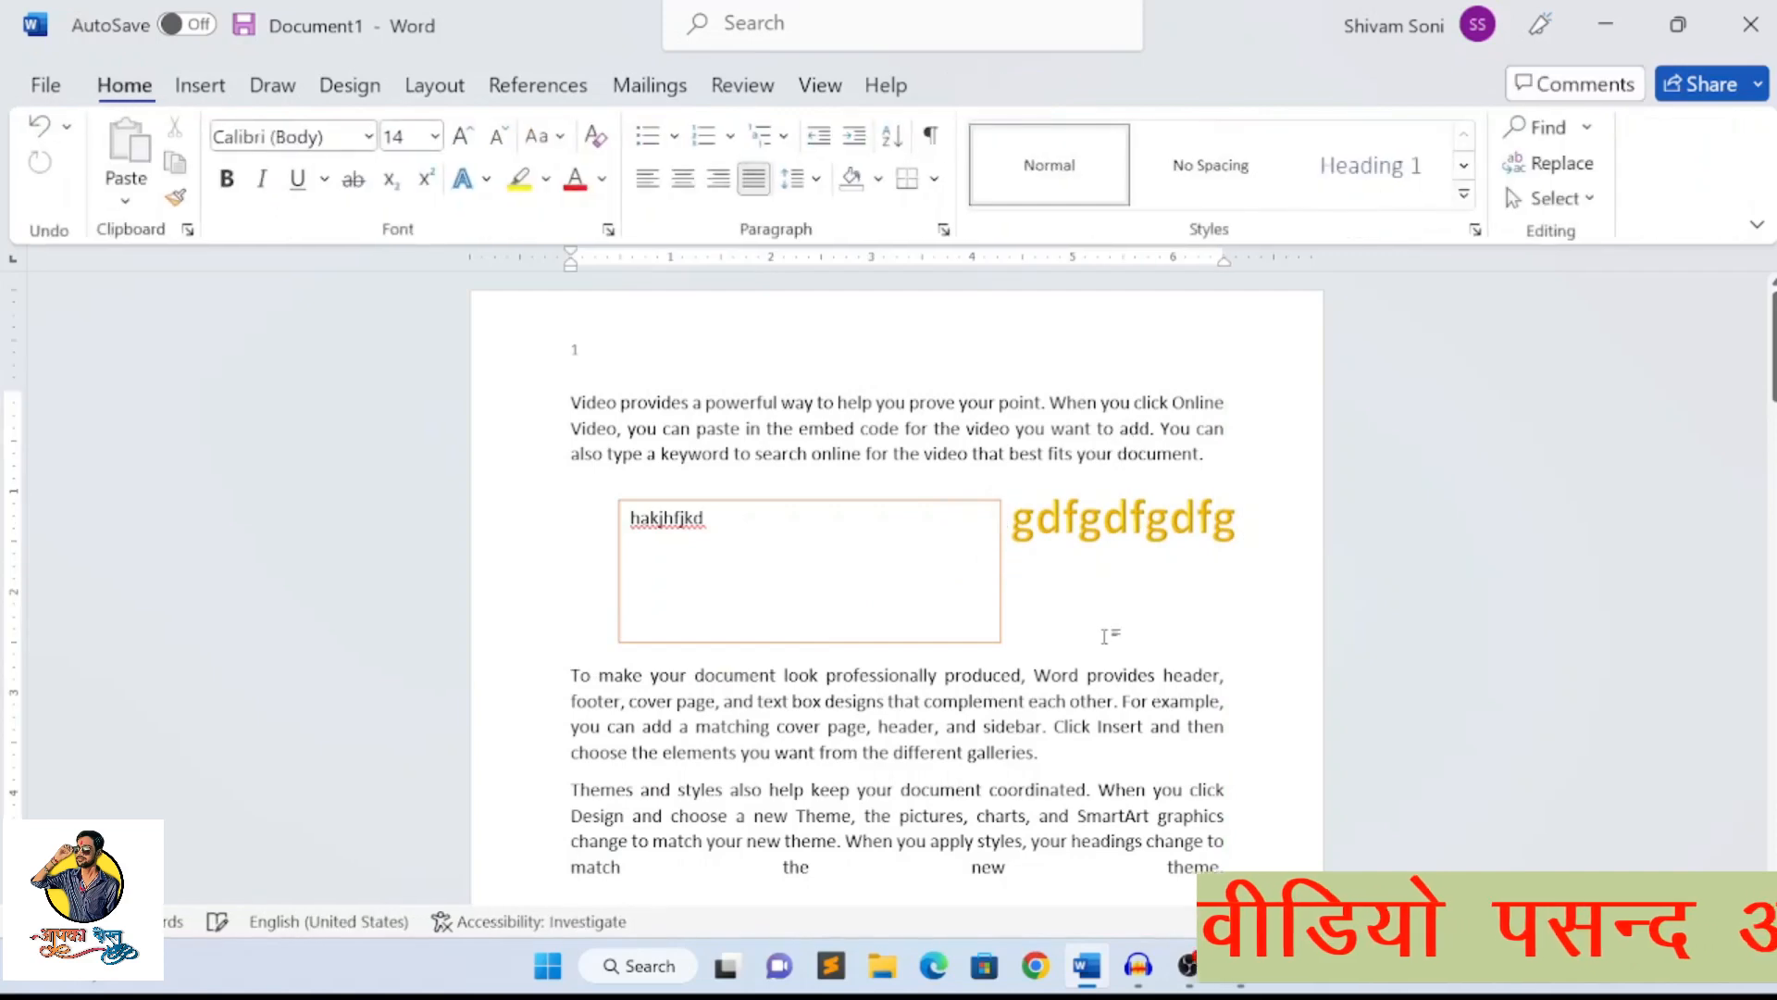
Apply a Dropped drop cap to the first paragraph, which begins with "Video"
left_click(200, 85)
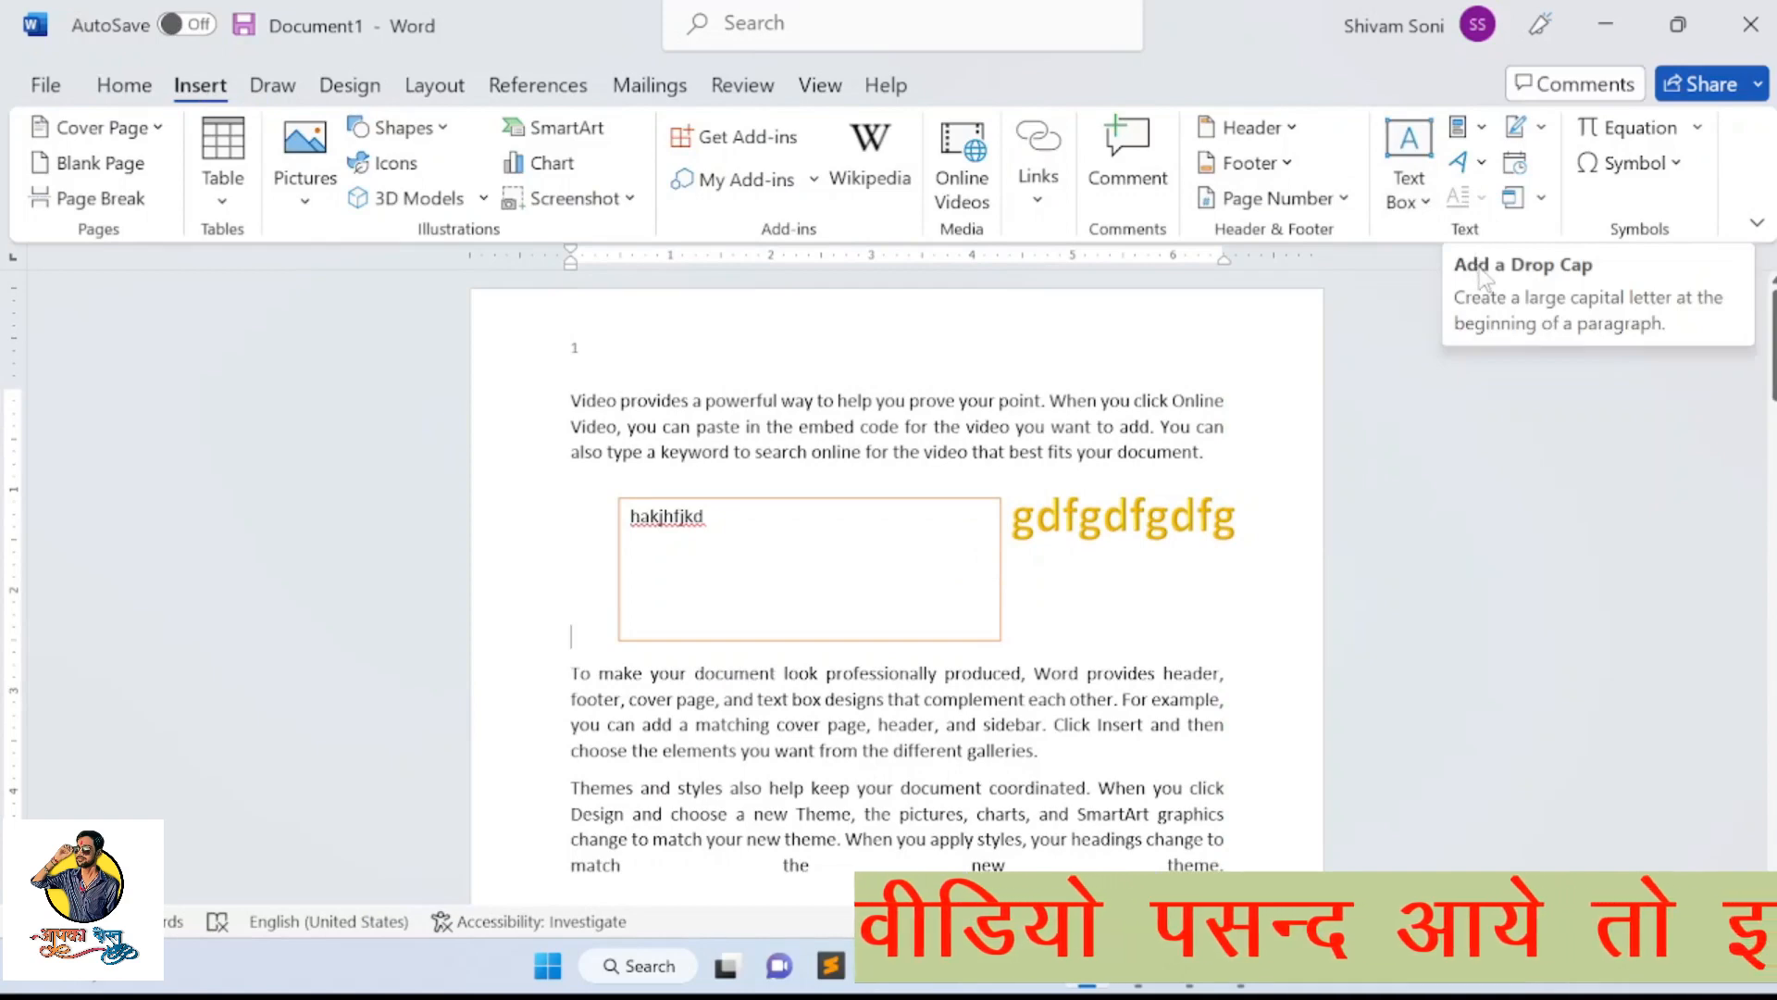
left_click(617, 400)
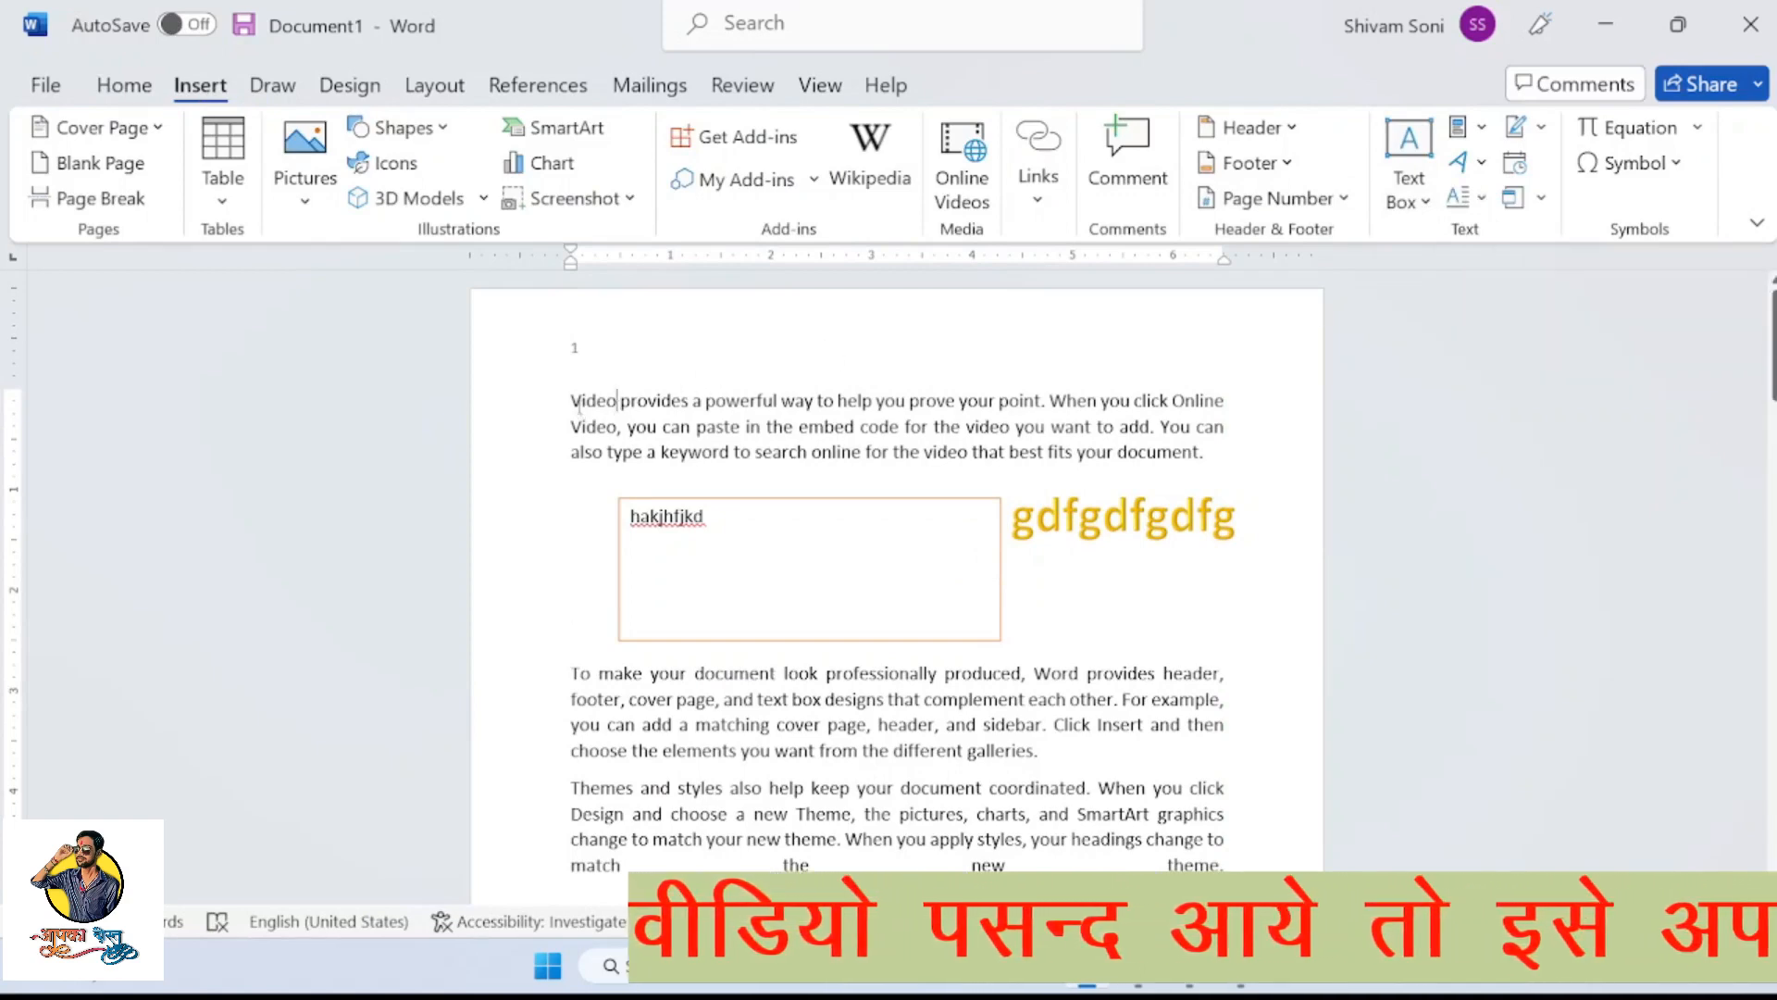
mouse_move(571, 400)
left_mouse_down()
mouse_move(926, 480)
mouse_move(1104, 490)
left_mouse_up()
left_click_drag(1246, 481, 1249, 478)
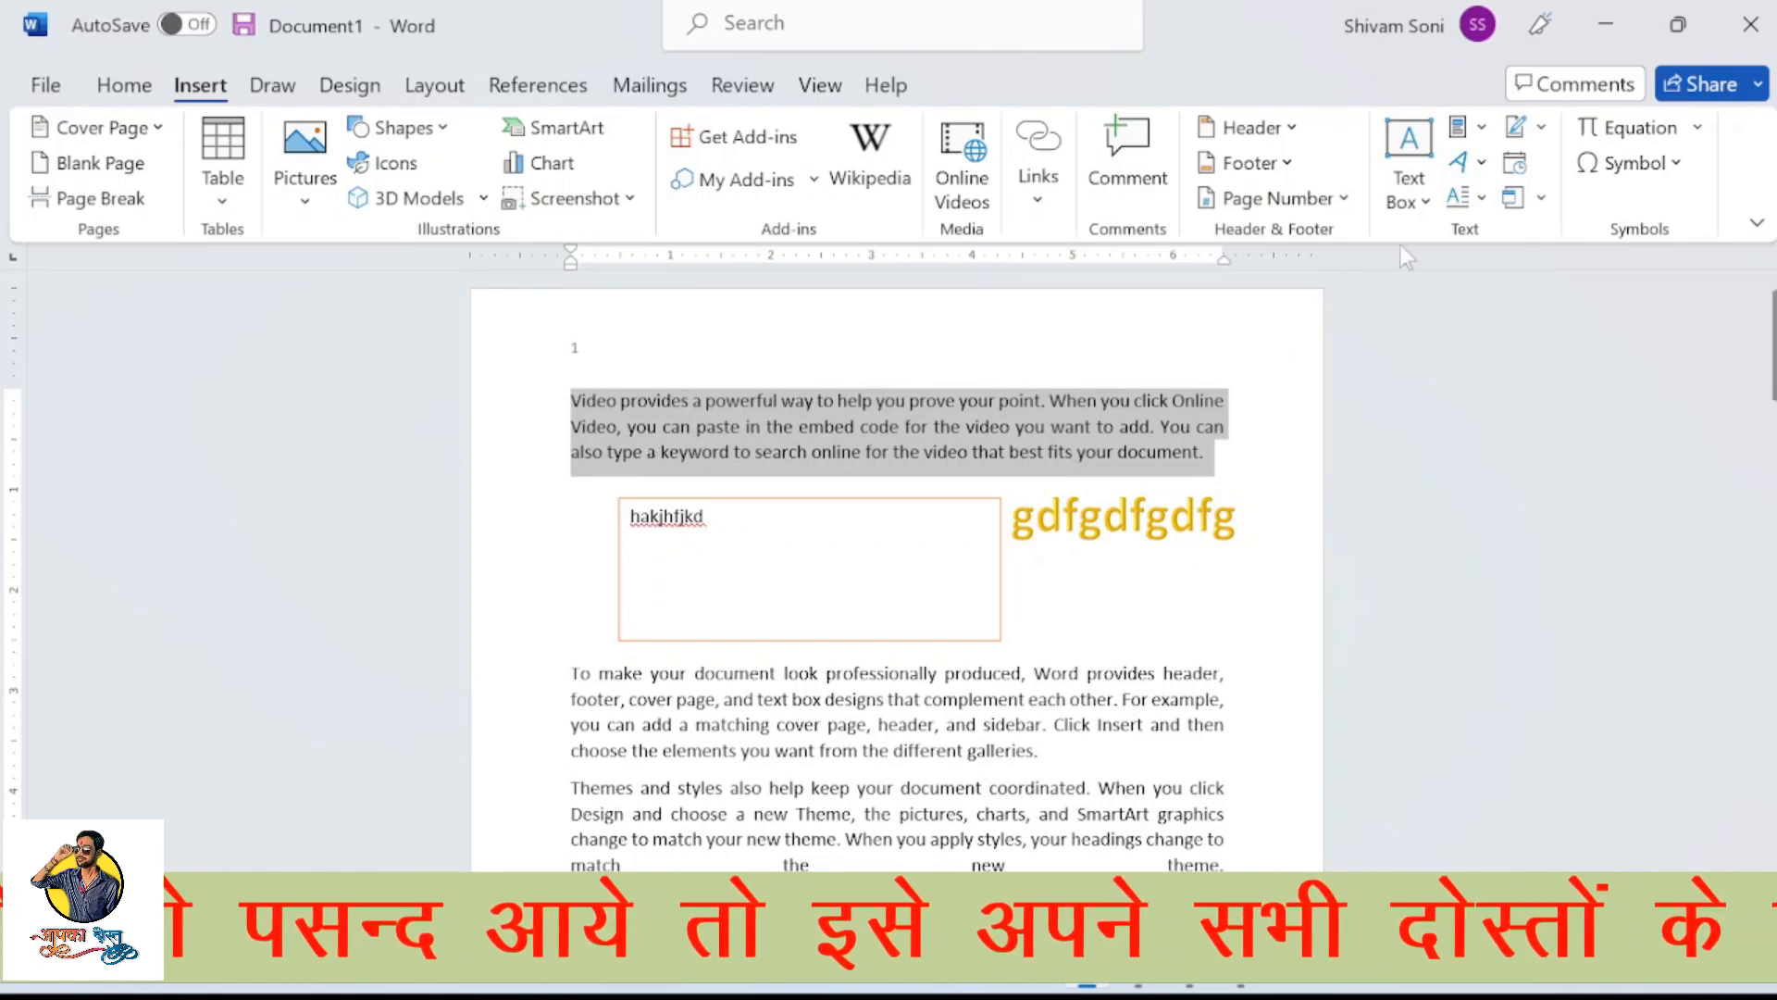
left_click(1483, 200)
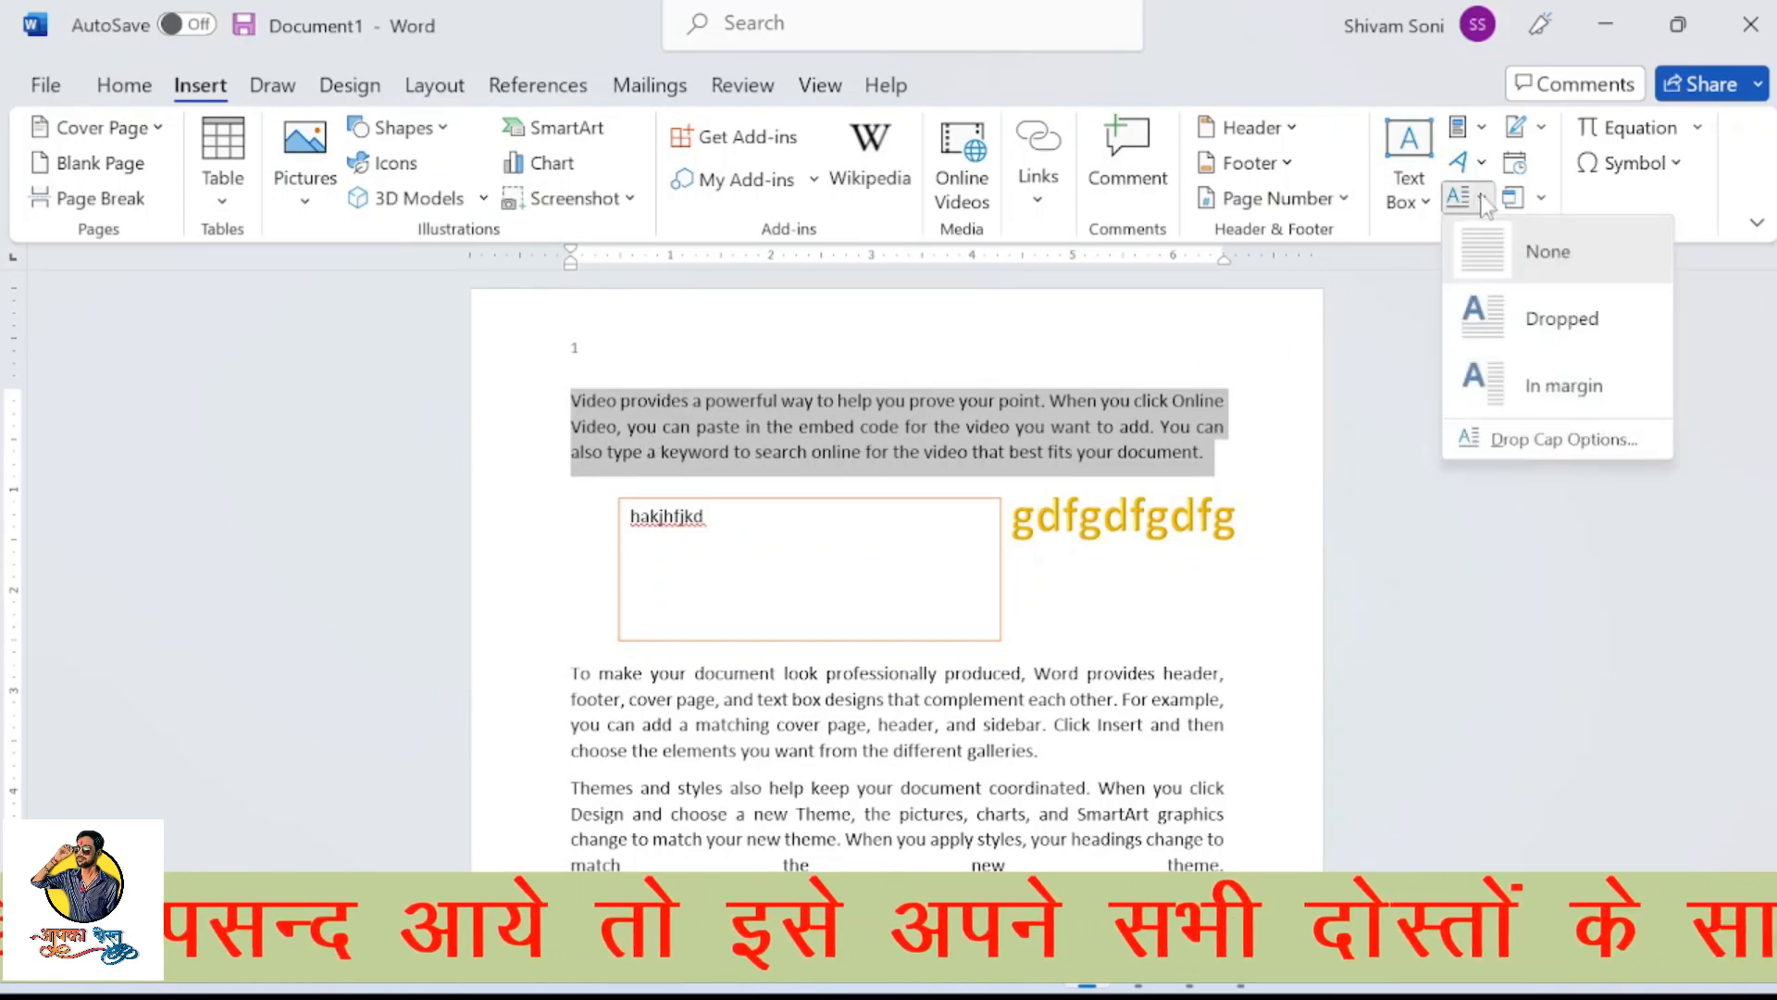
left_click(1510, 315)
left_click(956, 644)
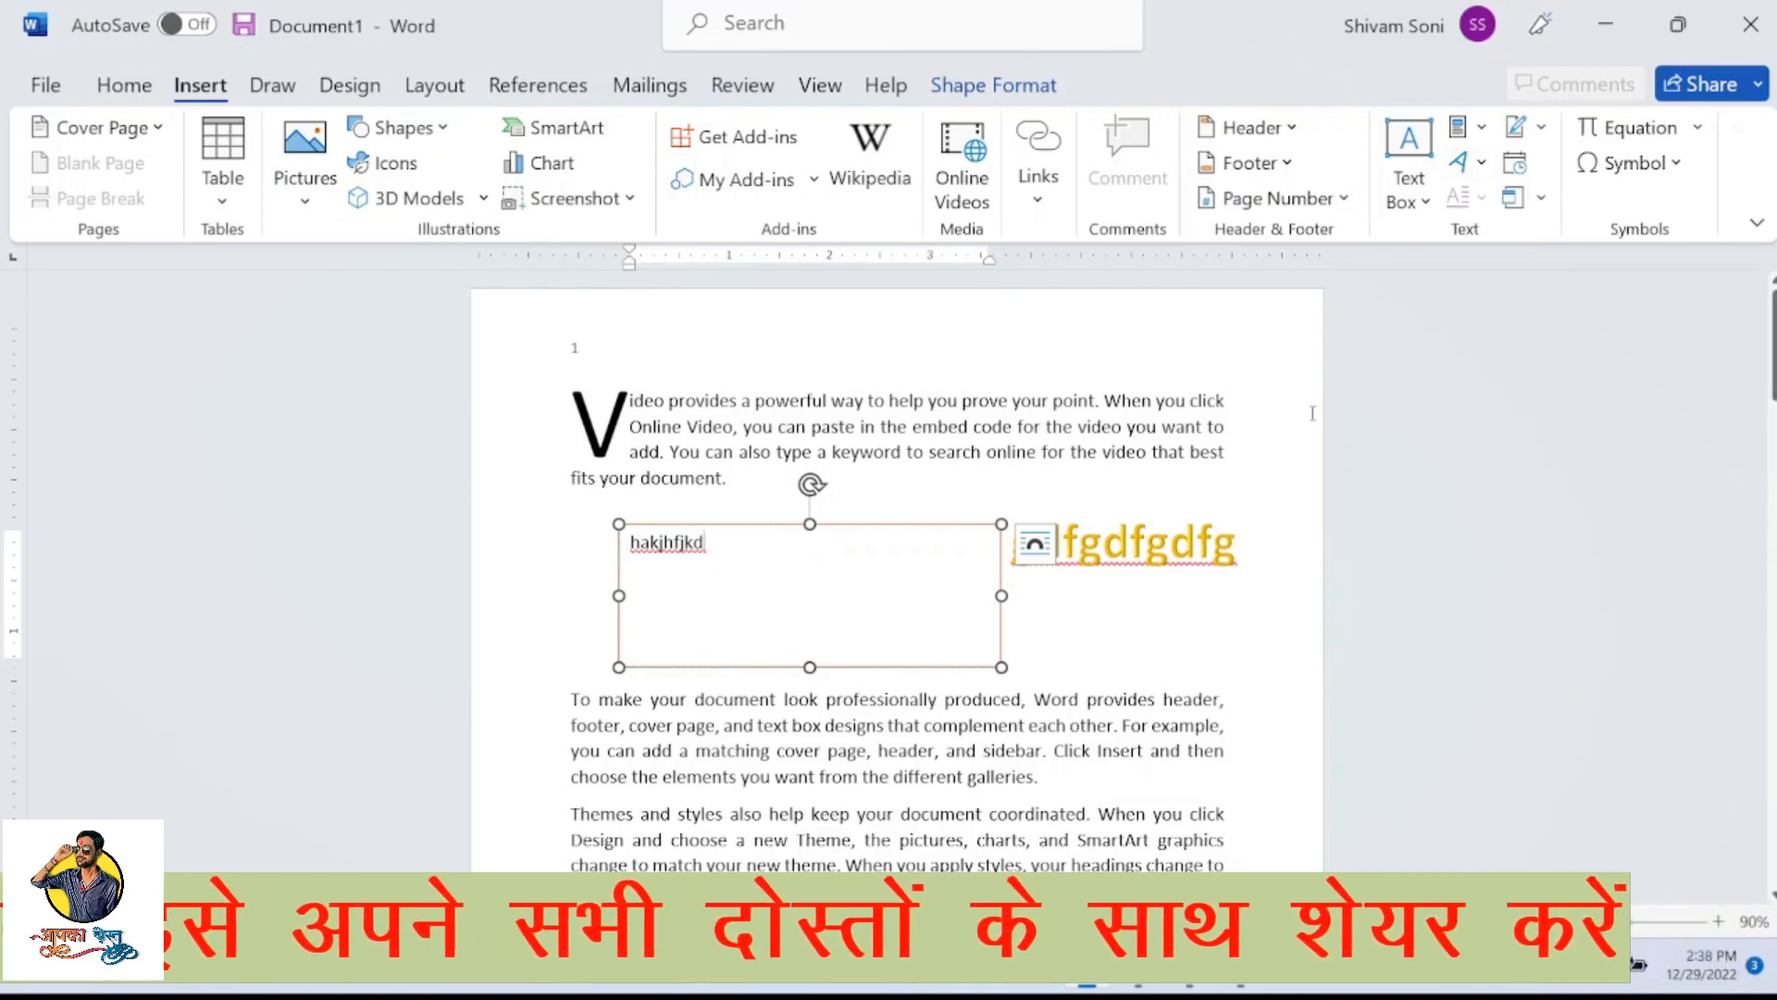
left_click(1007, 426)
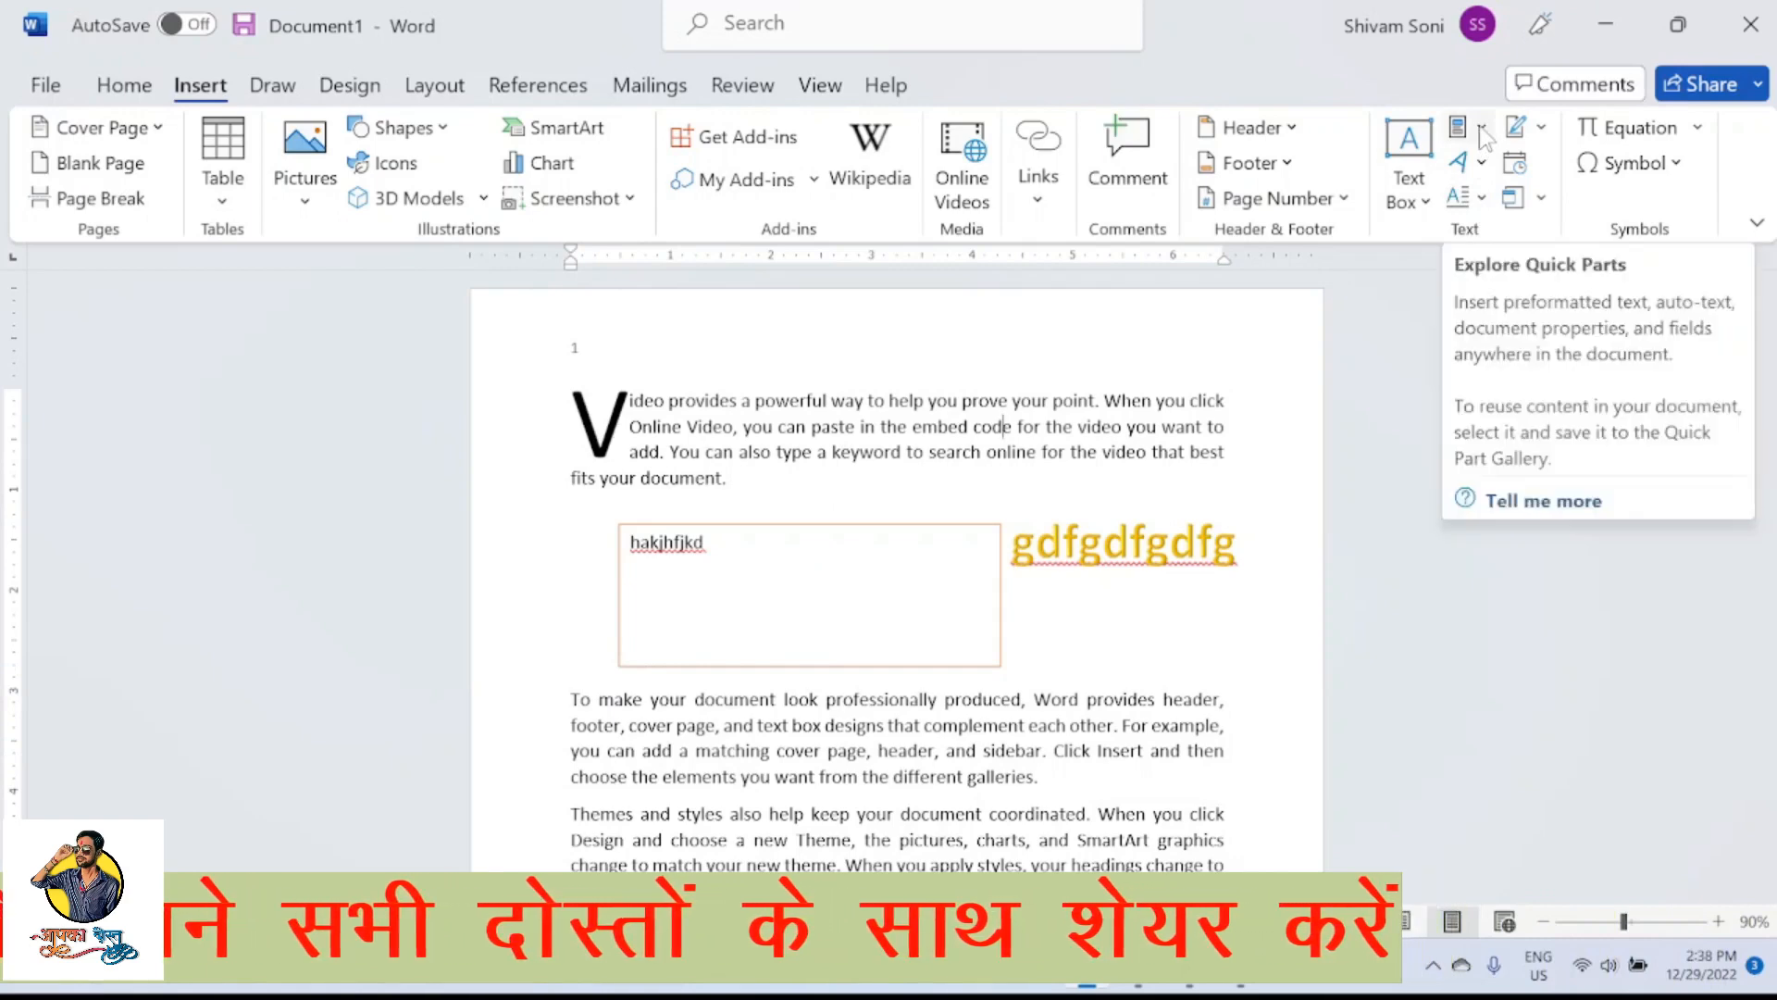
left_click(1541, 128)
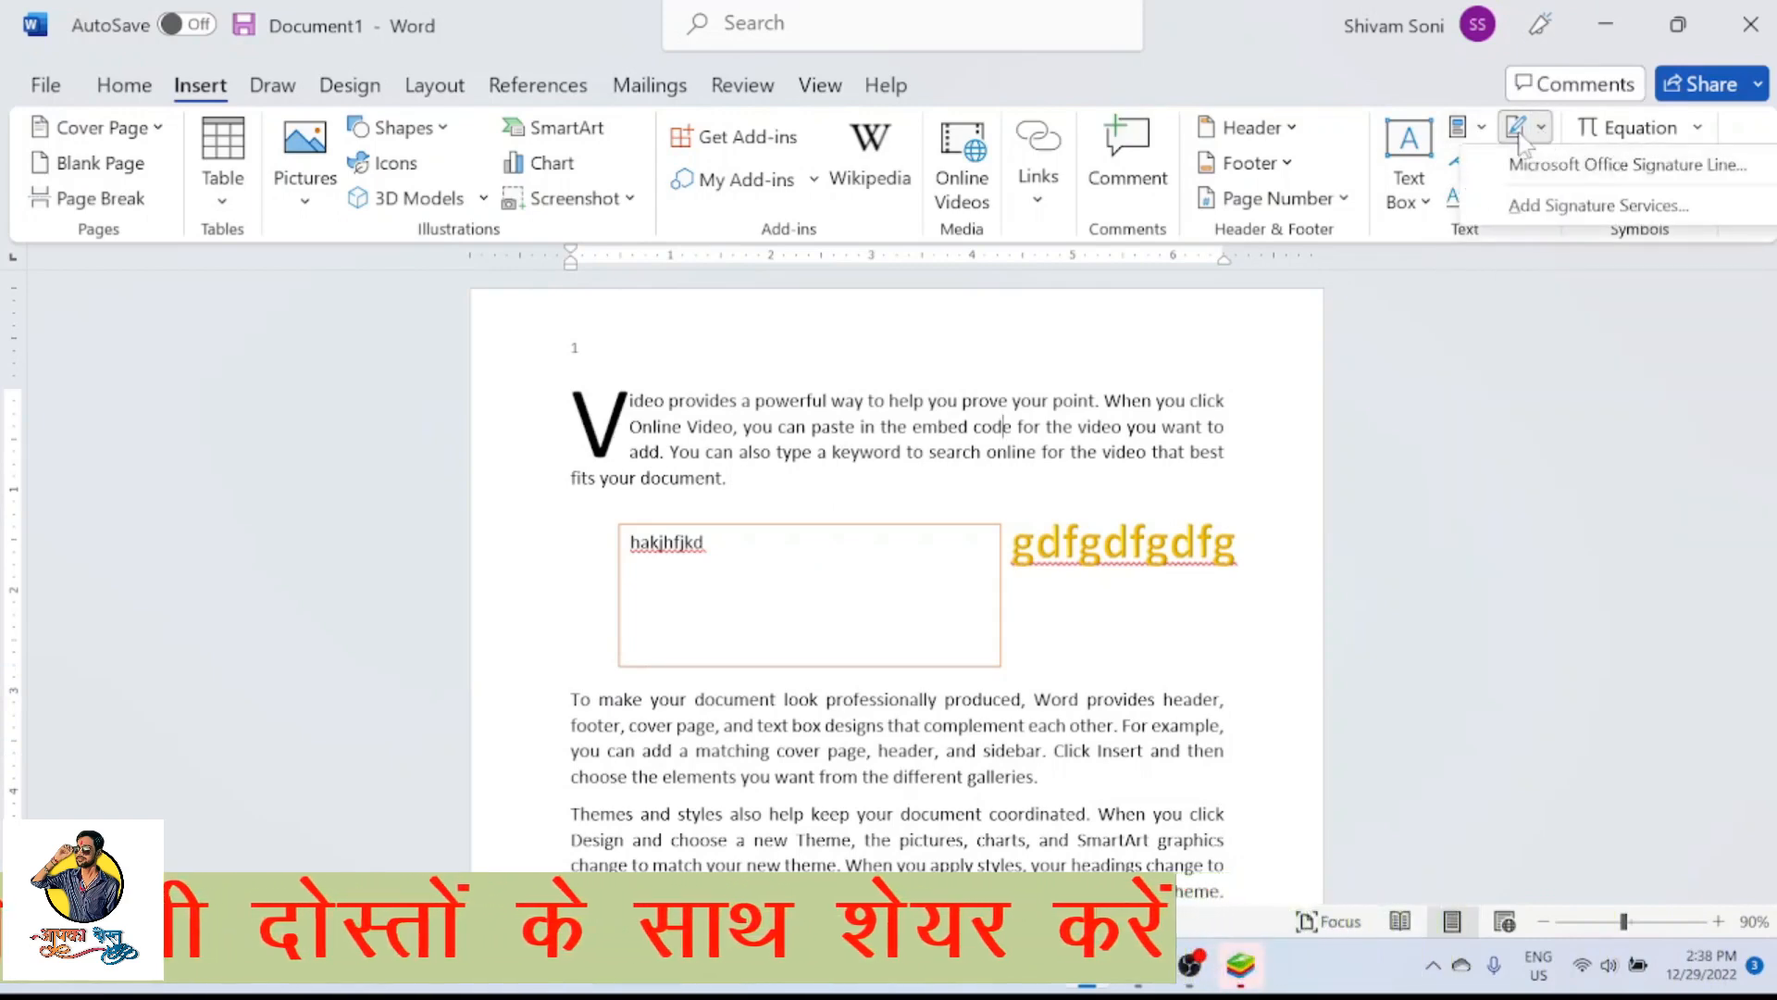
scroll(1031, 530, "down", 6)
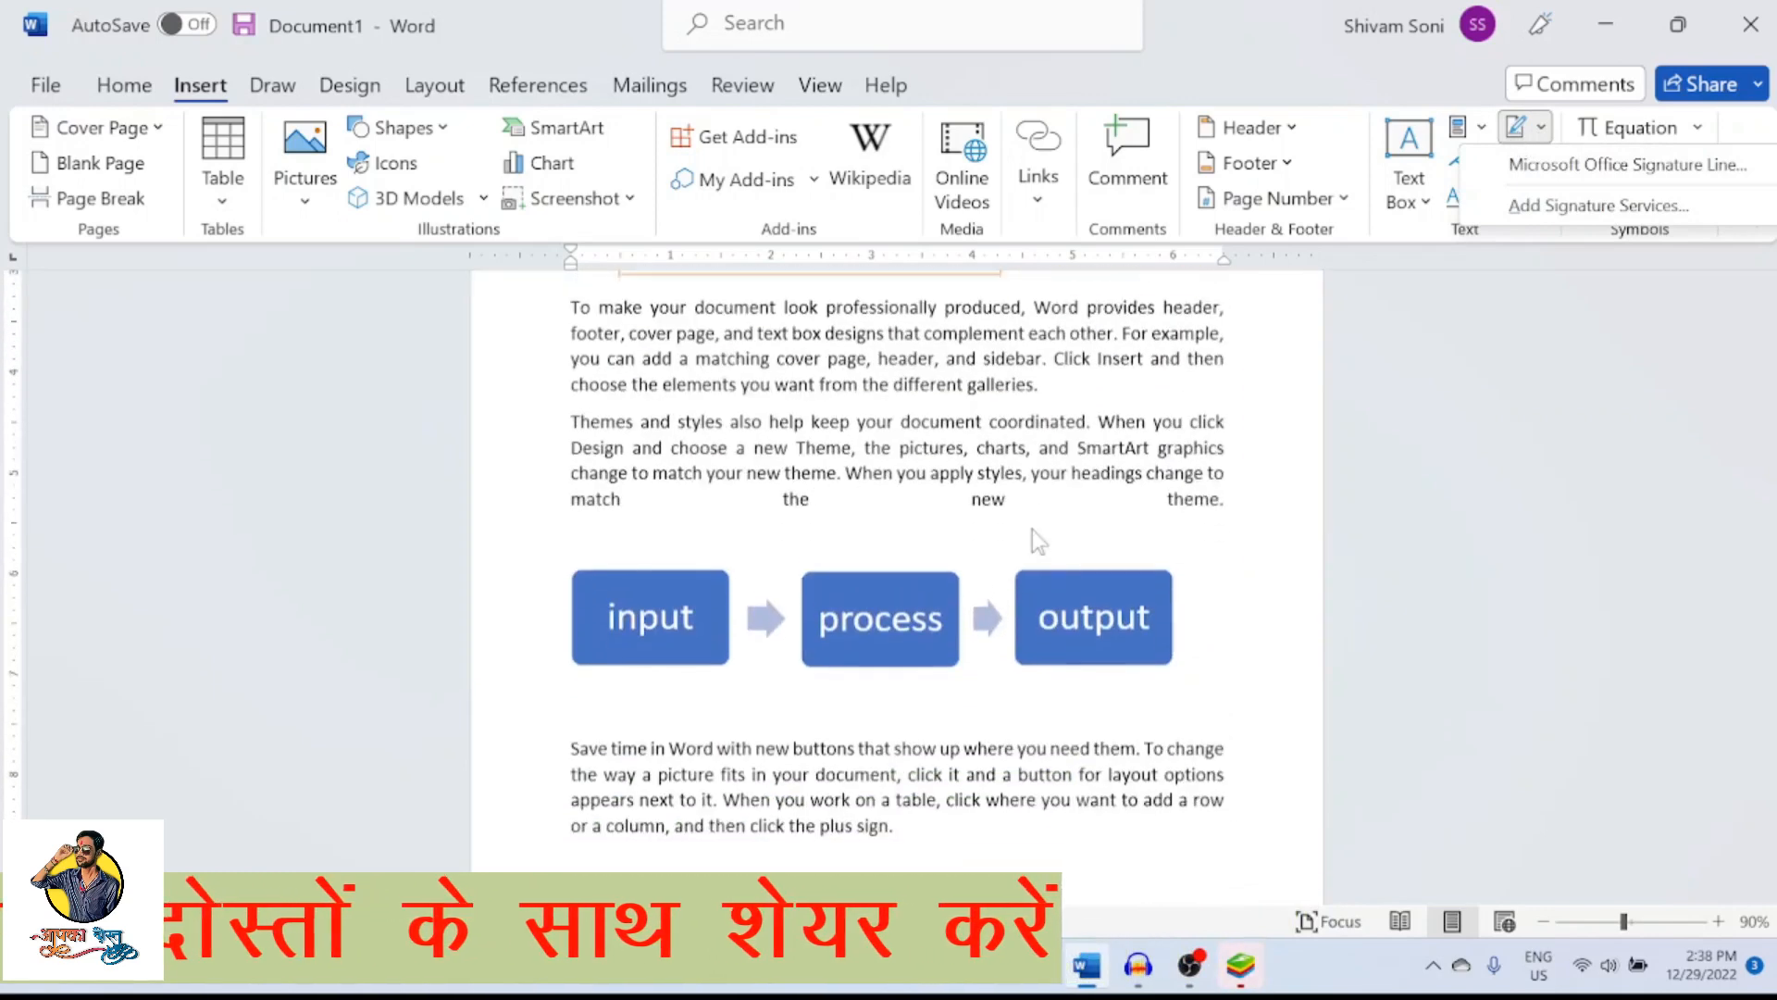
scroll(1033, 528, "down", 5)
scroll(1032, 529, "up", 5)
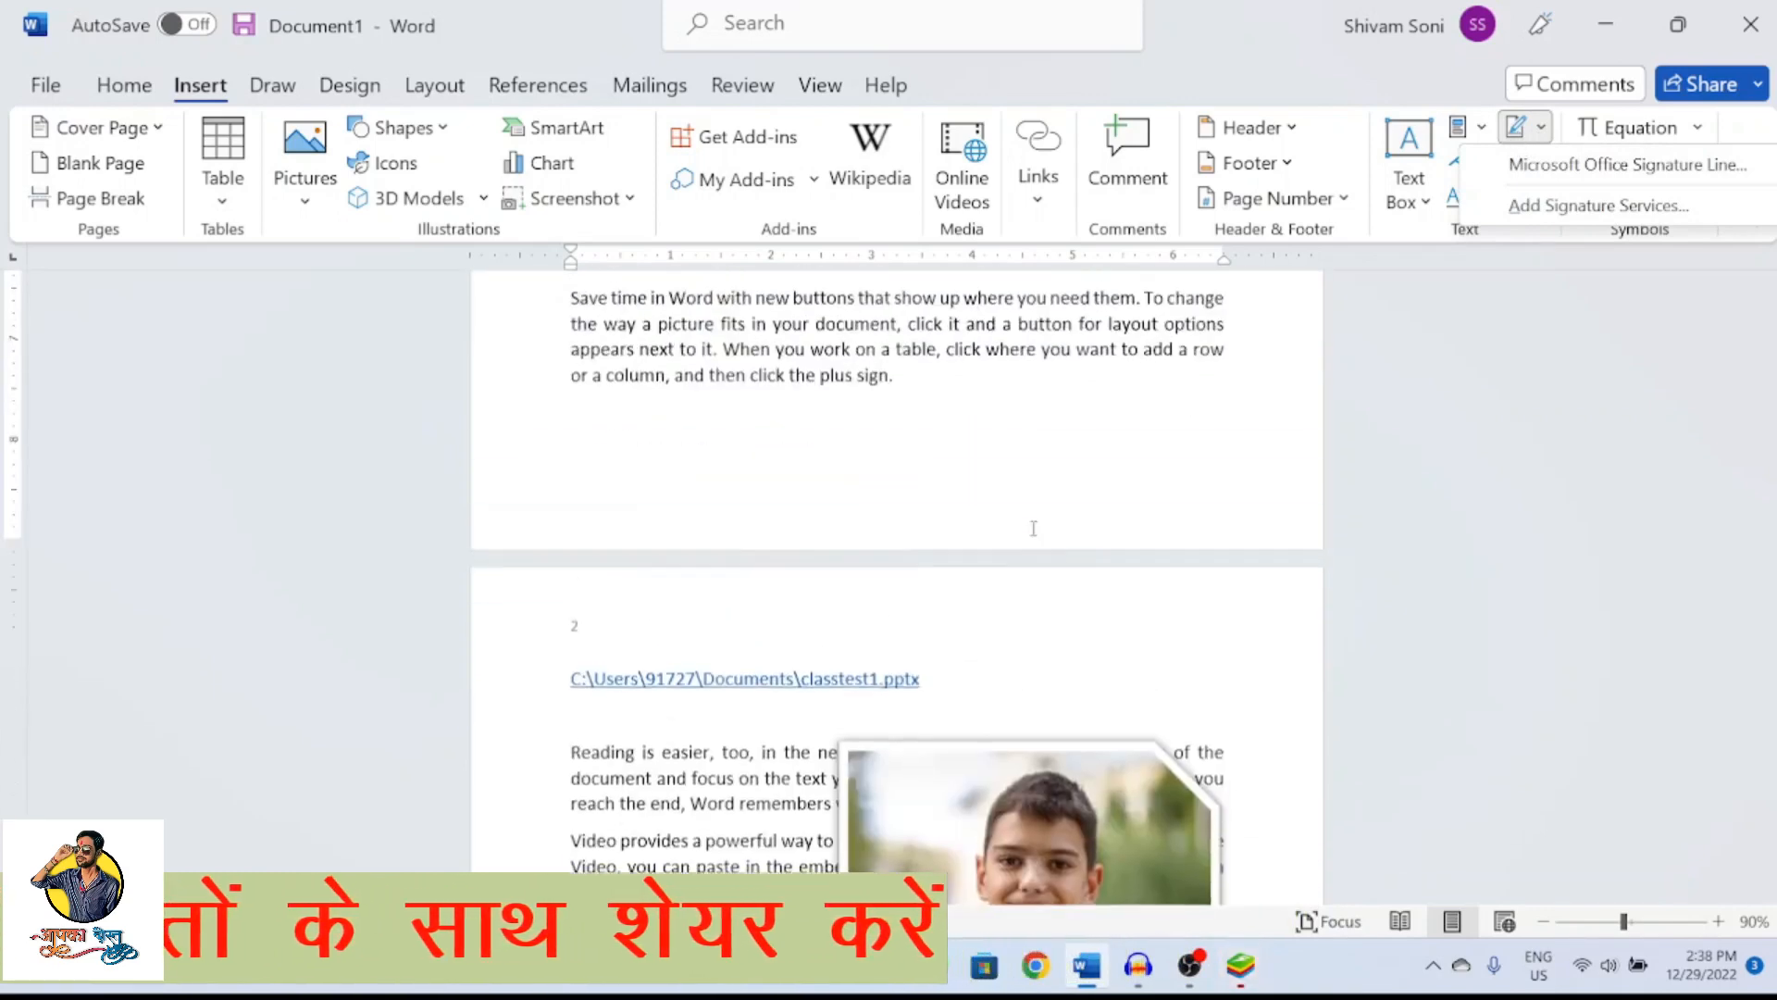
left_click(1069, 476)
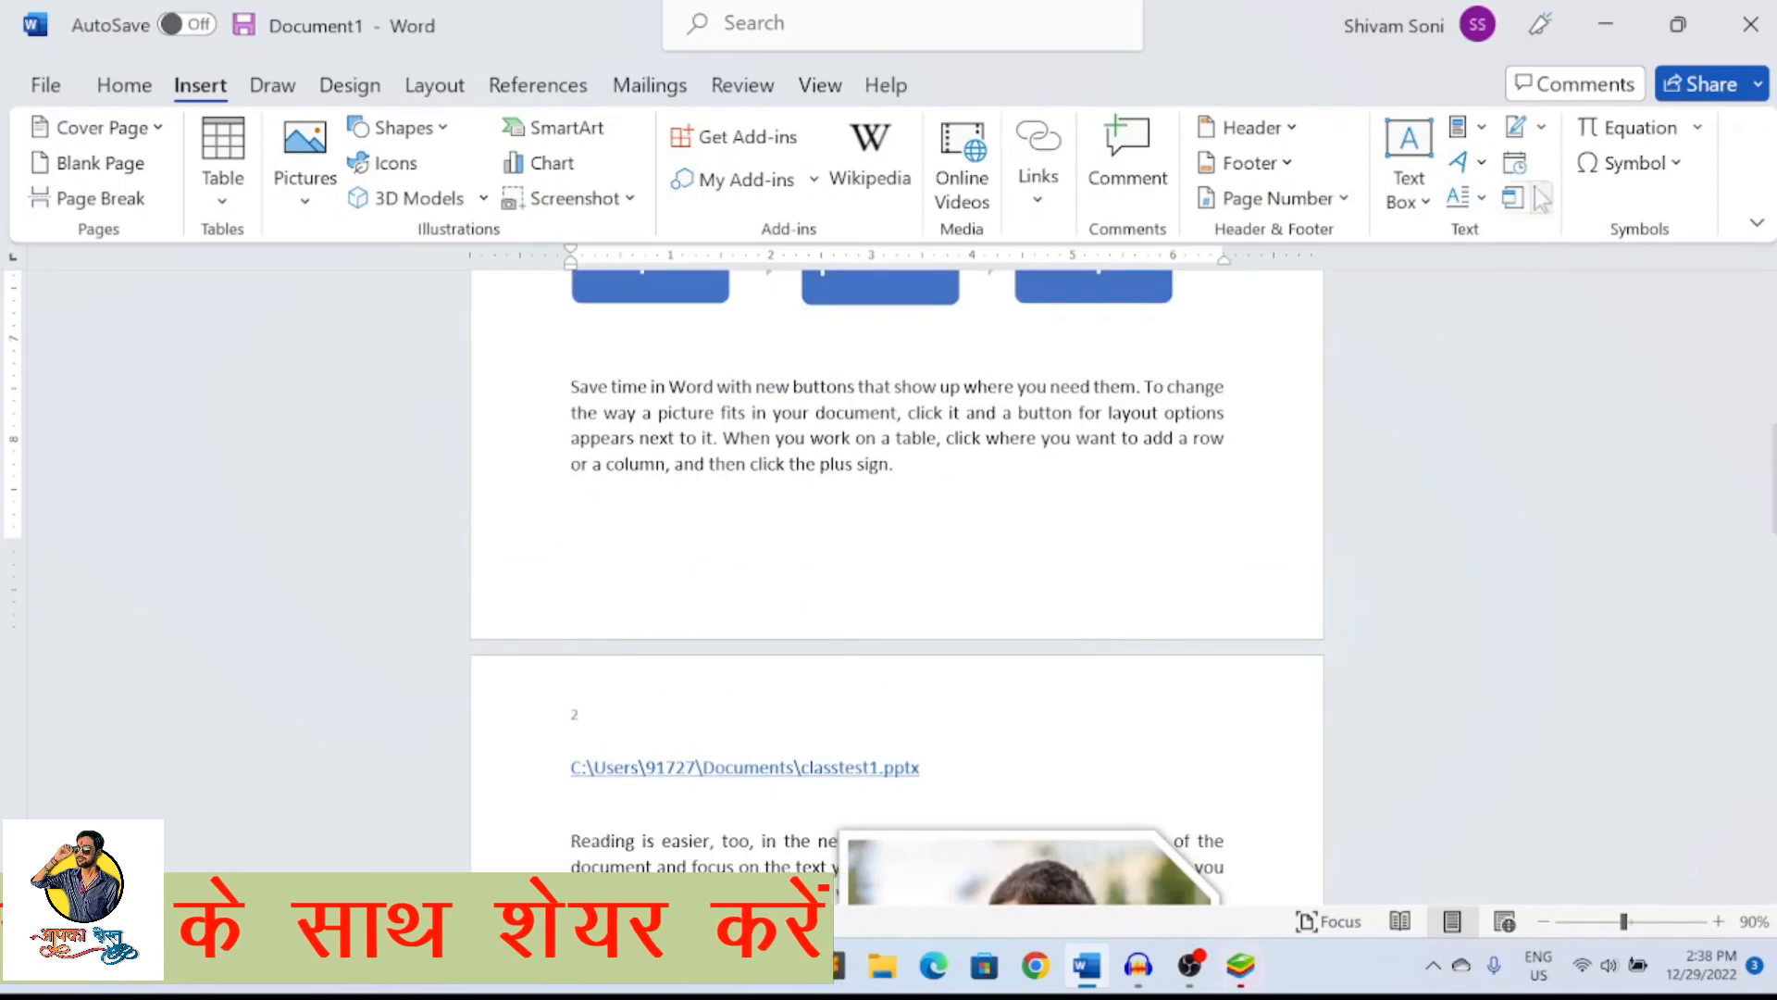
Insert a Microsoft Office signature line with the suggested signer's name, the title "youtuber" and the signer's e-mail address
left_click(1540, 127)
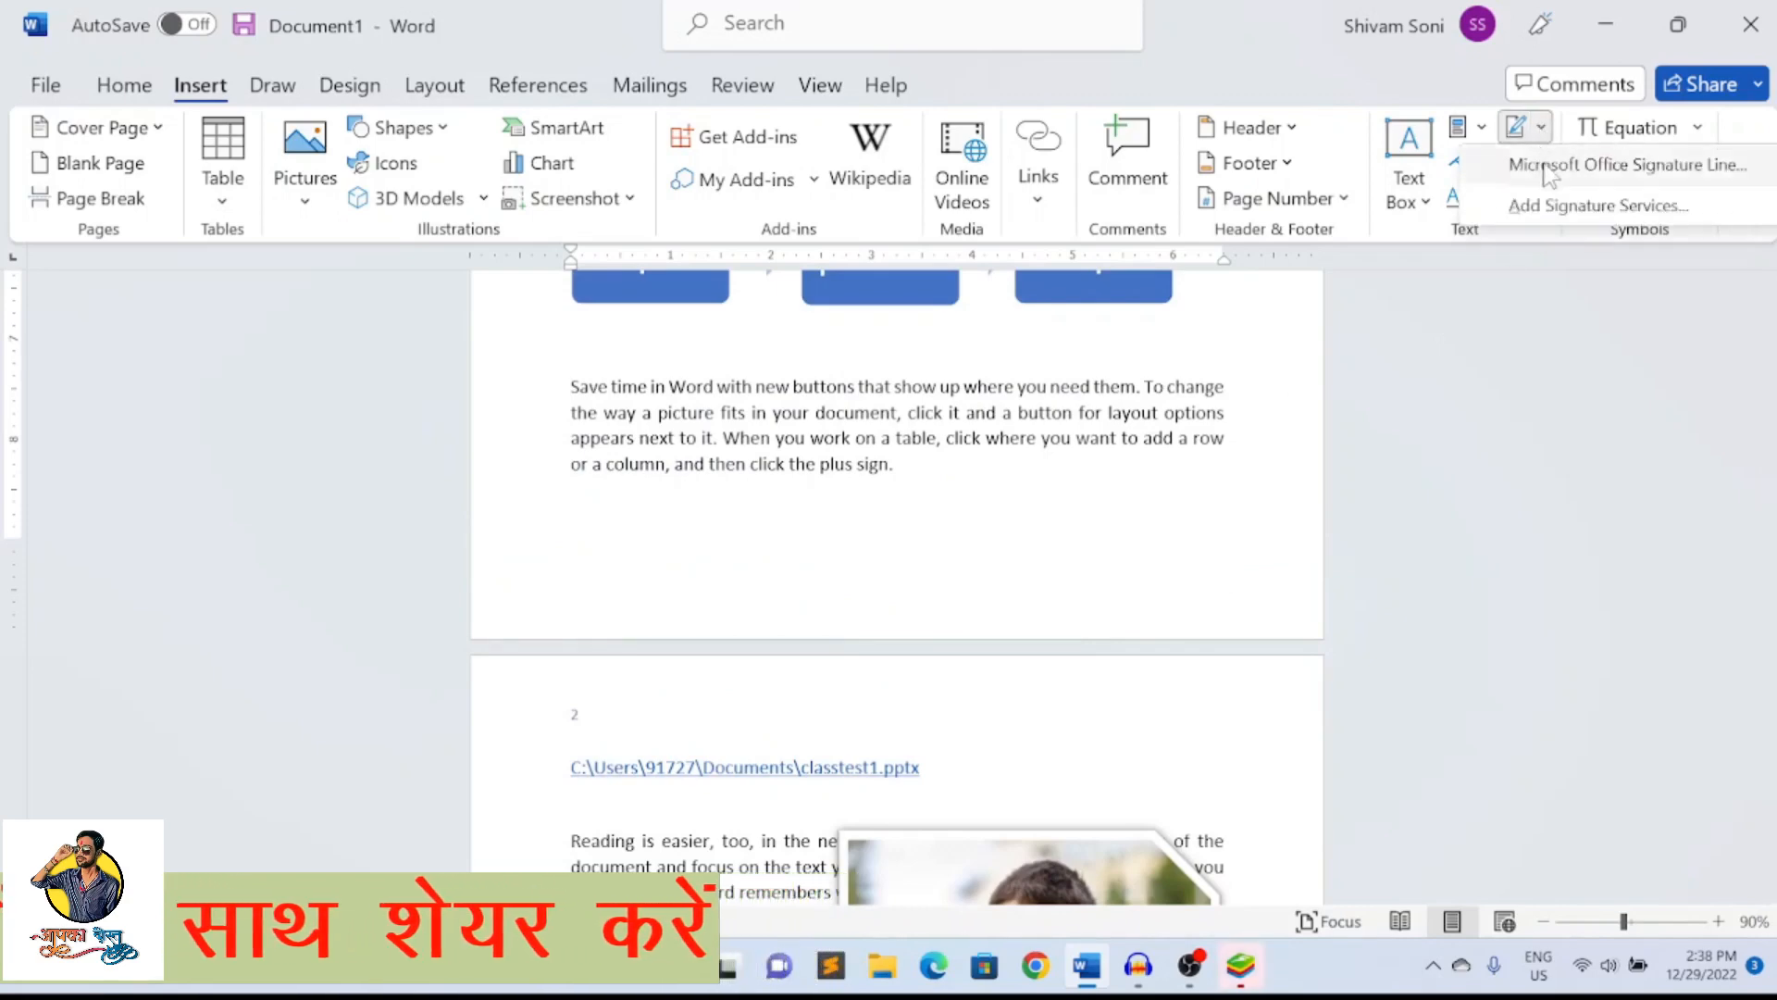
left_click(1554, 167)
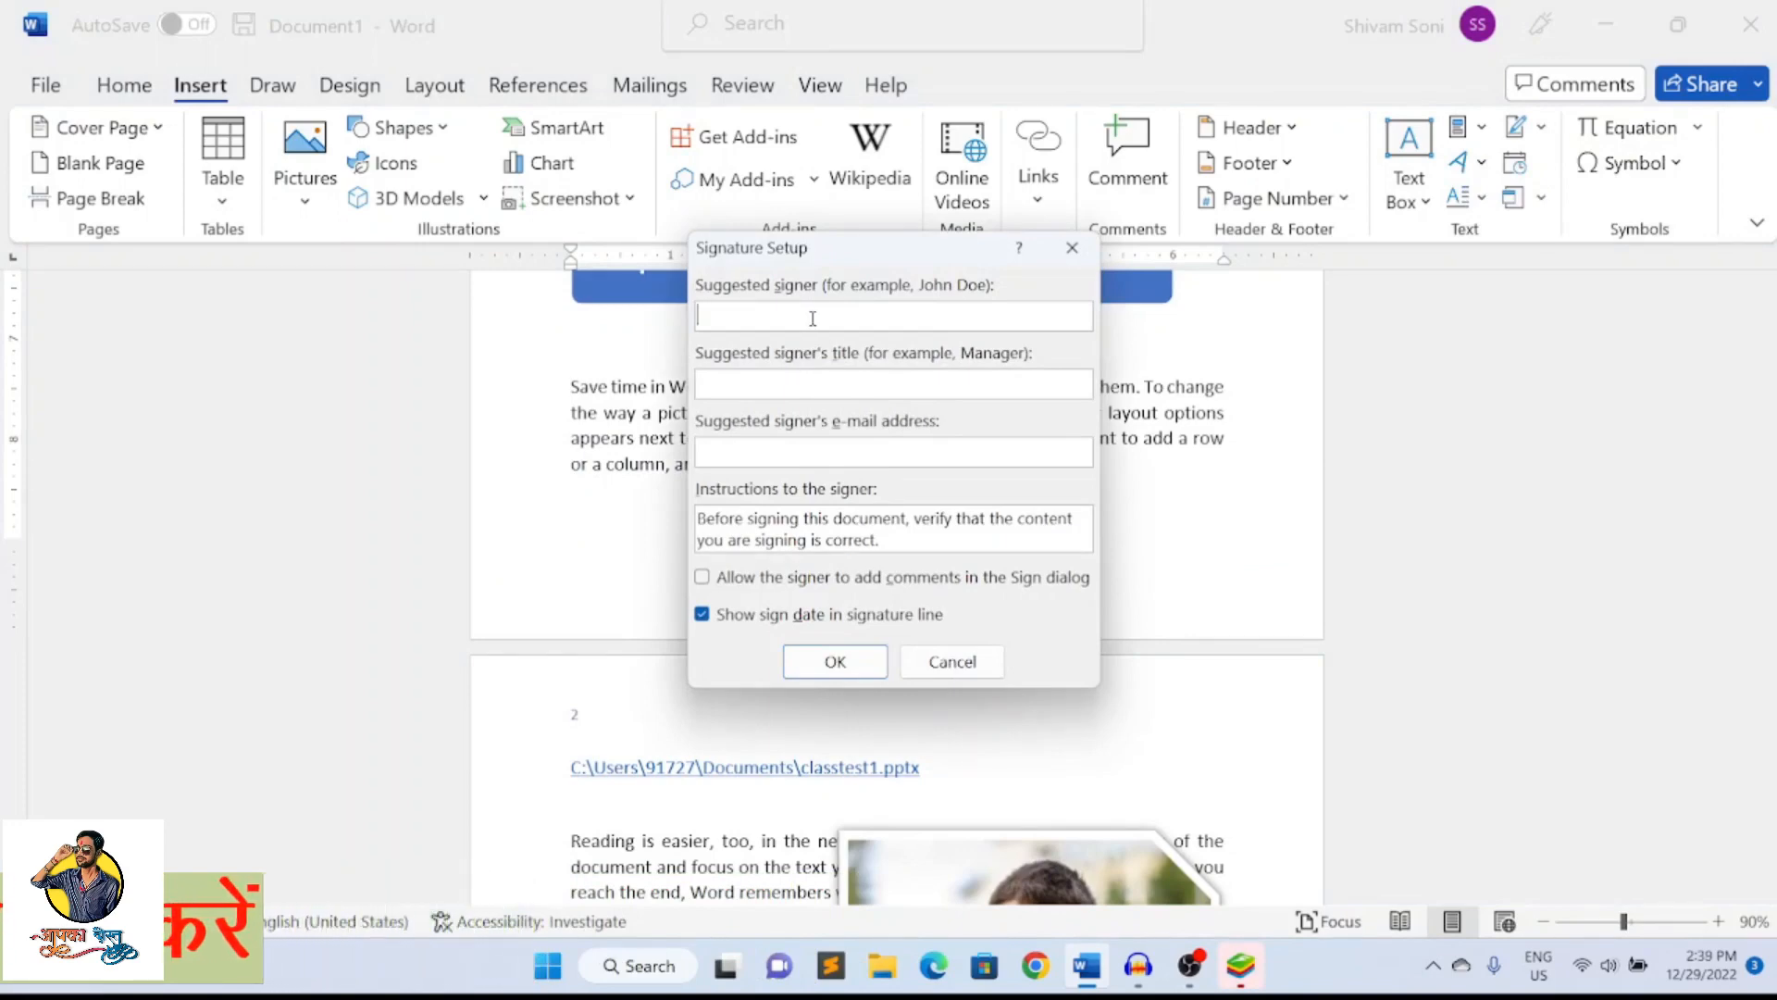
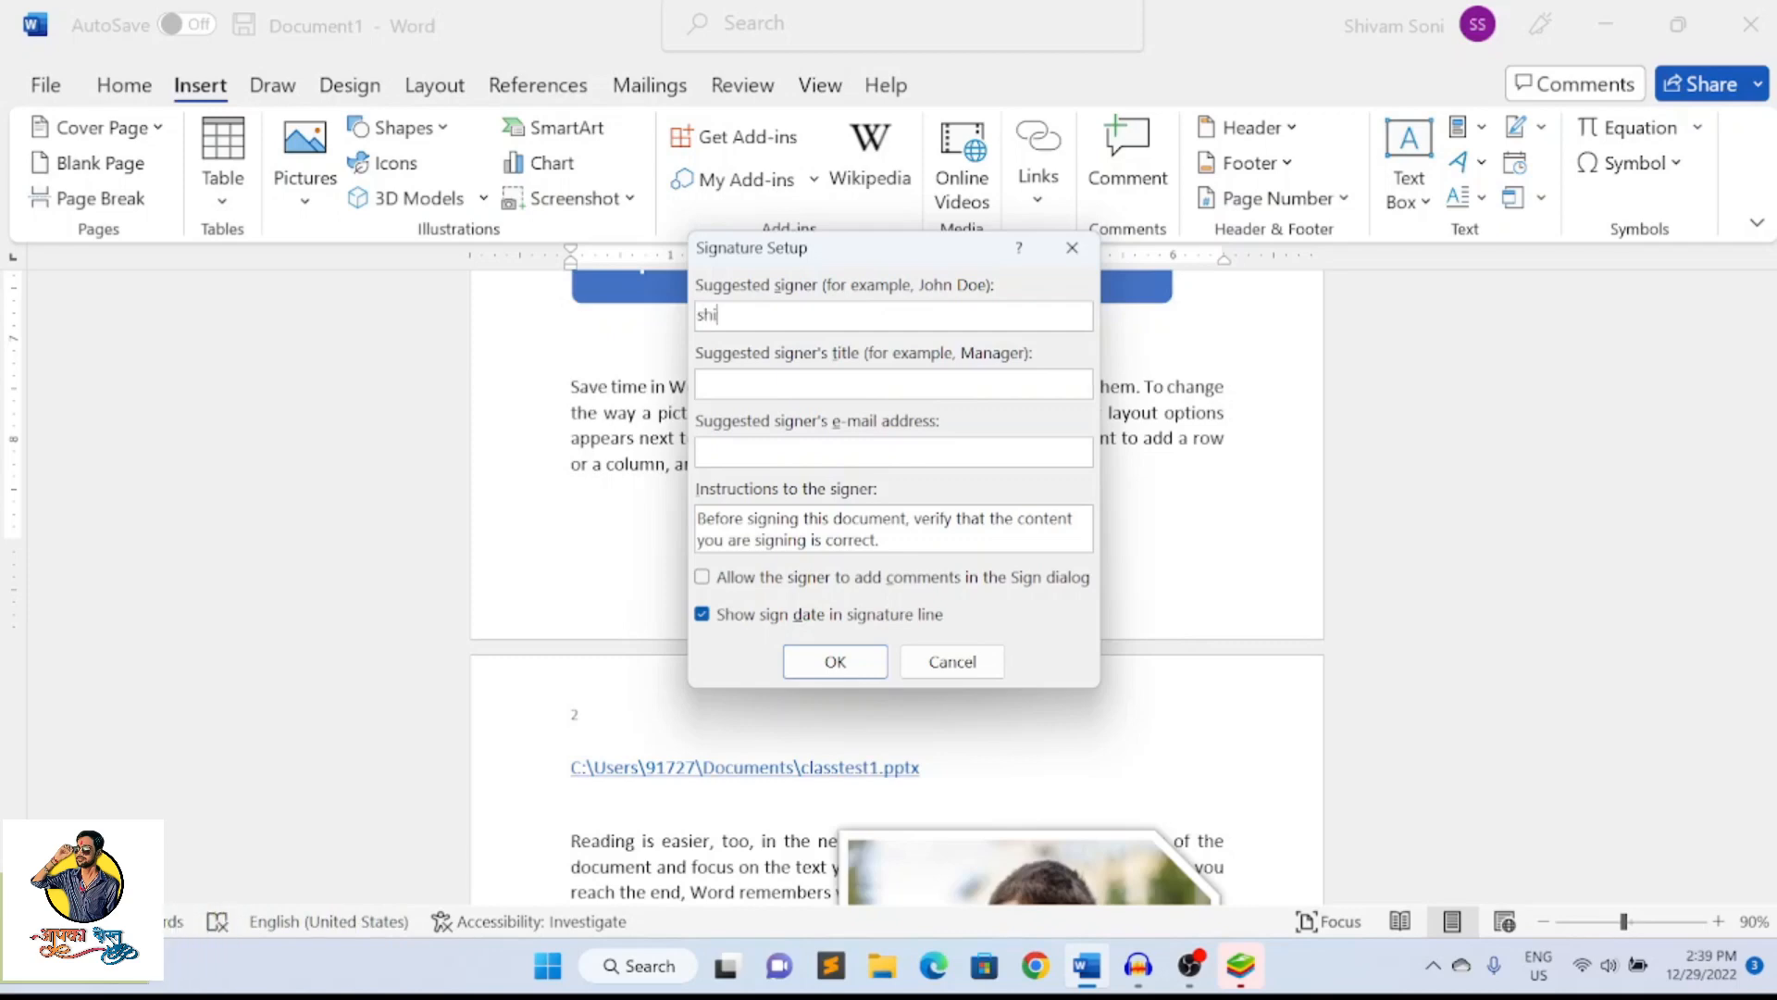
key("Tab")
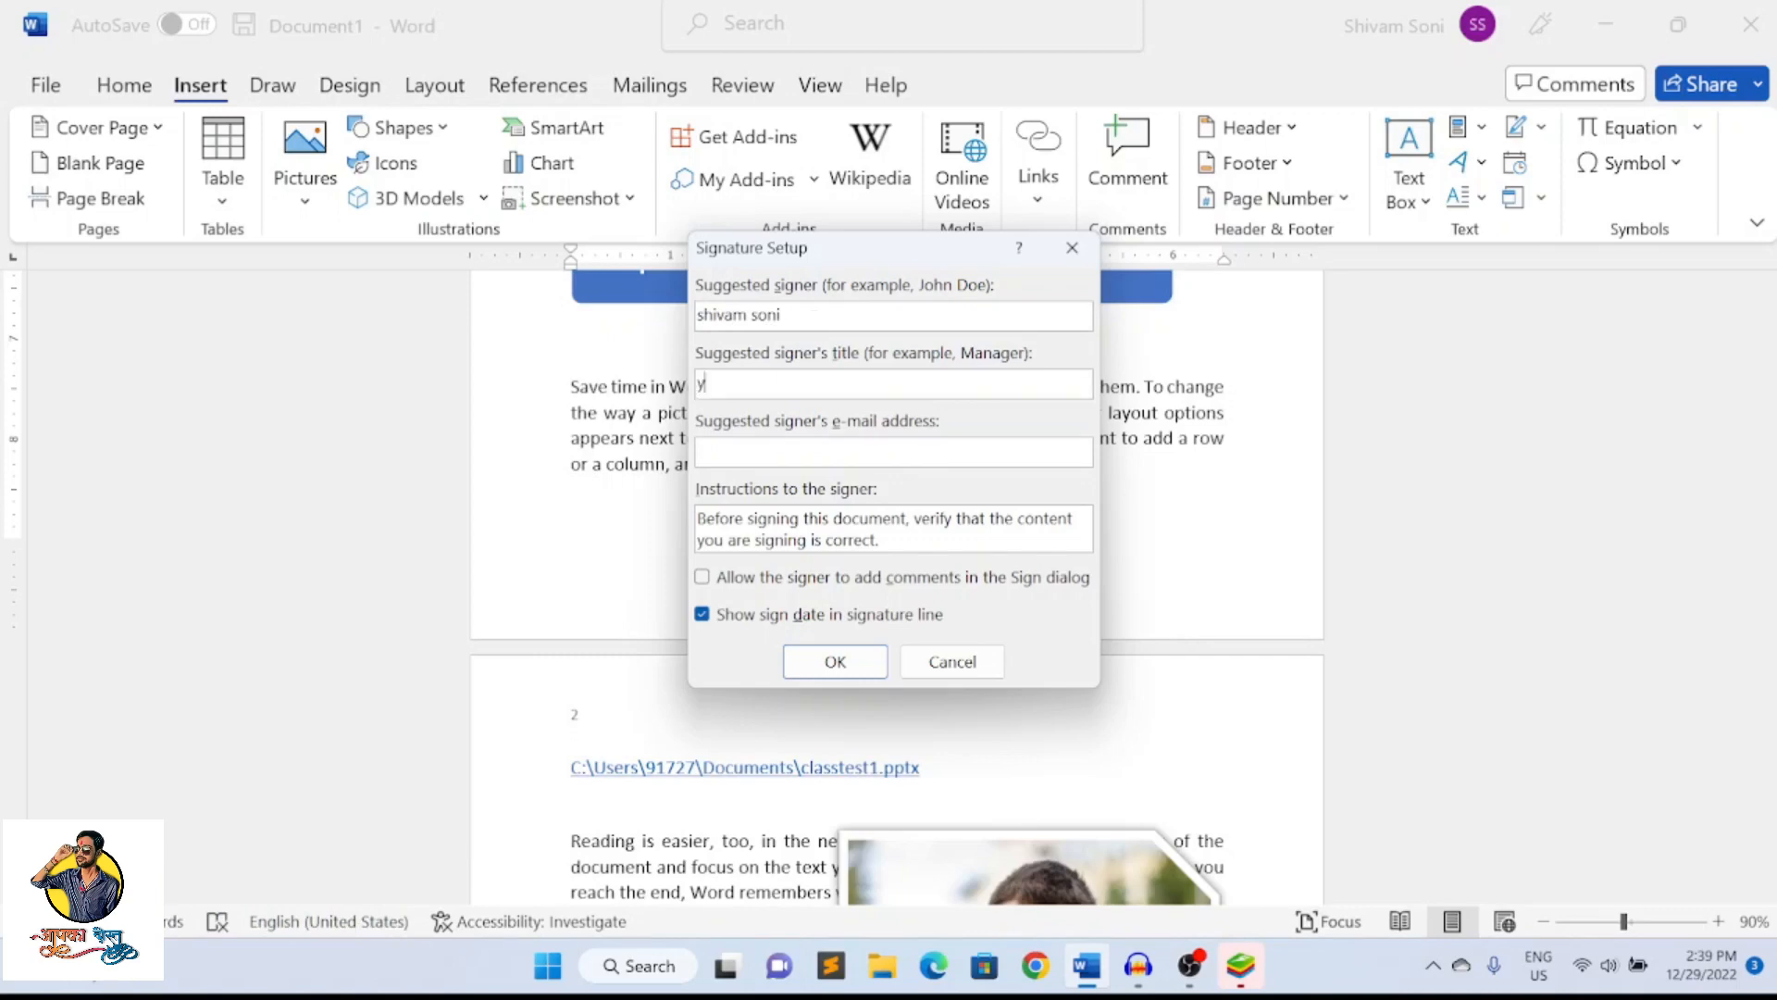
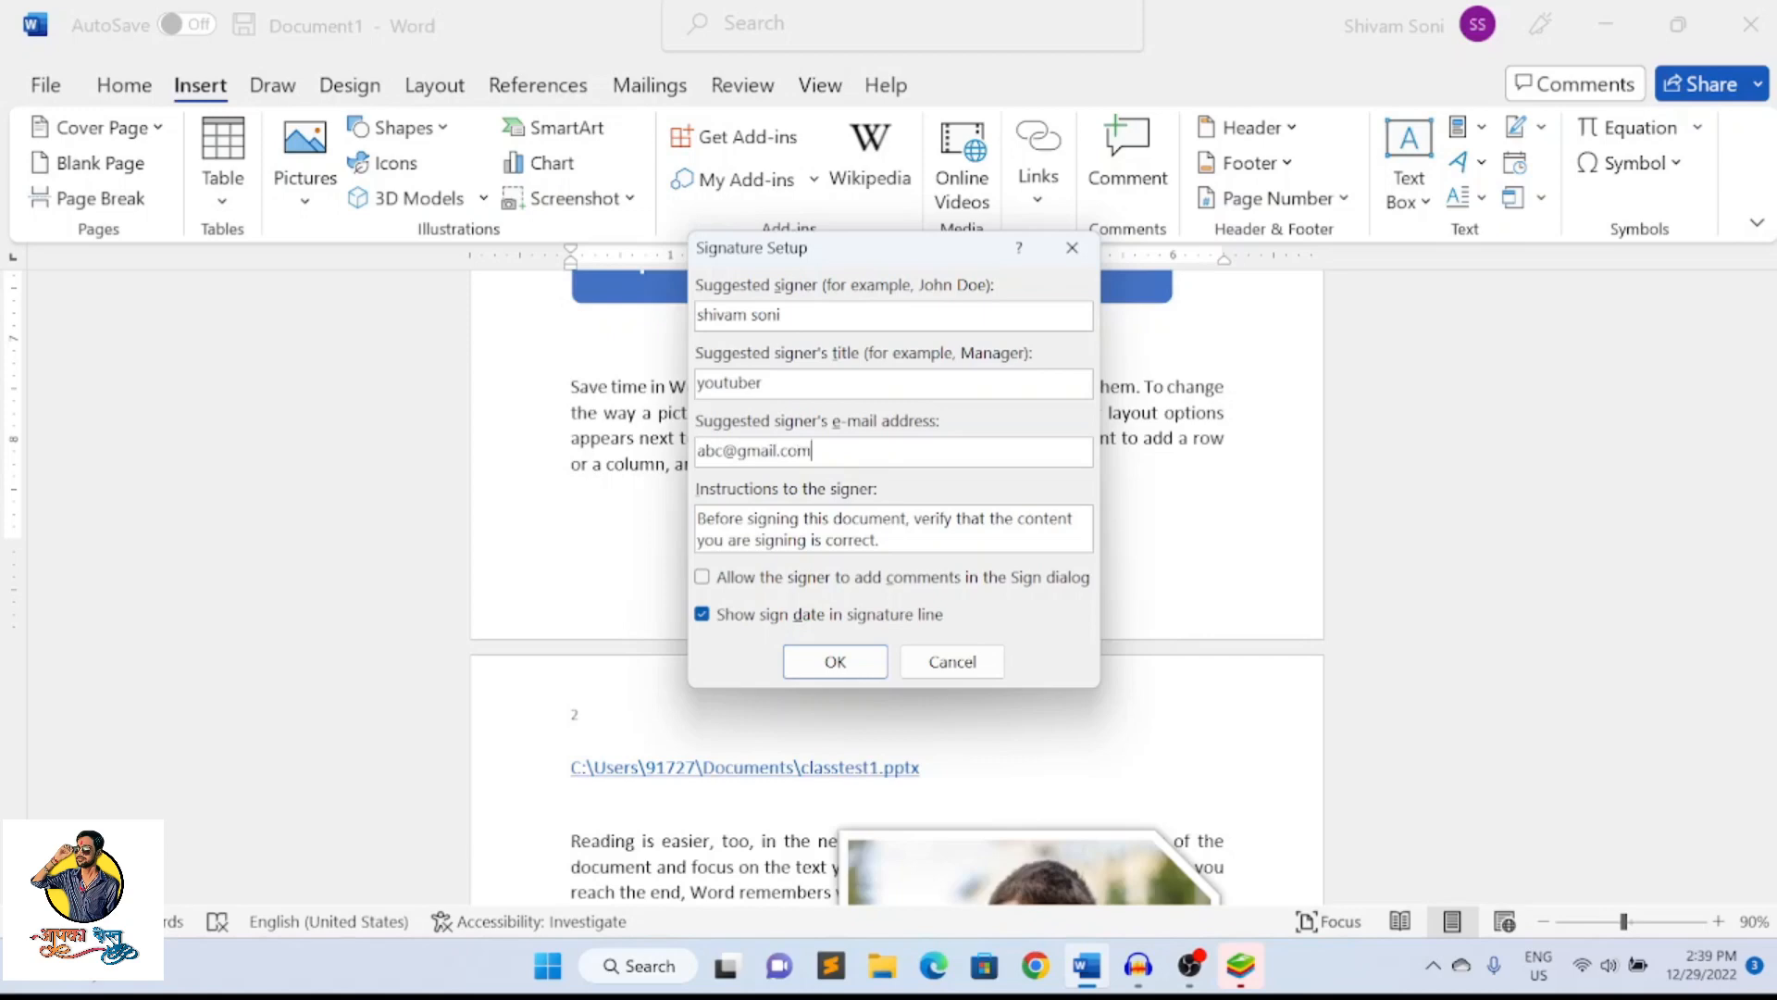
key("Return")
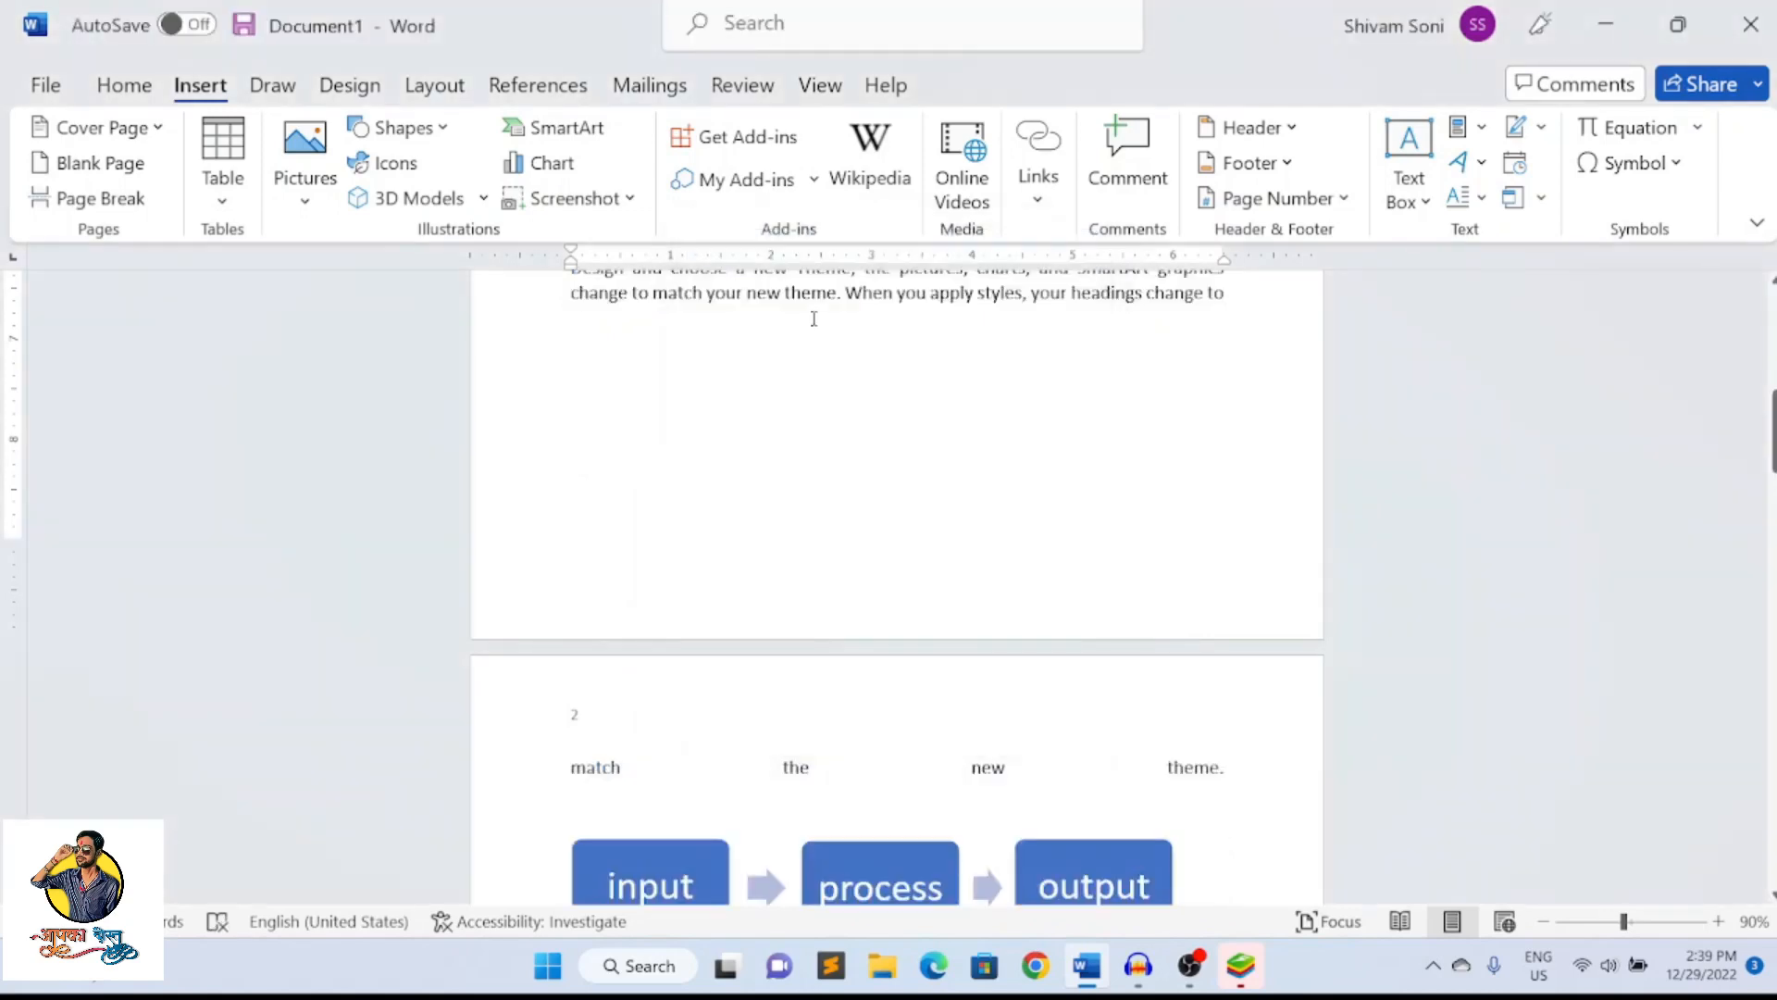
Set the signature line's text wrapping to Through and move it below the paragraph about themes and styles on page 1
scroll(762, 347, "up", 7)
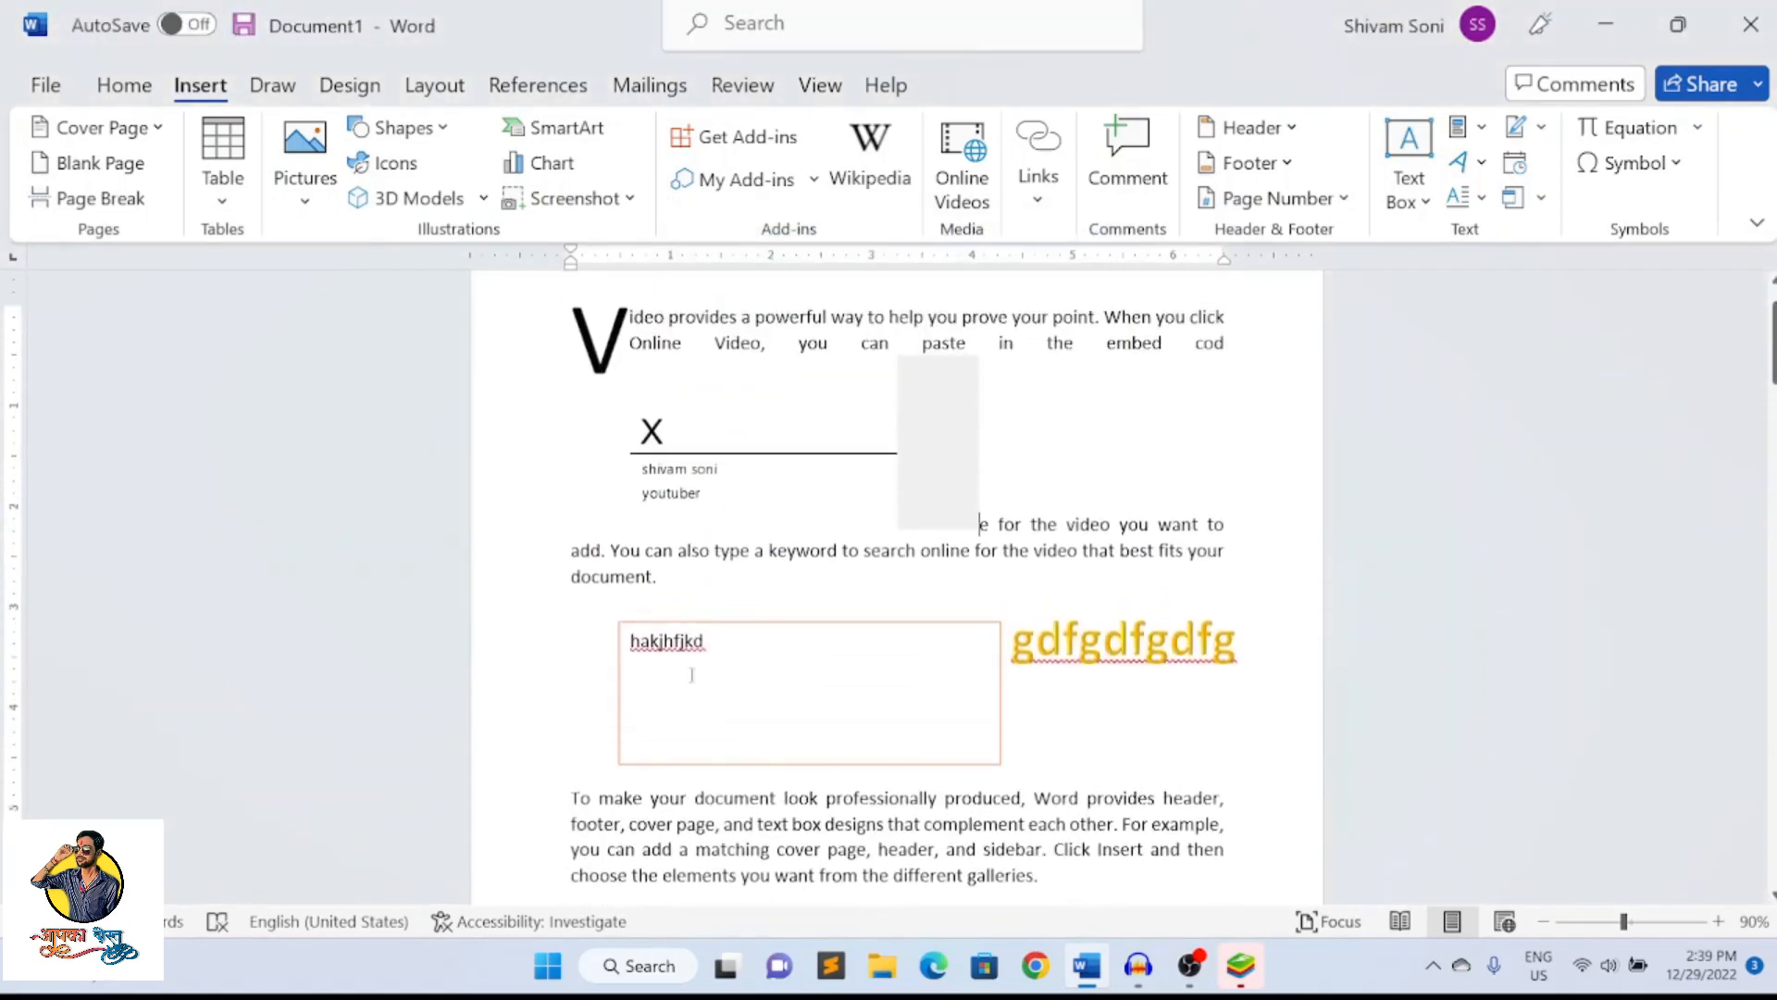
left_click(740, 430)
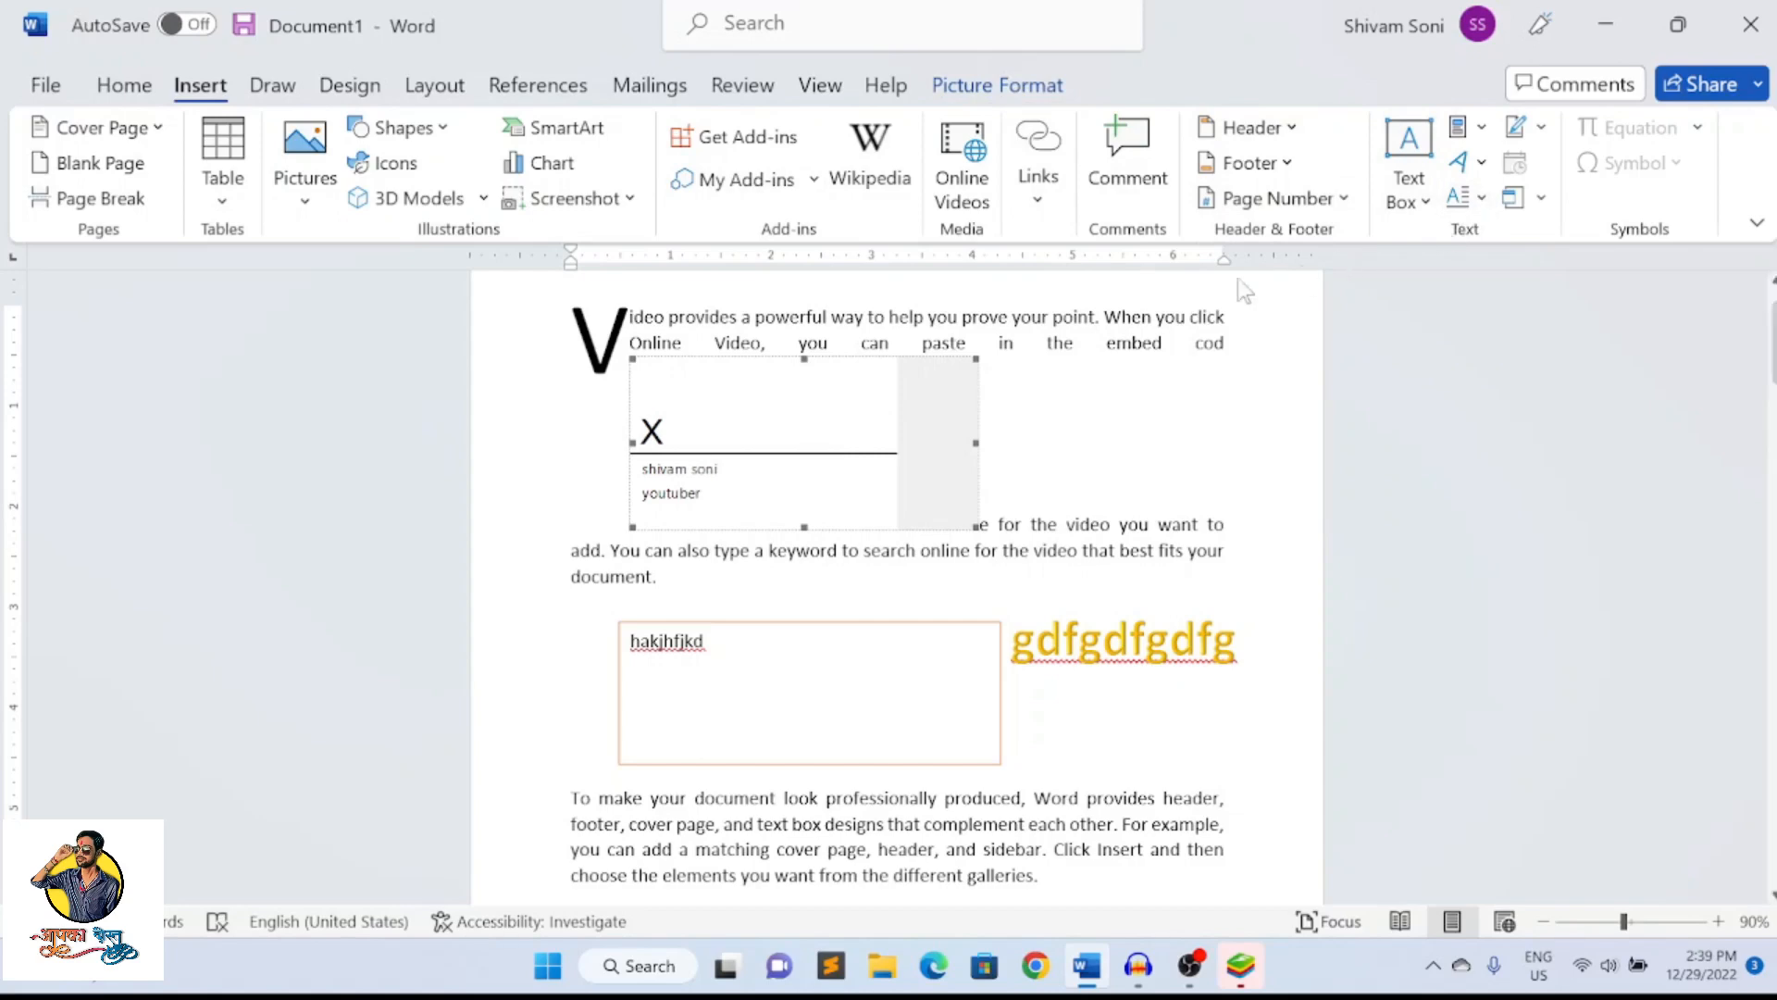
left_click(1000, 88)
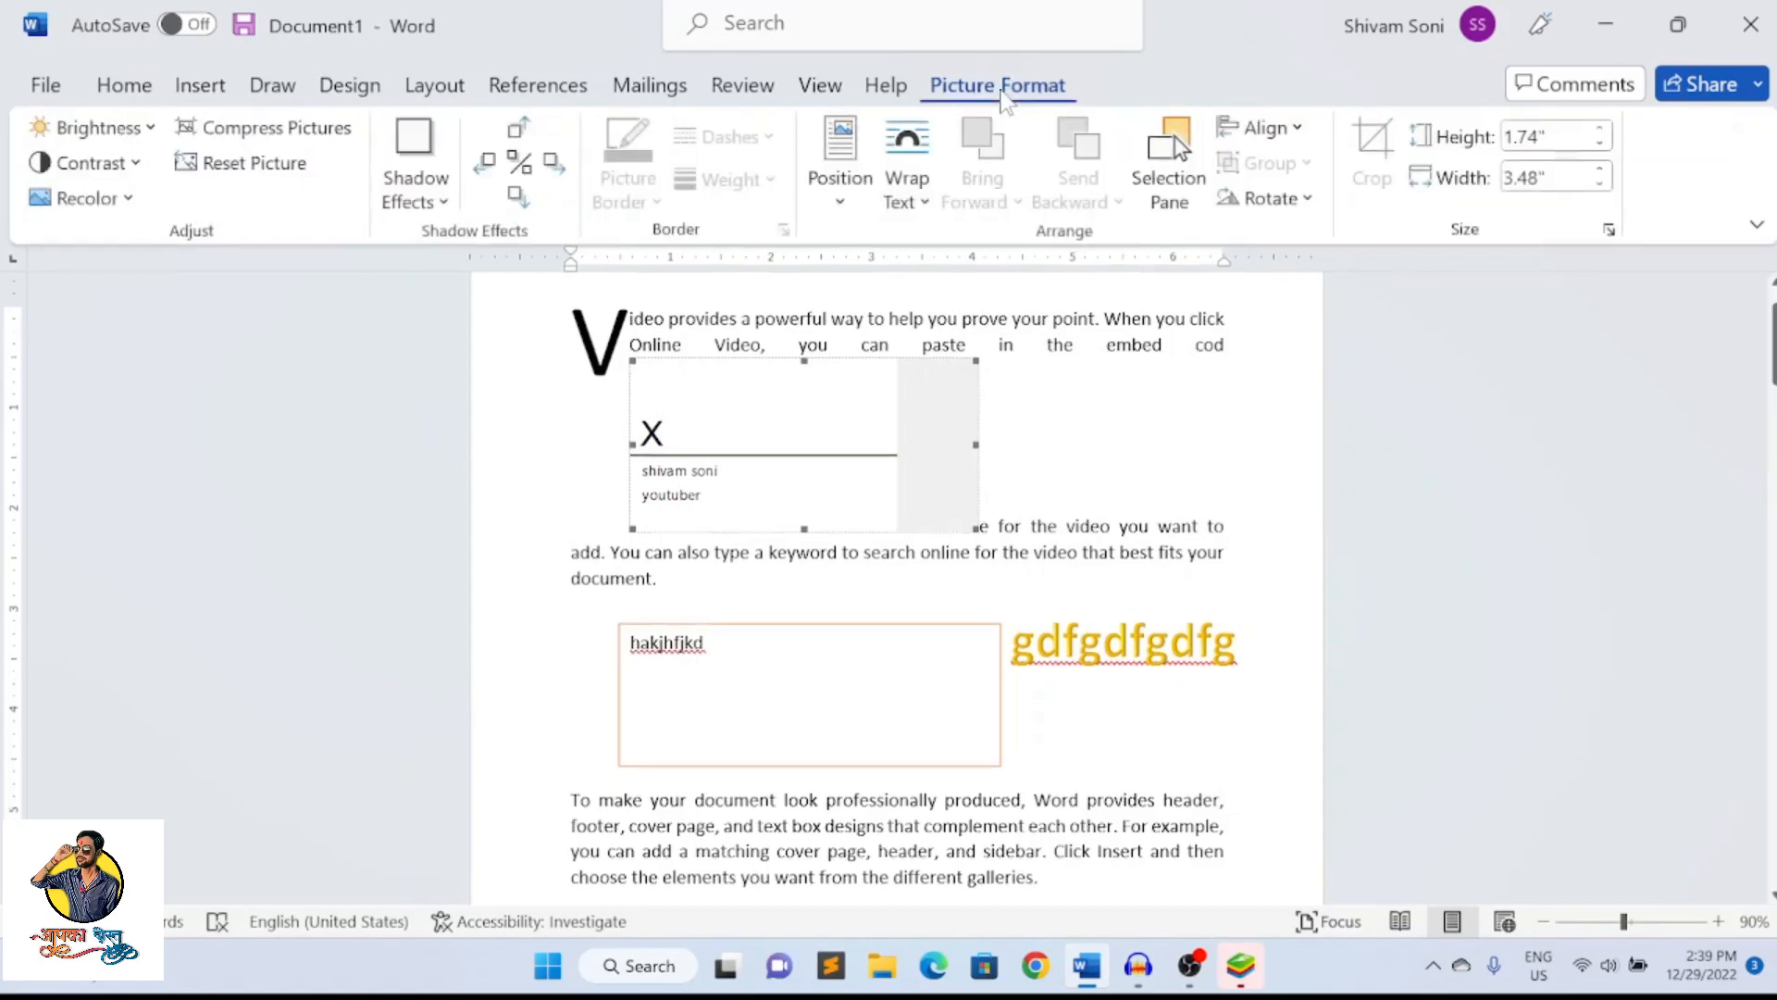
left_click(907, 181)
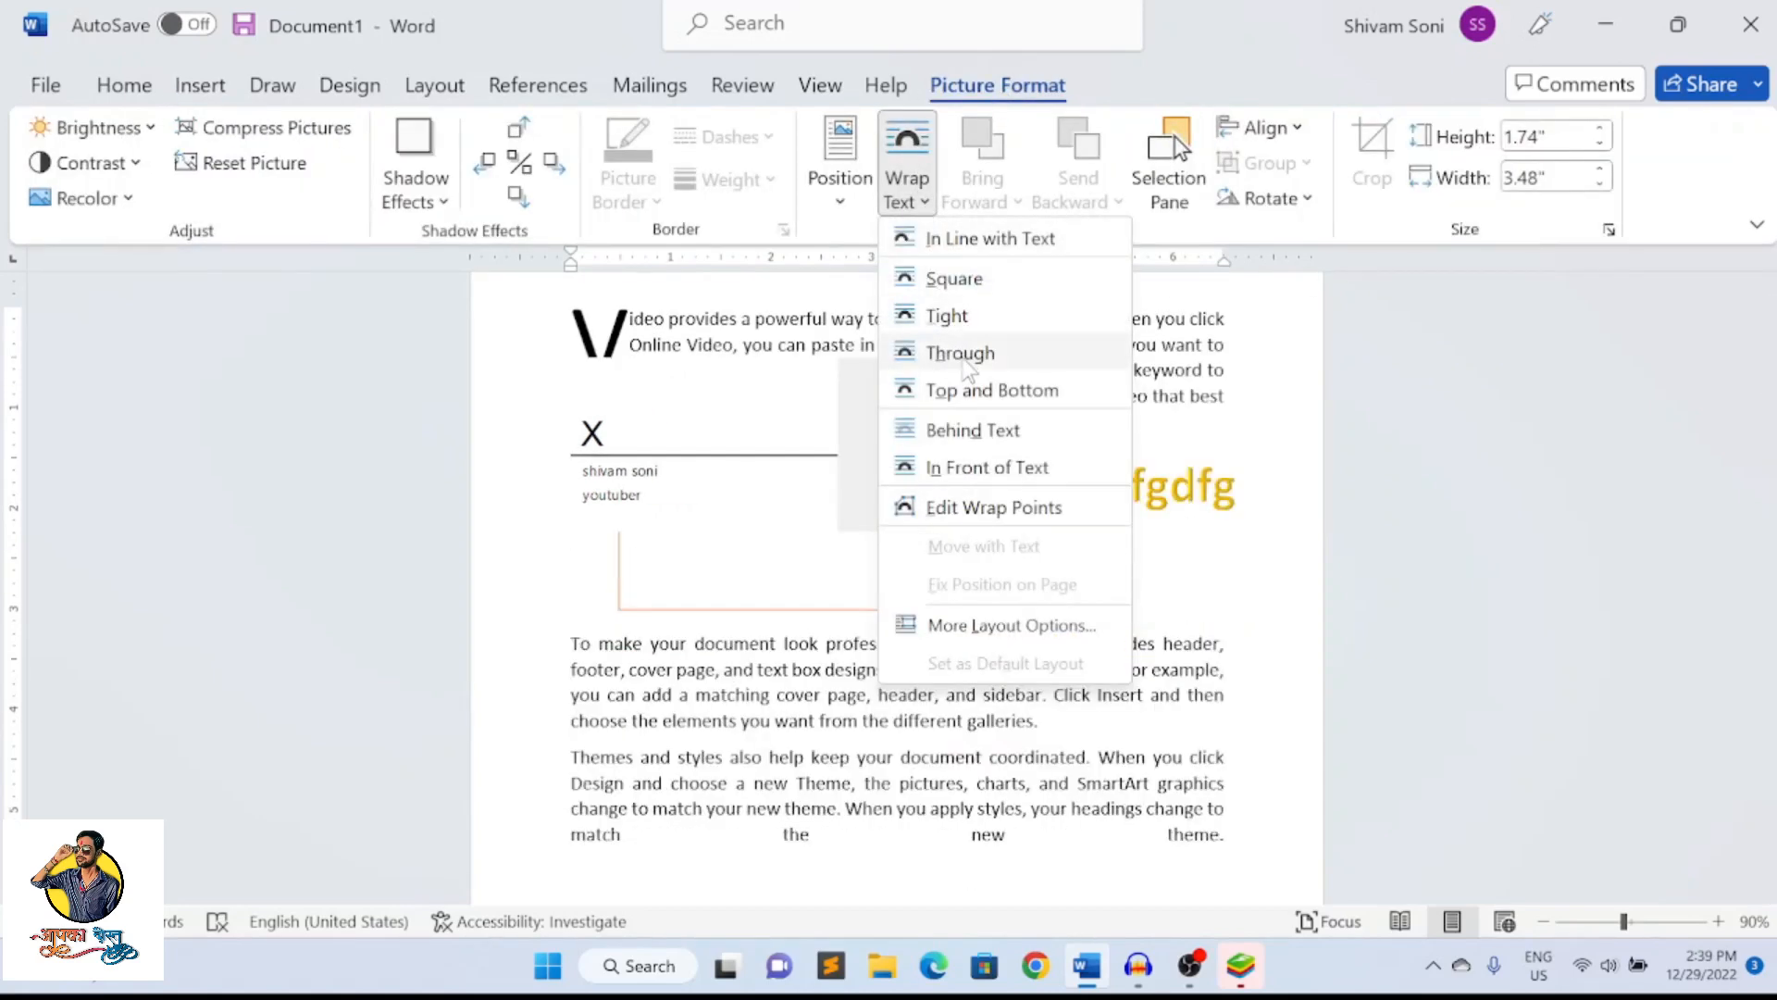
left_click(963, 358)
left_click_drag(771, 482, 1114, 726)
scroll(1115, 726, "down", 9)
scroll(1107, 575, "up", 2)
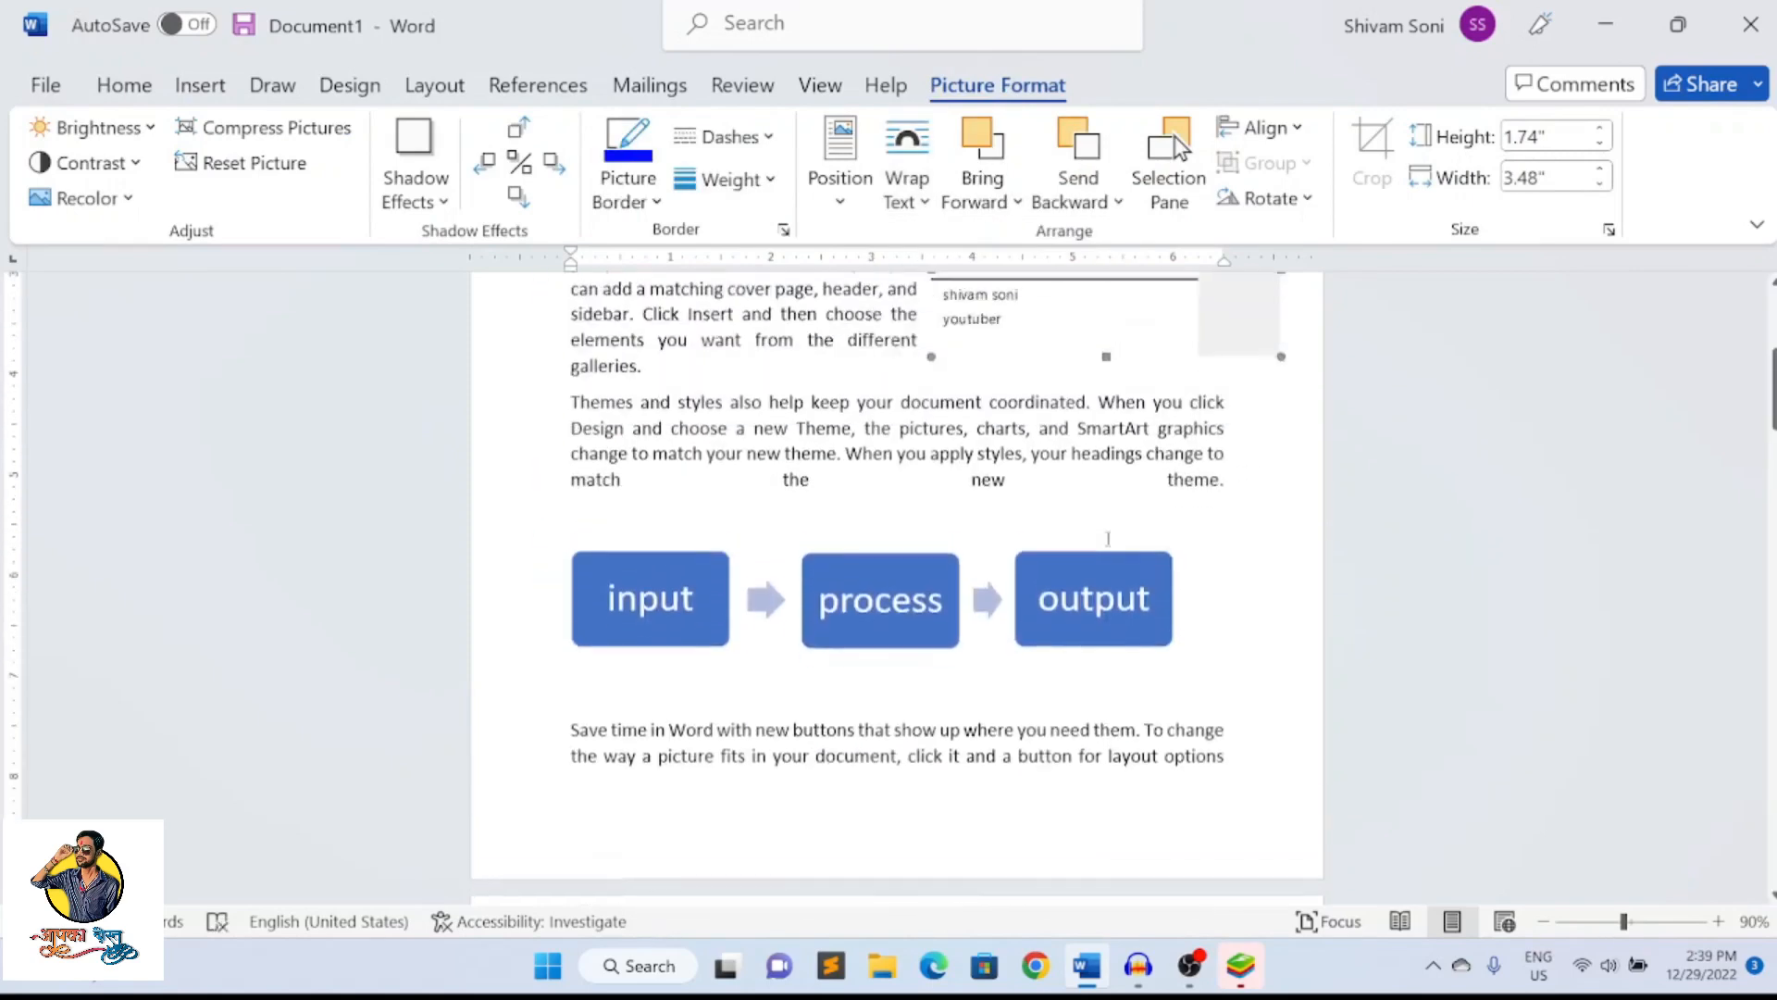
scroll(1136, 362, "up", 2)
mouse_move(1135, 369)
left_mouse_down()
mouse_move(1170, 861)
mouse_move(1141, 966)
mouse_move(1162, 834)
mouse_move(992, 739)
left_mouse_up()
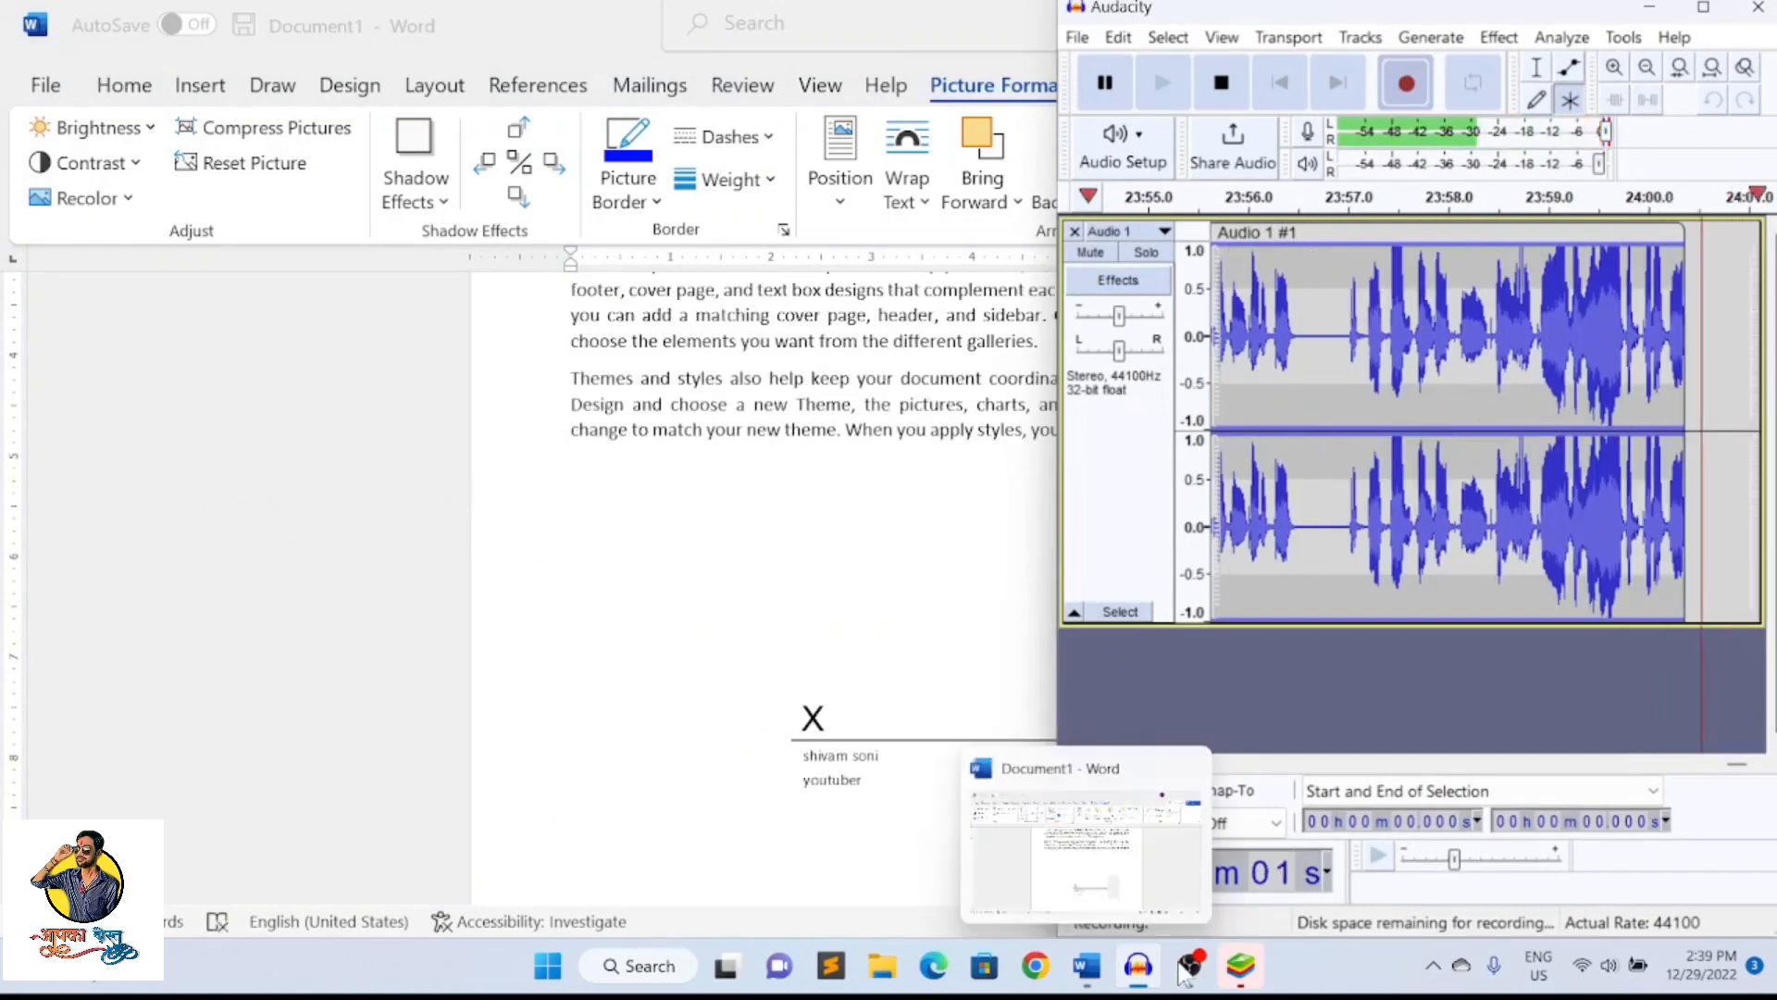
Move the signature line up and to the right, below the paragraph about themes and styles
left_click(1050, 748)
mouse_move(1051, 746)
left_mouse_down()
mouse_move(1163, 718)
mouse_move(1136, 690)
left_mouse_up()
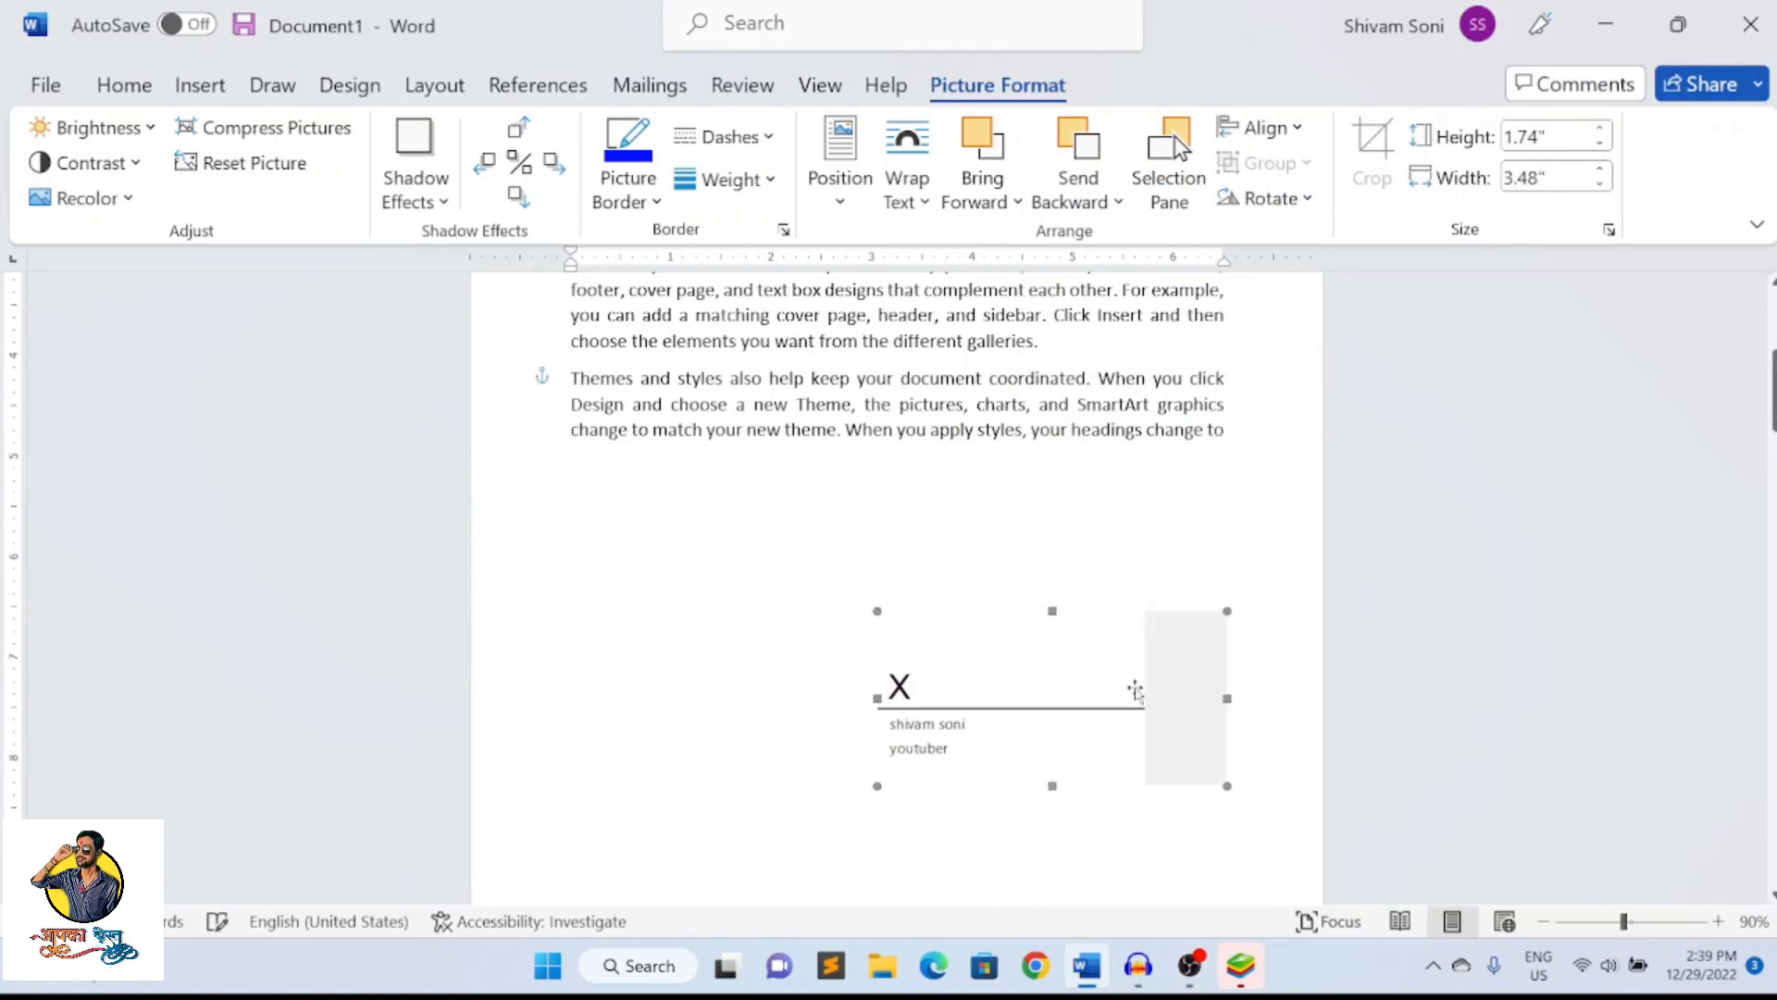
left_click(1150, 529)
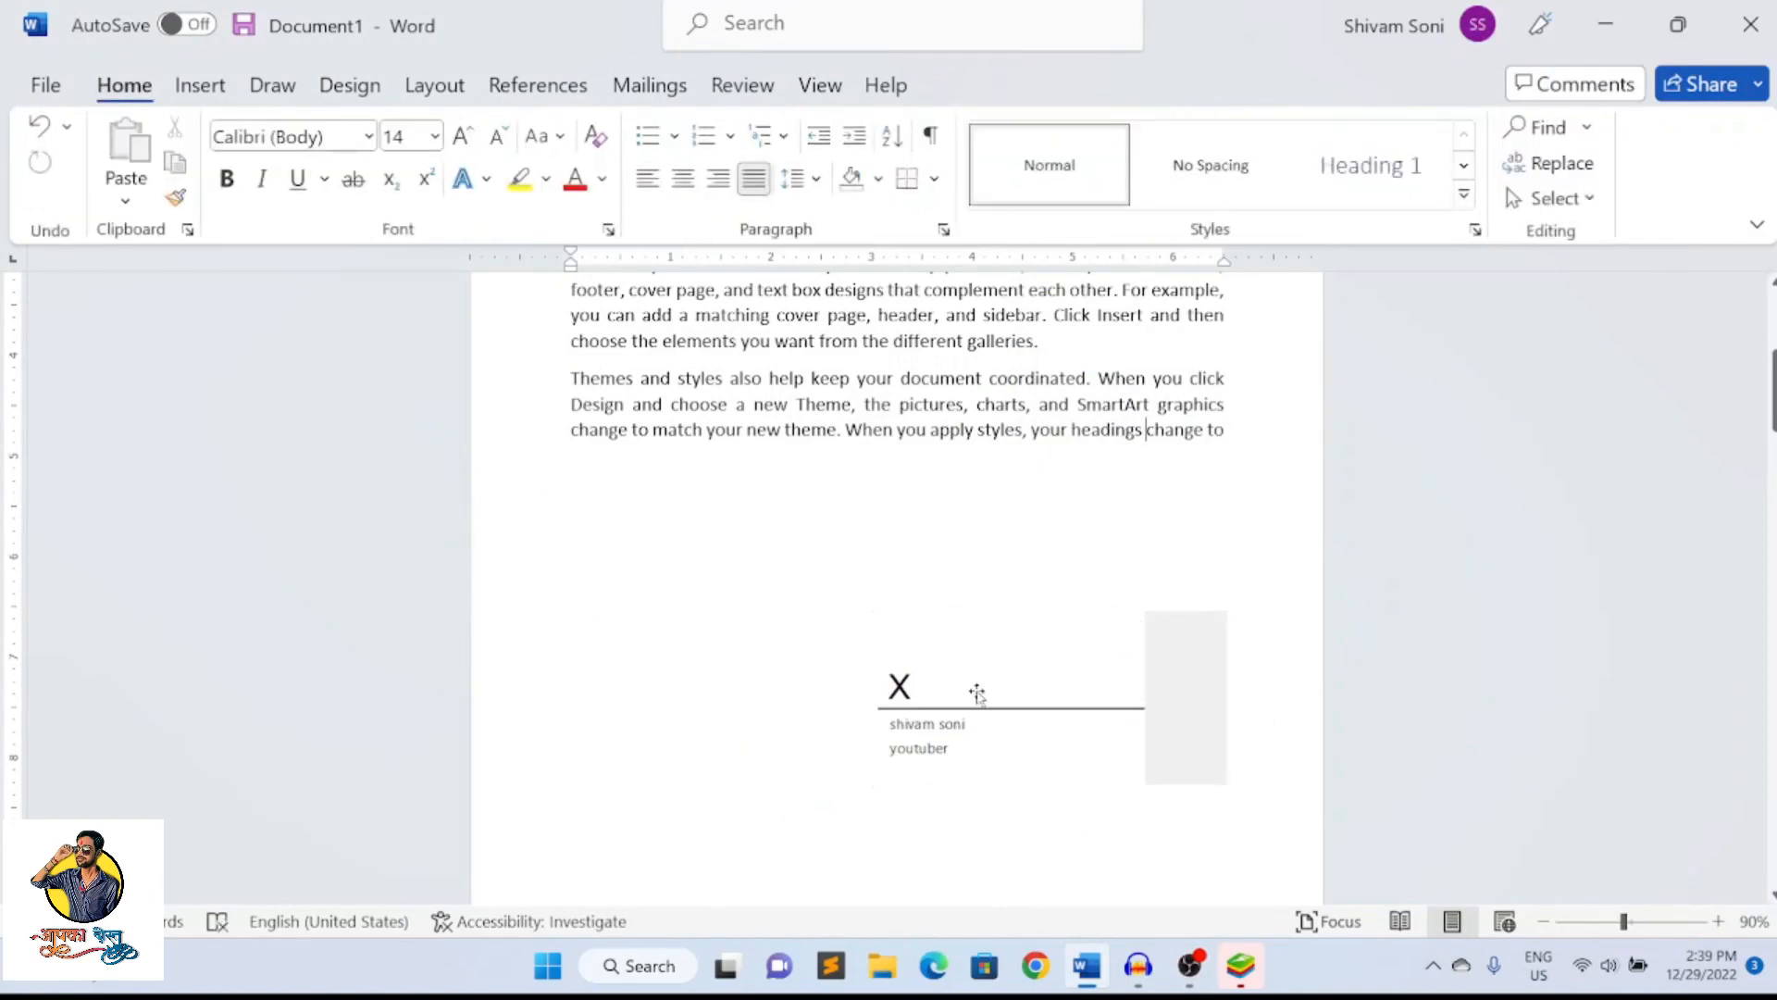
left_click(213, 96)
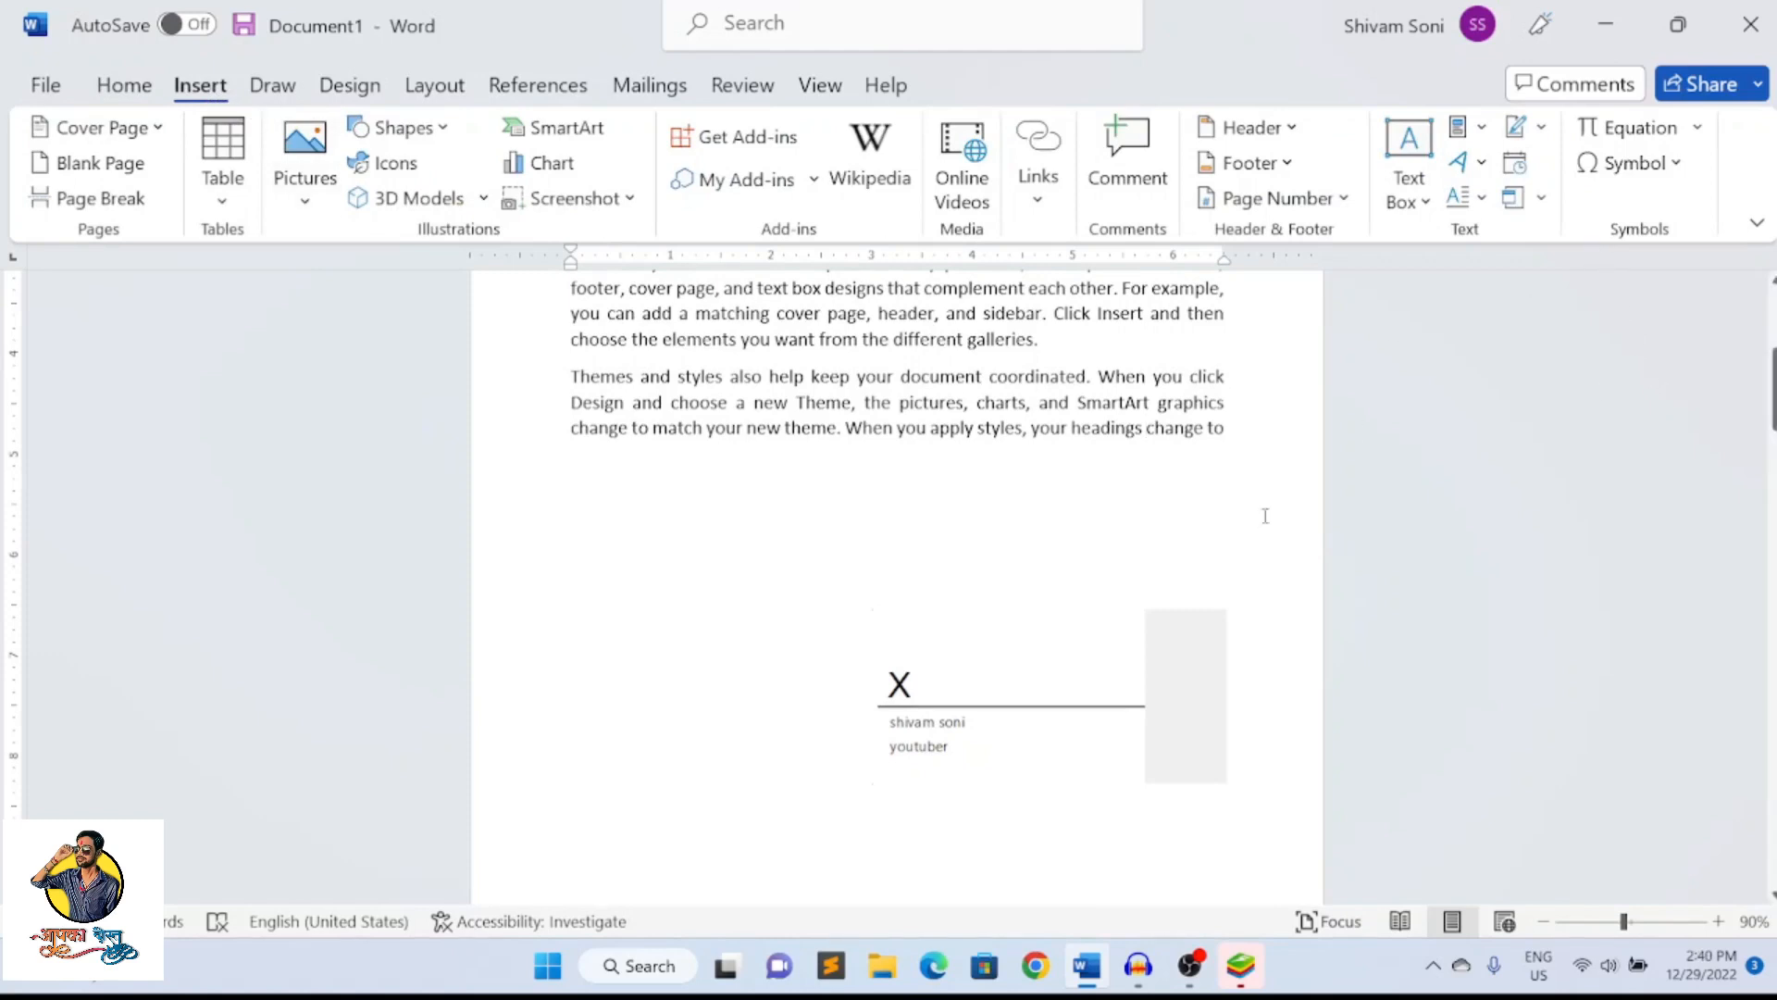
mouse_move(1029, 701)
left_mouse_down()
mouse_move(1063, 666)
mouse_move(1024, 650)
mouse_move(1052, 646)
left_mouse_up()
left_click(813, 622)
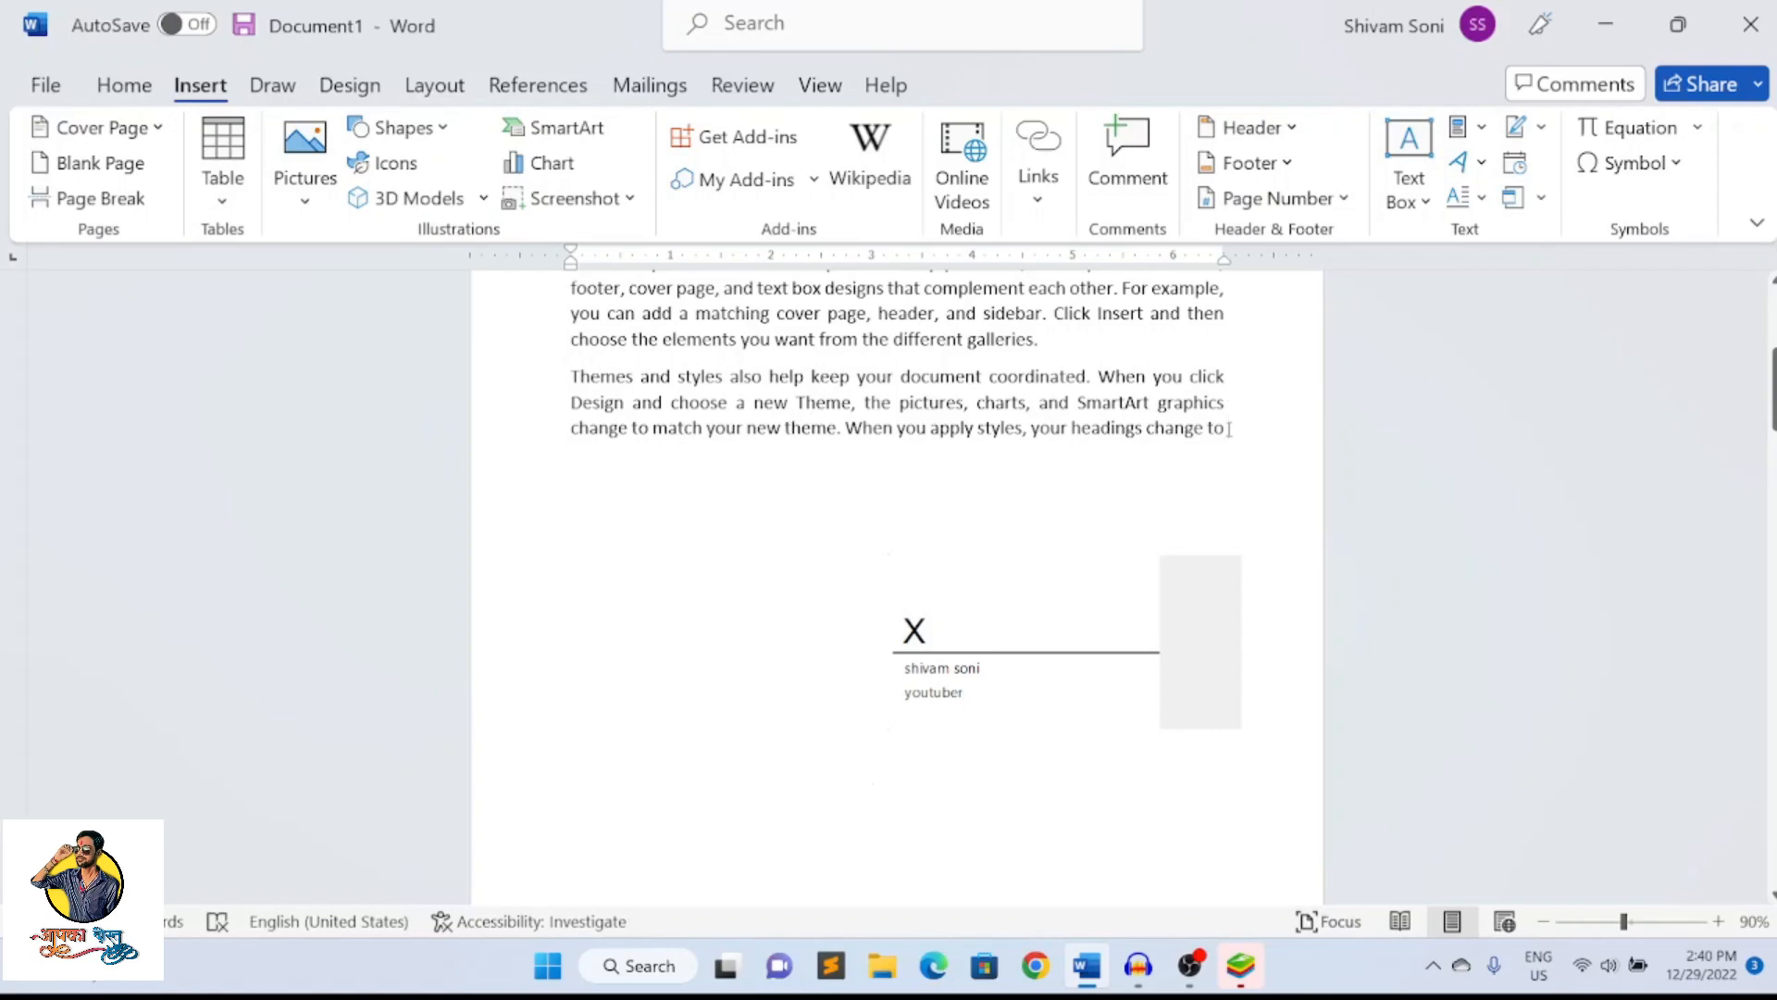
Add a blank line after the paragraph ending "choose the elements you want from the different galleries."
scroll(1229, 428, "down", 3)
scroll(1139, 448, "up", 4)
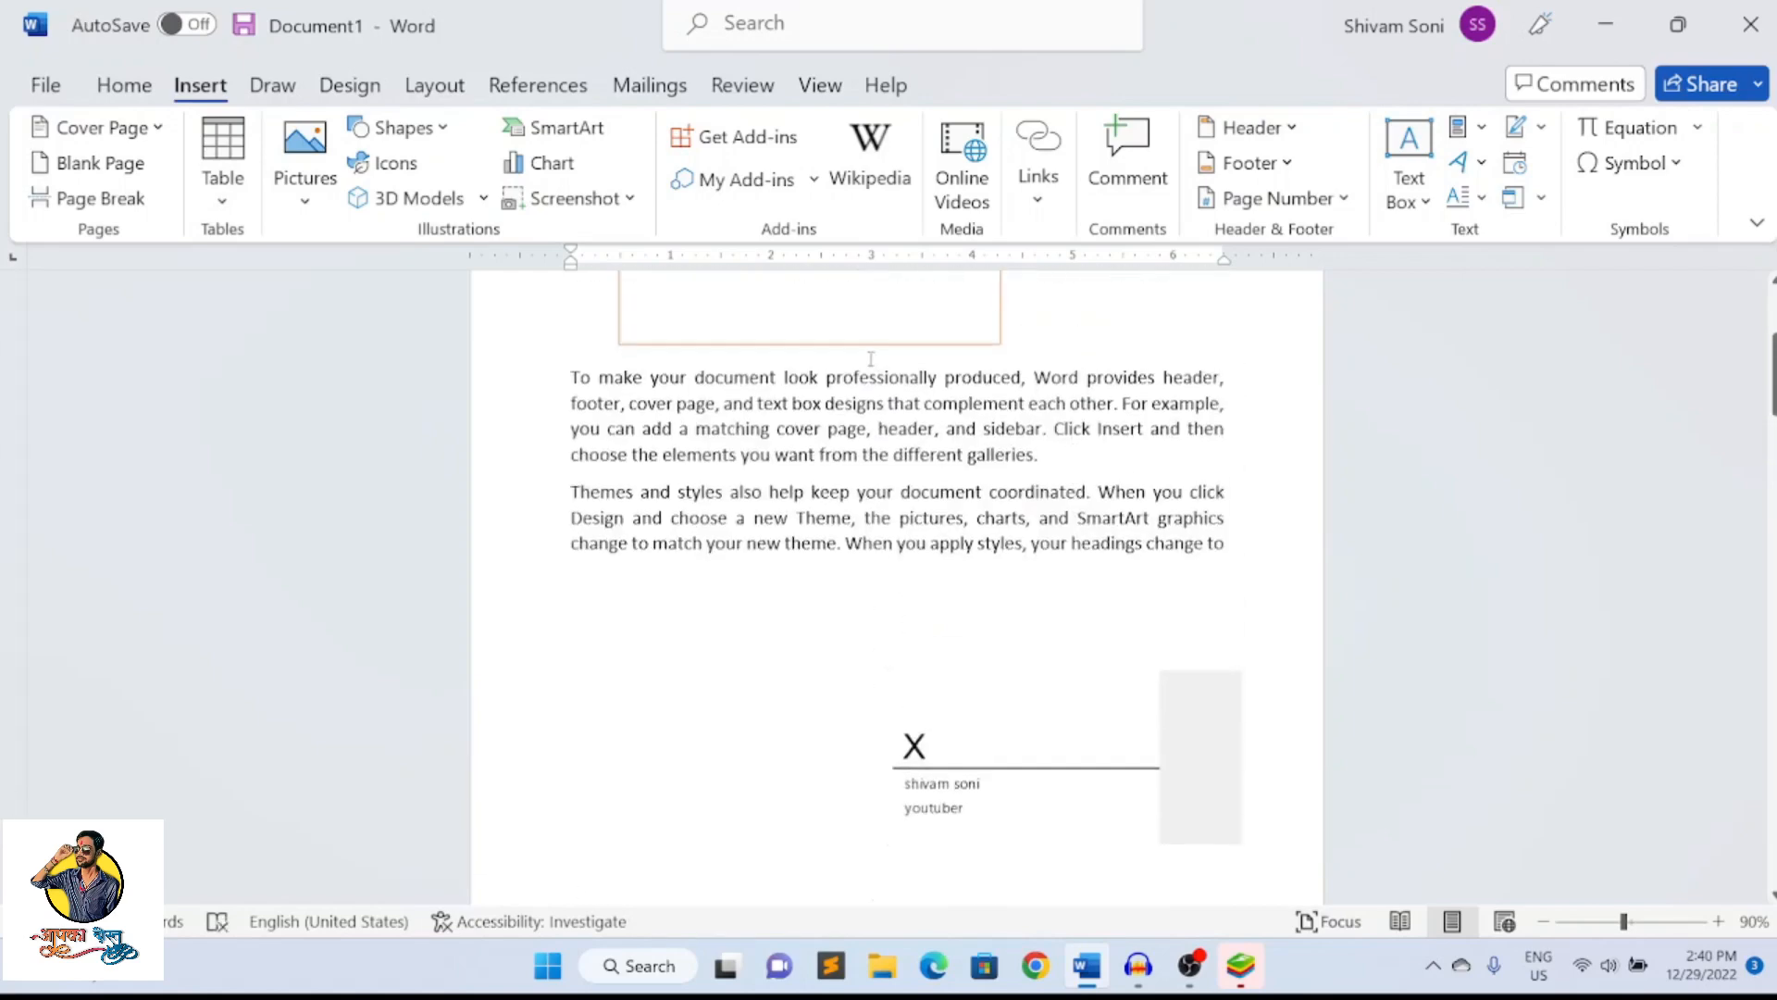
scroll(871, 359, "up", 3)
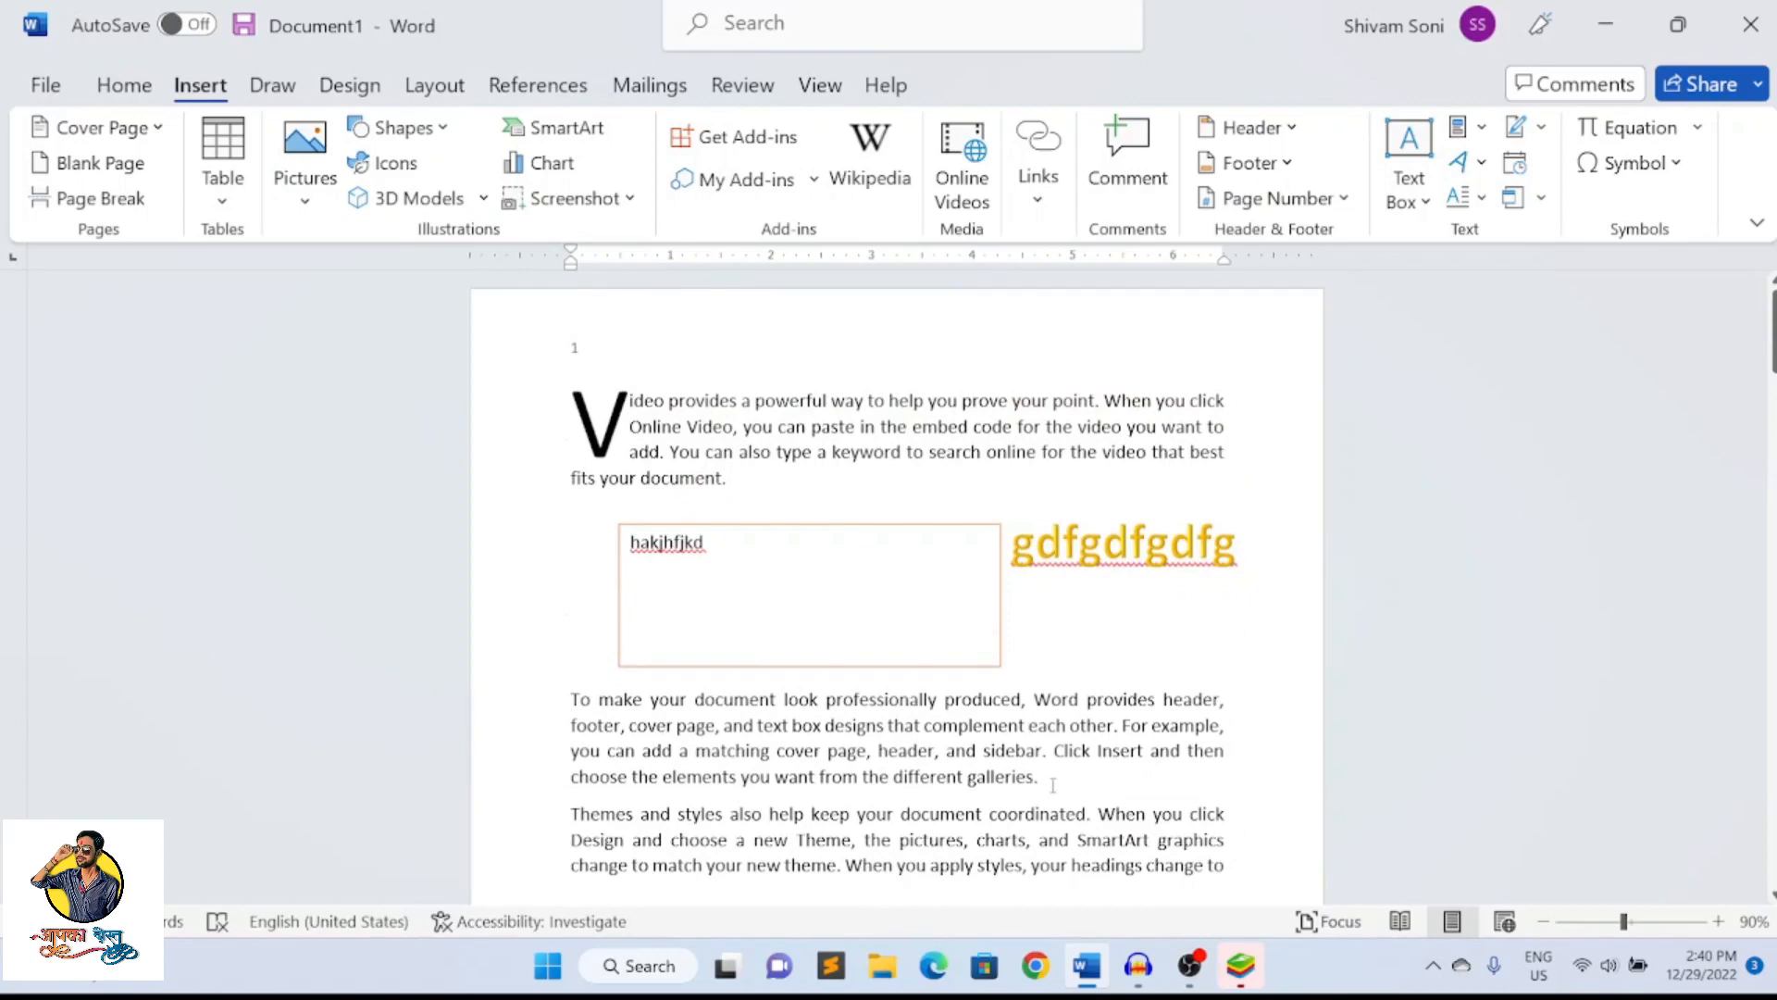
left_click(1053, 785)
key("Return")
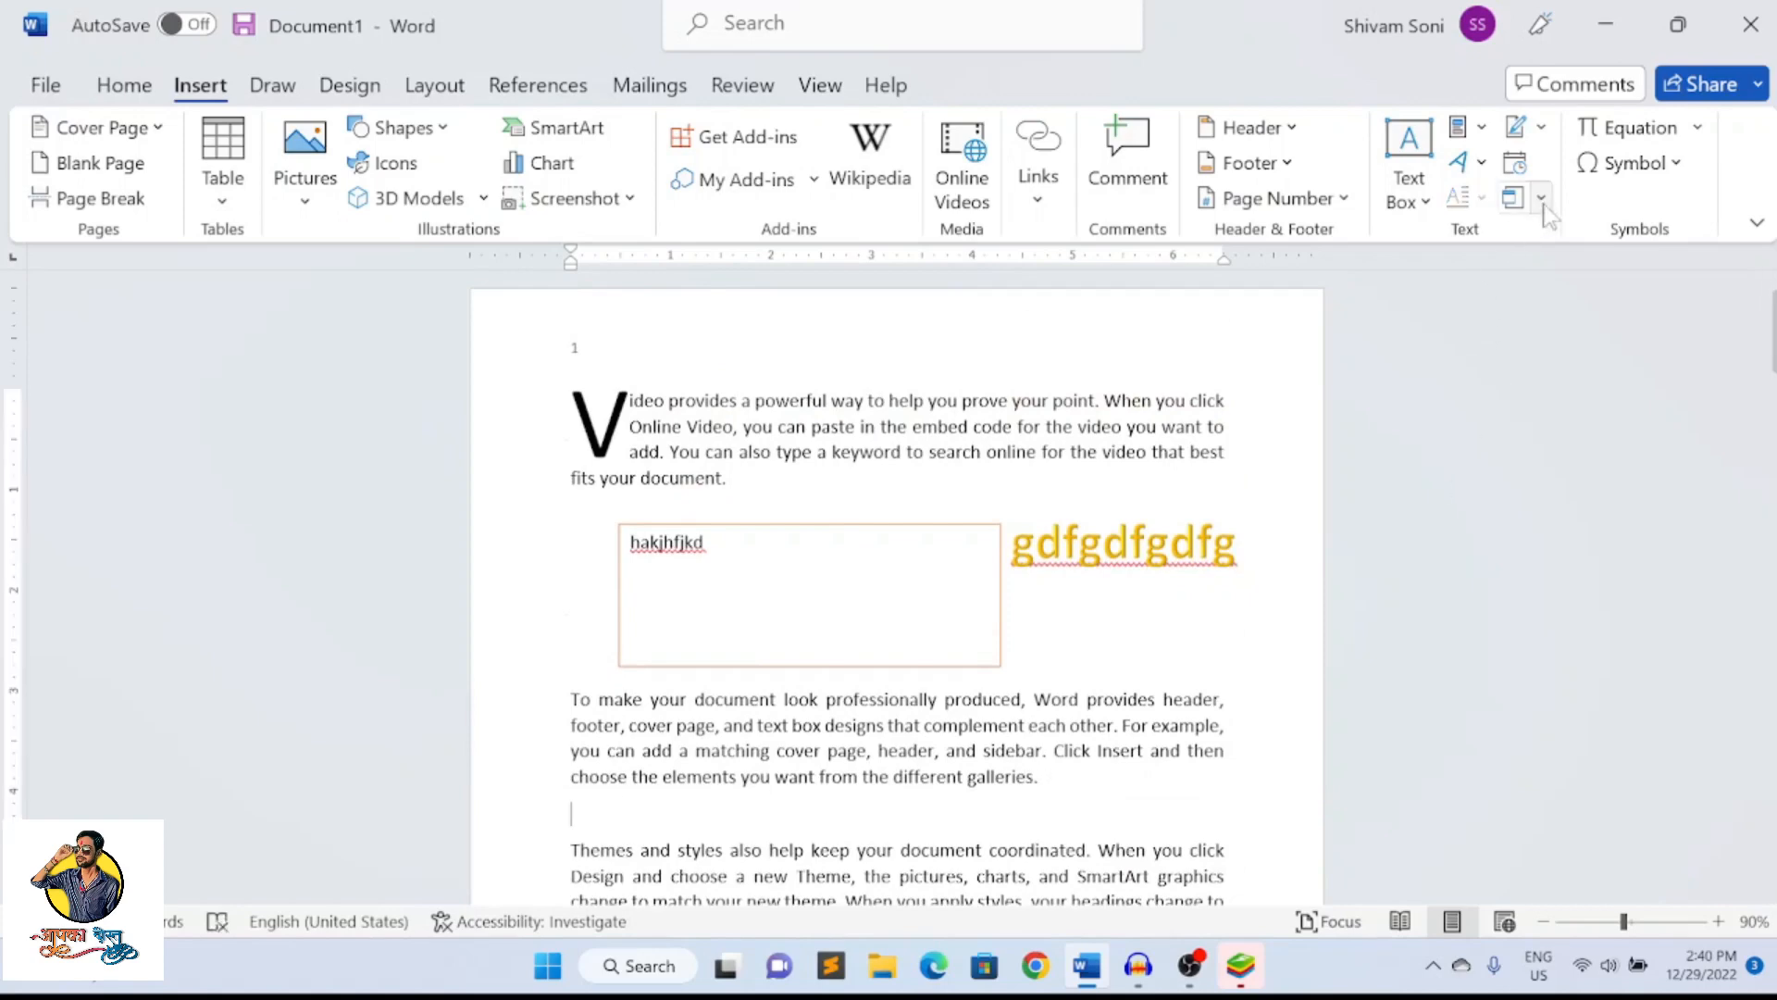
left_click(1542, 204)
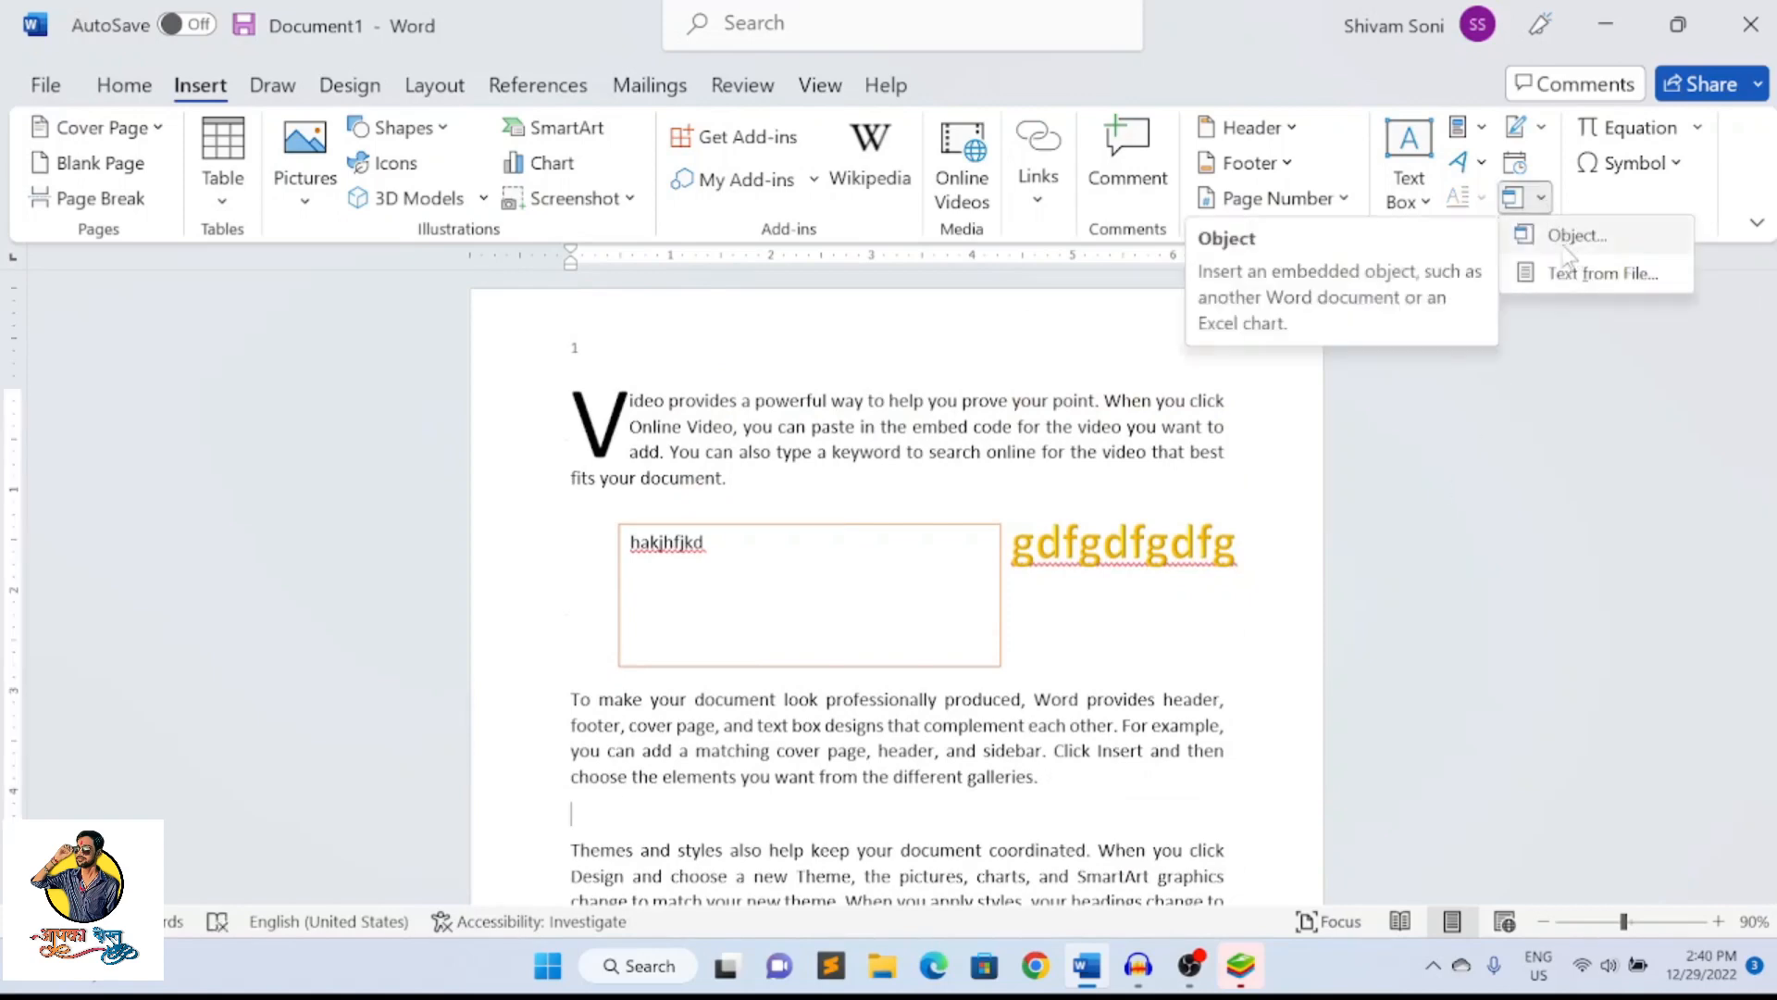
left_click(1566, 238)
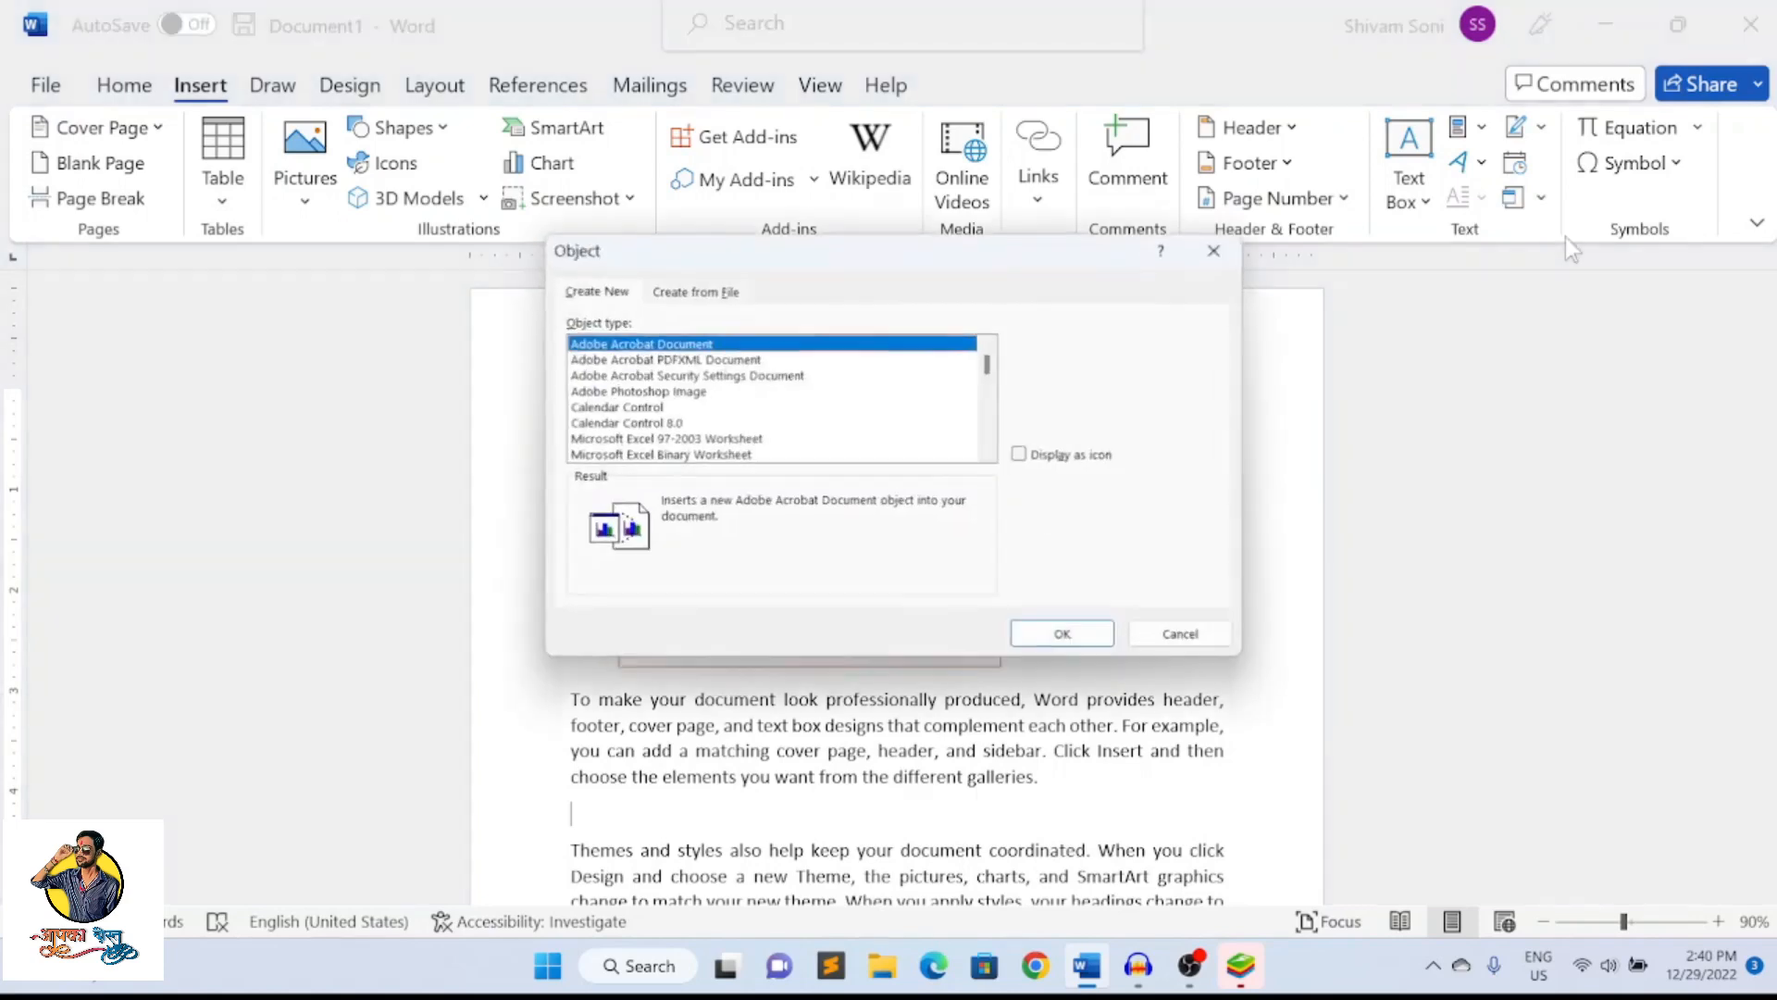
left_click(647, 375)
scroll(651, 382, "down", 8)
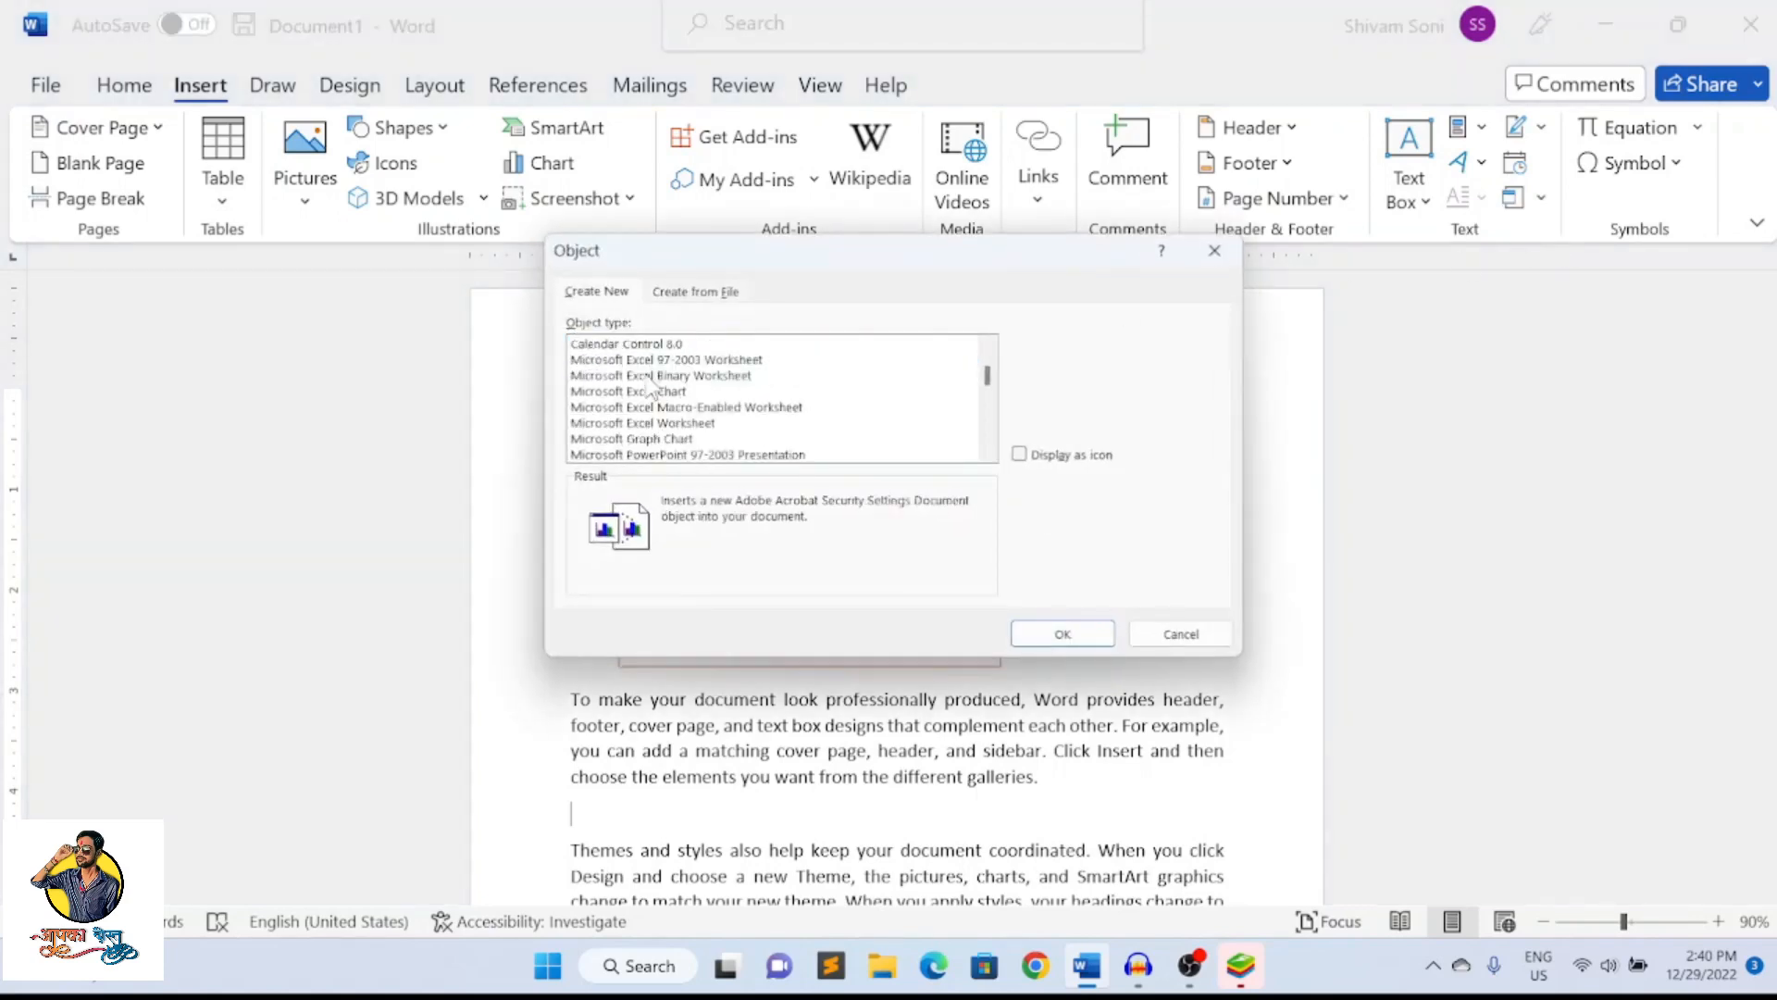
scroll(650, 382, "down", 2)
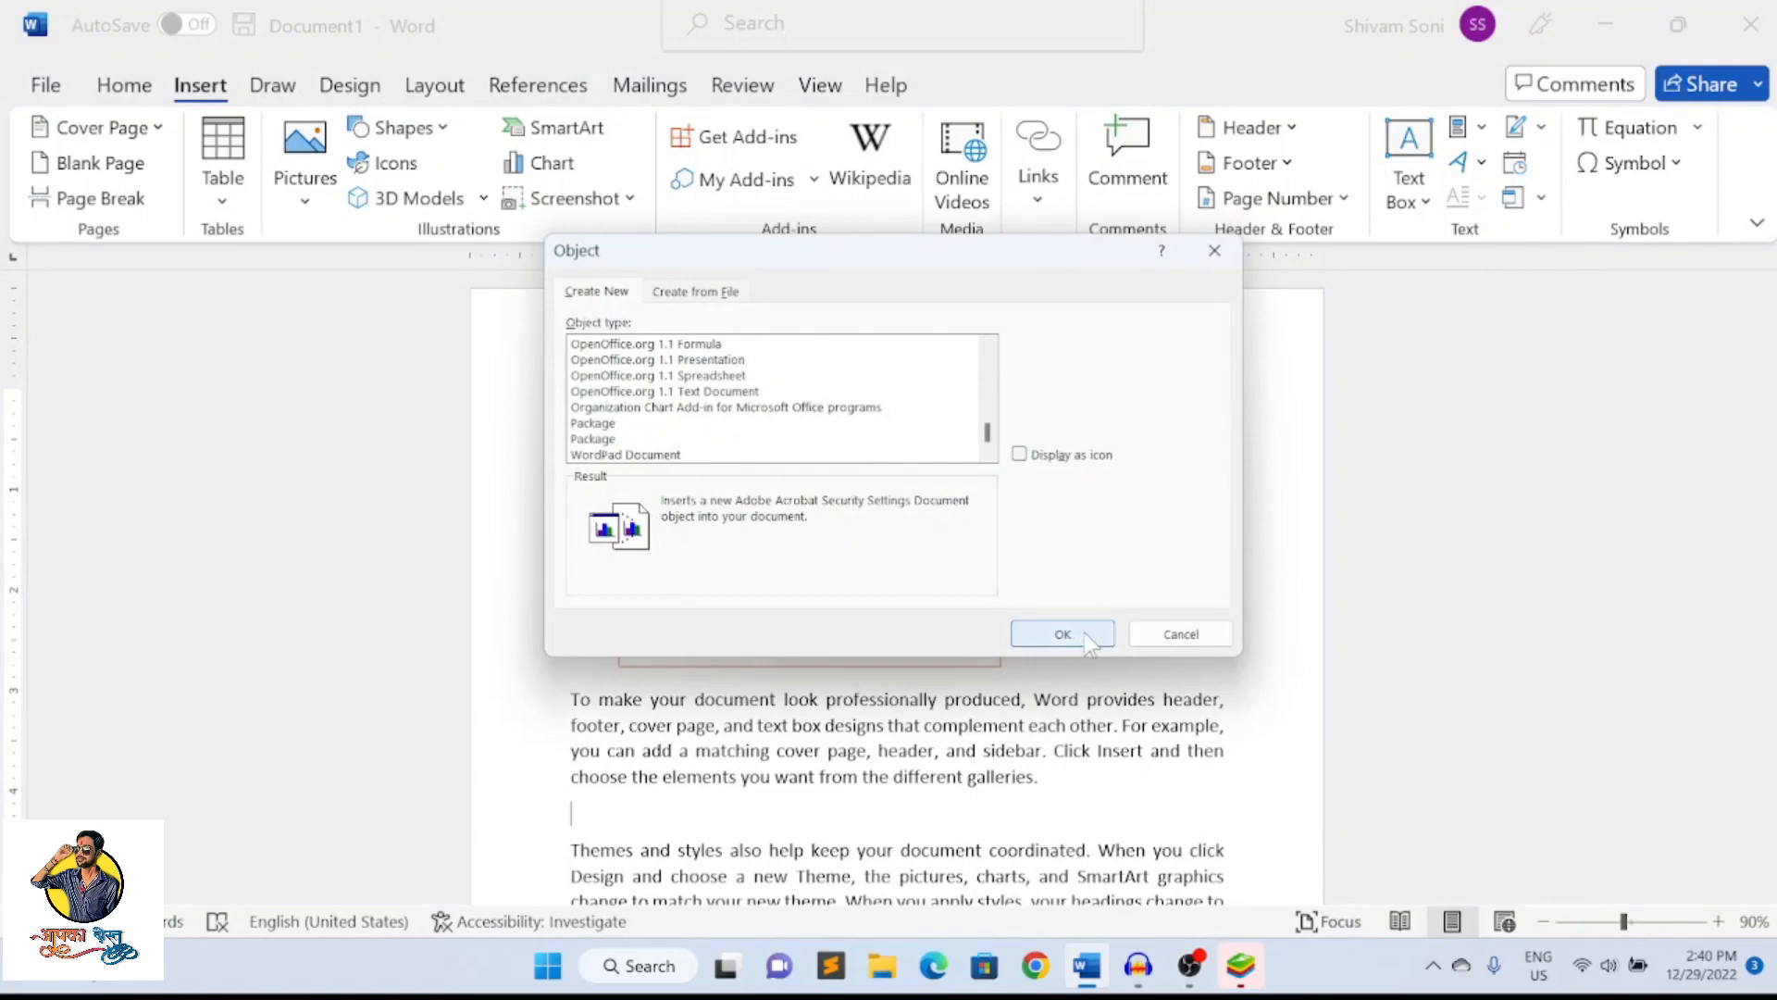
left_click(1147, 633)
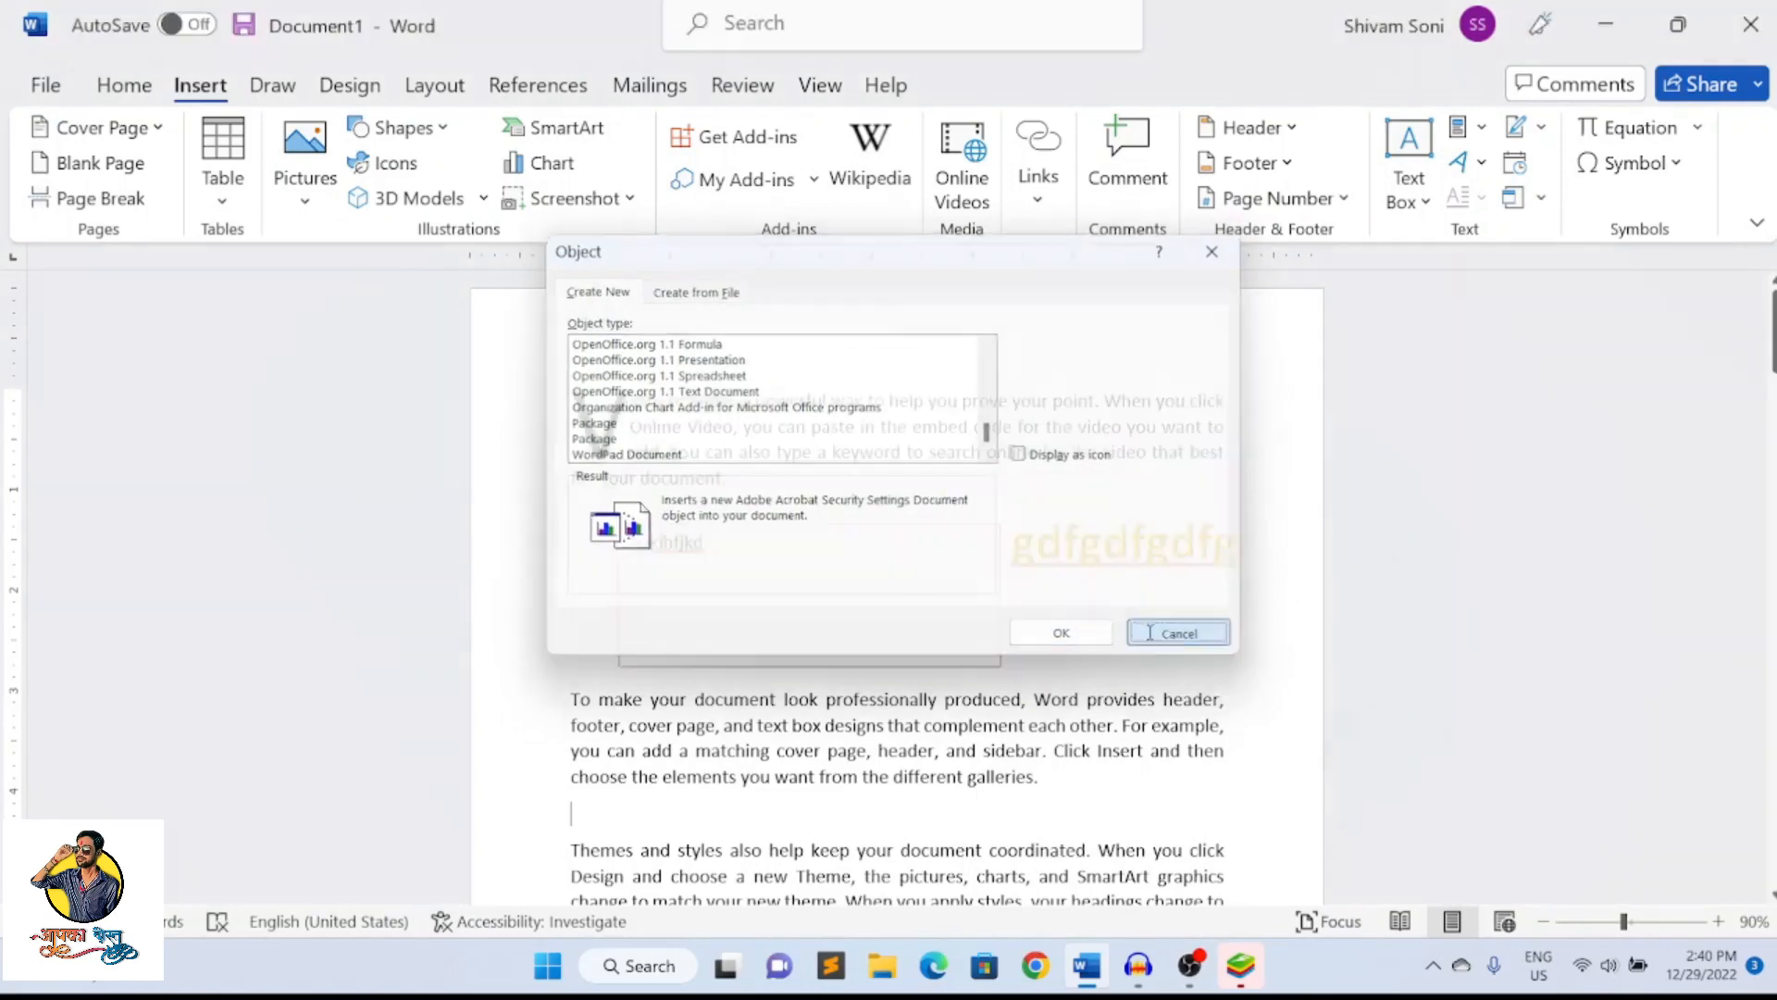
Open the Object dialog and examine the object types that can be embedded, including the calendar and Microsoft Excel worksheet types
left_click(1541, 197)
left_click(1540, 239)
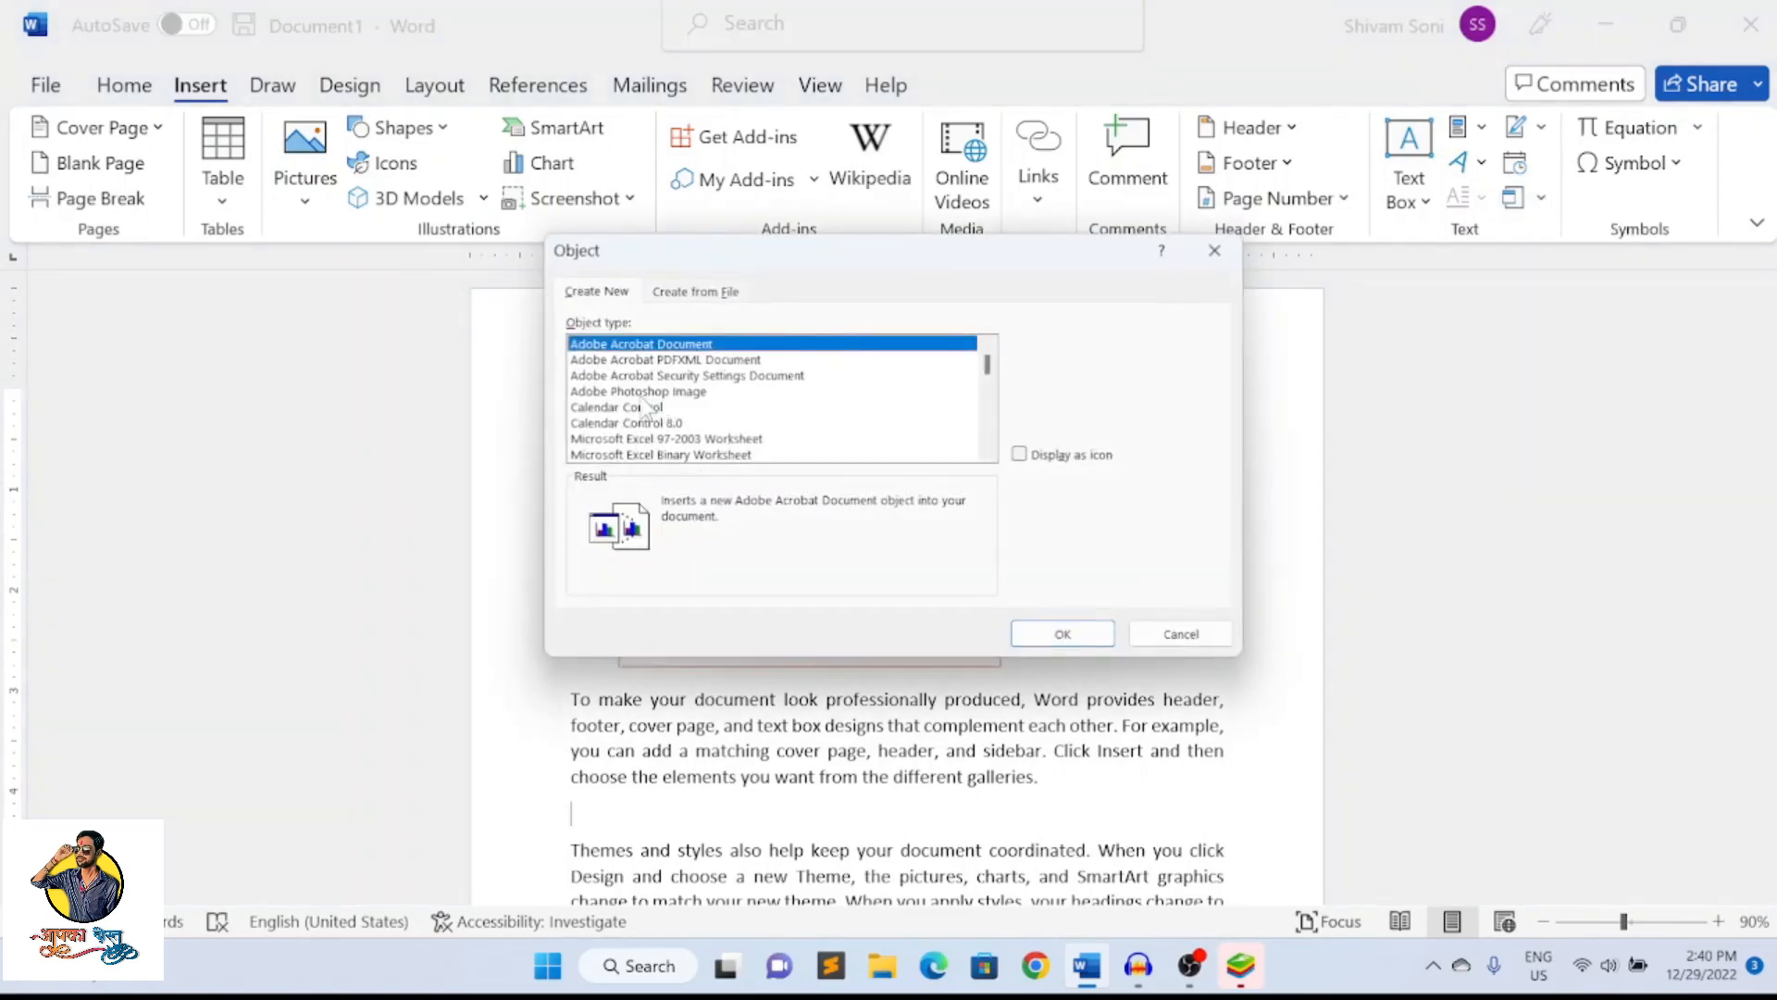
left_click(651, 423)
scroll(662, 438, "down", 2)
scroll(663, 438, "down", 2)
scroll(662, 440, "down", 4)
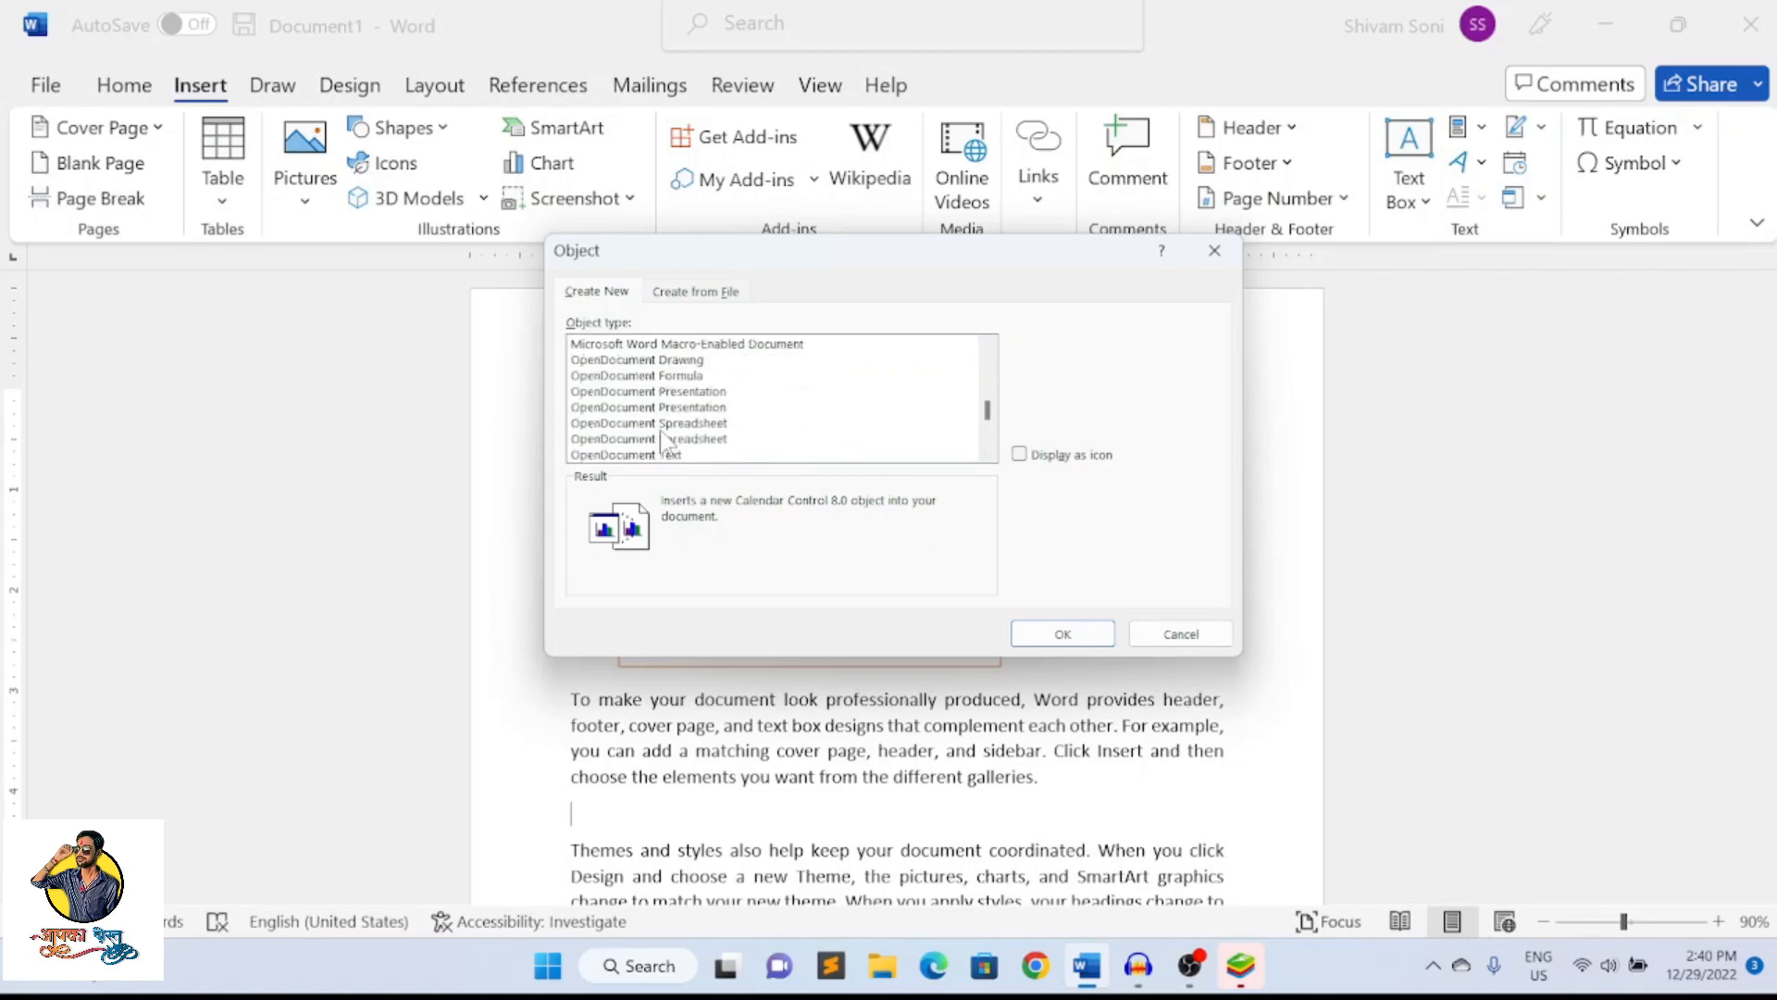
scroll(668, 435, "up", 5)
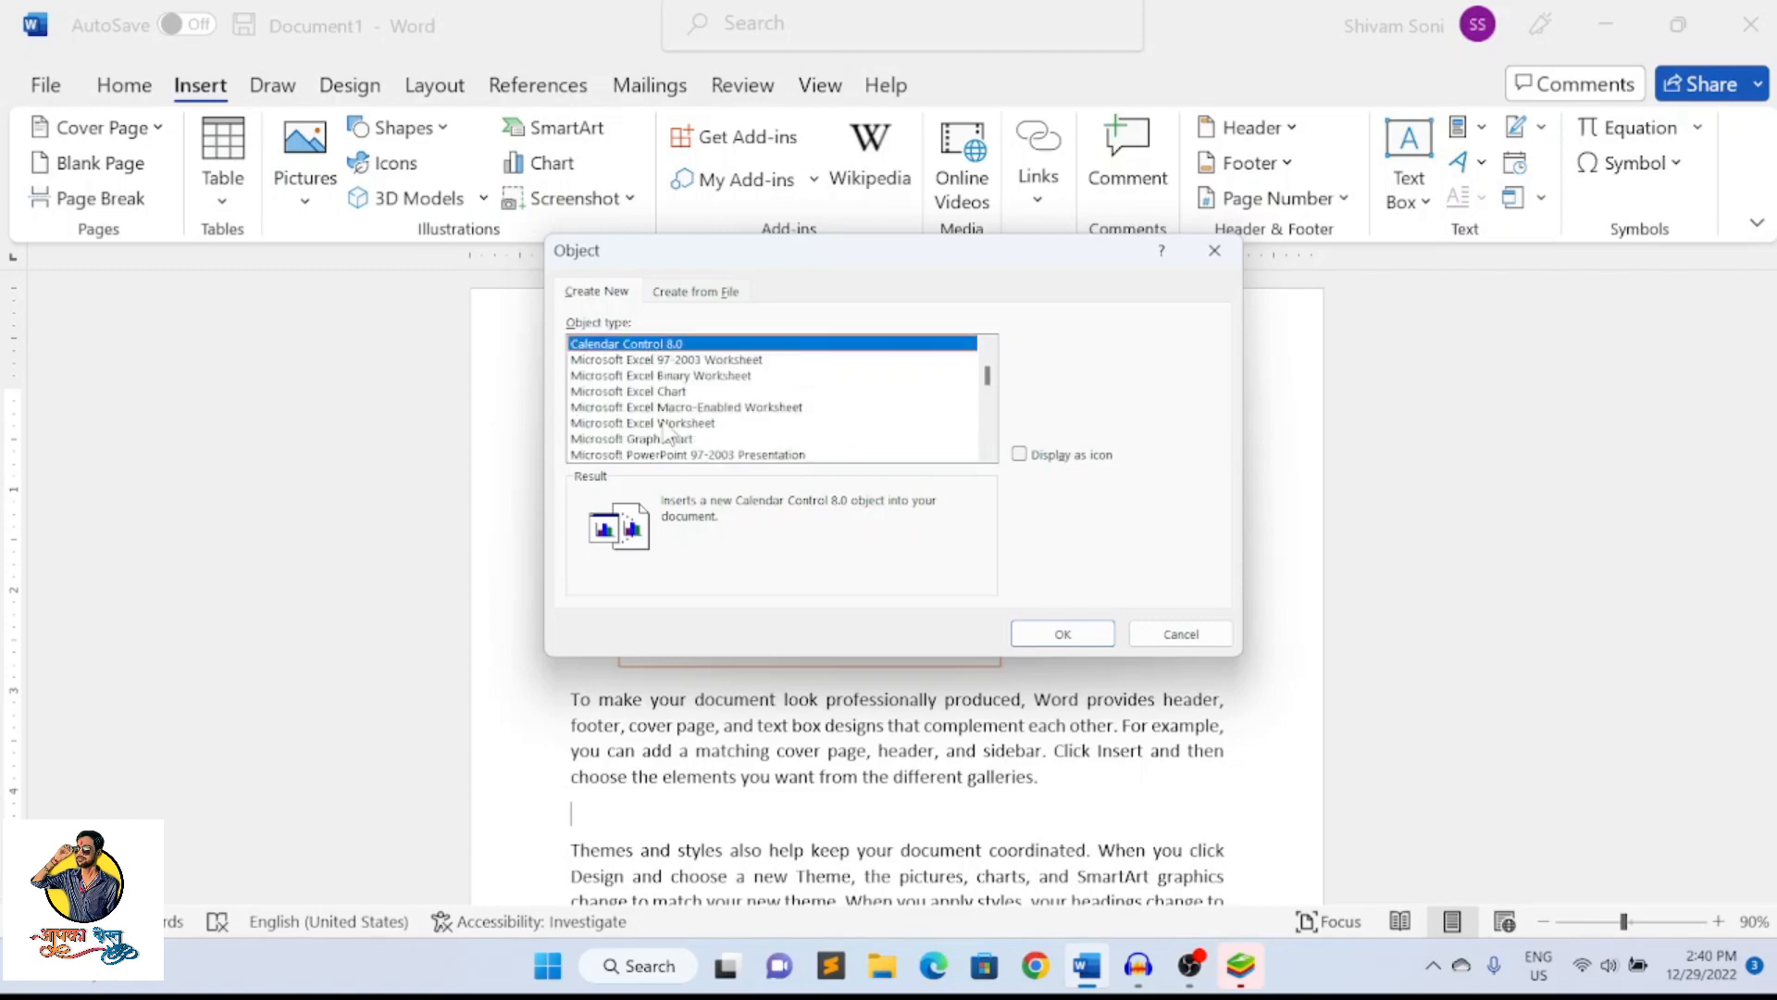
scroll(668, 433, "down", 2)
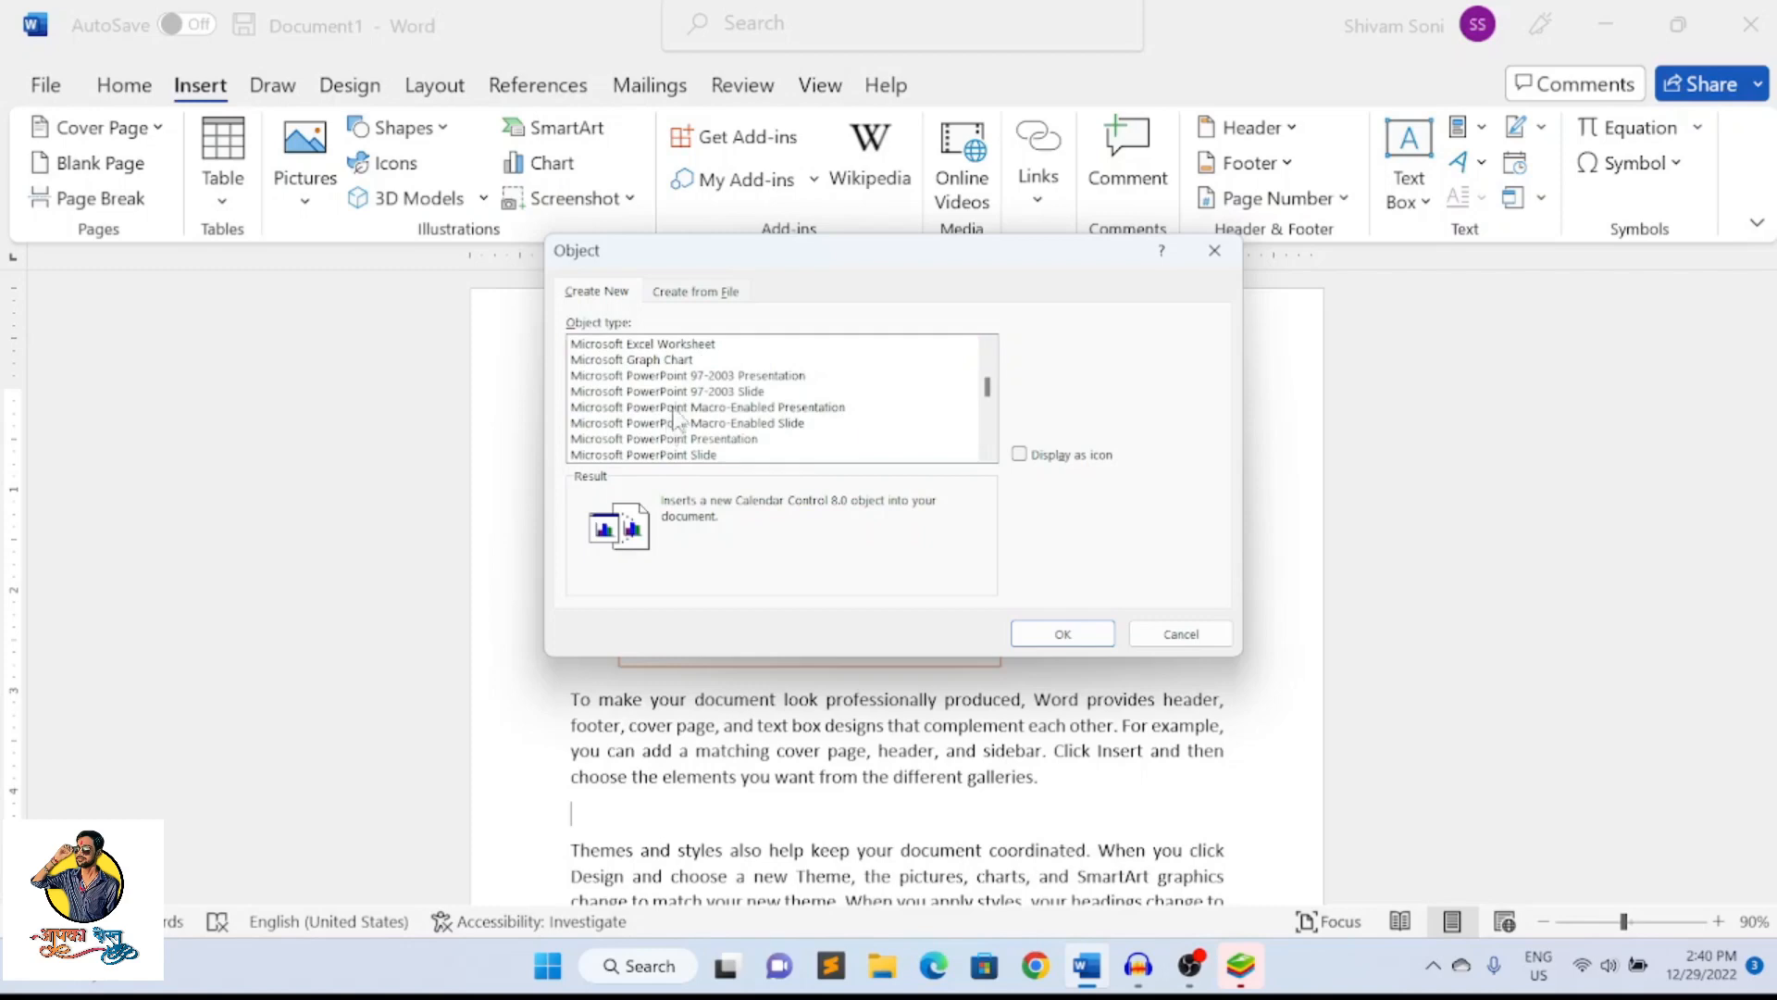
left_click(679, 344)
scroll(708, 392, "up", 3)
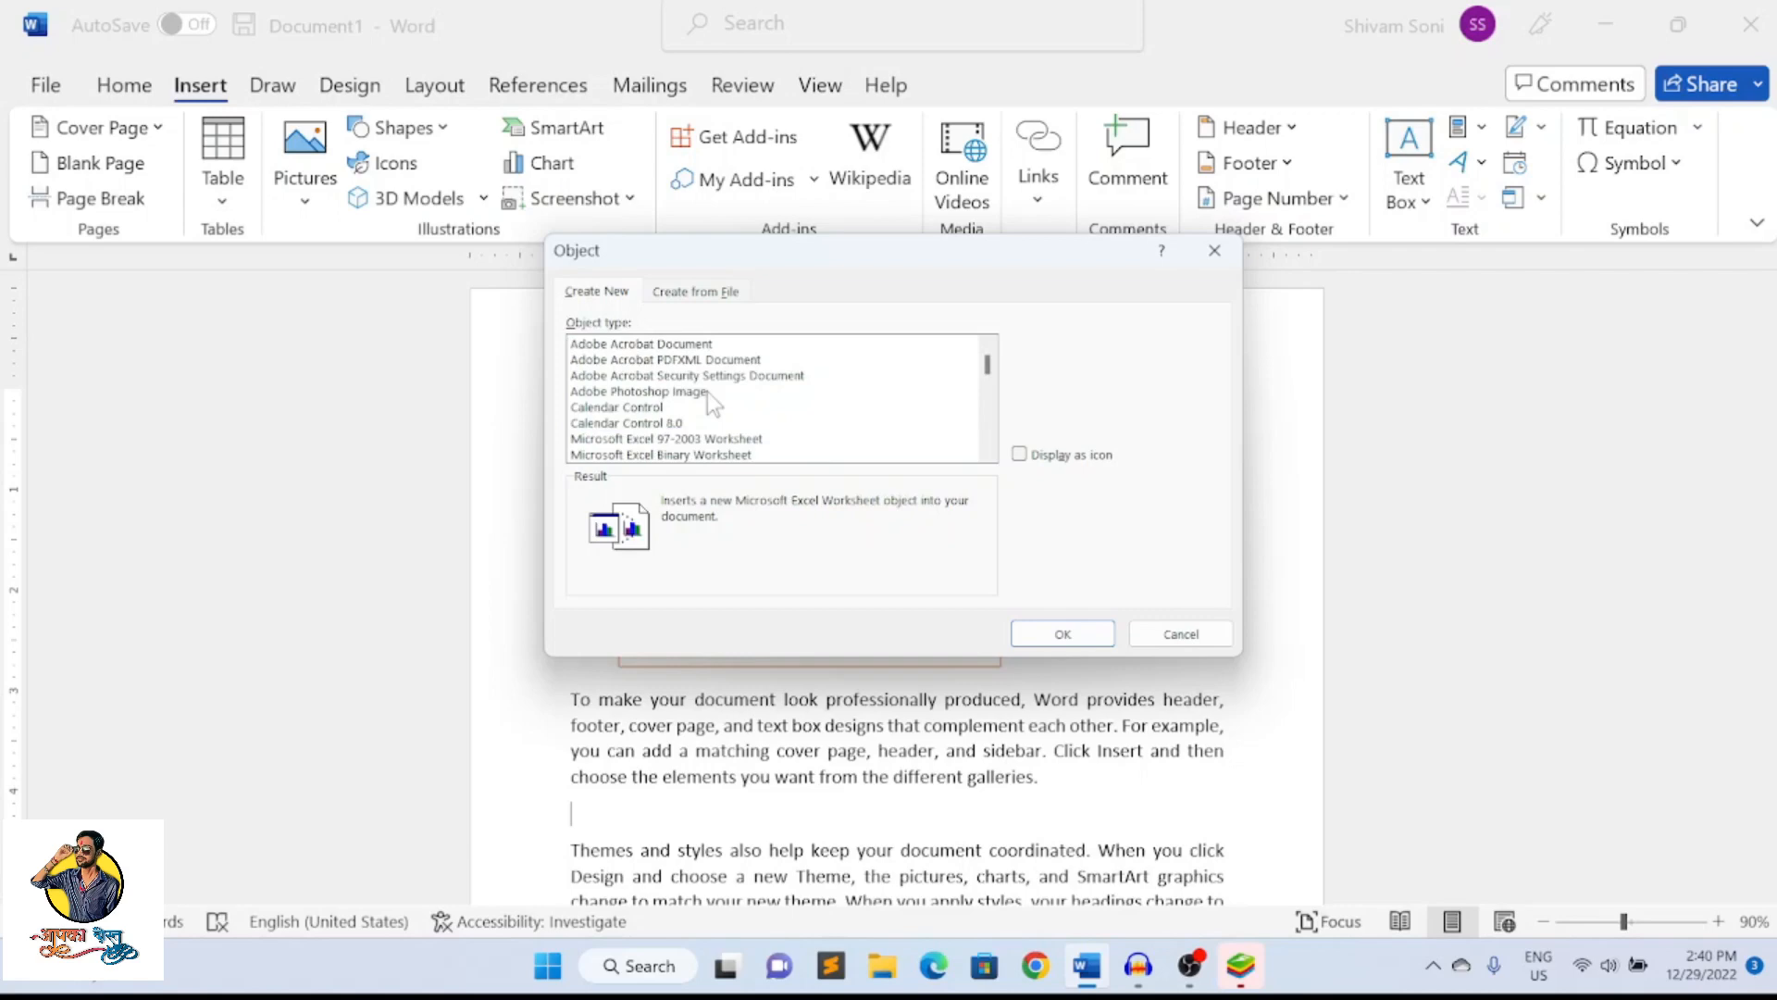
left_click(679, 443)
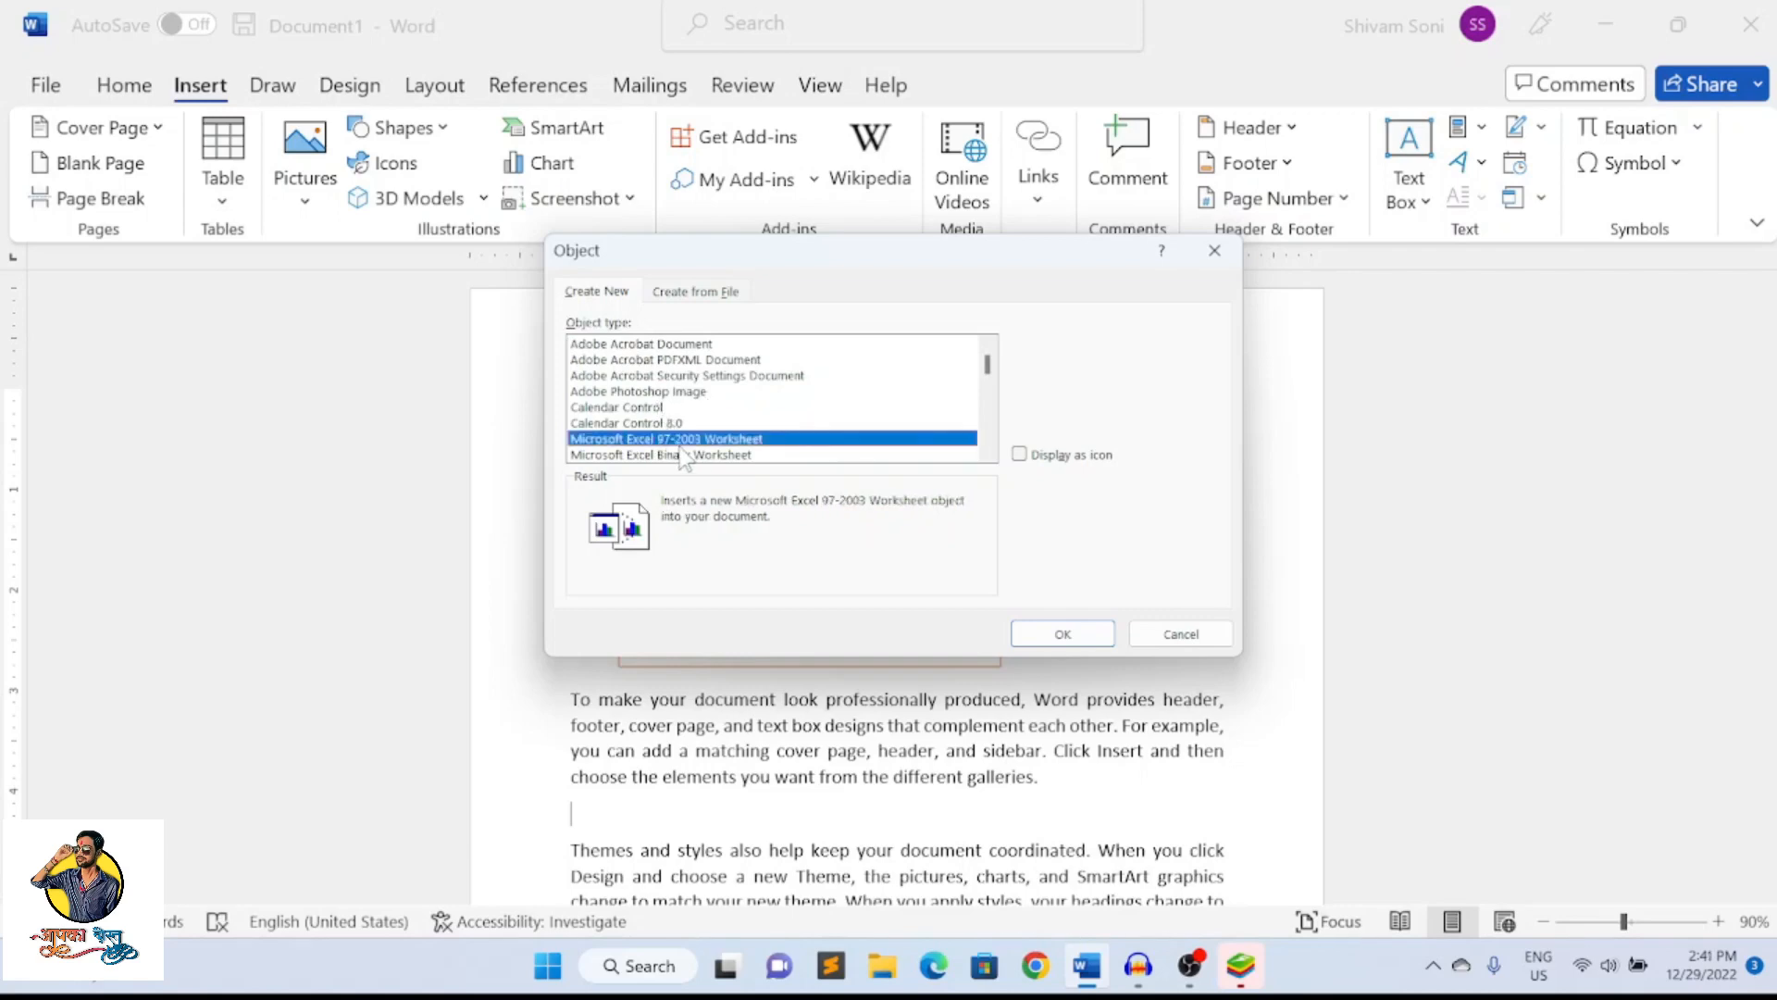
scroll(683, 455, "down", 10)
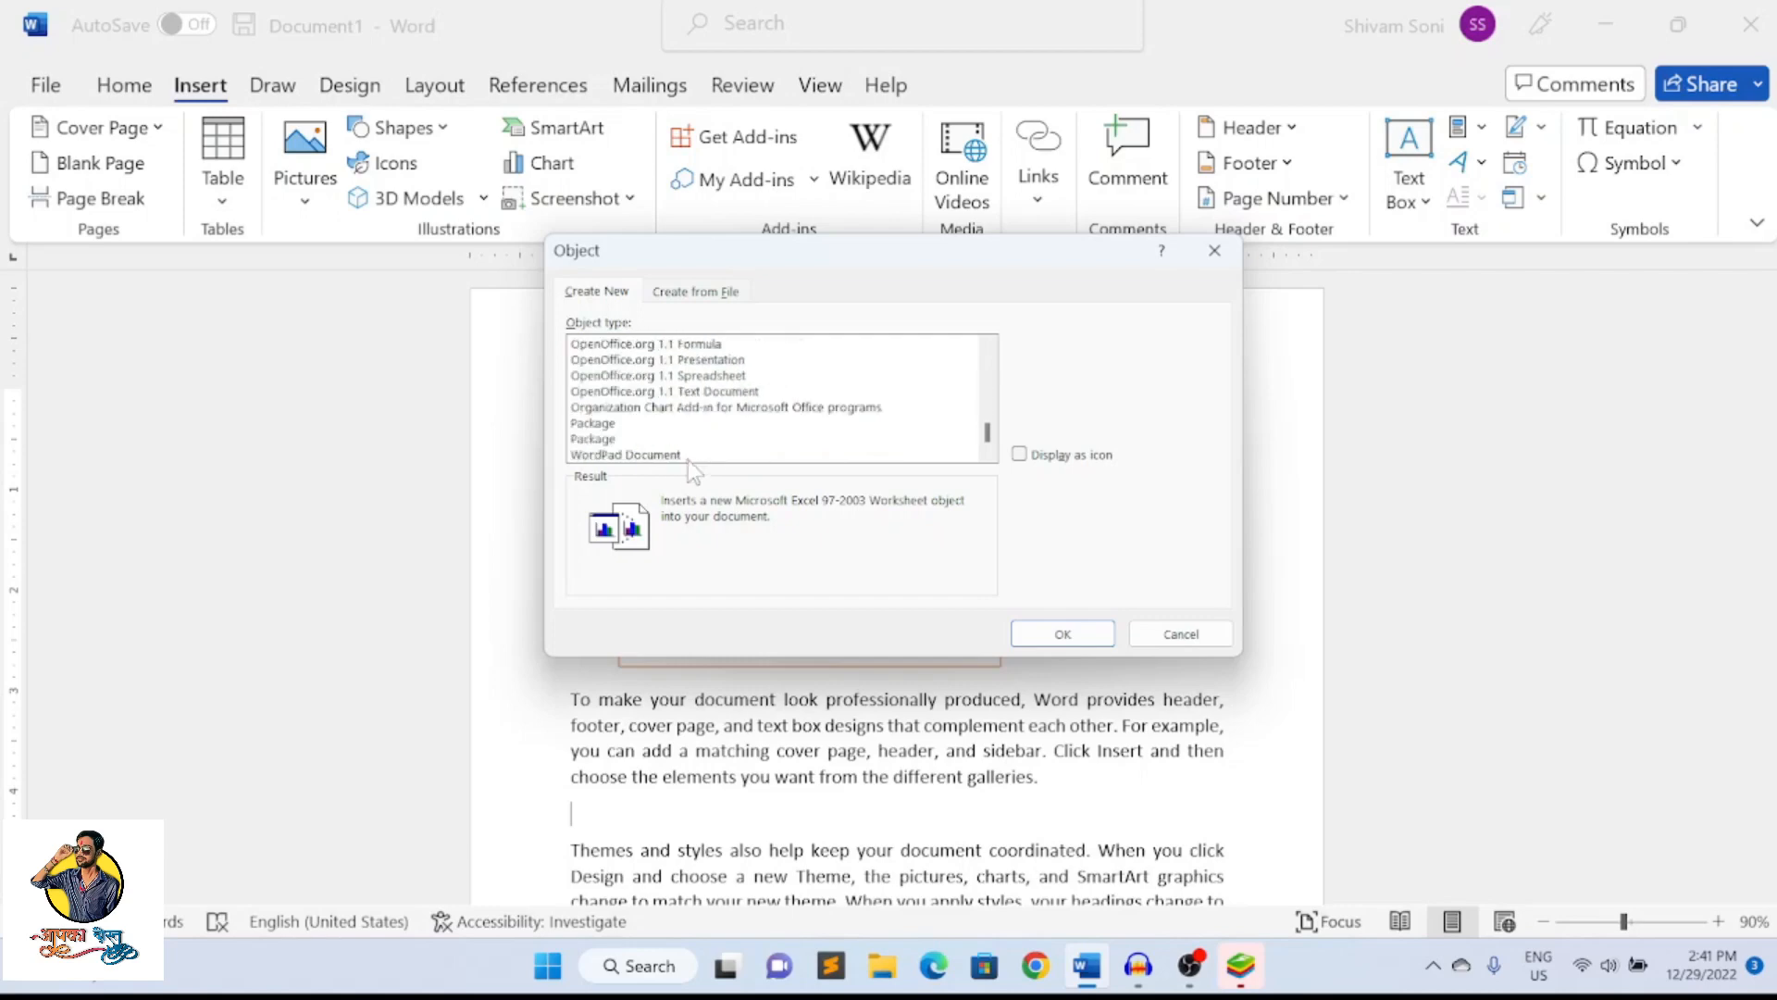
Embed a new WordPad Document object containing "hjfskfhskjafsdfk" on the blank line and select it in the document
left_click(678, 454)
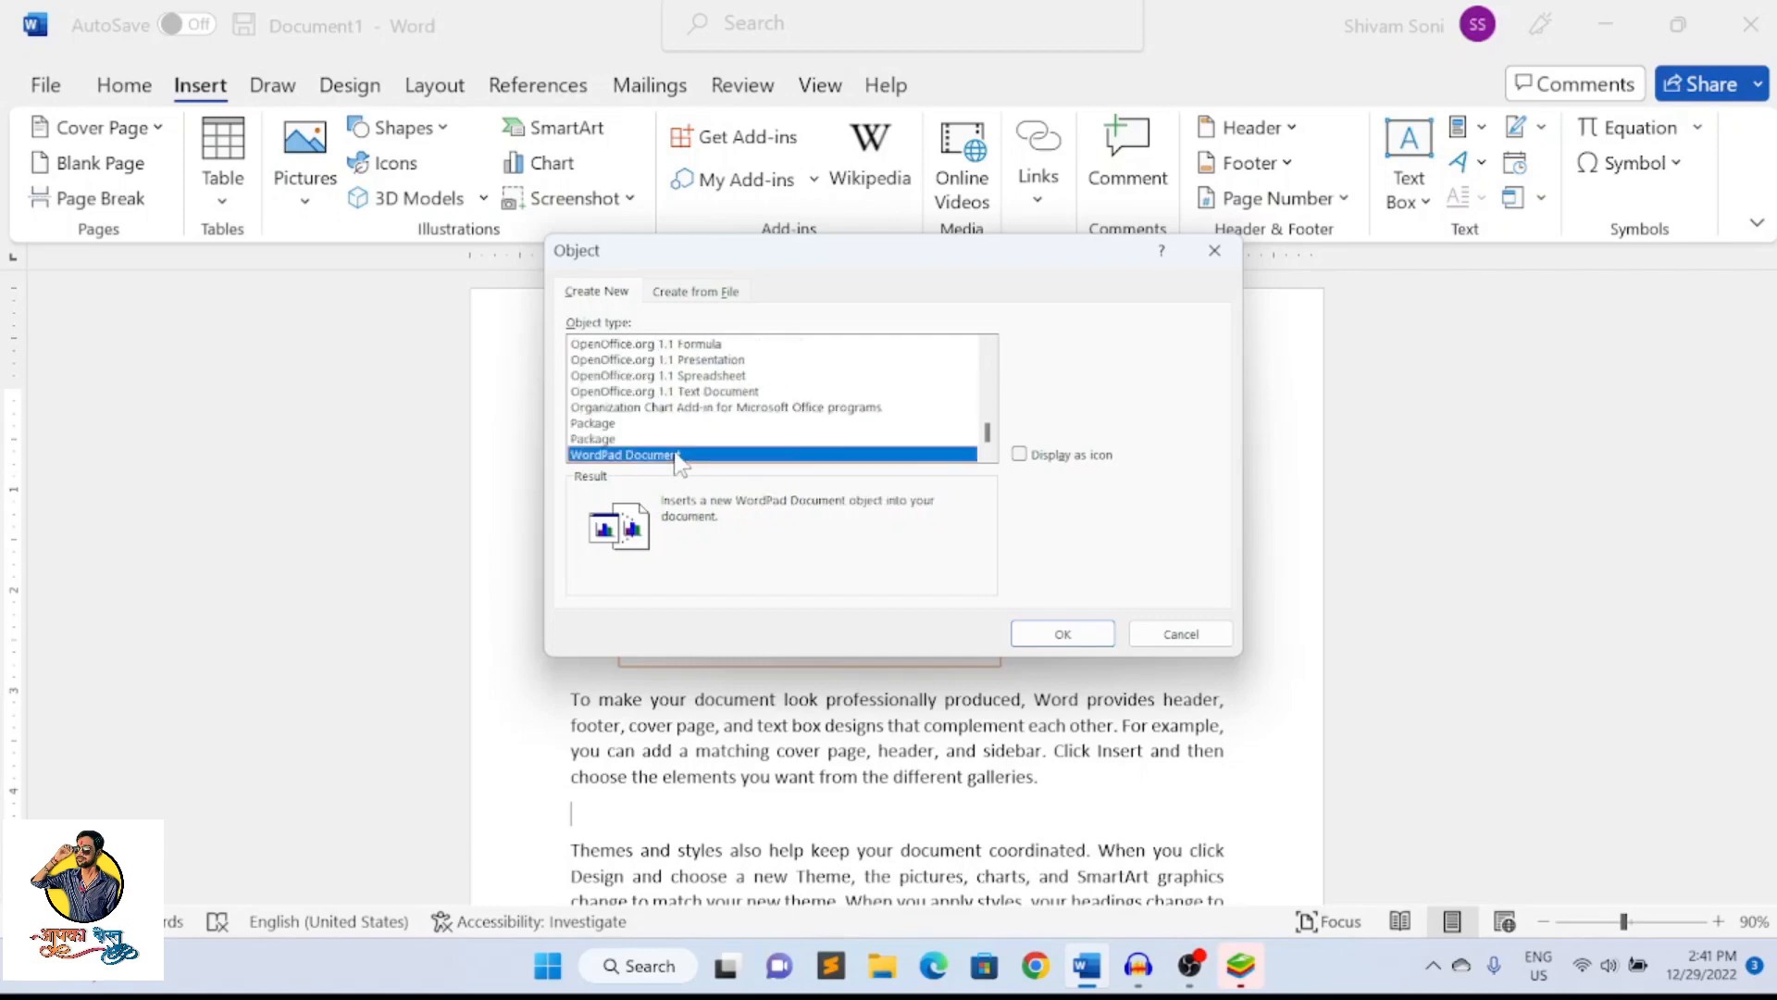
left_click(1074, 635)
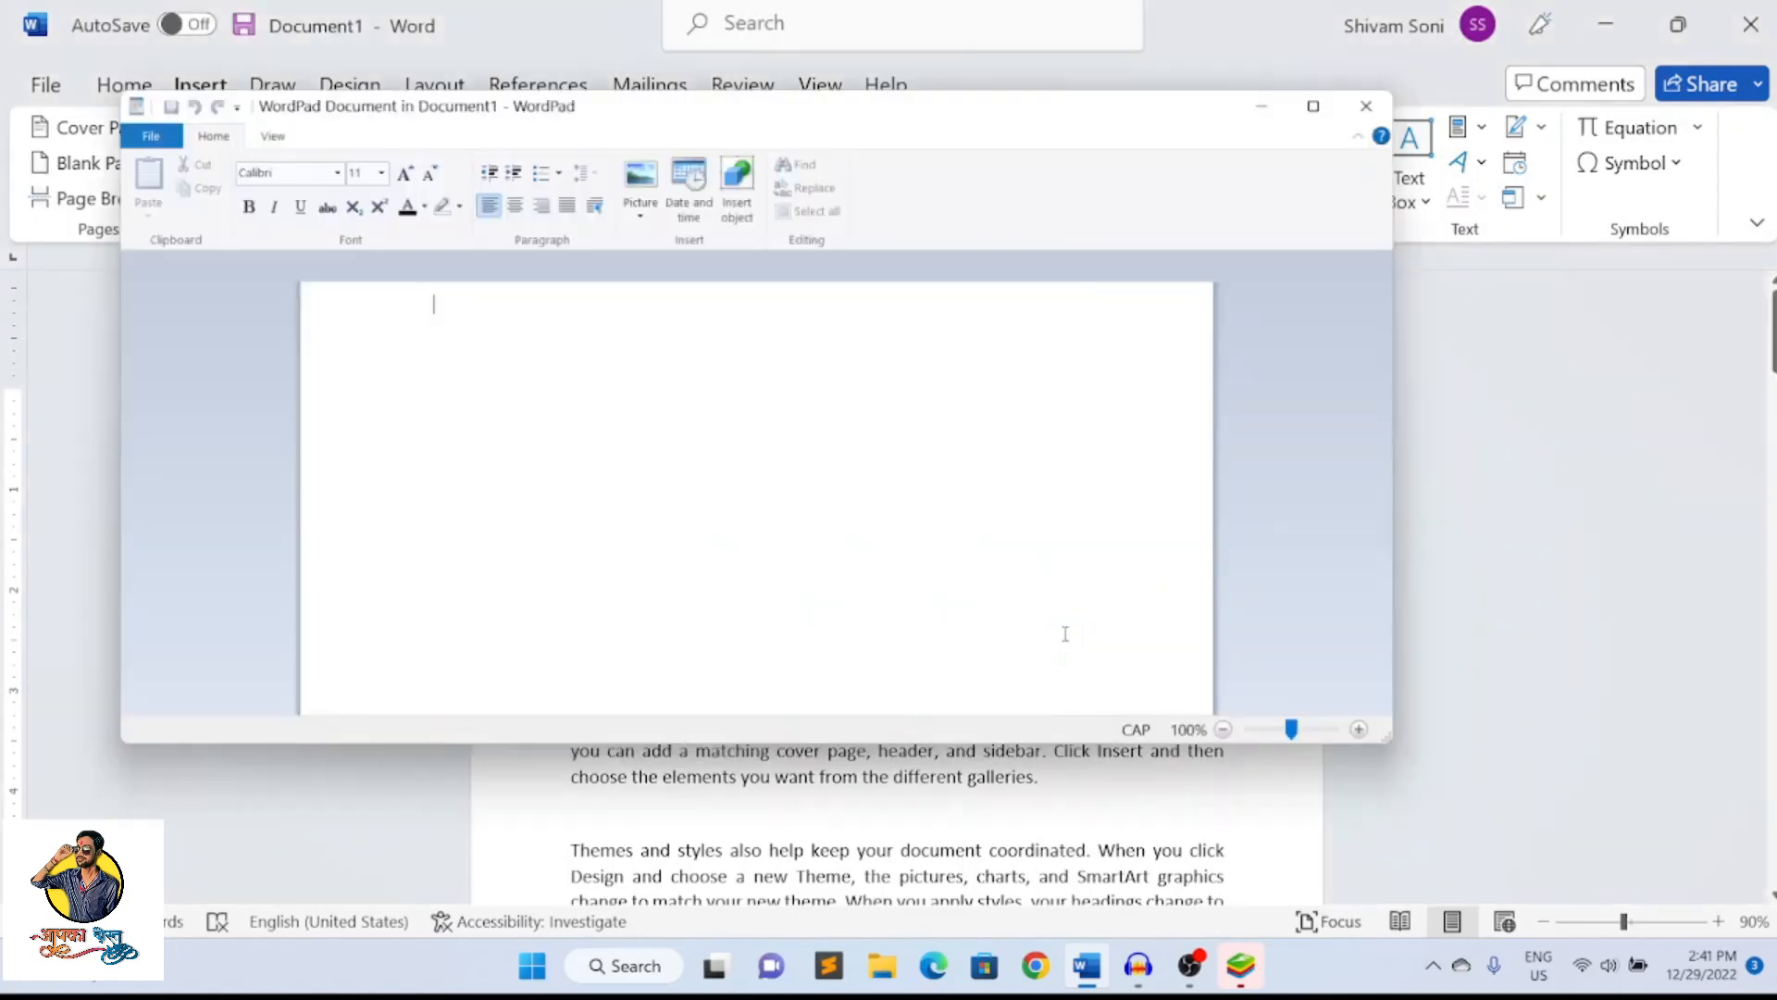
type("hjfskfhskjafsdfk")
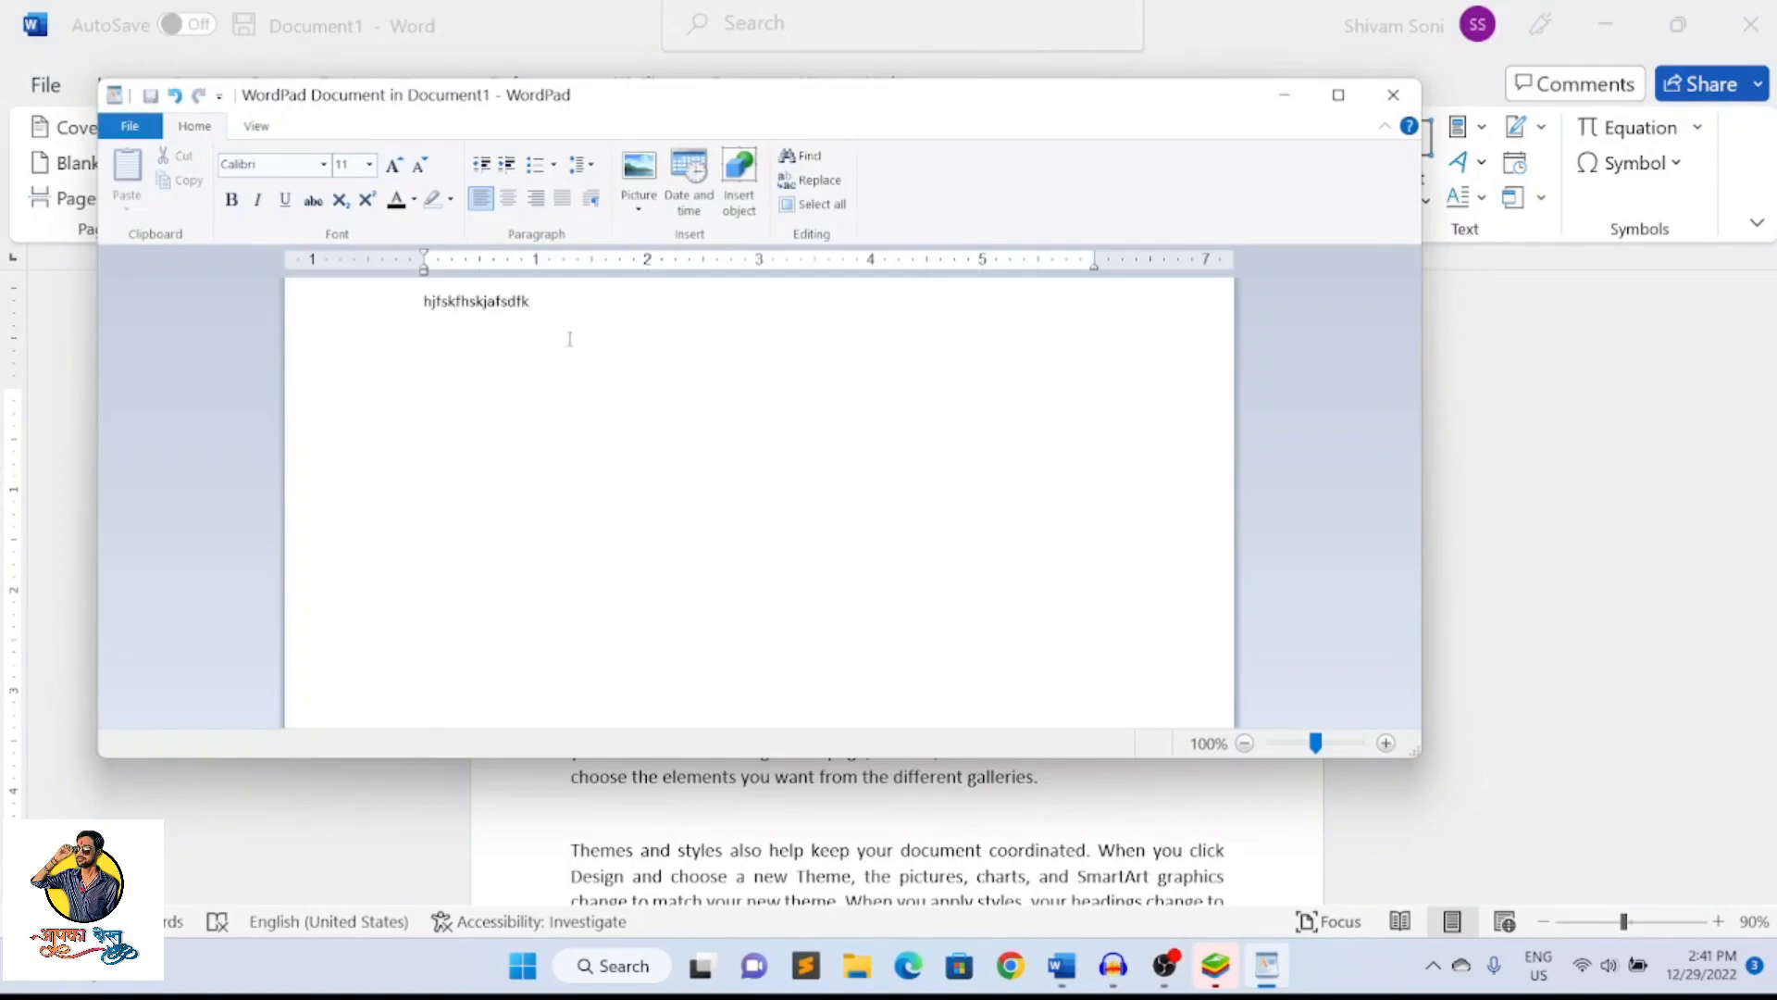
left_click(1393, 96)
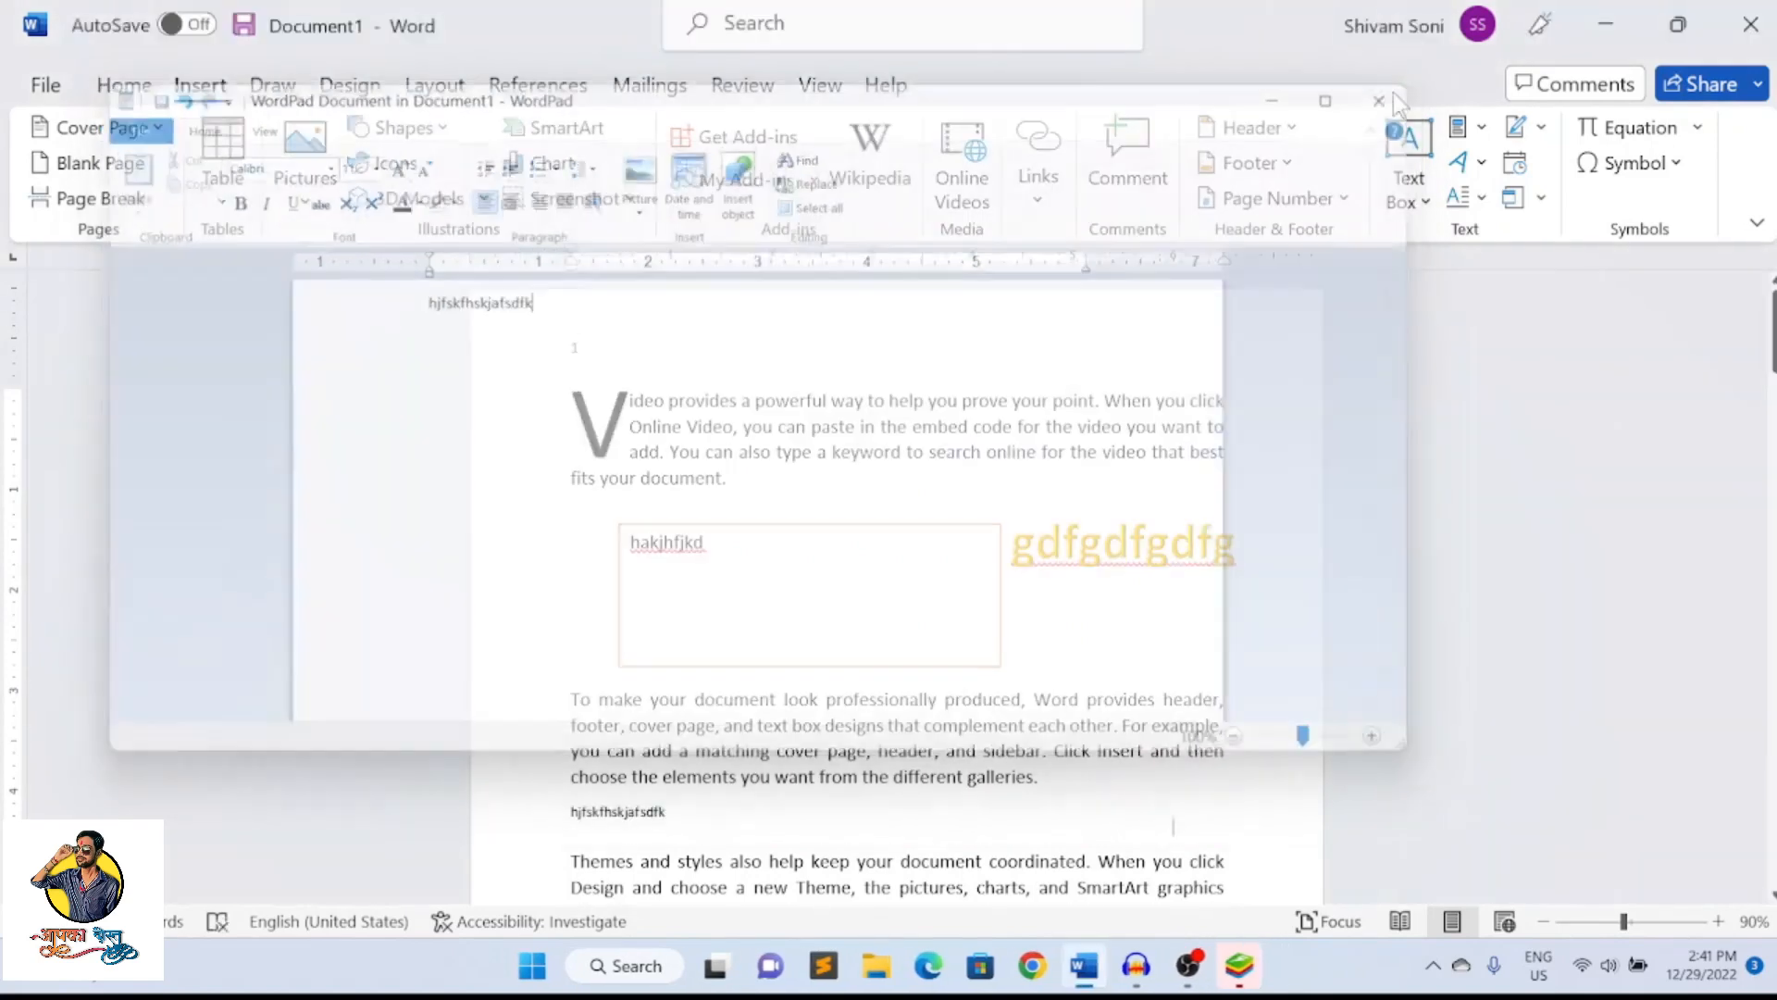
scroll(837, 370, "down", 3)
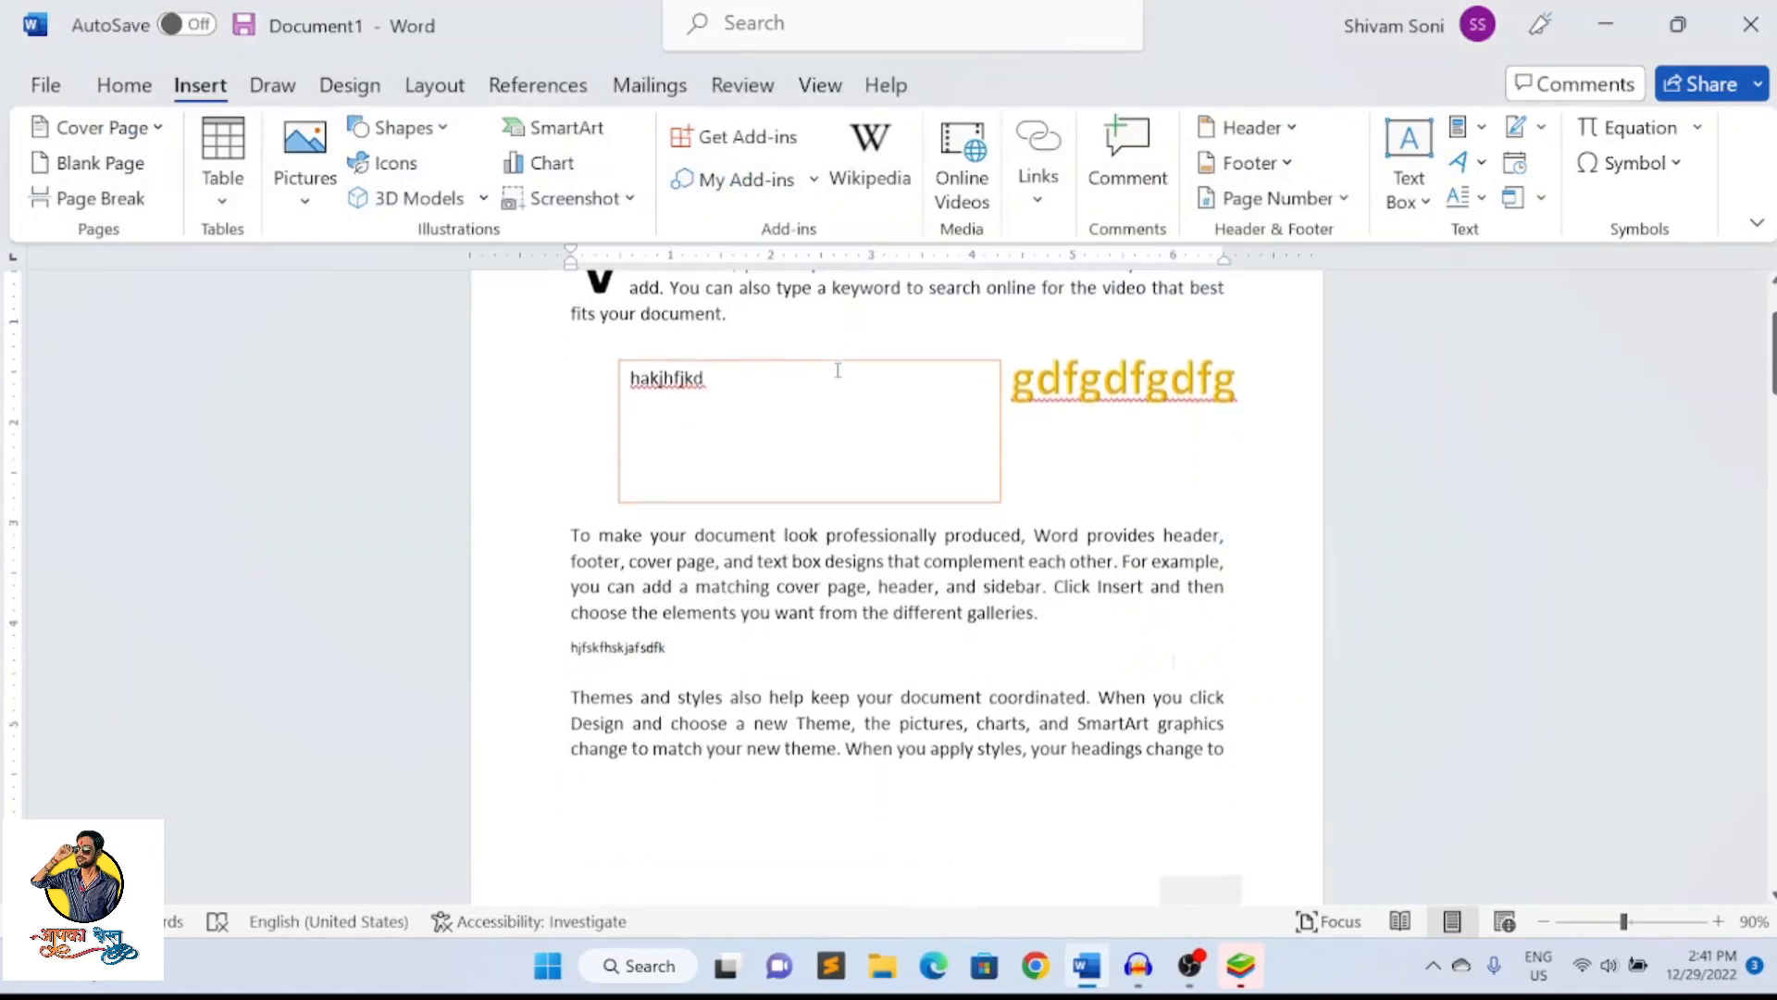
scroll(837, 370, "down", 3)
left_click(655, 485)
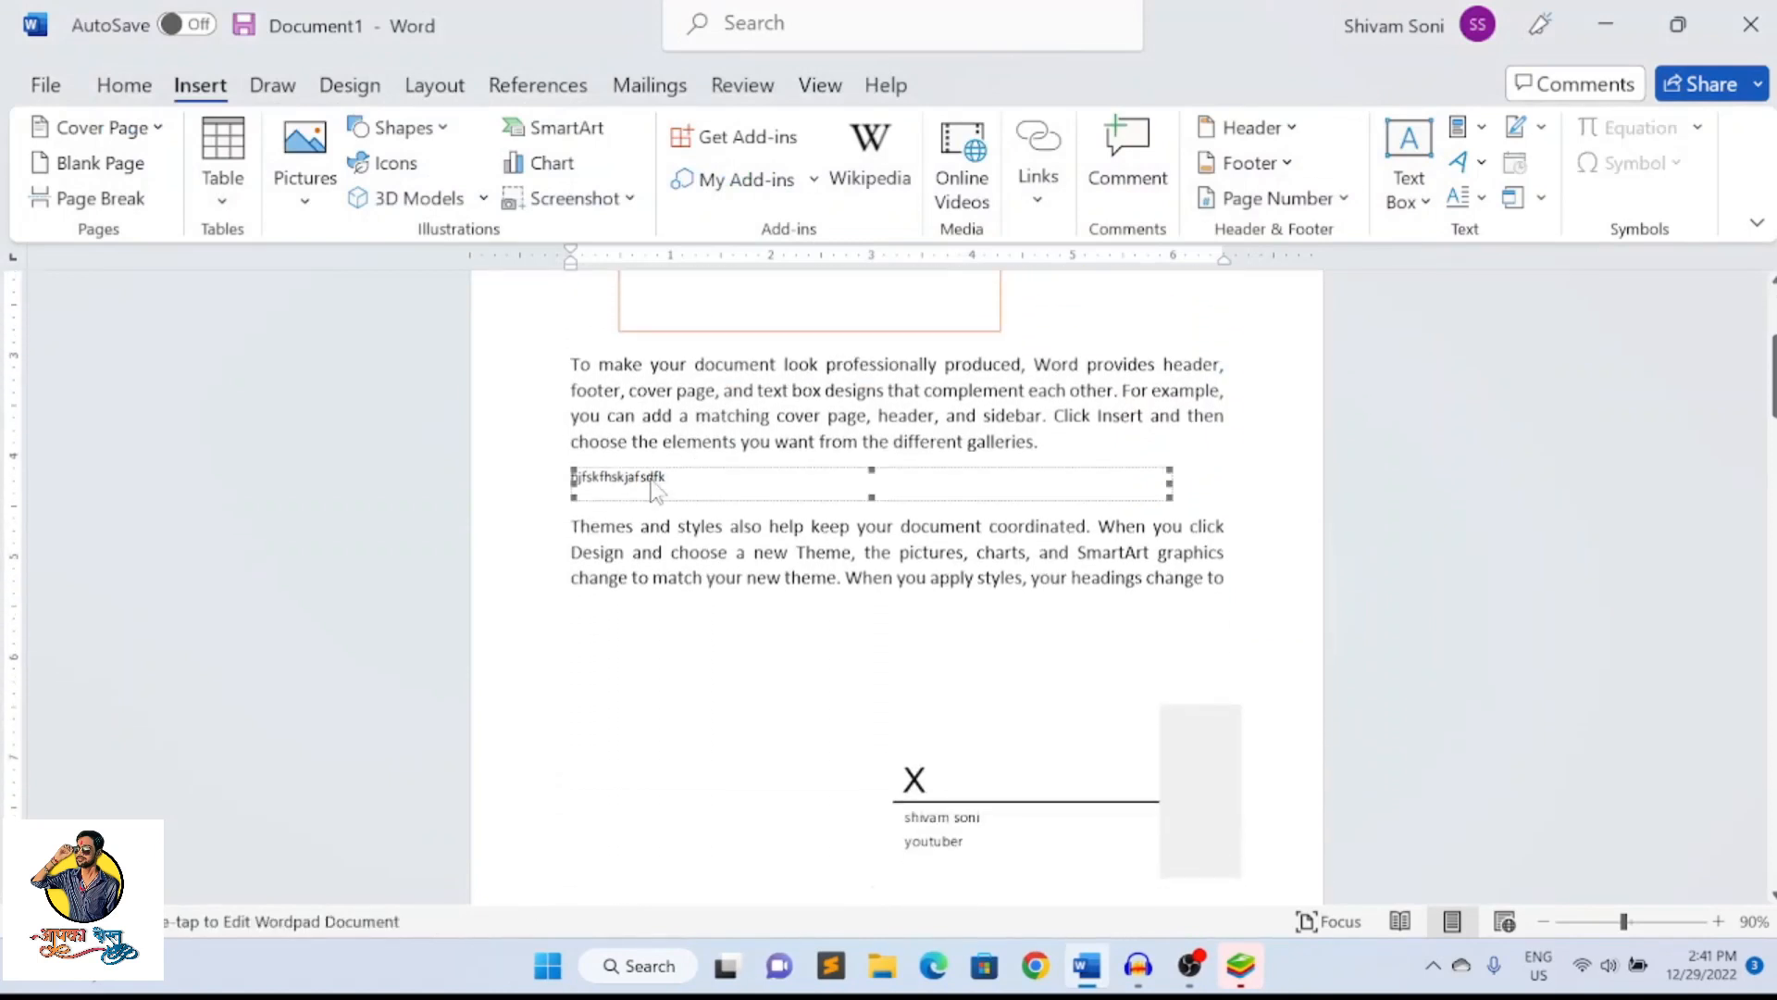
left_click(703, 491)
left_click(680, 490)
Add a new line after "your headings change to" and insert a new blank equation there
left_click(1235, 530)
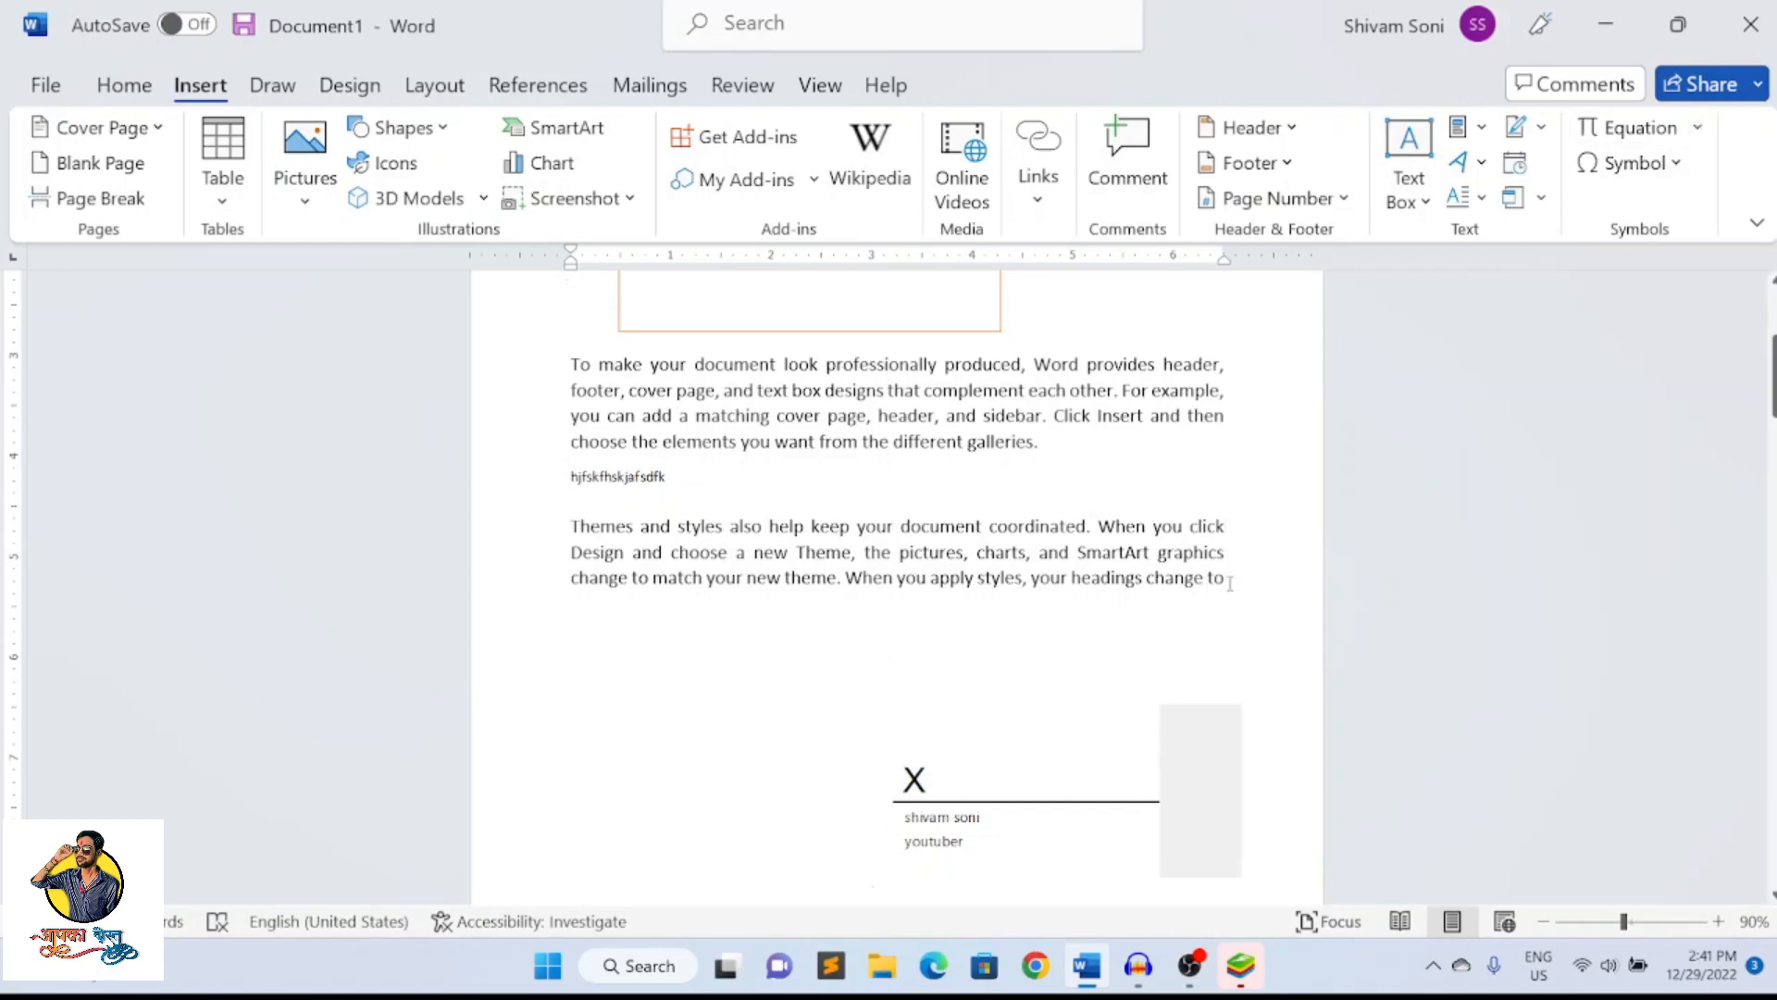
key("Return")
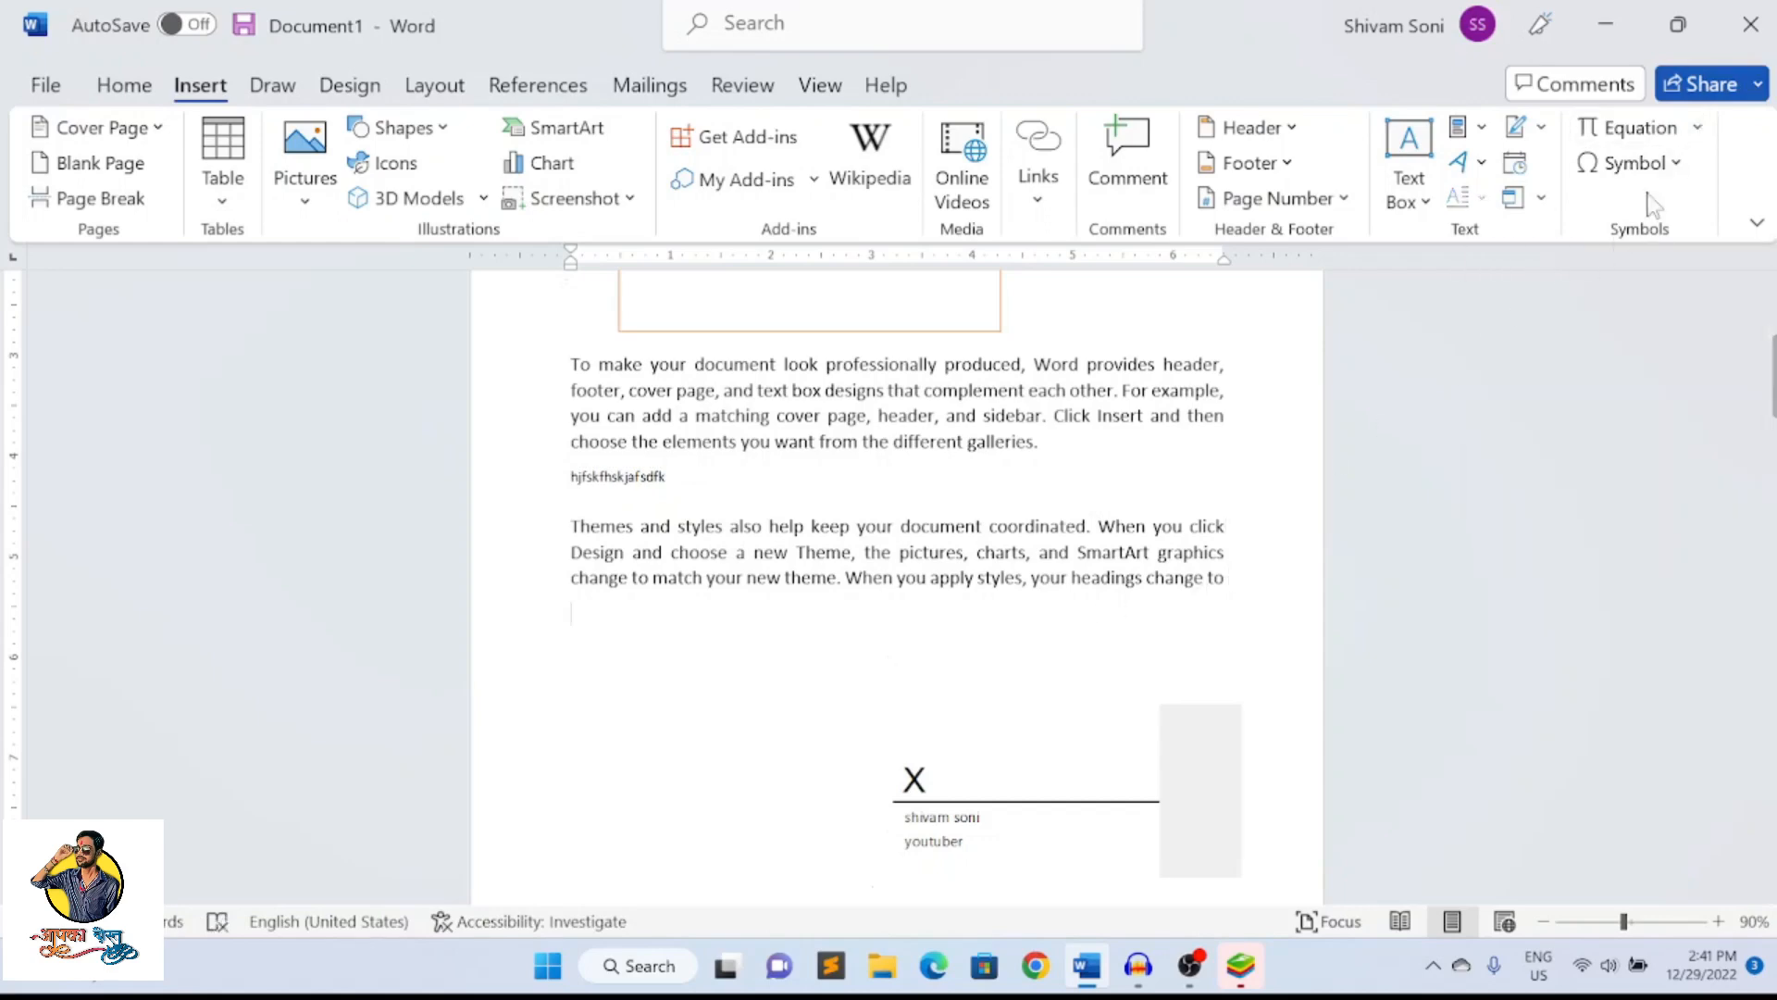
left_click(1695, 129)
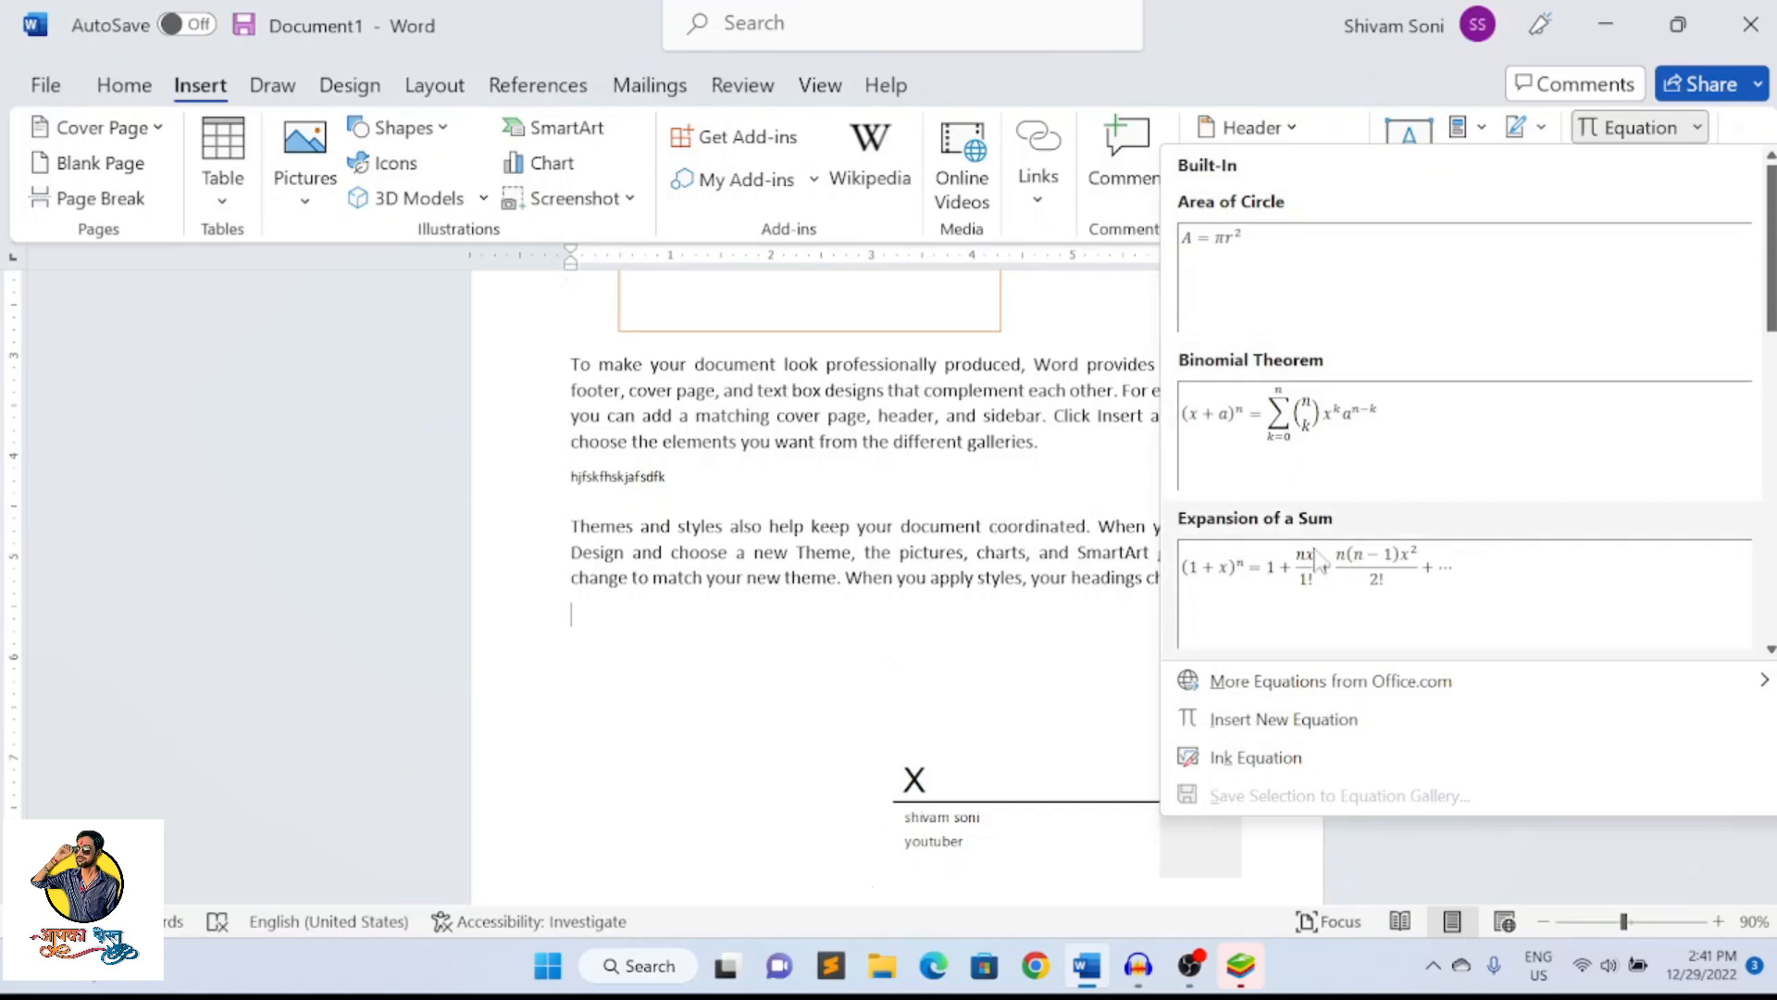
mouse_move(1280, 701)
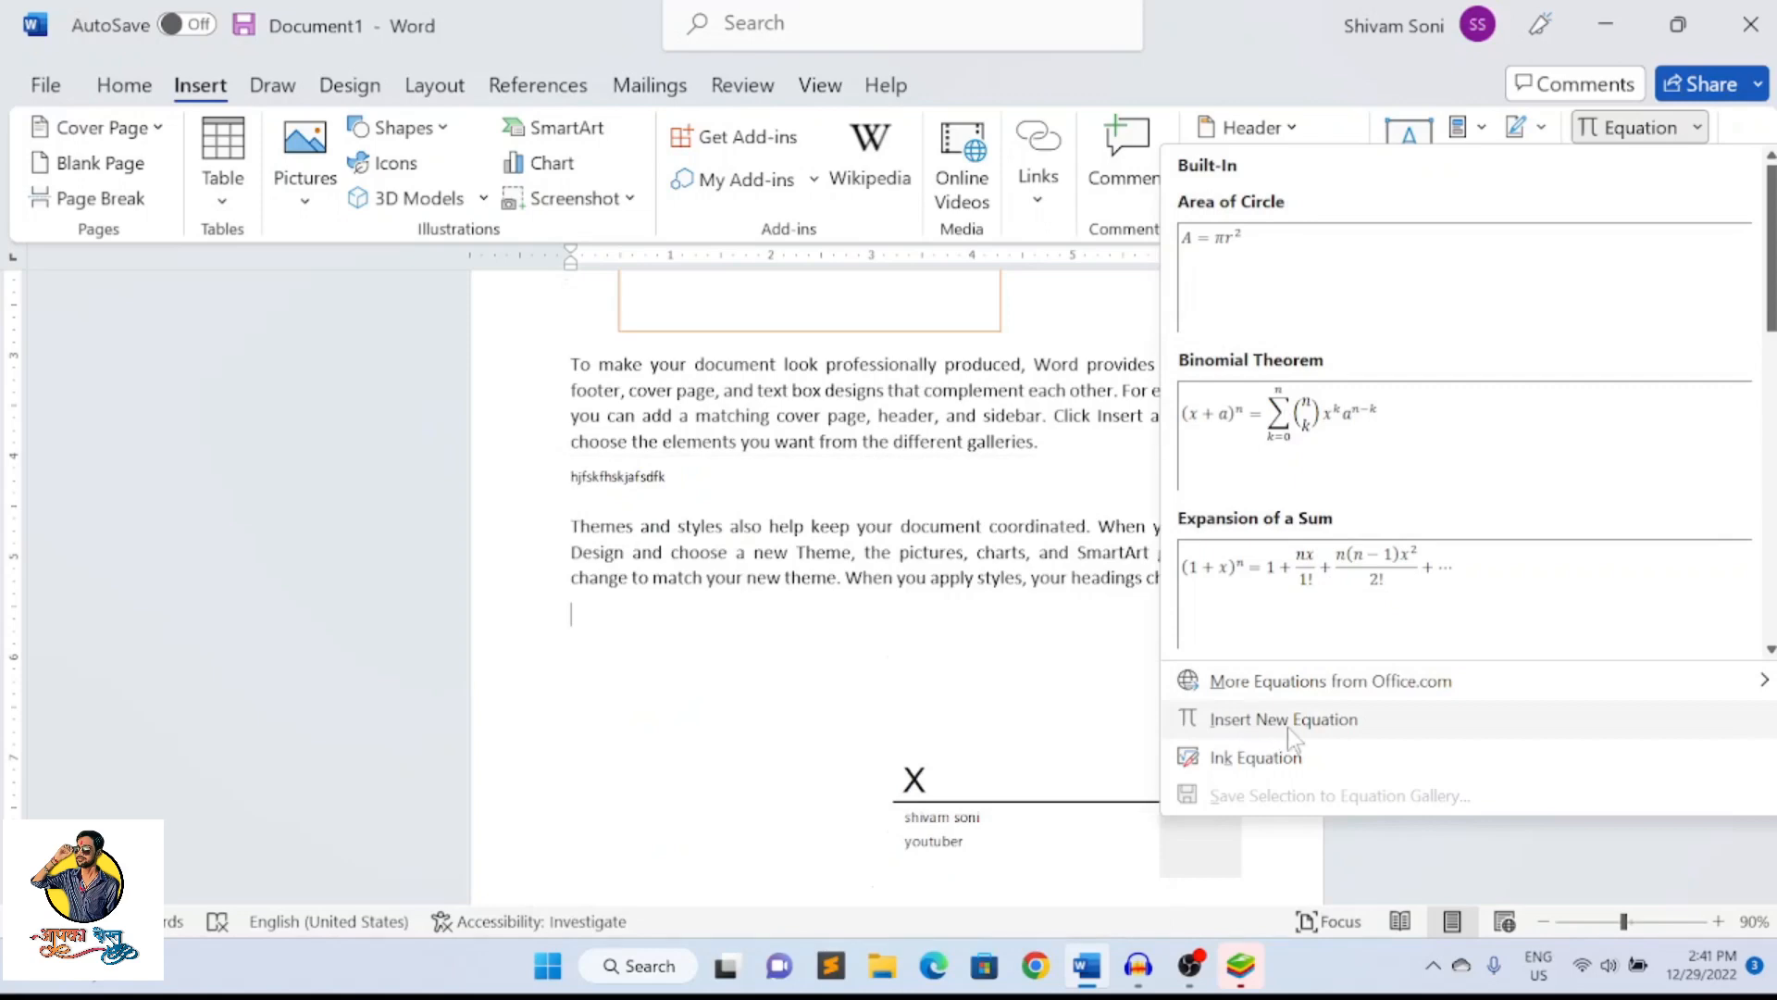
left_click(1292, 723)
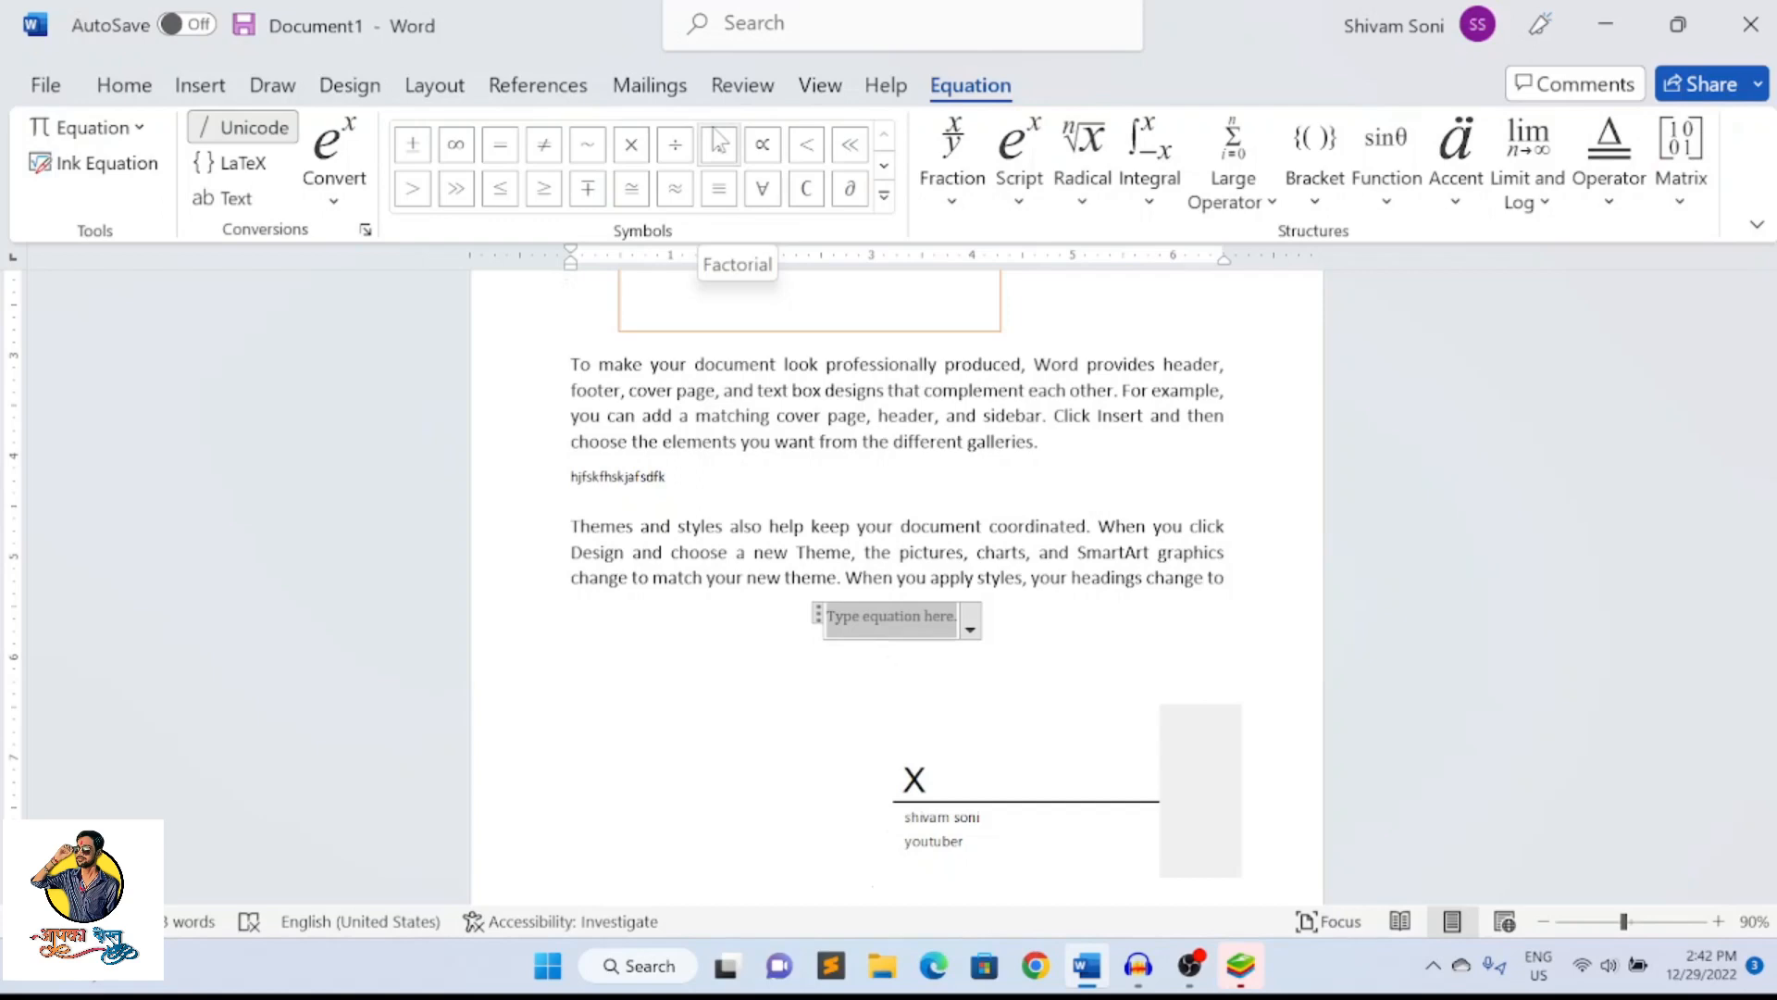
Insert a stacked fraction in the equation with 3 as the numerator and 2 as the denominator
left_click(970, 192)
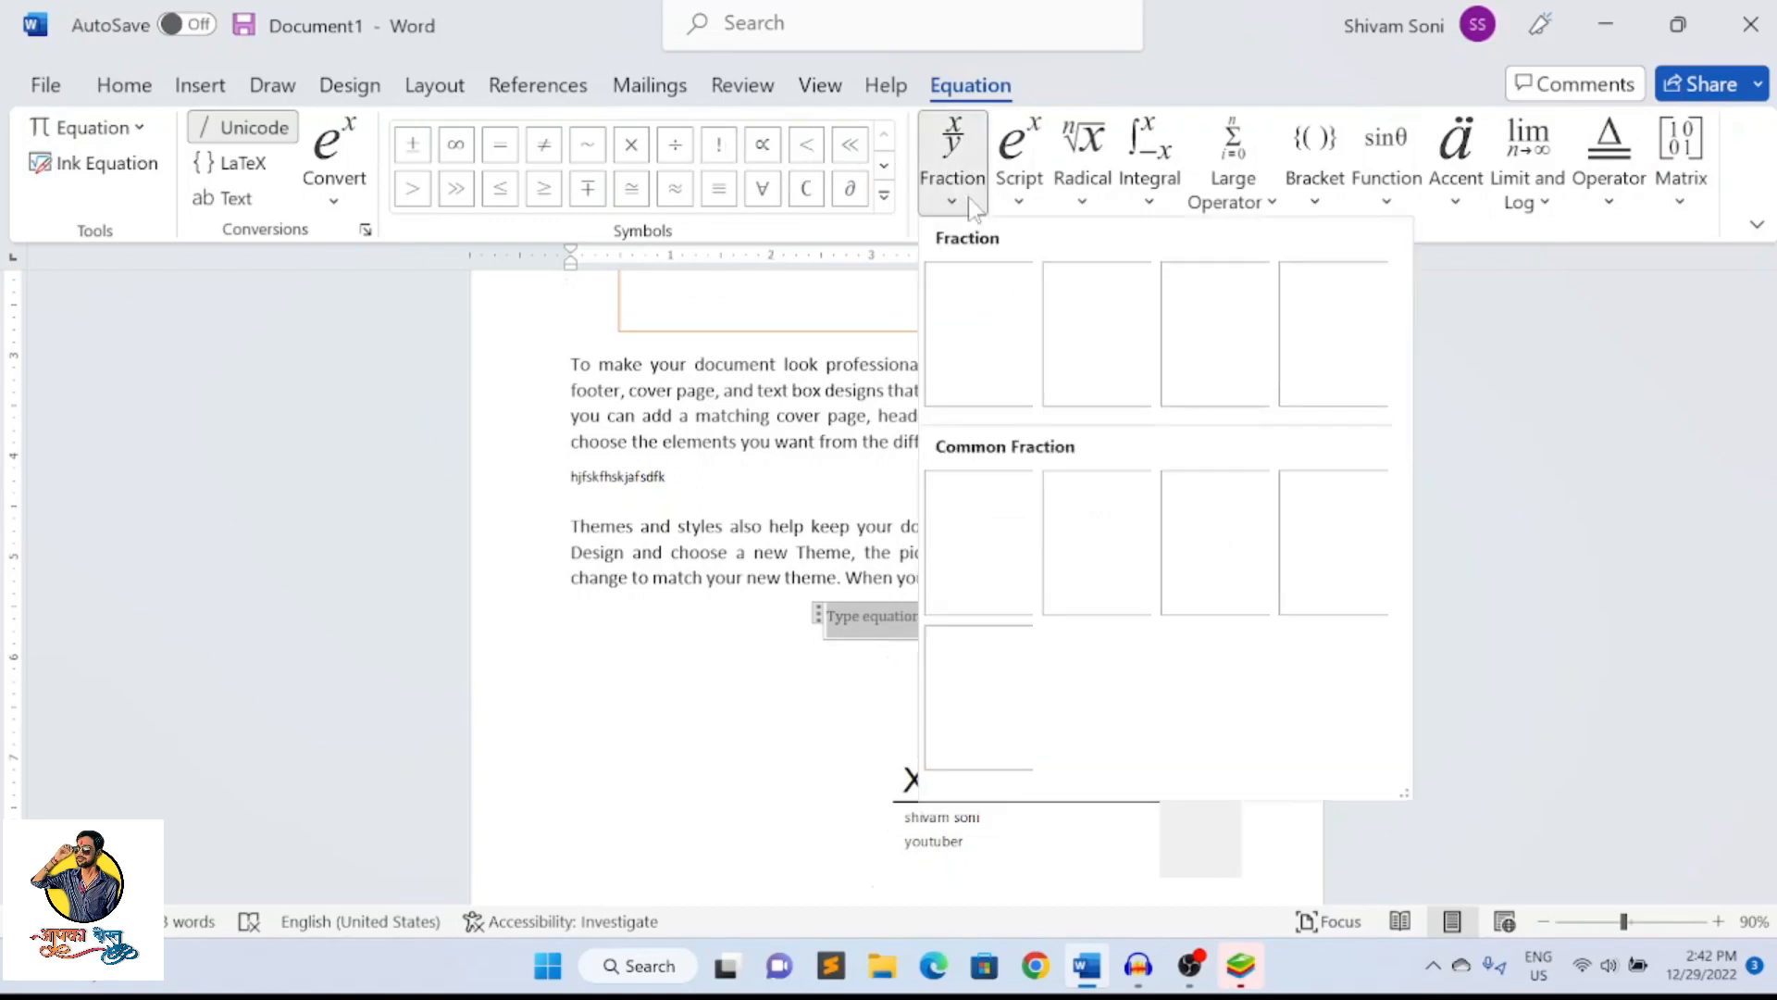
left_click(1003, 346)
key("Left")
type("2")
type("3")
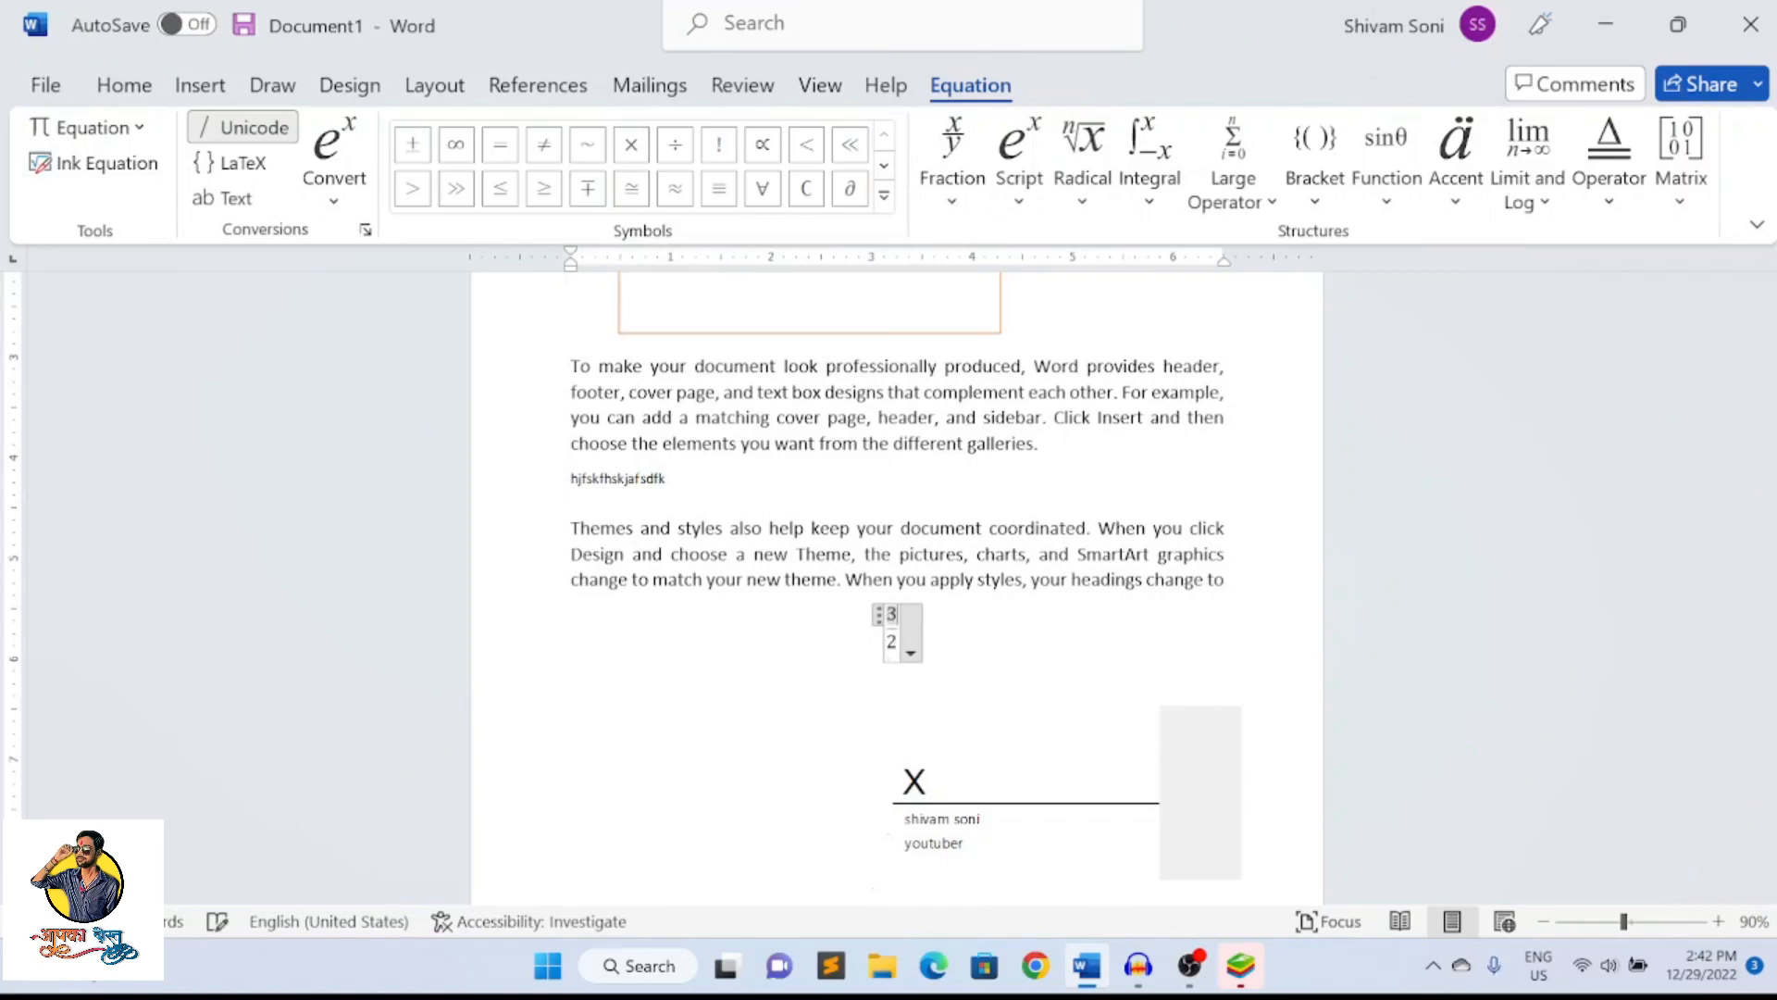
Select the 3/2 fraction equation and increase its font size to 22
left_click(952, 723)
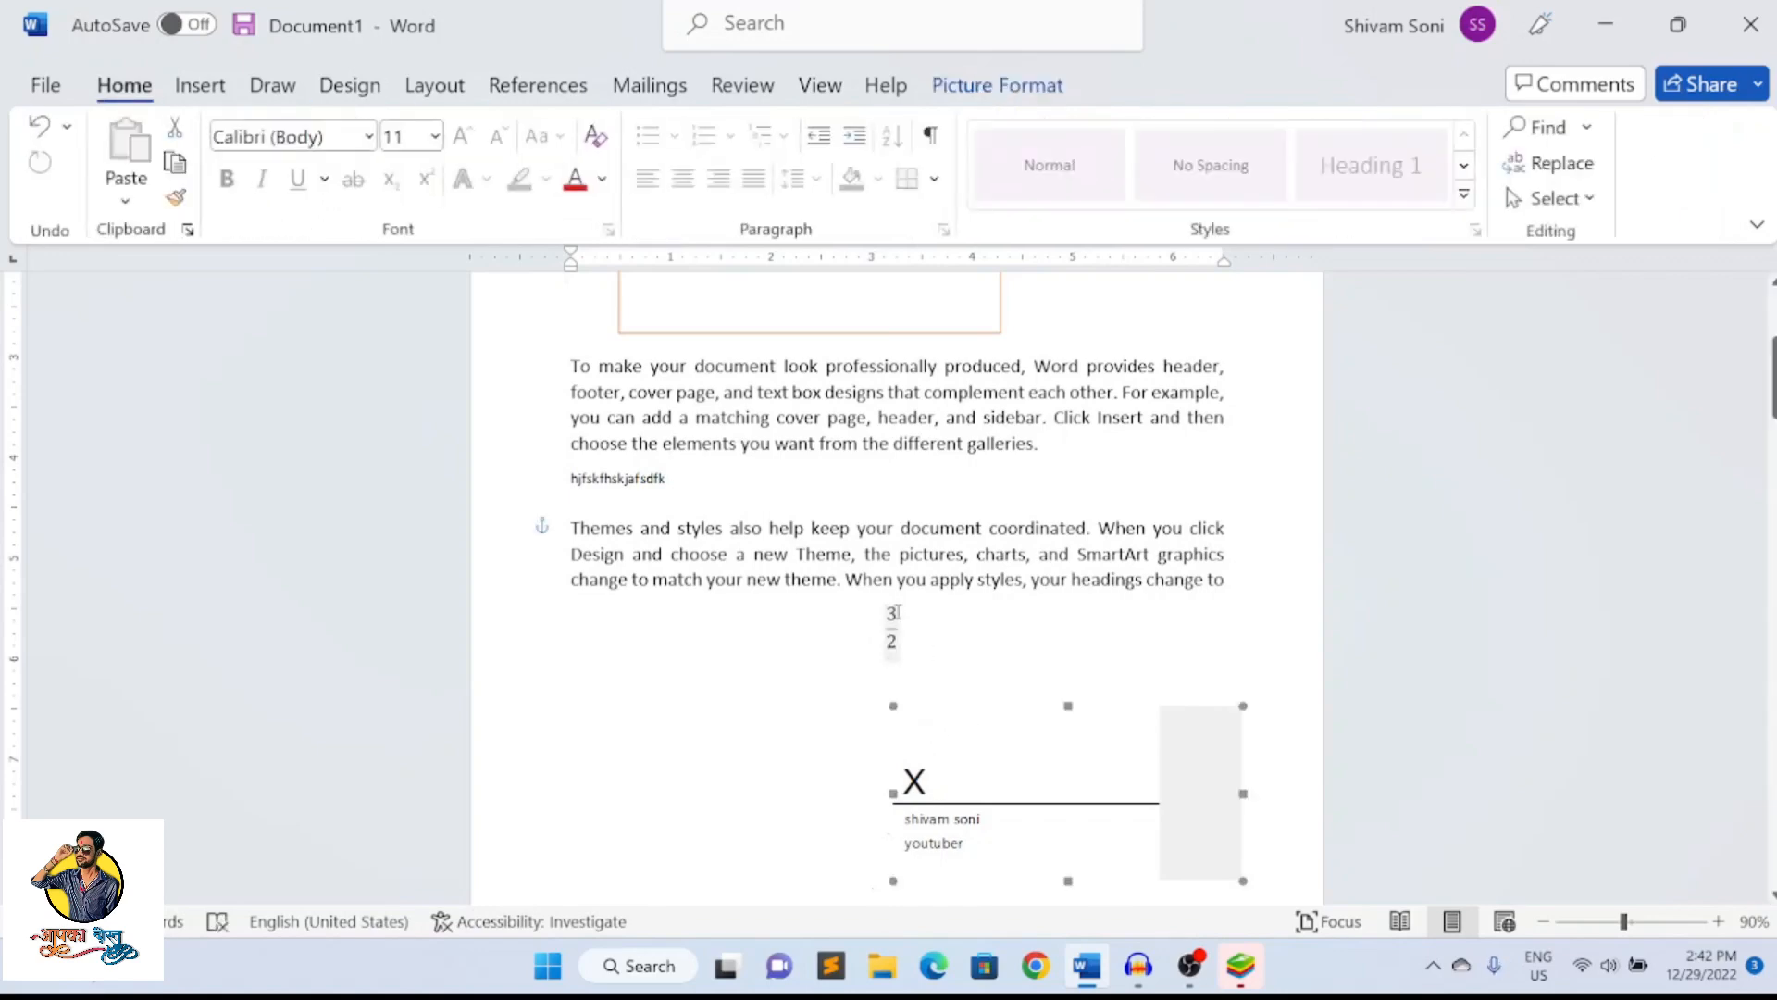
left_click(915, 625)
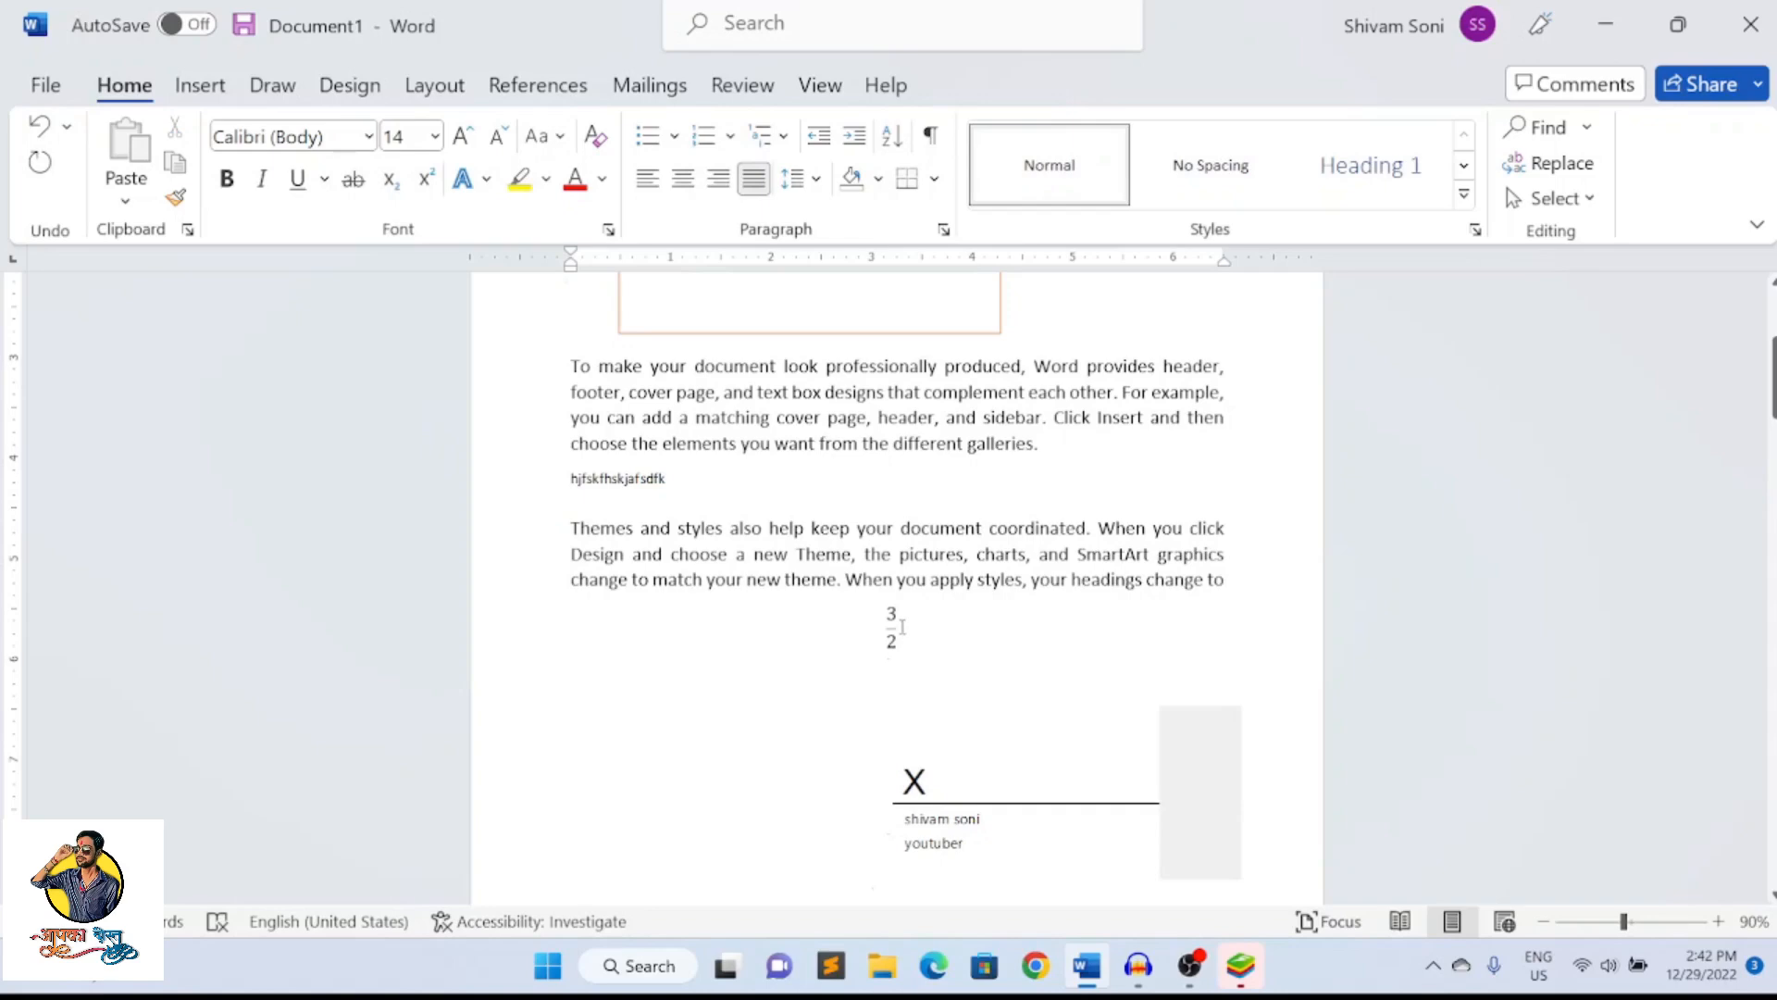
left_click(903, 627)
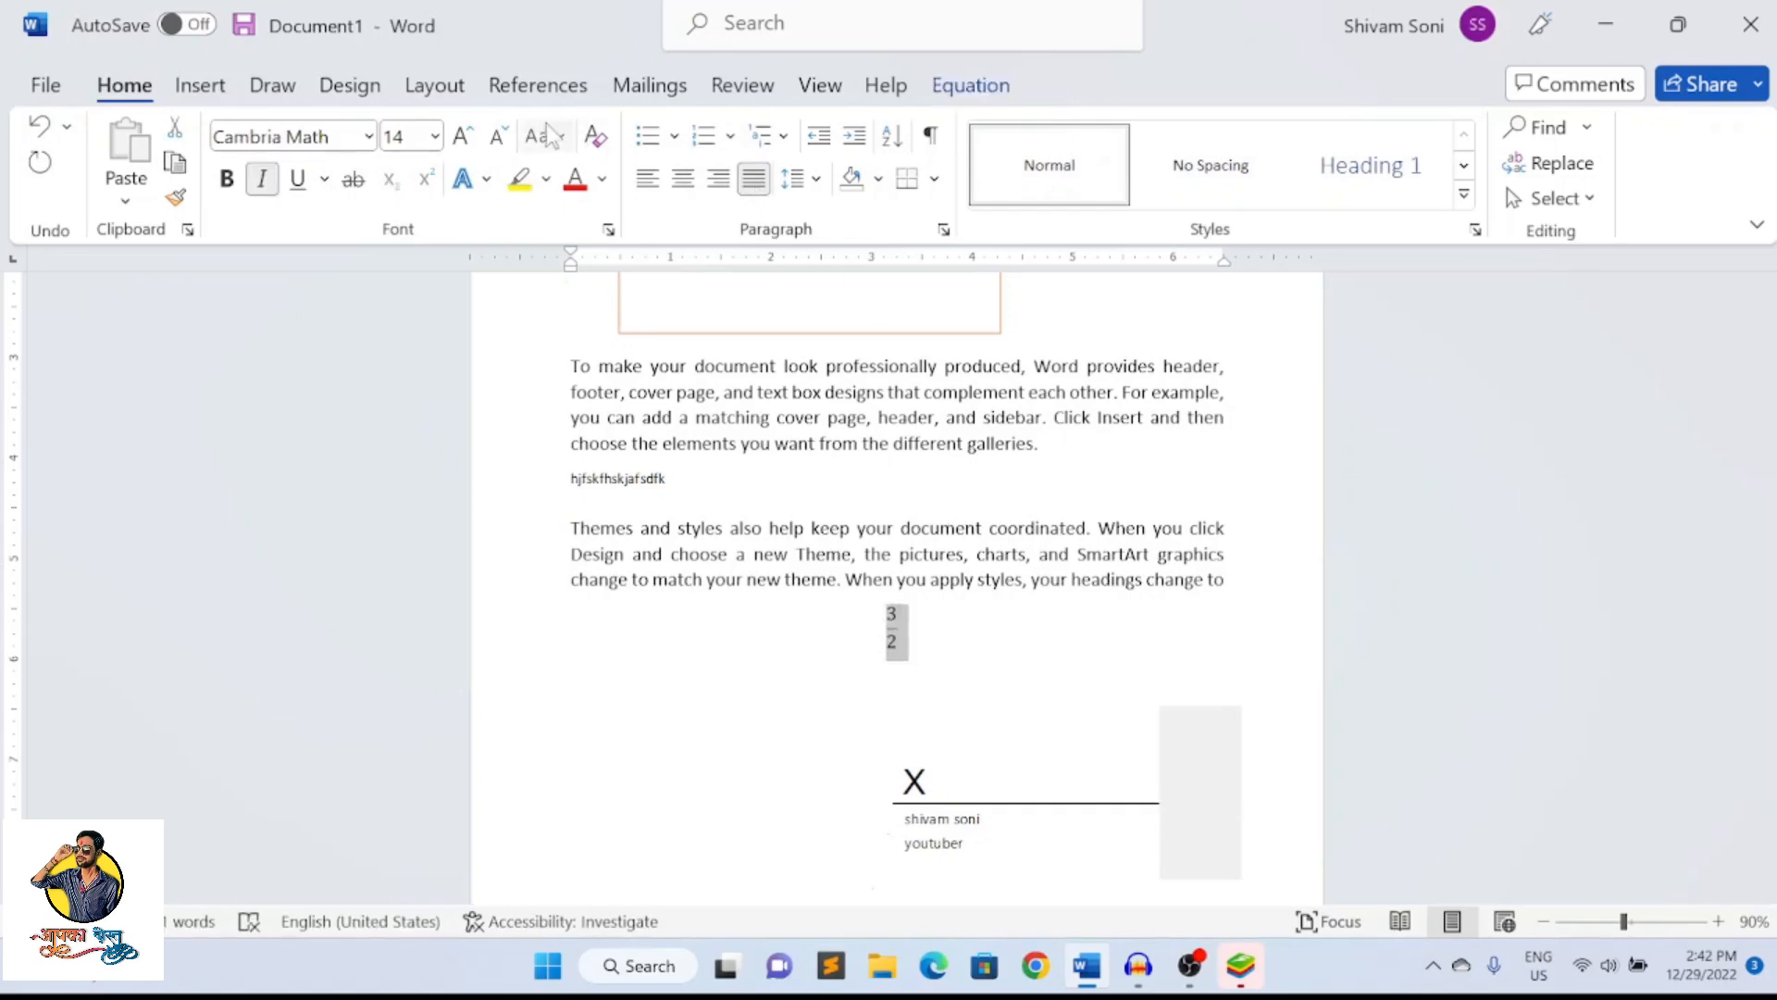
left_click(465, 137)
left_click(464, 137)
left_click(465, 137)
left_click(464, 137)
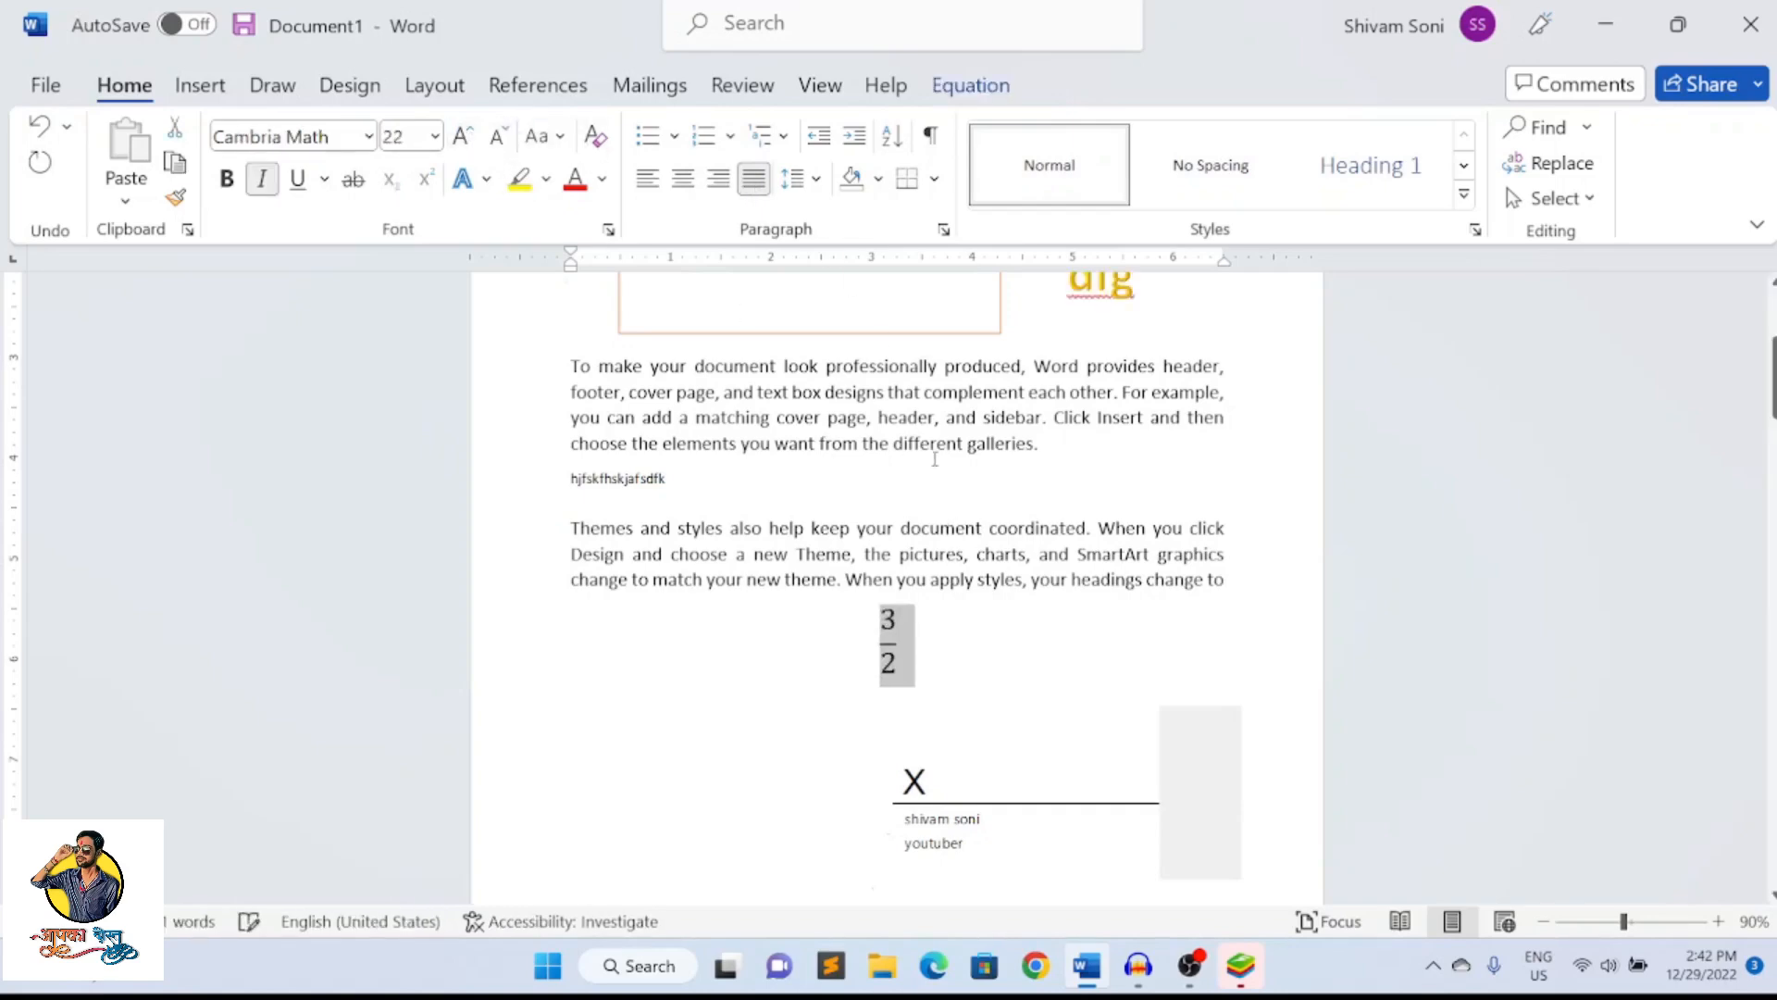
left_click(958, 627)
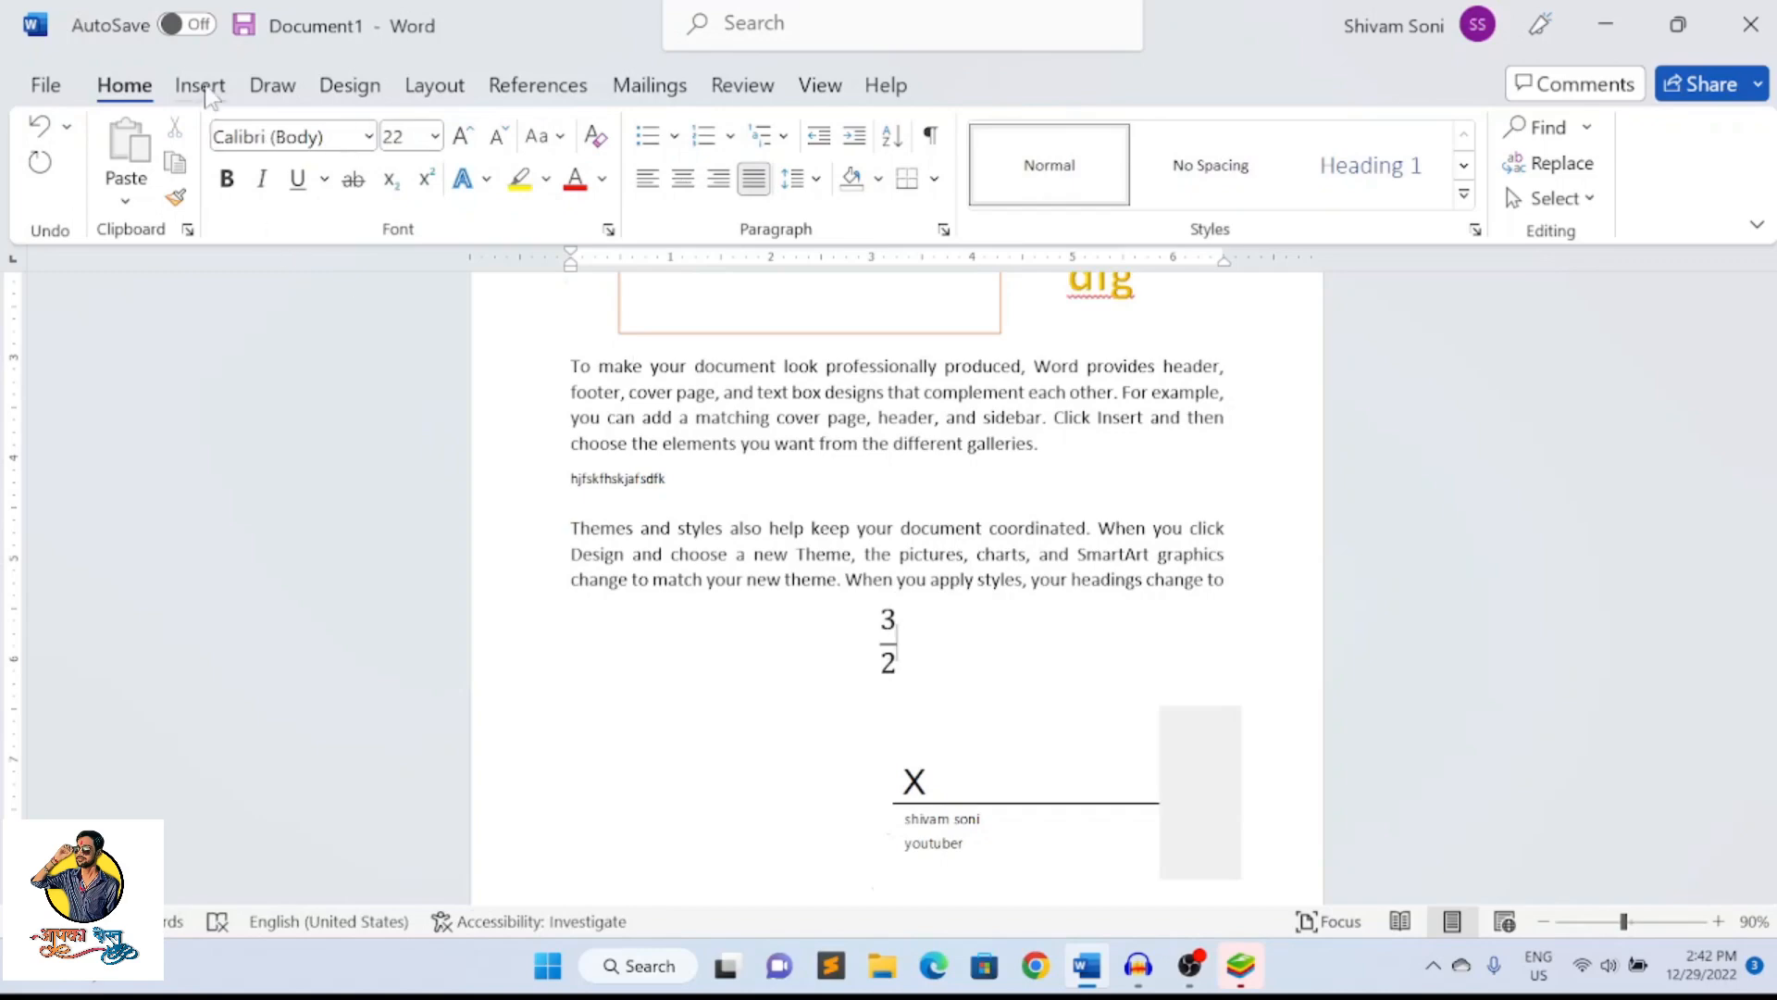
Open the full Symbol dialog, examine the Arrows and Basic Latin characters, and close it without inserting a symbol
left_click(200, 85)
left_click(1677, 164)
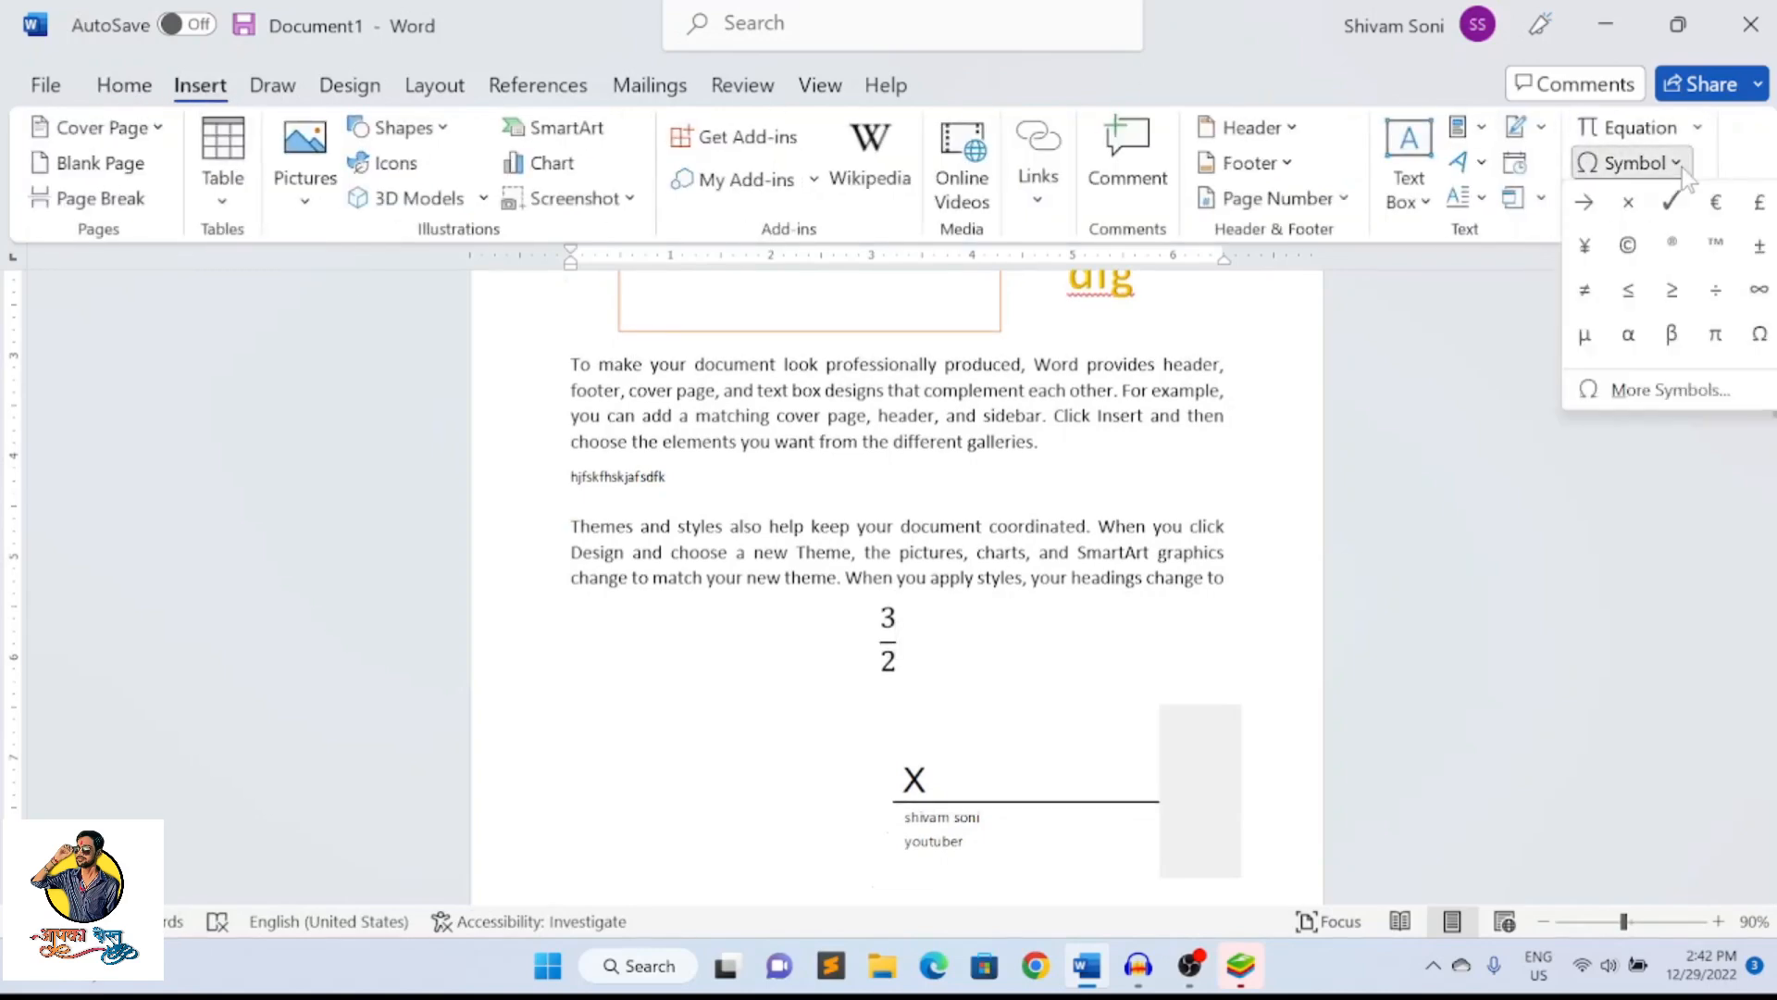
left_click(1660, 390)
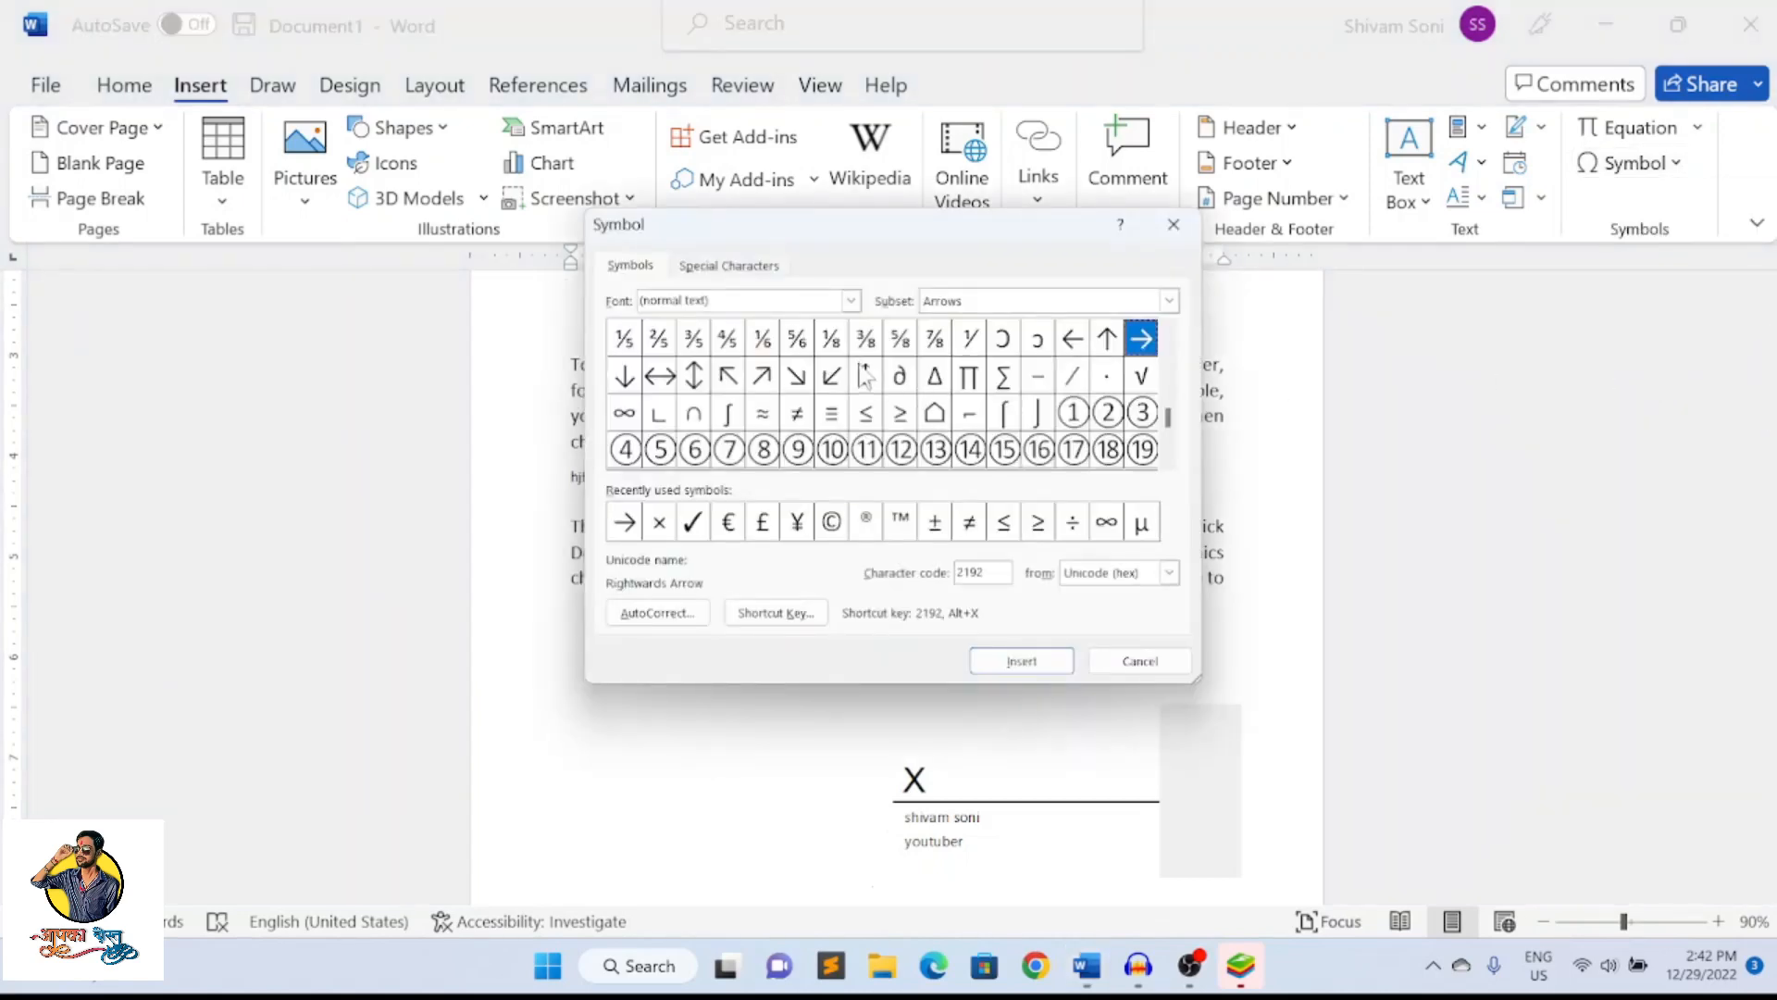
left_click(865, 376)
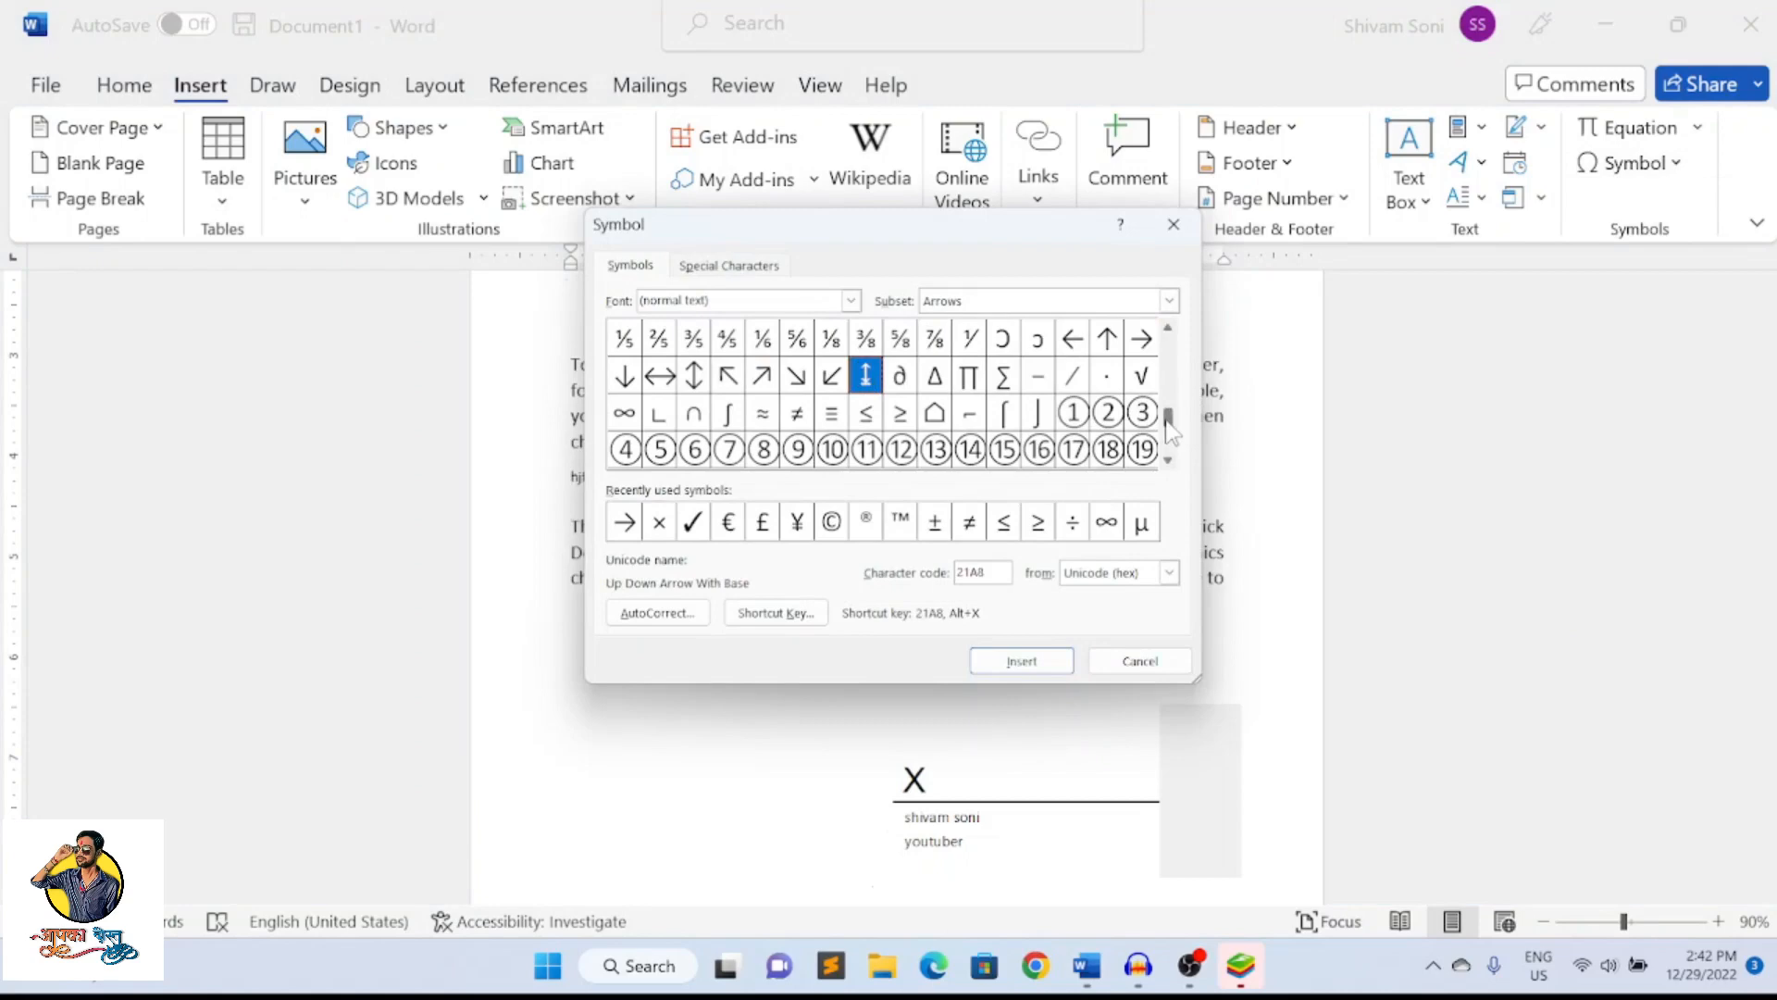
left_click_drag(1168, 407, 1168, 337)
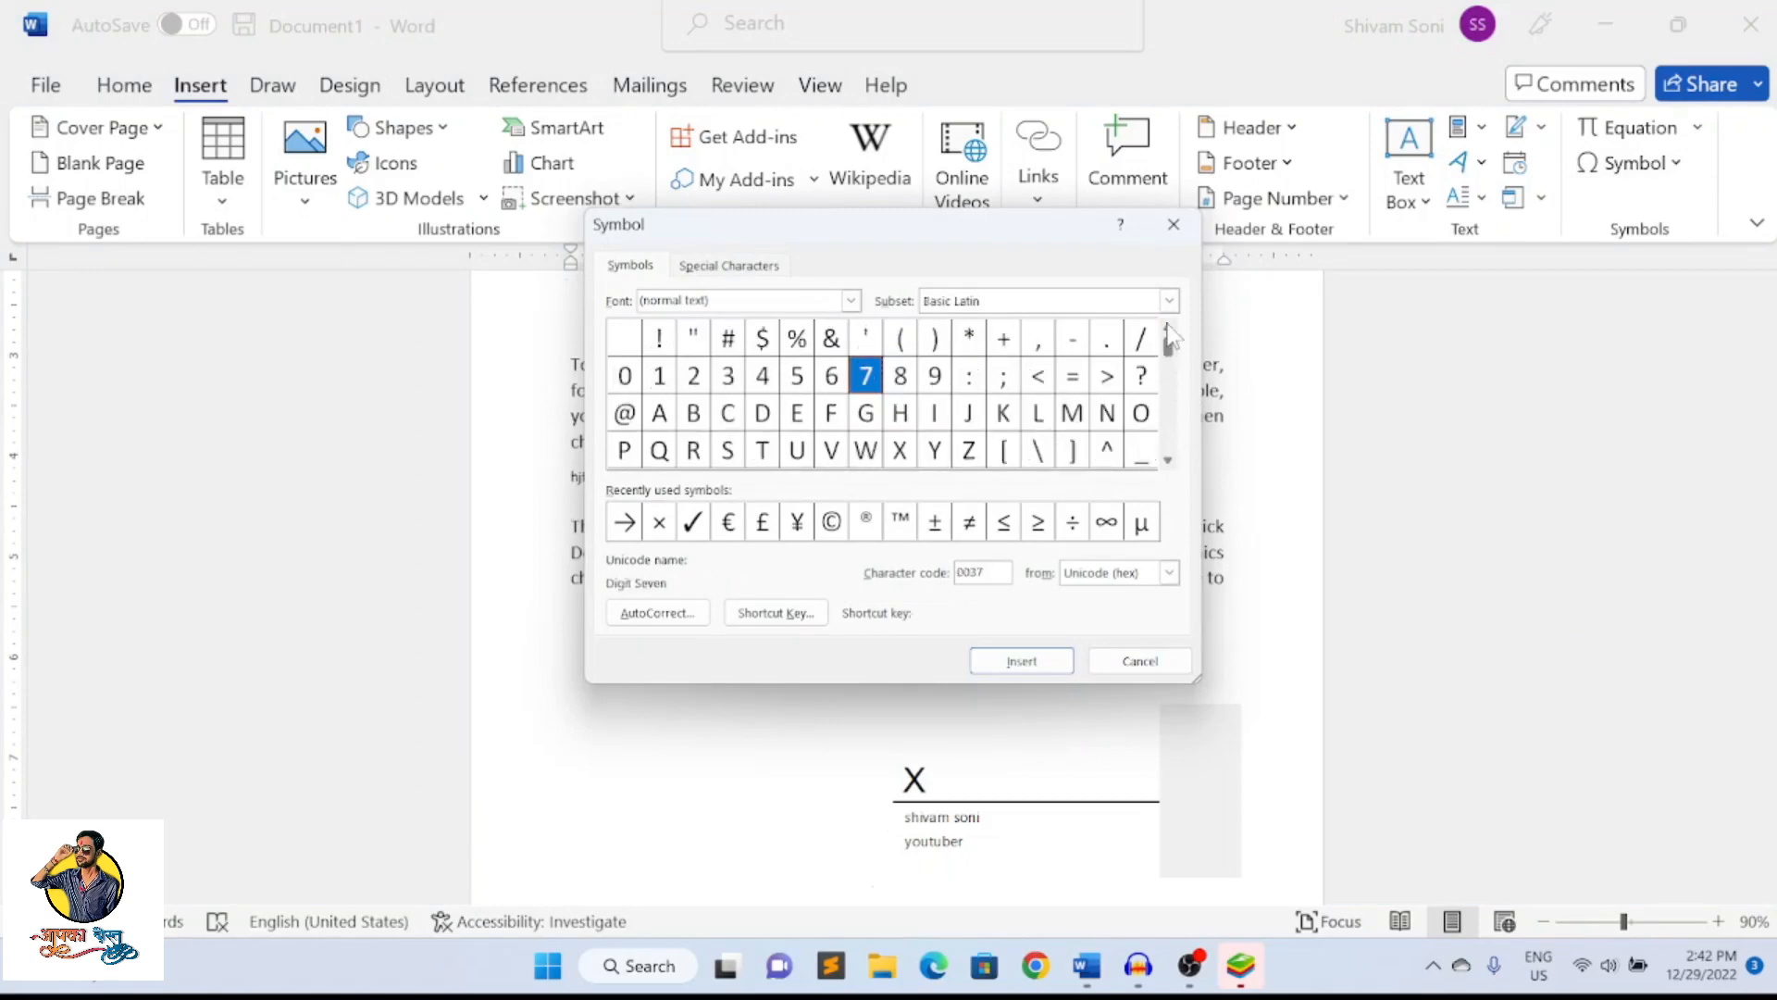
left_click(935, 415)
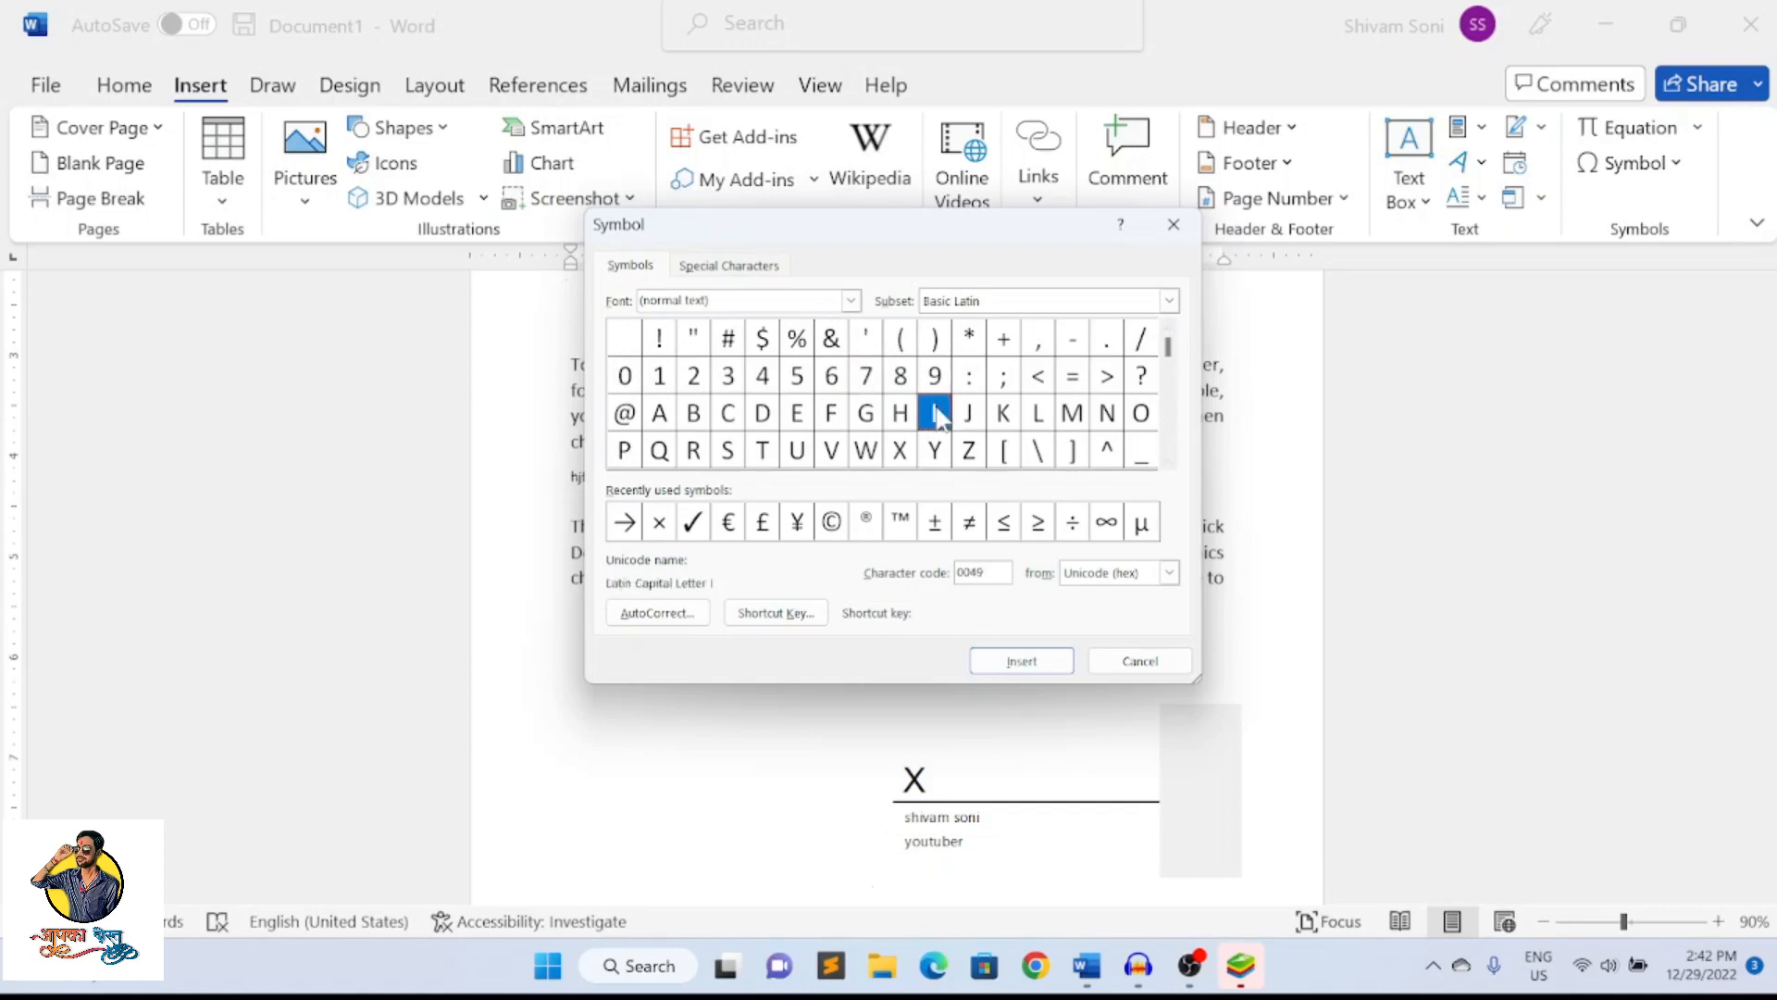
left_click(1137, 660)
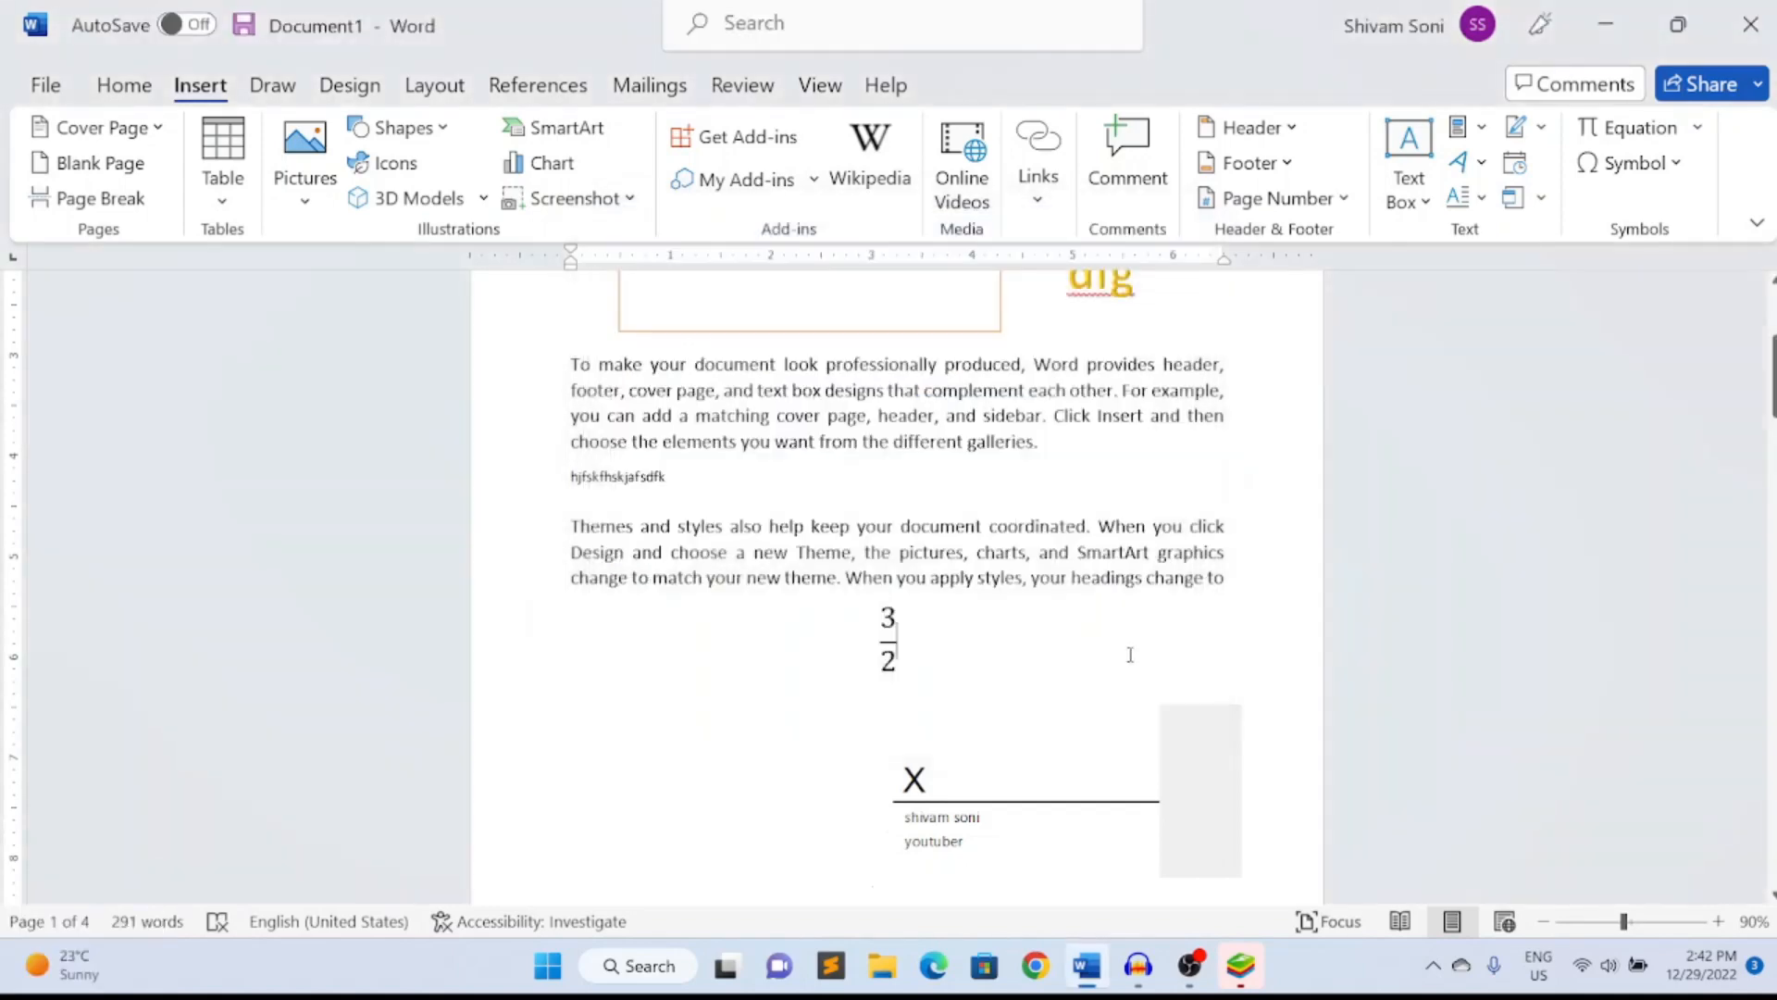